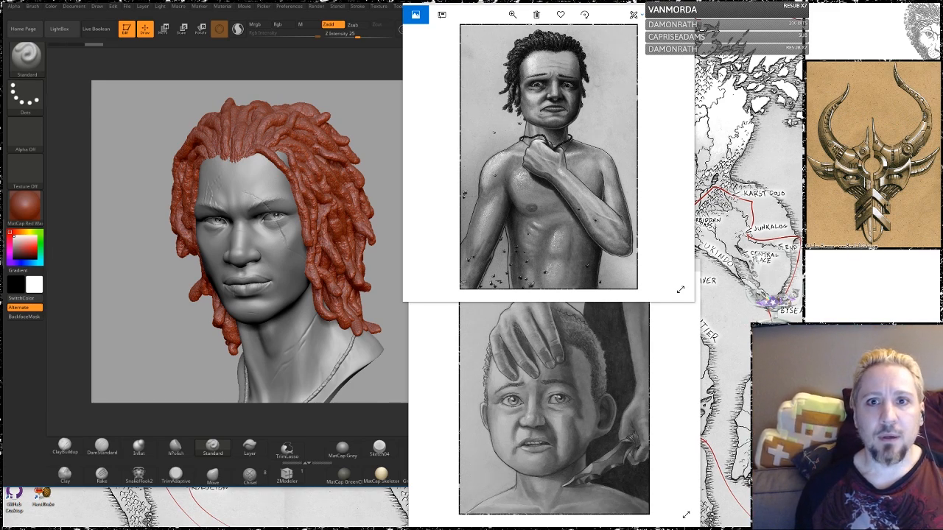
- Shorten the sculpting window and move the BowmarkDisturbedSmall.jpg reference photo beneath it, keeping the bust's face uncovered
left_click_drag(538, 2, 669, 96)
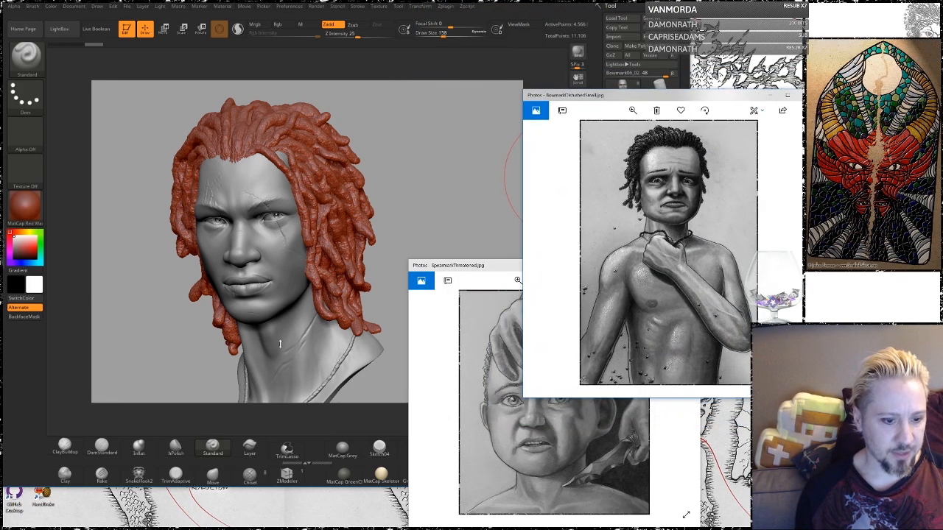
left_click(263, 482)
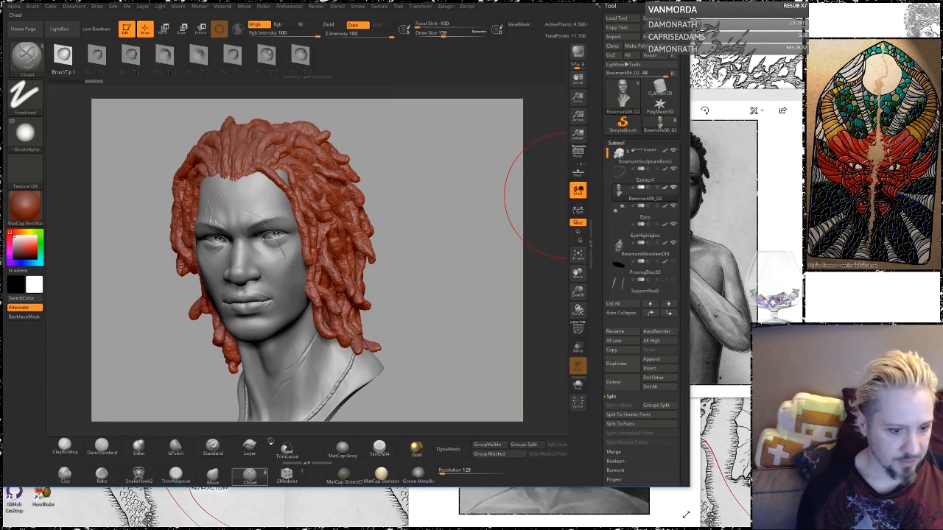
left_click_drag(307, 488, 309, 410)
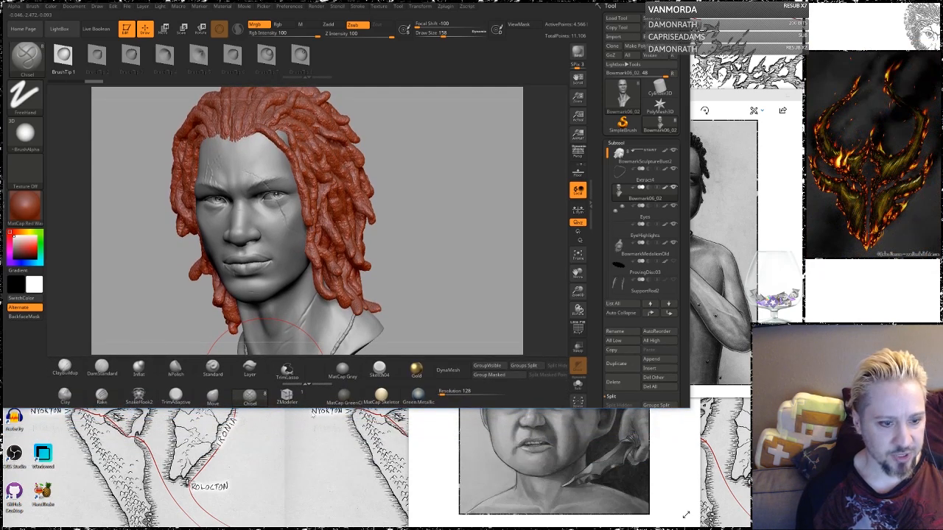
left_click_drag(754, 91, 209, 400)
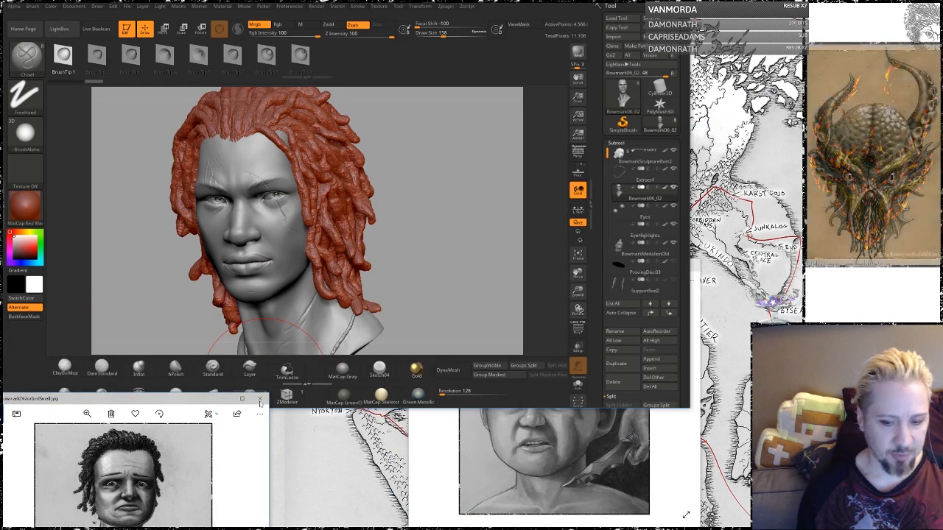
- Bring the second photo viewer forward, return it to SpearmarkThreatened.jpg and place it below the bust beside the other reference
left_click(688, 450)
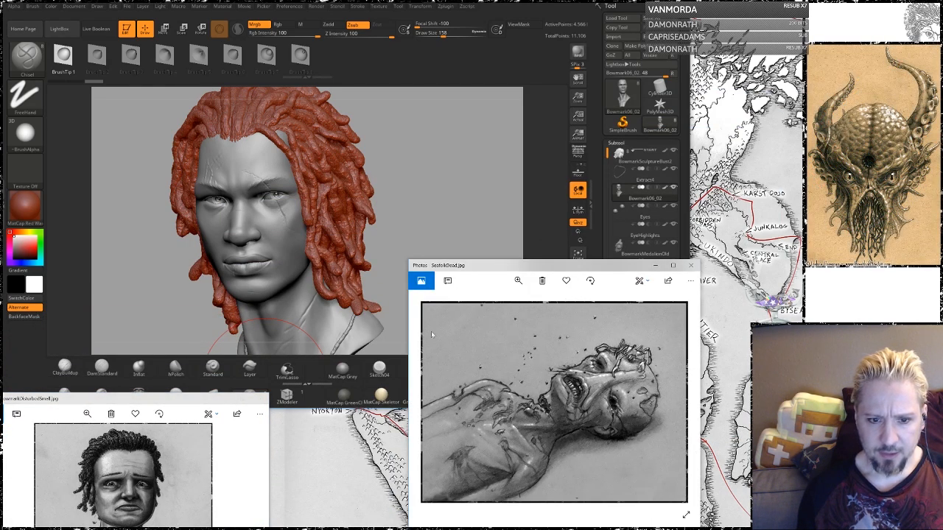
left_click_drag(486, 265, 375, 198)
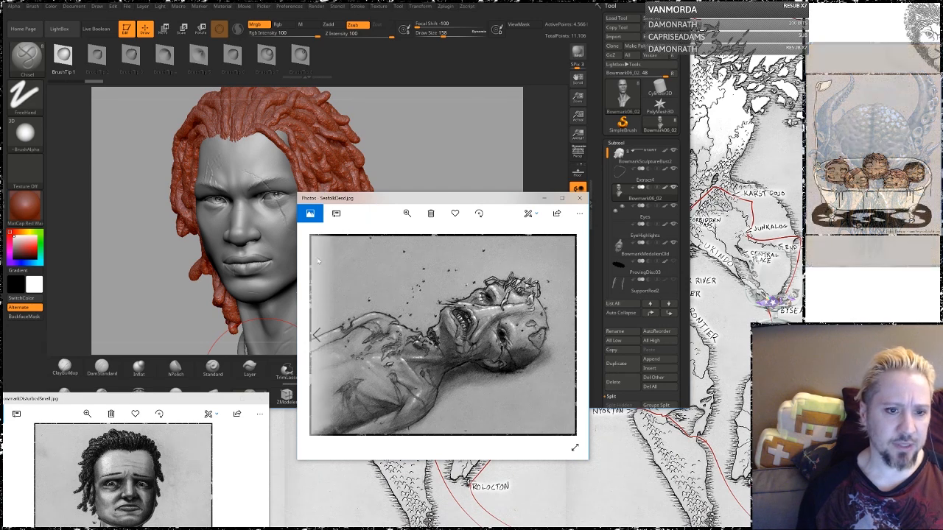
left_click(316, 336)
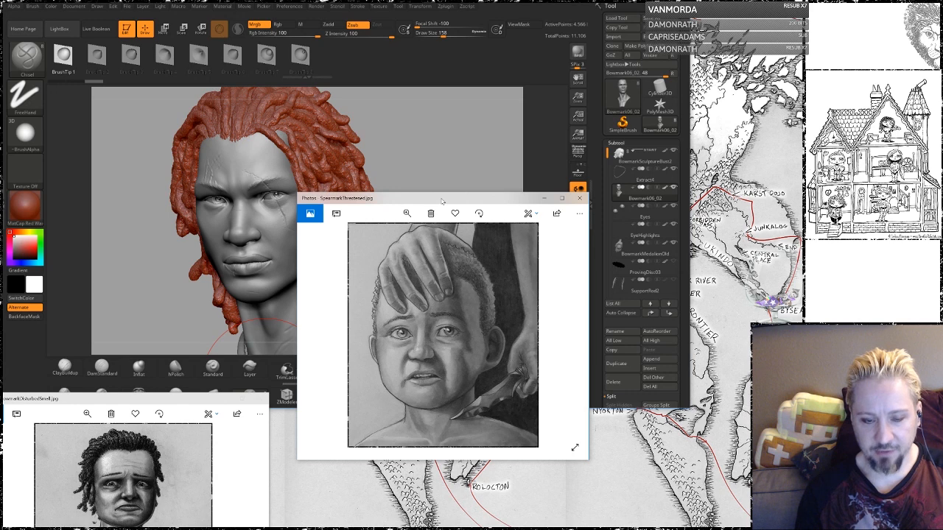
left_click_drag(439, 200, 395, 313)
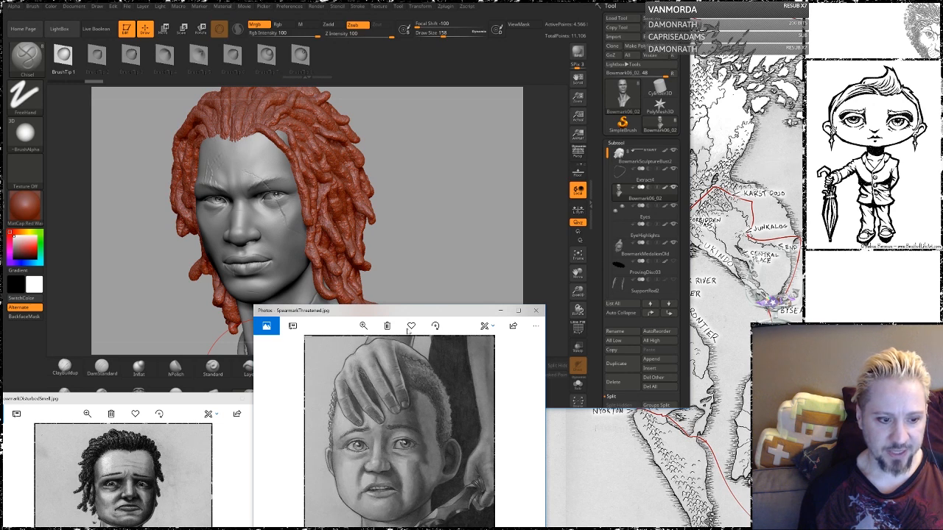
left_click_drag(418, 313, 408, 353)
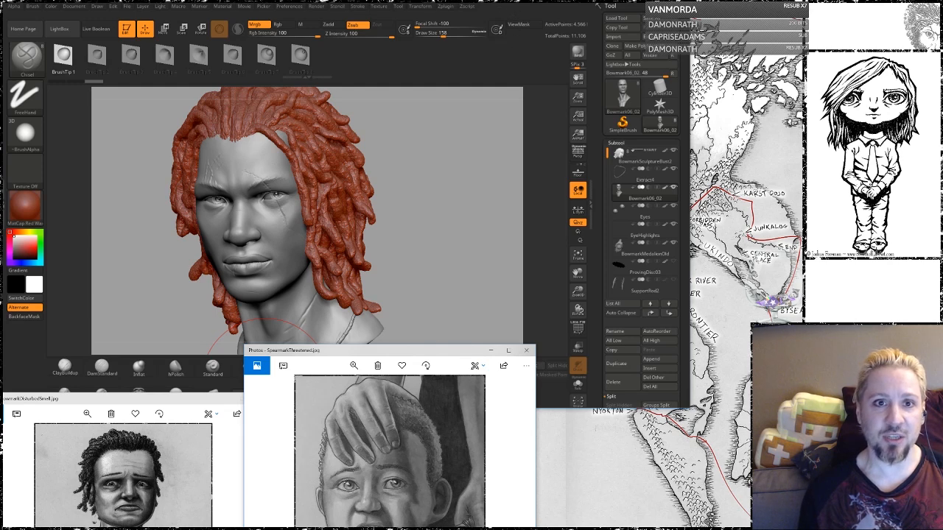
- Reposition BowmarkDisturbedSmall.jpg so its face shows beneath the sculpting window, and bring the sculpt back to the front
left_click(412, 2)
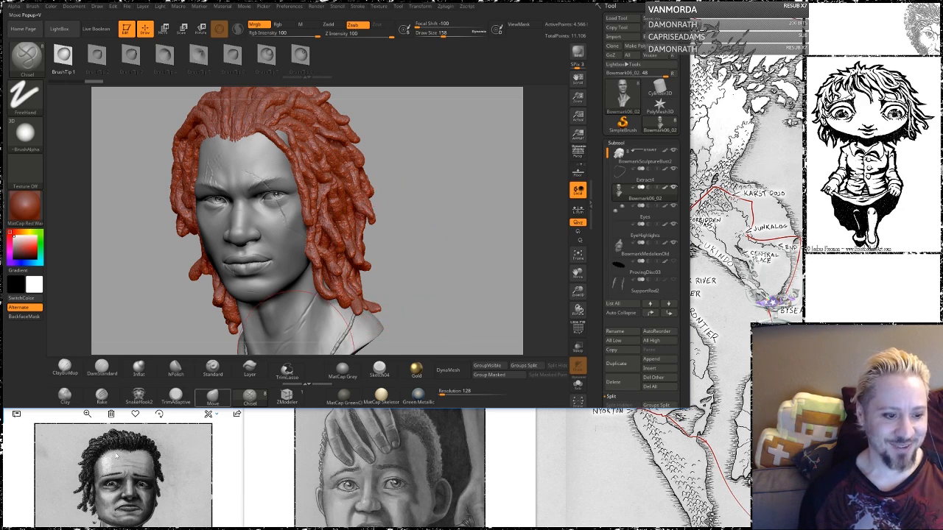
left_click(24, 464)
left_click_drag(77, 398, 204, 191)
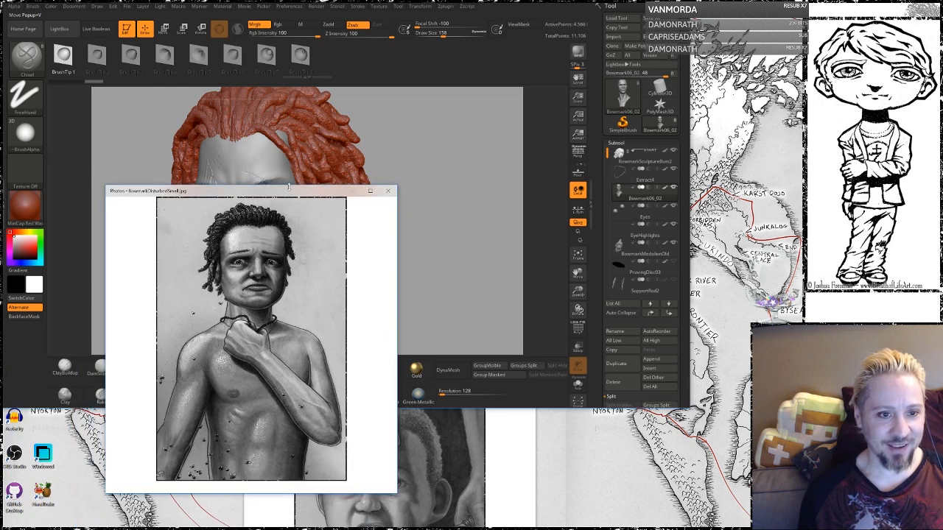
mouse_move(292, 193)
left_mouse_down()
mouse_move(193, 237)
mouse_move(193, 377)
left_mouse_up()
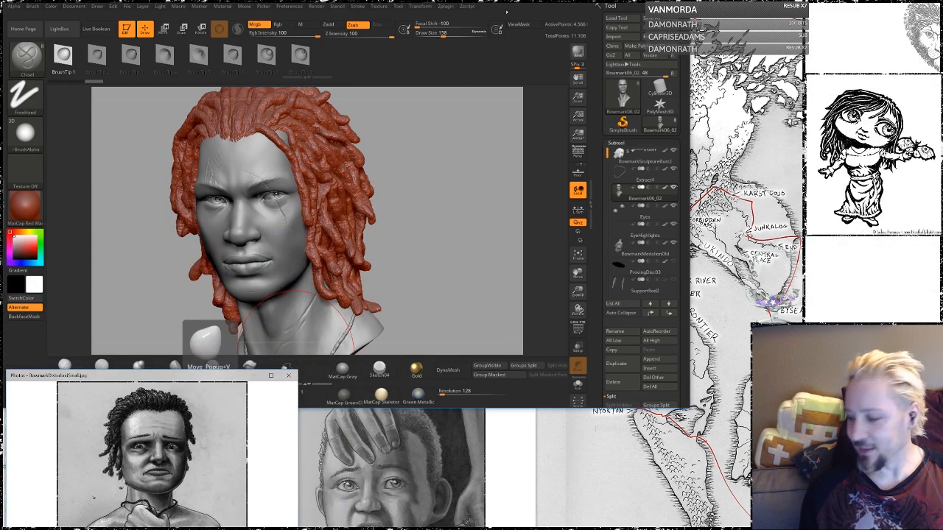
left_click(506, 11)
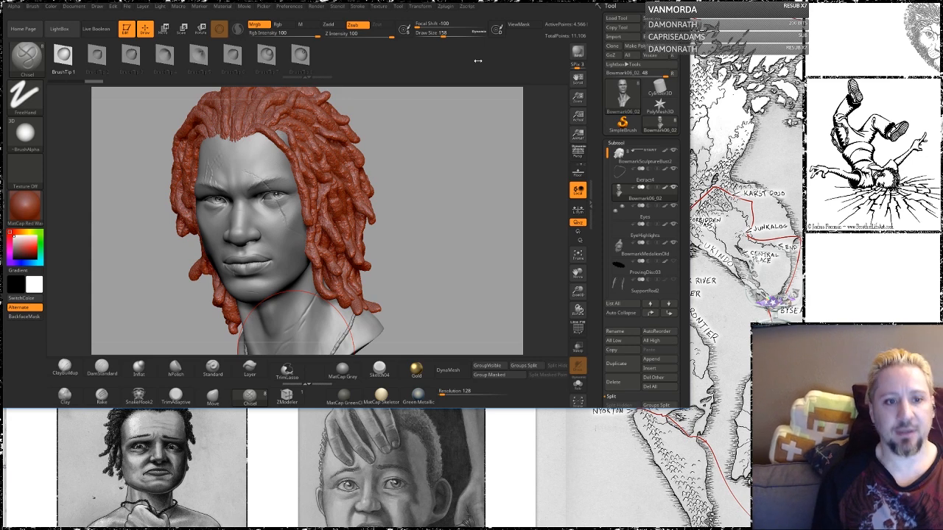
- Save the bust as a new ZTool named BowmarkSculptureBustYoung in the ScarredKing1 folder
left_click(657, 19)
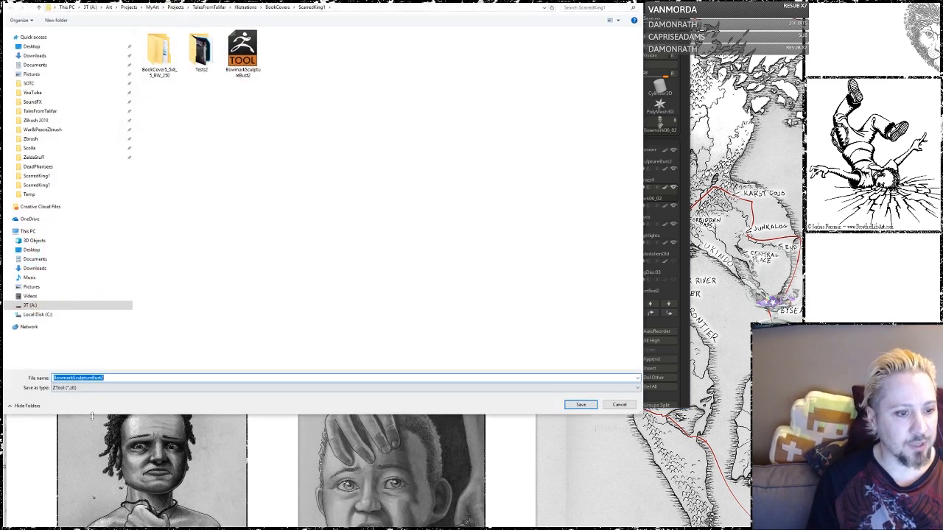
left_click(279, 7)
left_click(167, 45)
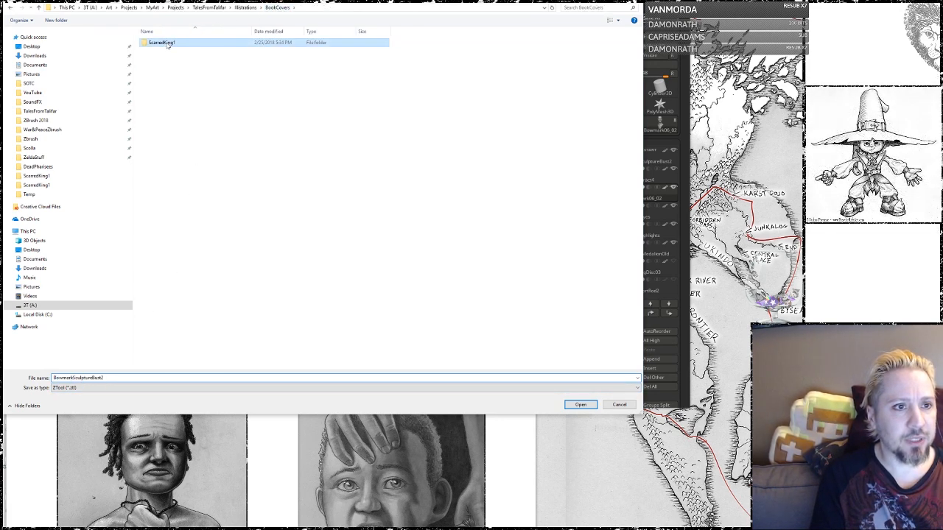
double_click(167, 44)
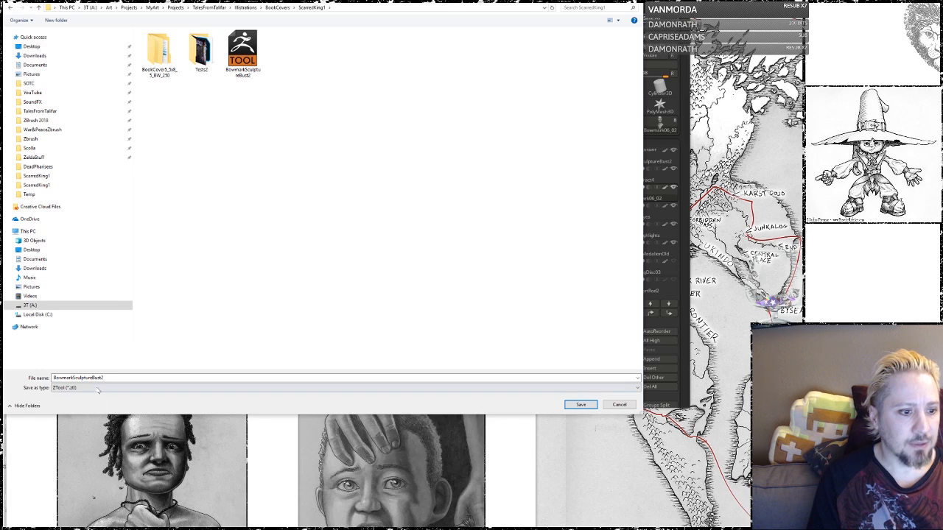
left_click(98, 378)
left_click(105, 378)
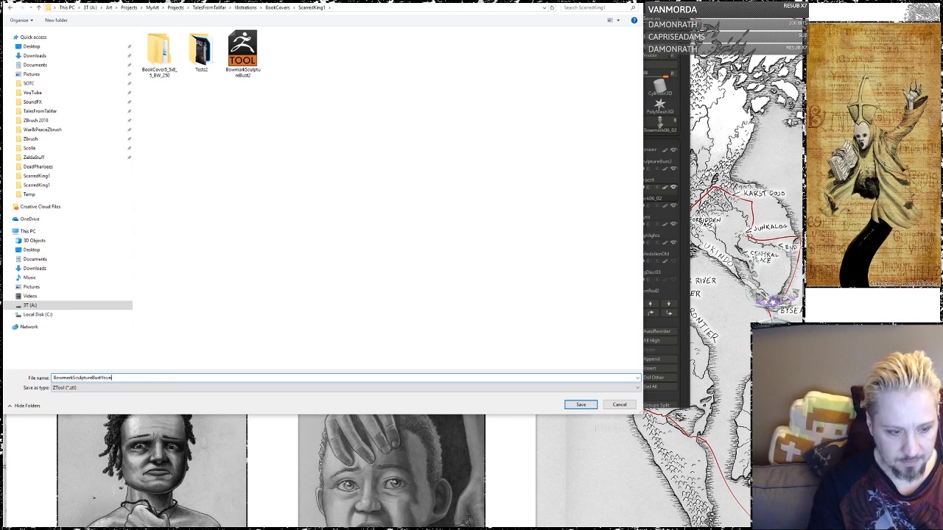
type("Young")
left_click(580, 404)
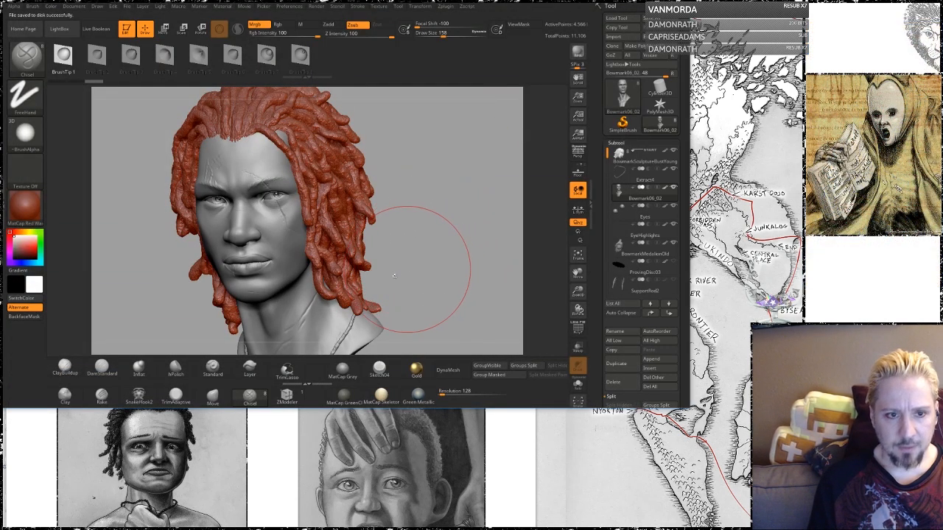
mouse_move(453, 229)
left_mouse_down()
mouse_move(412, 184)
mouse_move(442, 243)
mouse_move(426, 239)
left_mouse_up()
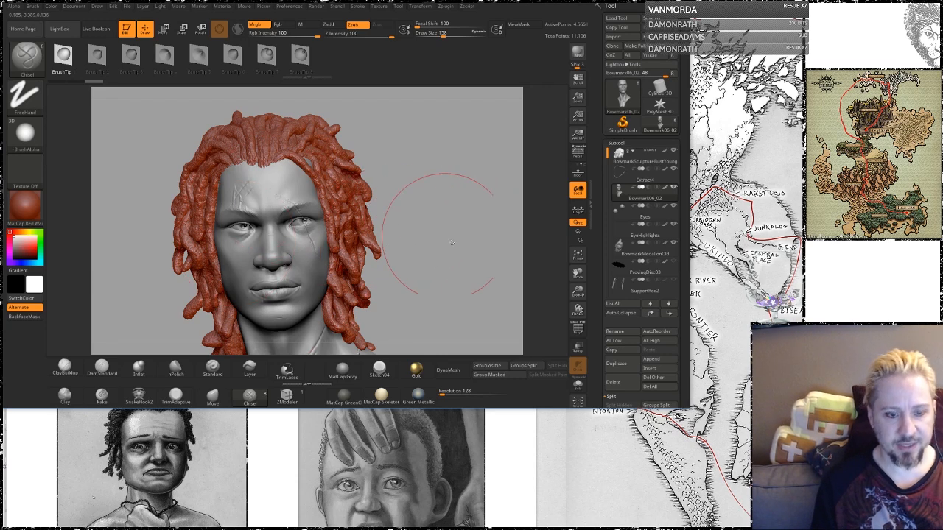
mouse_move(441, 239)
left_mouse_down()
mouse_move(452, 254)
mouse_move(459, 221)
mouse_move(483, 234)
mouse_move(456, 224)
mouse_move(460, 259)
left_mouse_up()
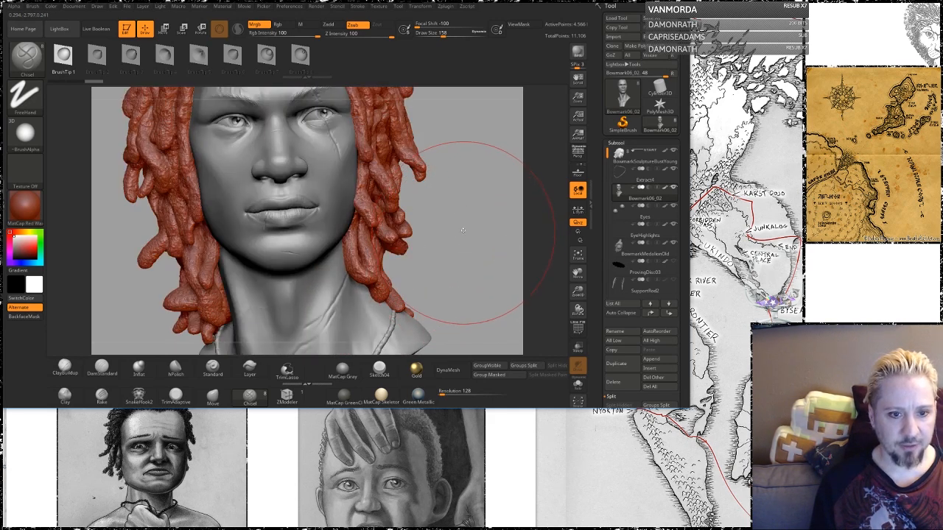
mouse_move(468, 211)
left_mouse_down()
mouse_move(463, 220)
mouse_move(461, 197)
mouse_move(452, 210)
left_mouse_up()
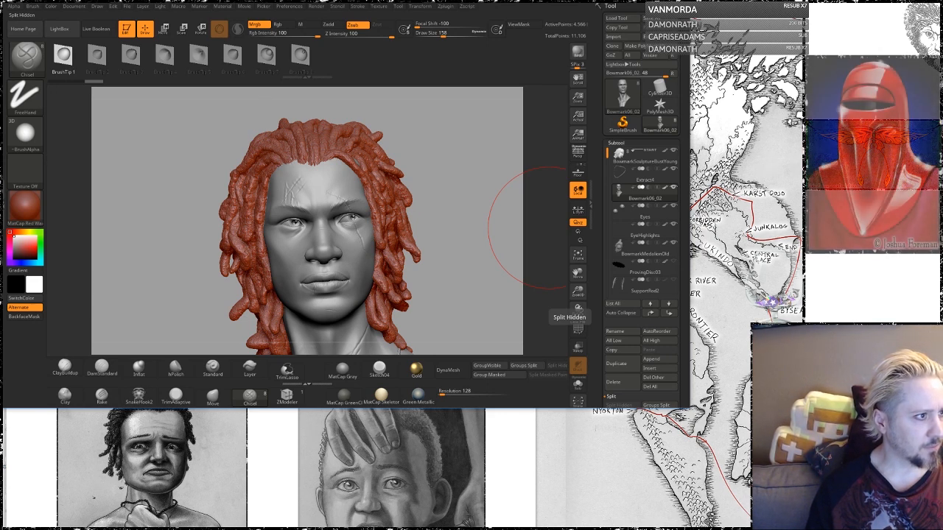
- Bring up the boy portrait in Snipping Tool, enlarge its window to fit the face, place it beside the bust and return to ZBrush
left_click_drag(0, 261, 339, 51)
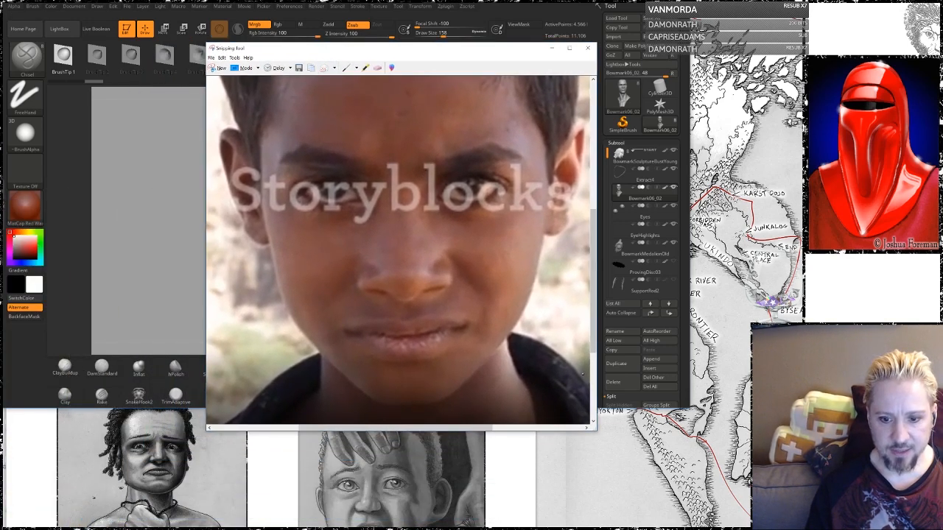
left_click_drag(596, 433, 636, 447)
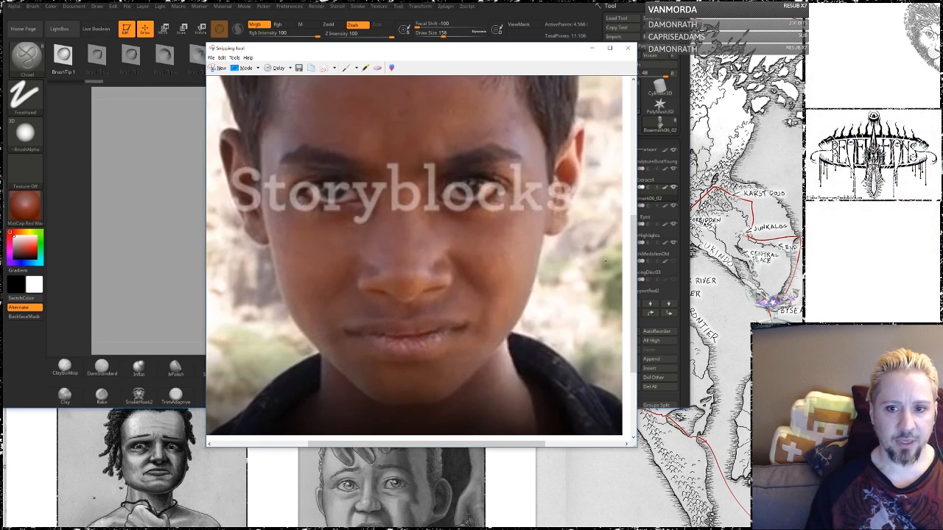
mouse_move(638, 276)
left_mouse_down()
mouse_move(636, 253)
mouse_move(635, 268)
left_mouse_up()
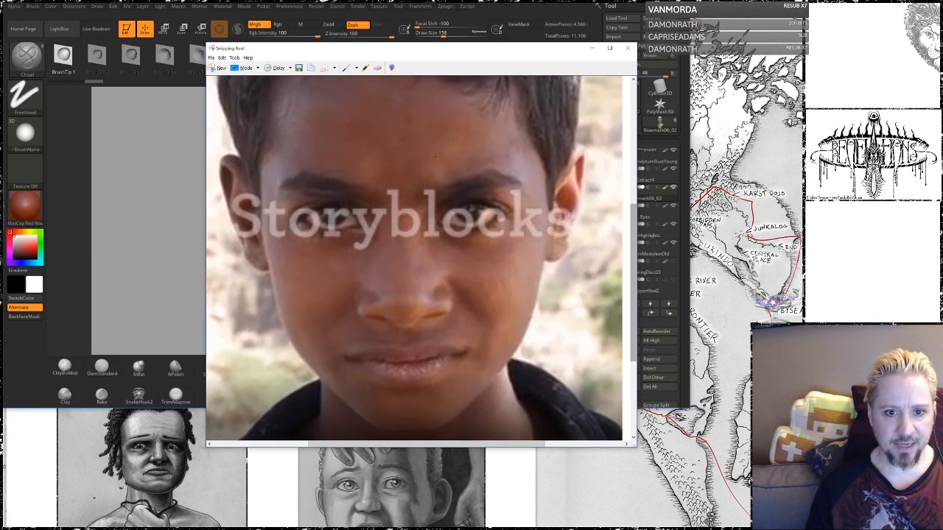
left_click_drag(388, 52, 707, 140)
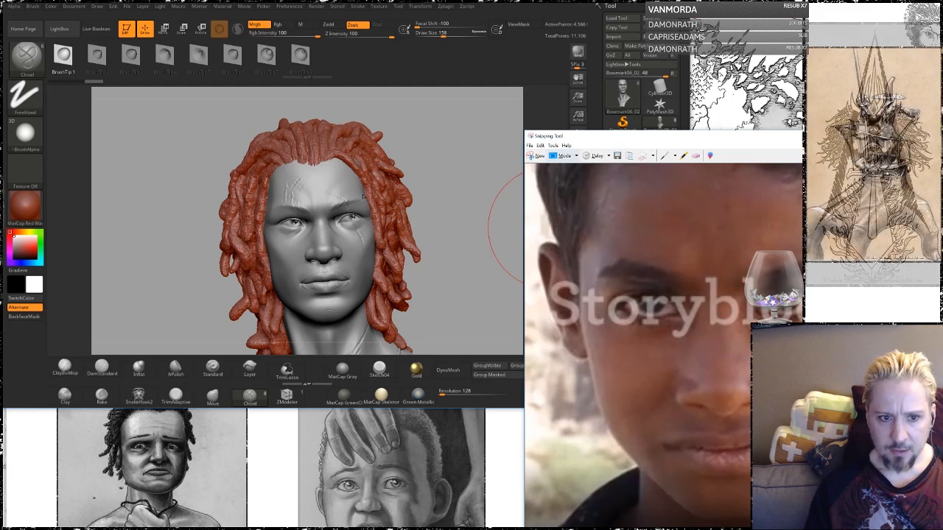
key("alt+Tab")
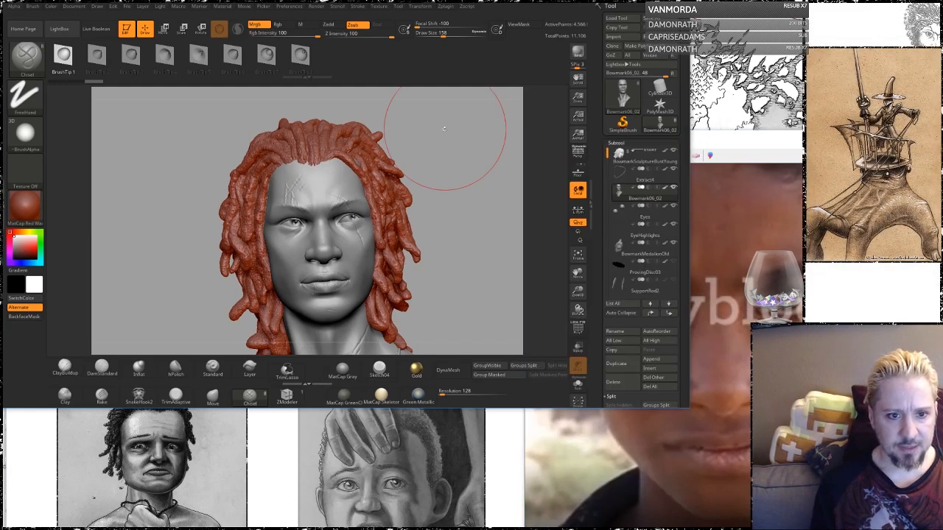
- Select the Bowmark06_02 head subtool and hide all the other subtools, including the dreadlocks and eyes
mouse_move(463, 242)
left_mouse_down()
mouse_move(452, 246)
mouse_move(462, 256)
mouse_move(451, 254)
mouse_move(446, 273)
mouse_move(447, 226)
left_mouse_up()
left_click(624, 190)
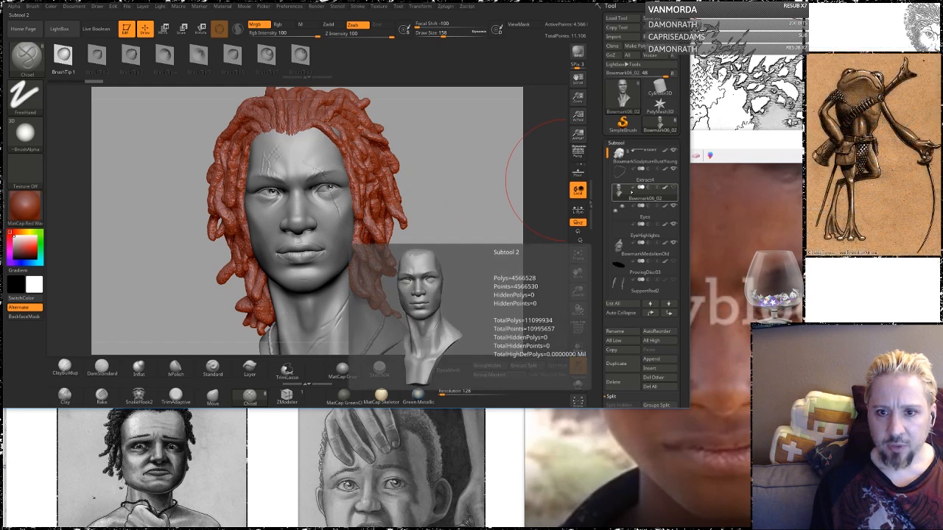
left_click(673, 151)
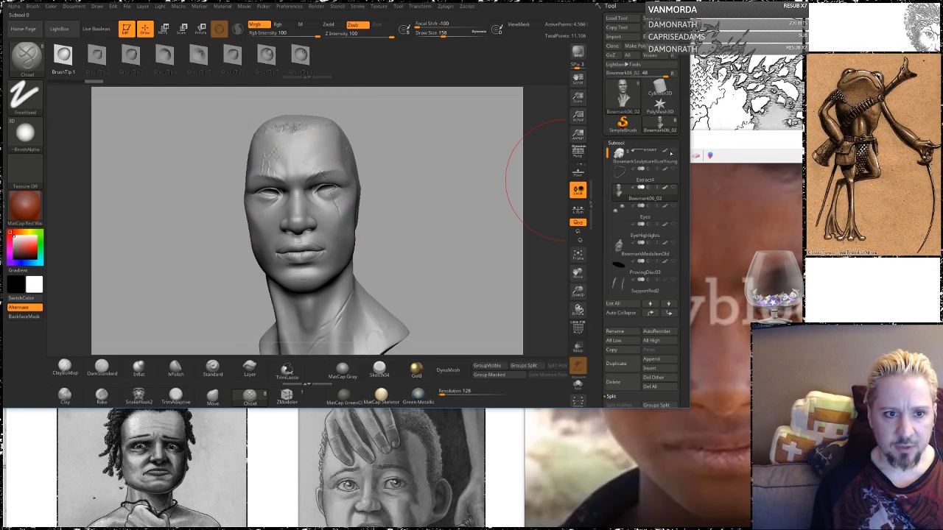
mouse_move(456, 243)
left_mouse_down()
mouse_move(458, 255)
mouse_move(456, 246)
left_mouse_up()
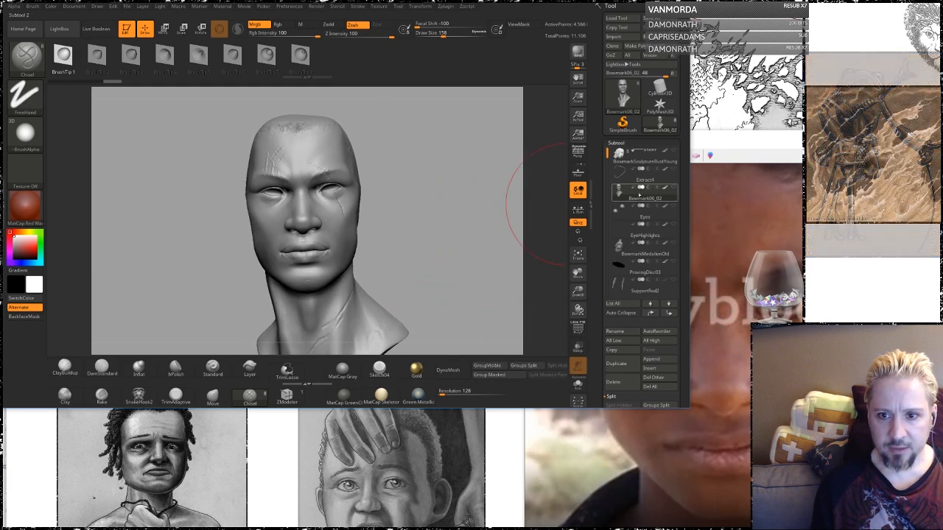
- Lower the head's geometry to subdivision level 1 and frame the face
mouse_move(607, 153)
left_mouse_down()
mouse_move(607, 195)
mouse_move(606, 152)
left_mouse_up()
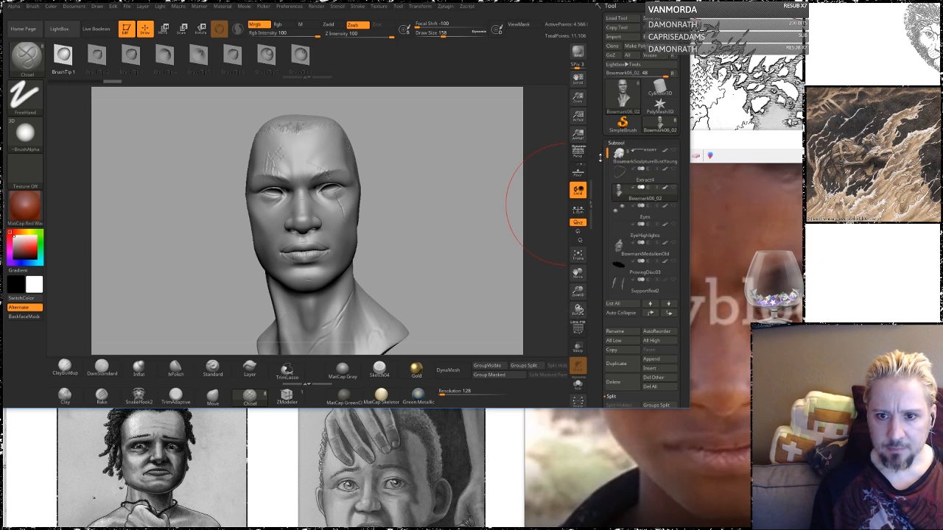
scroll(627, 357, "down", 5)
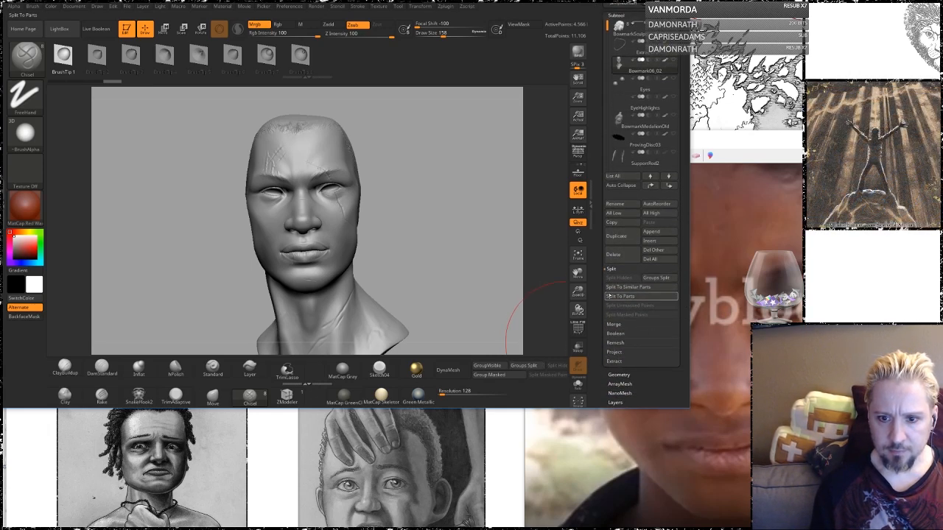
left_click(617, 374)
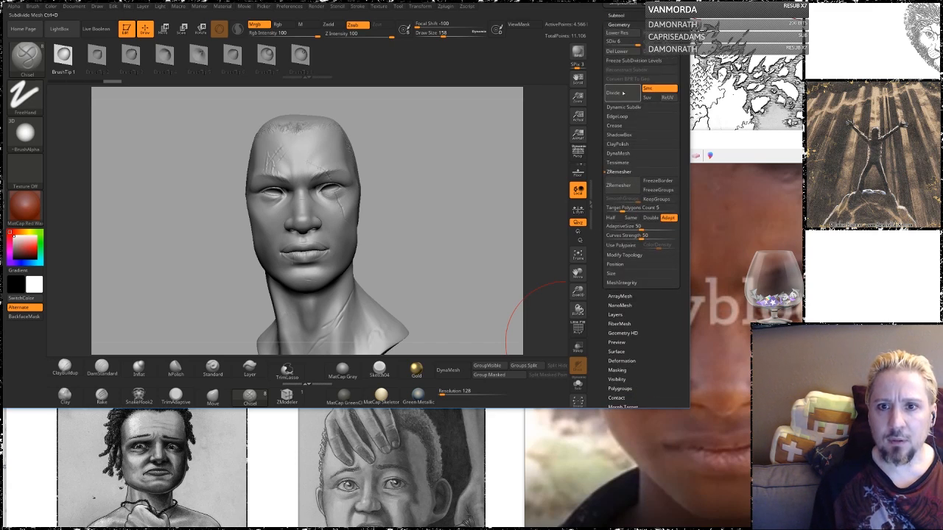
left_click_drag(636, 44, 603, 44)
mouse_move(442, 254)
left_mouse_down("alt")
mouse_move(436, 186)
mouse_move(476, 207)
mouse_move(467, 217)
mouse_move(487, 226)
mouse_move(454, 223)
mouse_move(482, 255)
left_mouse_up("alt")
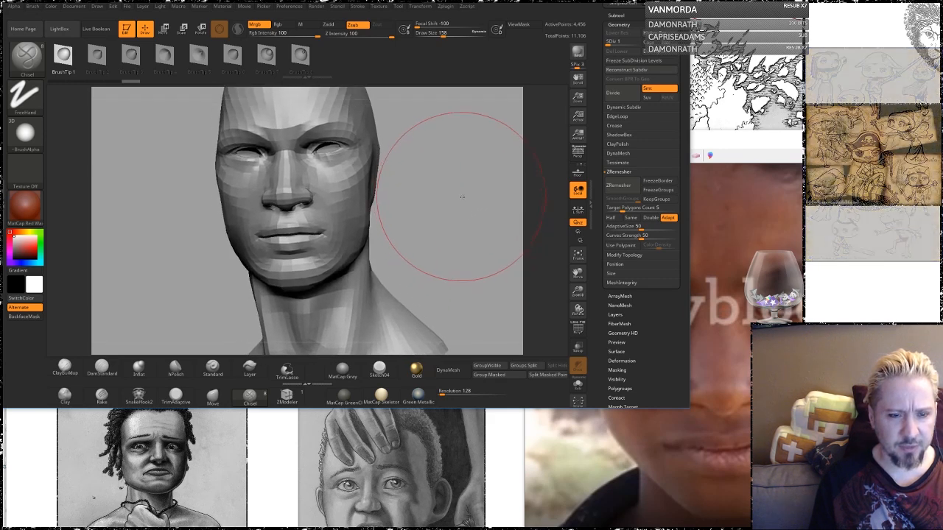
left_click_drag(464, 197, 479, 227, "alt")
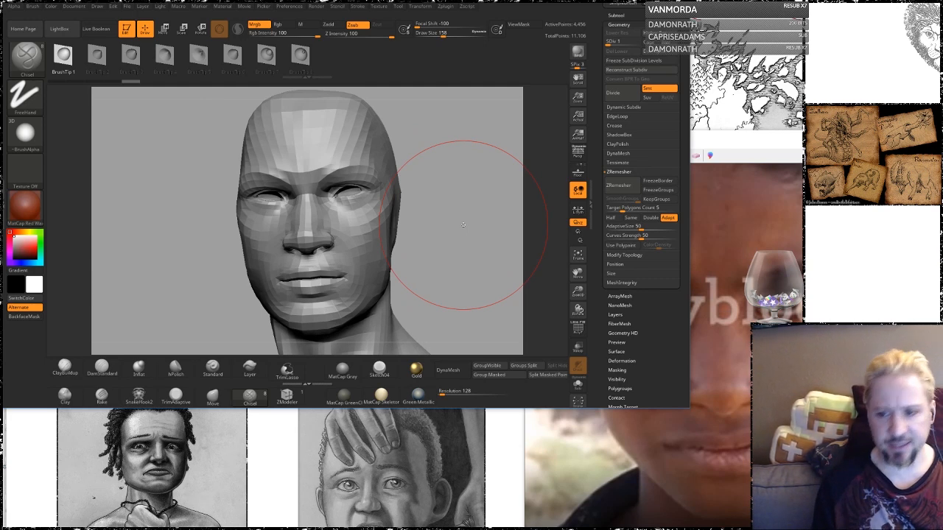
- Bring the Snipping Tool portrait forward and move it next to the low-resolution head so the boy's whole face shows
left_click_drag(761, 138, 615, 111)
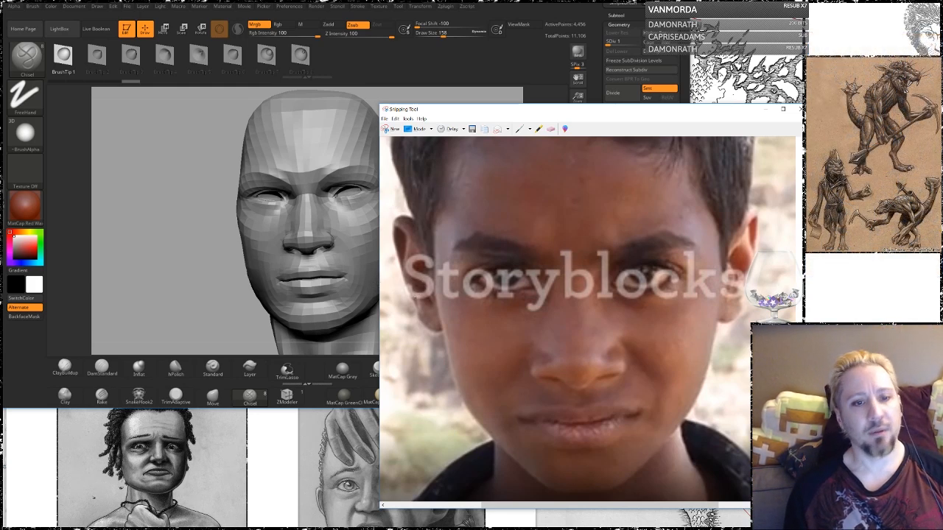
- Use the Move brush at draw size 262 to push the chin upward and shorten the lower face
left_click(209, 280)
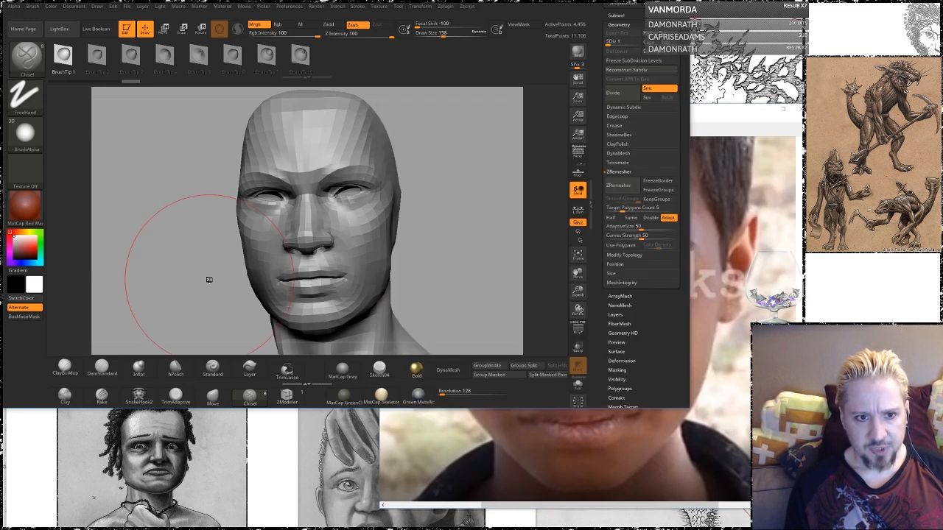
mouse_move(185, 273)
left_mouse_down()
mouse_move(132, 282)
mouse_move(227, 275)
mouse_move(189, 274)
left_mouse_up()
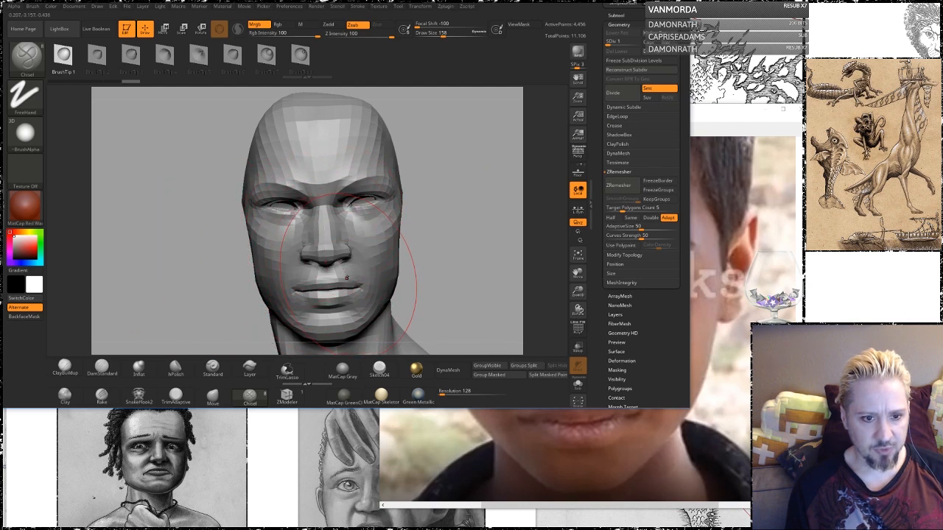
key("space")
left_click_drag(341, 274, 354, 274)
left_click_drag(437, 251, 450, 237, "alt")
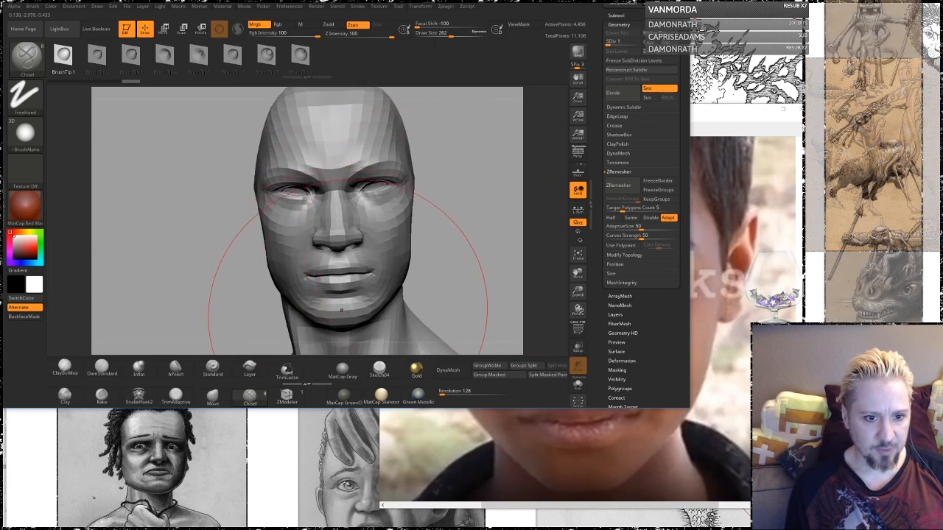
key("b")
key("m")
key("v")
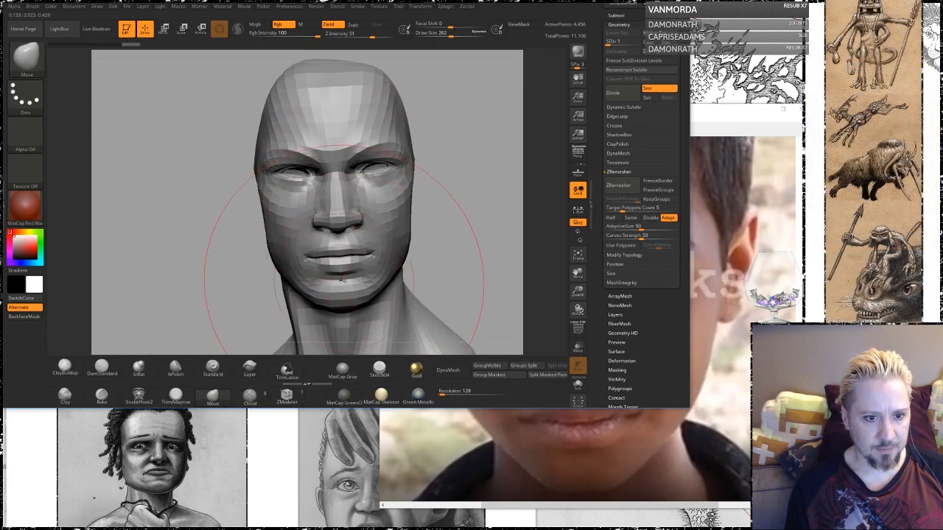
left_click_drag(342, 281, 342, 244)
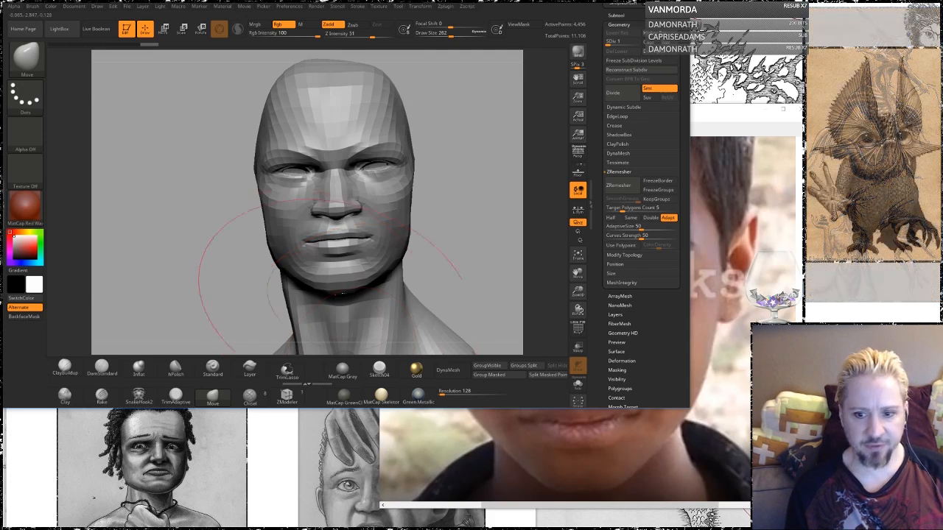
- Check the boy portrait against the head, mask the upper head down past the eyes and hide the mask display
left_click(705, 113)
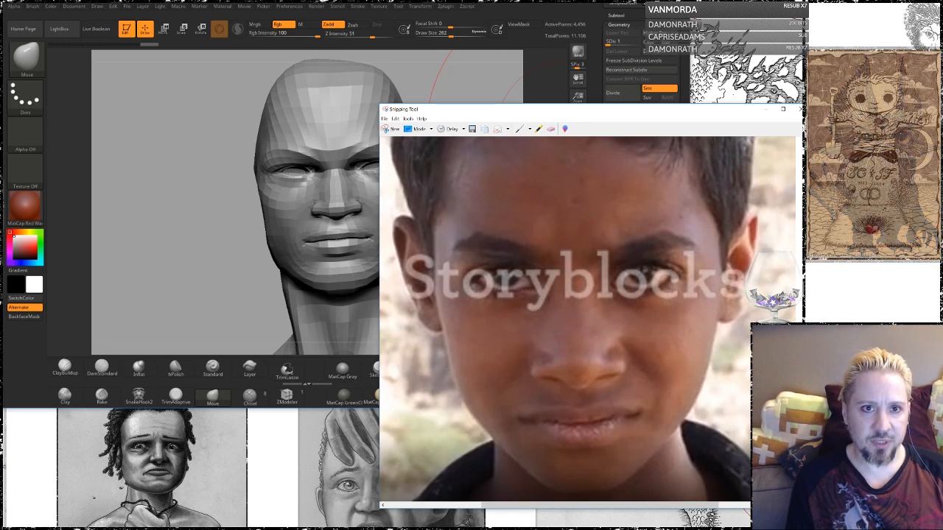
key("alt+Tab")
mouse_move(486, 193)
left_mouse_down()
mouse_move(478, 198)
mouse_move(486, 224)
mouse_move(493, 205)
mouse_move(484, 203)
mouse_move(467, 229)
mouse_move(480, 217)
mouse_move(463, 186)
left_mouse_up()
left_click_drag(475, 223, 460, 200, "alt")
mouse_move(207, 81)
left_mouse_down("ctrl")
mouse_move(340, 149)
mouse_move(417, 171)
left_mouse_up("ctrl")
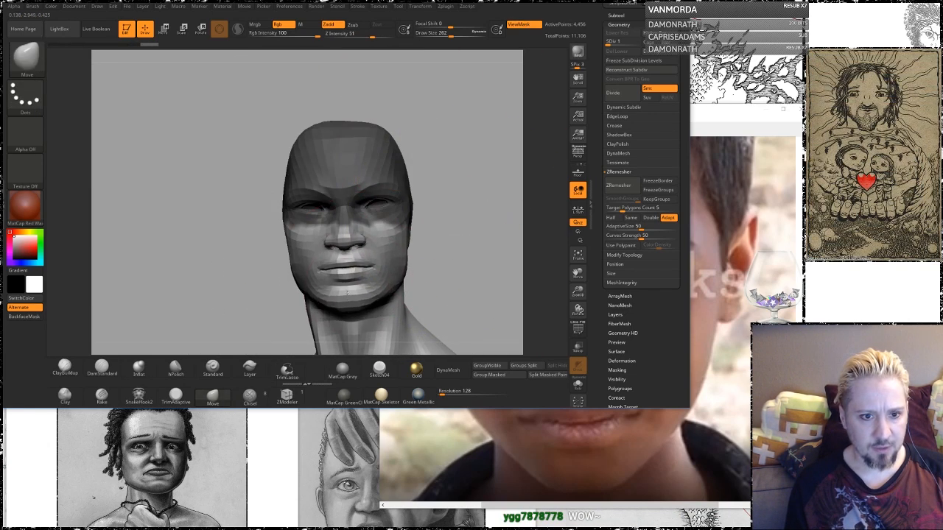
key("ctrl+h")
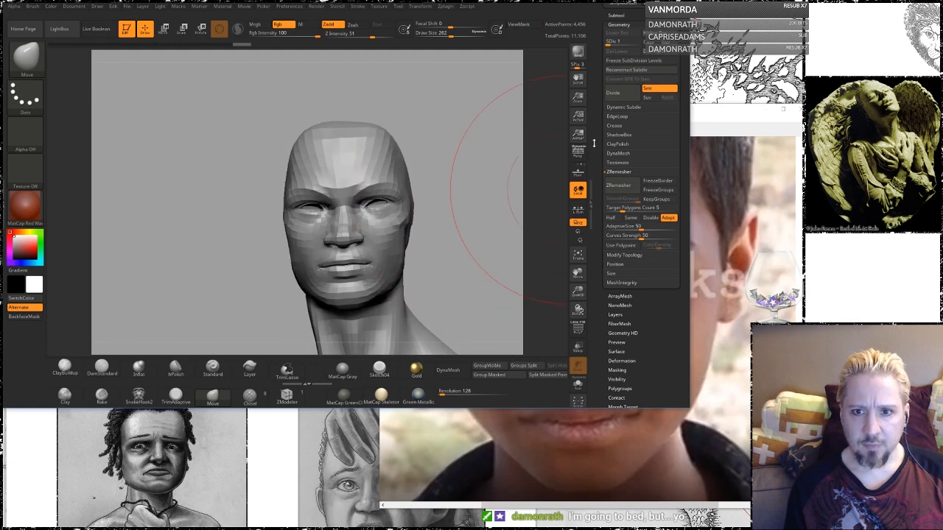
- Show the dreadlocks and eye subtools again and make Eyes the active subtool
left_click(617, 15)
left_click(673, 150)
left_click(674, 244)
mouse_move(483, 147)
left_mouse_down()
mouse_move(495, 153)
mouse_move(491, 191)
mouse_move(490, 141)
left_mouse_up()
left_click(626, 211)
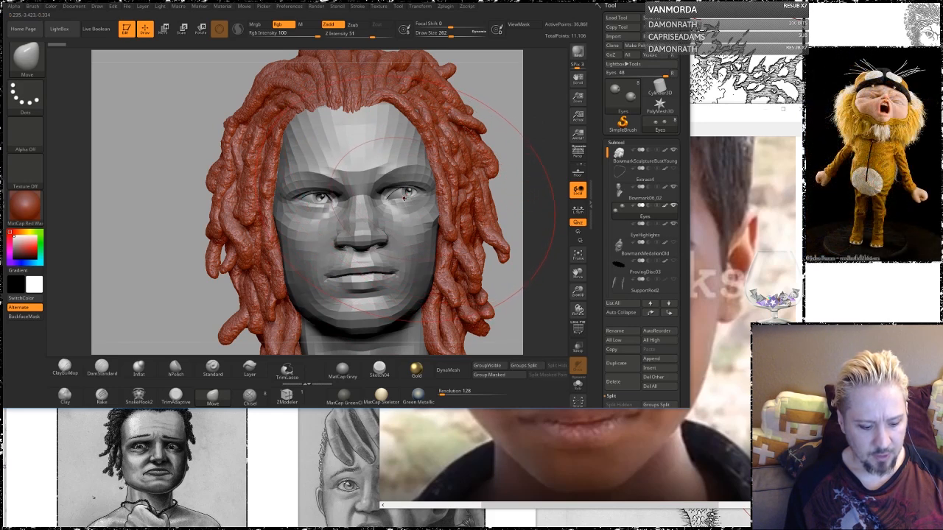
- Switch to the Move gizmo for the Eyes subtool, isolate it in Solo mode and frame the eyeballs
key("w")
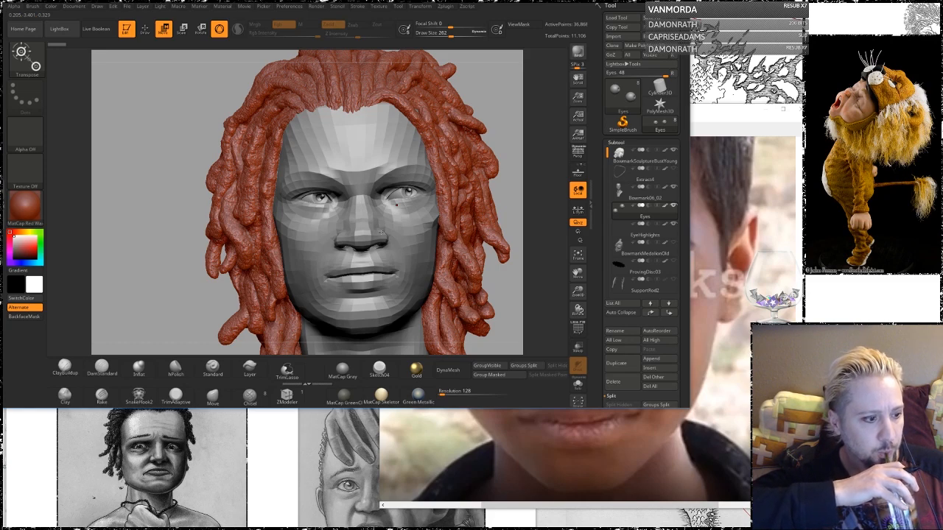
key("f")
key("f")
key("f")
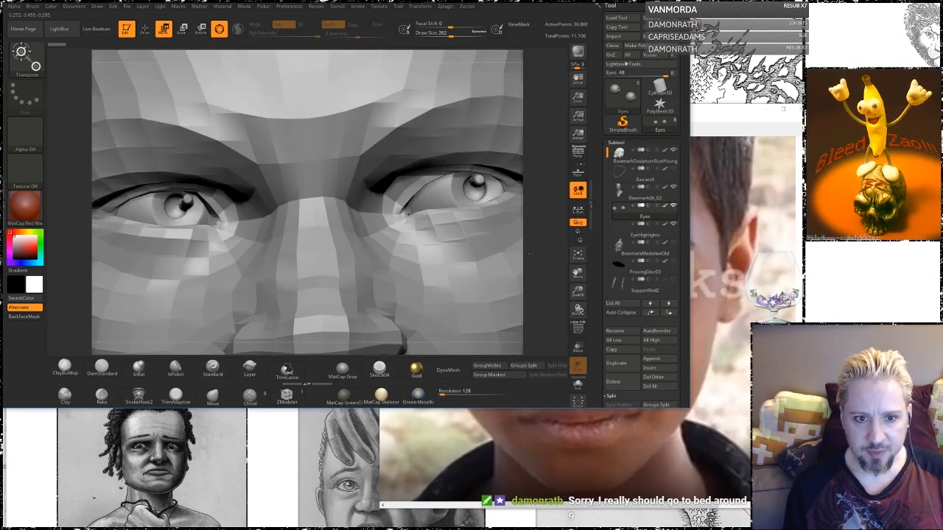
left_click(578, 385)
key("f")
key("f")
key("f")
key("f")
key("f")
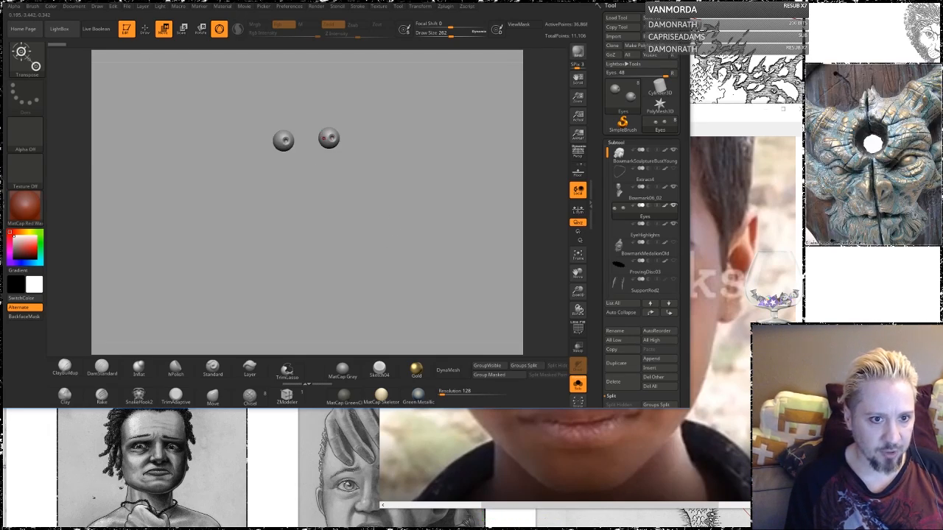
- Place the gizmo on the character's left eyeball and reset its orientation
left_click(323, 138)
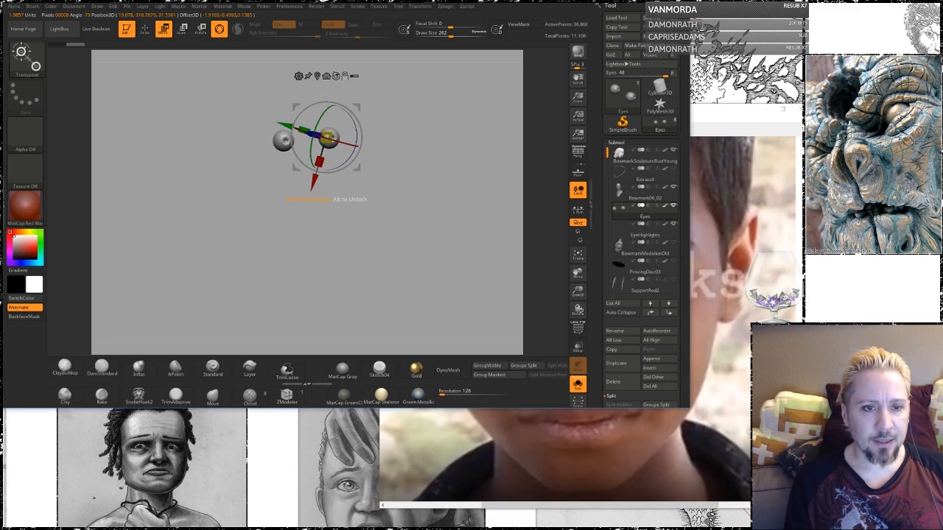
left_click(335, 76, "alt")
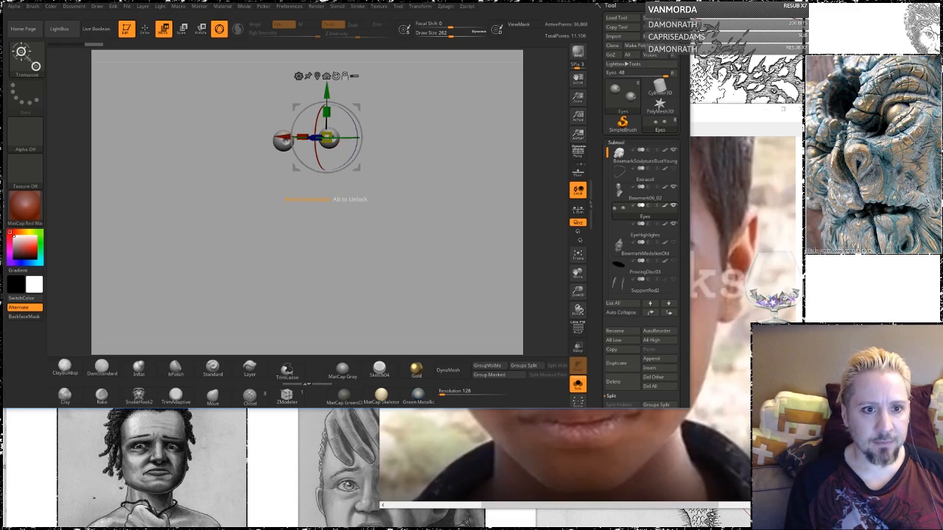
left_click_drag(402, 131, 420, 211)
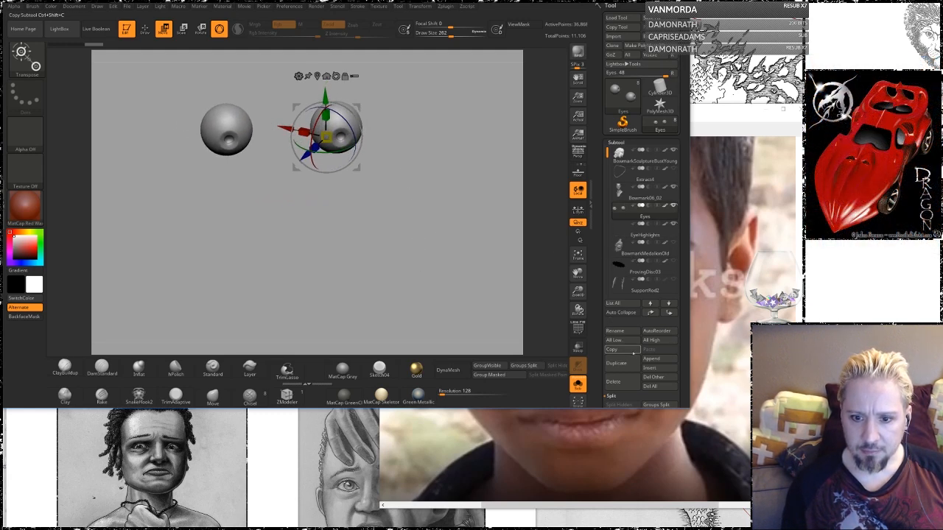
- Merge the Eyes subtool down with EyeHighlights and accept the non-undoable operation
left_click_drag(681, 330, 684, 282)
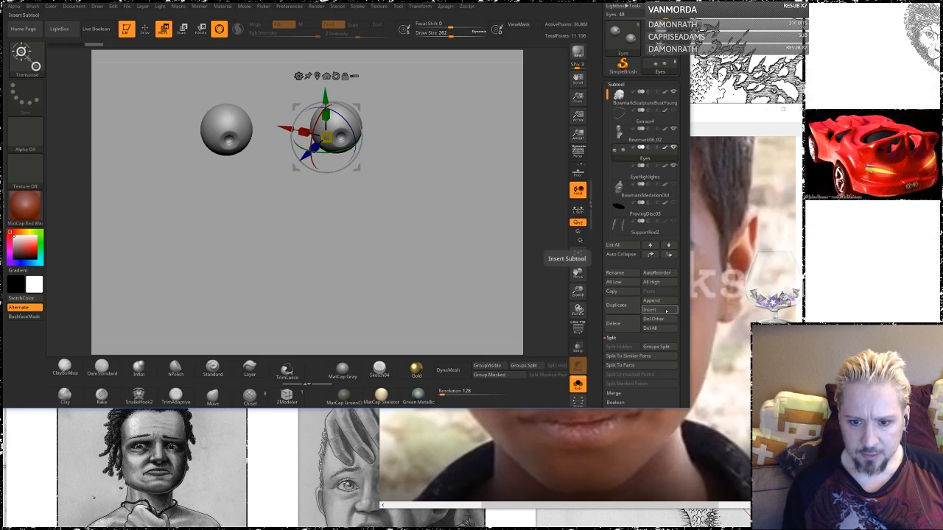
left_click(615, 393)
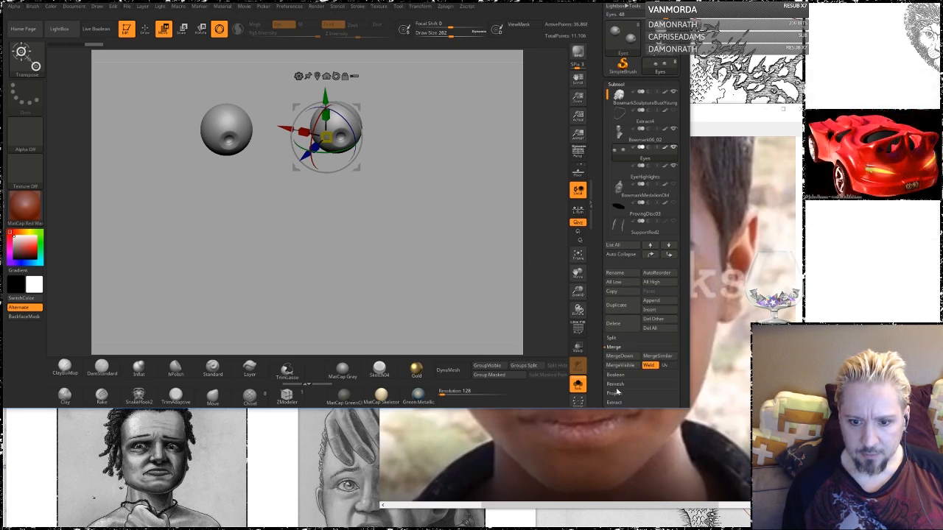
left_click(618, 356)
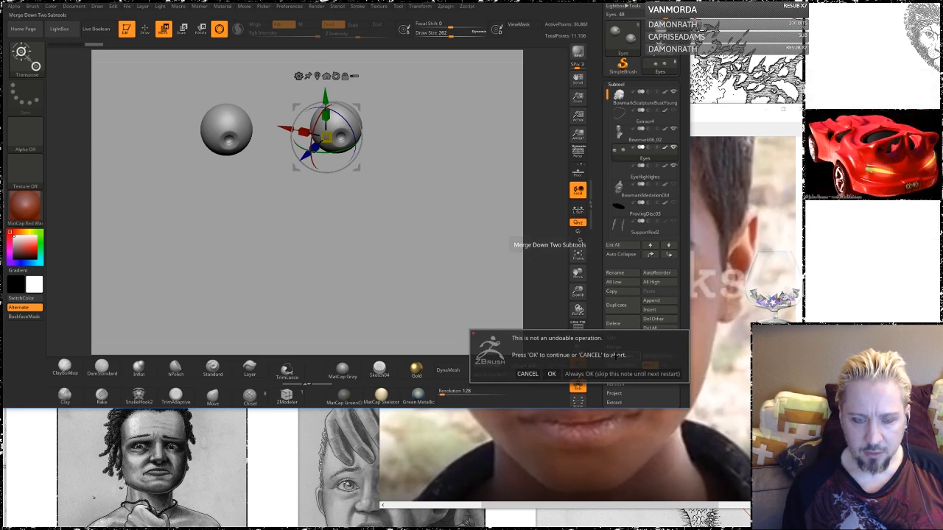
left_click(551, 373)
- Mask the character's right eyeball and turn off Solo mode to bring back the whole head
left_click_drag(404, 292, 369, 276)
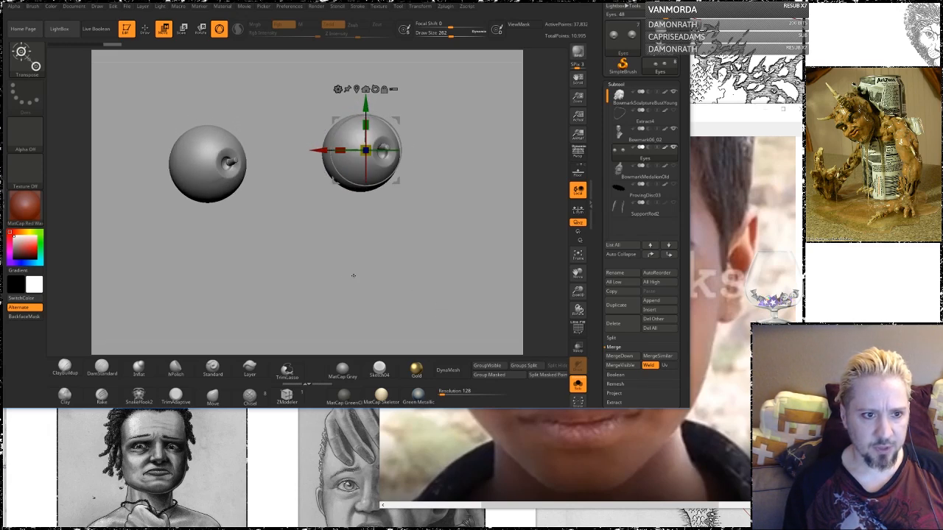
left_click_drag(329, 340, 216, 216)
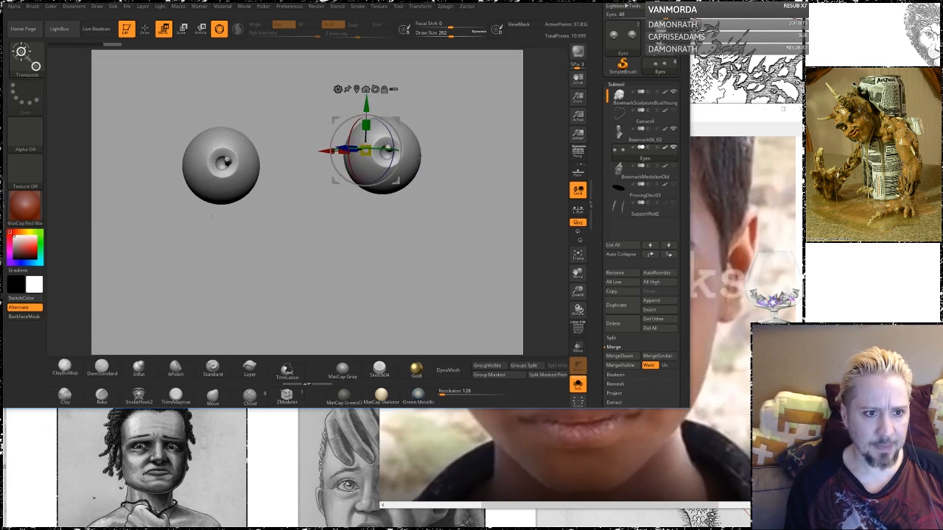
mouse_move(282, 95)
left_mouse_down("ctrl")
mouse_move(158, 268)
mouse_move(137, 276)
left_mouse_up("ctrl")
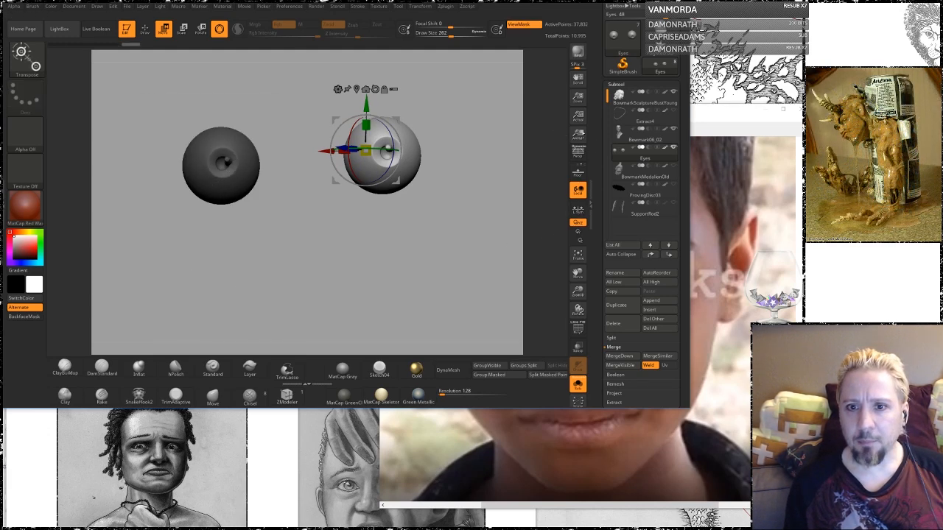
left_click(577, 383)
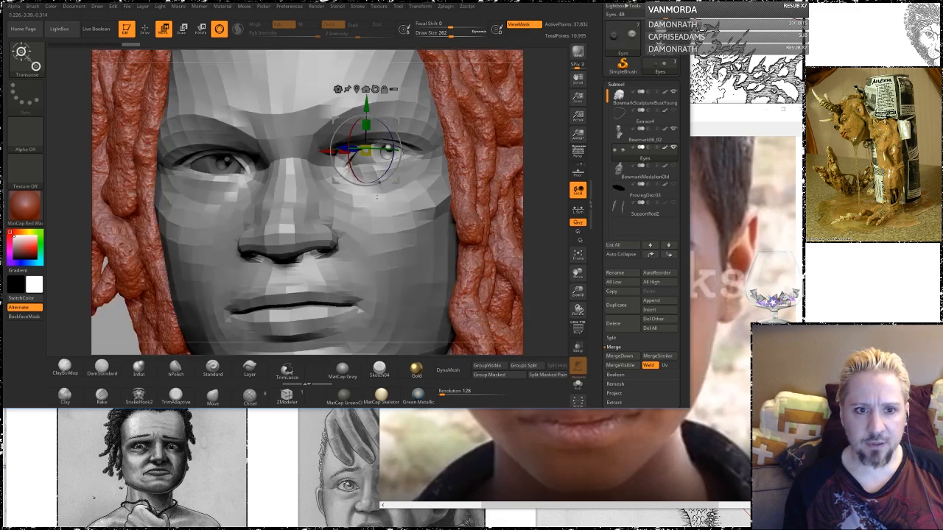
- Reposition the unmasked left eyeball with the gizmo so it sits properly behind the eyelids
mouse_move(370, 148)
left_mouse_down()
mouse_move(376, 157)
mouse_move(383, 150)
left_mouse_up()
left_click_drag(320, 159, 344, 151)
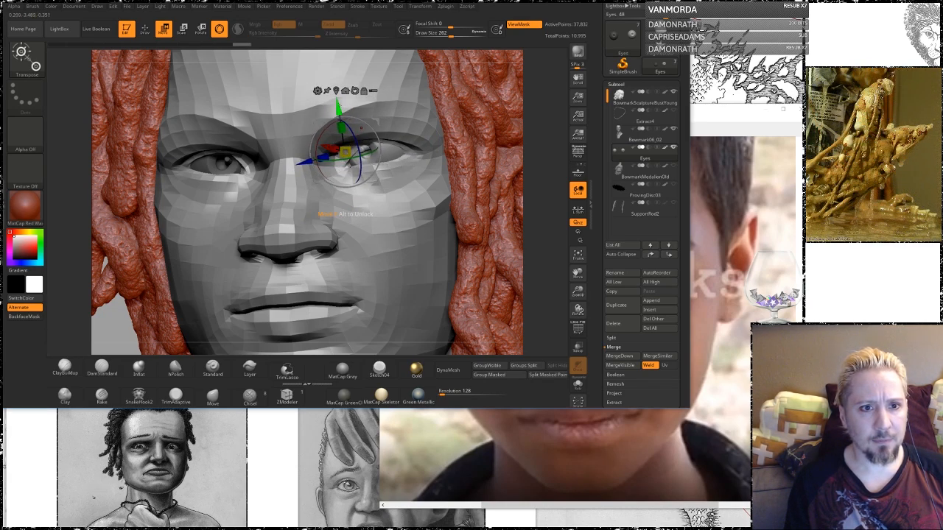
left_click_drag(338, 109, 340, 118)
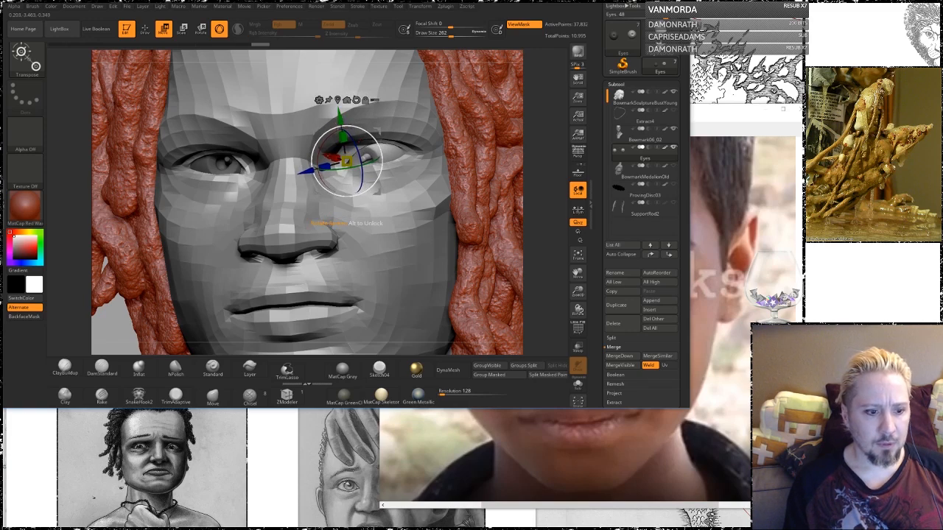
mouse_move(534, 179)
left_mouse_down()
mouse_move(527, 177)
mouse_move(547, 172)
left_mouse_up()
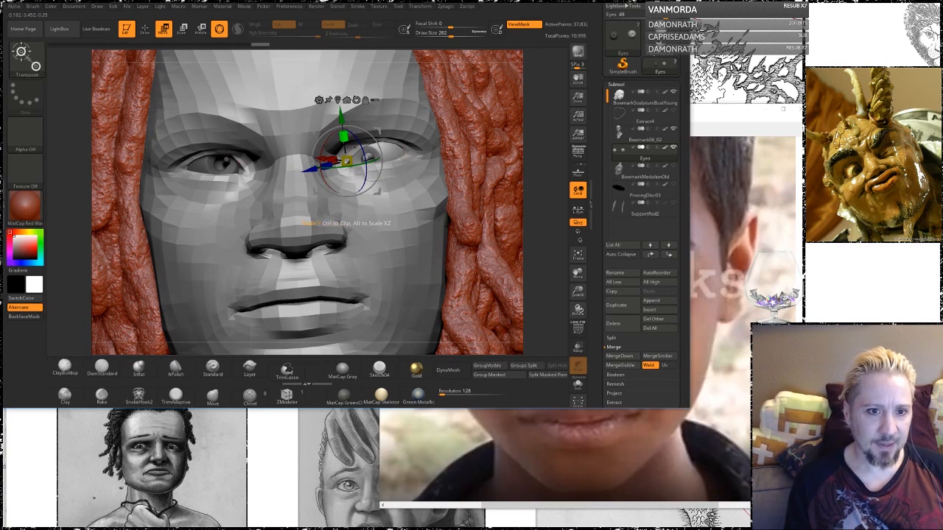
left_click_drag(356, 164, 320, 160)
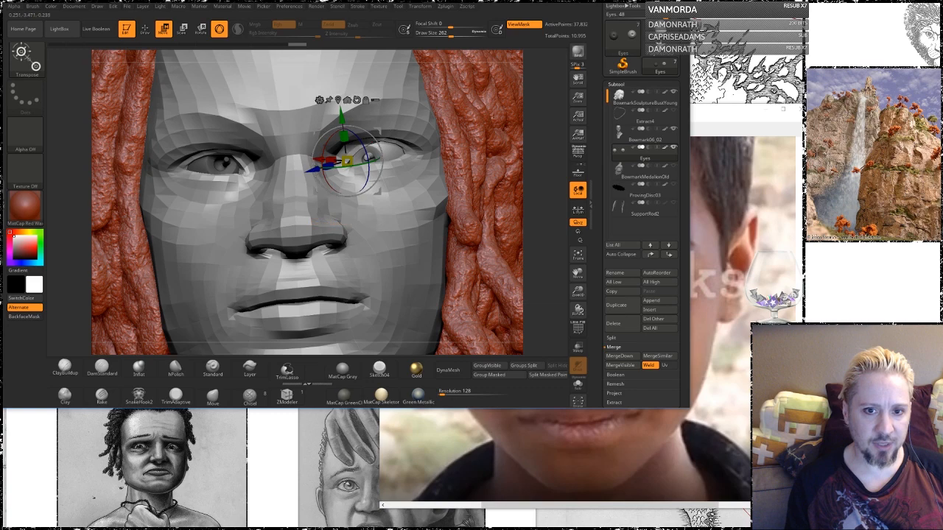
right_click_drag(412, 158, 383, 202)
right_click_drag(310, 147, 294, 190, "ctrl")
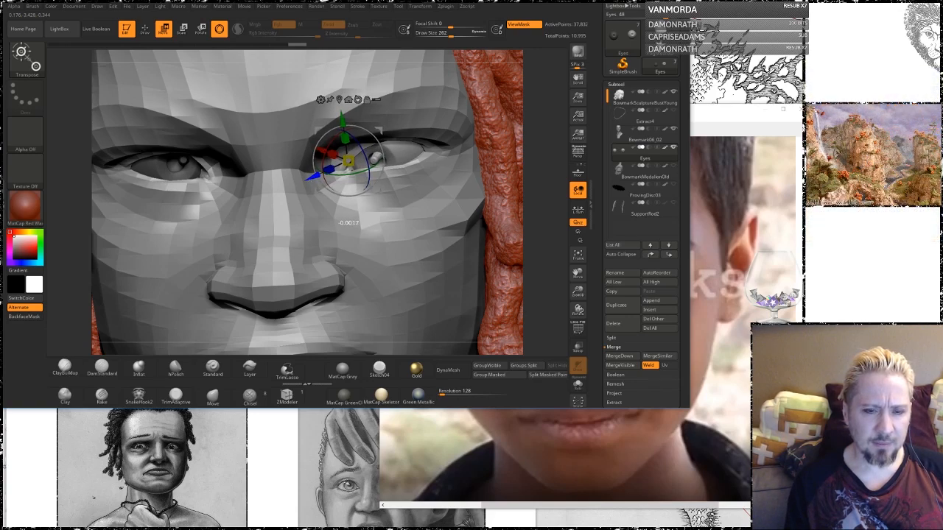
- Invert the eye mask and adjust the character's right eyeball within its socket
left_click_drag(544, 151, 539, 96)
left_click(278, 175, "ctrl")
left_click_drag(274, 182, 263, 181)
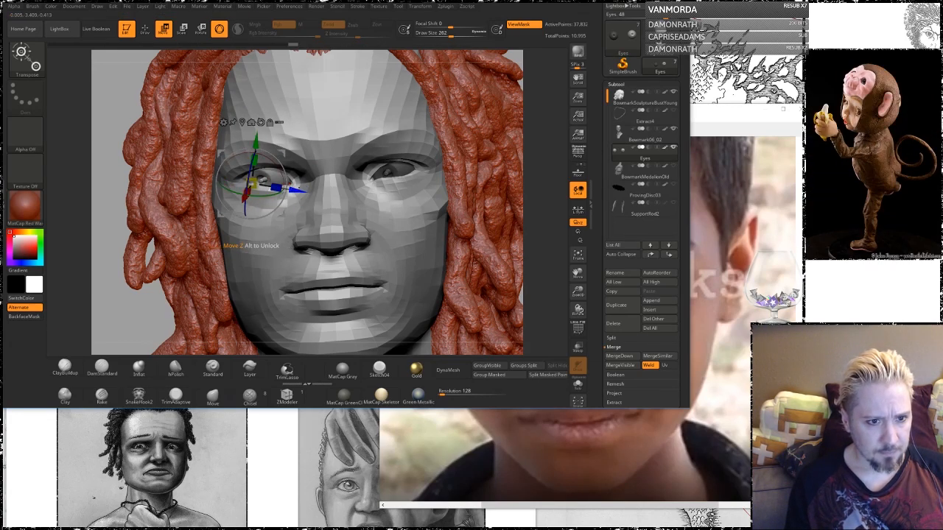
mouse_move(539, 144)
left_mouse_down()
mouse_move(541, 197)
mouse_move(544, 151)
left_mouse_up()
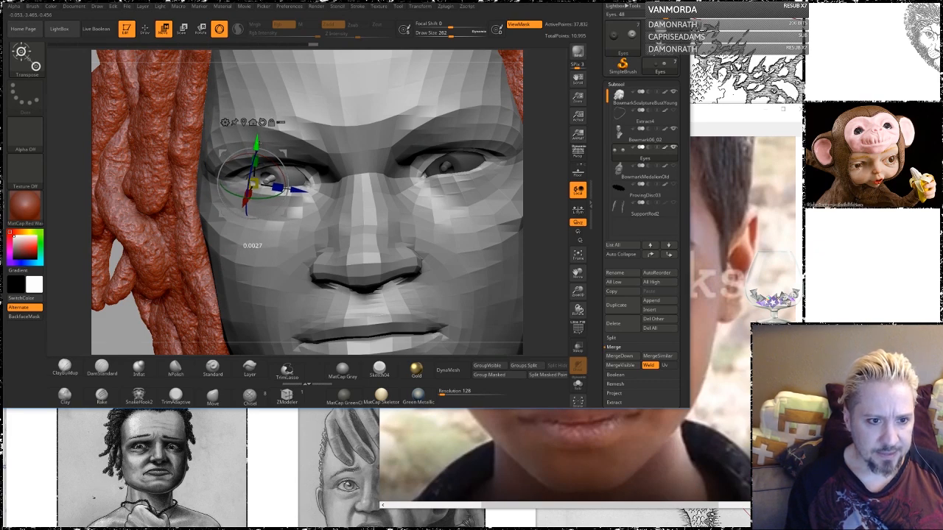
- Clear the mask from the eyeballs, return to Draw mode and check both eyes from the front
mouse_move(516, 136)
left_mouse_down()
mouse_move(540, 163)
mouse_move(545, 126)
mouse_move(555, 163)
mouse_move(568, 159)
mouse_move(539, 161)
mouse_move(501, 136)
left_mouse_up()
key("q")
mouse_move(441, 195)
left_mouse_down()
mouse_move(436, 179)
mouse_move(451, 209)
mouse_move(475, 195)
left_mouse_up()
mouse_move(500, 96)
left_mouse_down()
mouse_move(512, 110)
mouse_move(378, 170)
left_mouse_up()
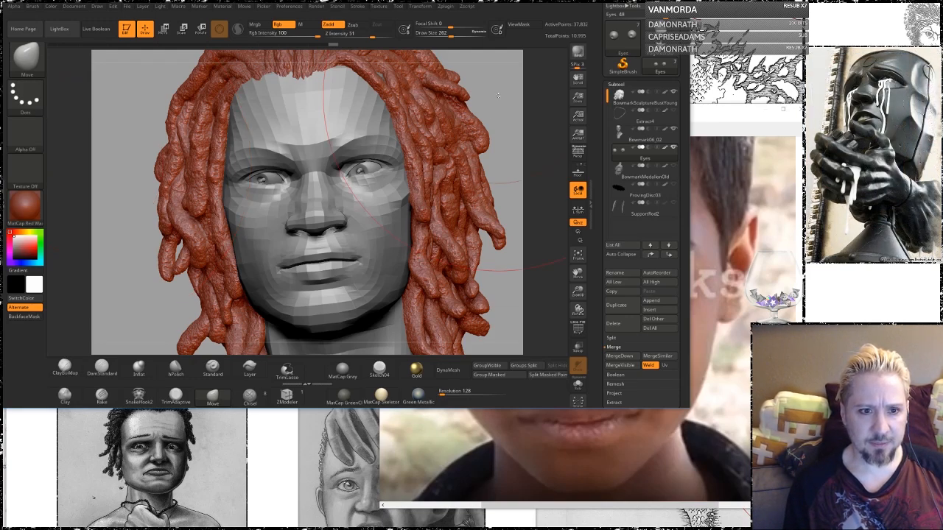
- Reduce the Move brush's draw size to 172, inspect the eye fit and make the Bowmark06_02 head the active subtool
mouse_move(503, 89)
left_mouse_down()
mouse_move(475, 190)
mouse_move(490, 190)
mouse_move(514, 246)
mouse_move(441, 219)
left_mouse_up()
key("space")
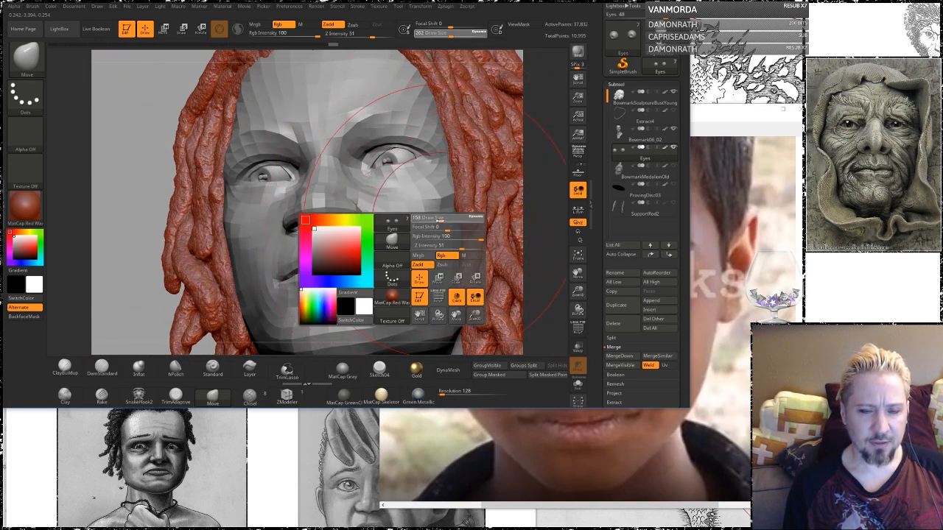
mouse_move(535, 174)
left_mouse_down()
mouse_move(539, 188)
mouse_move(411, 196)
left_mouse_up()
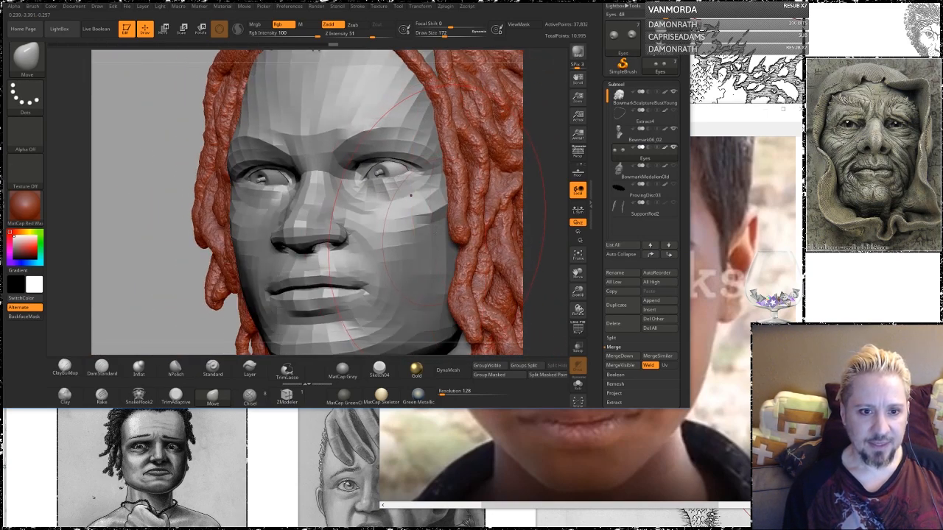
mouse_move(532, 180)
left_mouse_down()
mouse_move(557, 186)
mouse_move(426, 179)
left_mouse_up()
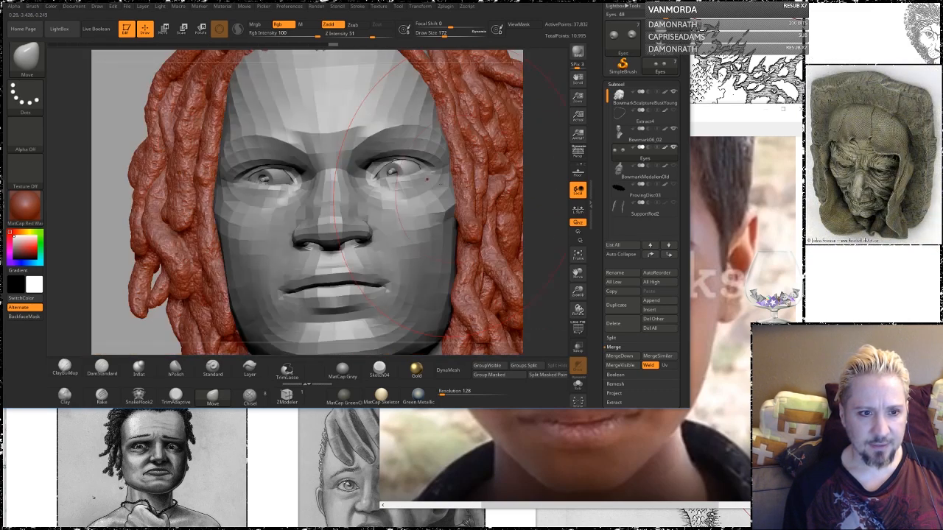
key("ctrl")
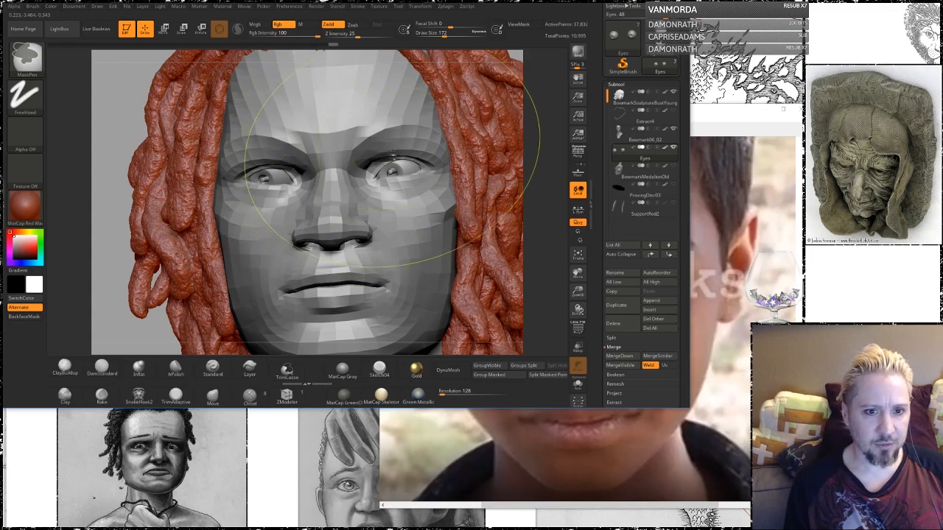
left_click(619, 132)
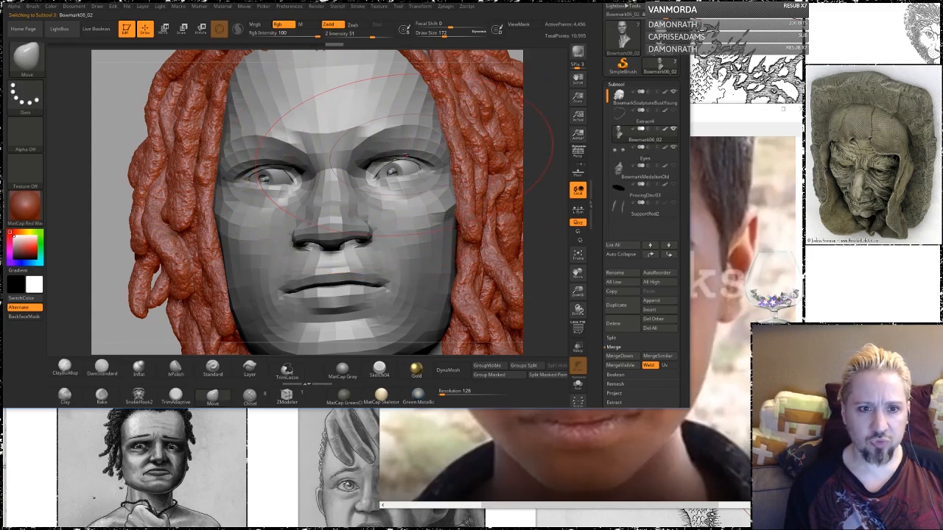
- Set the draw size to 83, mask the eye areas on the head and trim the mask's edge
key("space")
left_click_drag(400, 155, 389, 156)
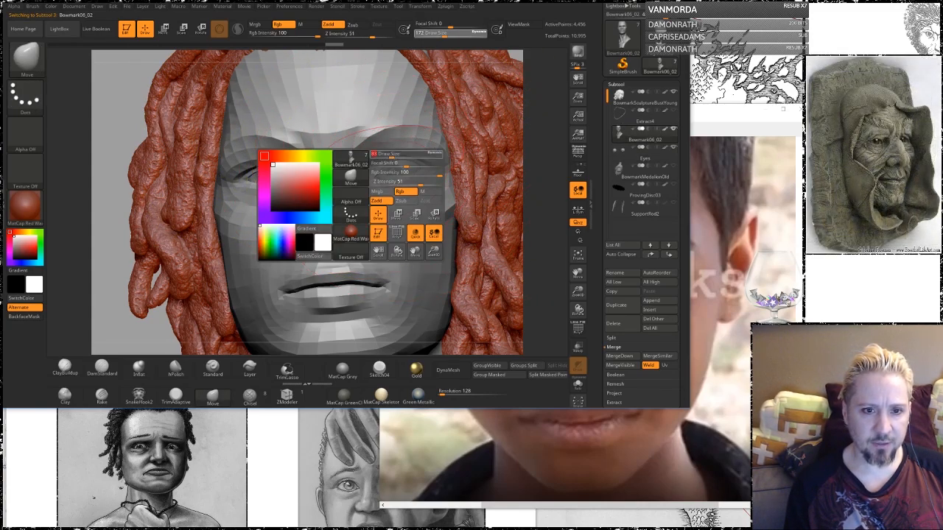
key("ctrl")
mouse_move(285, 174)
left_mouse_down("ctrl")
mouse_move(269, 181)
mouse_move(268, 173)
left_mouse_up("ctrl")
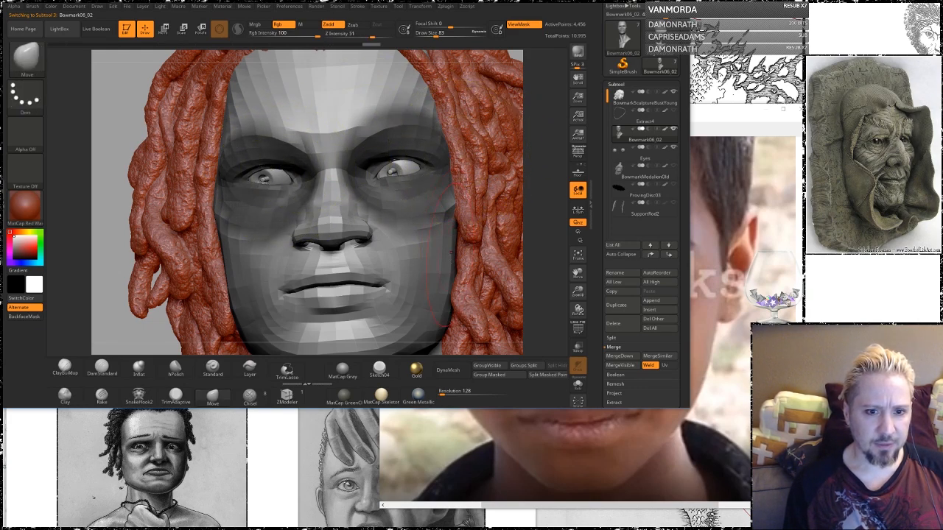
left_click_drag(433, 272, 461, 248, "ctrl+alt")
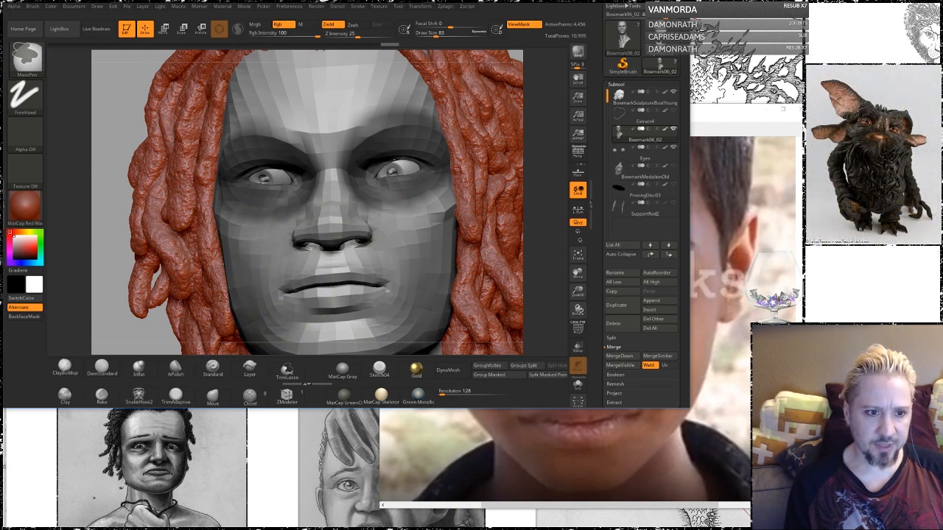
- Reduce the draw size to 54 and clean up the mask between the brow and the eyes
key("space")
left_click(379, 123)
left_click_drag(368, 163, 395, 161, "ctrl+alt")
mouse_move(512, 184)
left_mouse_down()
mouse_move(549, 210)
mouse_move(416, 190)
left_mouse_up()
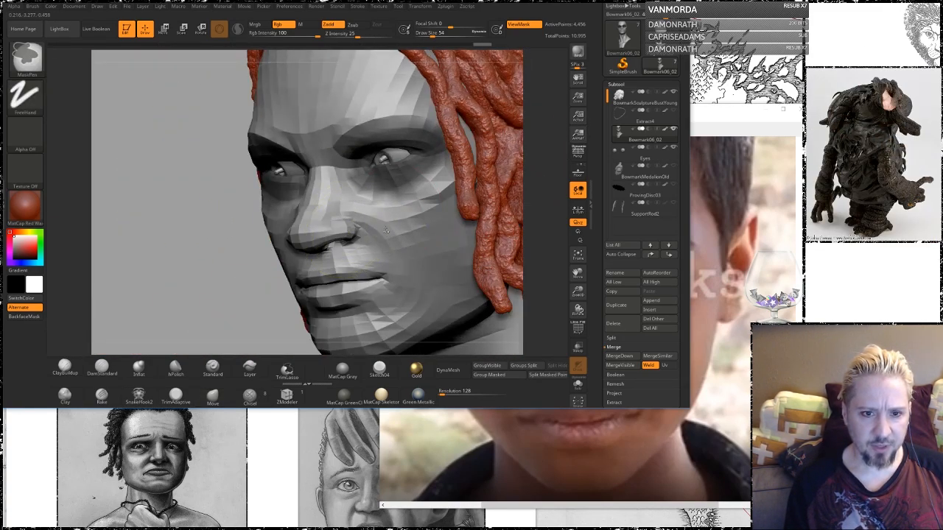
mouse_move(551, 204)
left_mouse_down("alt")
mouse_move(520, 168)
mouse_move(489, 174)
mouse_move(467, 161)
mouse_move(473, 194)
left_mouse_up("alt")
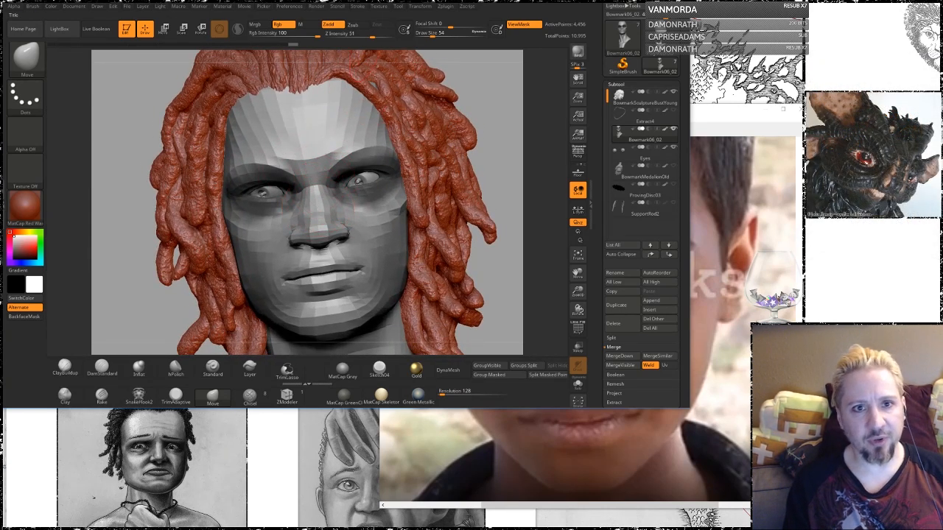
- Turn on Local Symmetry for the head and undo the last mask stroke on the forehead
left_click(423, 7)
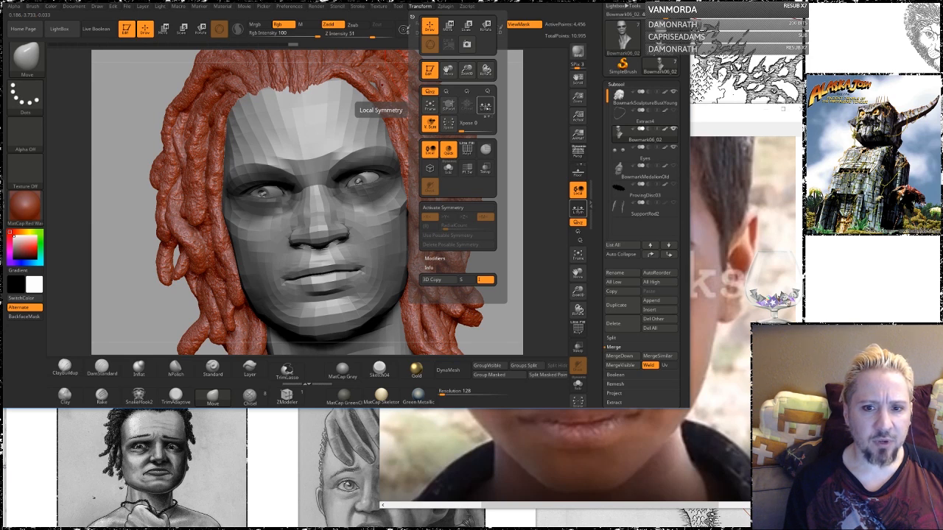
left_click(485, 107)
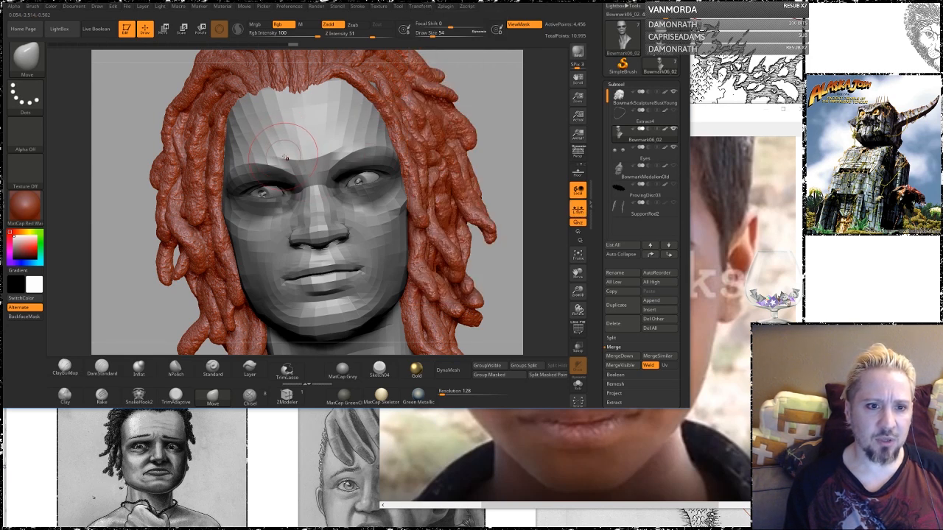
left_click_drag(366, 129, 378, 131, "ctrl")
key("ctrl+z")
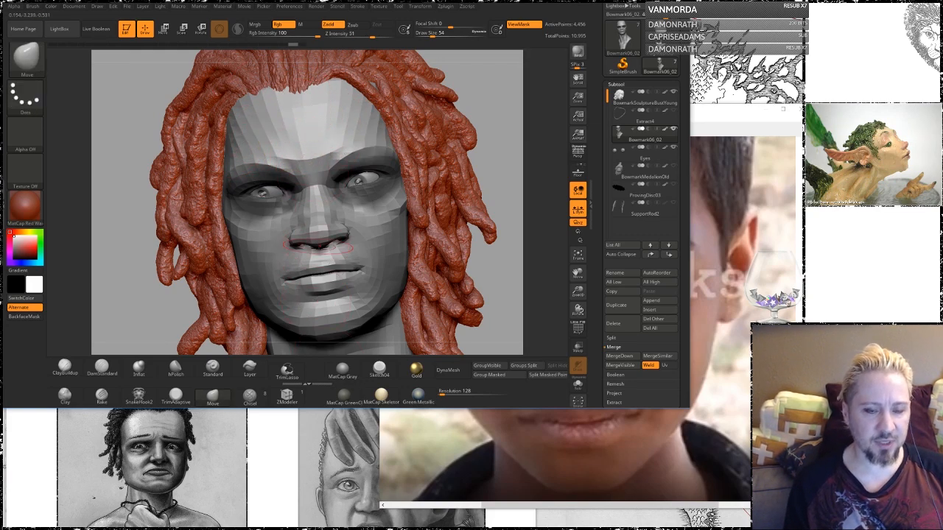
- Adjust the side of the face with the Move brush and turn on transparency to ghost the dreadlocks around the head
mouse_move(523, 138)
left_mouse_down()
mouse_move(501, 137)
mouse_move(522, 140)
left_mouse_up()
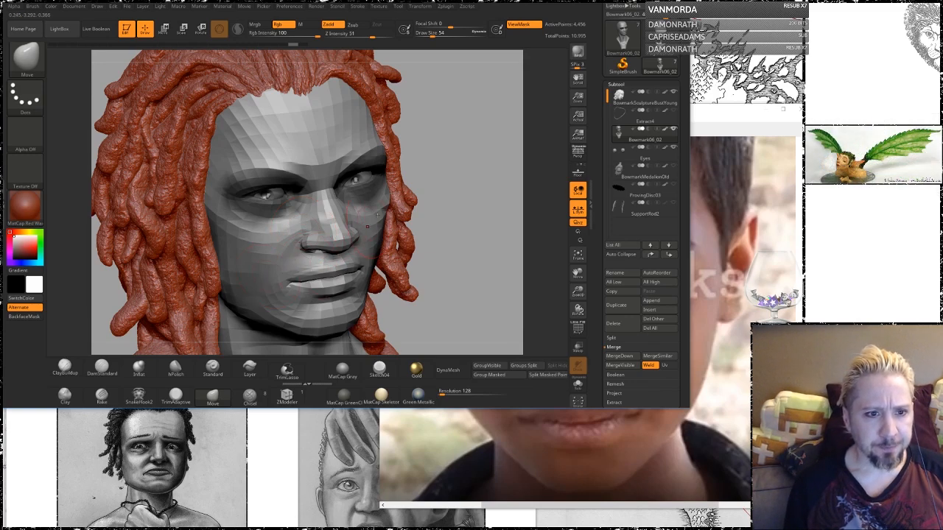
mouse_move(469, 229)
left_mouse_down()
mouse_move(445, 220)
mouse_move(456, 251)
mouse_move(500, 254)
left_mouse_up()
mouse_move(229, 193)
left_mouse_down()
mouse_move(171, 227)
mouse_move(233, 229)
left_mouse_up()
left_click_drag(421, 229, 436, 225)
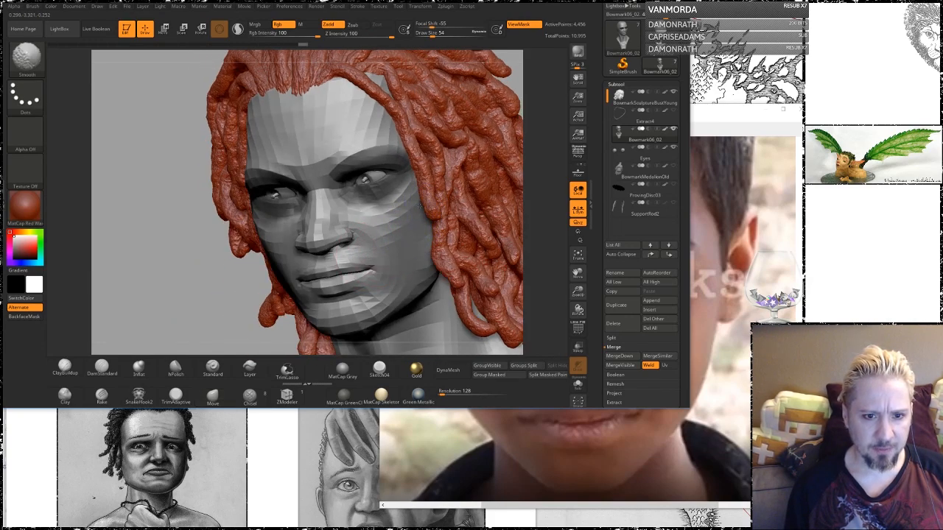
left_click(577, 347)
mouse_move(508, 322)
left_mouse_down()
mouse_move(545, 324)
mouse_move(516, 309)
mouse_move(501, 265)
mouse_move(439, 266)
left_mouse_up()
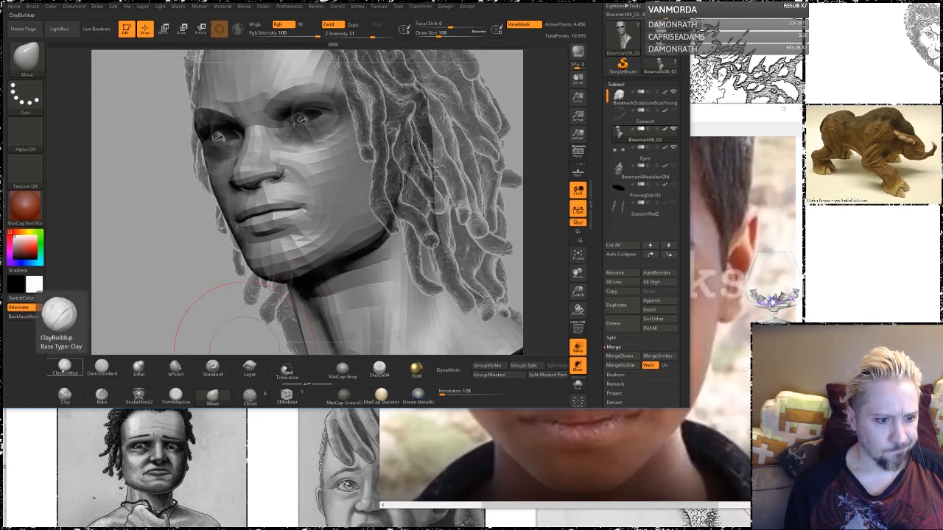
- Select the Inflat brush and place the boy's reference photo window beside the sculpted head for comparison
left_click(138, 371)
mouse_move(60, 254)
left_mouse_down()
mouse_move(127, 252)
mouse_move(72, 251)
left_mouse_up()
left_click_drag(519, 114, 619, 111)
left_click(718, 111)
left_click_drag(712, 112, 664, 58)
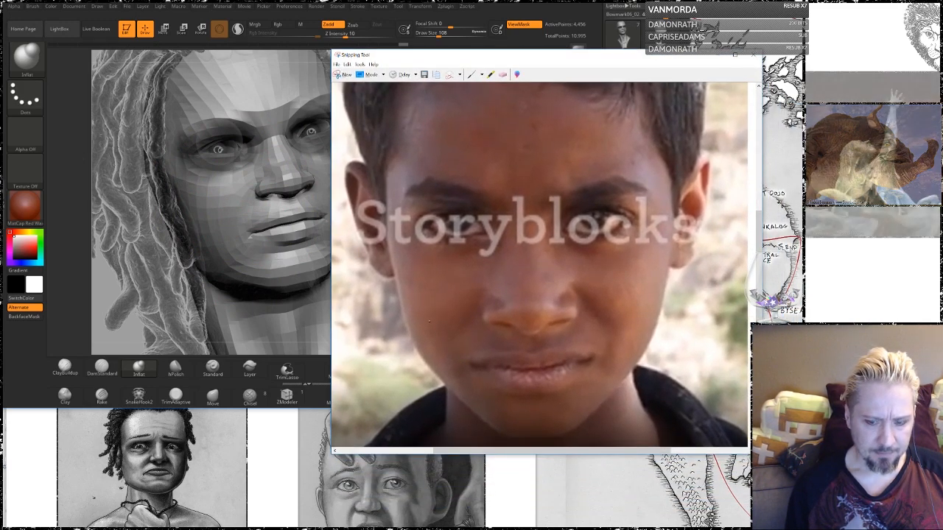
left_click_drag(565, 56, 665, 128)
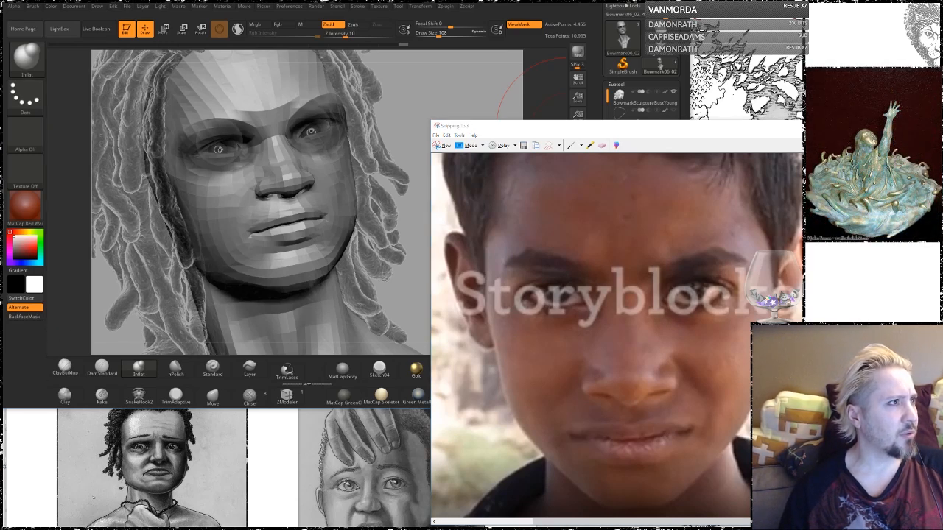
- Bring up the browser and examine the "scared boy" image results for a usable expression reference, previewing the boy with the smartphone
left_click_drag(0, 131, 456, 83)
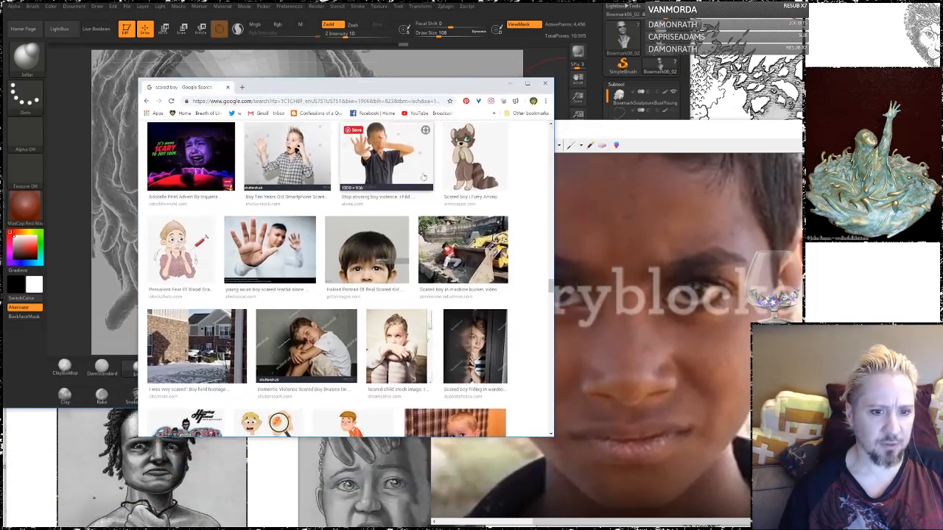
scroll(309, 236, "up", 2)
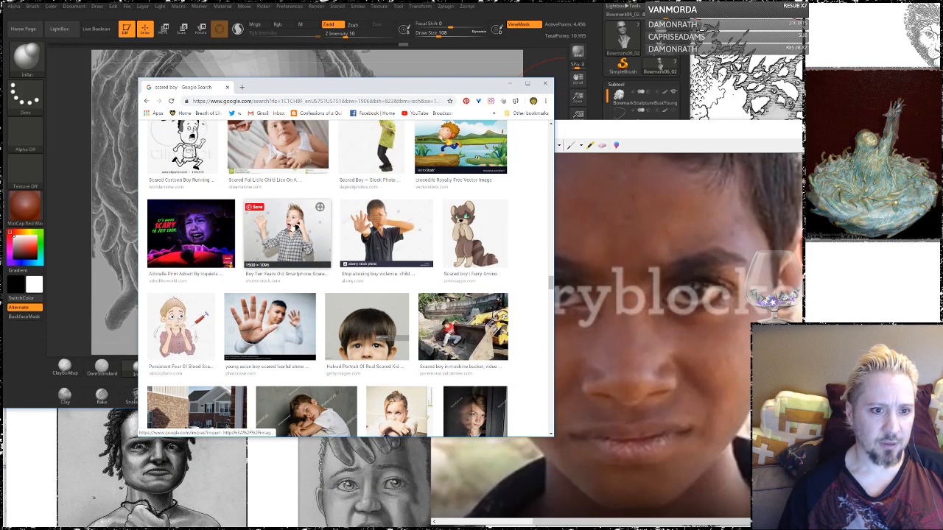
left_click(289, 234)
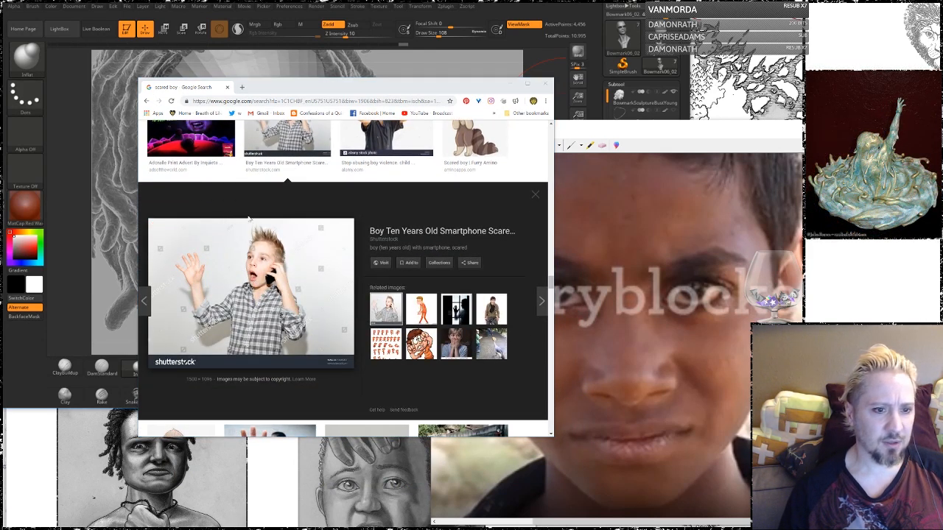
left_click(534, 195)
scroll(372, 309, "up", 2)
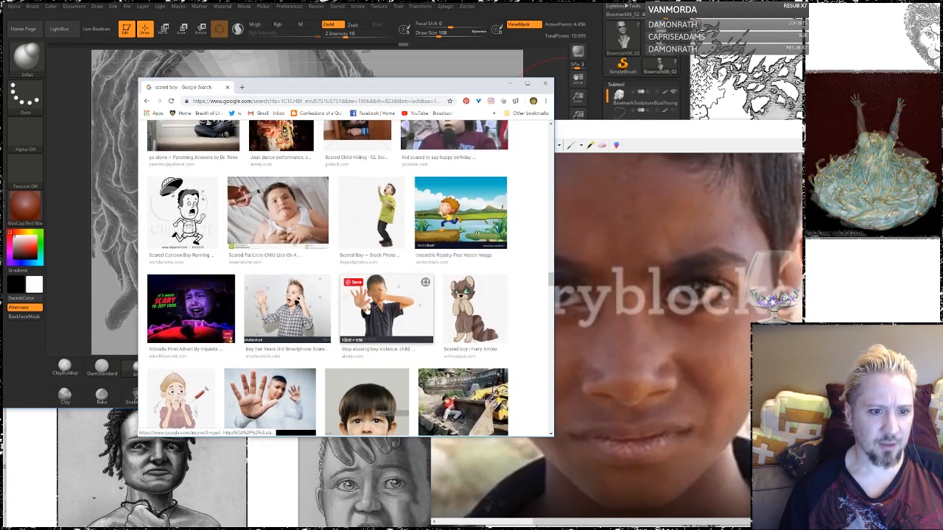
scroll(372, 309, "up", 3)
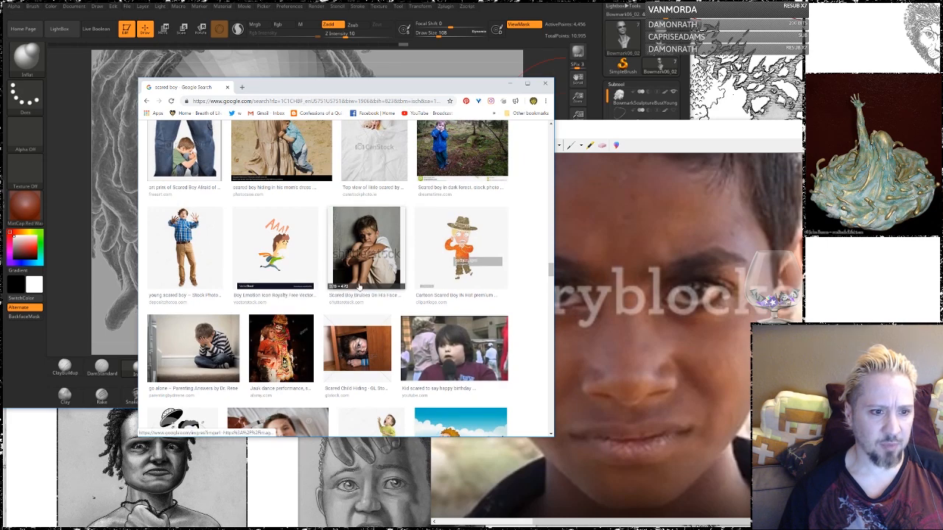
scroll(360, 285, "up", 6)
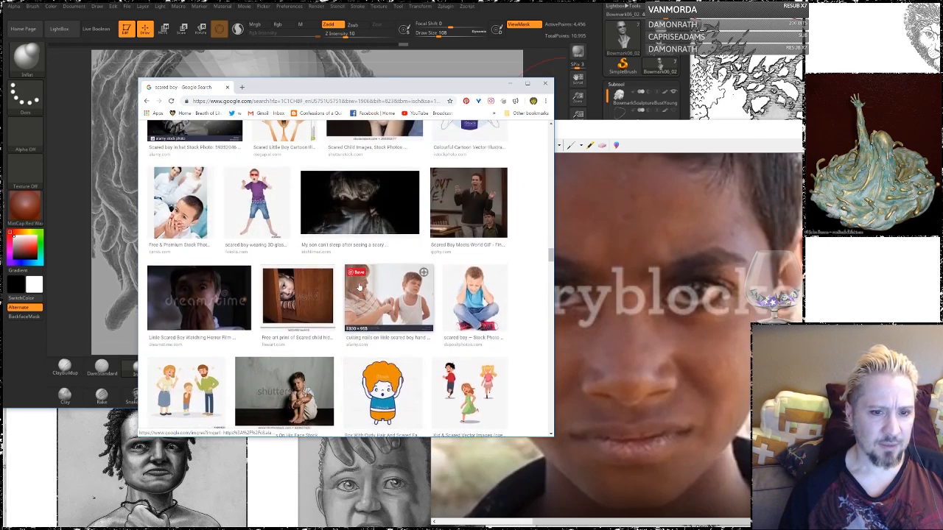
scroll(359, 286, "up", 4)
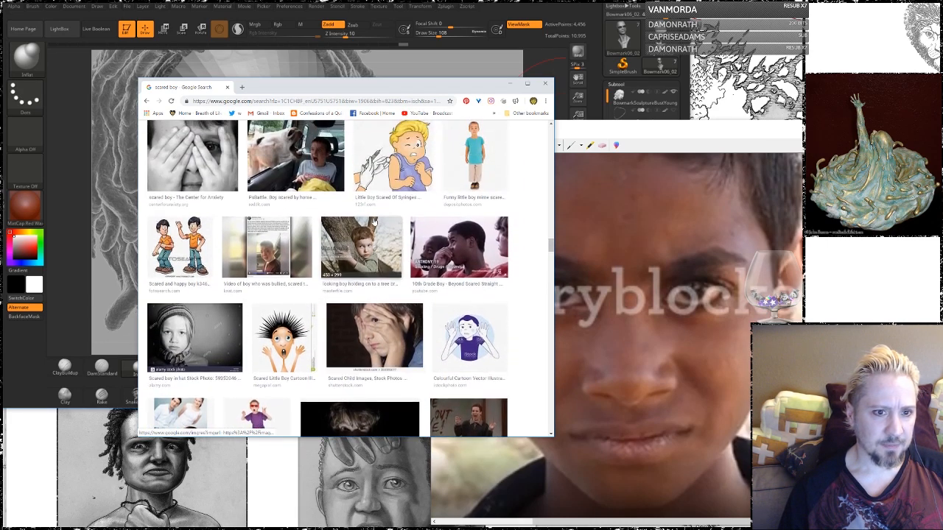
scroll(373, 221, "up", 1)
scroll(390, 305, "up", 6)
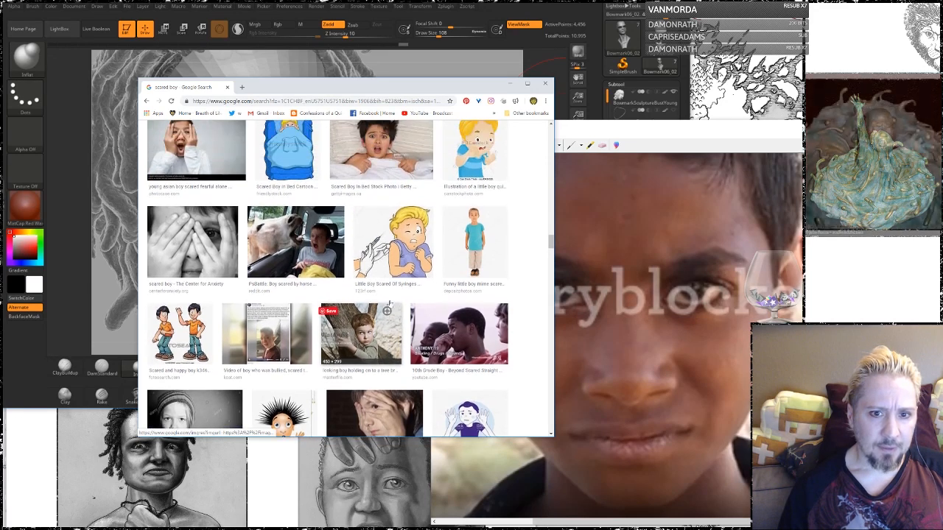
scroll(390, 305, "up", 2)
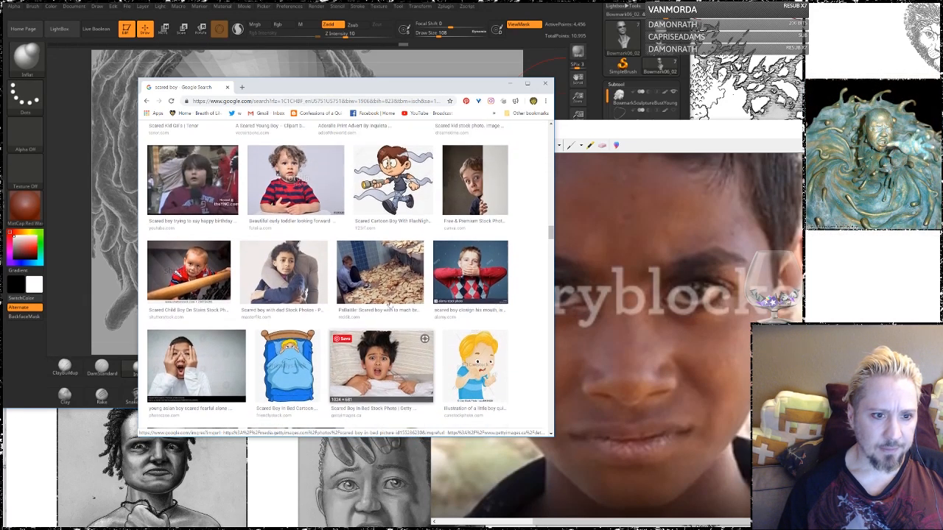
scroll(389, 305, "up", 5)
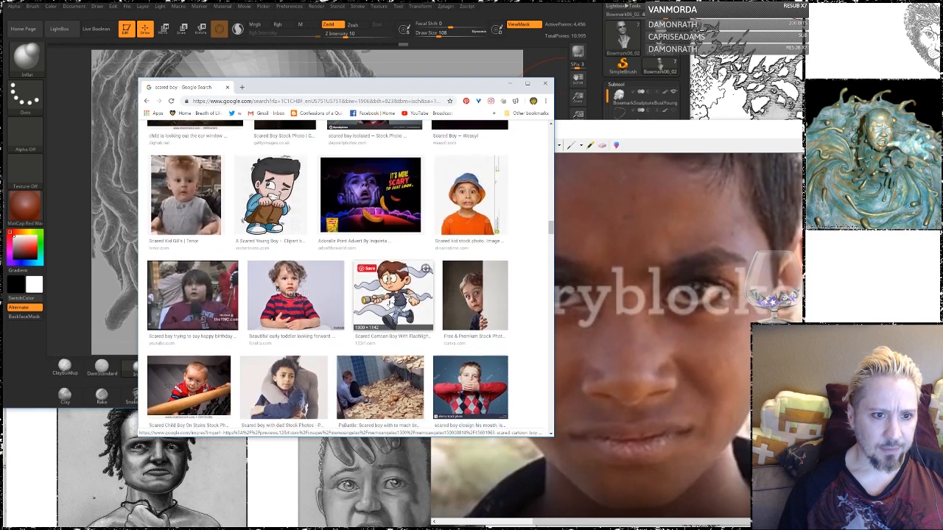
scroll(389, 305, "up", 12)
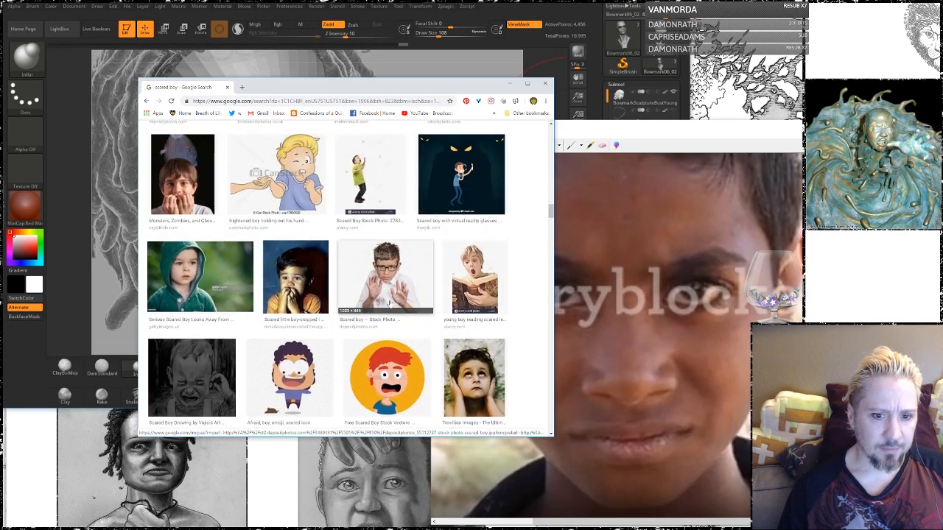
scroll(390, 305, "up", 10)
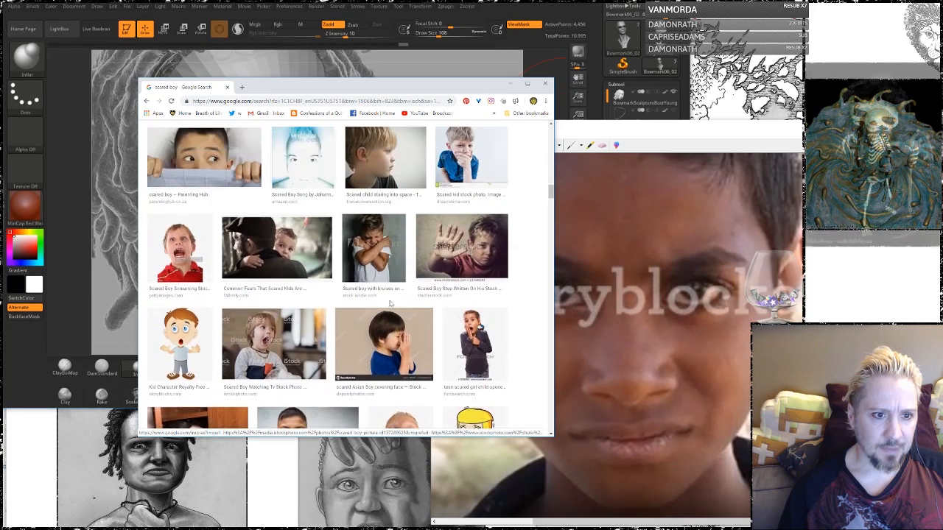
scroll(389, 305, "up", 4)
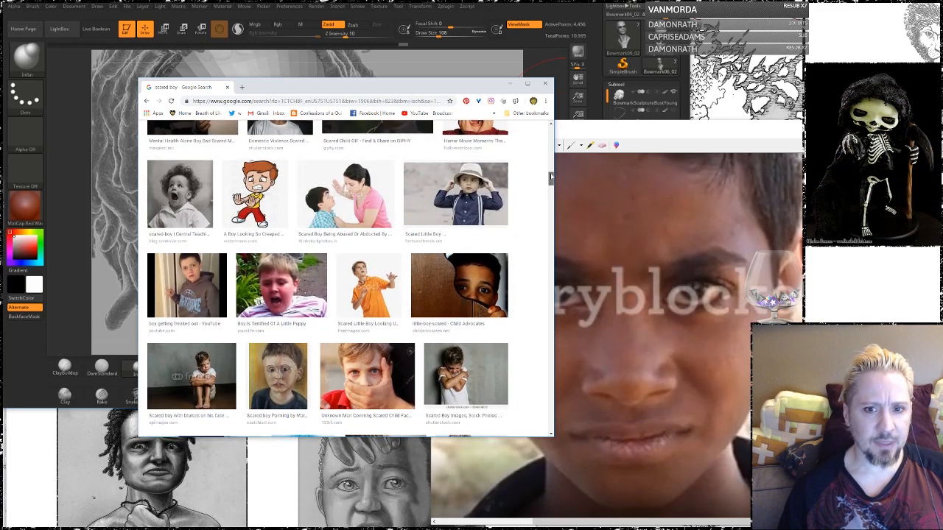
- Search Google Images for "worried facial expression boy"
left_click_drag(551, 182, 550, 129)
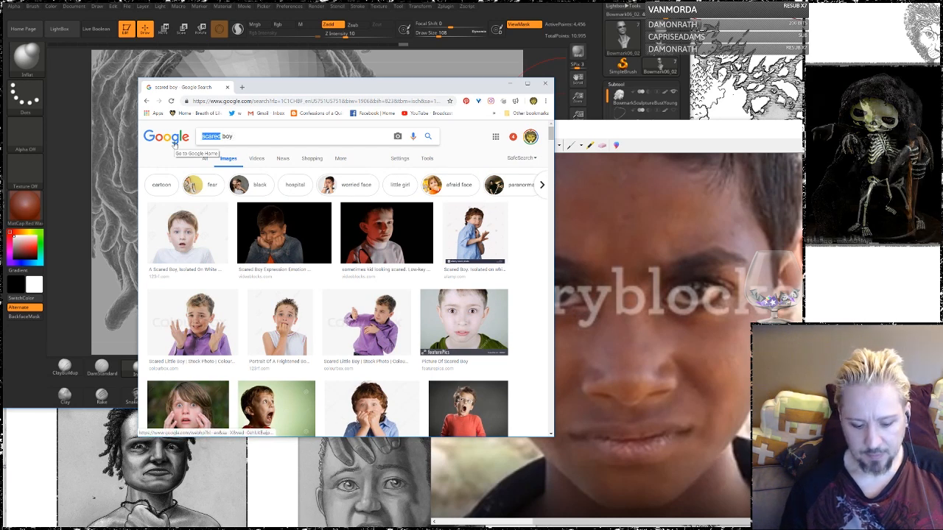
type("worried facial expres")
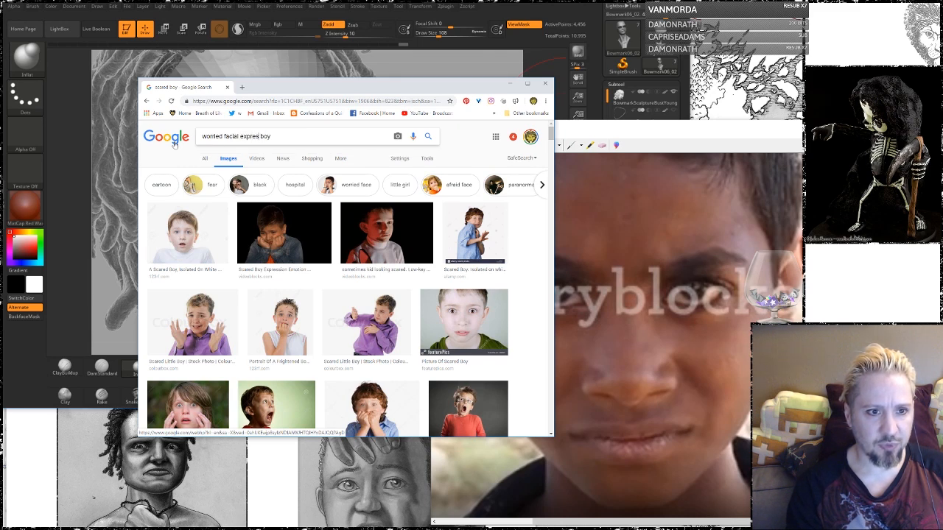
key("Return")
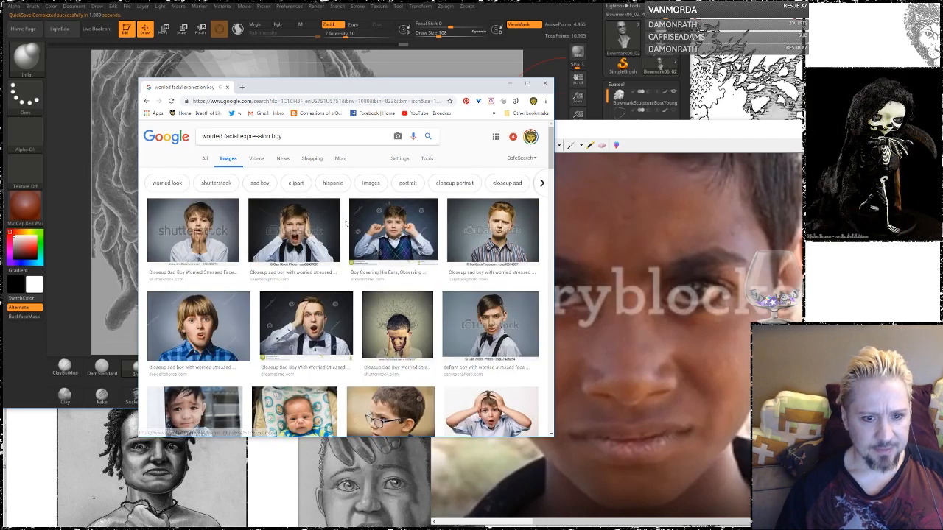
- Examine the "worried facial expression boy" image results for an expression reference, previewing the black-and-white photo of the boy with hands on his head
scroll(339, 236, "down", 1)
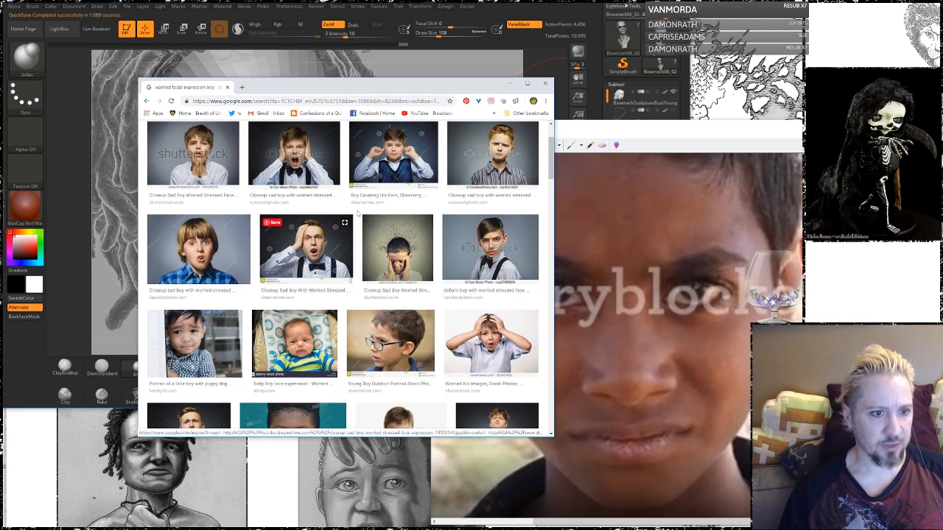
scroll(362, 204, "down", 1)
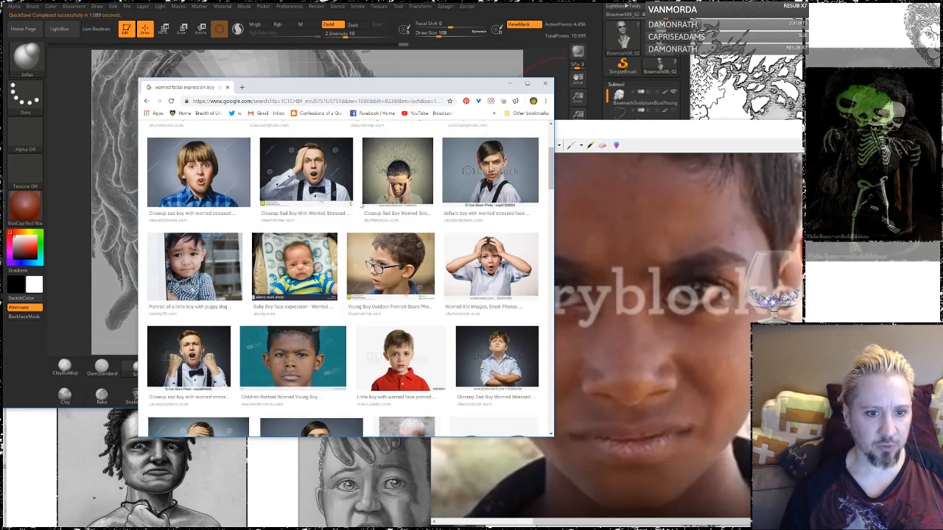
scroll(362, 204, "up", 1)
scroll(359, 200, "down", 3)
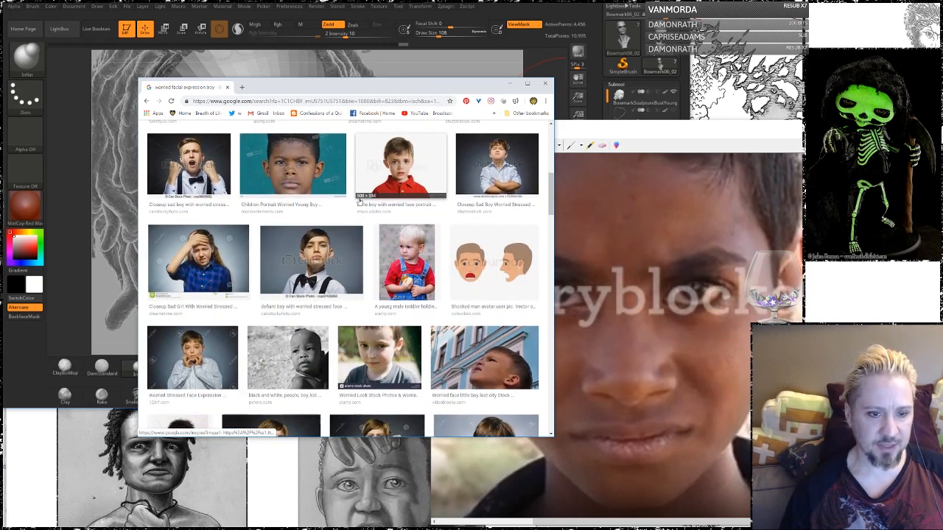
scroll(360, 200, "down", 2)
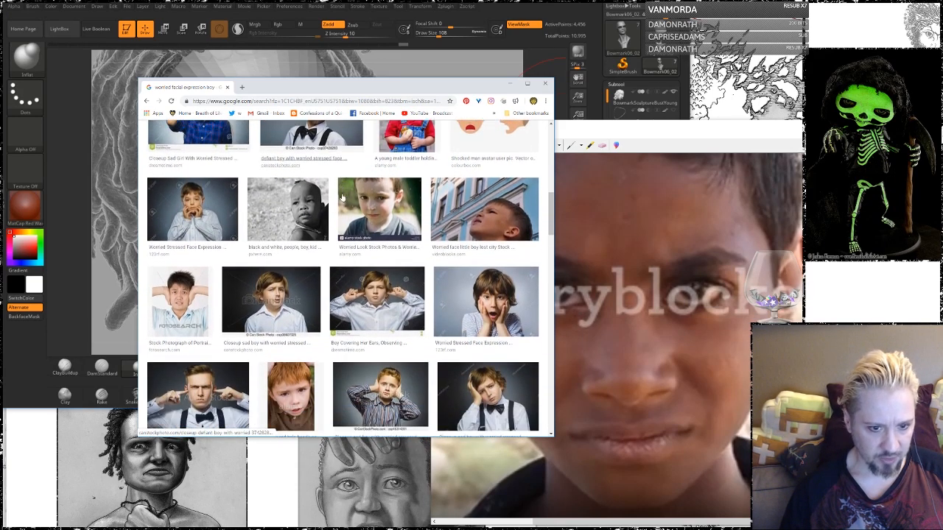
scroll(342, 198, "down", 1)
scroll(342, 196, "down", 1)
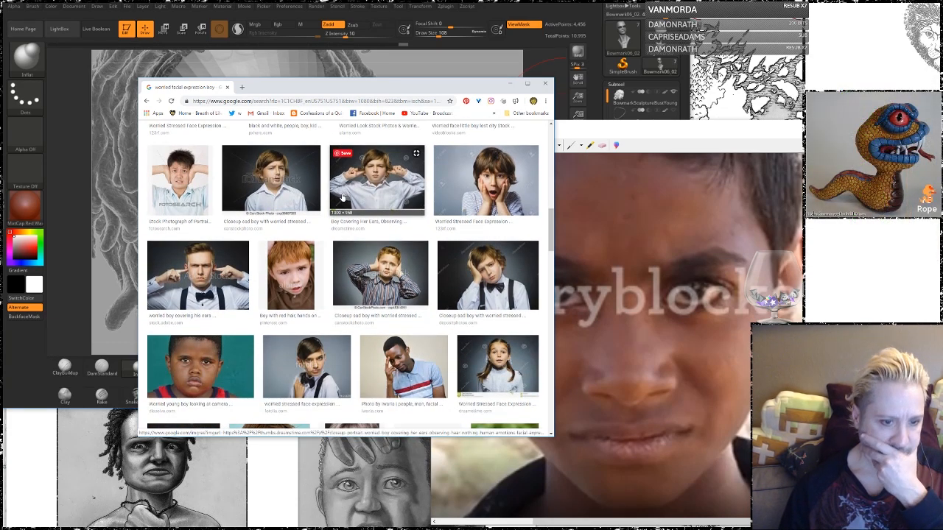
scroll(342, 197, "down", 2)
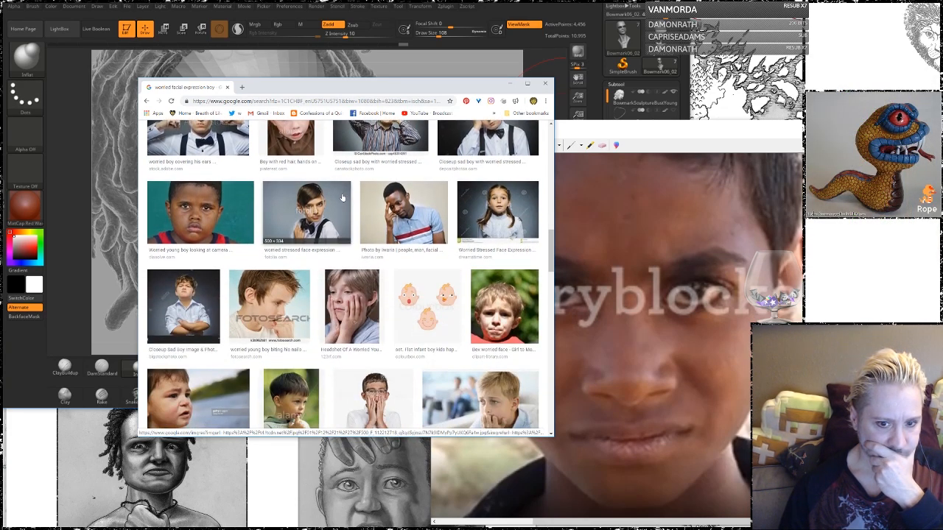
scroll(341, 197, "down", 1)
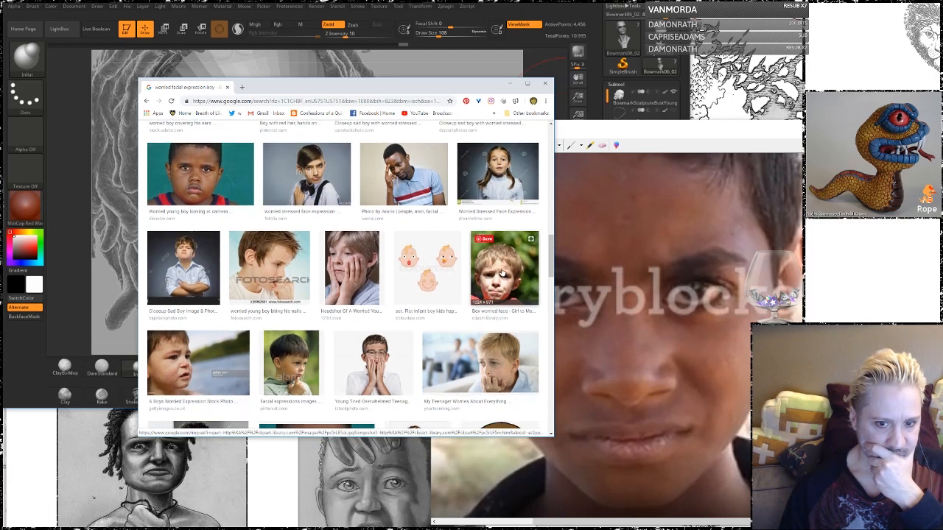
scroll(523, 279, "down", 1)
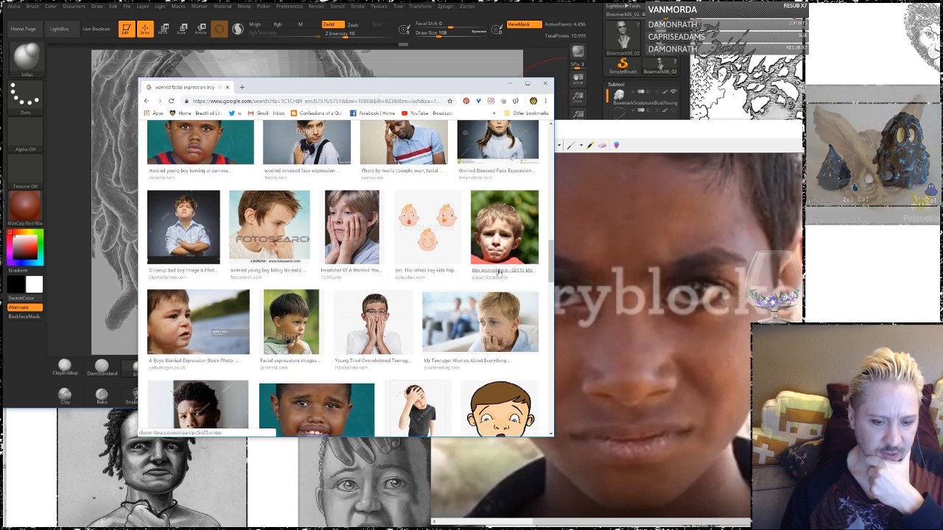
scroll(499, 274, "down", 1)
scroll(498, 274, "down", 1)
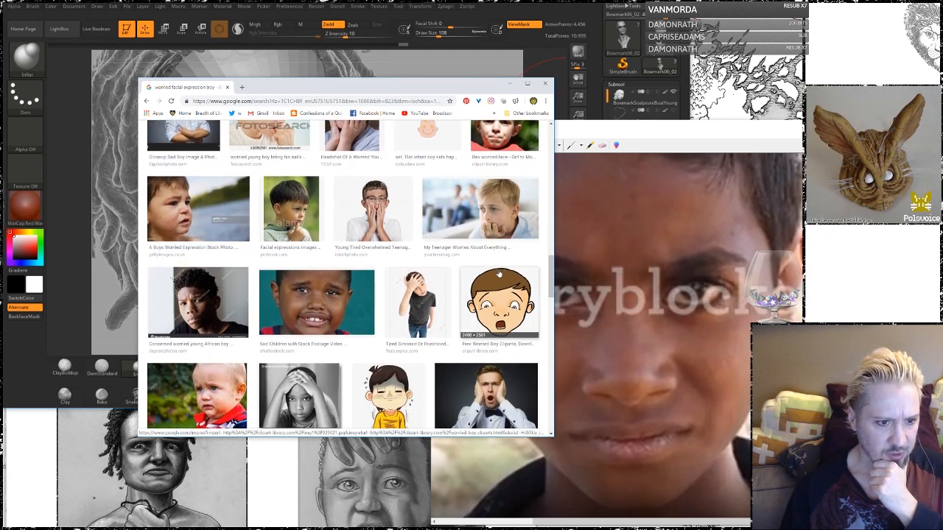
scroll(499, 274, "down", 2)
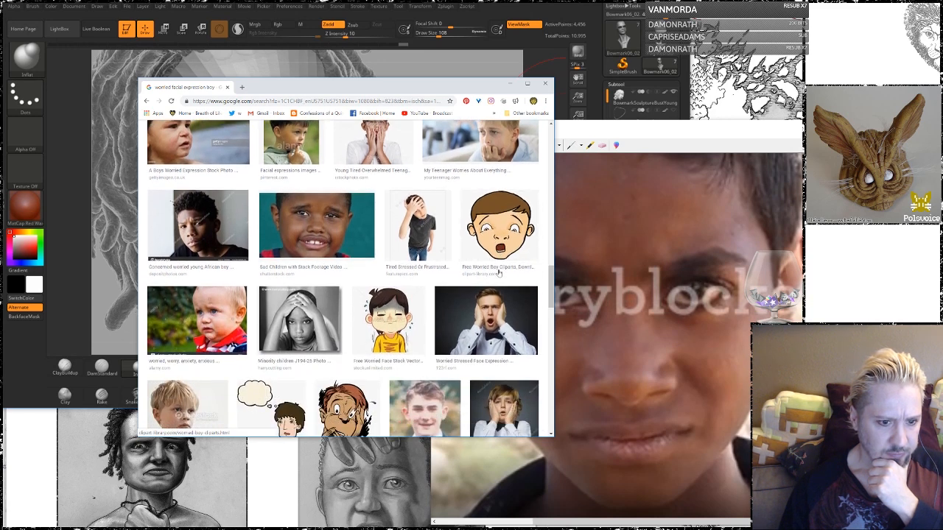
scroll(498, 273, "down", 2)
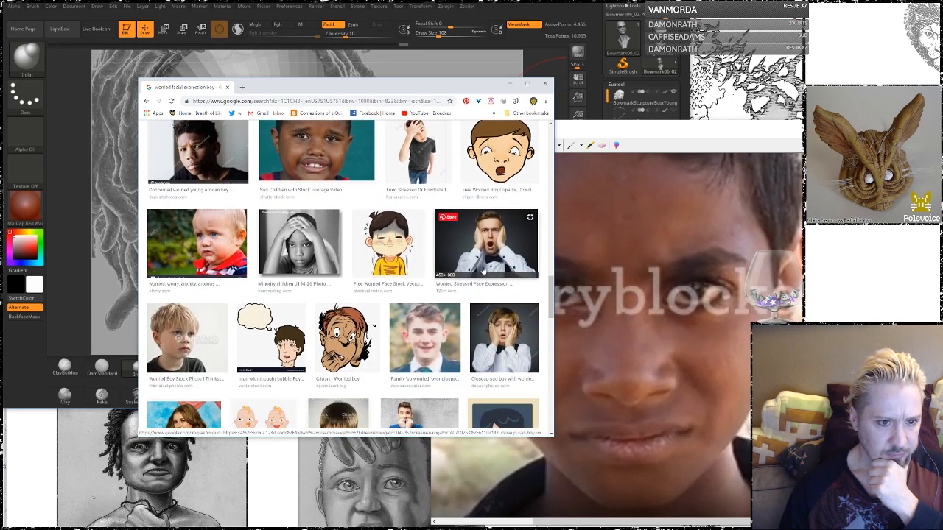
scroll(456, 254, "down", 1)
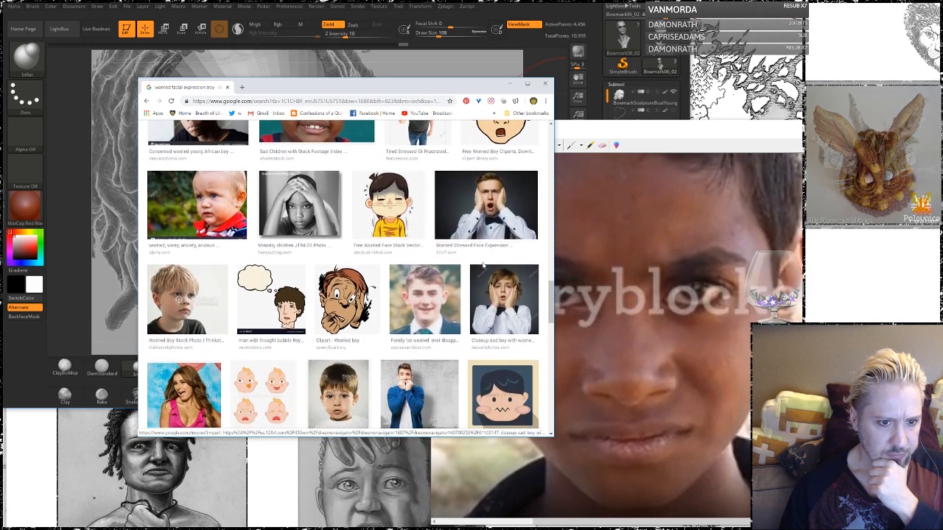
left_click(309, 205)
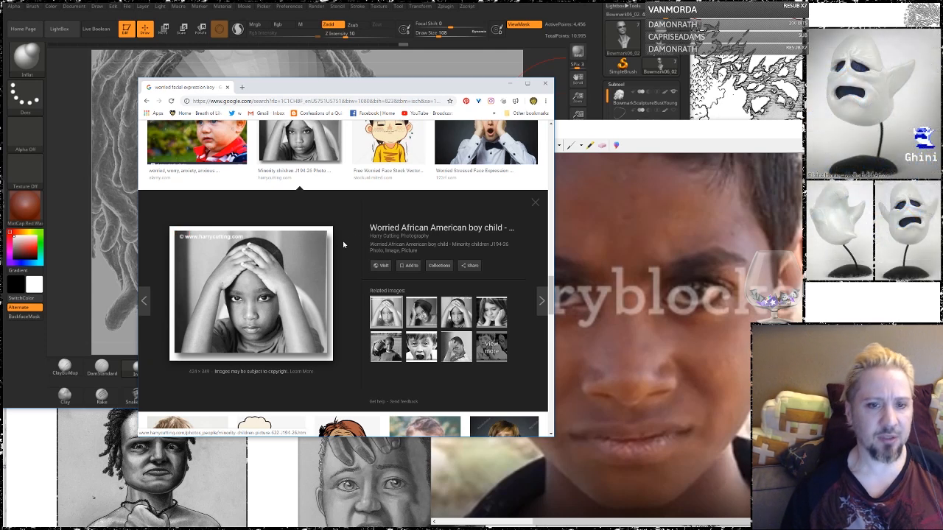
- Switch back to ZBrush and raise the head mesh to subdivision level 2 in its geometry settings
left_click(437, 6)
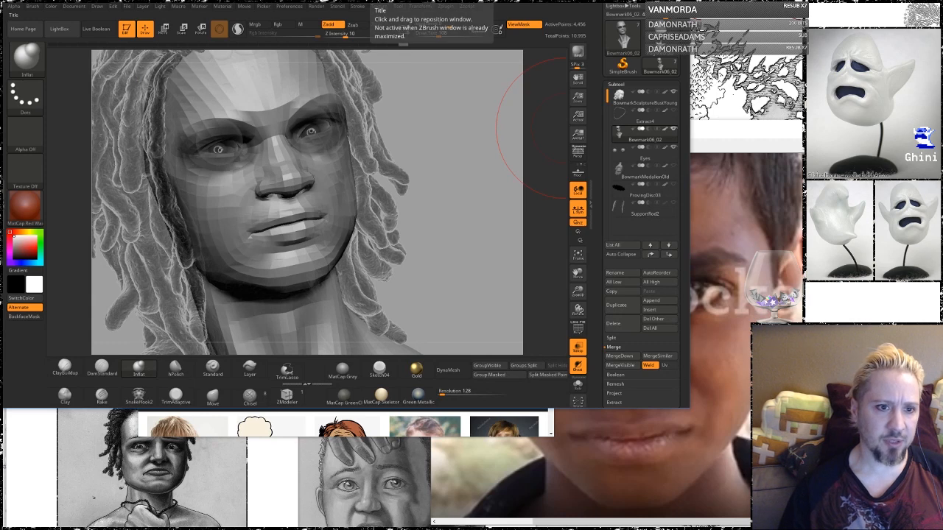
left_click_drag(473, 185, 442, 227, "ctrl")
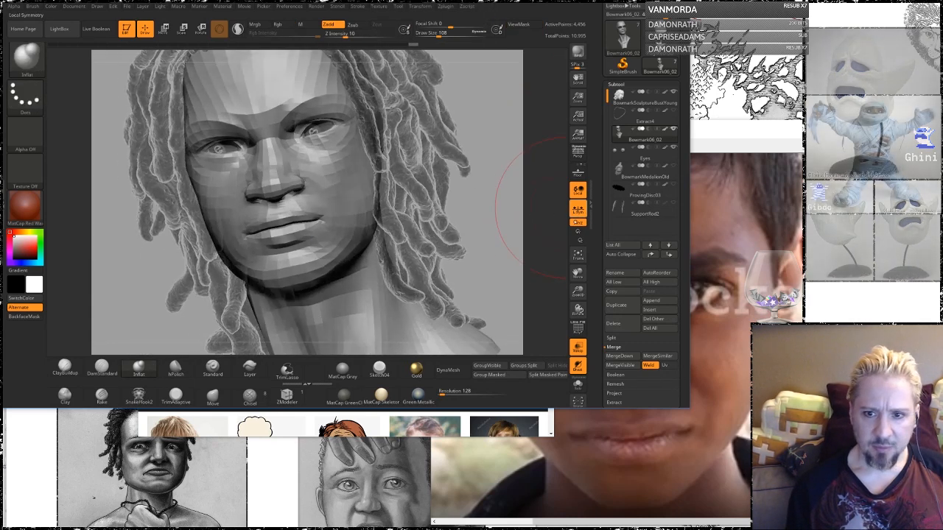
scroll(633, 309, "down", 4)
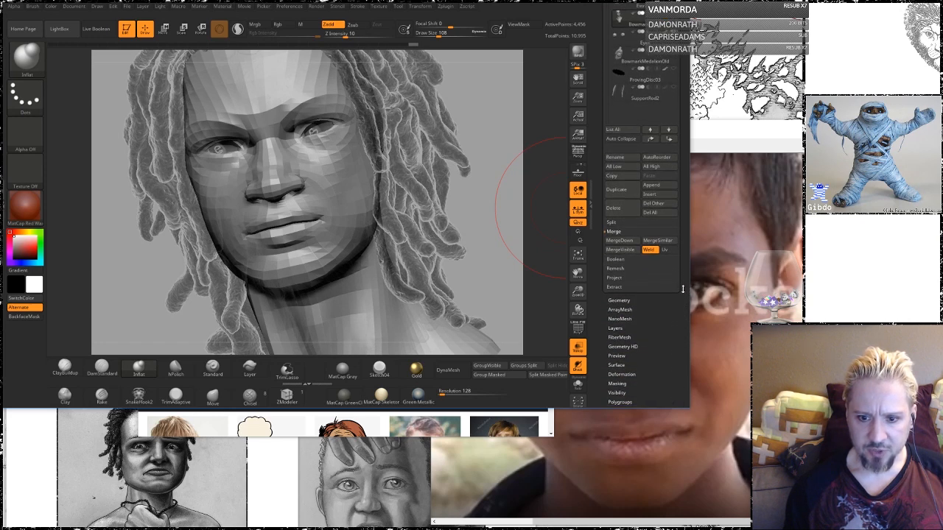
left_click(624, 296)
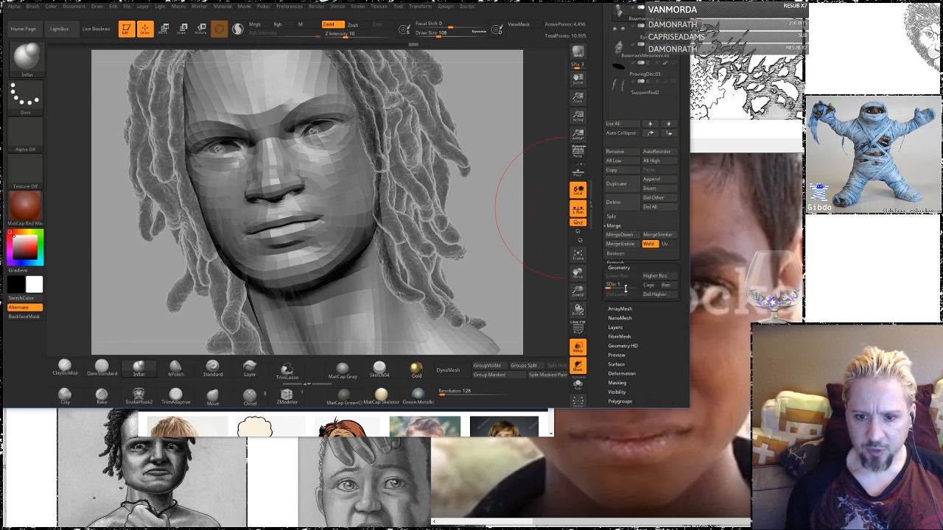
left_click_drag(685, 56, 686, 147)
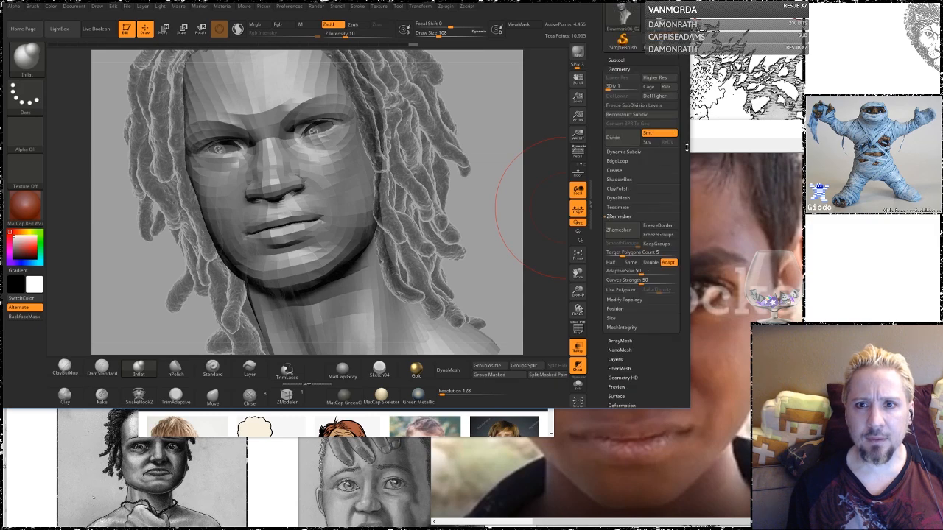
left_click(614, 129)
- Smooth the cheeks and sides of the face on both halves of the head
left_click_drag(495, 203, 457, 210)
mouse_move(338, 217)
right_mouse_down()
mouse_move(376, 181)
mouse_move(294, 170)
mouse_move(353, 188)
mouse_move(309, 191)
right_mouse_up()
mouse_move(341, 194)
left_mouse_down("shift")
mouse_move(370, 219)
mouse_move(372, 198)
left_mouse_up("shift")
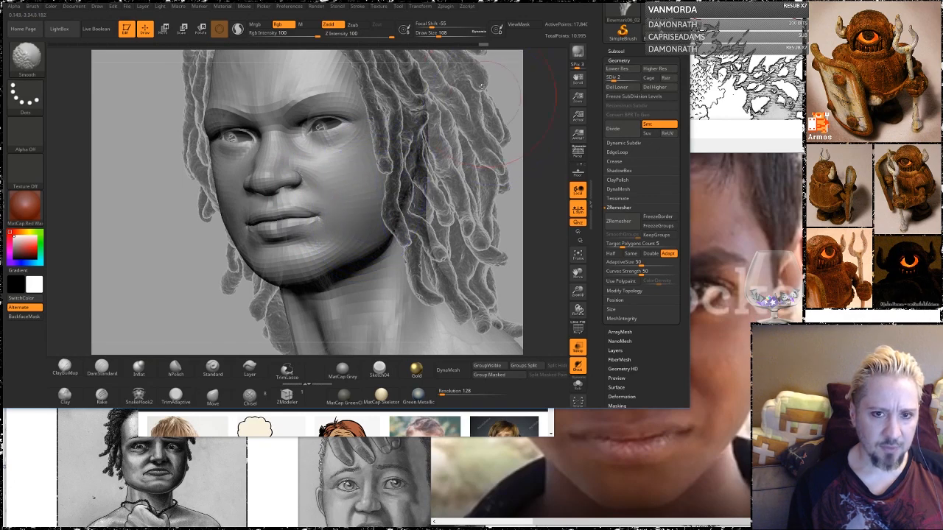
left_click_drag(479, 89, 574, 92)
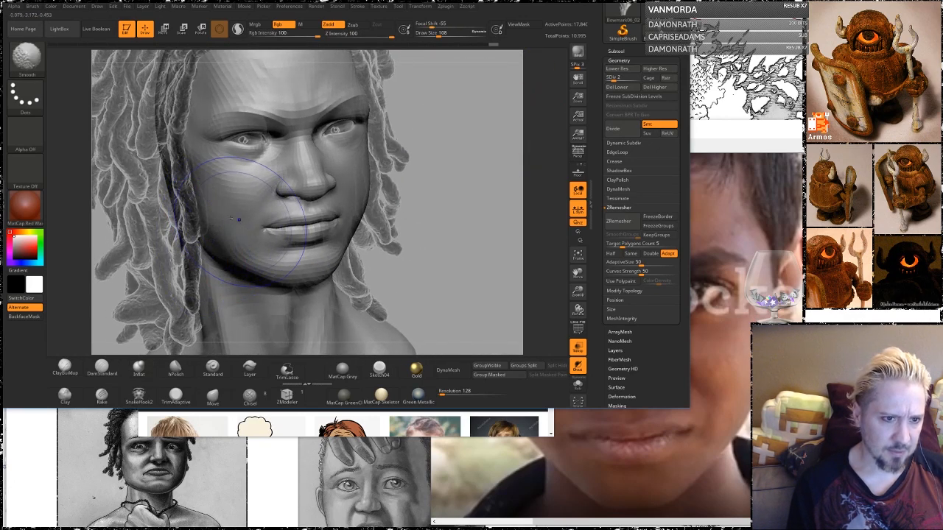
mouse_move(434, 99)
left_mouse_down("alt")
mouse_move(463, 224)
mouse_move(455, 188)
mouse_move(318, 183)
left_mouse_up("alt")
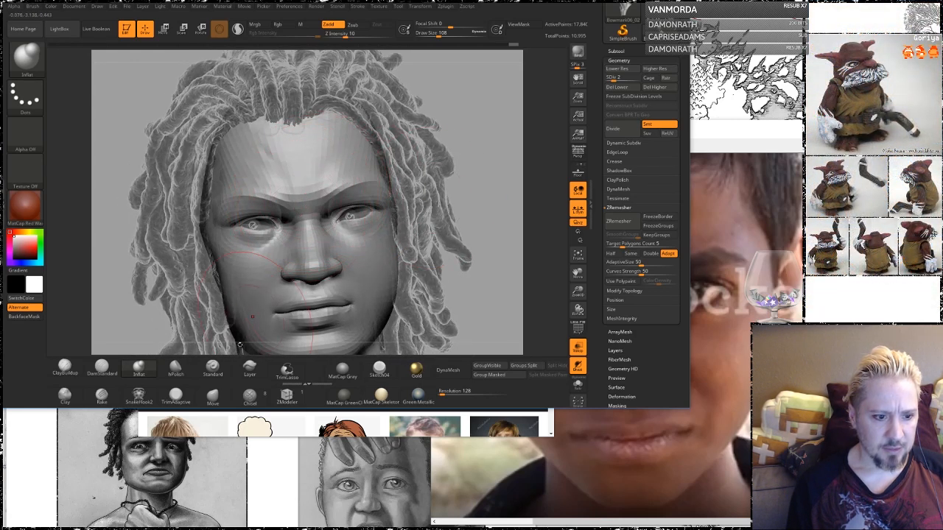
- Adjust the brow area of the face with the Move brush
left_click(212, 398)
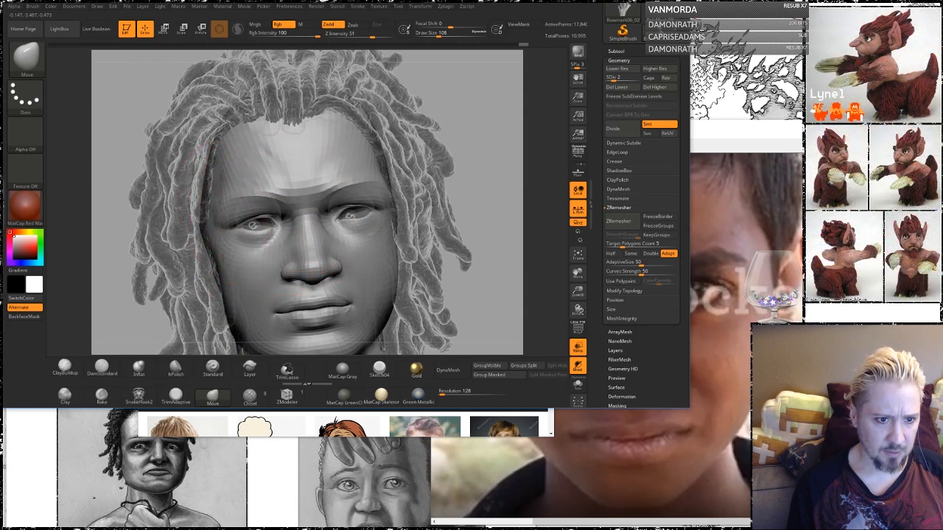
left_click_drag(500, 177, 397, 187)
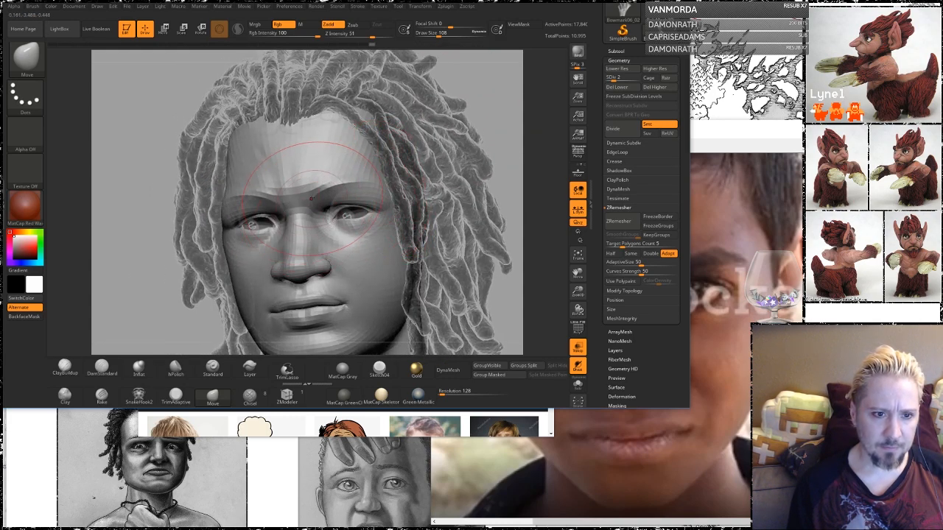
mouse_move(481, 109)
left_mouse_down()
mouse_move(496, 114)
mouse_move(489, 179)
left_mouse_up()
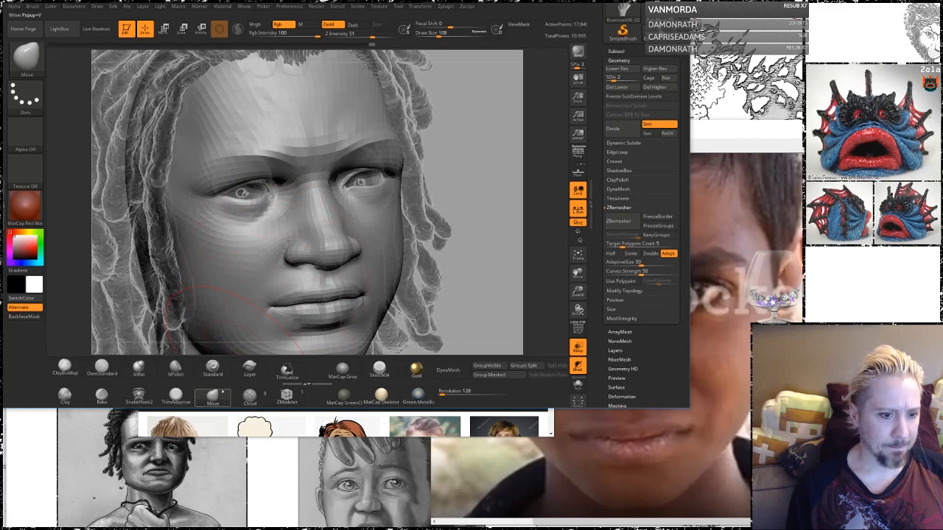
- Build up the nostrils and underside of the nose using the Inflat brush at draw size 23
left_click(139, 368)
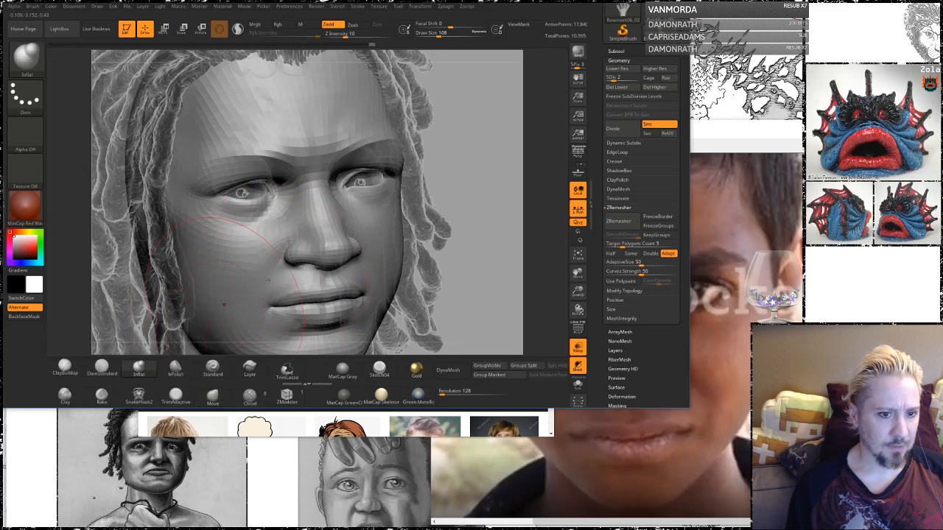
key("space")
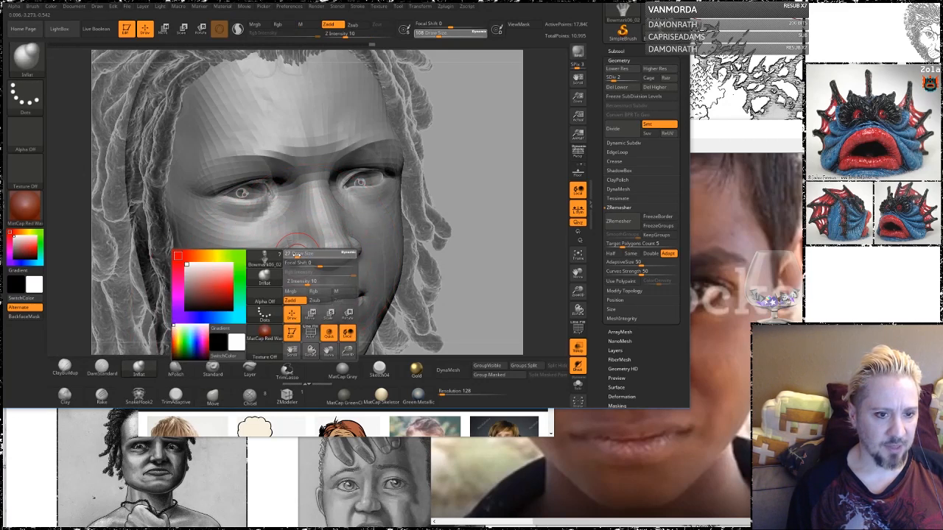
left_click_drag(294, 254, 290, 253)
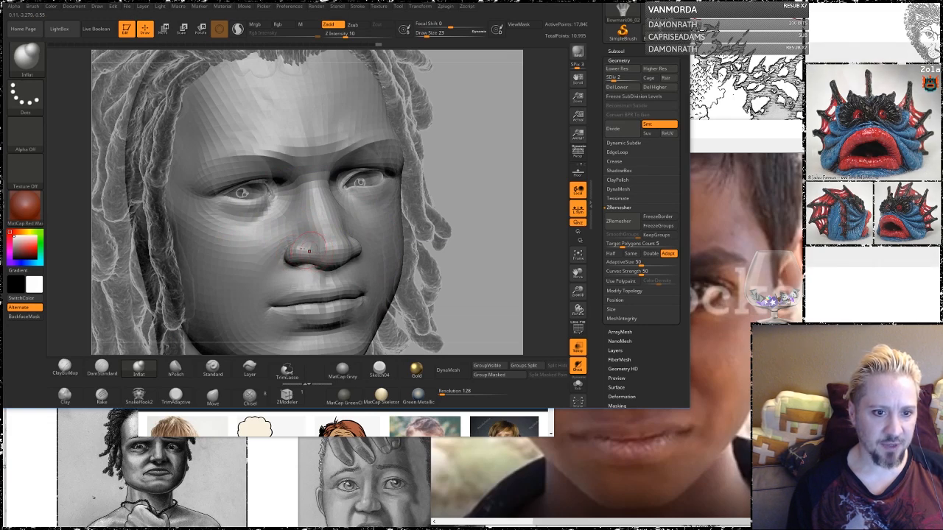
left_click_drag(457, 177, 364, 253)
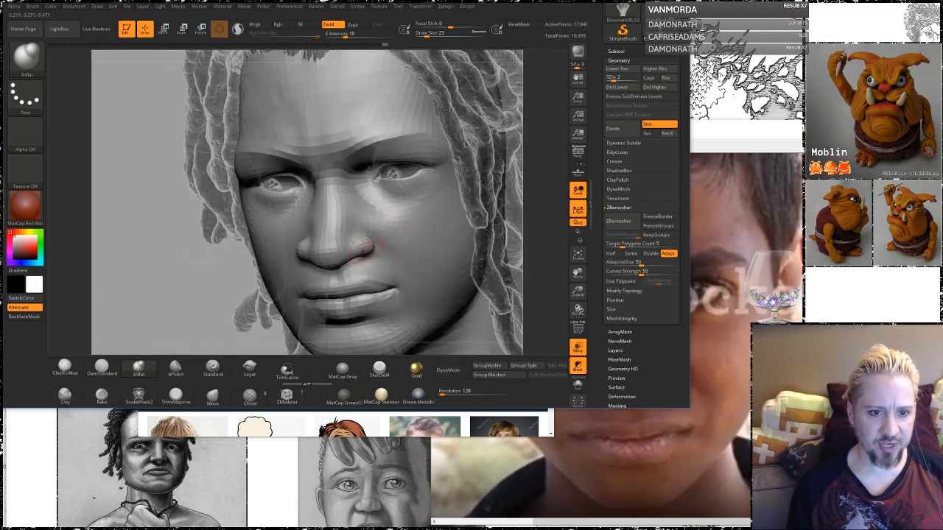
left_click_drag(517, 177, 311, 263)
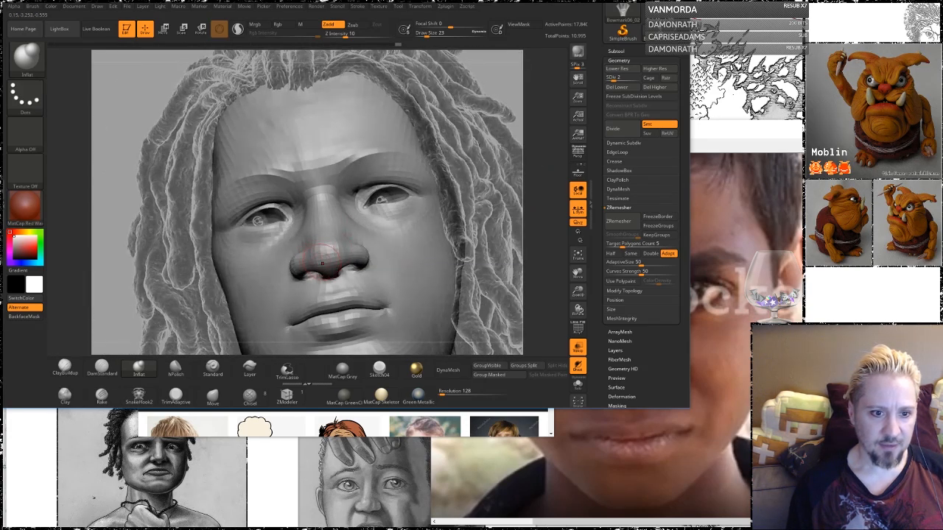
left_click_drag(519, 168, 406, 217)
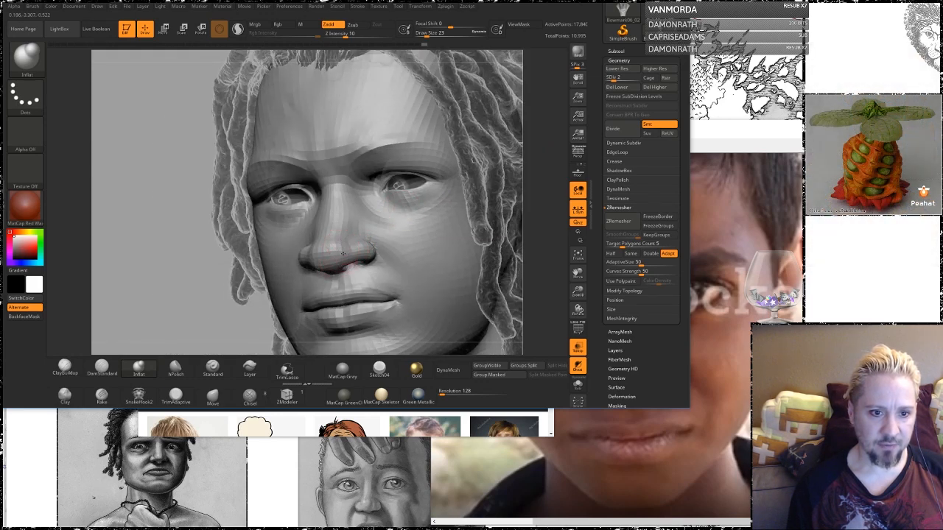
left_click_drag(540, 143, 384, 194)
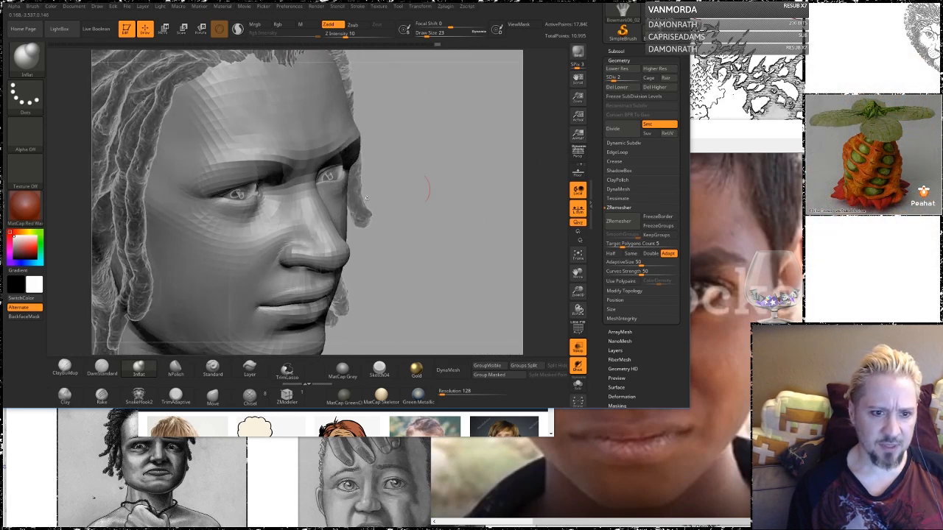
left_click_drag(437, 235, 416, 237)
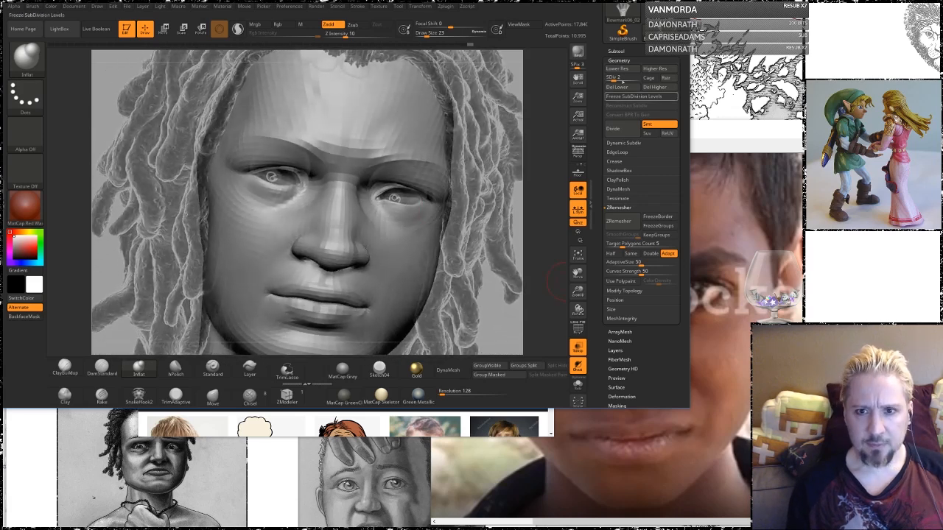
- Raise the head mesh to subdivision level 3 and set the brush draw size to 35
key("d")
mouse_move(552, 195)
left_mouse_down()
mouse_move(537, 200)
mouse_move(563, 193)
mouse_move(554, 196)
left_mouse_up()
key("space")
left_click_drag(302, 122, 307, 101)
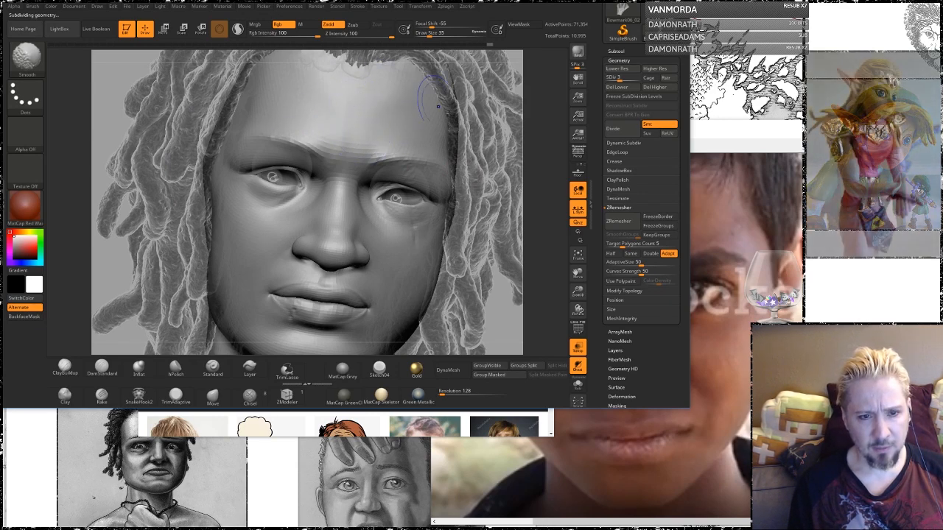
- Smooth the temple, cheek and jaw surfaces of the face at the finer subdivision level
mouse_move(542, 208)
left_mouse_down("alt")
mouse_move(510, 159)
mouse_move(499, 175)
left_mouse_up("alt")
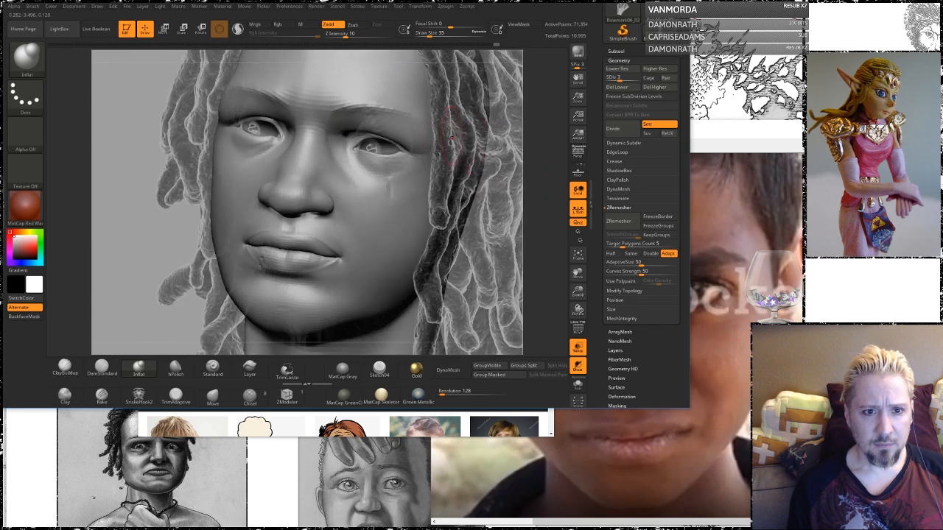
left_click_drag(361, 111, 377, 110, "shift")
mouse_move(410, 186)
left_mouse_down("shift")
mouse_move(376, 185)
mouse_move(404, 220)
left_mouse_up("shift")
left_click_drag(531, 179, 565, 176)
mouse_move(271, 280)
left_mouse_down("shift")
mouse_move(275, 297)
mouse_move(255, 297)
mouse_move(318, 312)
mouse_move(233, 301)
left_mouse_up("shift")
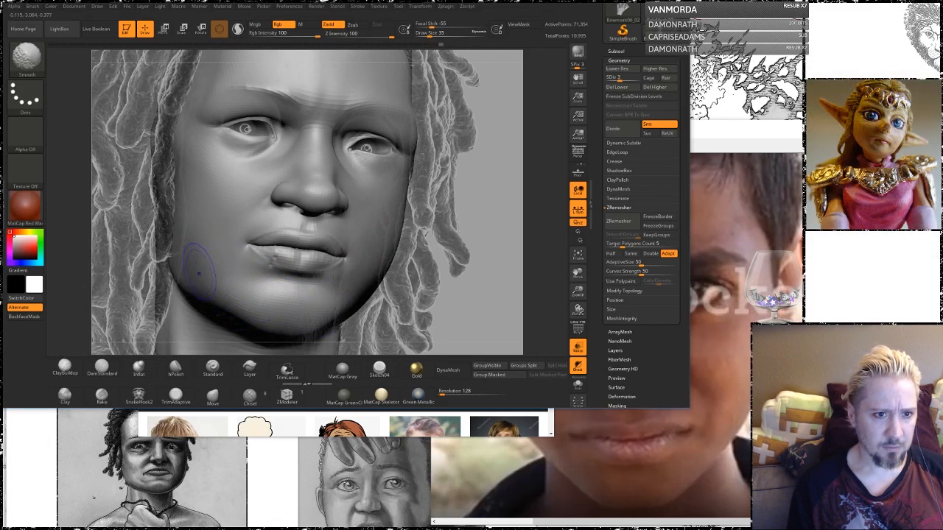
- Smooth the cheek and the skin beside the nose on the face
left_click_drag(221, 201, 260, 173, "shift")
mouse_move(495, 188)
left_mouse_down()
mouse_move(310, 183)
mouse_move(347, 189)
left_mouse_up()
mouse_move(131, 214)
left_mouse_down()
mouse_move(214, 253)
mouse_move(287, 250)
left_mouse_up()
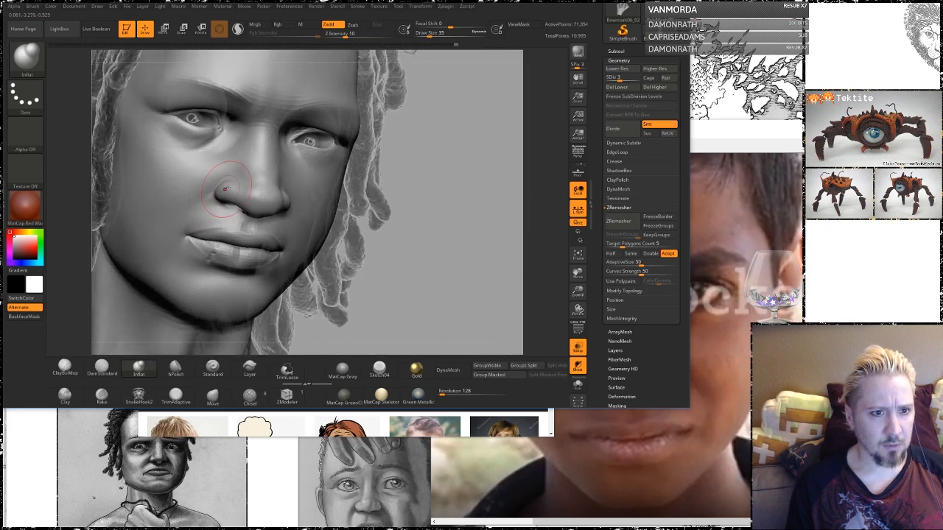
left_click_drag(241, 154, 225, 172, "shift")
- Set the brush draw size to 8 and smooth the skin around the lips and mouth corners
left_click_drag(465, 231, 507, 251, "alt")
key("space")
left_click_drag(269, 252, 263, 252)
left_click_drag(504, 260, 503, 221)
mouse_move(261, 257)
left_mouse_down("shift")
mouse_move(277, 242)
mouse_move(278, 219)
left_mouse_up("shift")
key("space")
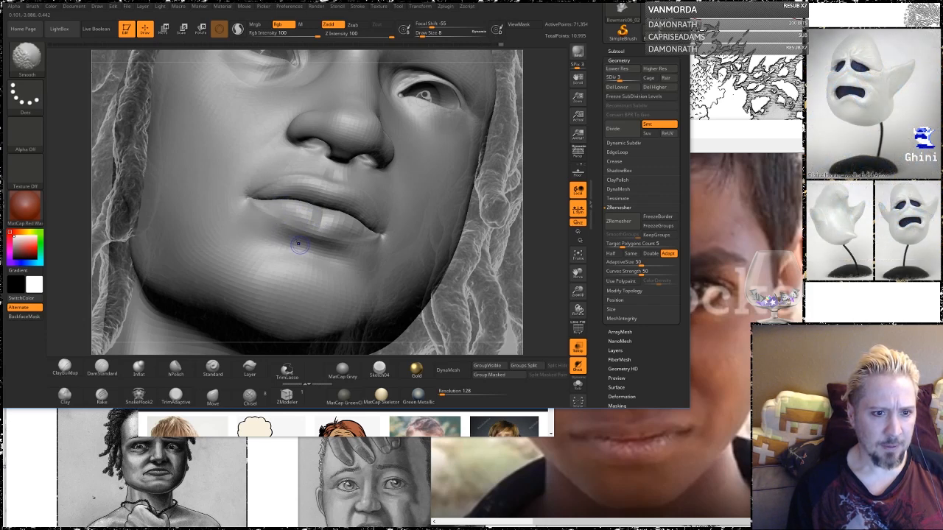
left_click_drag(524, 191, 551, 188)
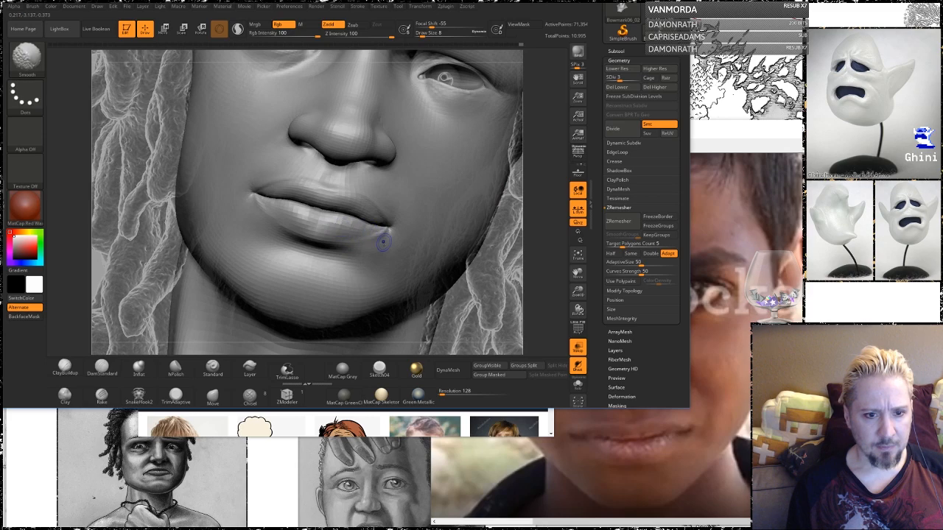
- Smooth the eyelids and the skin around both eyes using the small Smooth brush
mouse_move(537, 151)
left_mouse_down("alt")
mouse_move(538, 181)
mouse_move(517, 158)
mouse_move(560, 162)
left_mouse_up("alt")
left_click_drag(449, 176, 444, 173, "shift")
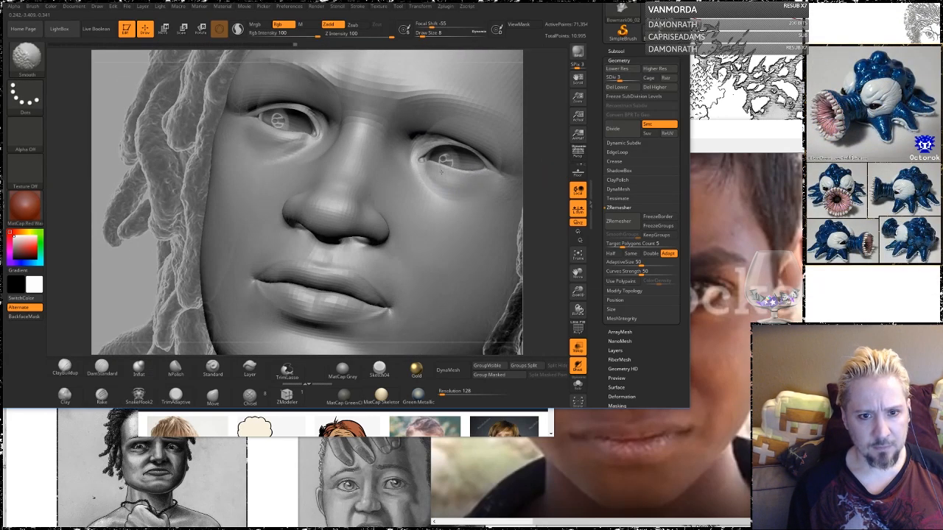
mouse_move(549, 148)
left_mouse_down()
mouse_move(546, 102)
mouse_move(540, 120)
mouse_move(558, 152)
left_mouse_up()
left_click_drag(530, 122, 552, 153, "alt")
left_click_drag(291, 146, 299, 127, "shift")
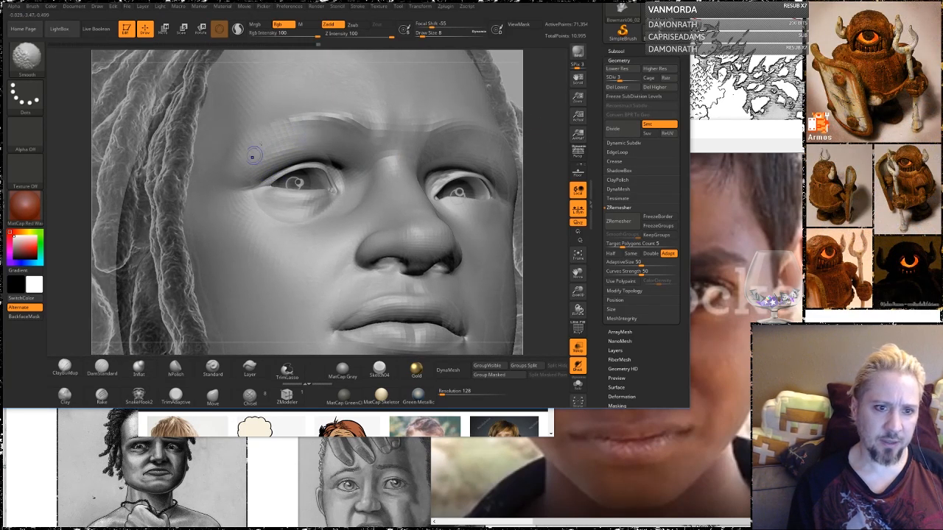
left_click_drag(551, 153, 519, 179)
key("shift")
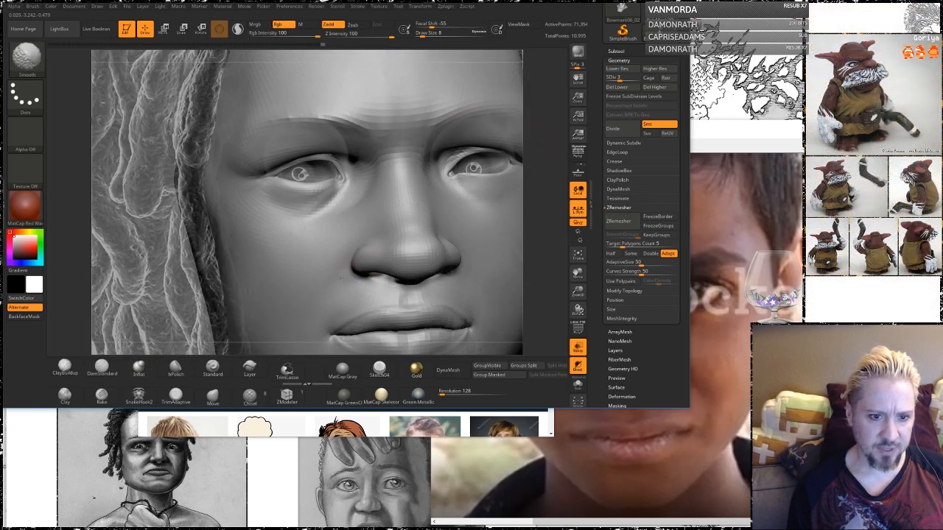
- Build up the area below the eye with the ClayBuildup brush at draw size 14 and smooth it
mouse_move(534, 234)
left_mouse_down()
mouse_move(537, 211)
mouse_move(507, 215)
left_mouse_up()
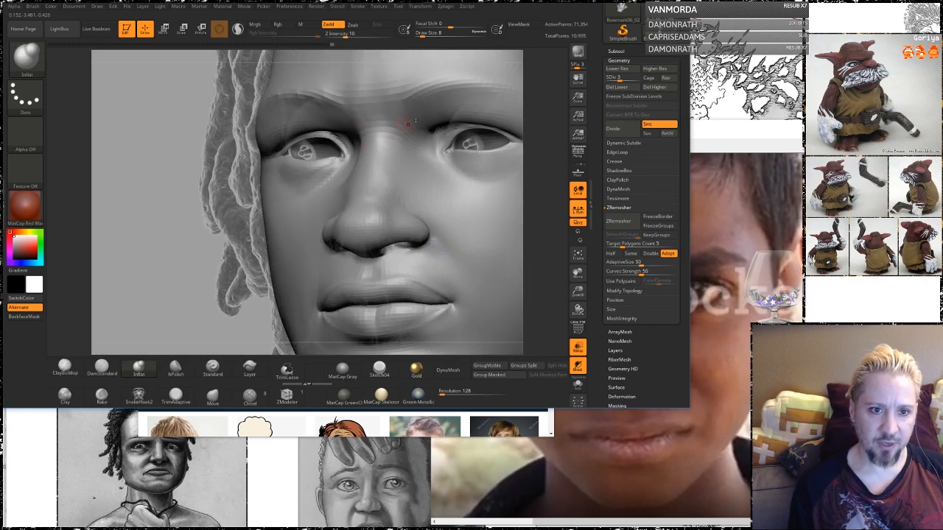
mouse_move(549, 182)
left_mouse_down()
mouse_move(541, 238)
mouse_move(535, 217)
mouse_move(528, 220)
left_mouse_up()
key("f")
left_click_drag(539, 219, 537, 186)
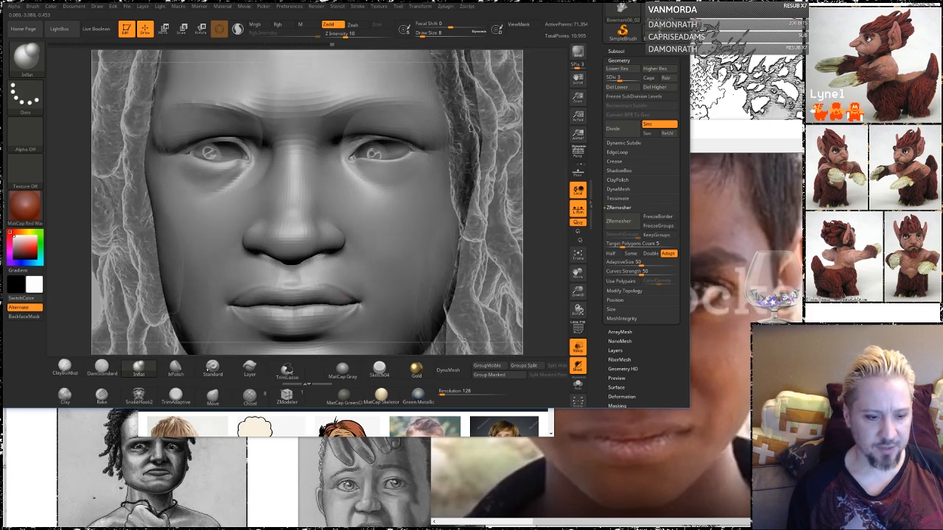
left_click(66, 369)
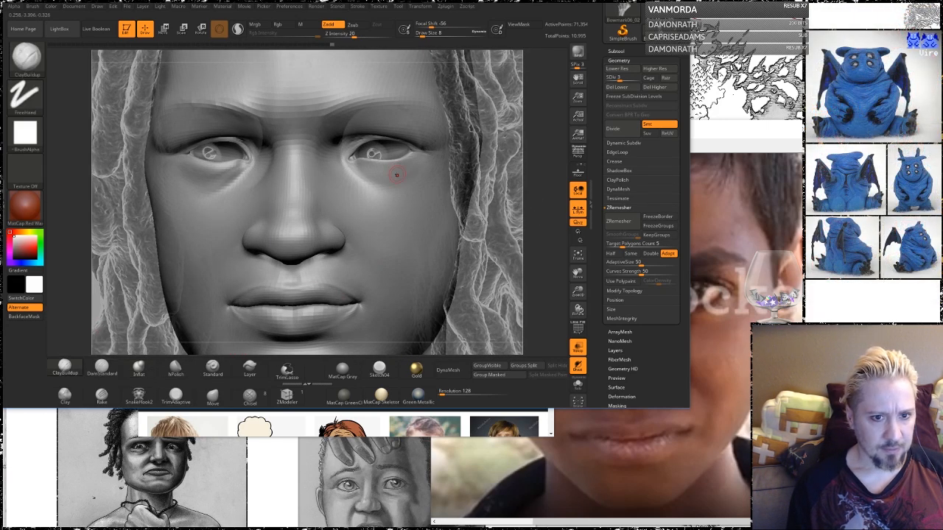
left_click_drag(382, 175, 374, 168, "shift")
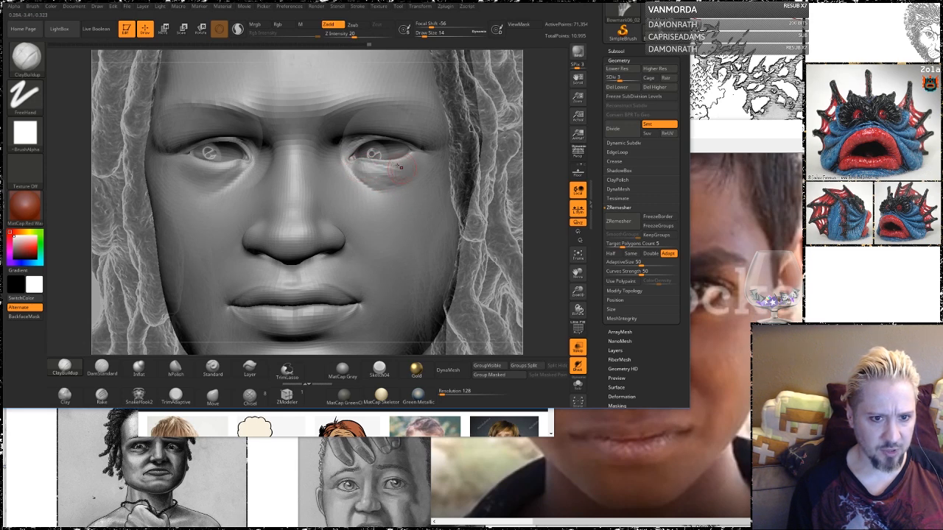
left_click_drag(357, 167, 389, 174, "shift")
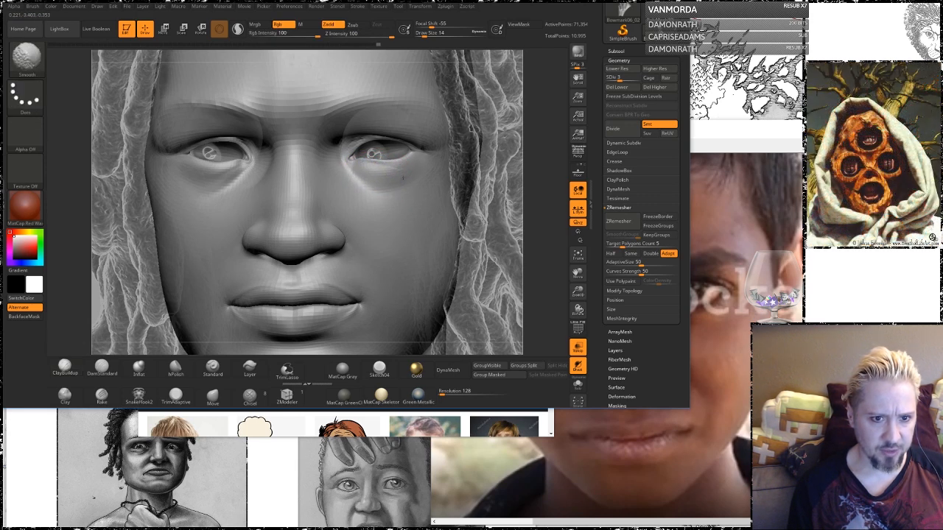
mouse_move(528, 146)
left_mouse_down()
mouse_move(487, 177)
mouse_move(459, 161)
left_mouse_up()
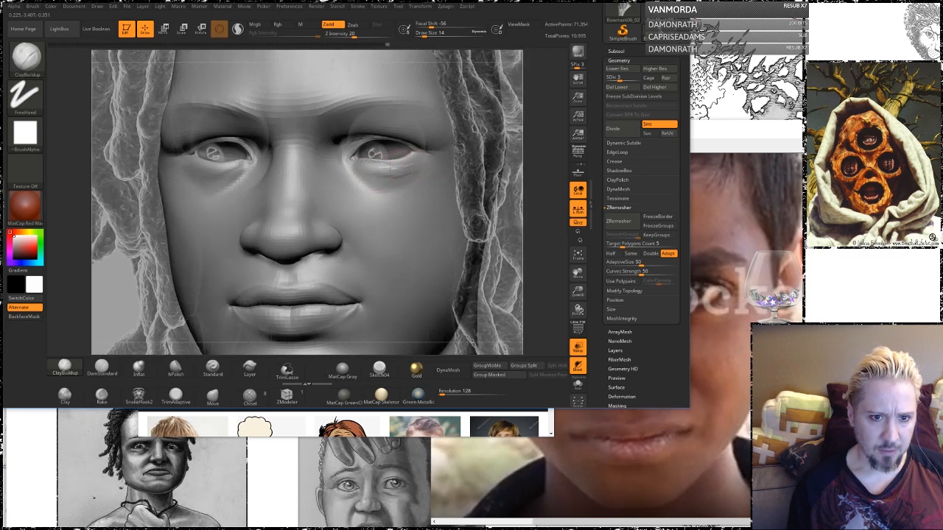
mouse_move(385, 179)
left_mouse_down("shift")
mouse_move(367, 178)
mouse_move(402, 179)
mouse_move(385, 176)
left_mouse_up("shift")
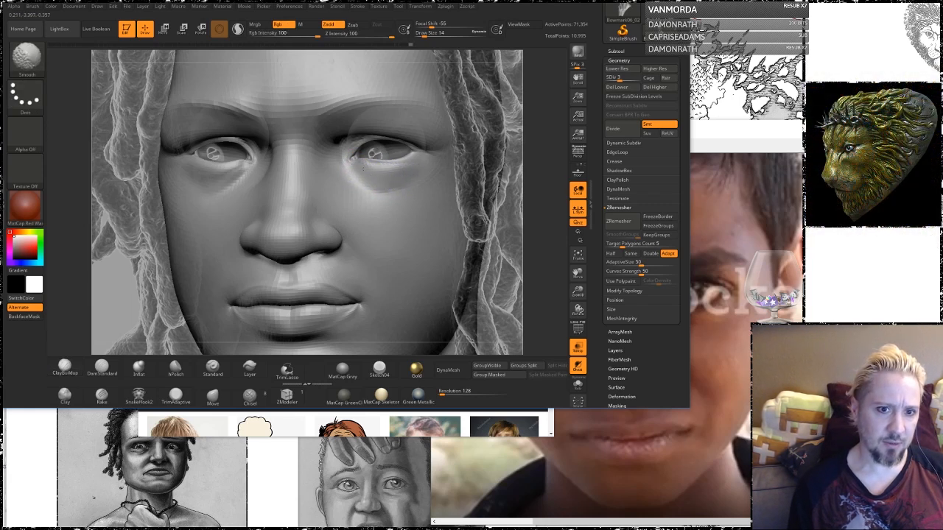
- Add ClayBuildup strokes to the bag below the opposite eye and smooth them into the cheek
left_click_drag(529, 154, 557, 160)
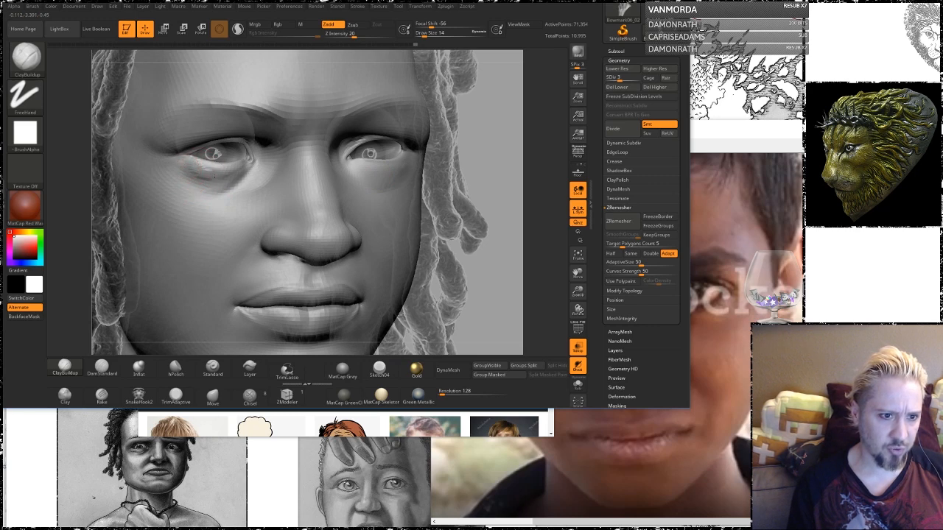
mouse_move(206, 168)
left_mouse_down()
mouse_move(184, 175)
mouse_move(196, 192)
left_mouse_up()
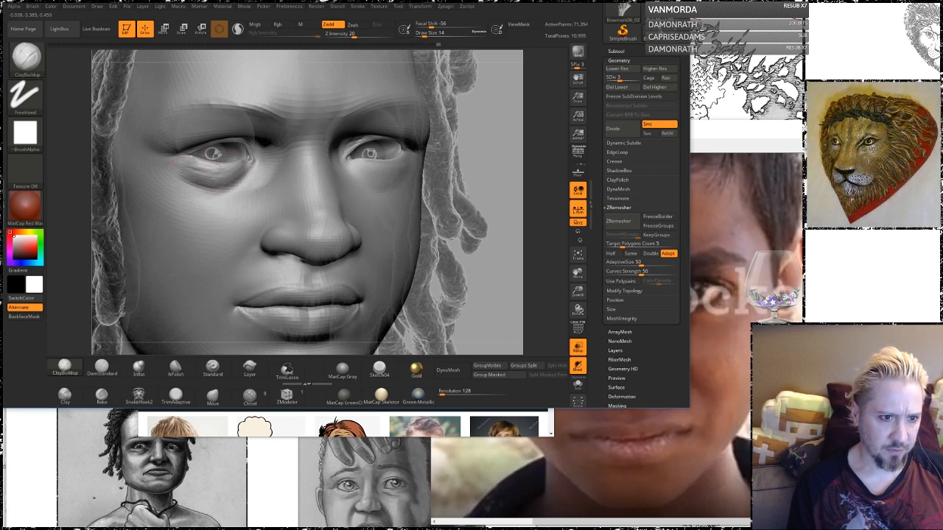
key("shift")
left_click_drag(216, 171, 243, 175, "shift")
mouse_move(56, 159)
left_mouse_down()
mouse_move(24, 159)
mouse_move(59, 144)
mouse_move(78, 189)
left_mouse_up()
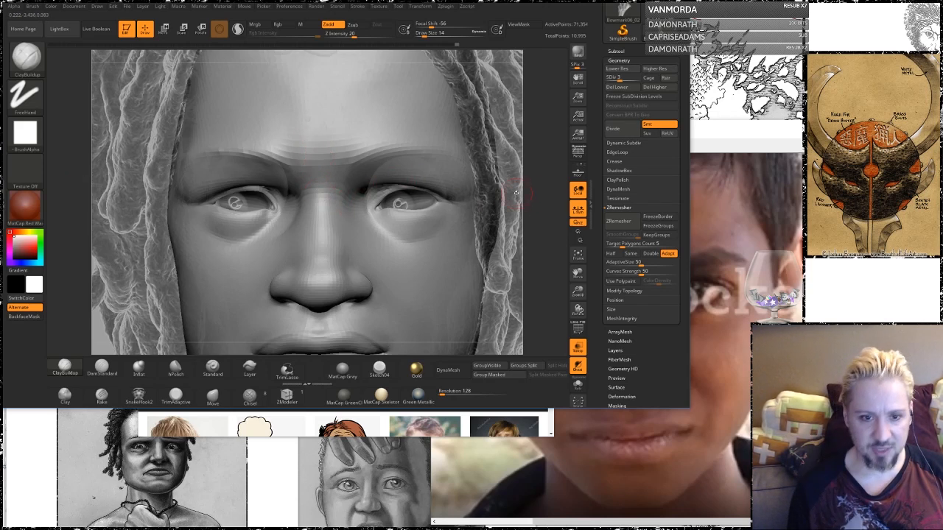
- Turn off the transparent display of the bust so the head and hair both show as solid
mouse_move(542, 205)
left_mouse_down()
mouse_move(560, 212)
mouse_move(524, 205)
mouse_move(482, 158)
mouse_move(495, 136)
mouse_move(483, 138)
left_mouse_up()
left_click(578, 365)
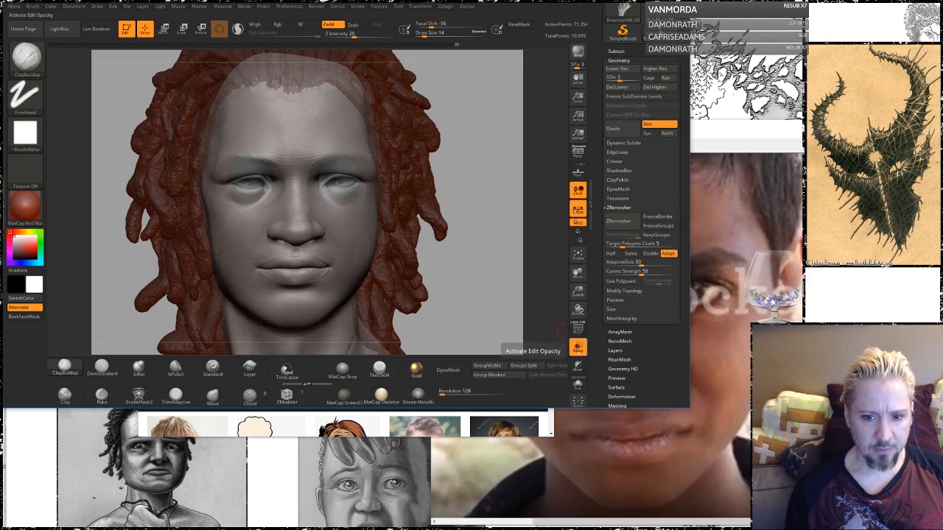
left_click(578, 346)
mouse_move(473, 269)
left_mouse_down()
mouse_move(487, 260)
mouse_move(481, 208)
mouse_move(504, 223)
mouse_move(491, 219)
left_mouse_up()
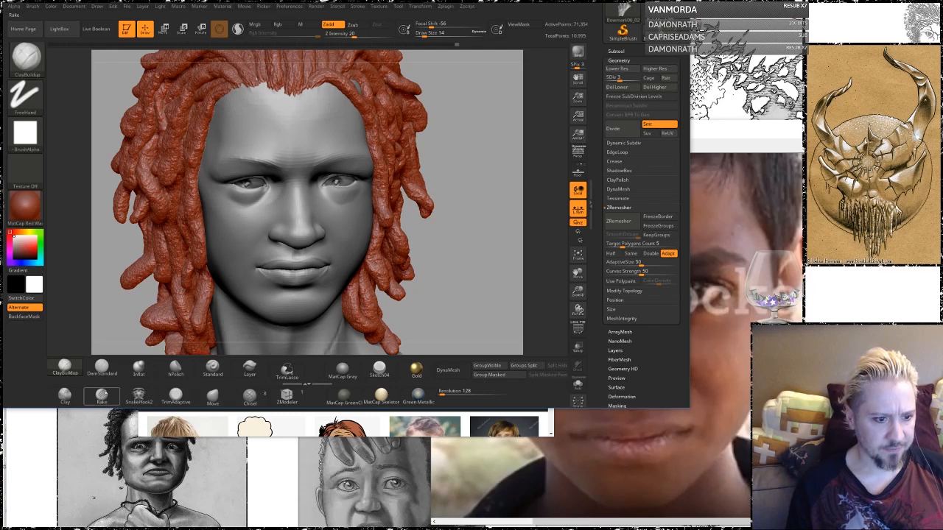
- Compare the bust's face with the BowmarkDisturbed.jpg reference drawing
left_click(138, 366)
mouse_move(471, 147)
left_mouse_down()
mouse_move(484, 116)
mouse_move(368, 137)
left_mouse_up()
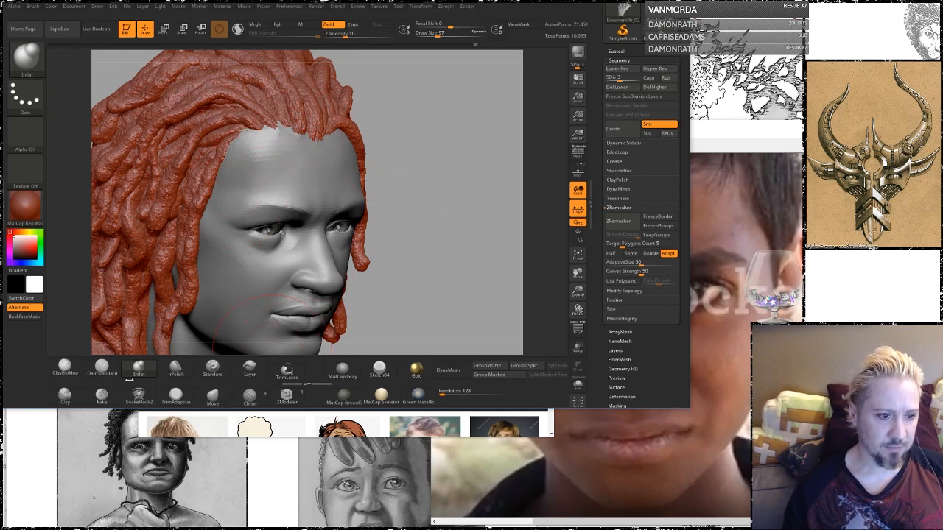
left_click(39, 439)
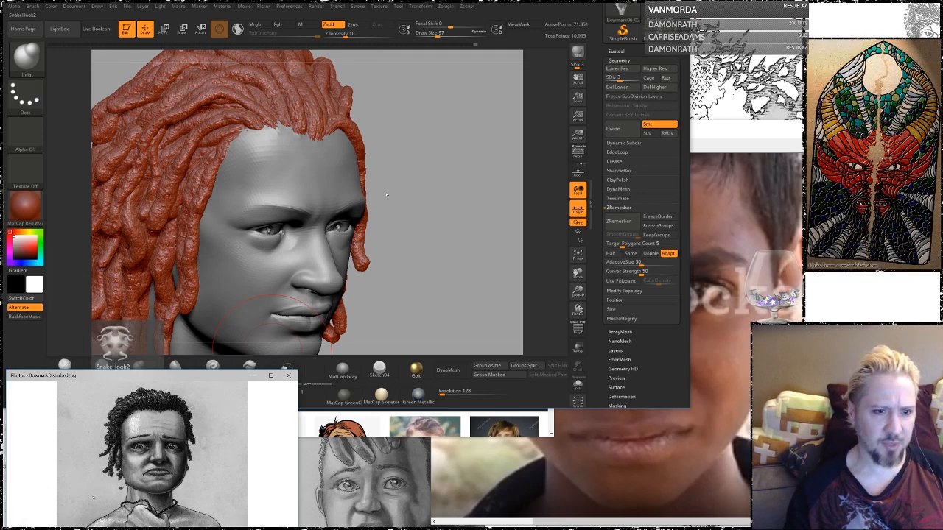
left_click(442, 179)
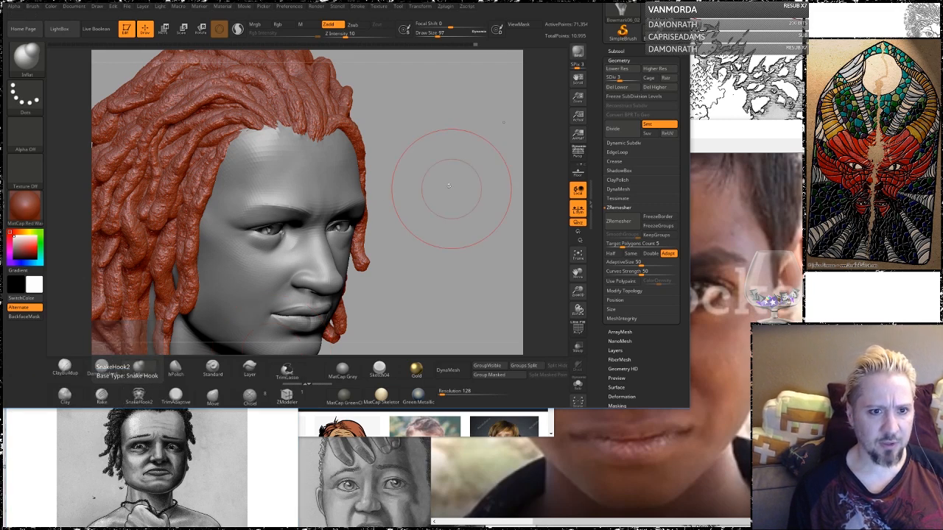
left_click_drag(442, 179, 324, 152)
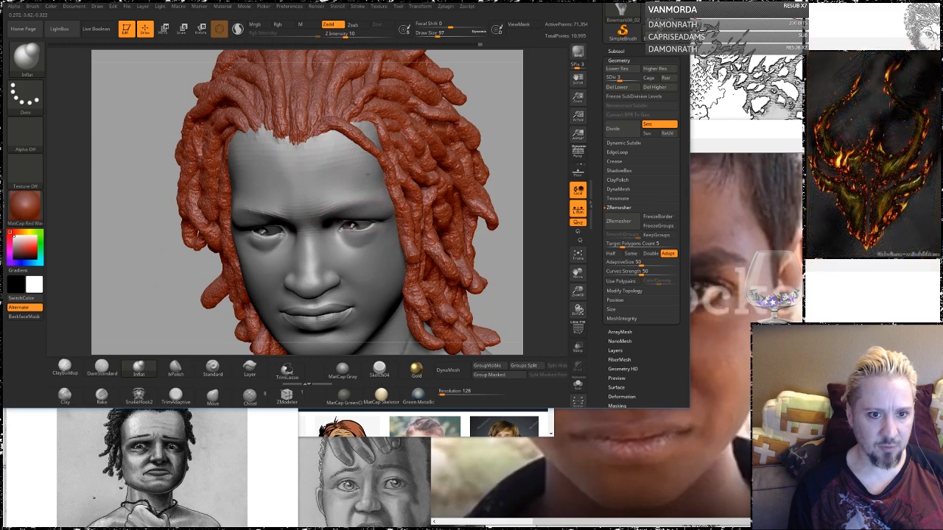
- Isolate the head mesh in Solo mode to hide the hair, and choose the Move brush
mouse_move(507, 111)
left_mouse_down()
mouse_move(495, 72)
mouse_move(483, 64)
left_mouse_up()
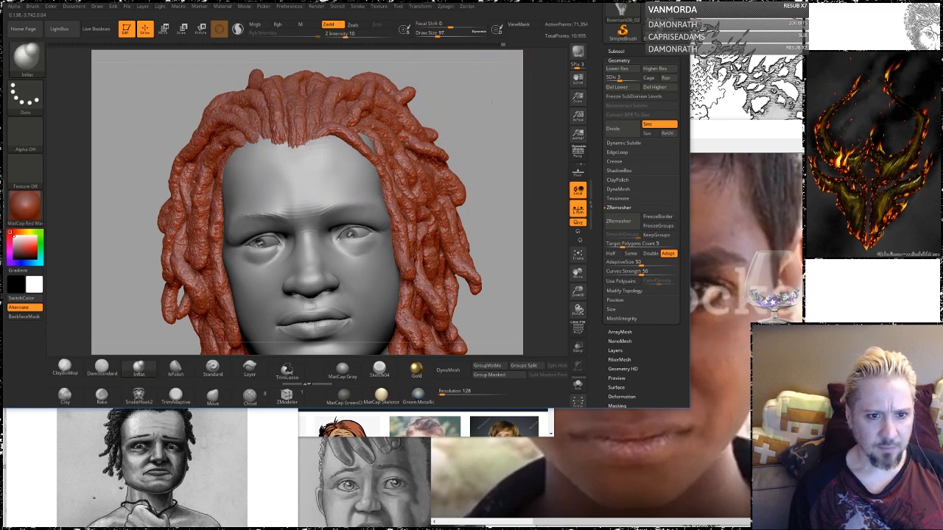
left_click_drag(504, 105, 509, 127)
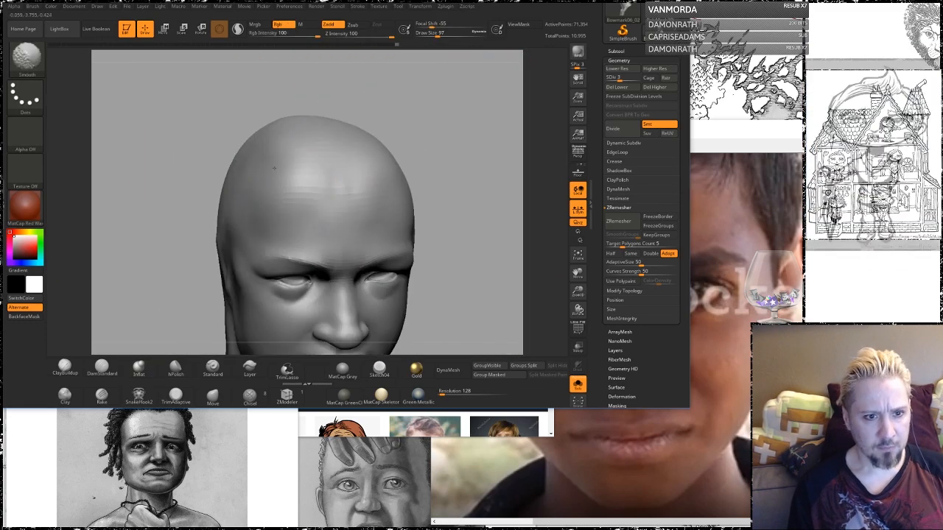
left_click_drag(493, 110, 410, 88)
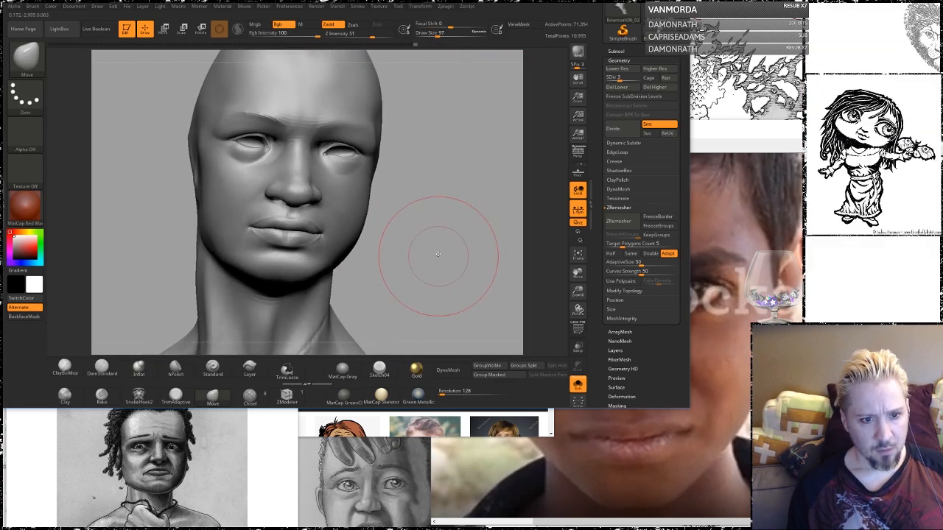
mouse_move(437, 254)
left_mouse_down("alt")
mouse_move(445, 210)
mouse_move(452, 224)
mouse_move(439, 214)
left_mouse_up("alt")
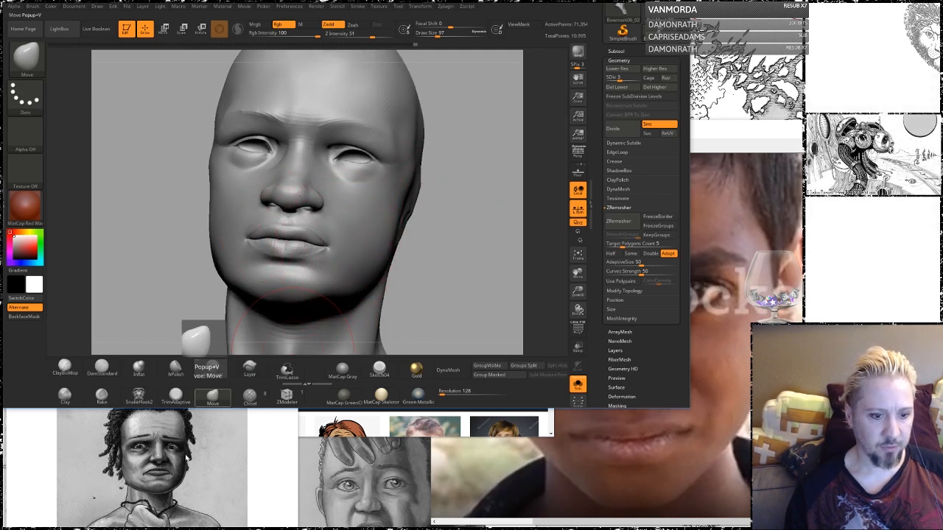
- Browse the Bowmark reference drawings in Photos, return to BowmarkDisturbed.jpg, and place the viewer clear of the face
left_click(38, 456)
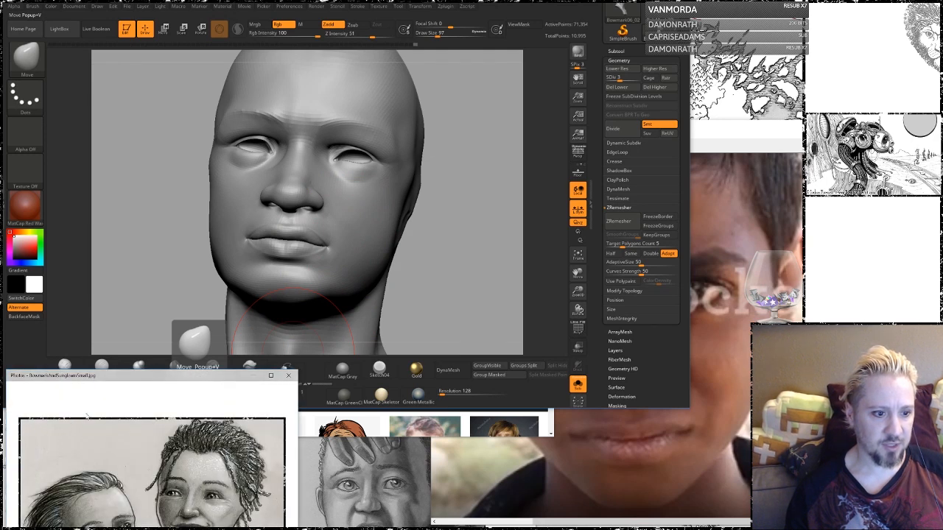
left_click_drag(130, 379, 164, 234)
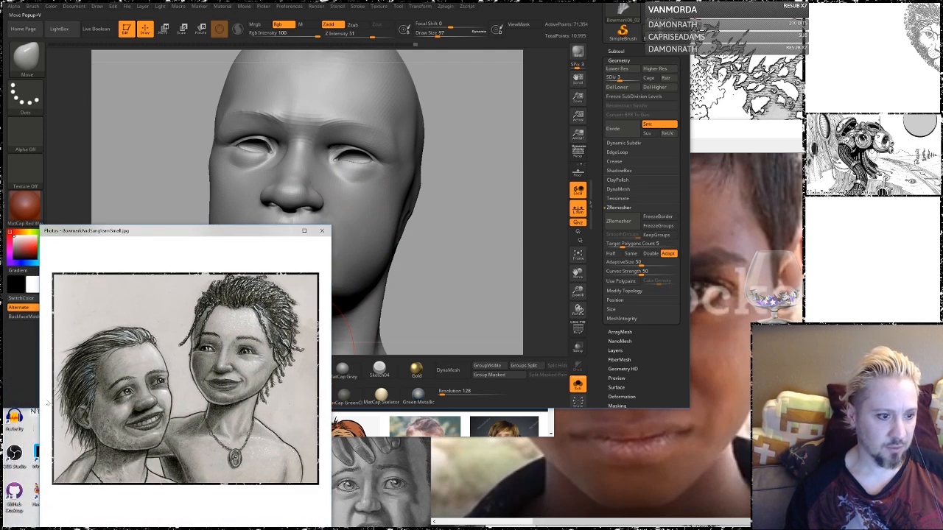
left_click(60, 380)
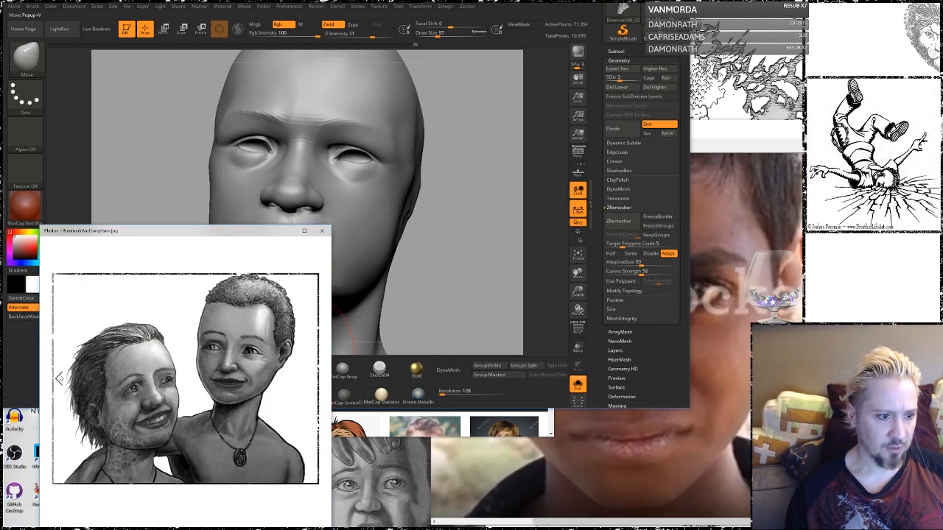
left_click(59, 380)
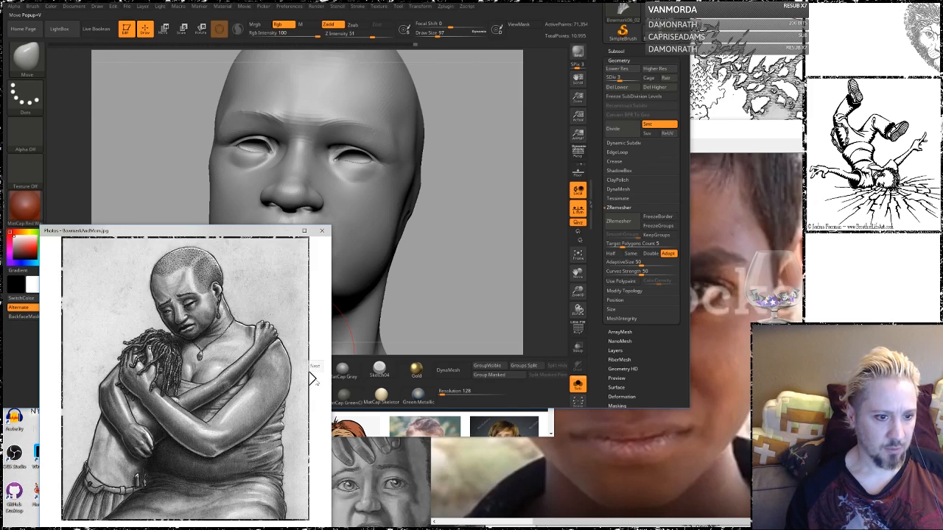
left_click(313, 378)
left_click(313, 378)
left_click(313, 377)
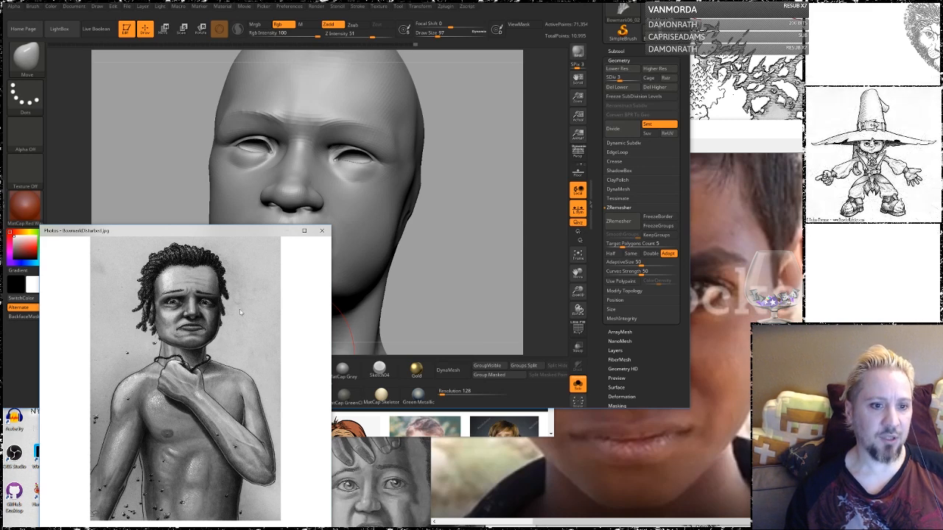
left_click_drag(262, 231, 216, 370)
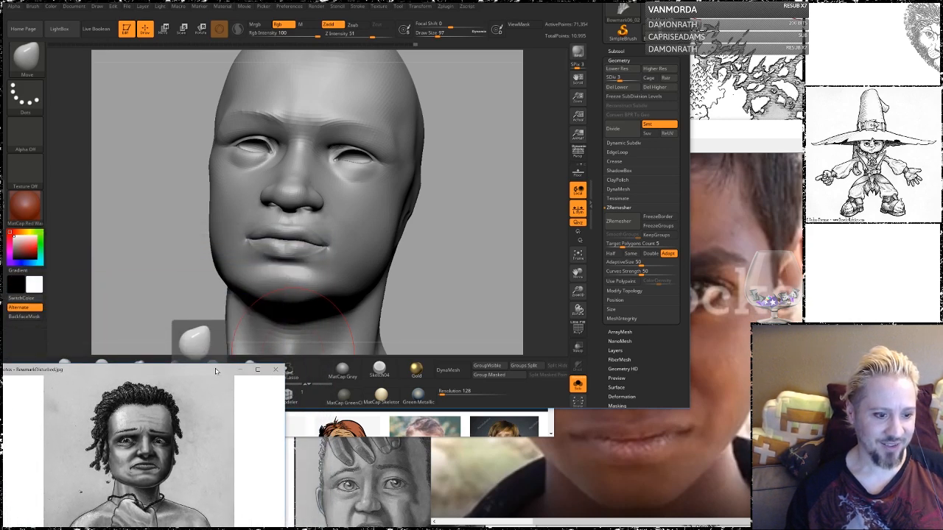
- Reshape the corner of the mouth with the Move brush, reducing its draw size to 51
left_click(460, 254)
left_click_drag(460, 241, 463, 297)
mouse_move(265, 235)
left_mouse_down()
mouse_move(265, 224)
mouse_move(308, 235)
left_mouse_up()
mouse_move(468, 219)
left_mouse_down()
mouse_move(478, 226)
mouse_move(453, 225)
left_mouse_up()
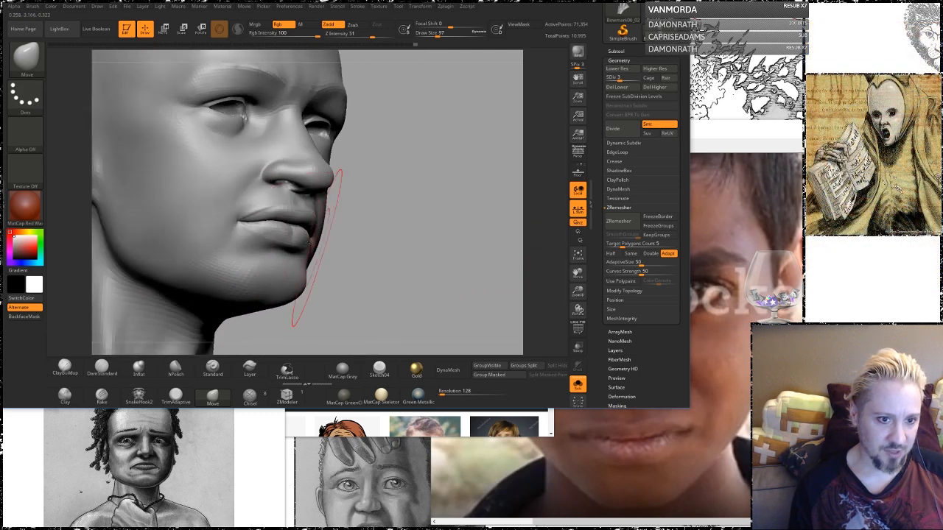
key("space")
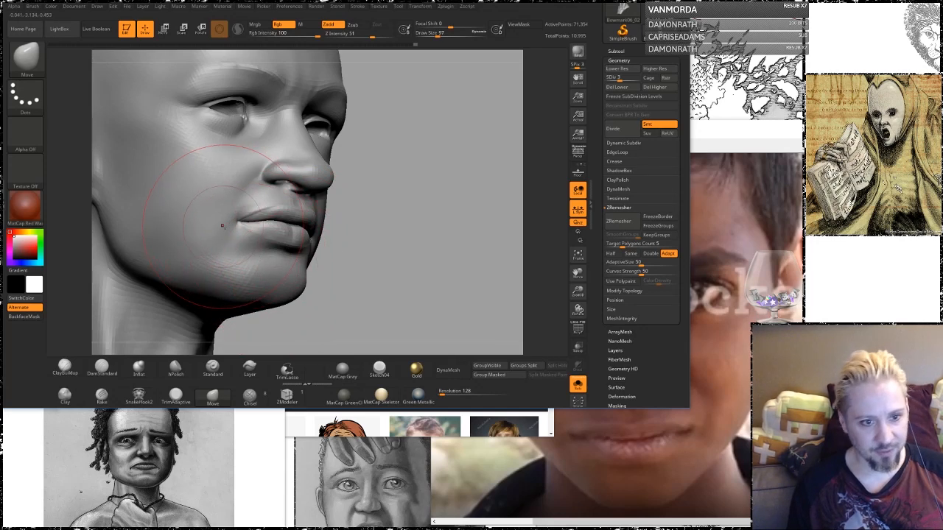
key("space")
left_click_drag(239, 232, 232, 233)
left_click_drag(392, 216, 372, 212)
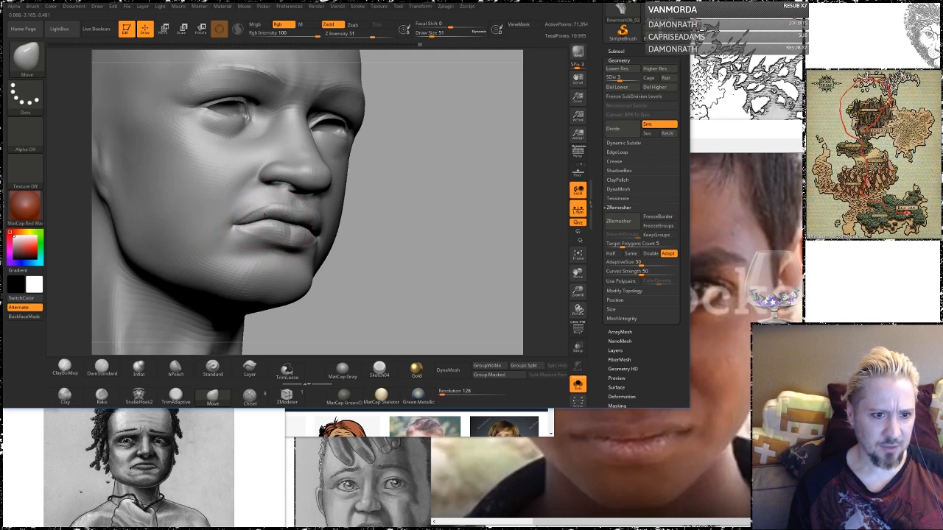
- Refine the mouth and push the nose tip back in profile with the Move brush at draw size 51
mouse_move(395, 227)
left_mouse_down()
mouse_move(319, 237)
mouse_move(343, 249)
left_mouse_up()
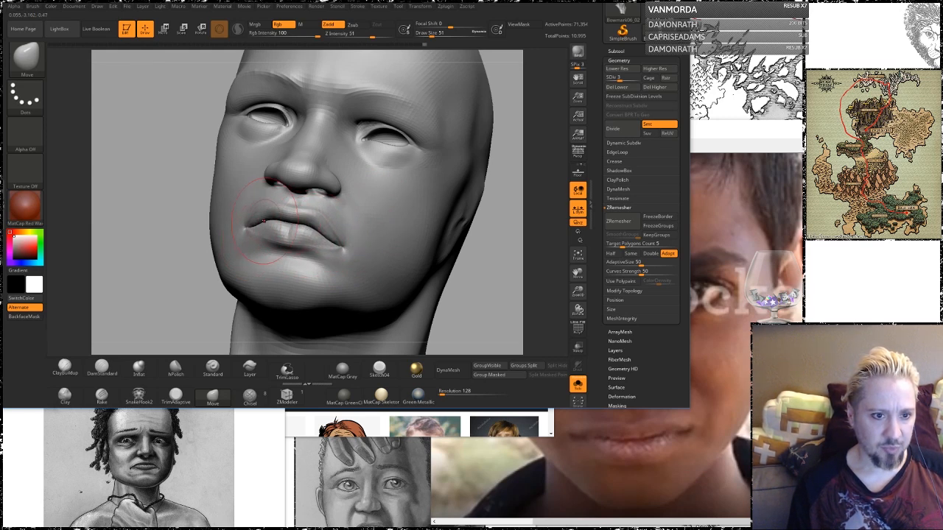
mouse_move(174, 215)
left_mouse_down()
mouse_move(192, 238)
mouse_move(156, 240)
mouse_move(201, 239)
left_mouse_up()
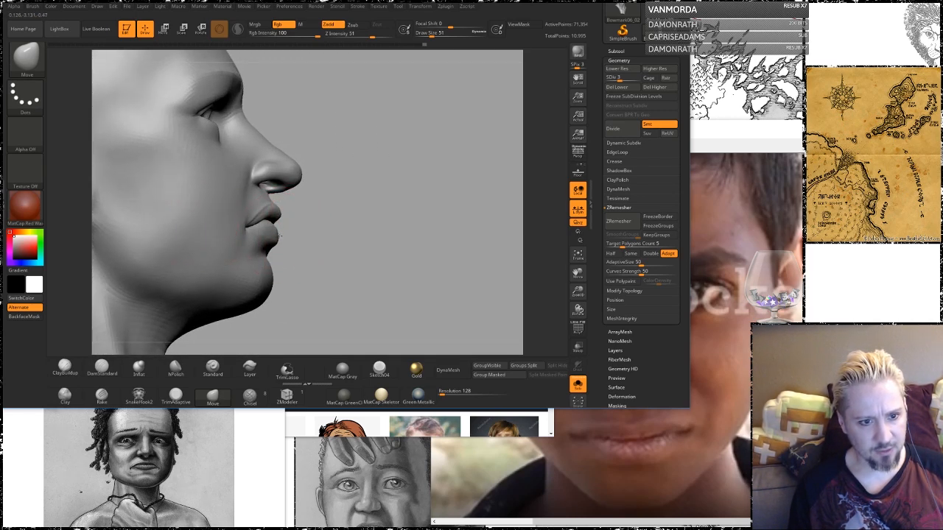
left_click_drag(339, 178, 352, 177)
mouse_move(297, 170)
left_mouse_down()
mouse_move(284, 164)
mouse_move(285, 174)
left_mouse_up()
left_click_drag(347, 157, 180, 166)
left_click_drag(316, 174, 310, 172)
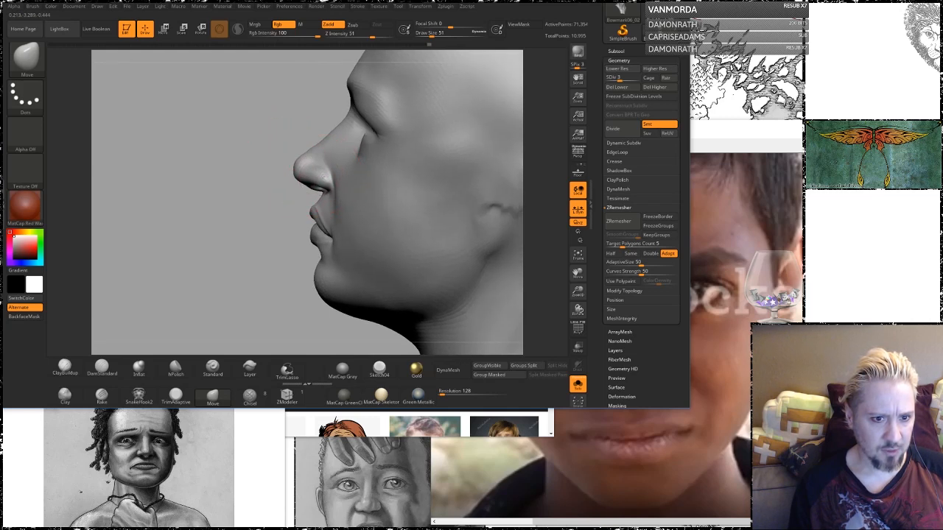
left_click_drag(176, 160, 296, 164)
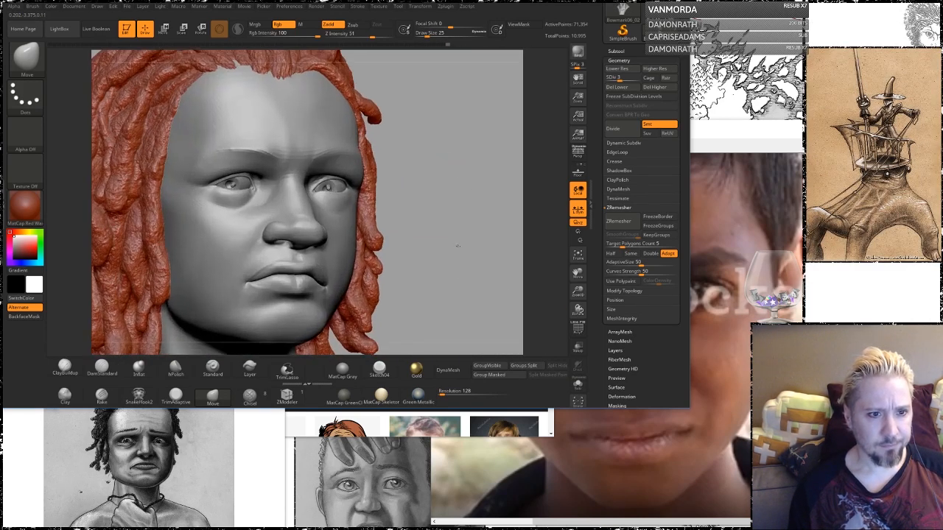
- Compare the bust's face, with the hair shown, against the boy's portrait and the image search results for worried expressions
key("shift")
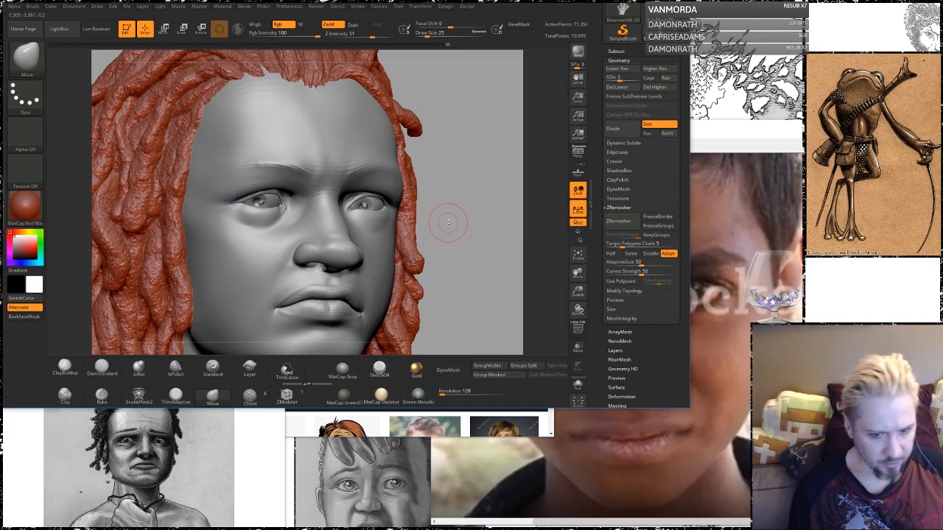
left_click(723, 132)
left_click_drag(732, 133, 742, 92)
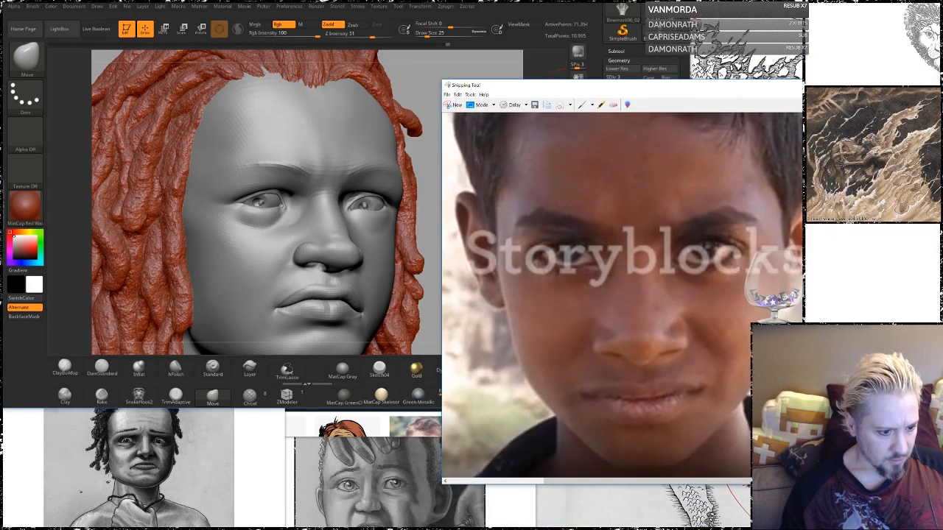
left_click(94, 499)
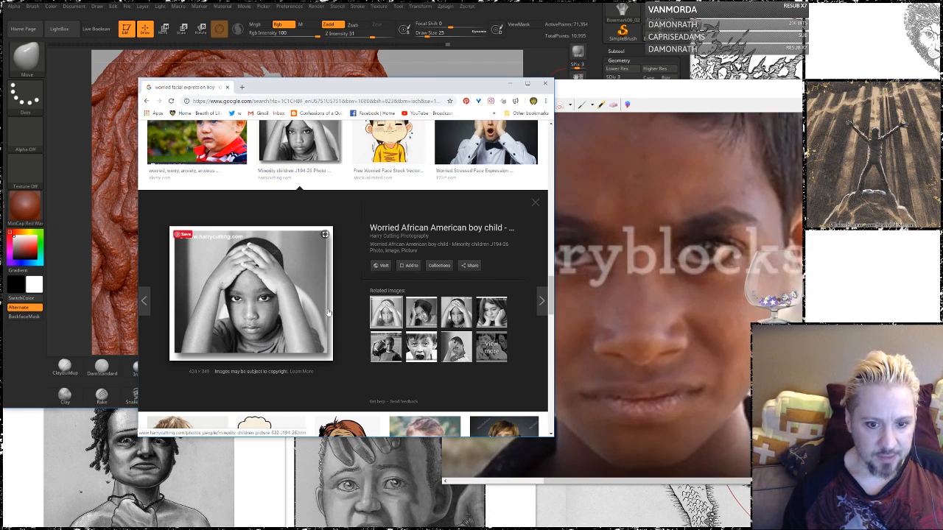
left_click(461, 352)
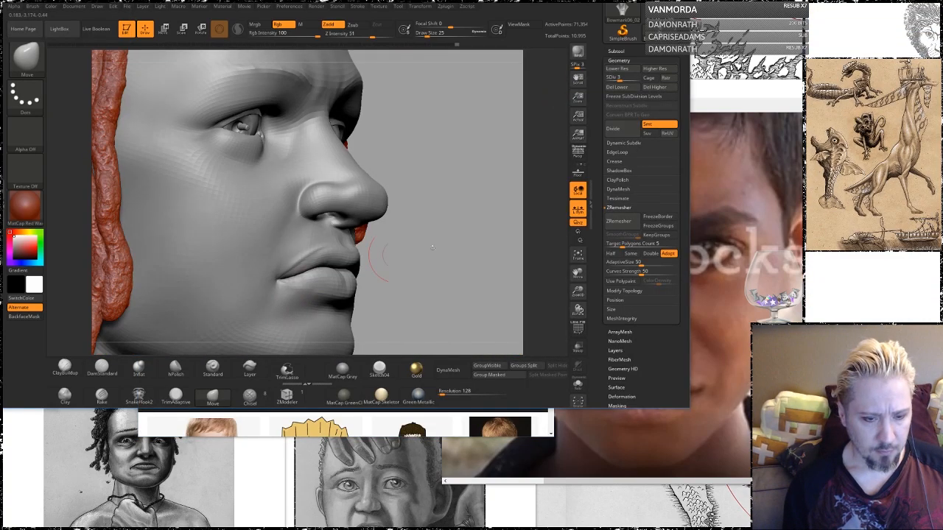
- Build up the flesh below both mouth corners with the ClayBuildup brush at draw size 25
left_click_drag(432, 248, 388, 302)
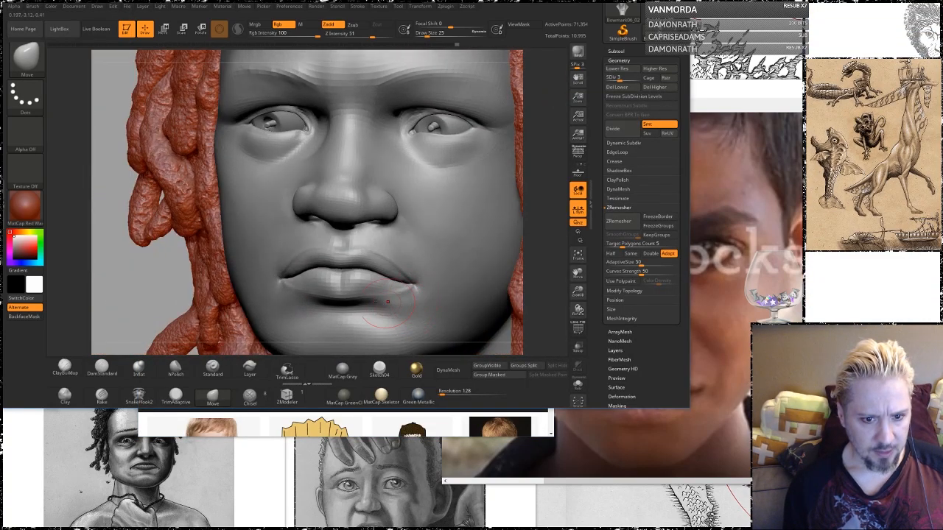
left_click(65, 366)
left_click_drag(391, 306, 414, 313)
left_click_drag(525, 260, 330, 285)
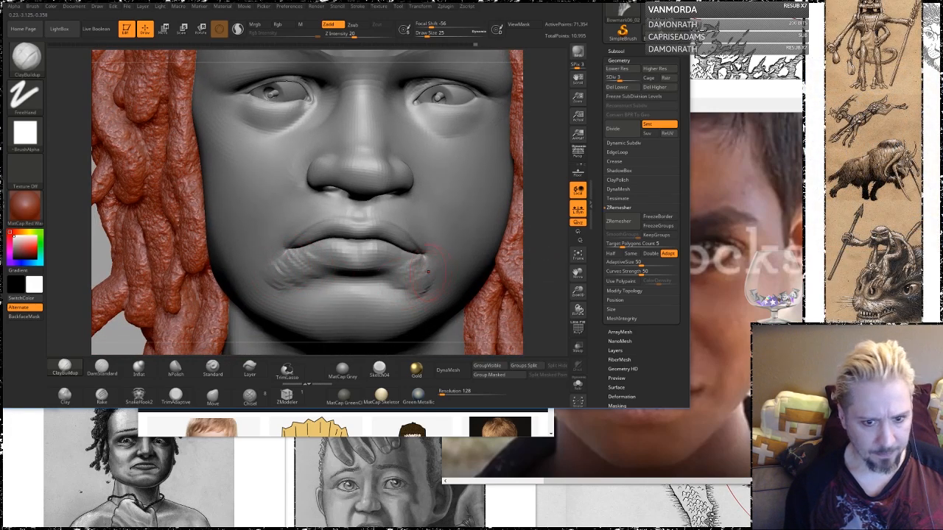
left_click_drag(532, 287, 531, 159, "alt")
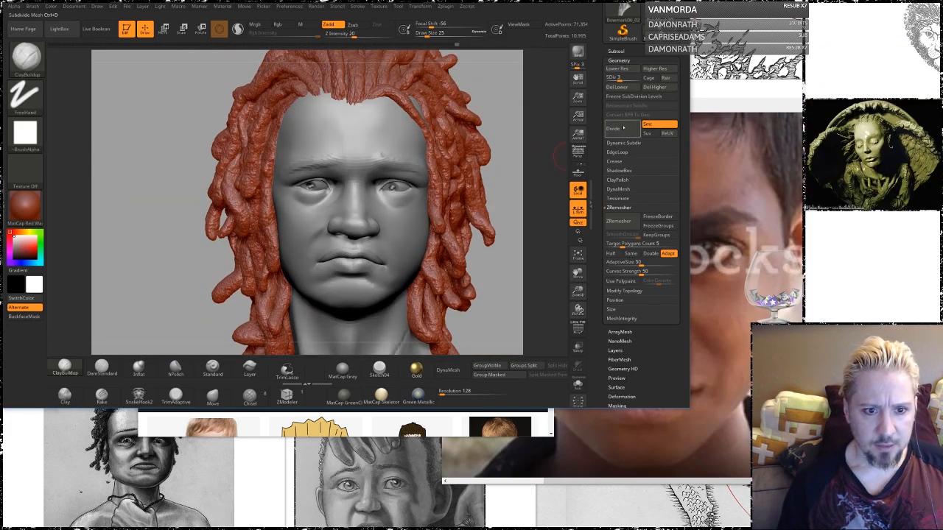
- Check the face against the boy's portrait and build up the brows with the ClayBuildup brush
left_click(713, 94)
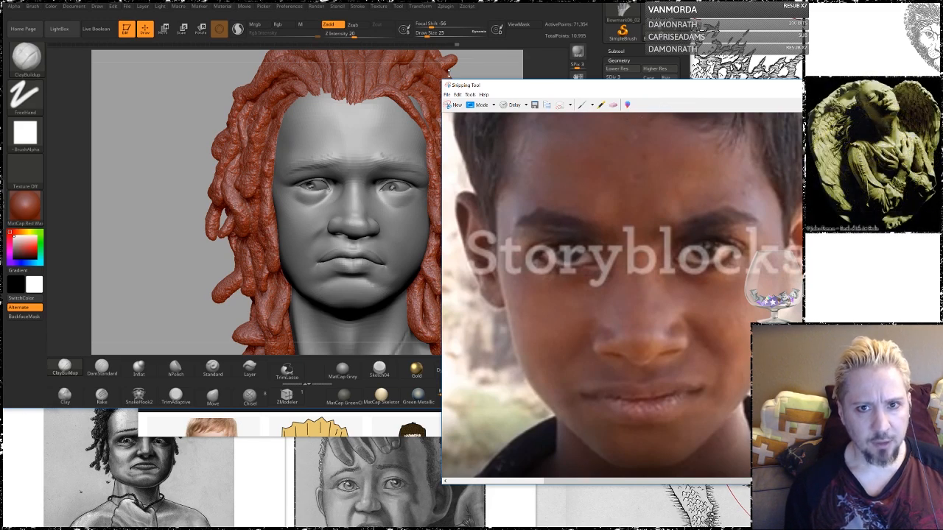
left_click(157, 237)
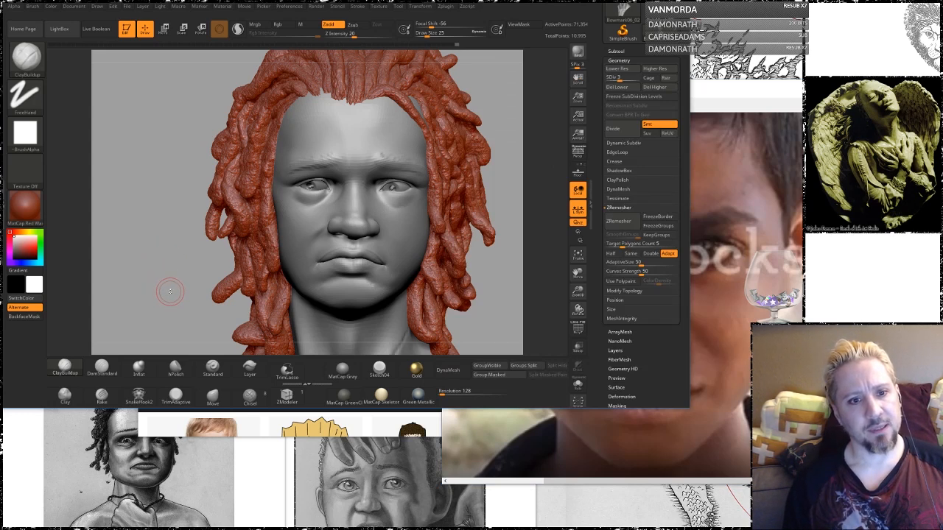
left_click_drag(160, 271, 168, 295, "alt")
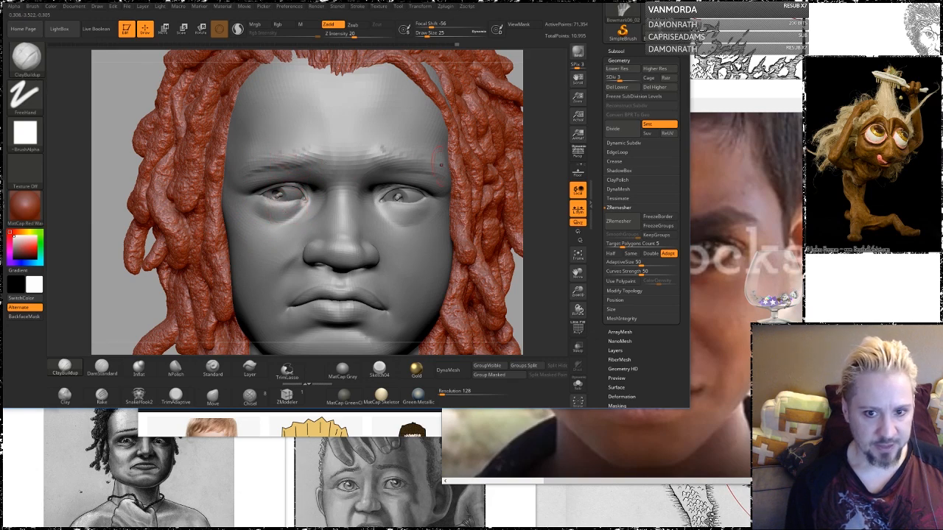
left_click_drag(546, 192, 273, 177)
- Mask the area around the eye beside the darker hair side, invert the mask, and centre the scale gizmo on that eye
key("ctrl")
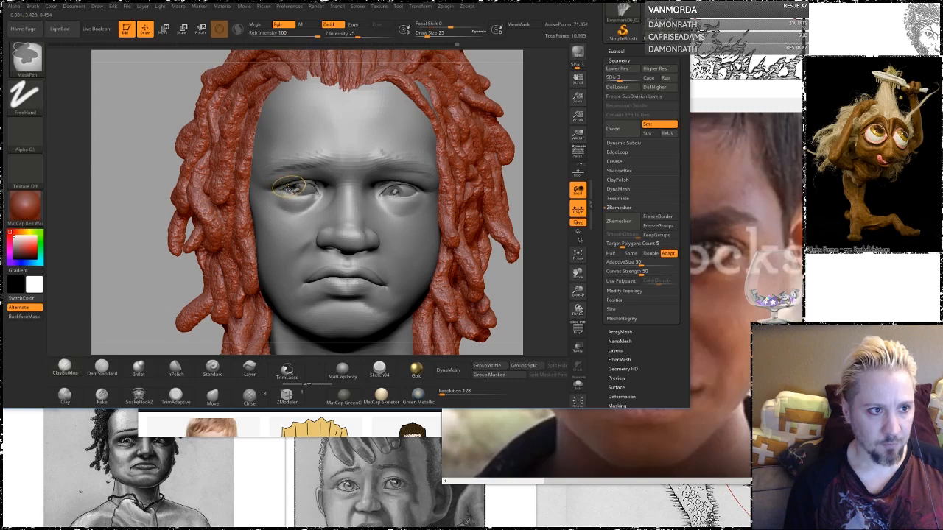
mouse_move(280, 192)
left_mouse_down("ctrl")
mouse_move(320, 195)
mouse_move(290, 184)
left_mouse_up("ctrl")
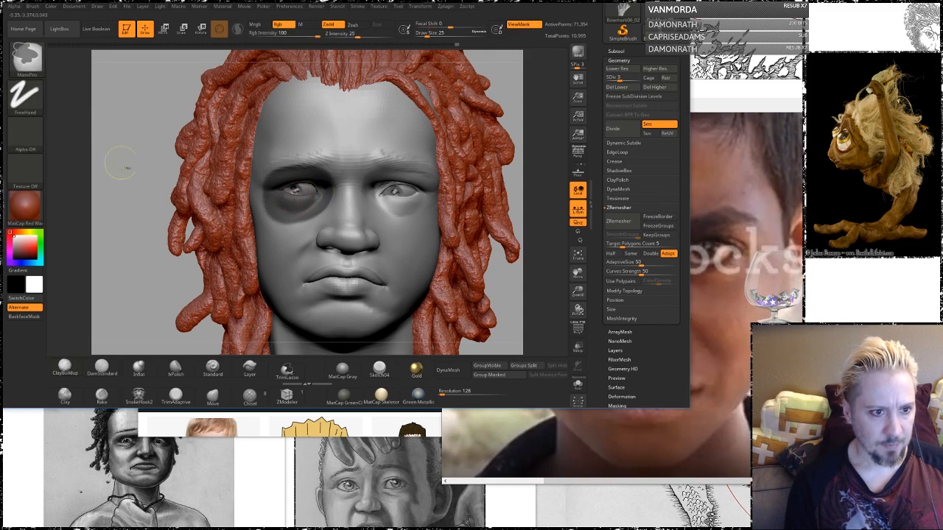
left_click(122, 157, "ctrl")
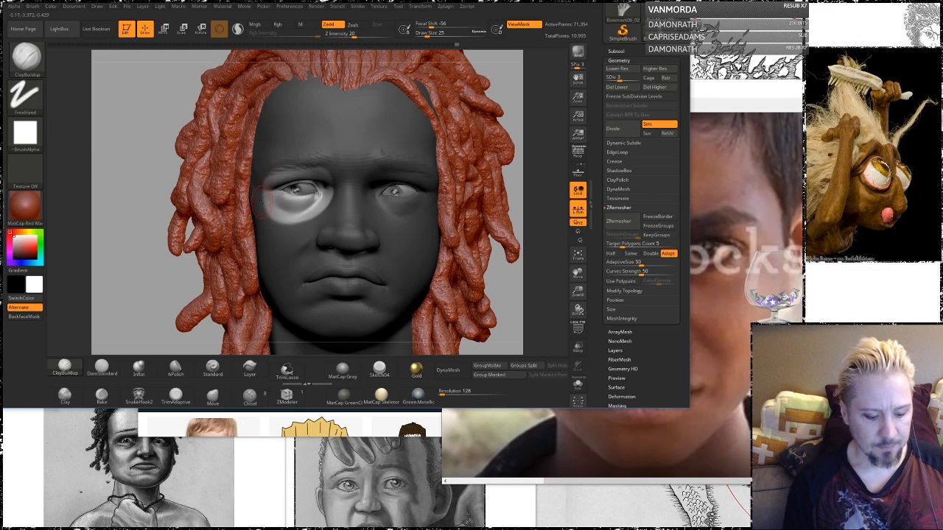
key("w")
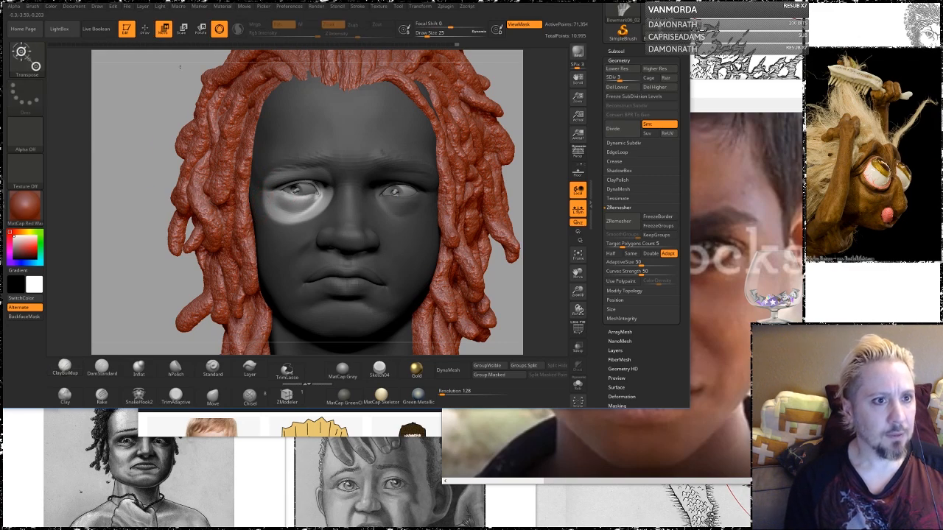
left_click(182, 29)
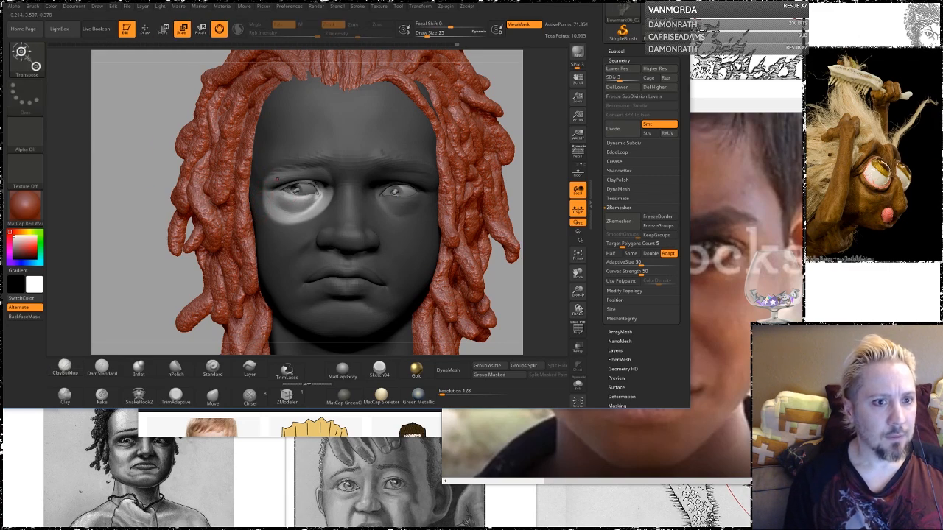
left_click(302, 201)
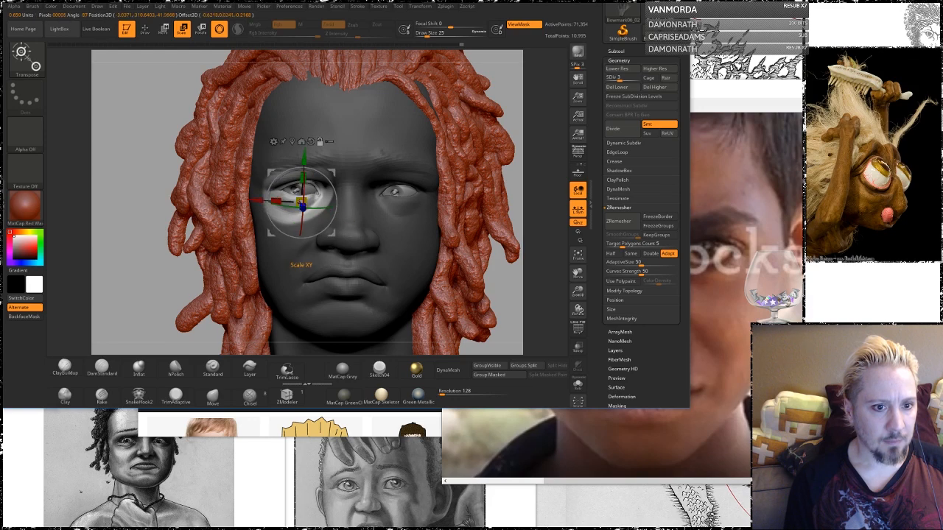
- Scale up the unmasked eye area slightly with the gizmo, undoing the oversized first attempt
left_click_drag(301, 200, 333, 202)
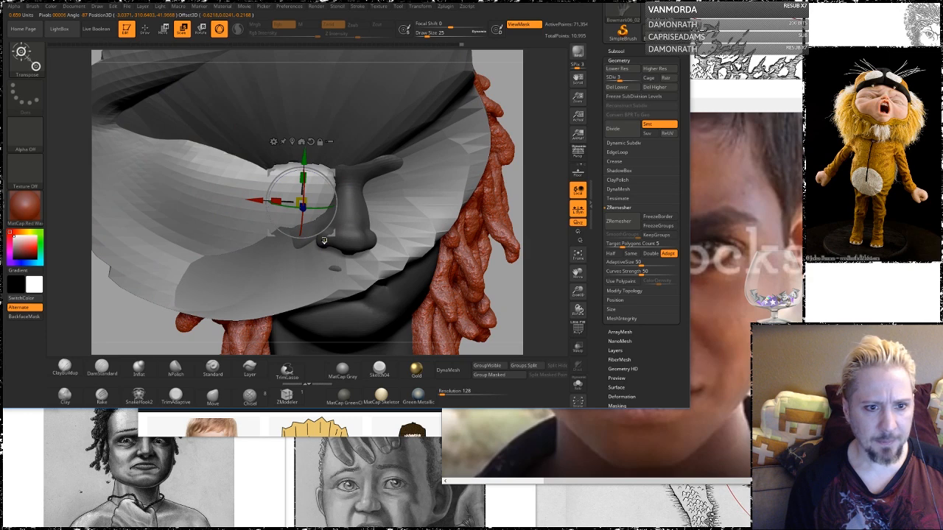
key("ctrl+z")
mouse_move(148, 149)
left_mouse_down()
mouse_move(154, 146)
mouse_move(143, 148)
left_mouse_up()
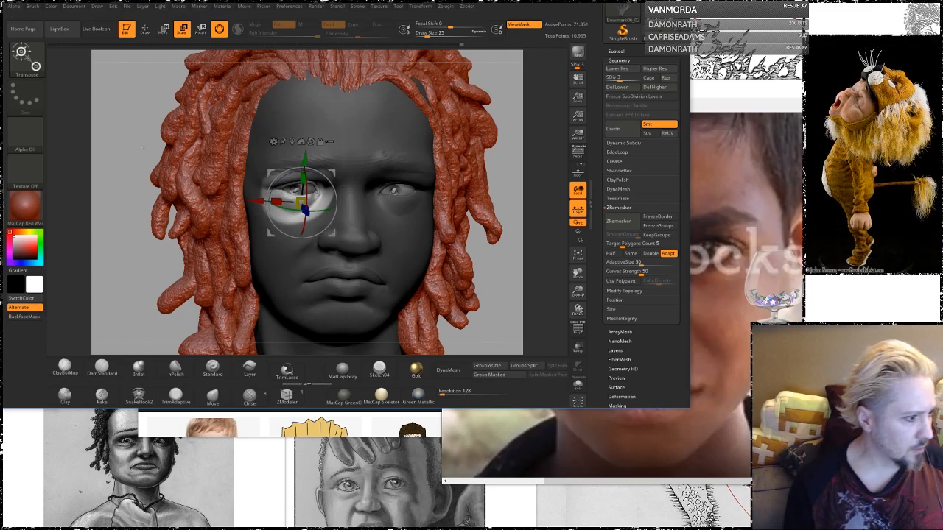
left_click_drag(502, 161, 489, 193)
left_click_drag(301, 202, 323, 198)
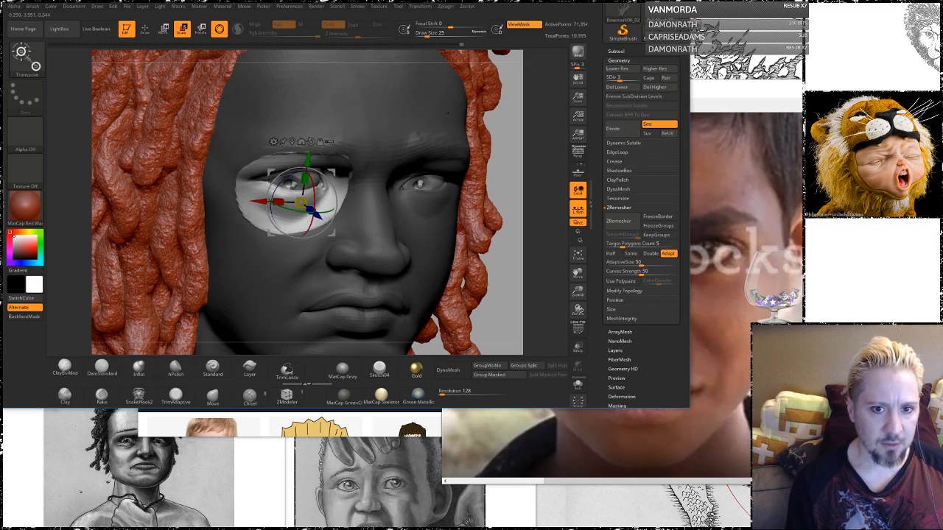
mouse_move(513, 136)
left_mouse_down()
mouse_move(460, 129)
mouse_move(520, 145)
left_mouse_up()
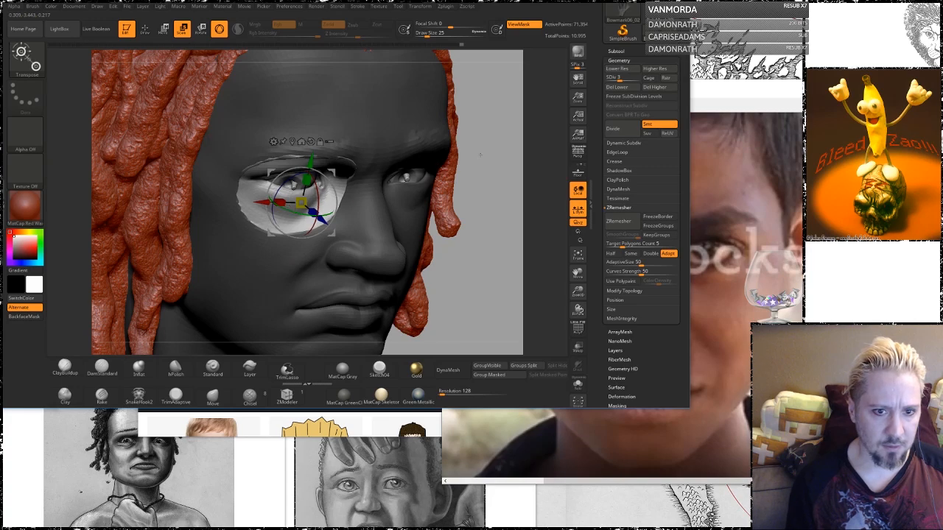
left_click_drag(496, 152, 457, 147)
- Clear the mask from the head, return to draw mode, and smooth around the scaled eye
mouse_move(512, 177)
left_mouse_down()
mouse_move(497, 177)
mouse_move(524, 182)
mouse_move(530, 195)
mouse_move(496, 177)
mouse_move(513, 156)
mouse_move(313, 177)
mouse_move(357, 173)
left_mouse_up()
key("q")
left_click(509, 309, "ctrl")
key("w")
key("q")
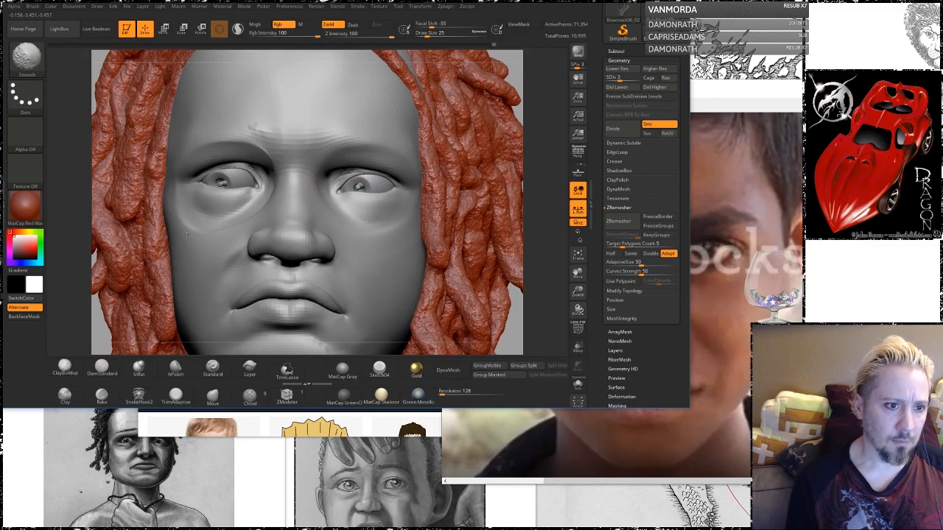
- Fill out the cheeks with the ClayBuildup brush at draw size 65 and smooth the strokes
left_click(65, 368)
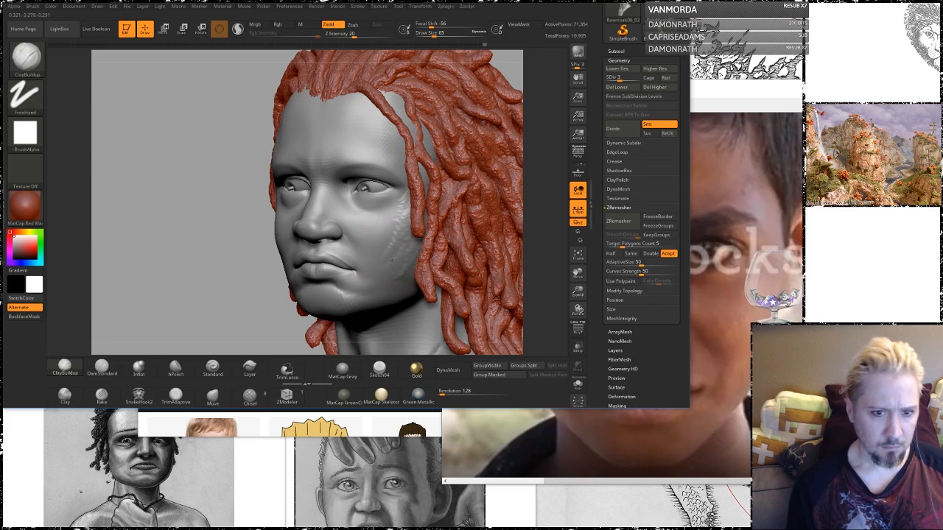
key("shift")
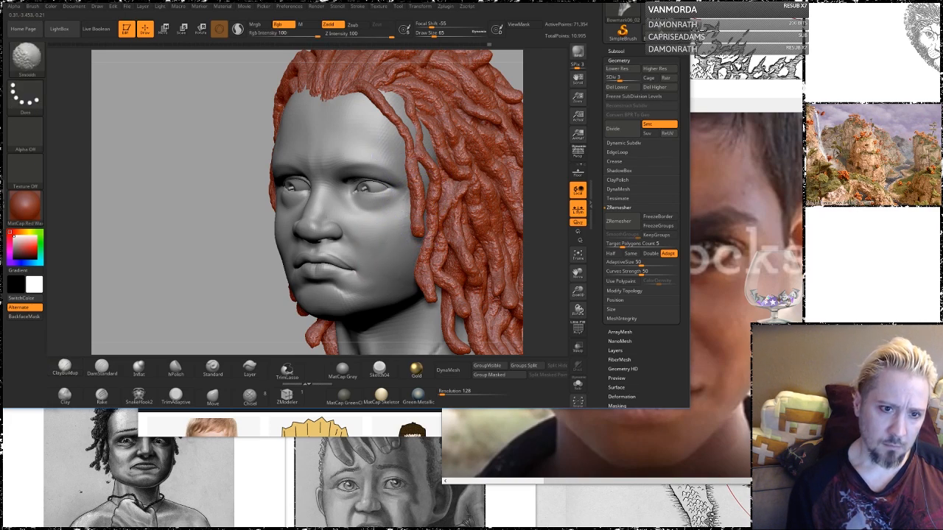
mouse_move(181, 202)
left_mouse_down()
mouse_move(268, 209)
mouse_move(251, 205)
left_mouse_up()
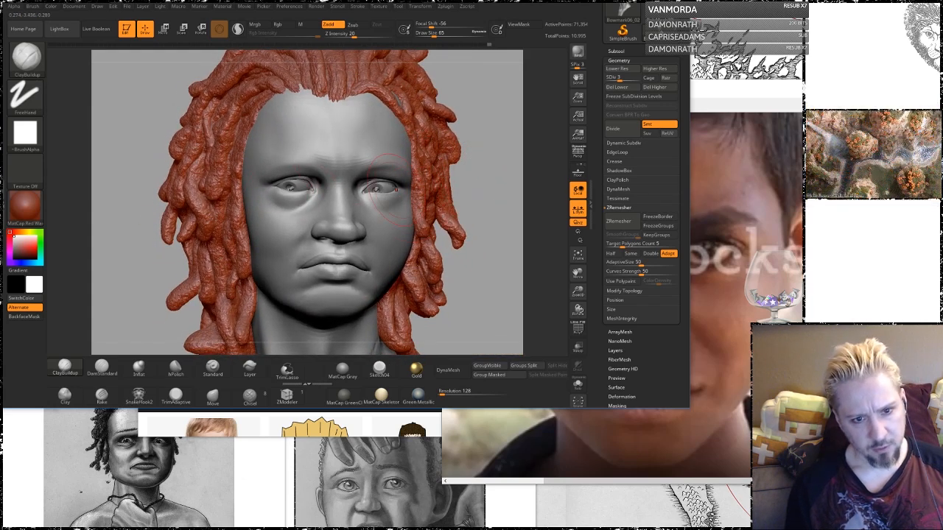
mouse_move(498, 182)
left_mouse_down("alt")
mouse_move(492, 139)
mouse_move(483, 169)
mouse_move(496, 172)
mouse_move(455, 176)
mouse_move(494, 184)
mouse_move(495, 275)
mouse_move(388, 239)
left_mouse_up("alt")
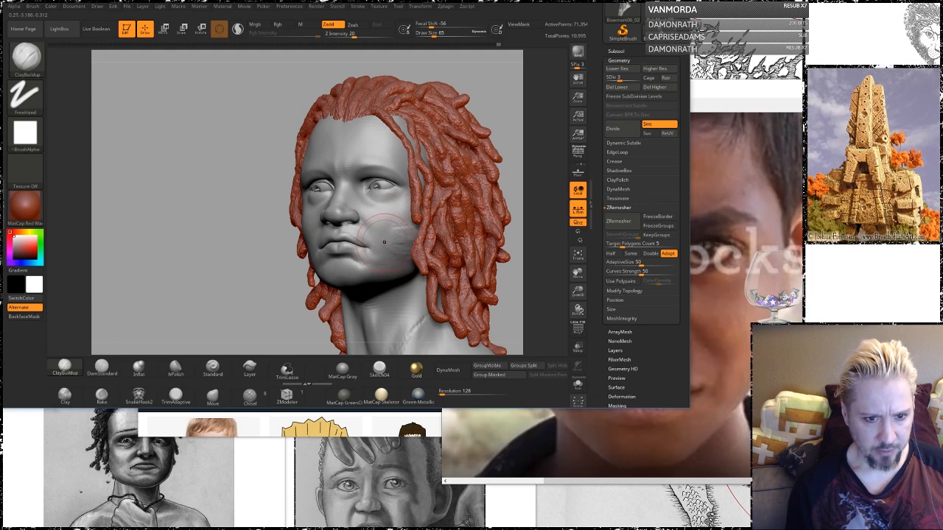
key("shift")
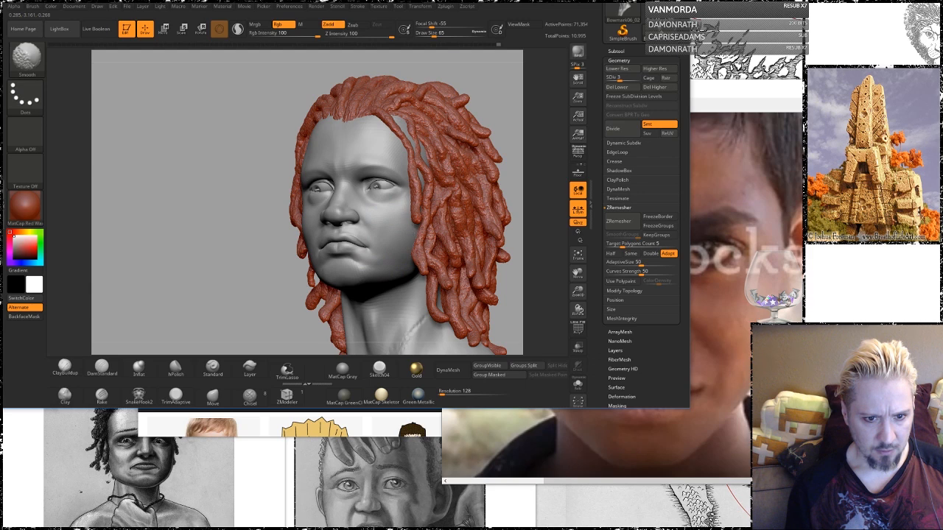
- Smooth the lower cheeks and jawline, checking their shape from several angles
left_click_drag(189, 253, 324, 254)
mouse_move(475, 212)
left_mouse_down()
mouse_move(490, 210)
mouse_move(401, 209)
left_mouse_up()
key("shift")
key("shift")
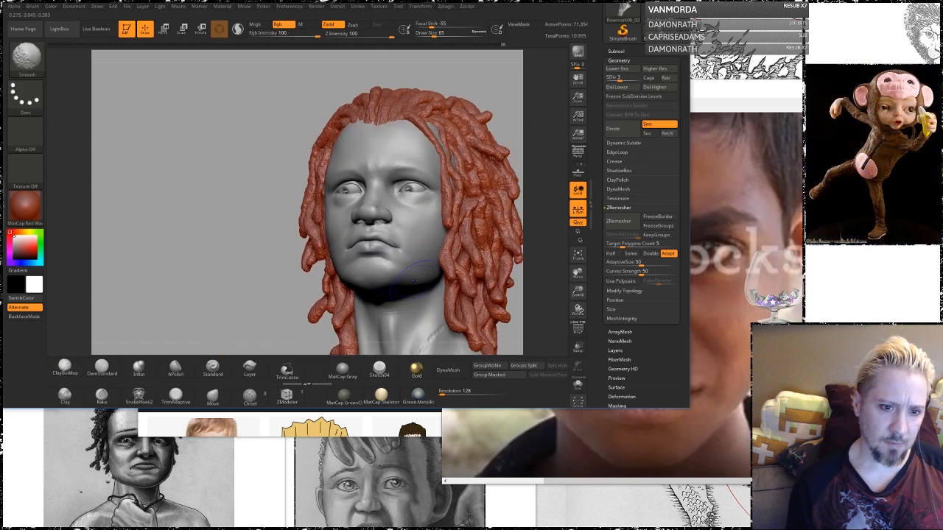
left_click_drag(176, 232, 214, 231)
left_click_drag(509, 139, 518, 173)
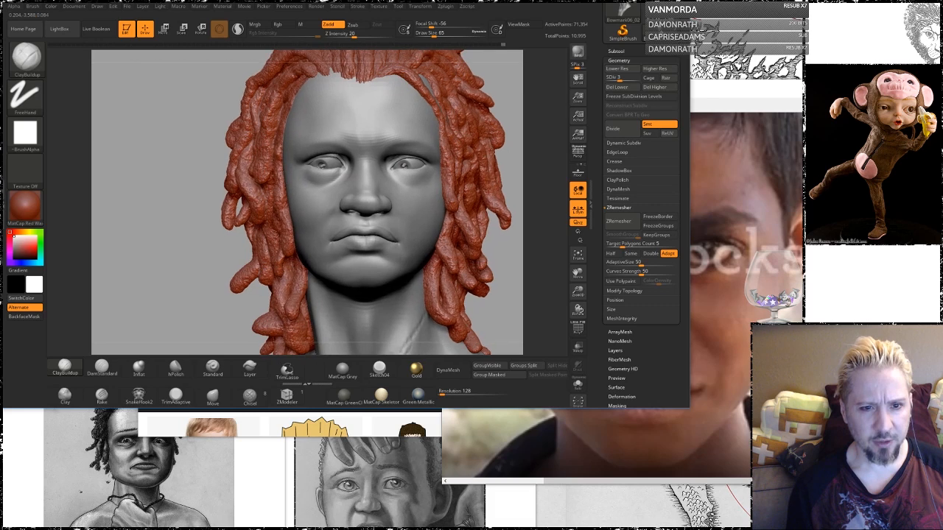
- Smooth the area between the brows and the lower forehead
key("shift")
left_click_drag(355, 138, 352, 109, "shift")
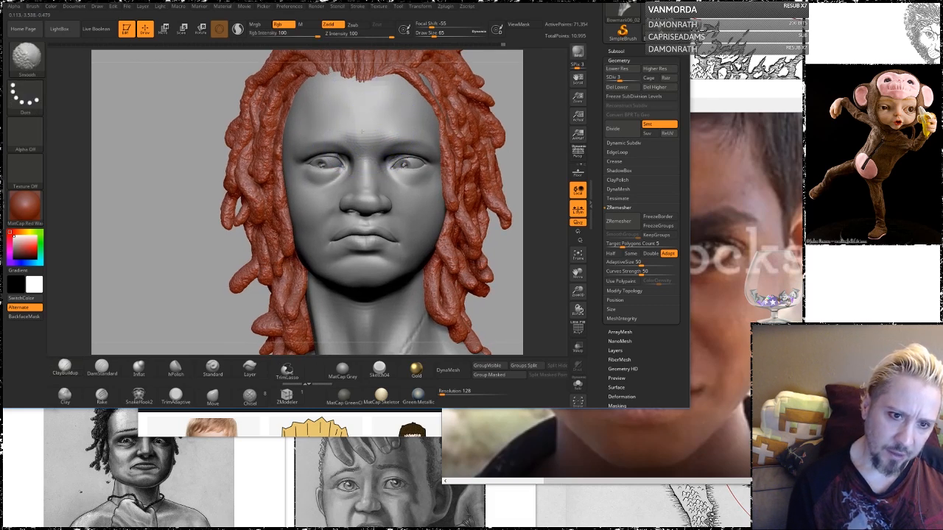
key("space")
left_click_drag(383, 129, 372, 129)
- Adjust the nose's profile along the bridge and tip with the Move brush at draw size 62
mouse_move(128, 193)
left_mouse_down()
mouse_move(441, 205)
mouse_move(464, 268)
mouse_move(436, 176)
mouse_move(434, 185)
left_mouse_up()
left_click(212, 396)
key("space")
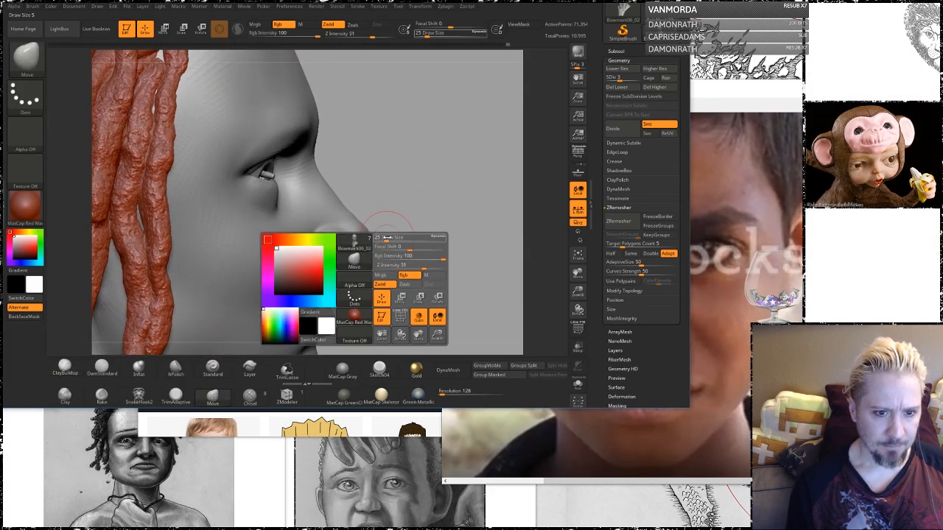
left_click_drag(388, 238, 387, 238)
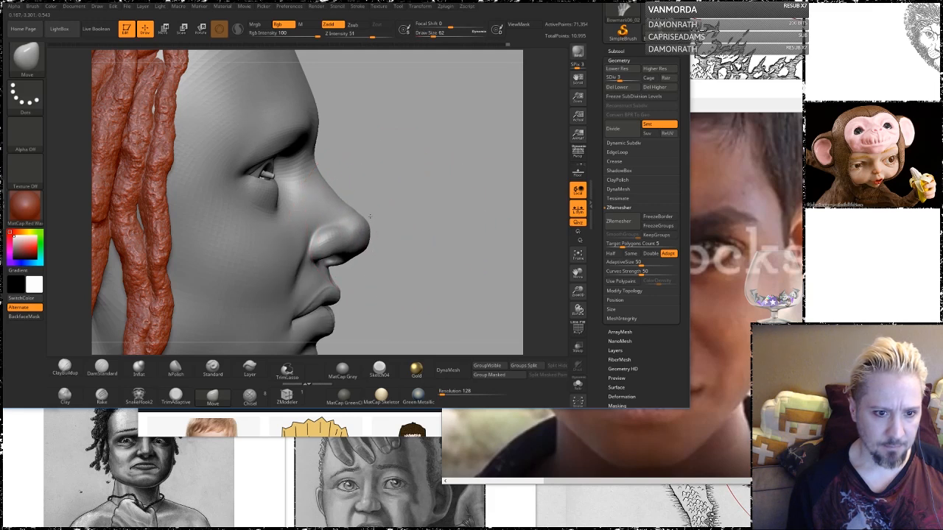
left_click_drag(370, 217, 371, 219)
left_click_drag(448, 184, 357, 208)
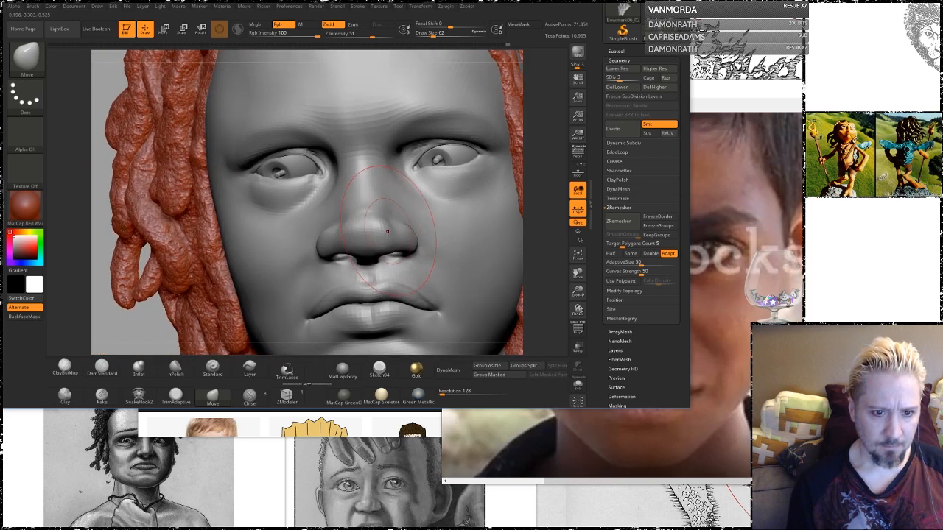
- Refine the nose from the front with the Move brush at draw size 41 and run a best preview render of the bust
key("space")
left_click_drag(388, 236, 377, 236)
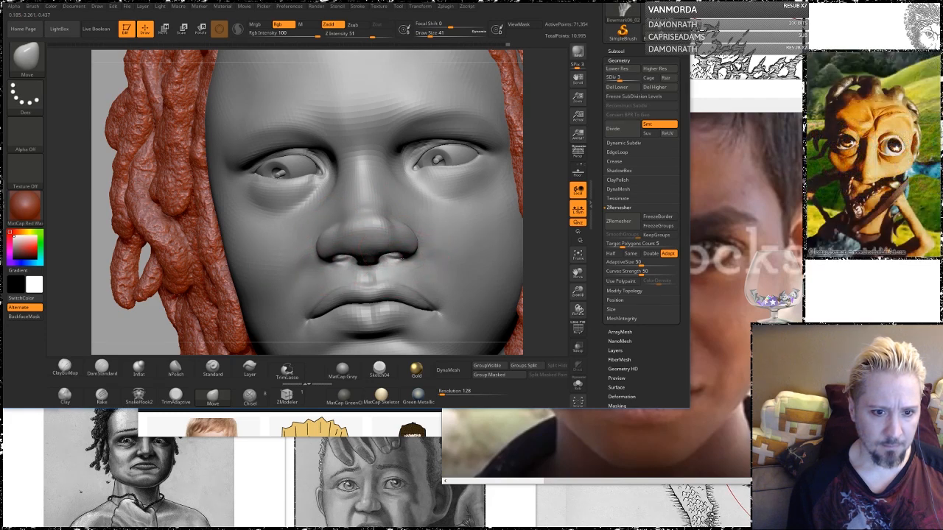
mouse_move(545, 245)
left_mouse_down("alt")
mouse_move(544, 131)
mouse_move(476, 117)
mouse_move(542, 62)
left_mouse_up("alt")
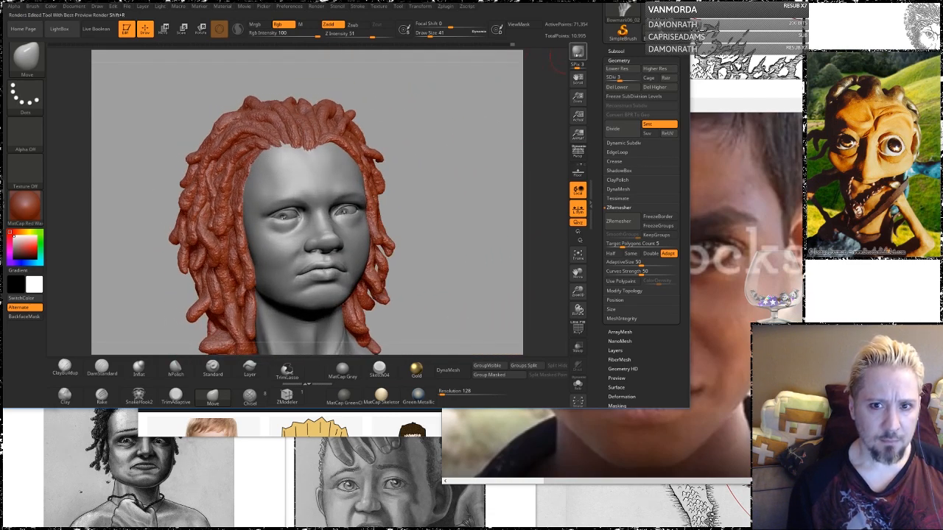
left_click(578, 52)
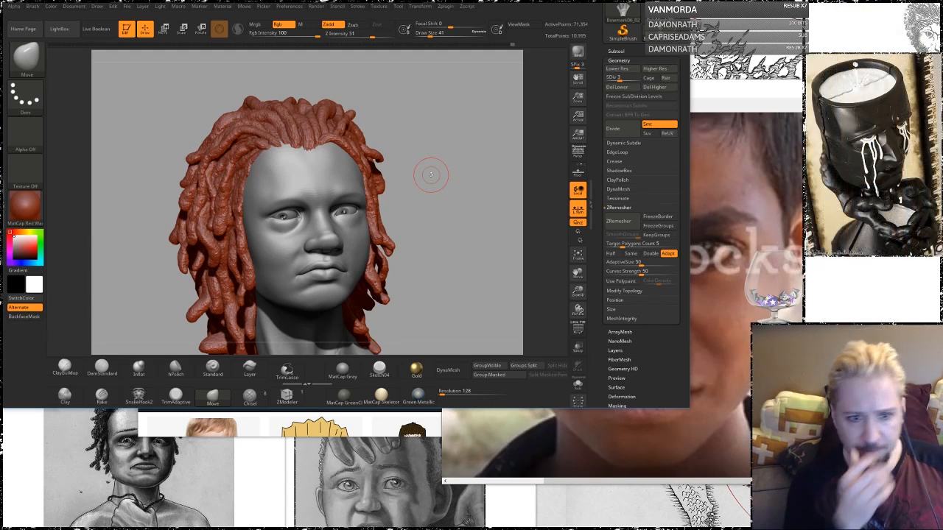
- Build up both eyebrows with raised inner ends using the ClayBuildup brush at draw size 17
left_click_drag(435, 210, 439, 187)
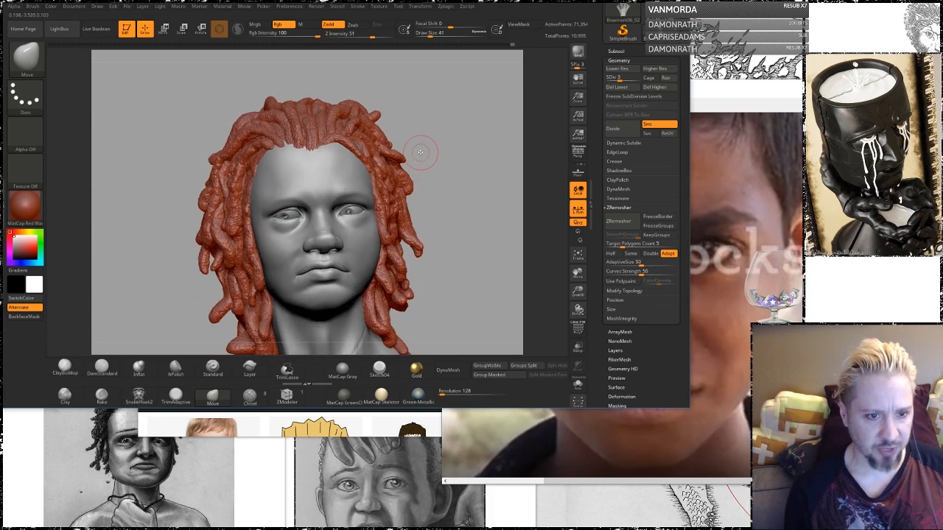
mouse_move(444, 195)
left_mouse_down("alt")
mouse_move(455, 179)
mouse_move(481, 271)
left_mouse_up("alt")
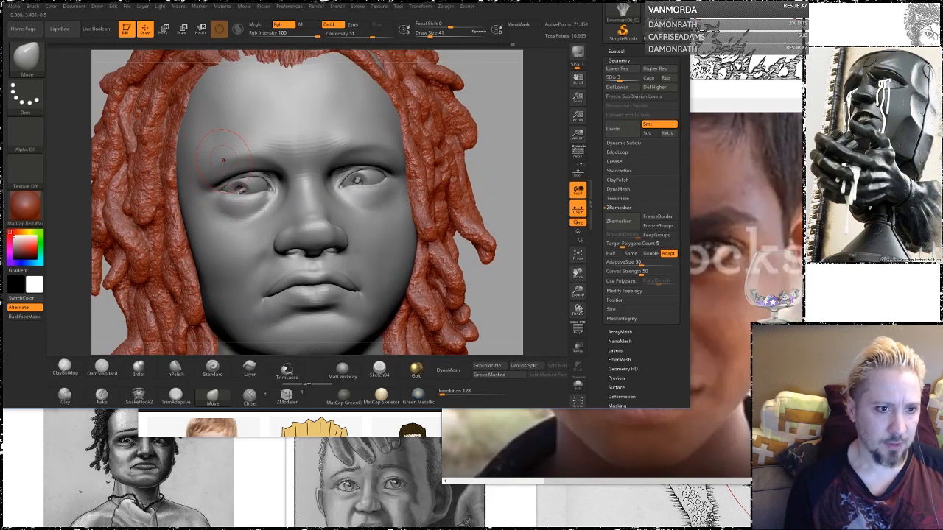
key("space")
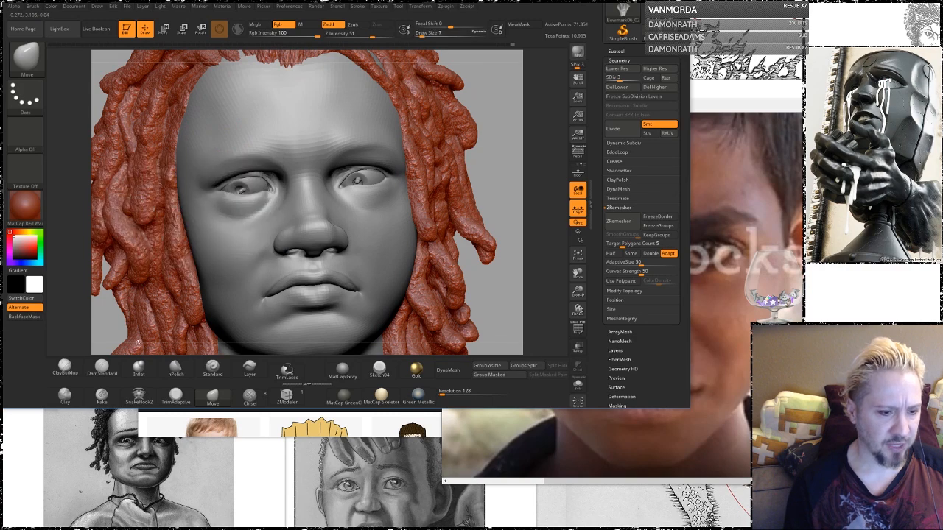
left_click(65, 368)
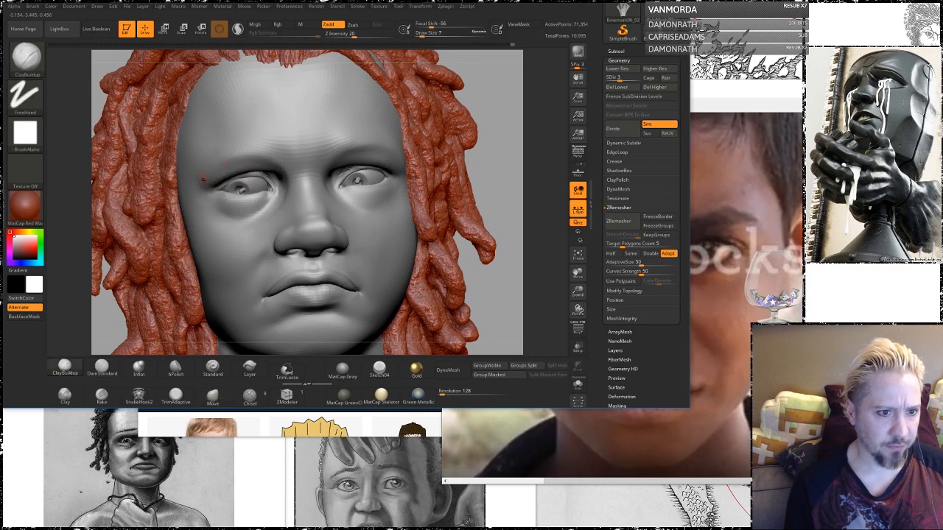
key("space")
left_click(213, 175)
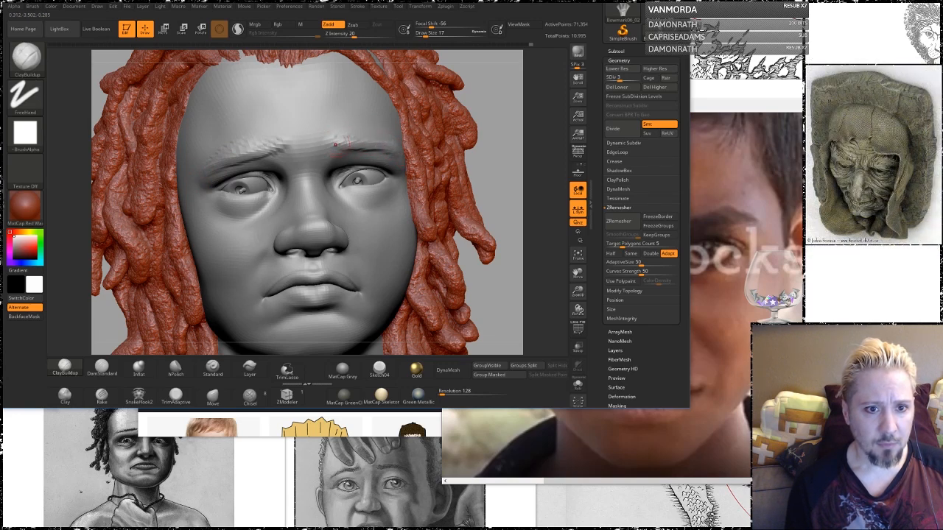
- Smooth the new eyebrow forms into the forehead on both sides of the face
mouse_move(507, 118)
left_mouse_down()
mouse_move(501, 124)
mouse_move(495, 102)
left_mouse_up()
left_click_drag(214, 150, 234, 147, "shift")
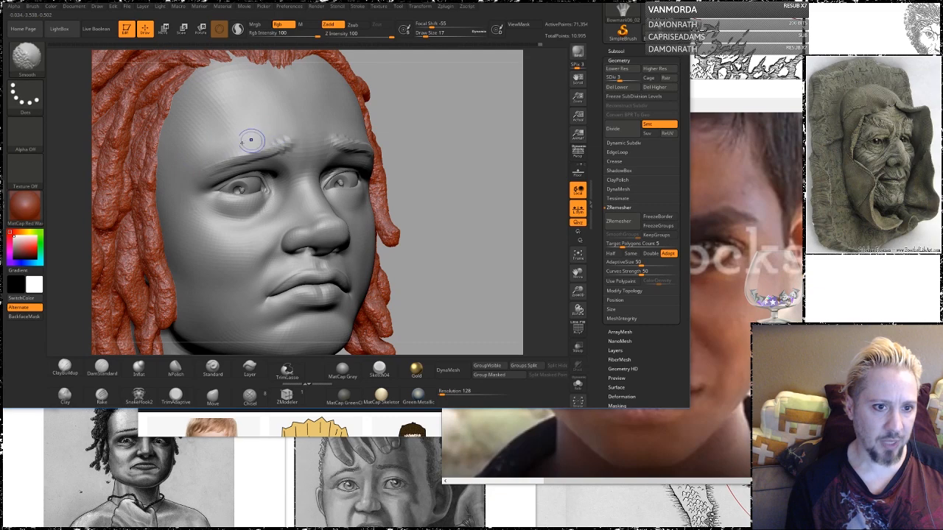
left_click_drag(460, 136, 391, 133)
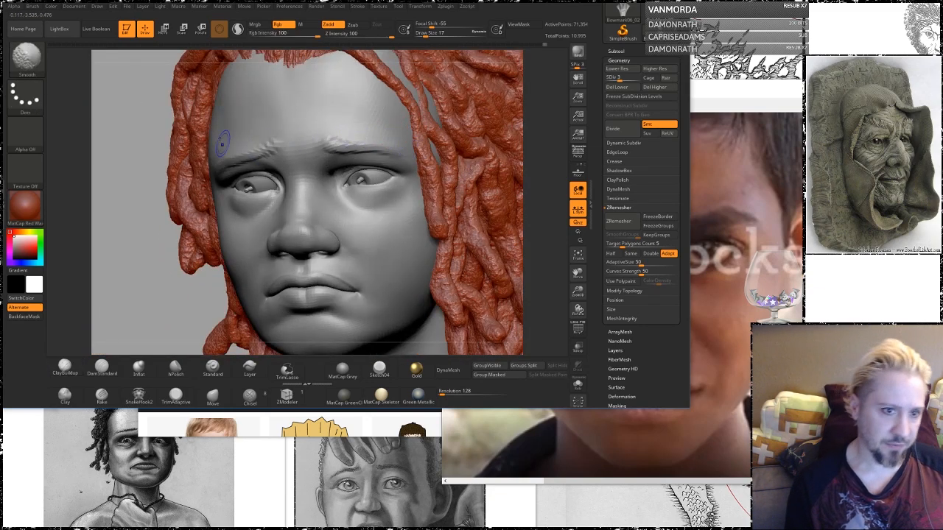
left_click_drag(135, 199, 150, 200, "shift")
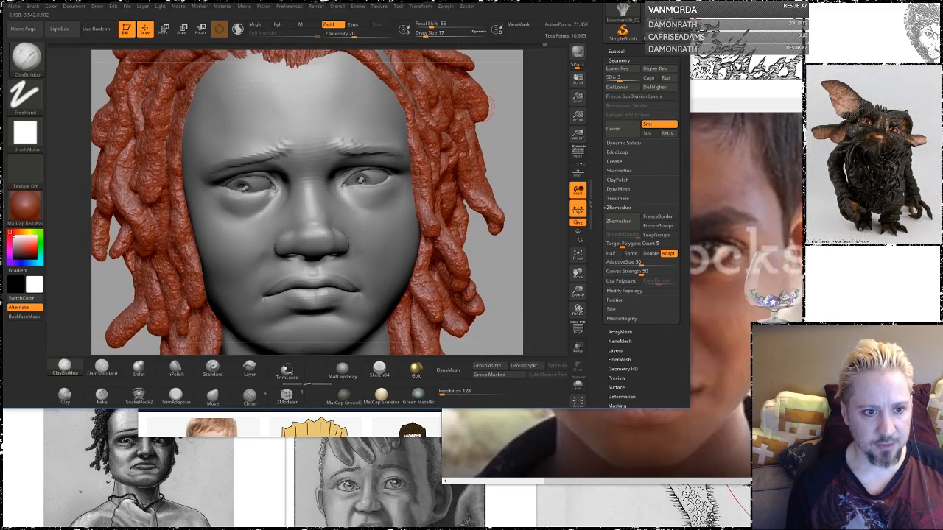
- Build up the lower eyelids of both eyes with the ClayBuildup brush at draw size 12 and smooth the strokes
mouse_move(513, 174)
left_mouse_down()
mouse_move(510, 163)
mouse_move(504, 187)
mouse_move(506, 144)
mouse_move(504, 176)
mouse_move(501, 167)
mouse_move(335, 228)
left_mouse_up()
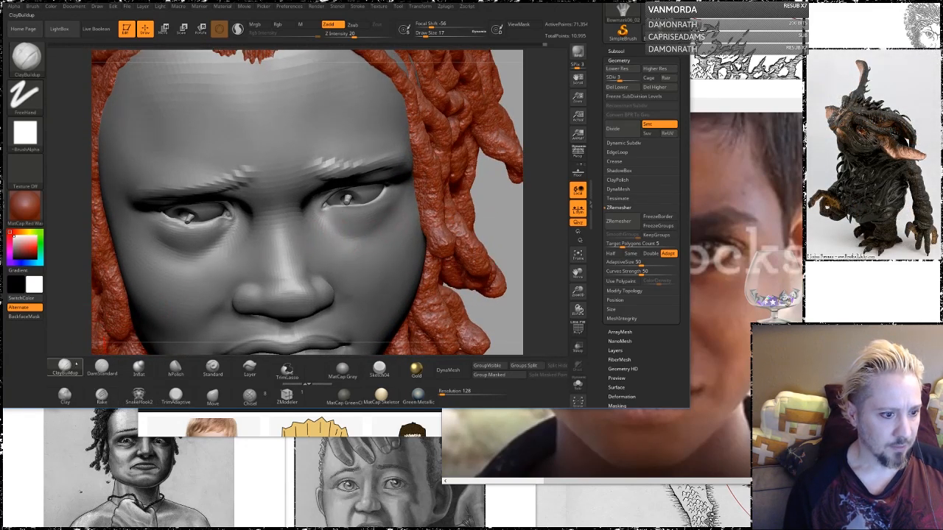
key("space")
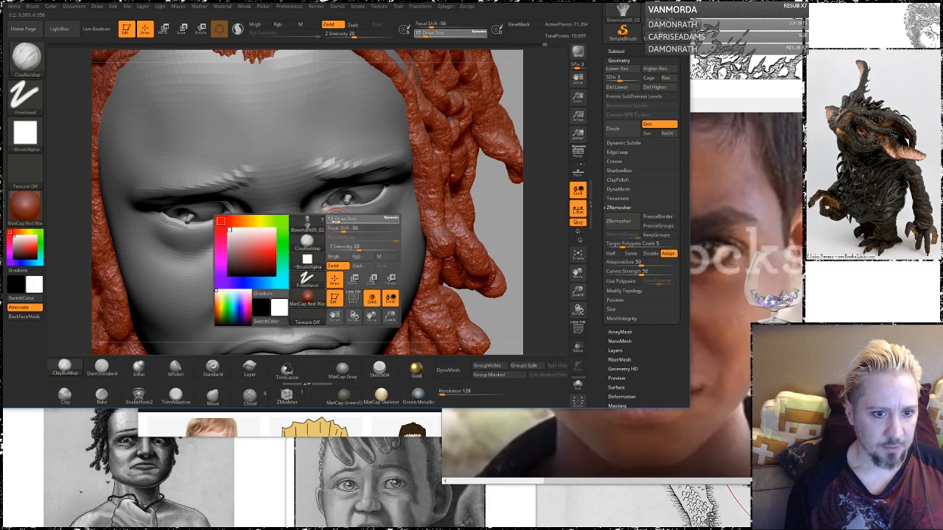
left_click_drag(336, 221, 334, 220)
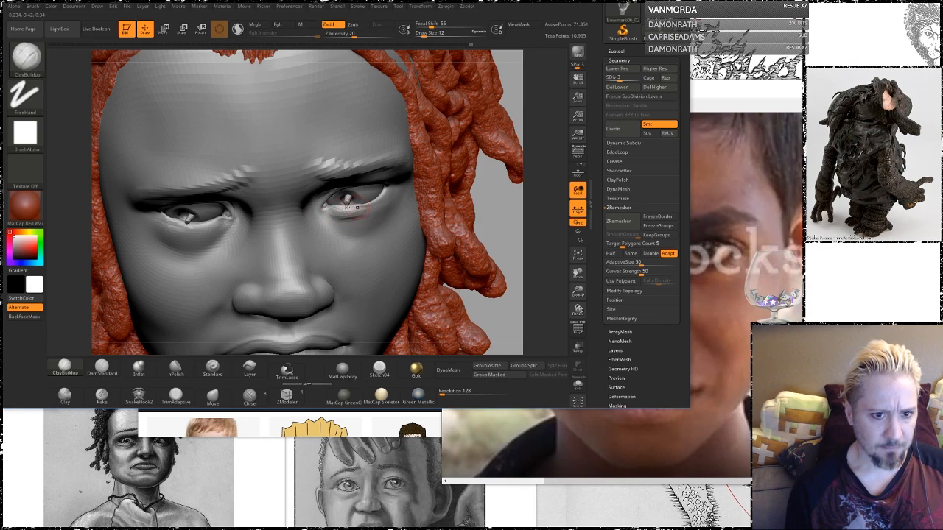
key("shift")
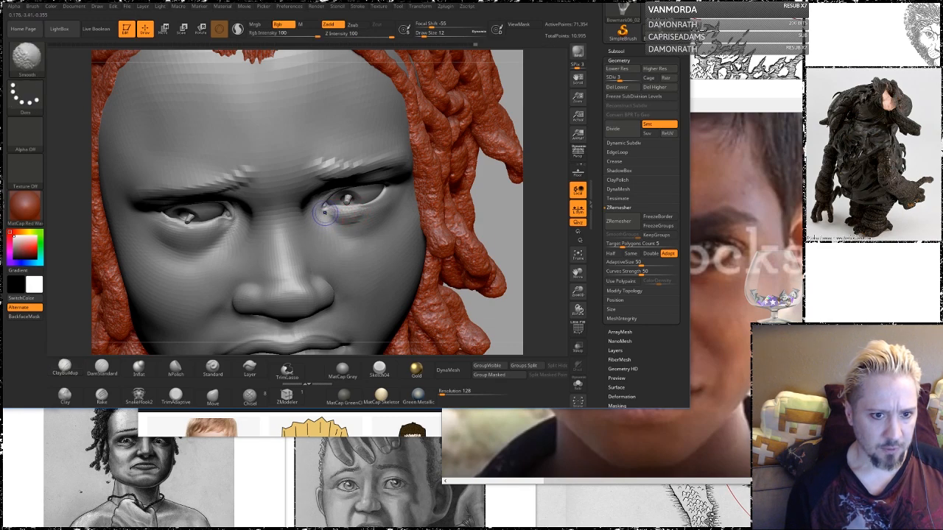
mouse_move(371, 213)
right_mouse_down()
mouse_move(354, 151)
mouse_move(366, 157)
mouse_move(364, 210)
right_mouse_up()
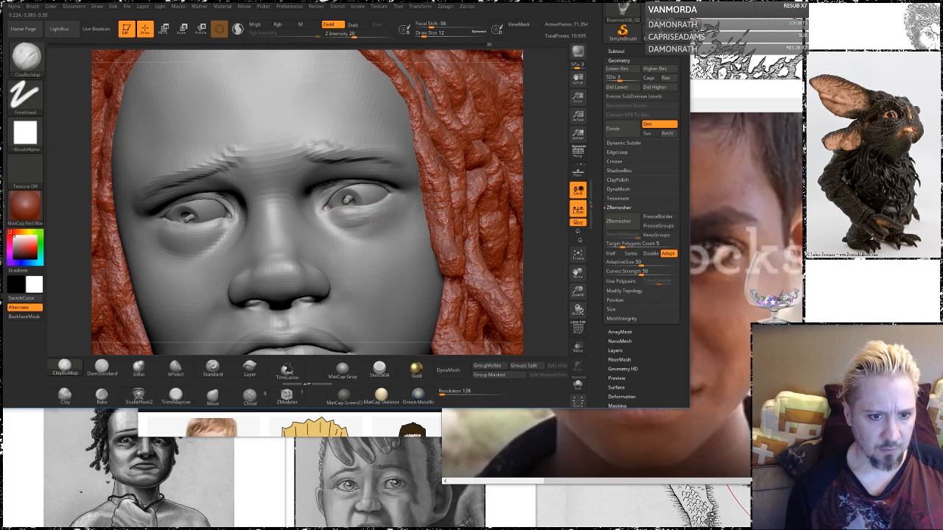
key("shift")
left_click_drag(69, 242, 149, 248, "alt")
left_click_drag(543, 138, 350, 198)
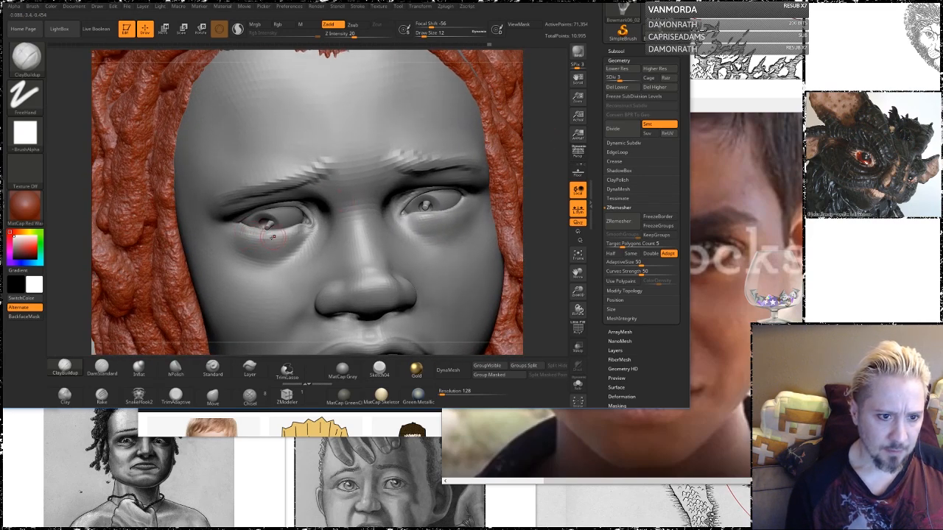
mouse_move(545, 156)
left_mouse_down()
mouse_move(547, 197)
mouse_move(539, 155)
left_mouse_up()
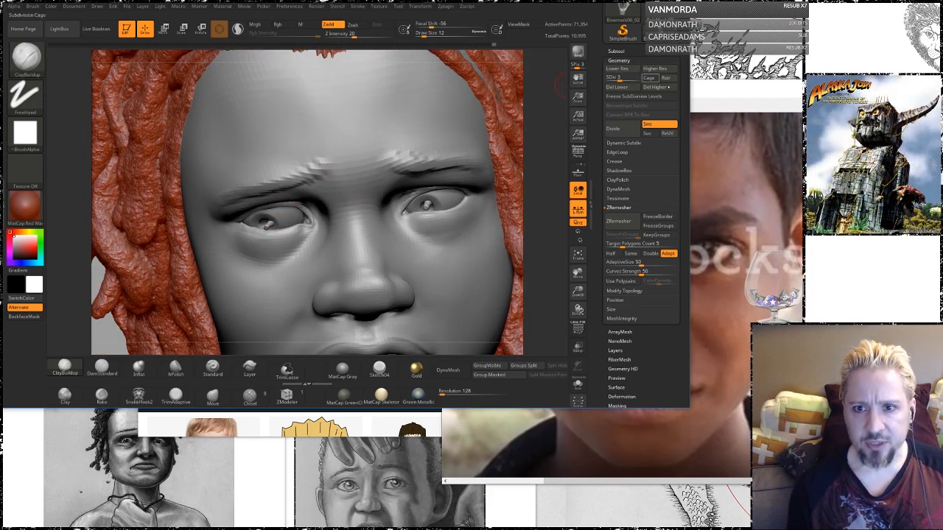
- Select the Eyes subtool, switch to the move gizmo, and subdivide the eye mesh once
left_click(615, 51)
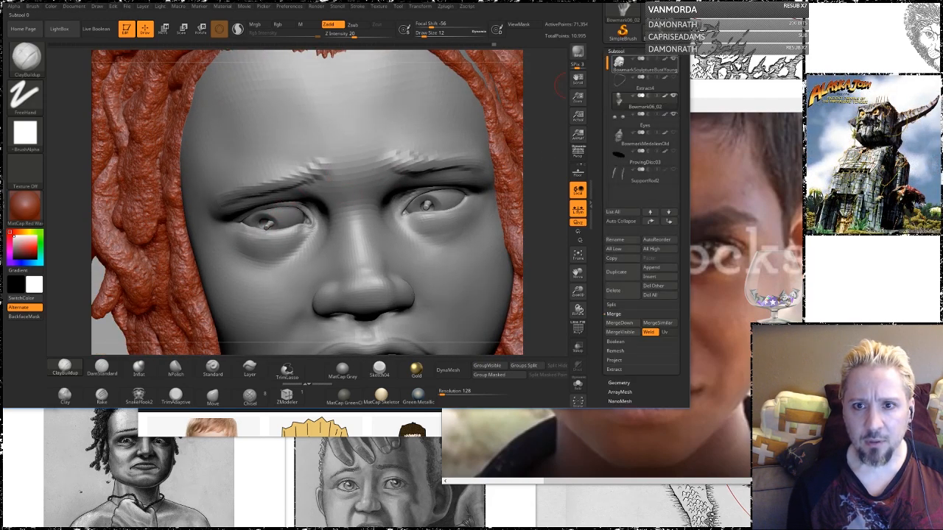
left_click(641, 125)
key("w")
left_click_drag(548, 175, 532, 164)
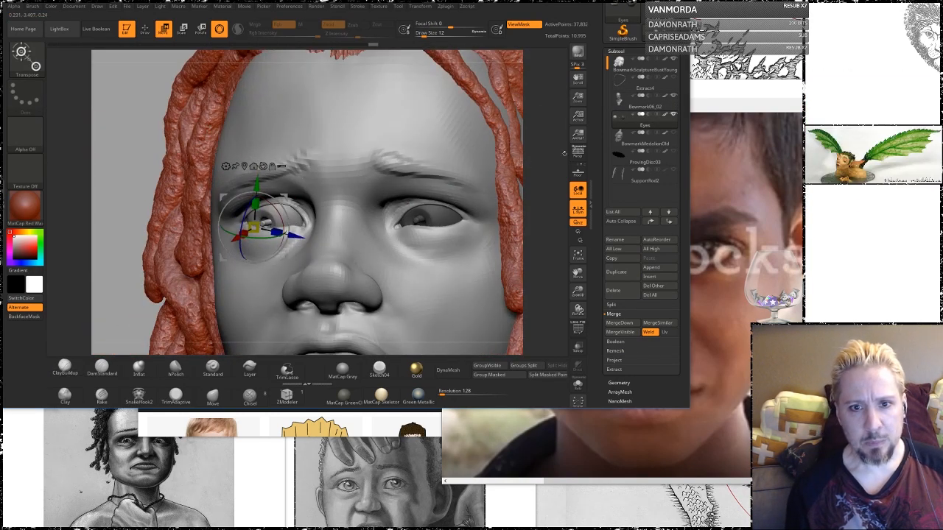
left_click_drag(544, 170, 465, 185)
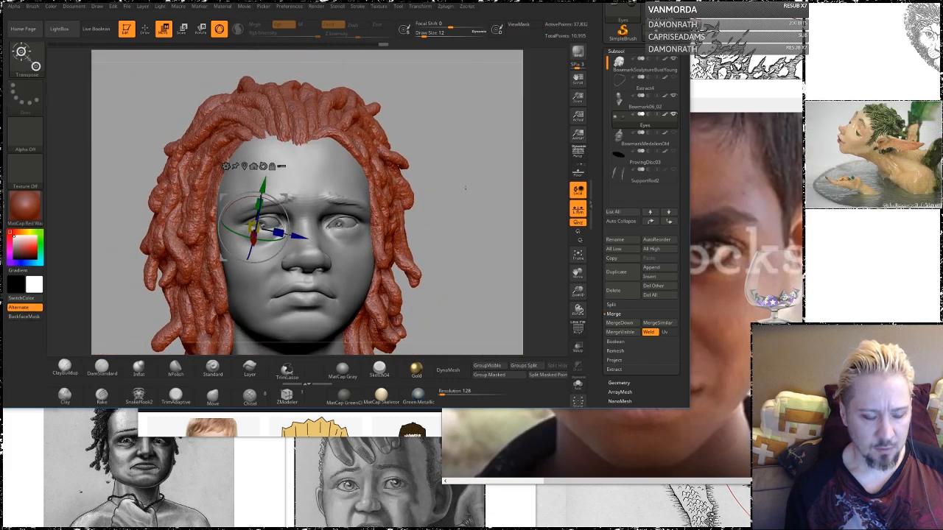
key("ctrl+d")
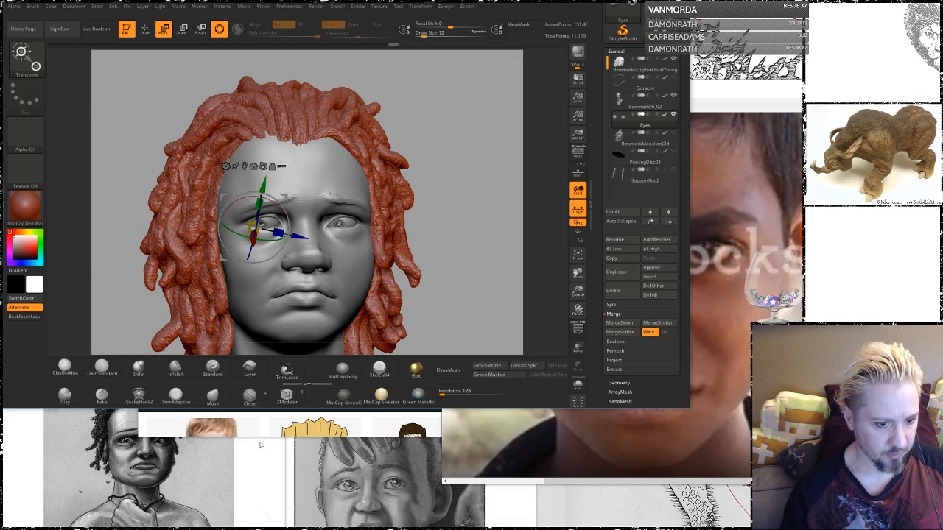
- Examine Bowmark's face and expression in the reference drawings, comparing the solo portrait and both versions of the two-person portrait beside the sculpt
left_click(249, 473)
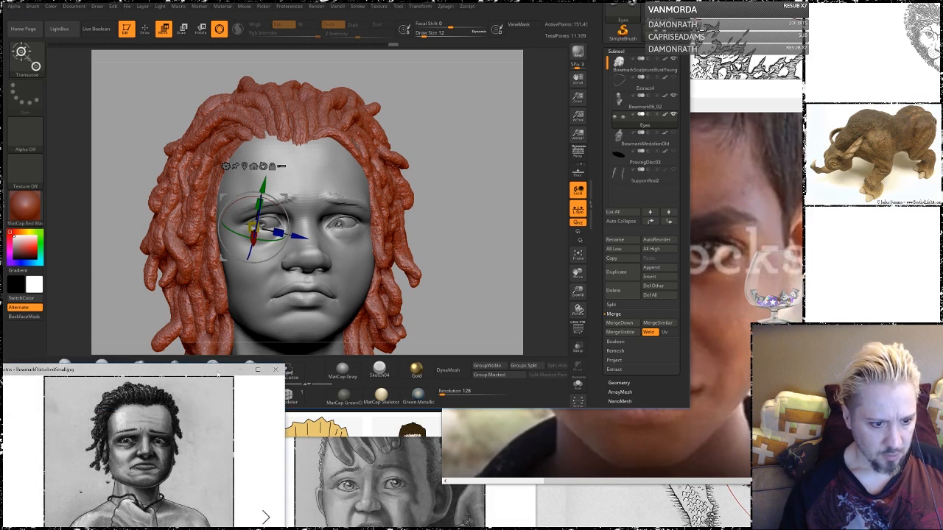
left_click_drag(197, 369, 264, 218)
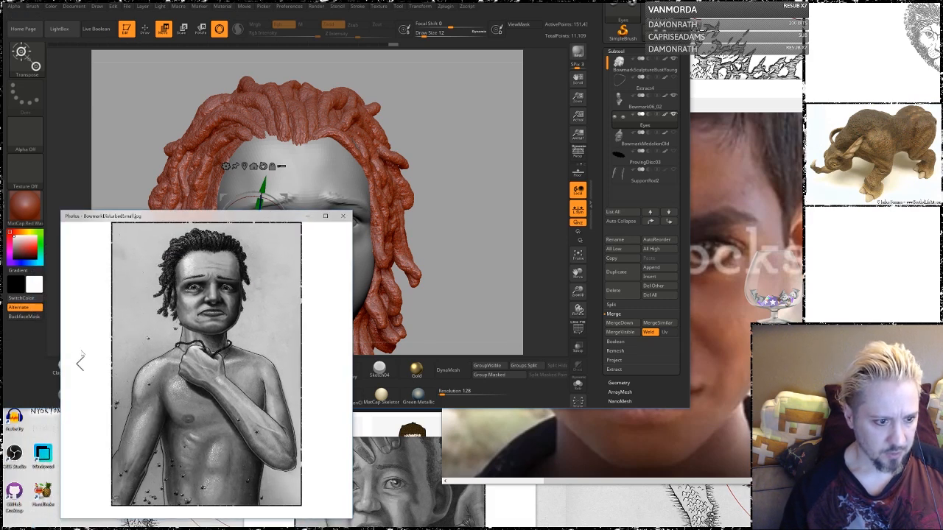
left_click(81, 367)
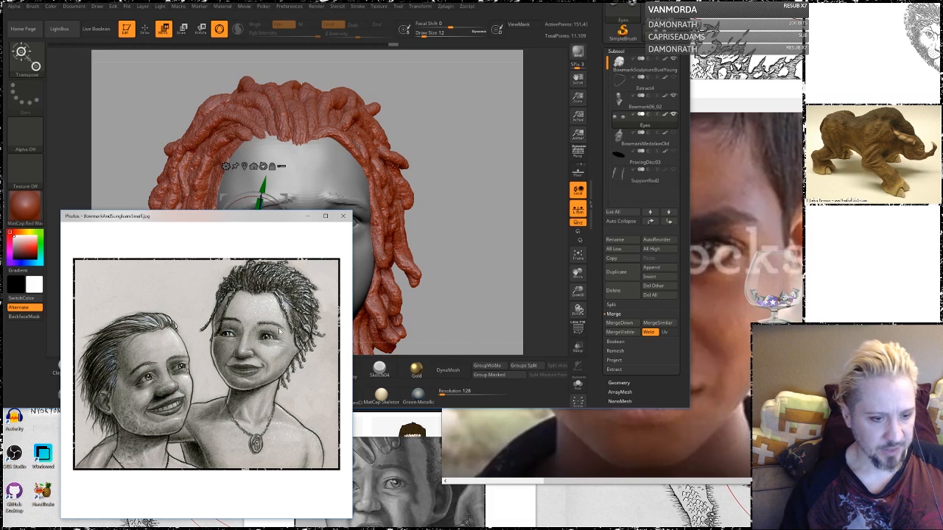
mouse_move(248, 219)
left_mouse_down()
mouse_move(436, 150)
mouse_move(498, 115)
left_mouse_up()
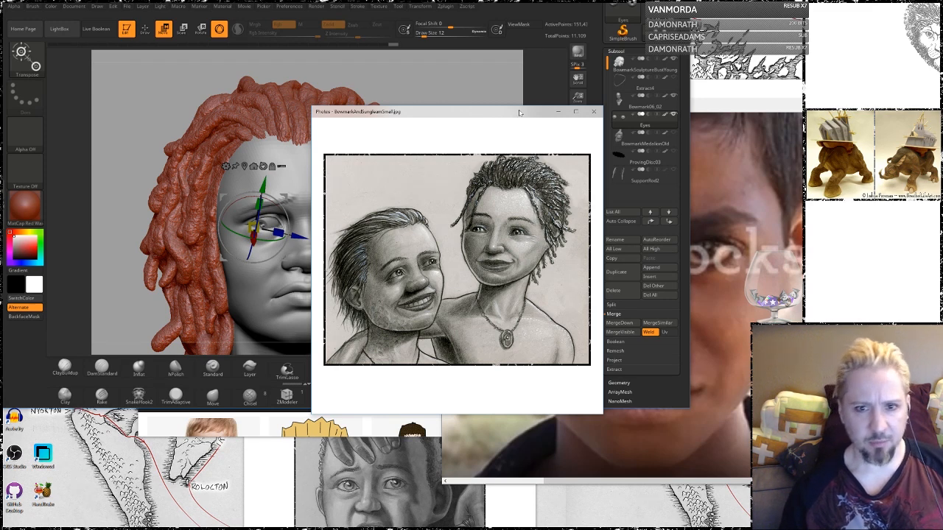
left_click_drag(519, 112, 509, 104)
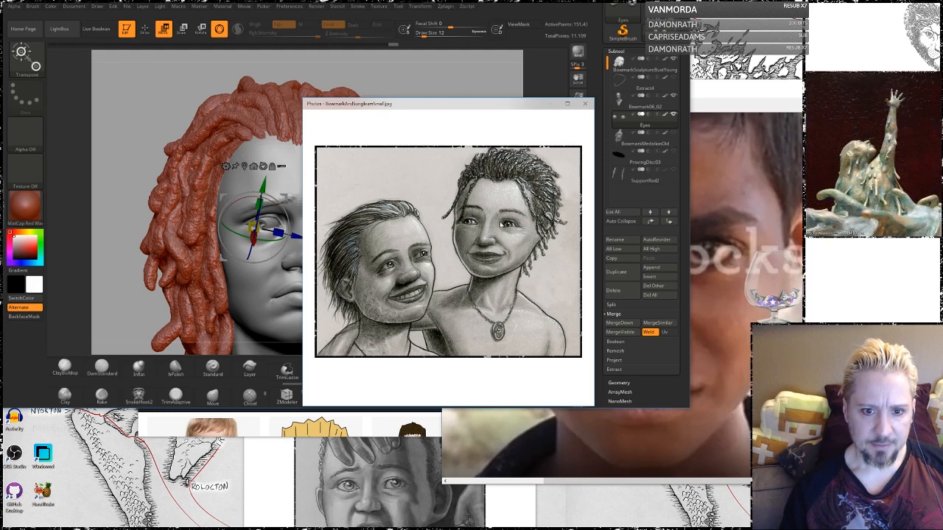
left_click_drag(496, 105, 495, 143)
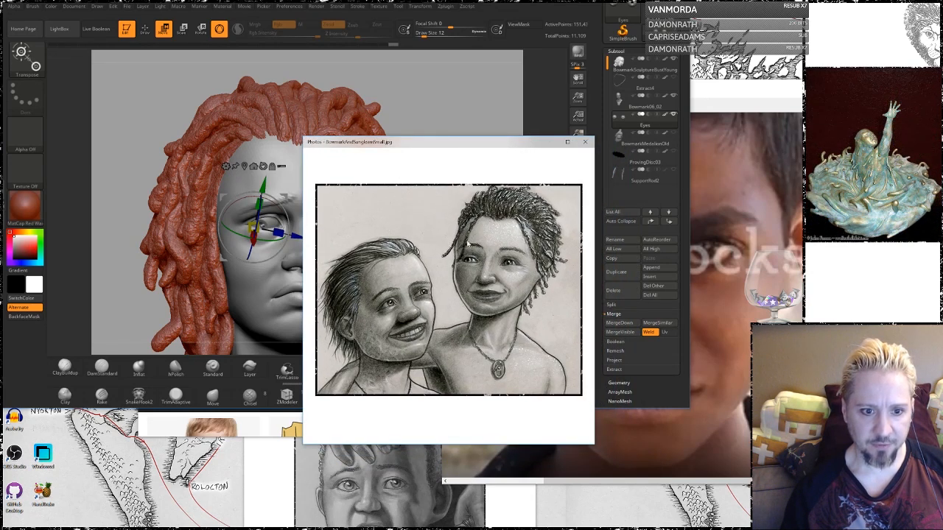
left_click_drag(478, 137, 450, 208)
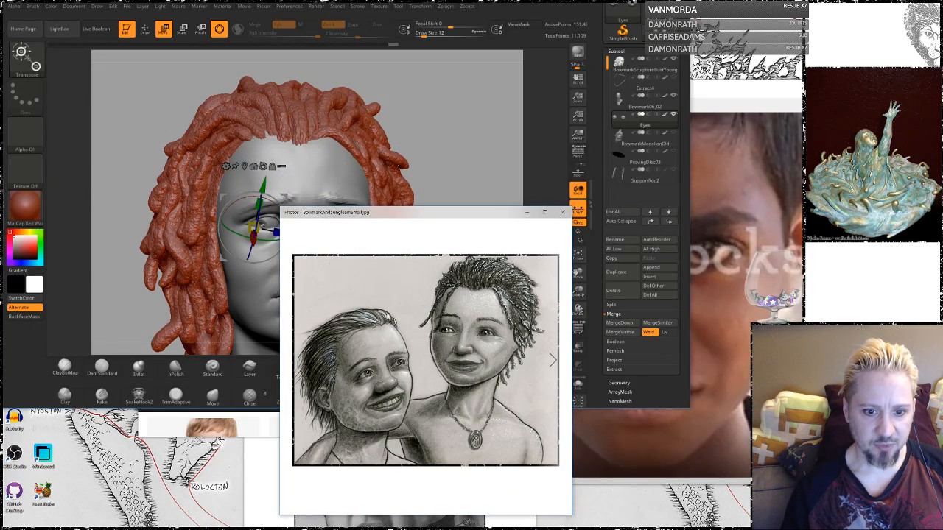
left_click_drag(463, 219, 465, 143)
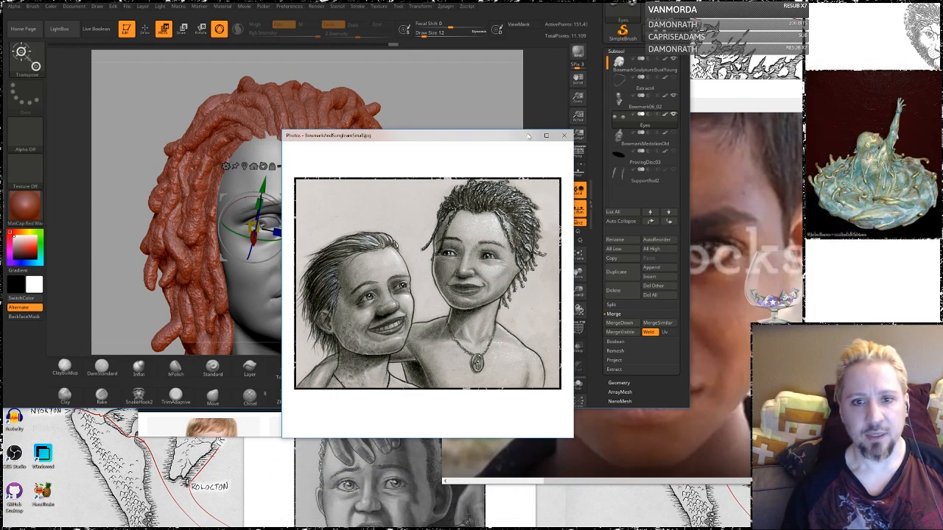
left_click(300, 284)
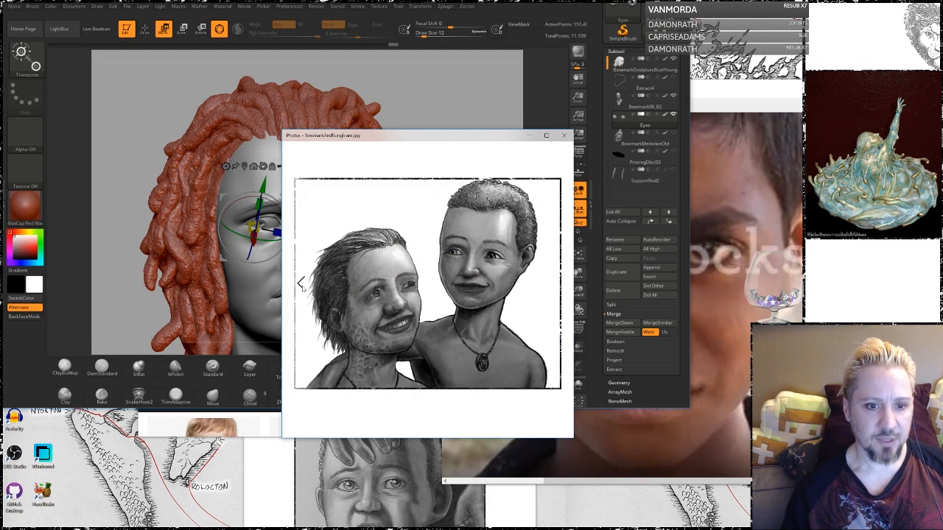
left_click(558, 287)
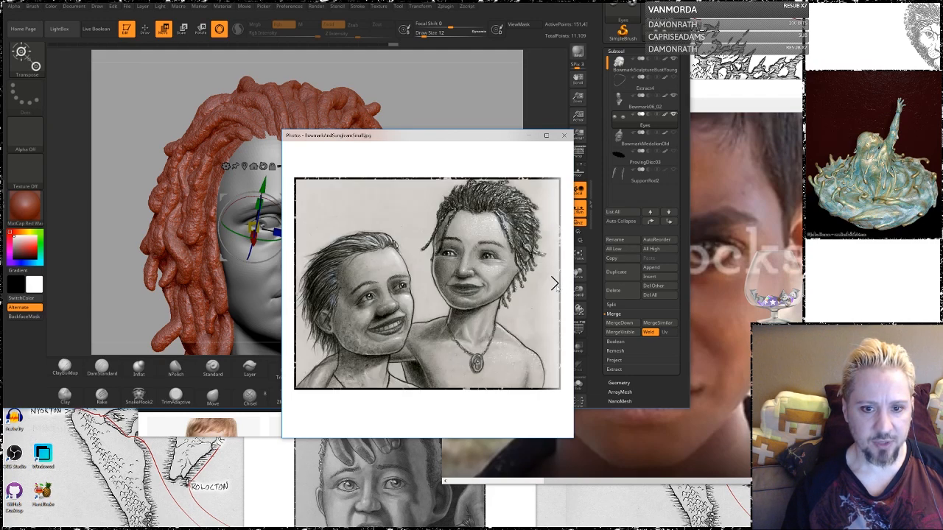
- Bring up the solo drawing of the disturbed Bowmark and place it below the sculpt as reference for the face
left_click(558, 287)
left_click_drag(489, 140, 206, 391)
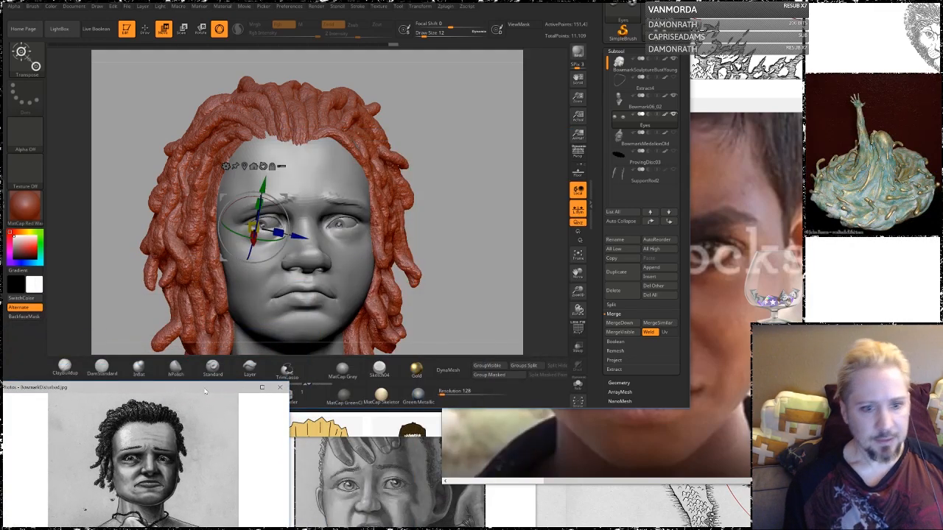
left_click(423, 198)
left_click_drag(423, 198, 449, 190)
mouse_move(501, 242)
left_mouse_down()
mouse_move(502, 217)
mouse_move(512, 229)
left_mouse_up()
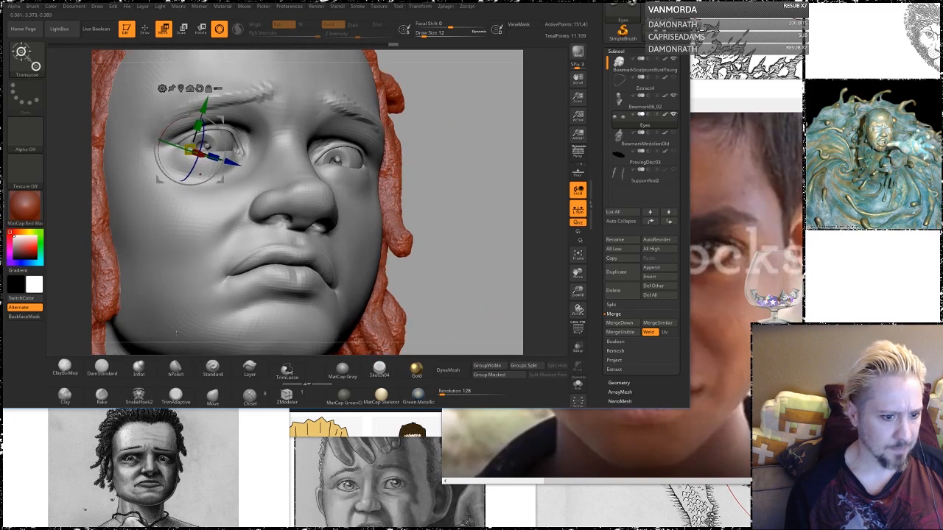
- Adjust the eyelid at the outer corner of one eye on the Bowmark06_02 subtool using the Move brush at draw size 29
left_click(103, 366)
key("q")
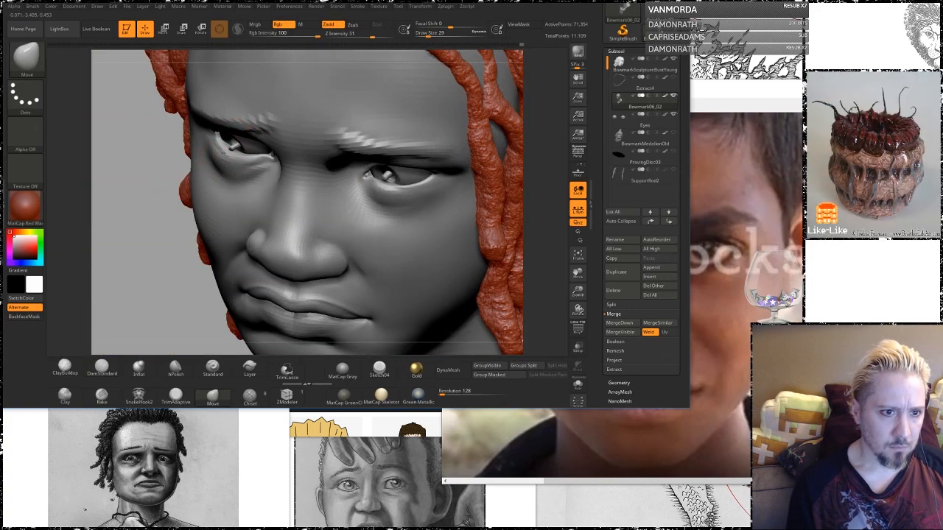
mouse_move(123, 231)
left_mouse_down()
mouse_move(140, 188)
mouse_move(137, 197)
mouse_move(149, 195)
left_mouse_up()
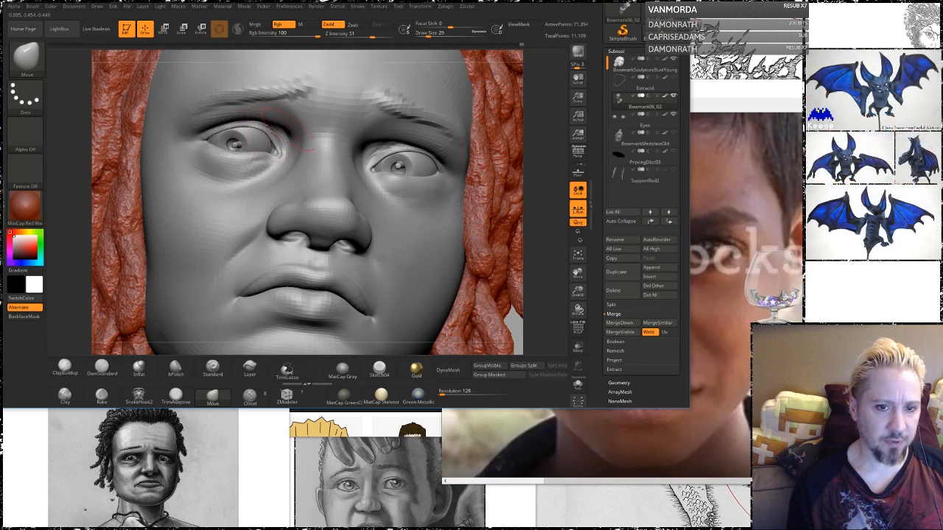
left_click_drag(432, 154, 428, 156)
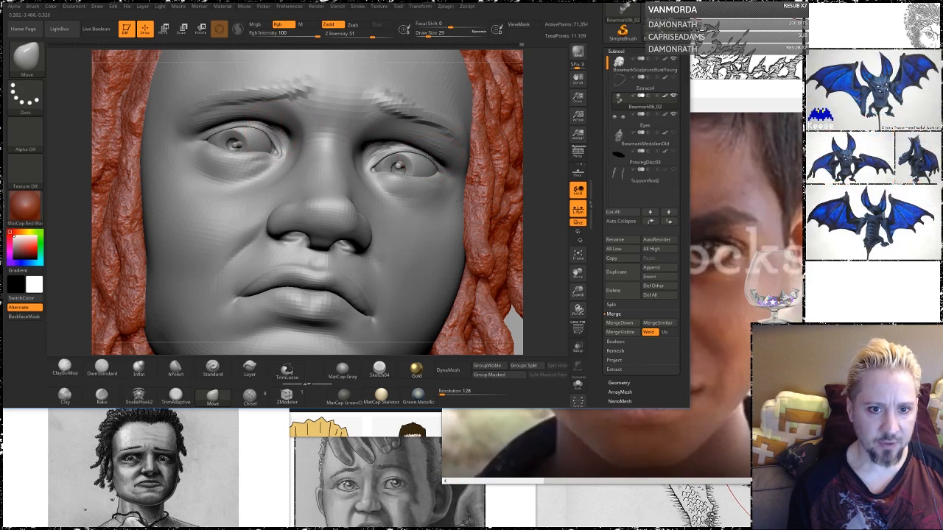
left_click_drag(532, 145, 531, 73)
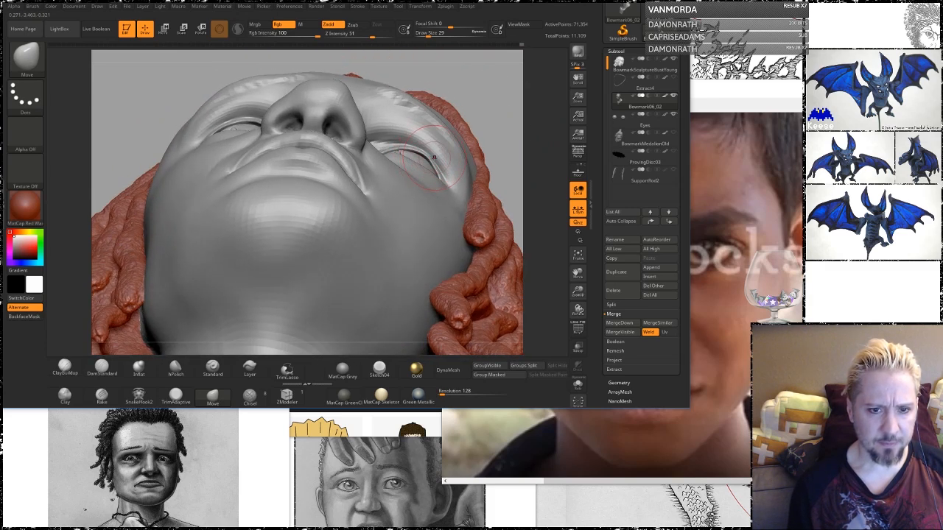
- Refine the eyelids of both eyes at draw size 16, nudging their edges and smoothing the upper lids
key("space")
left_click_drag(427, 161, 426, 161)
left_click_drag(531, 124, 531, 165, "alt")
mouse_move(433, 149)
left_mouse_down("shift")
mouse_move(419, 164)
mouse_move(409, 159)
mouse_move(441, 163)
left_mouse_up("shift")
mouse_move(511, 103)
left_mouse_down()
mouse_move(499, 112)
mouse_move(66, 143)
mouse_move(232, 185)
left_mouse_up()
left_click_drag(315, 140, 332, 151, "shift")
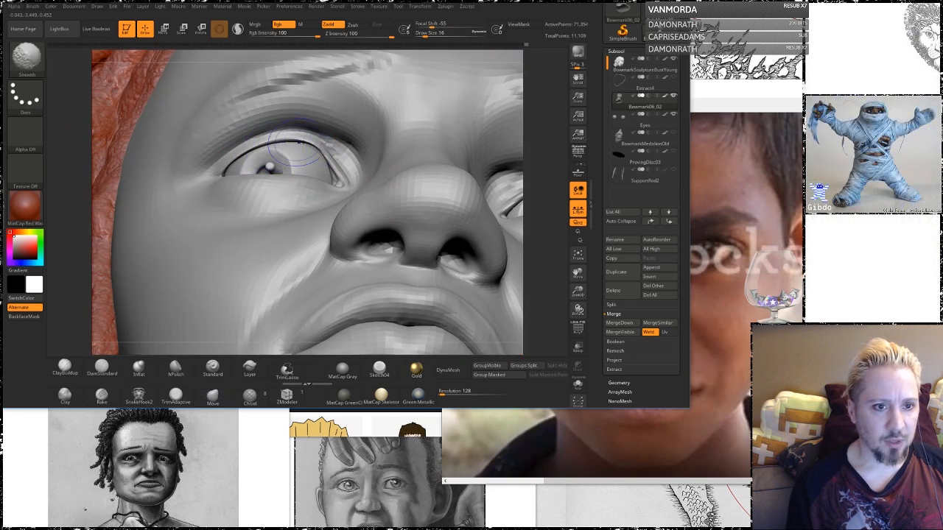
mouse_move(80, 161)
left_mouse_down()
mouse_move(68, 210)
mouse_move(63, 188)
left_mouse_up()
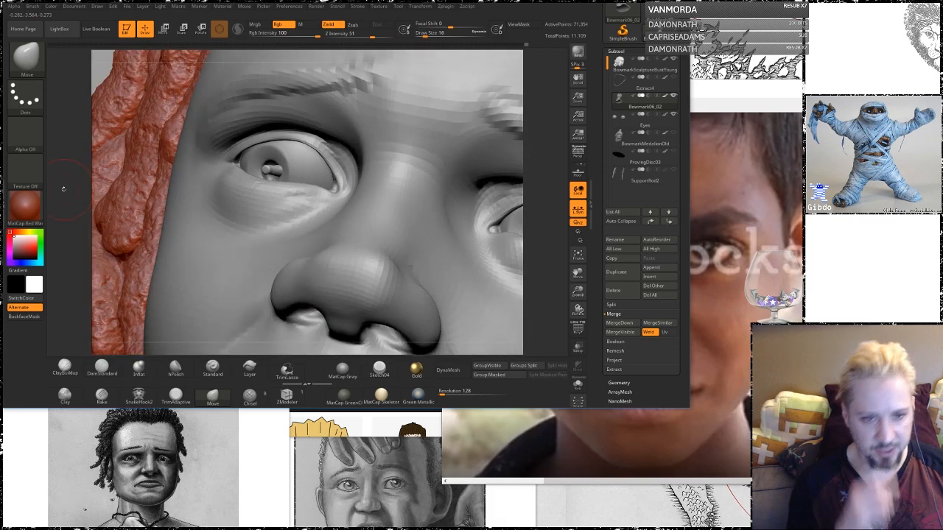
mouse_move(549, 107)
left_mouse_down()
mouse_move(542, 144)
mouse_move(509, 129)
mouse_move(536, 127)
mouse_move(521, 118)
mouse_move(217, 170)
left_mouse_up()
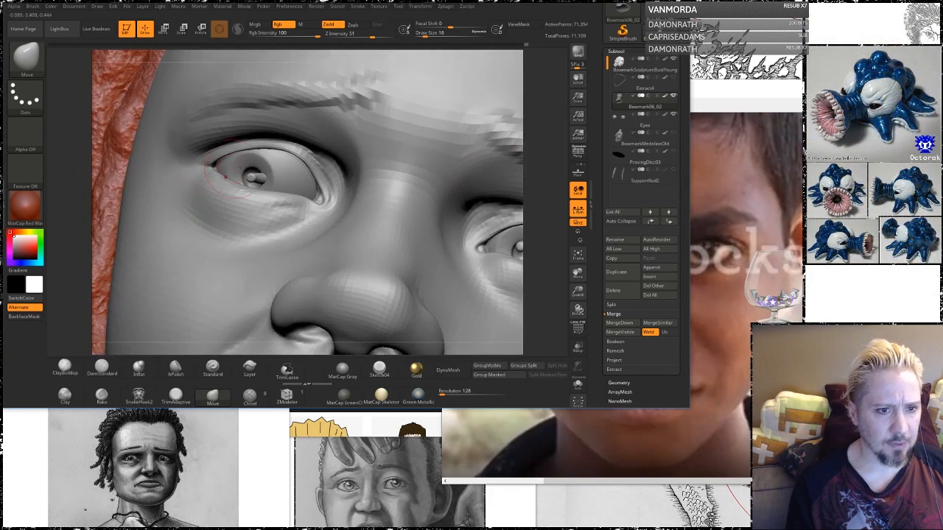
- Select the Eyes subtool and mask one eyeball so that only the other can be moved
left_click(302, 159, "alt")
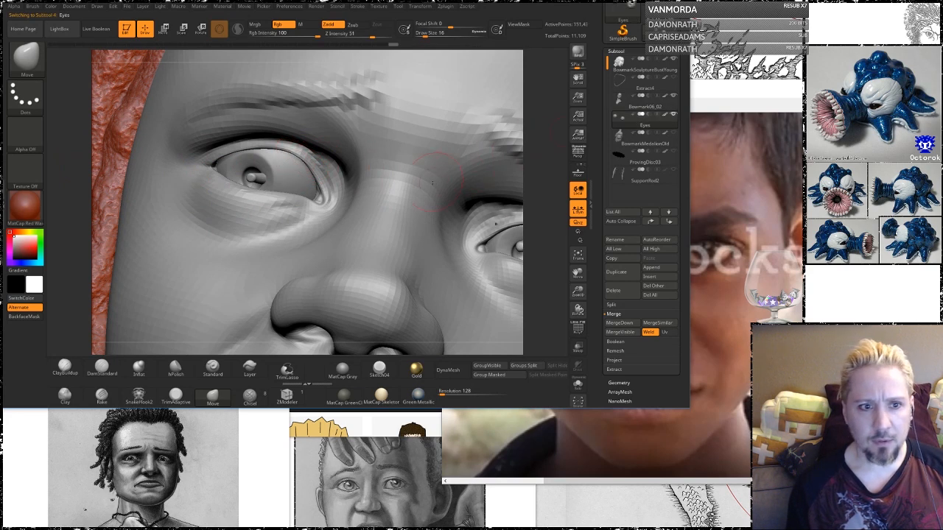
left_click_drag(547, 158, 438, 107, "alt")
left_click_drag(562, 90, 312, 302, "ctrl")
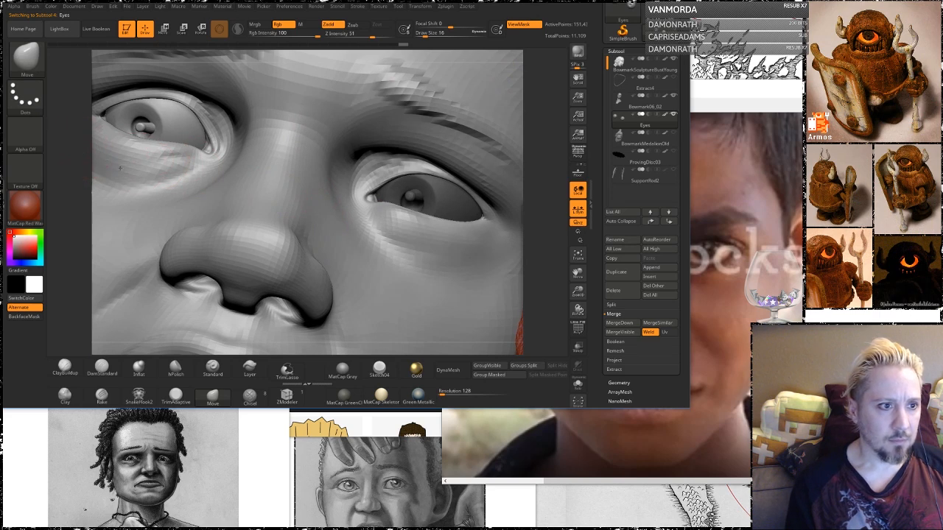
left_click_drag(50, 96, 138, 138, "alt")
left_click_drag(67, 126, 109, 190)
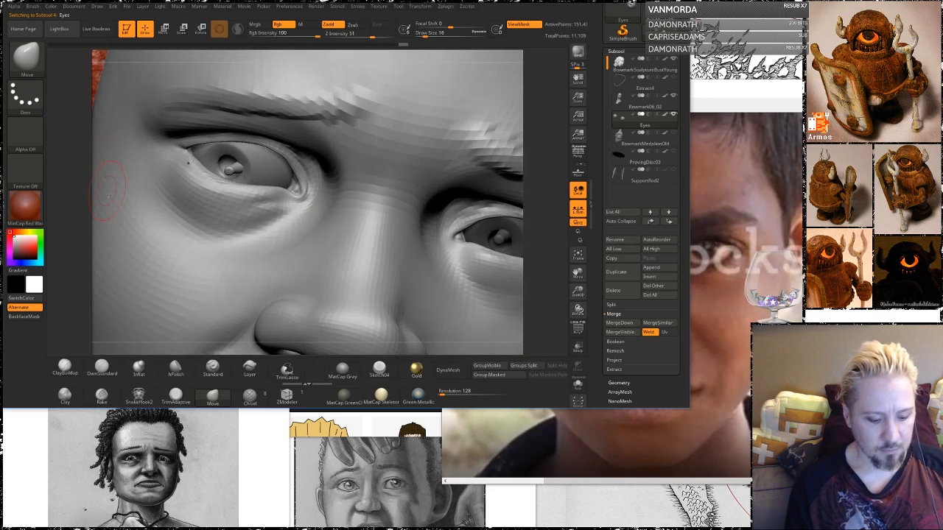
- Try shifting the unmasked eyeball slightly with the move gizmo, check it from below and above, and undo the move
key("w")
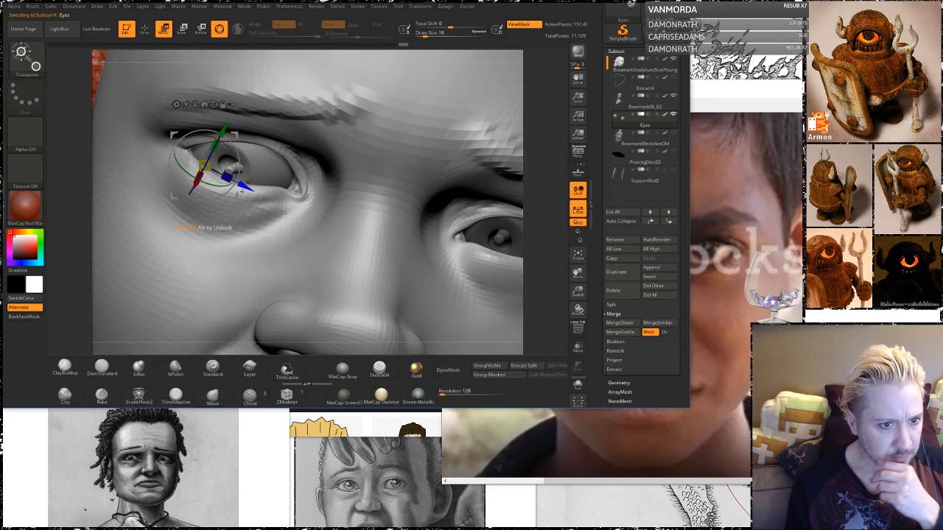
left_click_drag(246, 186, 251, 189)
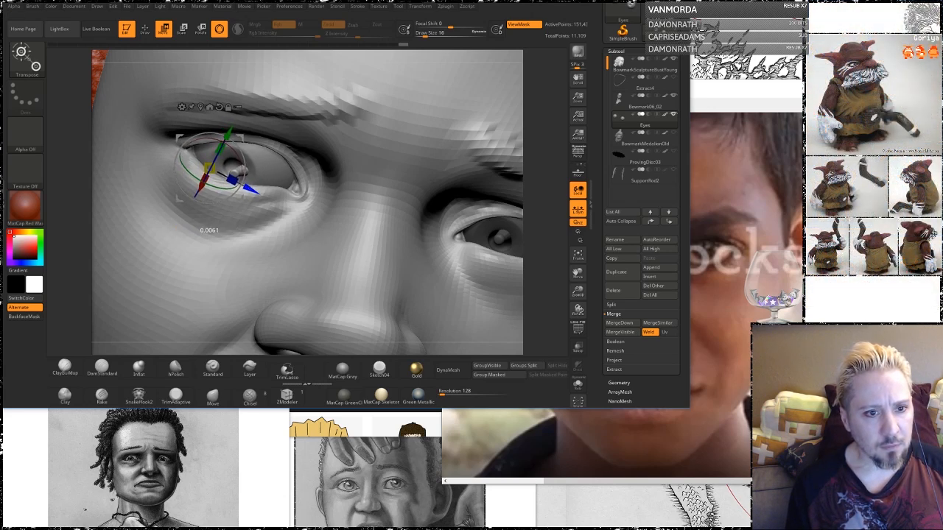
left_click_drag(556, 115, 522, 68)
right_click_drag(390, 143, 372, 154)
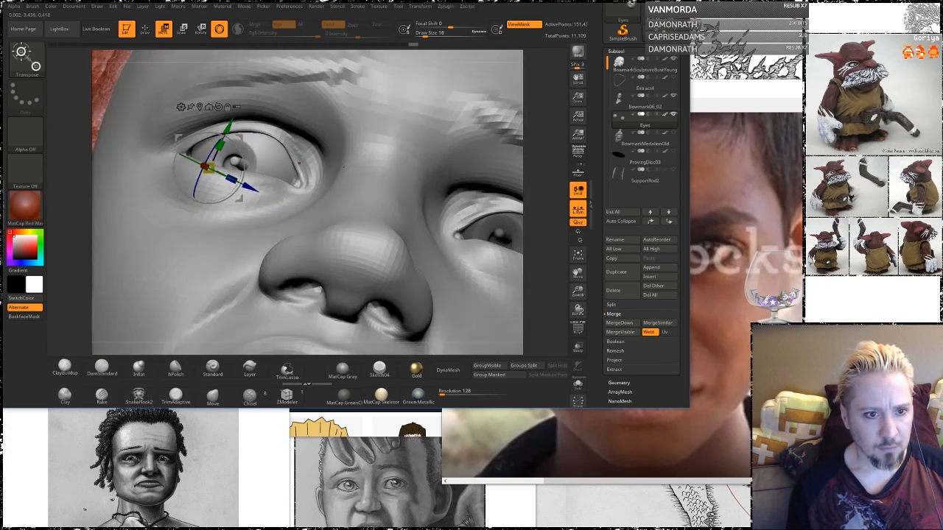
right_click_drag(245, 195, 248, 195)
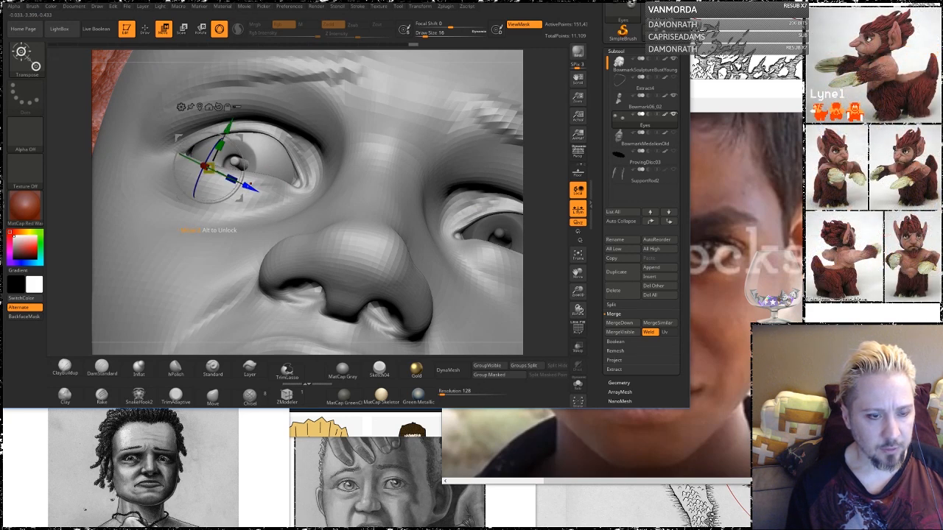
key("ctrl+z")
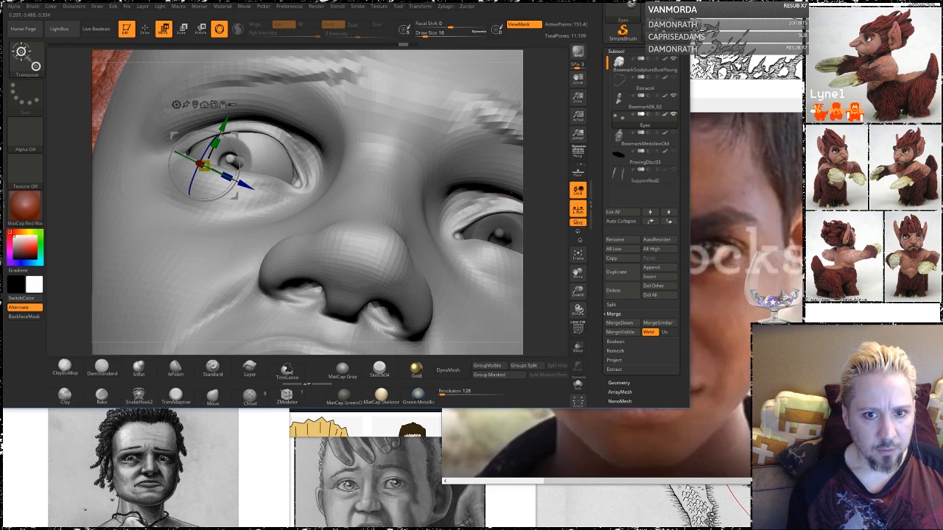
right_click_drag(535, 91, 536, 170)
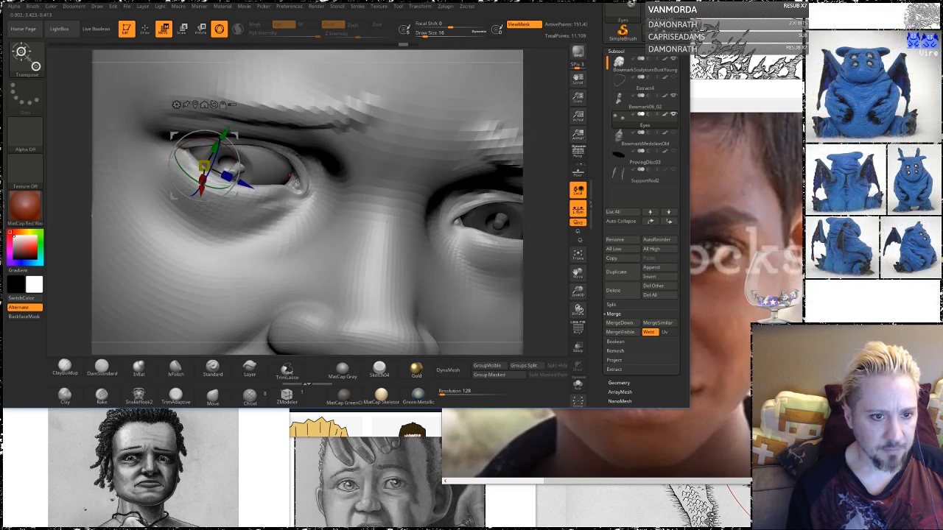
right_click_drag(541, 135, 522, 142)
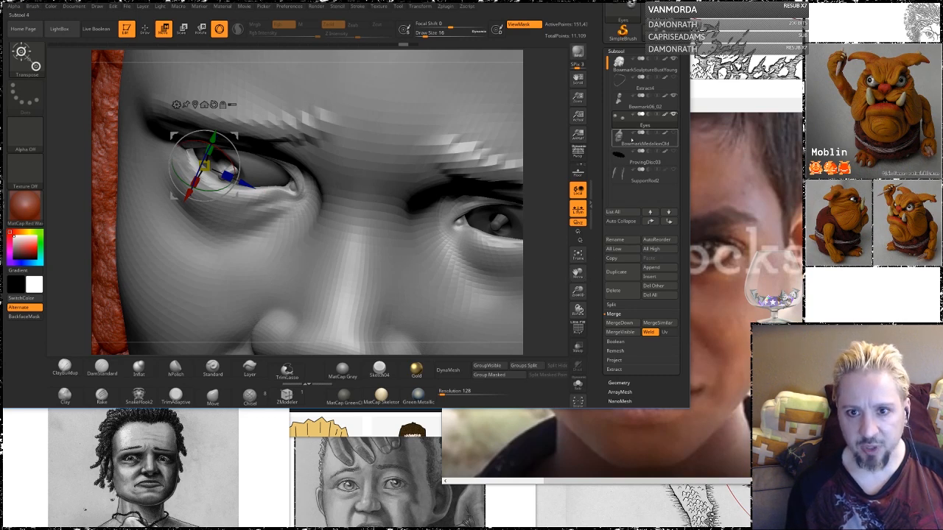
- Return to the Bowmark06_02 subtool and set the Move brush to draw size 120
left_click(625, 102)
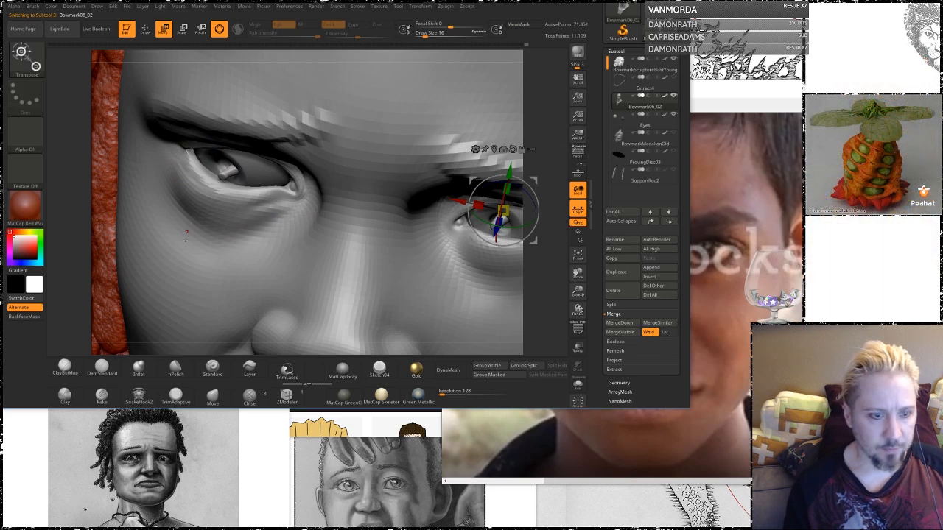
left_click(216, 397)
key("space")
left_click_drag(238, 212, 253, 211)
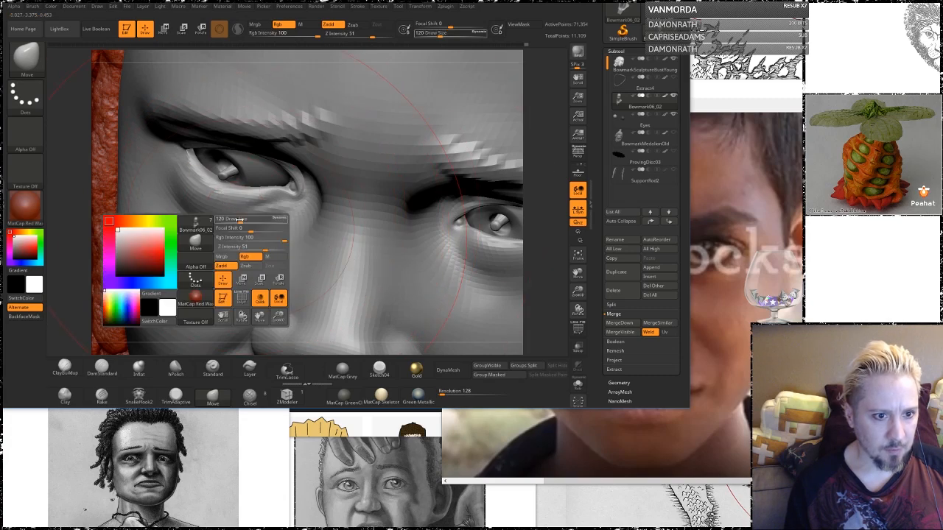
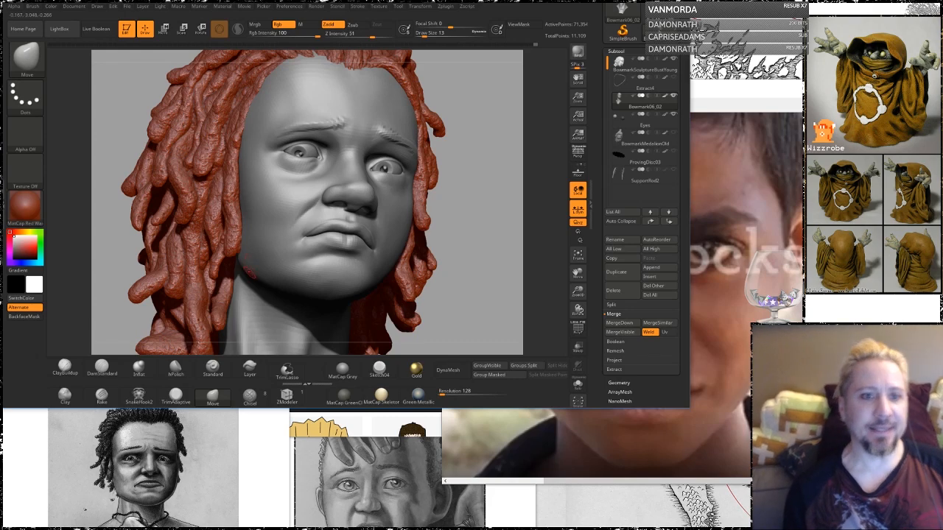
- Compare the sculpt with the full disturbed Bowmark drawing, and put the reference back below the canvas
left_click(251, 457)
left_click_drag(207, 388, 209, 175)
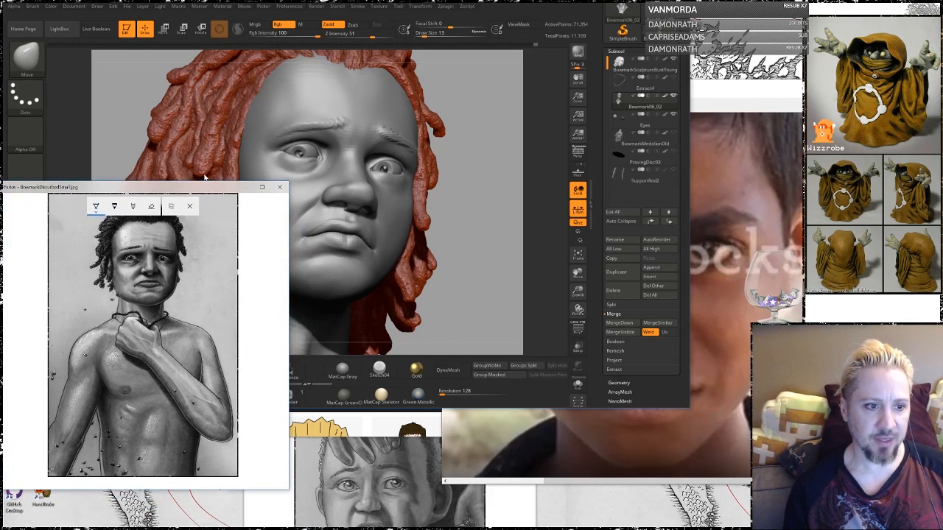
mouse_move(212, 187)
left_mouse_down()
mouse_move(223, 322)
mouse_move(204, 407)
left_mouse_up()
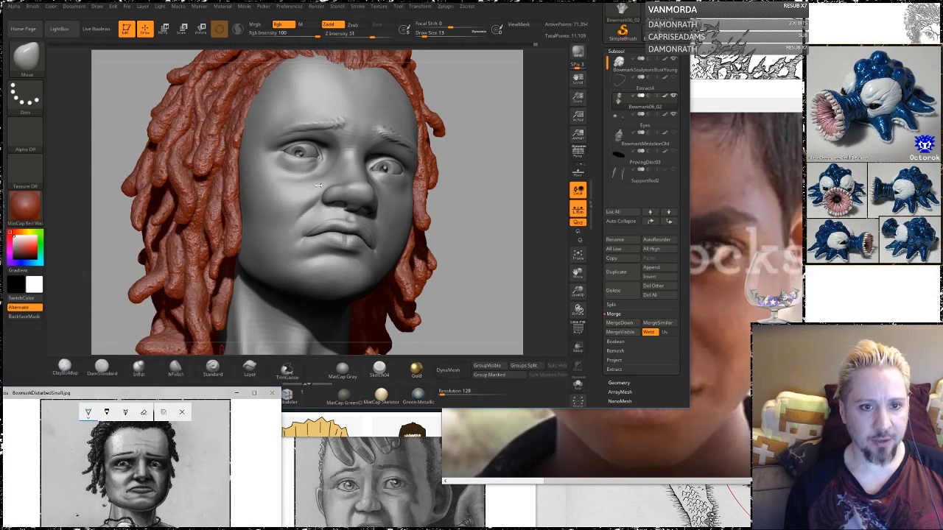
- Subdivide the Bowmark06_02 head mesh once
left_click(483, 144)
mouse_move(474, 179)
left_mouse_down()
mouse_move(454, 200)
mouse_move(478, 189)
mouse_move(488, 217)
mouse_move(510, 235)
left_mouse_up()
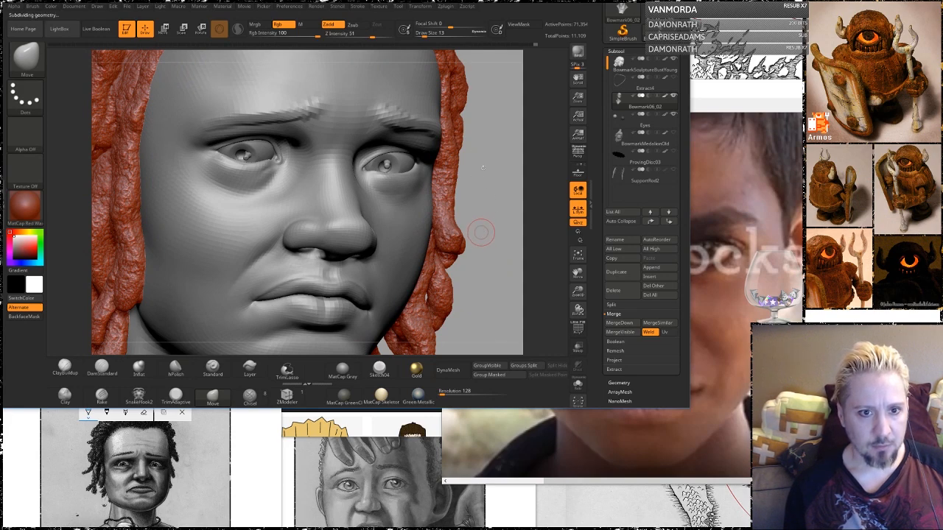
mouse_move(502, 218)
left_mouse_down()
mouse_move(520, 231)
mouse_move(538, 227)
mouse_move(506, 169)
mouse_move(503, 230)
left_mouse_up()
- Smooth the rough eyebrow strokes into the forehead and remove the crease running down the cheek below the eye
key("space")
left_click_drag(303, 165, 309, 167)
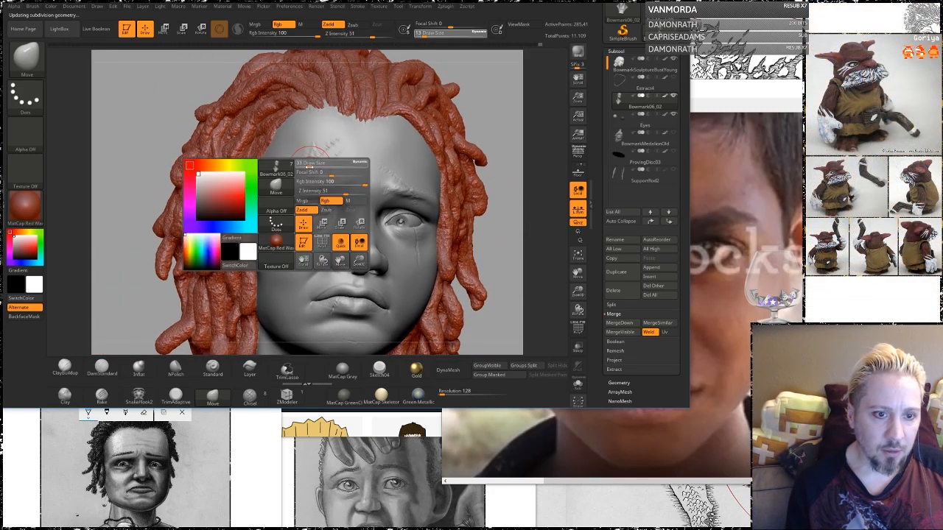
key("shift")
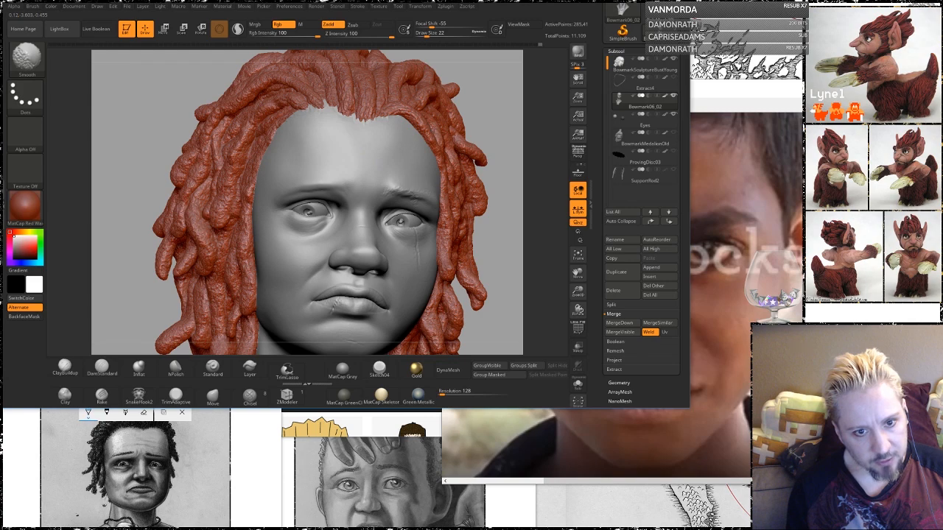
mouse_move(506, 196)
left_mouse_down("alt")
mouse_move(483, 152)
mouse_move(501, 187)
mouse_move(458, 188)
left_mouse_up("alt")
left_click_drag(410, 210, 407, 198, "shift")
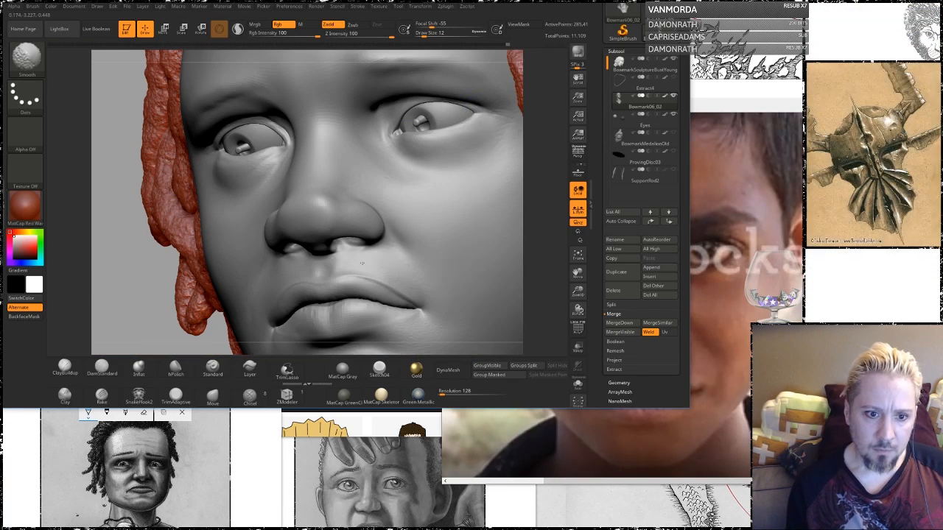
- Isolate the head without the hair and smooth the bumps on its temple and side at draw size 29
left_click(578, 348)
left_click(580, 366)
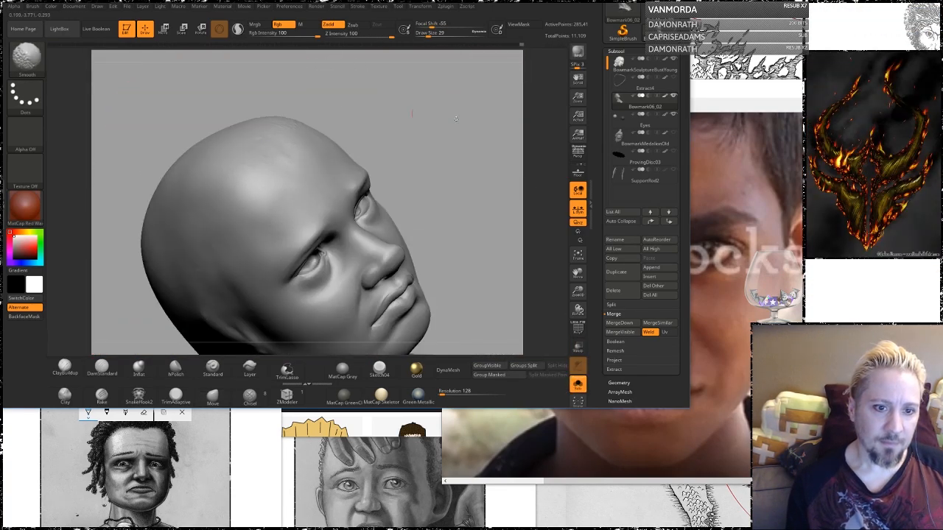
mouse_move(456, 119)
left_mouse_down()
mouse_move(383, 111)
mouse_move(353, 88)
left_mouse_up()
left_click_drag(457, 80, 473, 103)
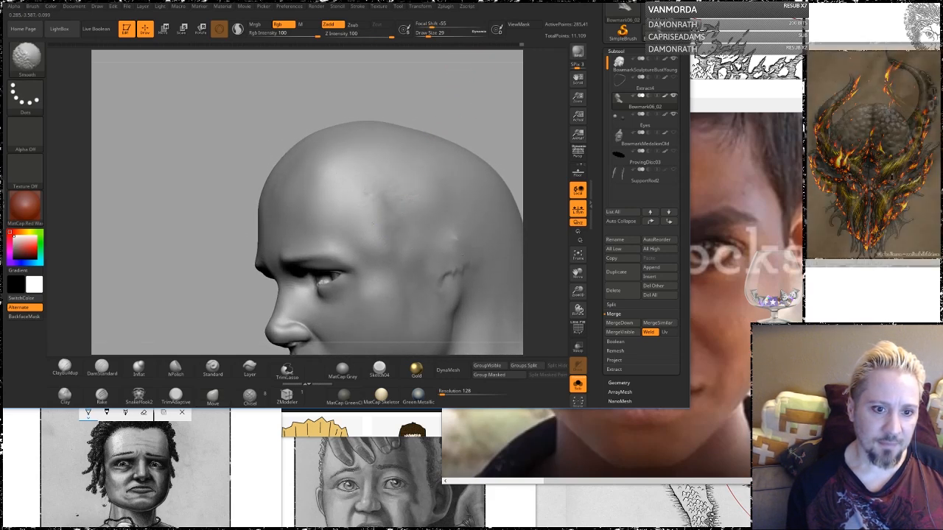
mouse_move(479, 110)
left_mouse_down()
mouse_move(501, 122)
mouse_move(505, 113)
mouse_move(503, 126)
mouse_move(479, 119)
mouse_move(478, 132)
mouse_move(522, 111)
mouse_move(475, 128)
mouse_move(489, 98)
mouse_move(497, 252)
left_mouse_up()
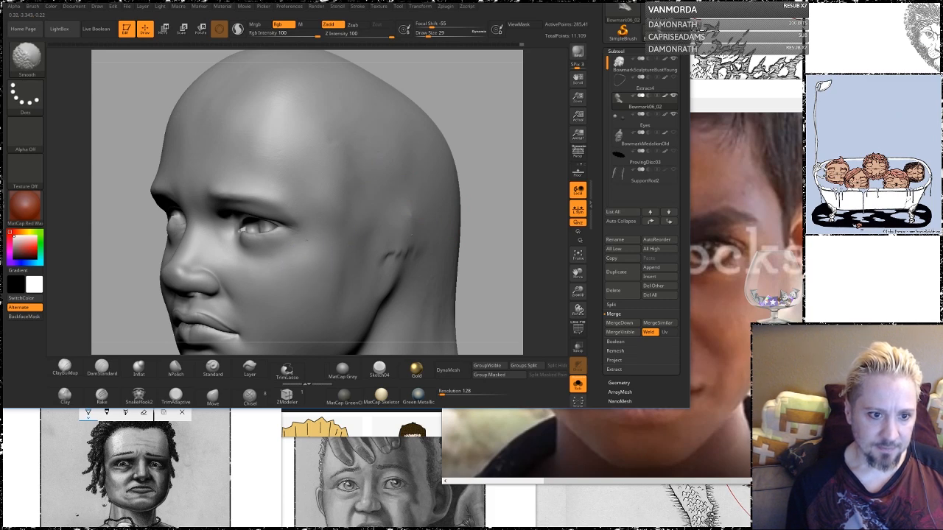
- Smooth the skin around the outer eye, upper cheek and temple of the isolated head
left_click_drag(307, 234, 305, 227, "shift")
left_click_drag(470, 116, 492, 114)
left_click_drag(300, 237, 300, 212, "shift")
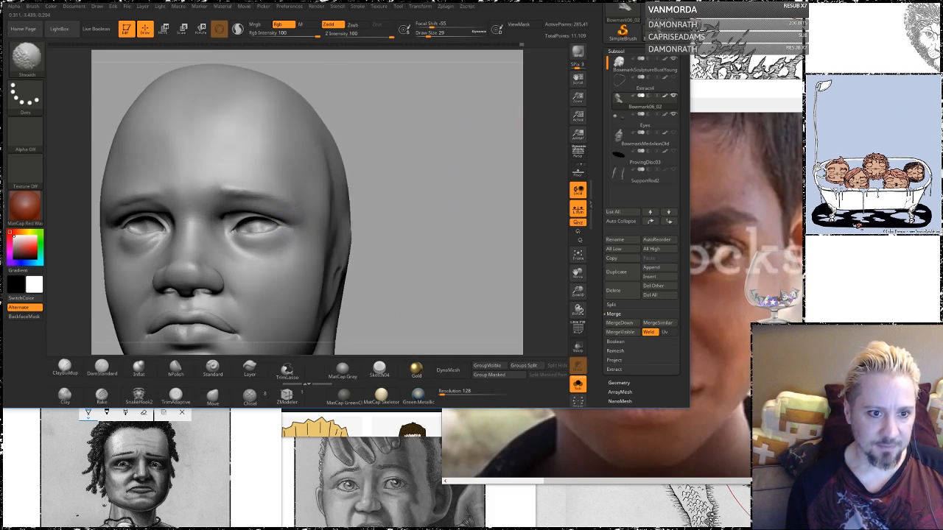
left_click_drag(449, 196, 509, 188, "alt")
left_click_drag(492, 156, 499, 107)
left_click_drag(503, 174, 526, 136, "alt")
left_click_drag(469, 172, 501, 239, "alt")
key("shift")
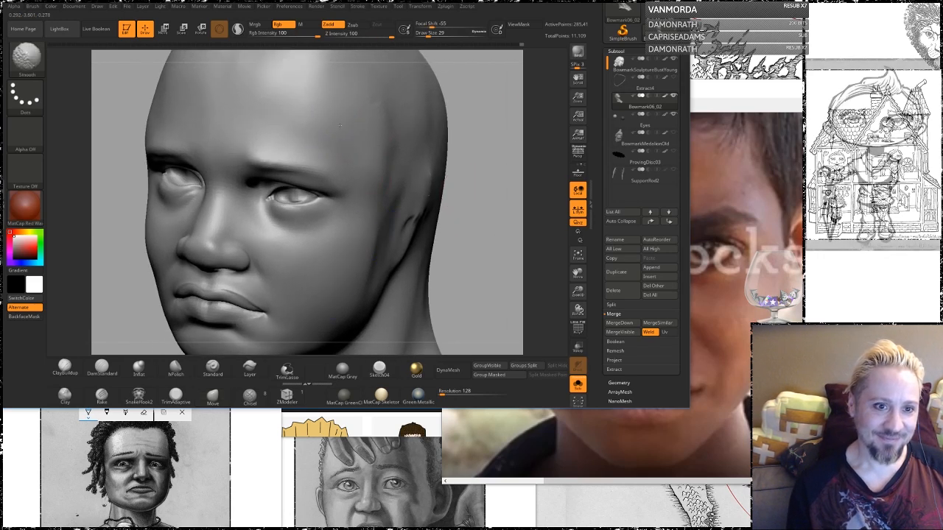
- Smooth the uneven surface on the side of the neck below the ear area
left_click_drag(475, 139, 461, 238)
mouse_move(548, 263)
left_mouse_down("alt")
mouse_move(542, 214)
mouse_move(433, 164)
left_mouse_up("alt")
mouse_move(413, 214)
left_mouse_down()
mouse_move(438, 156)
mouse_move(415, 189)
mouse_move(431, 246)
mouse_move(417, 211)
left_mouse_up()
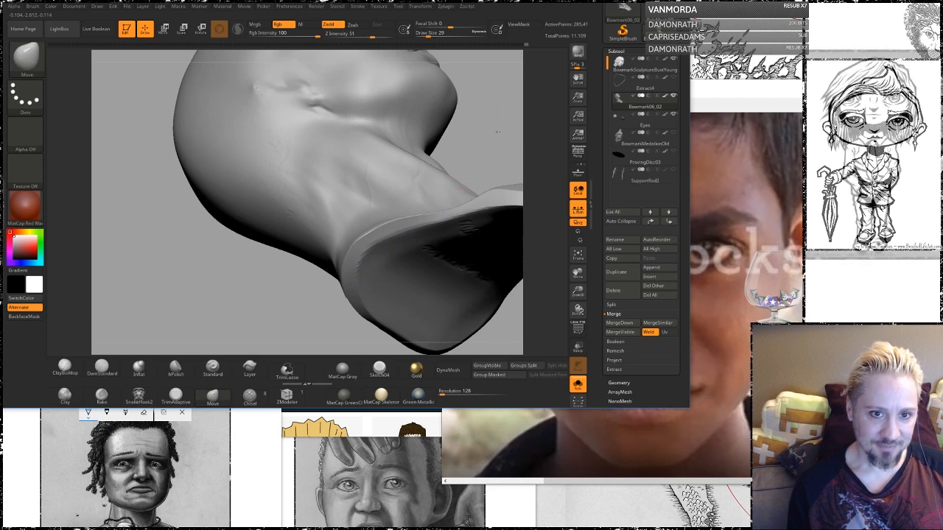
left_click_drag(493, 143, 445, 139)
left_click_drag(369, 128, 352, 160, "shift")
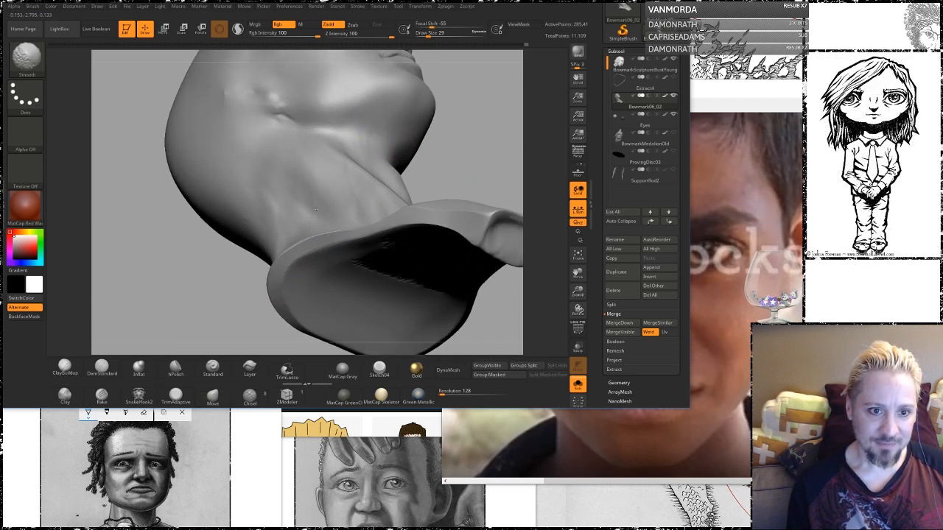
- Mask the whole head of the bust so that only the neck and shoulders are left unmasked
left_click_drag(454, 136, 403, 231)
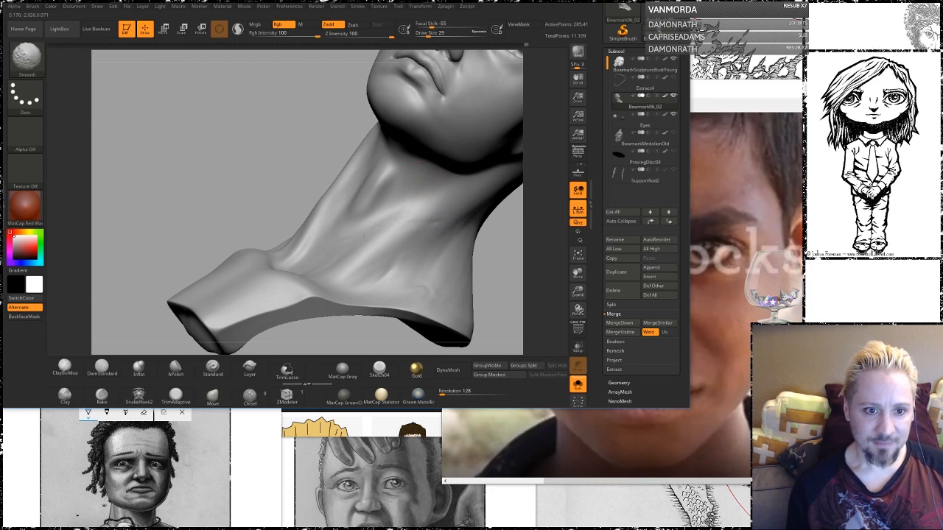
left_click_drag(235, 137, 309, 120)
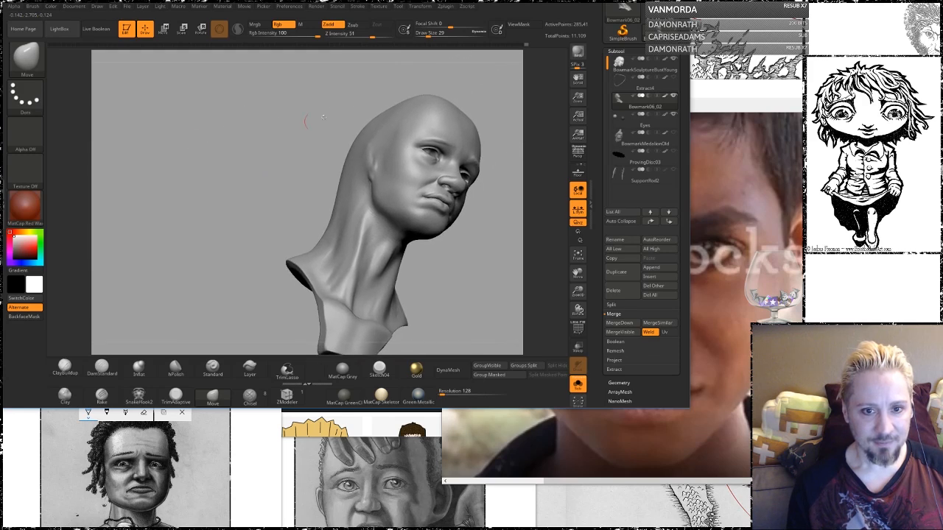
left_click_drag(493, 82, 476, 82)
mouse_move(482, 174)
left_mouse_down()
mouse_move(462, 168)
mouse_move(477, 169)
left_mouse_up()
mouse_move(479, 220)
left_mouse_down()
mouse_move(454, 217)
mouse_move(466, 201)
mouse_move(456, 227)
mouse_move(445, 193)
left_mouse_up()
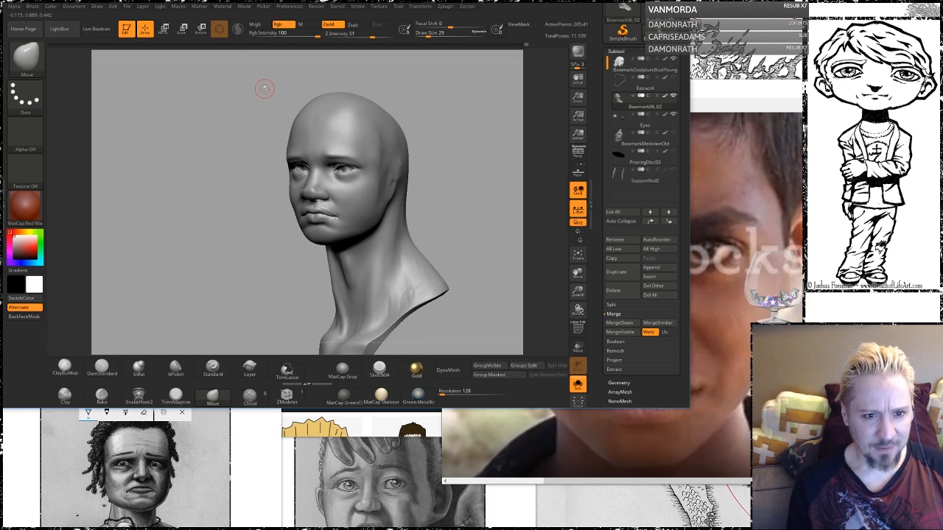
left_click_drag(466, 210, 460, 156, "alt")
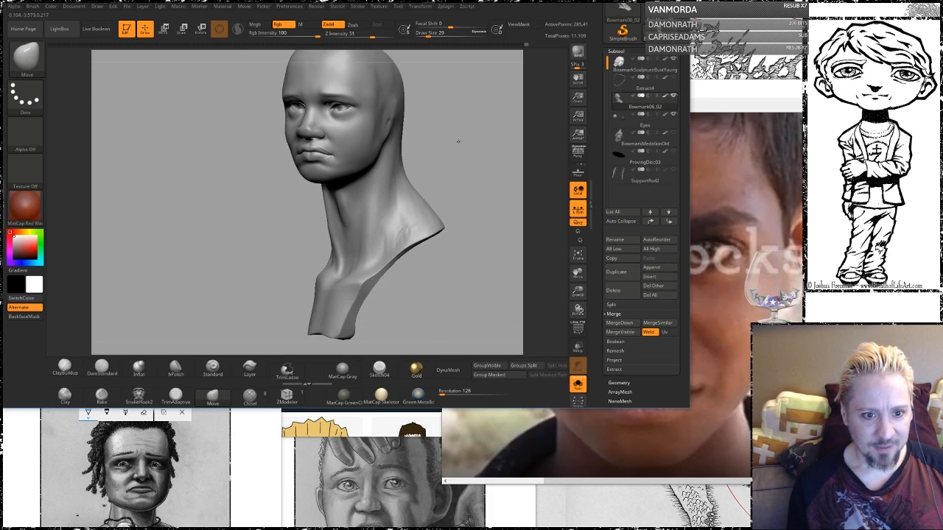
left_click_drag(453, 164, 453, 191, "alt")
left_click_drag(267, 107, 426, 222, "ctrl")
left_click(377, 239, "ctrl")
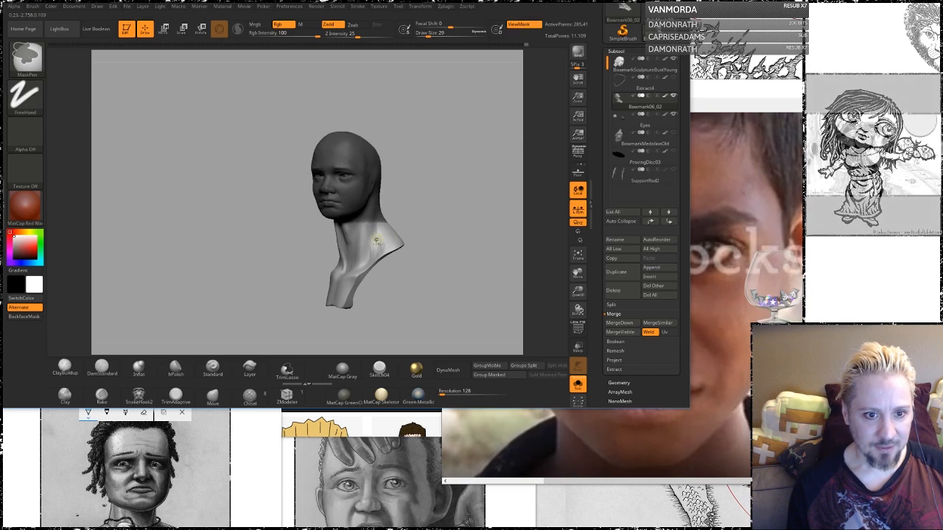
- Reshape the back of the neck with the Move brush at draw size 145 on a lower subdivision level
key("r")
key("q")
key("shift+d")
key("shift+d")
key("shift+d")
mouse_move(199, 258)
left_mouse_down()
mouse_move(262, 263)
mouse_move(257, 324)
left_mouse_up()
key("d")
key("d")
key("d")
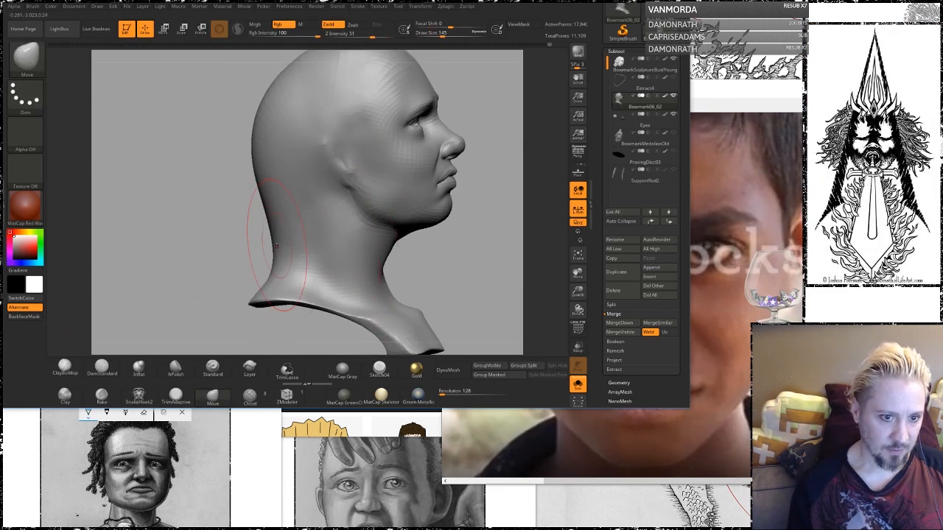
- Build up the ear on the side of the head with ClayBuildup on the lowest subdivision level
left_click_drag(479, 168, 430, 169)
left_click(65, 367)
left_click_drag(501, 152, 434, 152)
key("shift+d")
key("shift+d")
key("shift+d")
left_click_drag(412, 184, 508, 184)
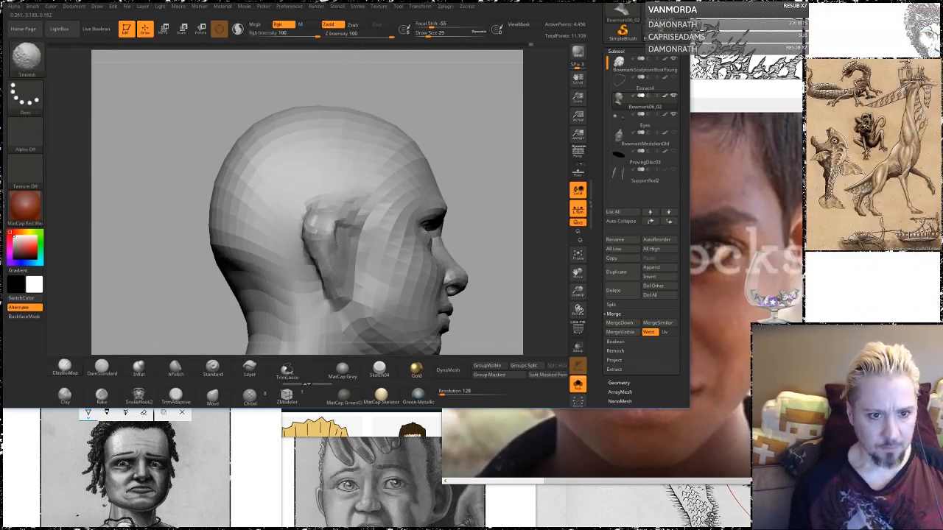
- Raise the subdivision by two levels and adjust the head's overall shape with a large Move brush, draw size 149
left_click_drag(486, 221, 441, 221)
key("space")
left_click_drag(227, 271, 223, 271)
key("d")
key("d")
mouse_move(457, 221)
left_mouse_down()
mouse_move(383, 220)
mouse_move(472, 221)
left_mouse_up()
key("space")
left_click_drag(151, 177, 147, 177)
left_click_drag(217, 105, 221, 110, "shift")
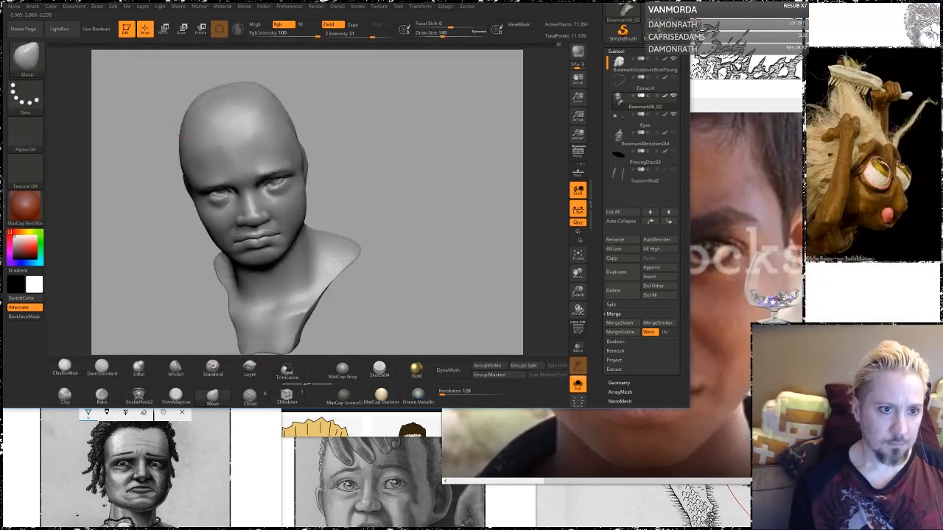
- Go up to the next subdivision level and smooth the rough strokes on the forehead above the brows at draw size 7
left_click_drag(472, 221, 413, 221)
mouse_move(494, 105)
left_mouse_down()
mouse_move(446, 105)
mouse_move(508, 111)
left_mouse_up()
key("d")
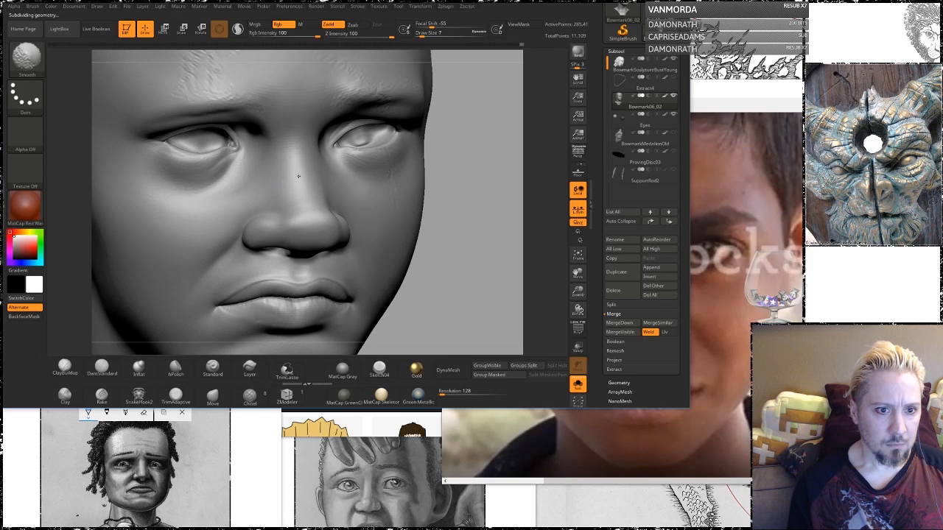
left_click_drag(477, 242, 412, 240)
left_click_drag(398, 160, 395, 163, "shift")
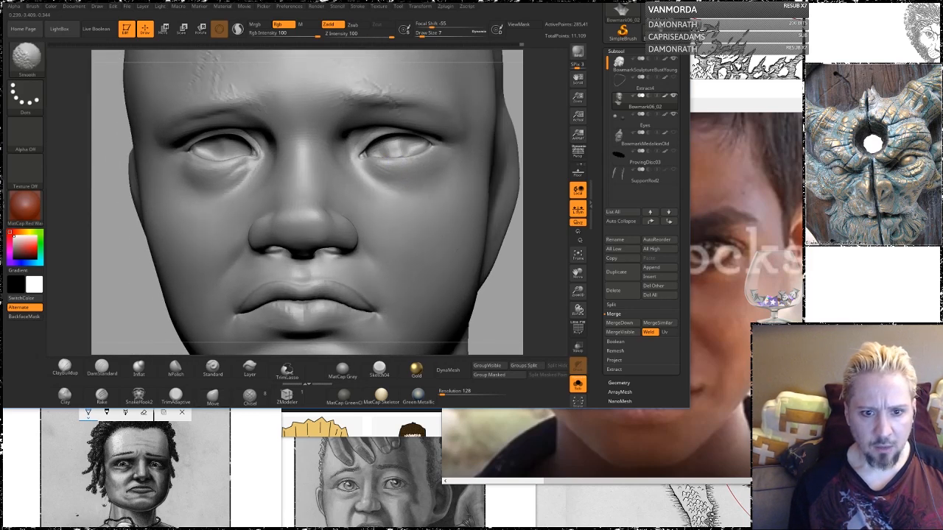
left_click_drag(526, 127, 510, 192, "alt")
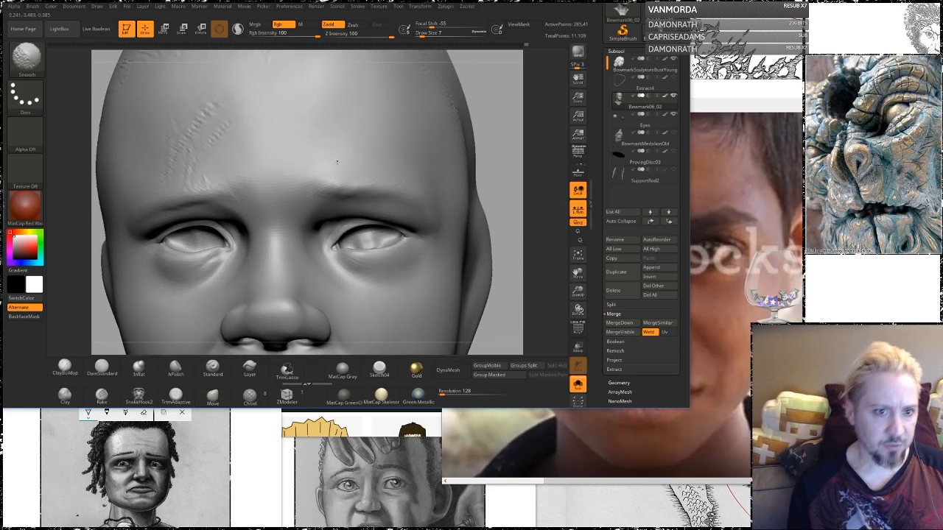
left_click_drag(99, 70, 300, 195)
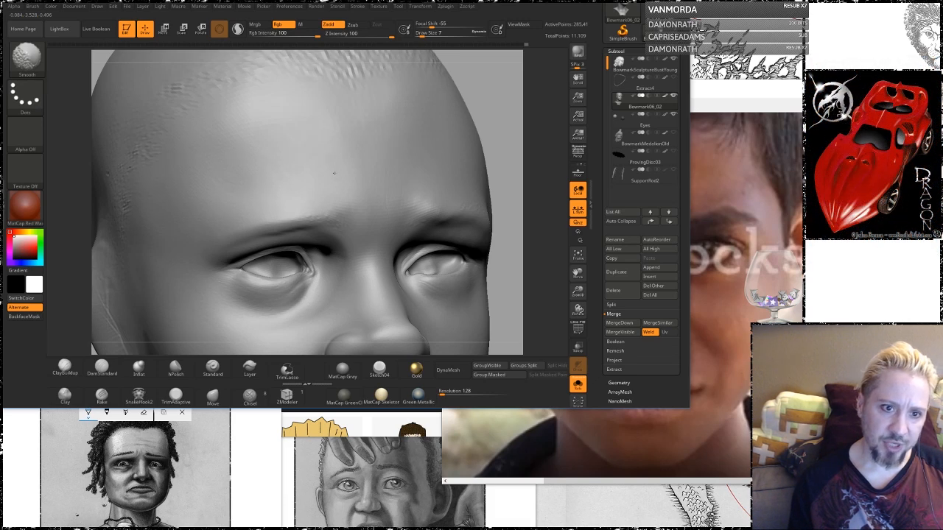
key("f")
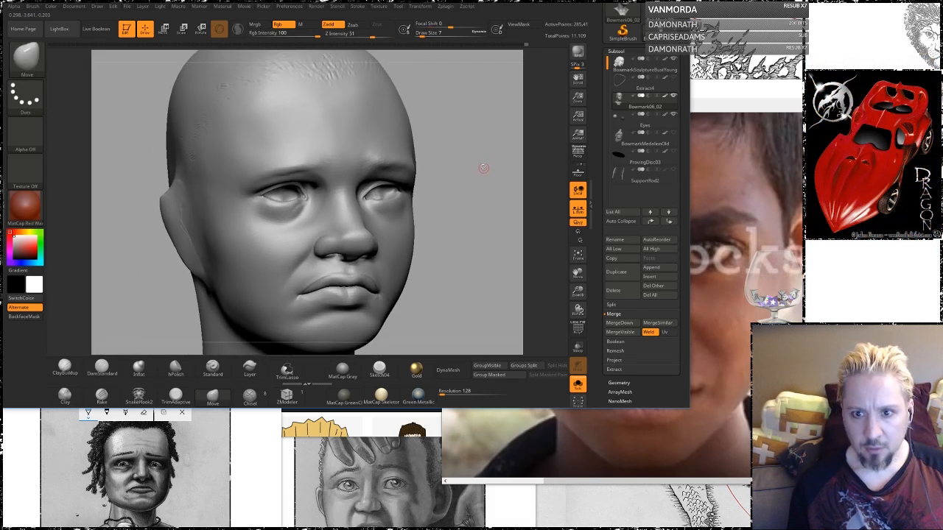
- Switch to subdivision level 6 and smooth the scratches off the forehead at draw size 27
key("d")
key("d")
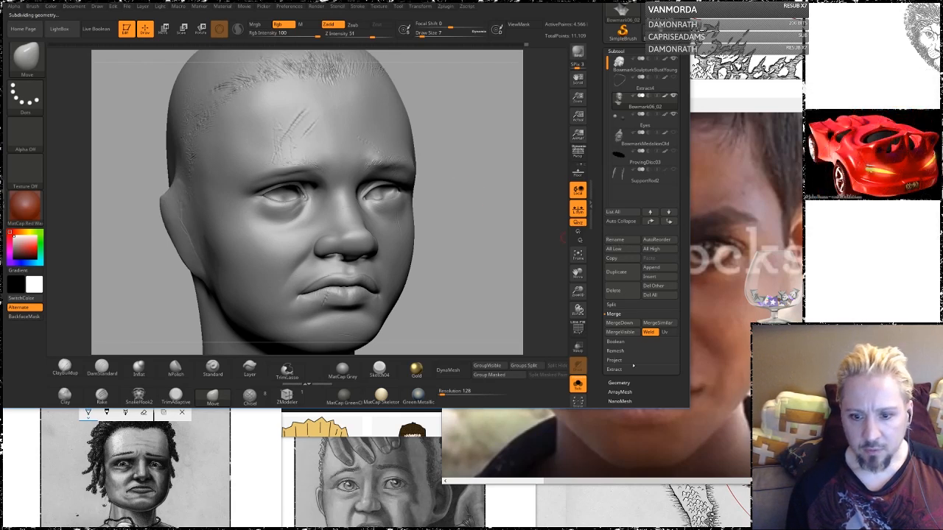
left_click(619, 383)
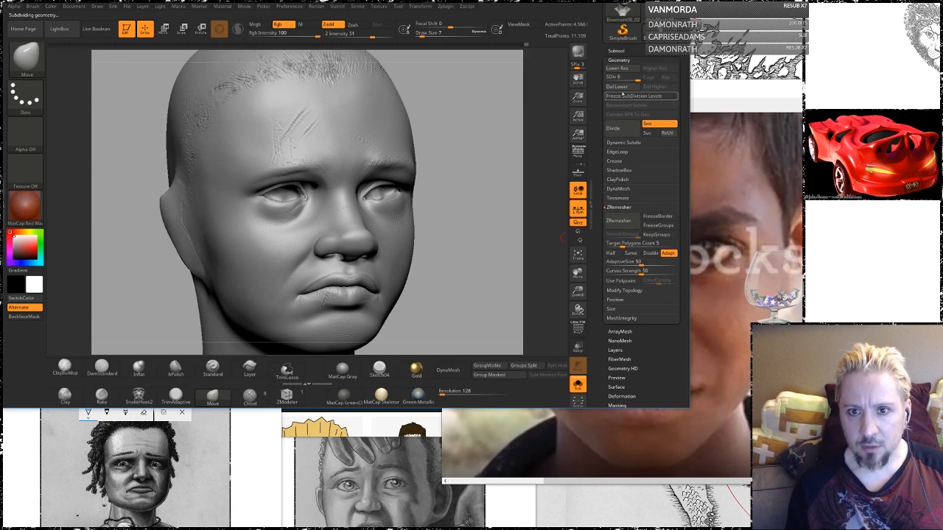
left_click_drag(457, 244, 471, 274)
key("space")
left_click_drag(278, 147, 285, 148)
left_click_drag(308, 111, 311, 104, "shift")
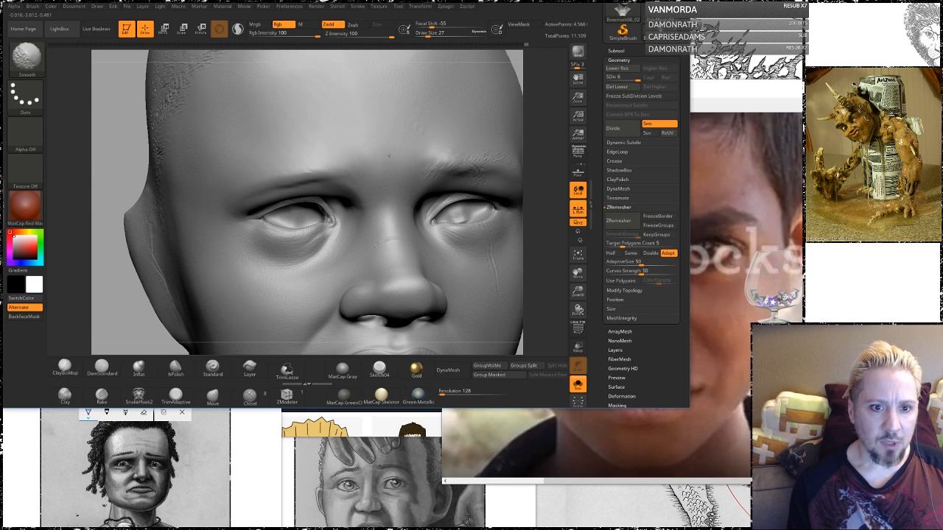
- Smooth away the crease running from the lower eyelid down the cheek
mouse_move(551, 172)
left_mouse_down()
mouse_move(507, 164)
mouse_move(483, 103)
left_mouse_up()
key("shift")
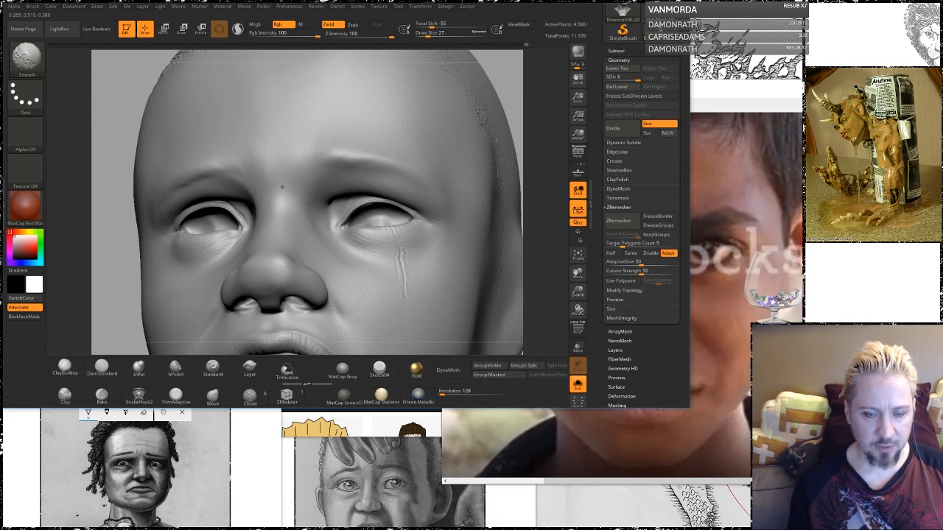
key("shift")
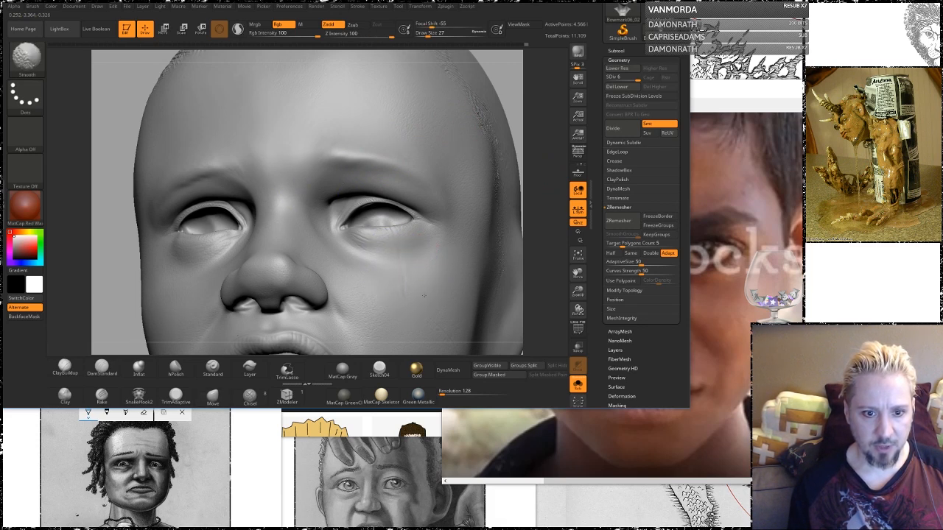
- Smooth the leftover hair-like texture along the temple and the upper forehead hairline
mouse_move(547, 218)
left_mouse_down()
mouse_move(484, 169)
mouse_move(451, 178)
left_mouse_up()
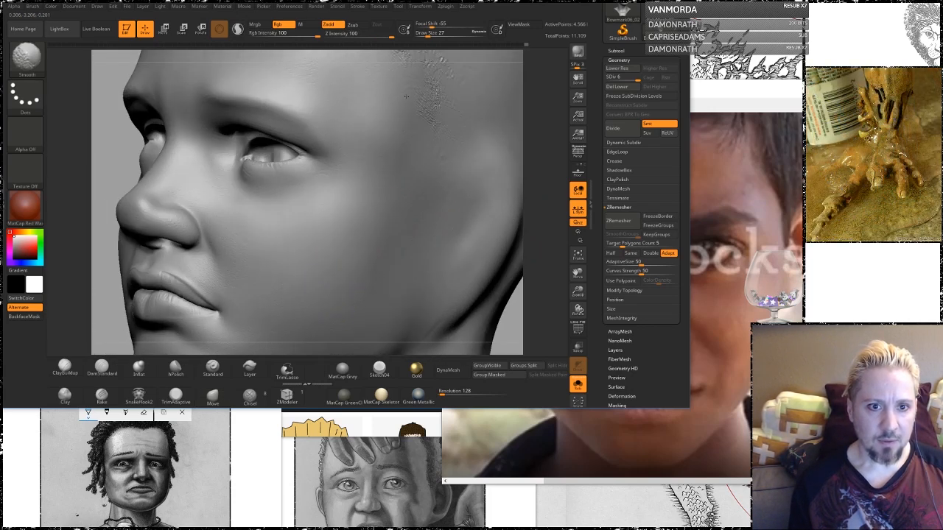
left_click_drag(550, 99, 548, 204, "alt")
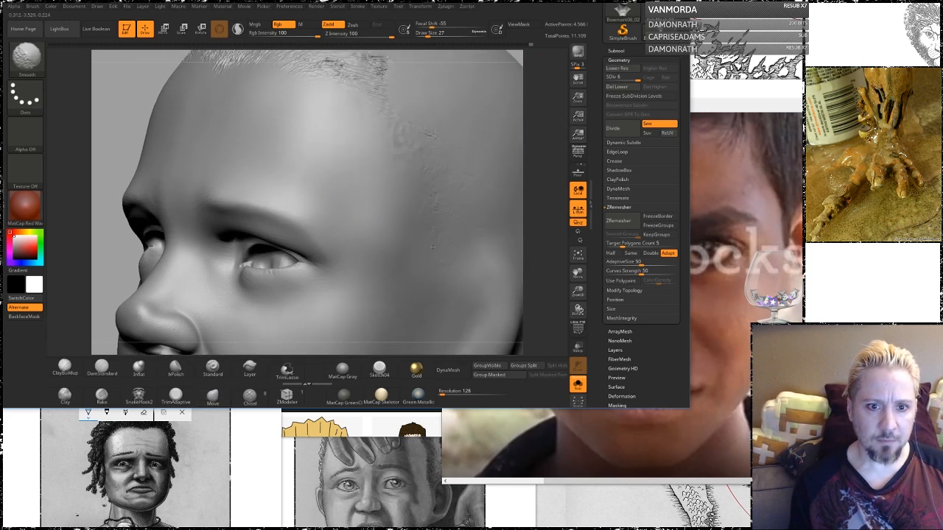
mouse_move(120, 126)
left_mouse_down()
mouse_move(142, 156)
mouse_move(203, 151)
mouse_move(235, 117)
left_mouse_up()
mouse_move(364, 135)
left_mouse_down("shift")
mouse_move(209, 141)
mouse_move(351, 113)
left_mouse_up("shift")
left_click_drag(209, 77, 300, 87, "shift")
left_click_drag(490, 95, 593, 108, "alt")
left_click_drag(290, 78, 267, 132, "shift")
mouse_move(471, 191)
left_mouse_down("alt")
mouse_move(437, 130)
mouse_move(457, 192)
mouse_move(442, 184)
left_mouse_up("alt")
mouse_move(471, 147)
left_mouse_down("alt")
mouse_move(444, 214)
mouse_move(457, 140)
left_mouse_up("alt")
left_click_drag(471, 191, 494, 235)
left_click_drag(494, 89, 402, 191)
left_click_drag(469, 112, 409, 174)
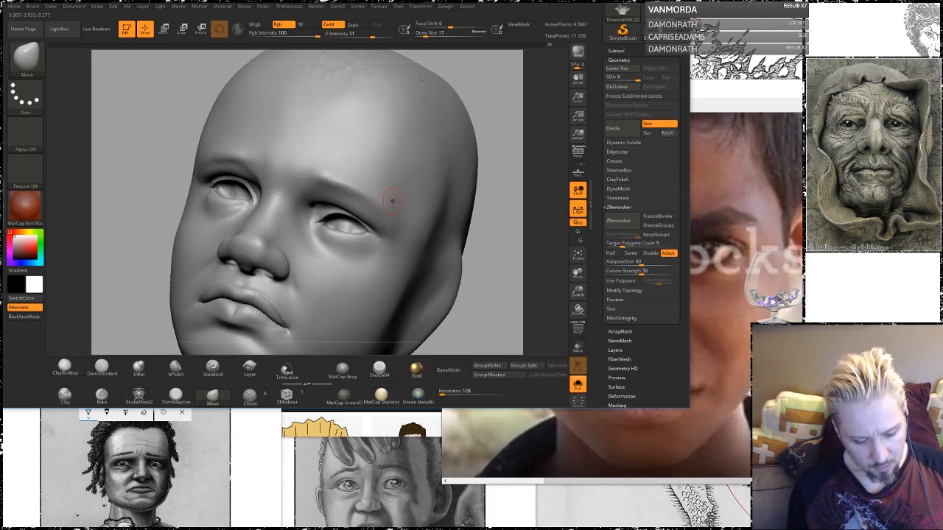
- Drop to subdivision level 5 and smooth the rough marks on the lower lip at draw size 7
key("shift+d")
mouse_move(503, 221)
left_mouse_down("alt")
mouse_move(505, 199)
mouse_move(466, 160)
left_mouse_up("alt")
mouse_move(508, 209)
left_mouse_down()
mouse_move(469, 215)
mouse_move(468, 205)
mouse_move(472, 237)
mouse_move(436, 268)
left_mouse_up()
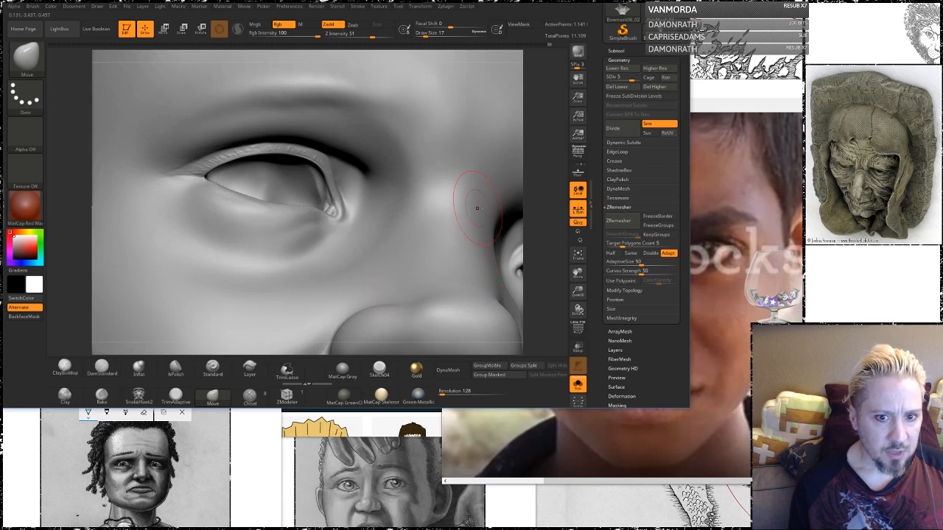
left_click_drag(545, 243, 501, 170, "alt")
mouse_move(395, 234)
left_mouse_down()
mouse_move(552, 300)
mouse_move(510, 231)
mouse_move(513, 211)
left_mouse_up()
key("space")
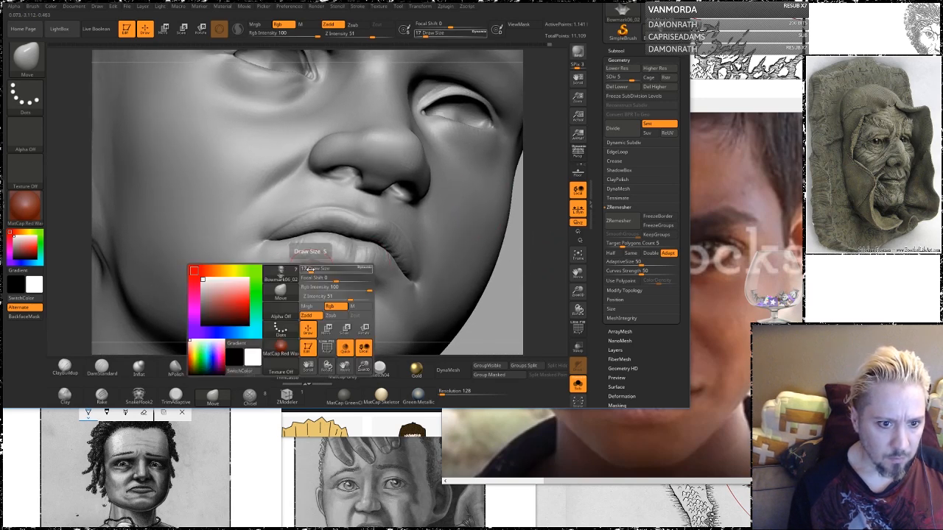
key("shift")
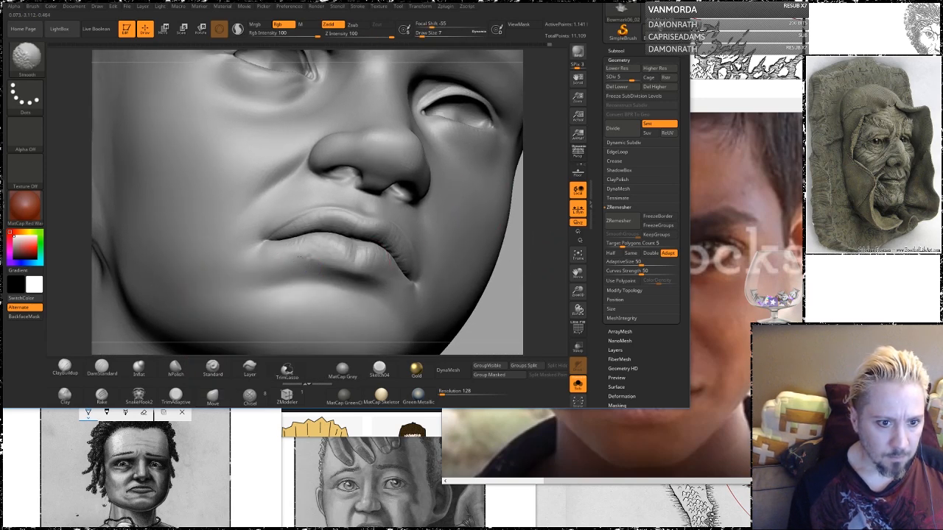
left_click_drag(312, 286, 318, 257)
key("shift")
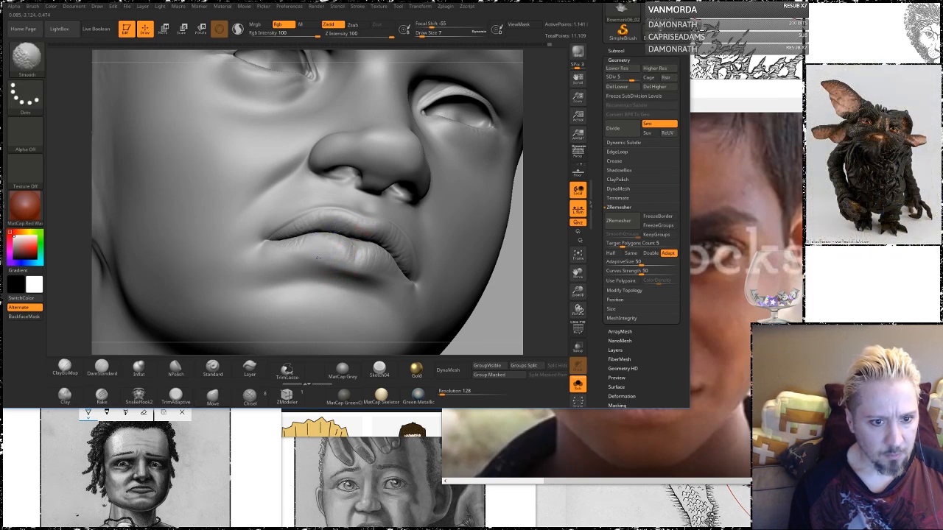
- Drop to subdivision level 4 and carve a short crease below one mouth corner with DamStandard at draw size 20
right_click_drag(386, 284, 438, 289)
mouse_move(490, 264)
right_mouse_down()
mouse_move(530, 223)
mouse_move(537, 158)
right_mouse_up()
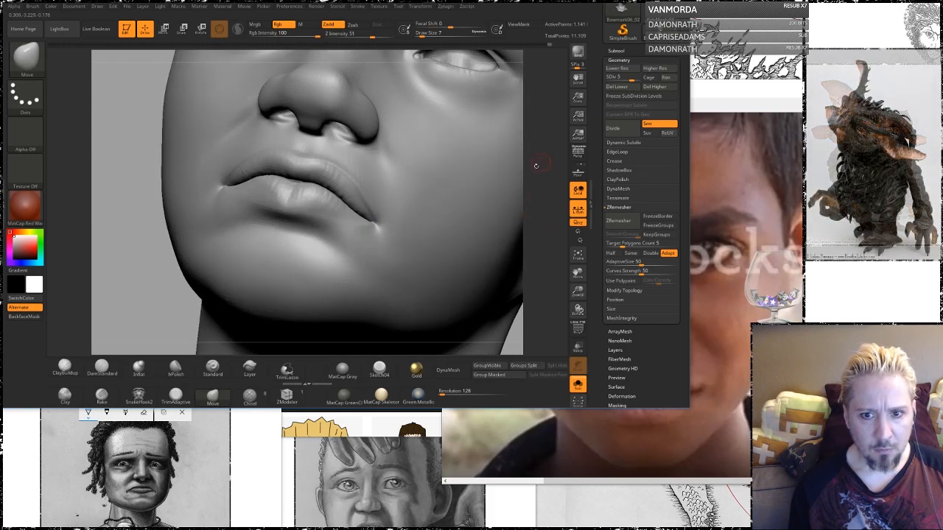
key("shift+d")
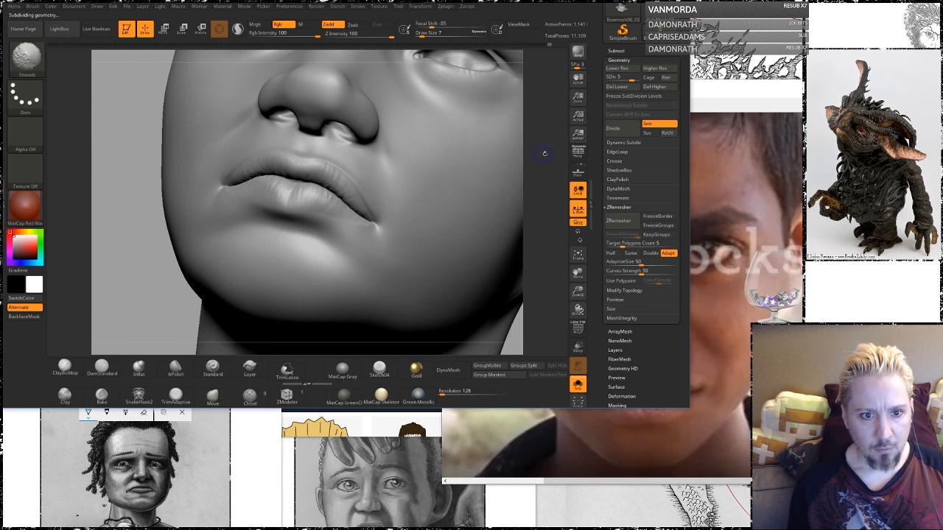
mouse_move(545, 168)
right_mouse_down()
mouse_move(526, 181)
mouse_move(527, 213)
mouse_move(491, 264)
mouse_move(405, 278)
right_mouse_up()
key("ctrl+z")
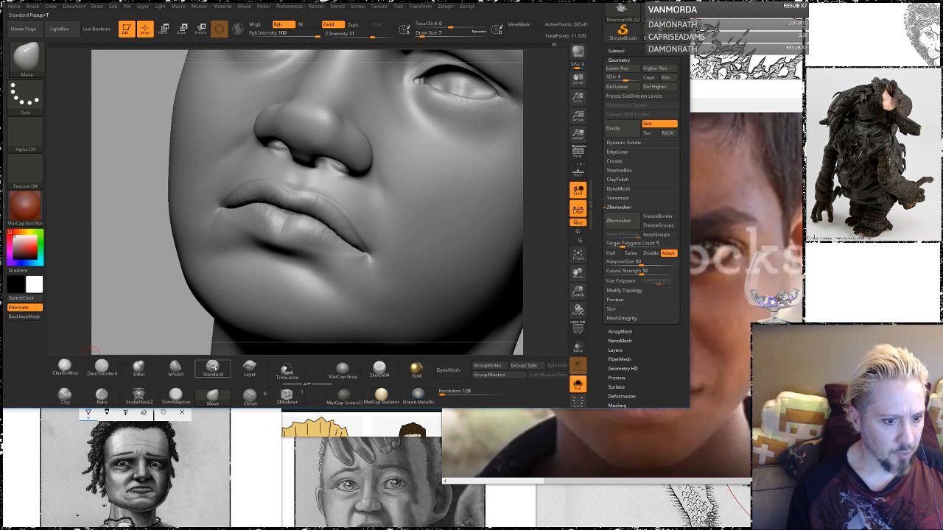
left_click(102, 368)
key("space")
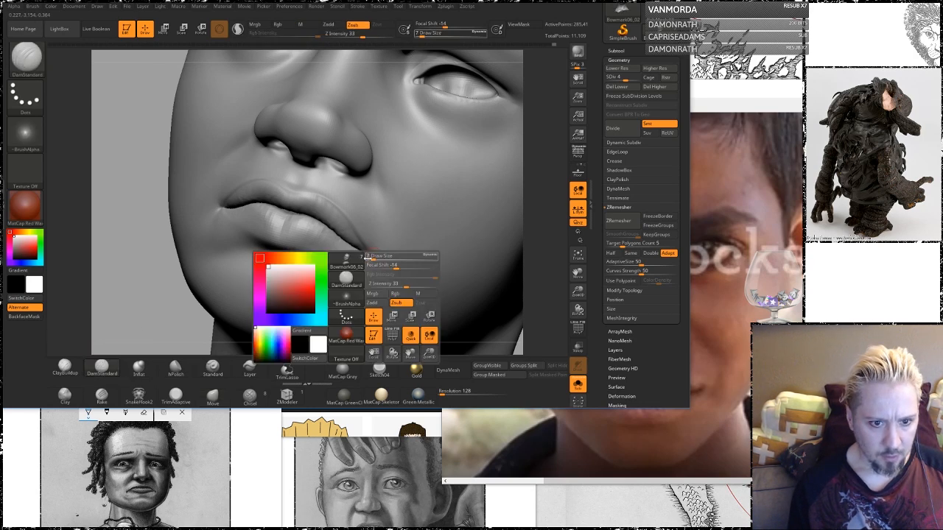
left_click_drag(374, 257, 378, 258)
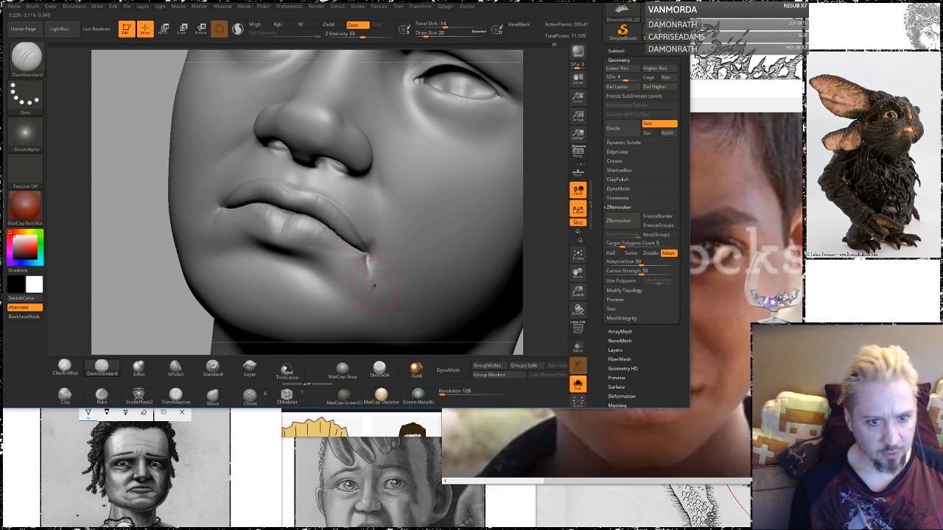
key("shift")
- Shape a matching crease at the opposite mouth corner and soften it into the cheek
left_click_drag(545, 221, 541, 183)
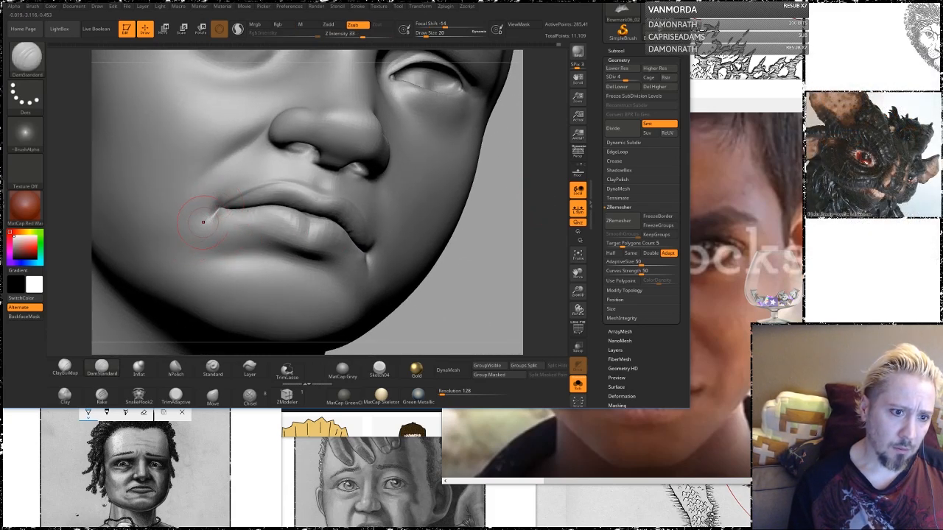
left_click_drag(214, 220, 194, 233, "shift")
mouse_move(483, 226)
left_mouse_down("alt")
mouse_move(472, 263)
mouse_move(467, 217)
mouse_move(446, 211)
left_mouse_up("alt")
mouse_move(383, 210)
left_mouse_down()
mouse_move(478, 210)
mouse_move(467, 271)
left_mouse_up()
- Turn off Solo mode to show the hair again and check the mouth-corner creases from the front and below
left_click(577, 384)
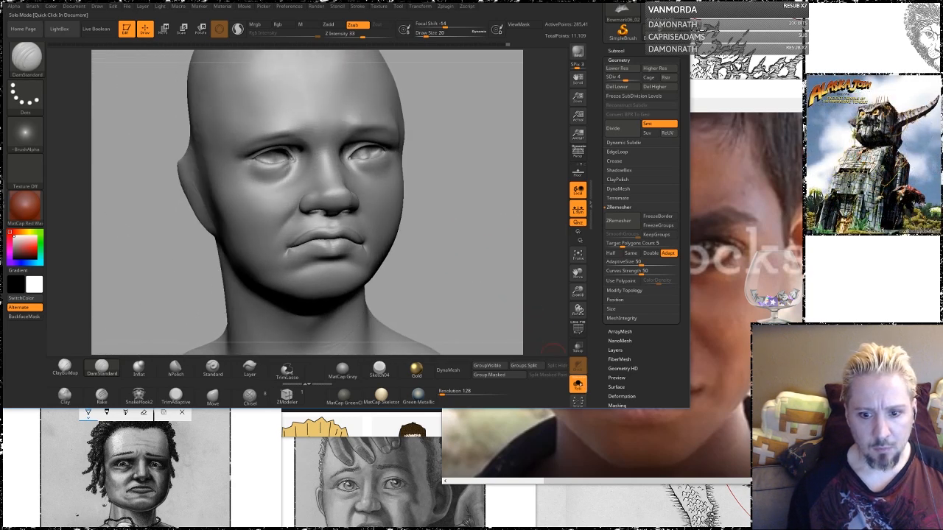
left_click_drag(493, 257, 507, 45)
mouse_move(472, 229)
left_mouse_down()
mouse_move(508, 267)
mouse_move(532, 379)
left_mouse_up()
left_click_drag(542, 271, 502, 267)
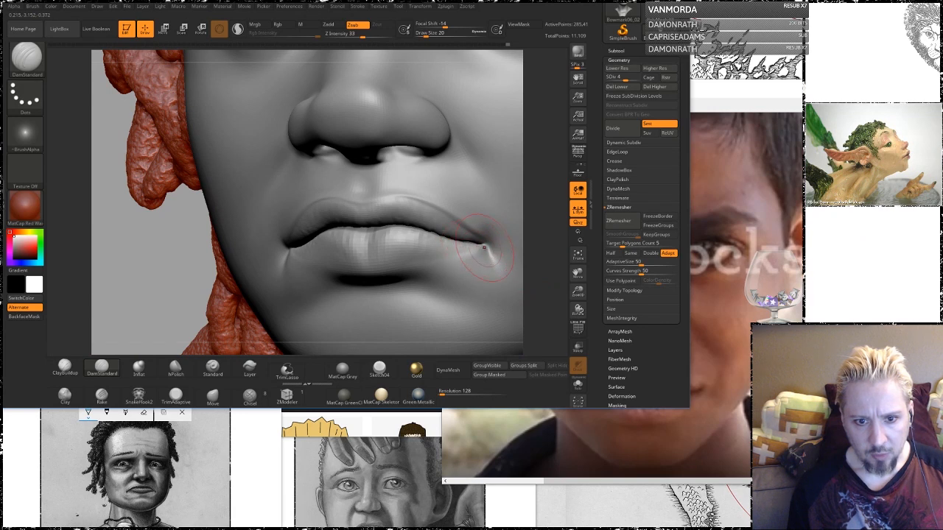
left_click_drag(544, 223, 474, 264)
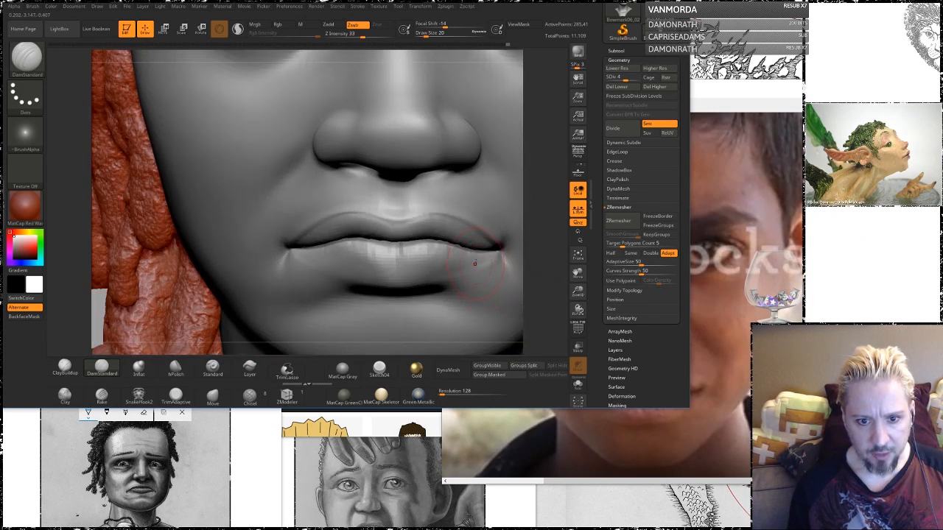
mouse_move(536, 255)
left_mouse_down()
mouse_move(543, 234)
mouse_move(532, 208)
left_mouse_up()
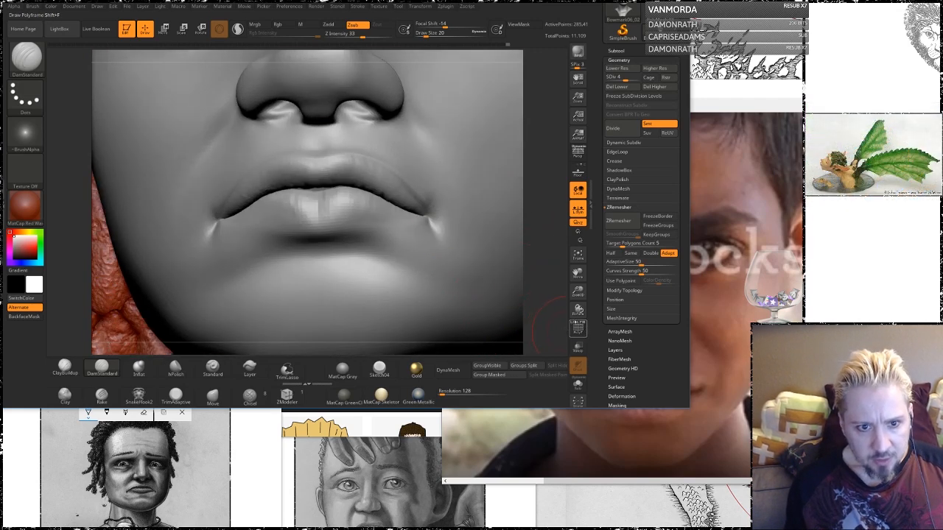
- Show the wireframe and examine the polygon flow around the mouth corners, hiding it once done
left_click(578, 329)
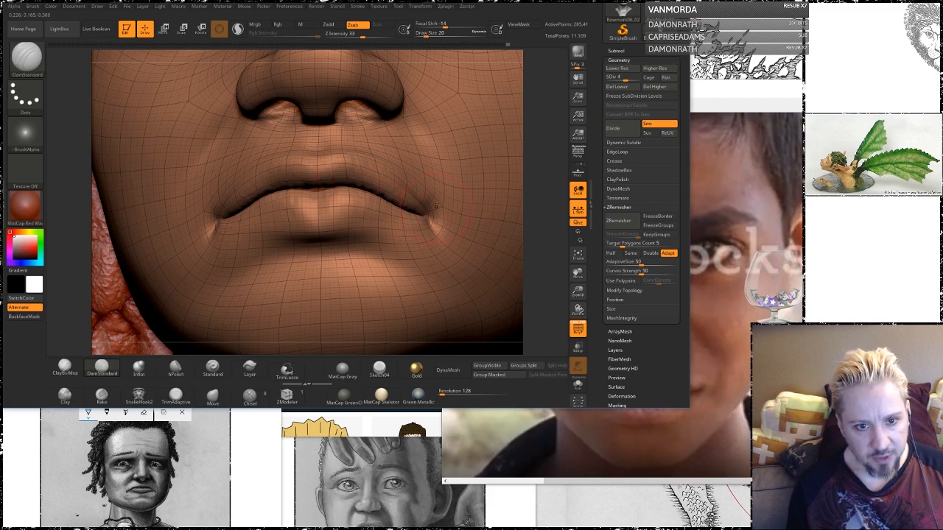
mouse_move(539, 194)
left_mouse_down()
mouse_move(540, 171)
mouse_move(553, 263)
left_mouse_up()
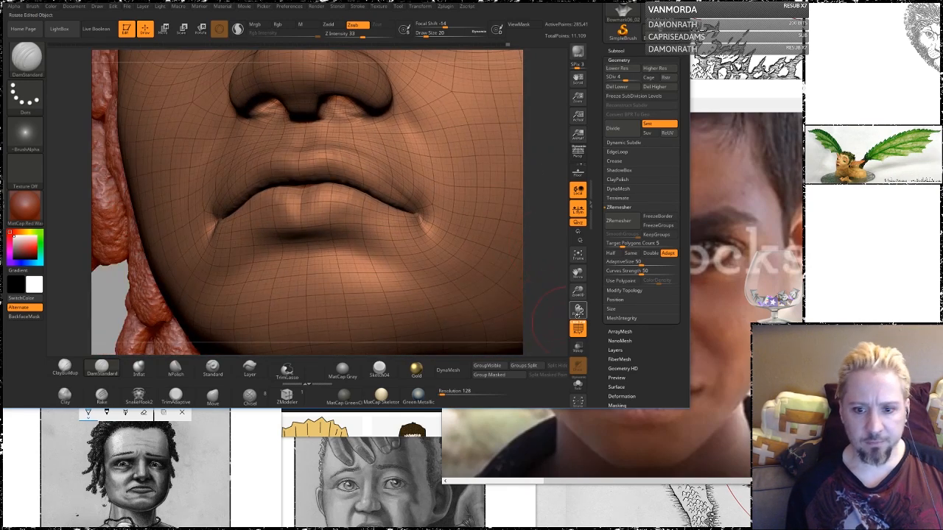
left_click(578, 327)
- Mask the outer part of the upper lip around one mouth corner with MaskPen at draw size 6
mouse_move(402, 195)
left_mouse_down("shift")
mouse_move(425, 184)
mouse_move(381, 189)
mouse_move(345, 166)
left_mouse_up("shift")
key("space")
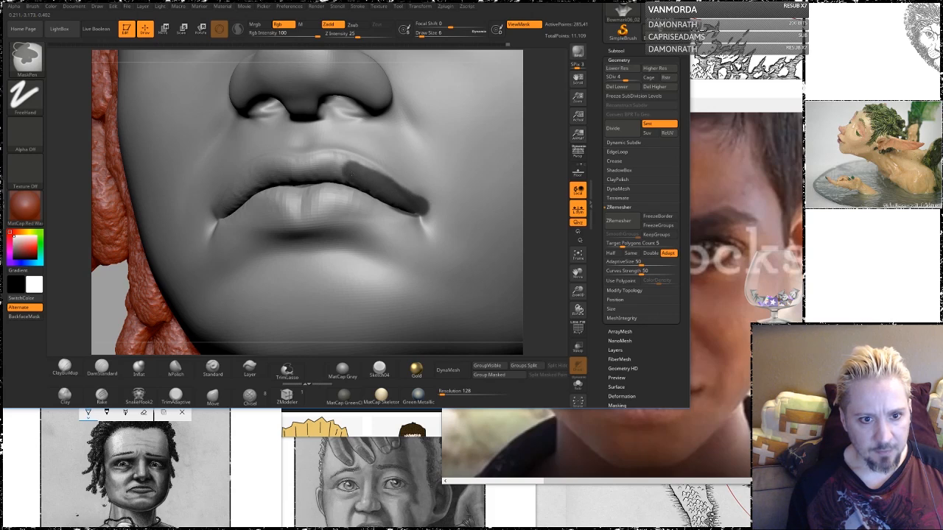
mouse_move(538, 276)
left_mouse_down()
mouse_move(540, 215)
mouse_move(539, 278)
left_mouse_up()
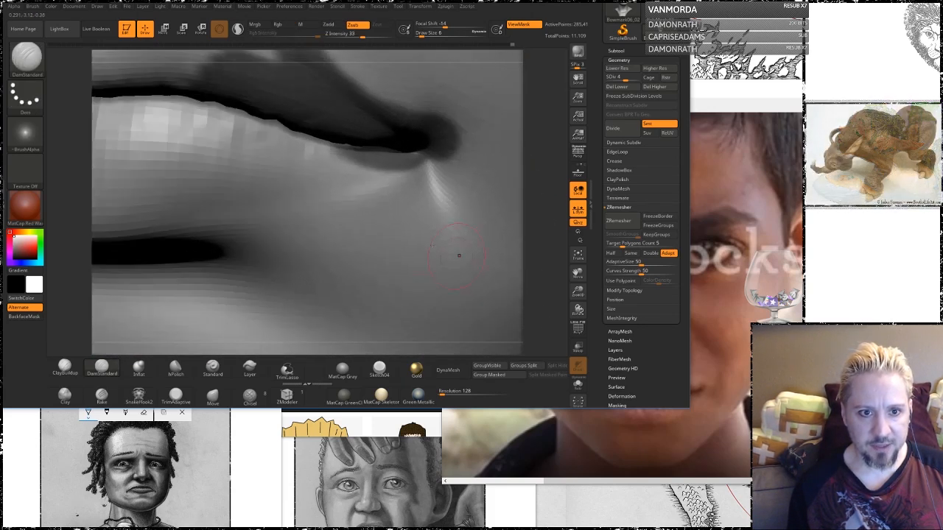
mouse_move(383, 189)
left_mouse_down("ctrl+alt")
mouse_move(340, 178)
mouse_move(409, 163)
mouse_move(445, 177)
left_mouse_up("ctrl+alt")
left_click_drag(549, 229, 542, 177)
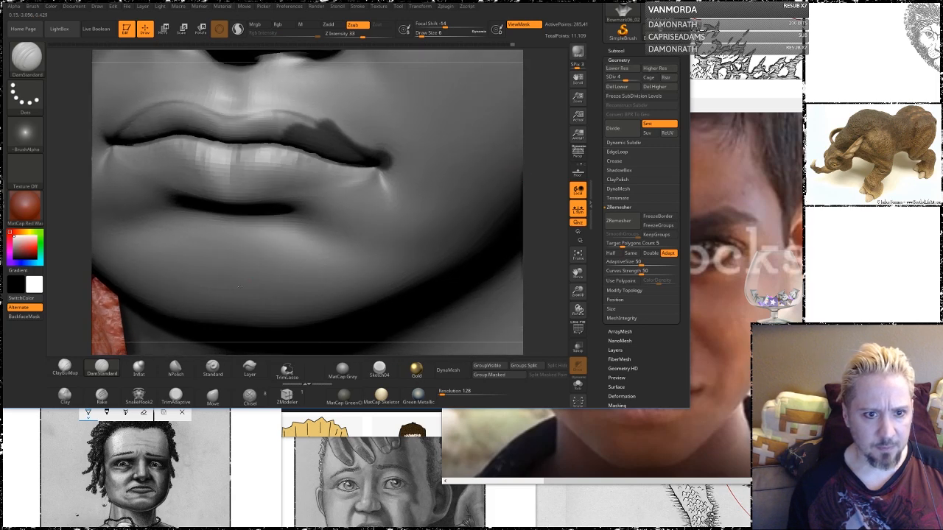
- Build up the unmasked area beside the masked mouth corner with ClayBuildup and clear the mask
left_click(66, 396)
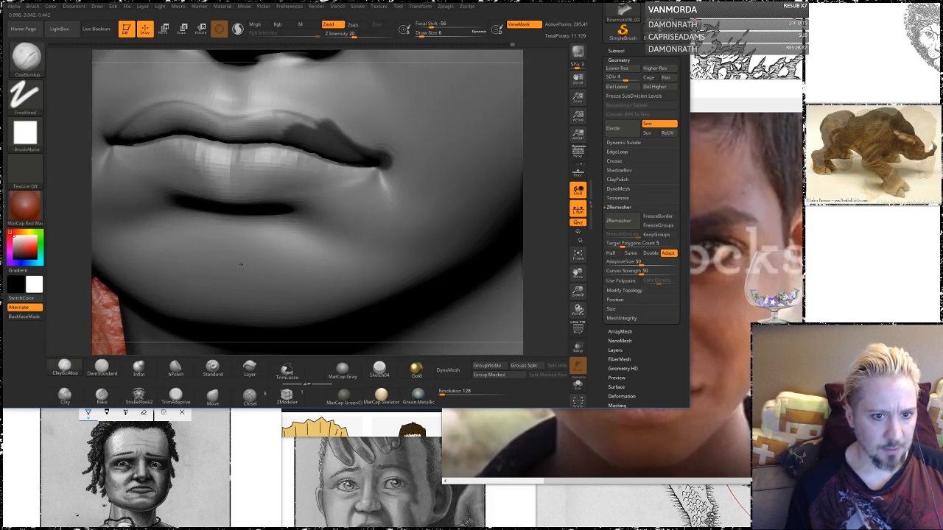
key("space")
left_click_drag(337, 228, 343, 228)
left_click_drag(385, 176, 331, 197)
left_click_drag(544, 177, 551, 193, "ctrl")
mouse_move(550, 221)
left_mouse_down("alt")
mouse_move(556, 185)
mouse_move(520, 189)
left_mouse_up("alt")
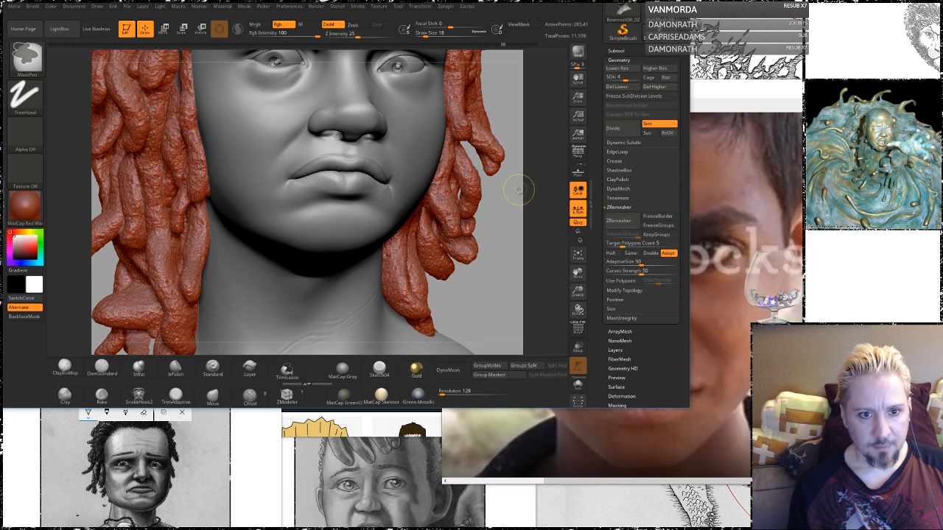
- Return to subdivision level 5 and smooth the lower lip at draw size 18, accepting removal of the newer undo history
left_click_drag(506, 236, 458, 228)
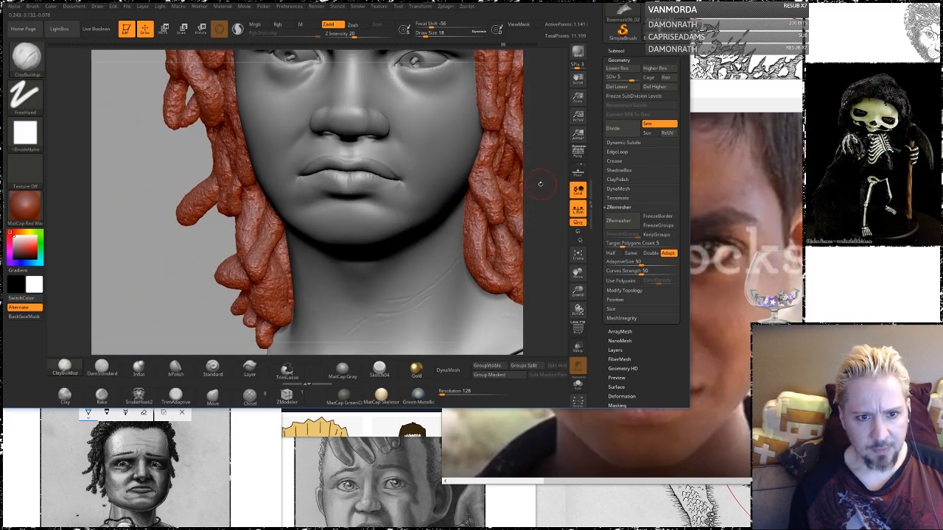
mouse_move(551, 189)
left_mouse_down()
mouse_move(548, 218)
mouse_move(522, 233)
mouse_move(448, 212)
left_mouse_up()
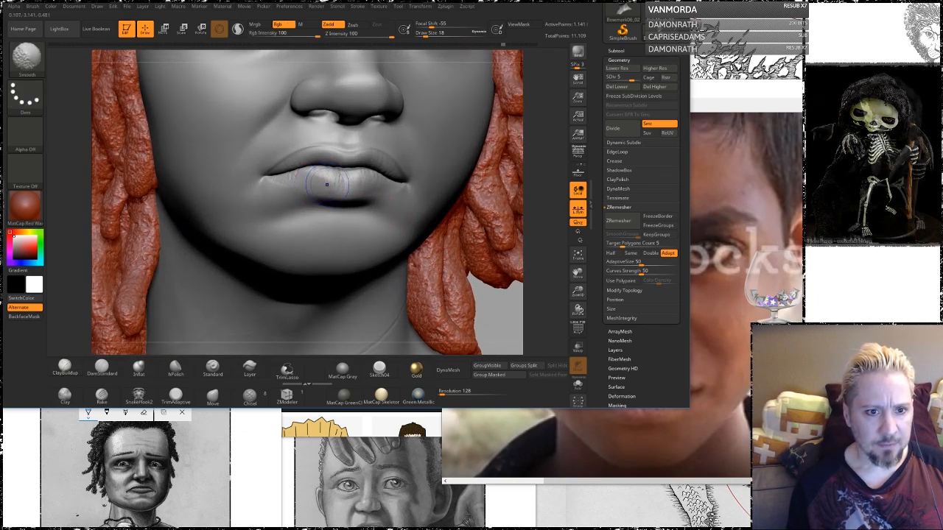
left_click(383, 185, "shift")
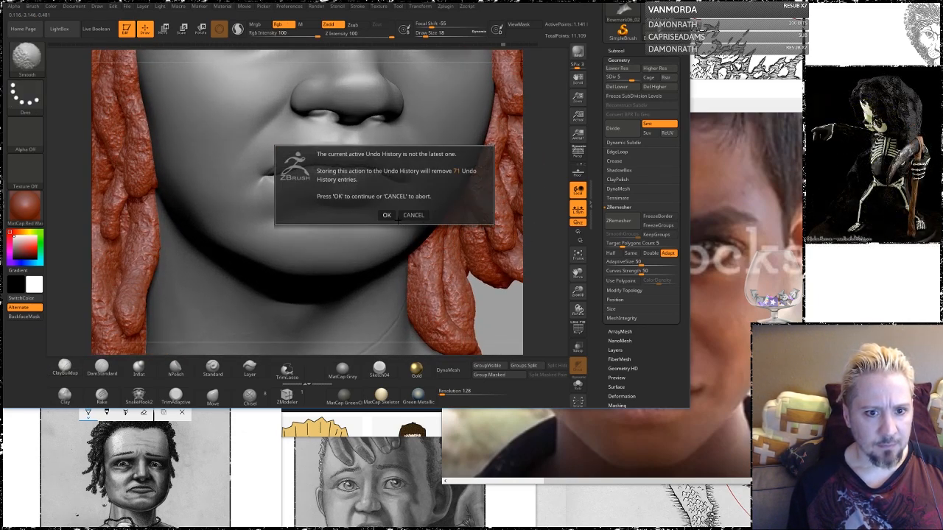
left_click(386, 215)
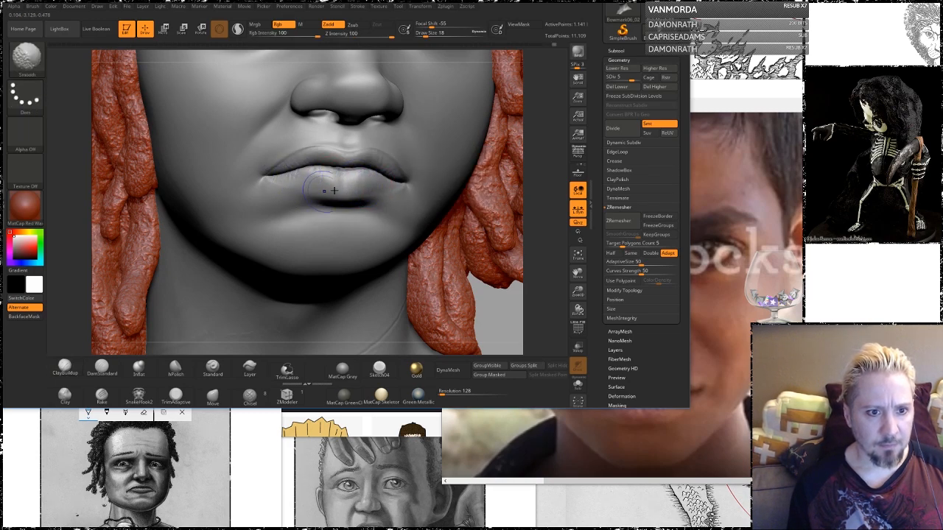
mouse_move(529, 217)
left_mouse_down("alt")
mouse_move(471, 147)
mouse_move(479, 206)
mouse_move(477, 190)
mouse_move(450, 188)
mouse_move(480, 180)
left_mouse_up("alt")
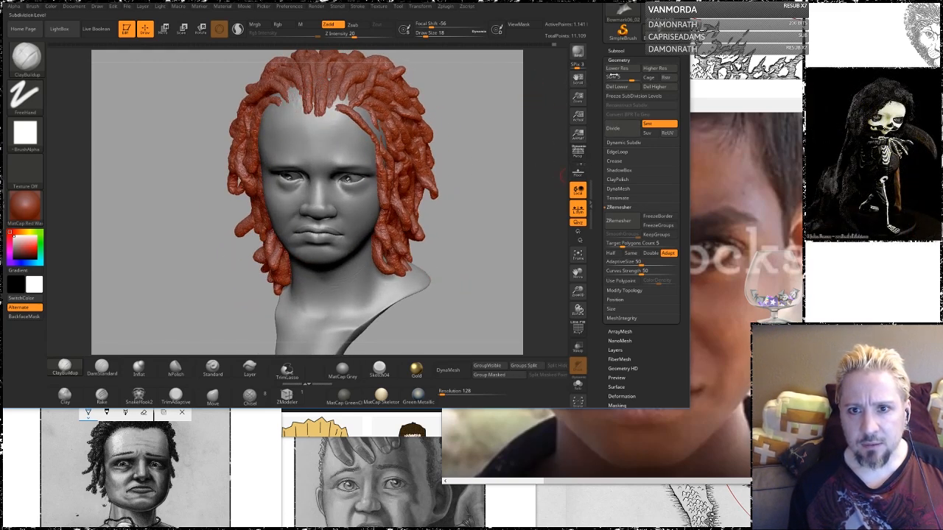
- Select the BowmarkSculptureBustYoung hair subtool and turn on transparency so the hair shows against a see-through face
left_click(620, 61)
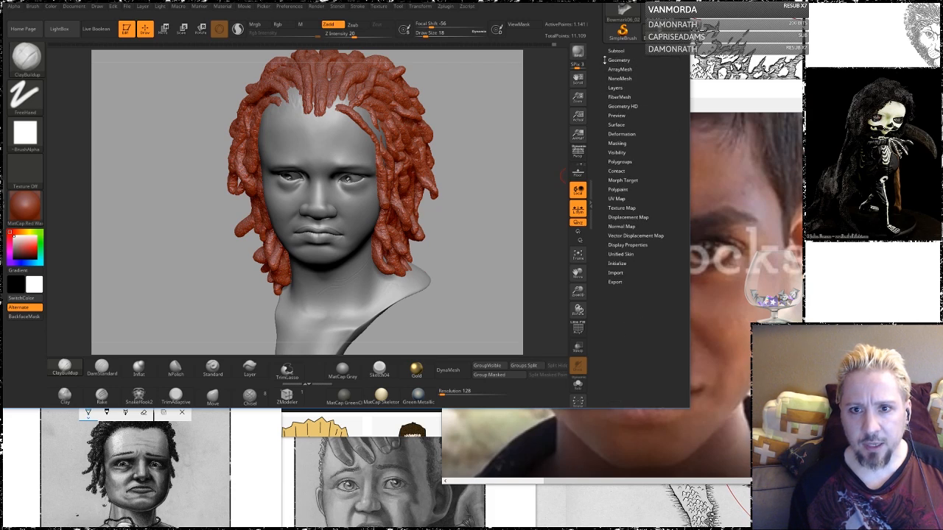
left_click(616, 51)
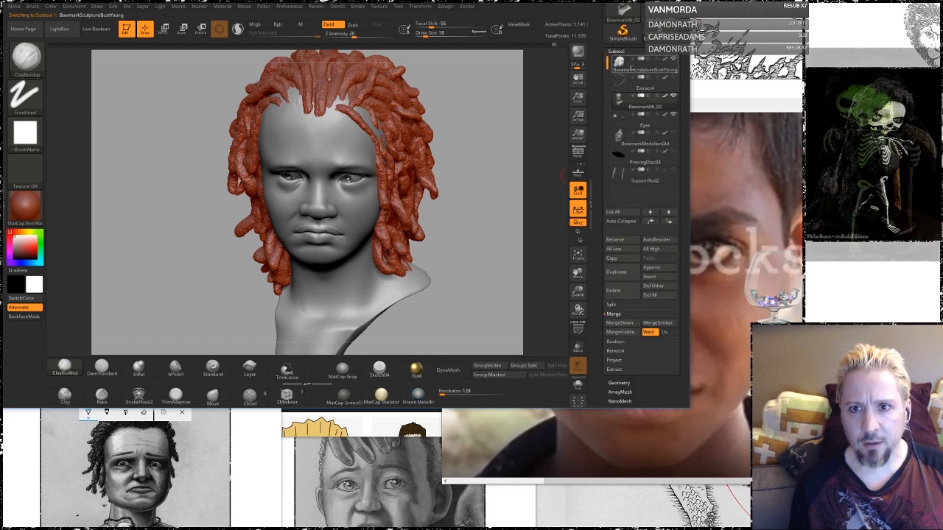
left_click_drag(478, 93, 478, 164)
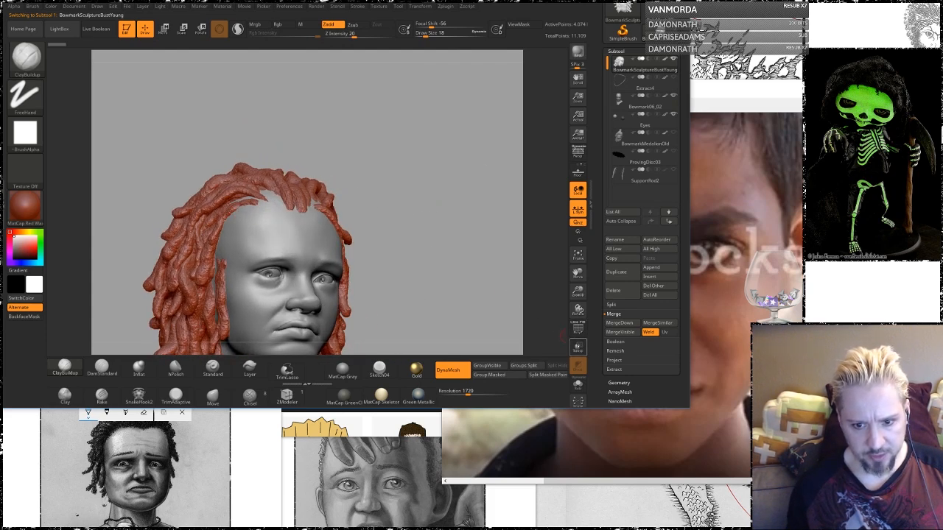
left_click(577, 346)
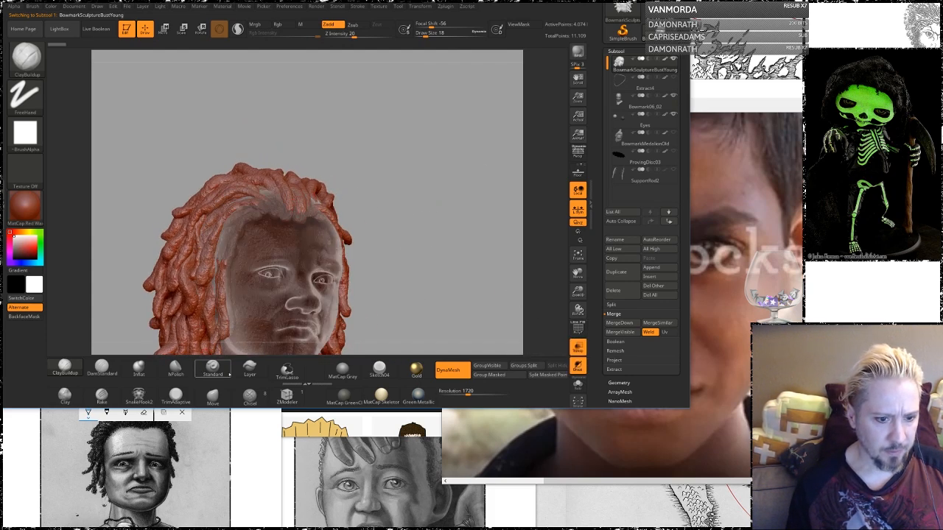
- Nudge the front hairline above the forehead with the Move brush at draw size 112 and turn transparency off
left_click(212, 398)
key("space")
left_click_drag(326, 242, 342, 240)
left_click_drag(398, 198, 447, 190)
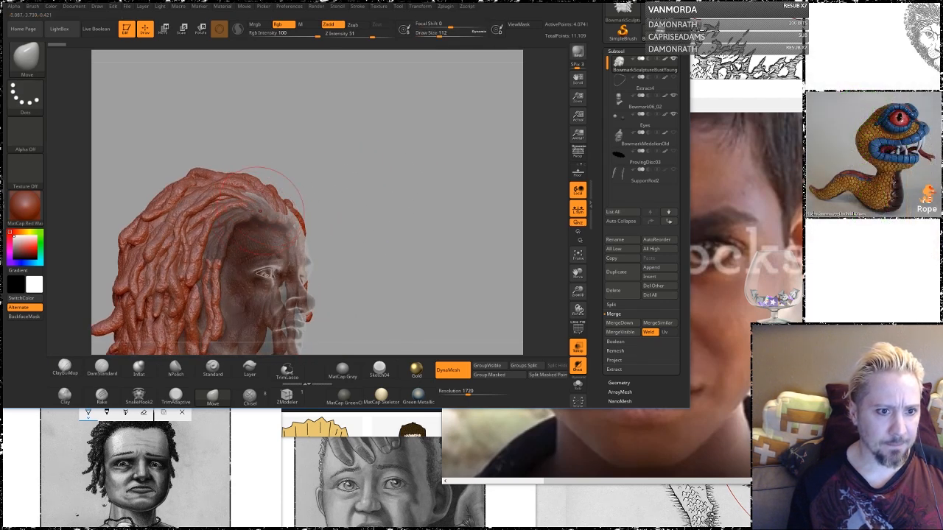
left_click_drag(260, 201, 259, 202)
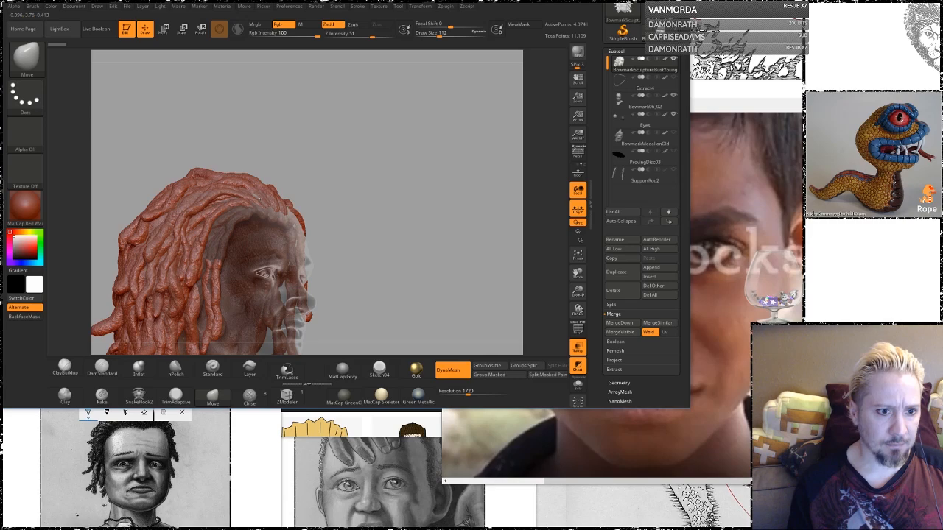
left_click_drag(433, 193, 450, 258)
left_click(577, 347)
- Select the Bowmark06_02 head and build up the inner end of one eyebrow with ClayBuildup at draw size 16, smoothing it
left_click(622, 107)
left_click(64, 366)
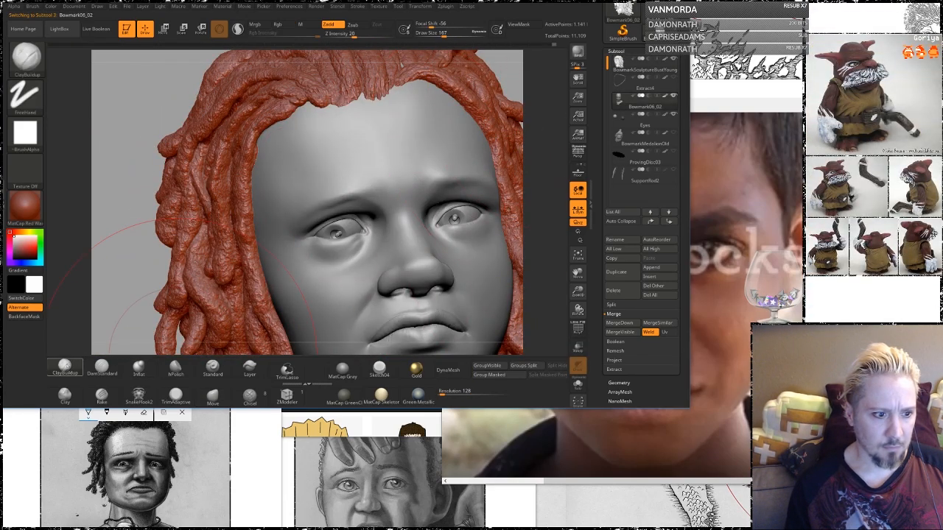
key("space")
mouse_move(305, 223)
left_mouse_down()
mouse_move(293, 224)
mouse_move(305, 218)
left_mouse_up()
key("space")
key("space")
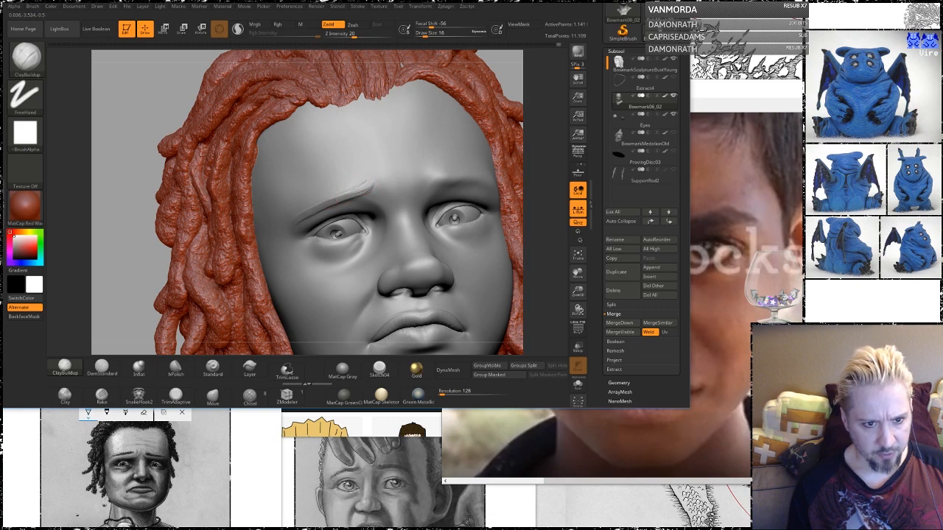
key("shift")
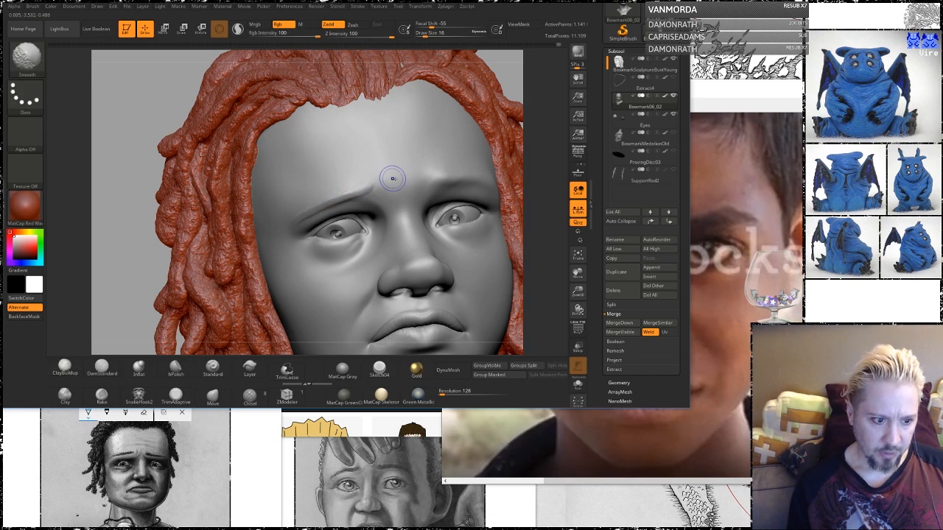
- Build up the inner part of the opposite eyebrow with ClayBuildup and smooth the strokes into the brow
right_click_drag(383, 177, 440, 174)
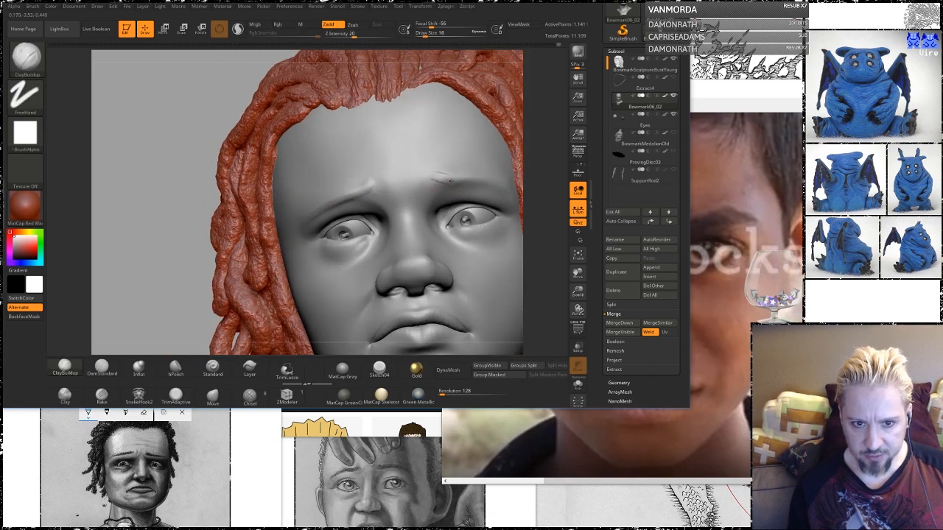
mouse_move(433, 176)
left_mouse_down()
mouse_move(473, 179)
mouse_move(463, 181)
left_mouse_up()
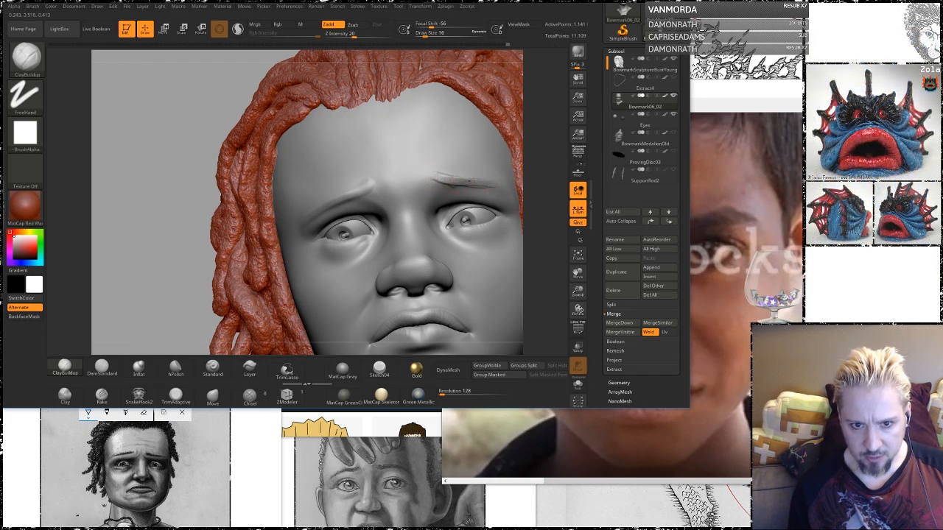
key("shift")
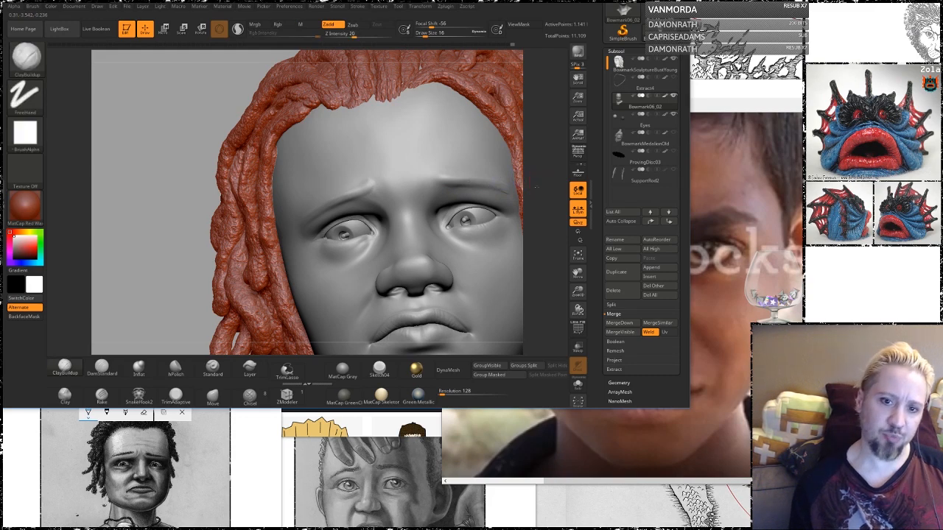
- Raise the ClayBuildup draw size to 29, then thicken and blend the inner brow ends
right_click_drag(498, 179, 431, 189)
mouse_move(544, 202)
left_mouse_down()
mouse_move(520, 201)
mouse_move(543, 197)
mouse_move(534, 199)
left_mouse_up()
key("space")
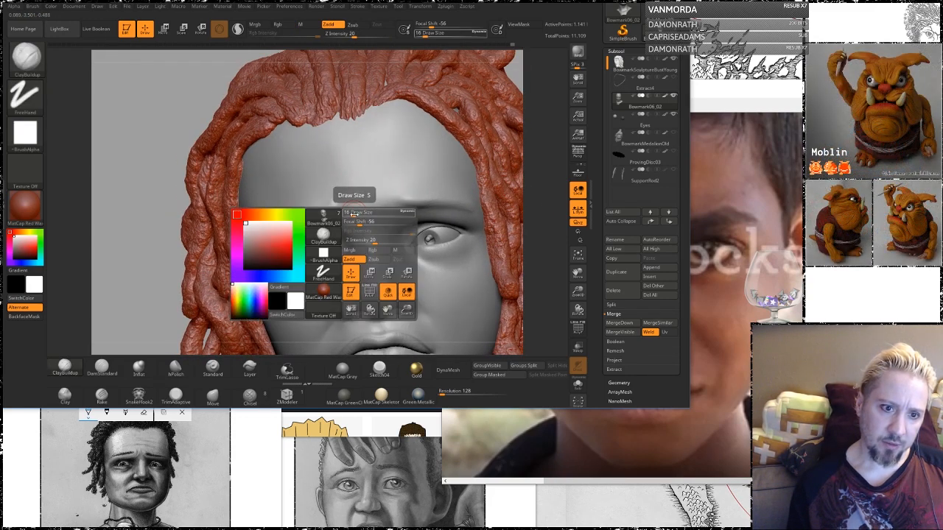
left_click_drag(357, 215, 354, 214)
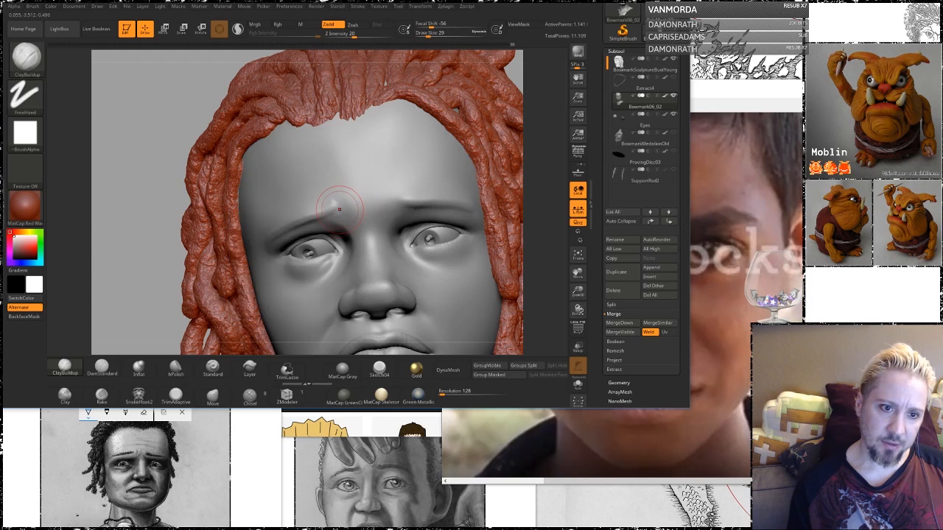
key("shift")
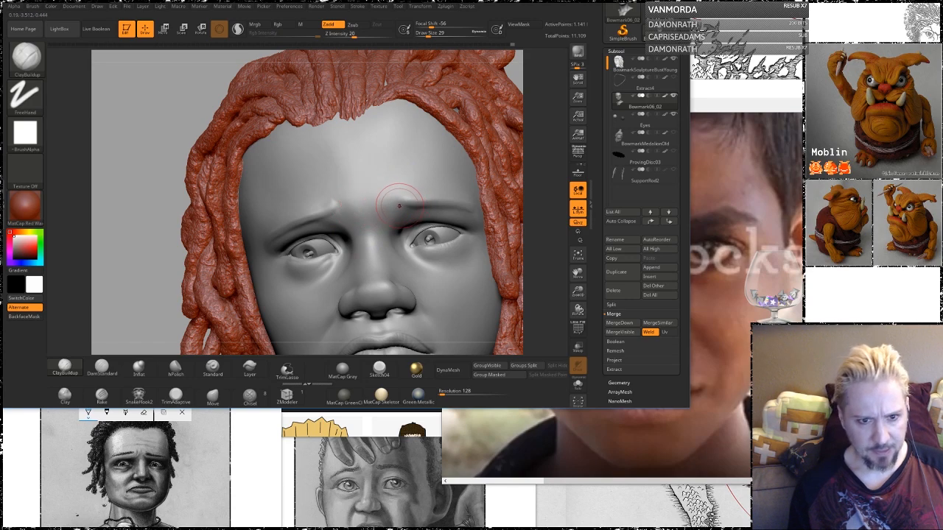
- Drop to subdivision level 3 and sculpt a diagonal worry fold from one inner brow up the forehead, smoothing it
key("shift+d")
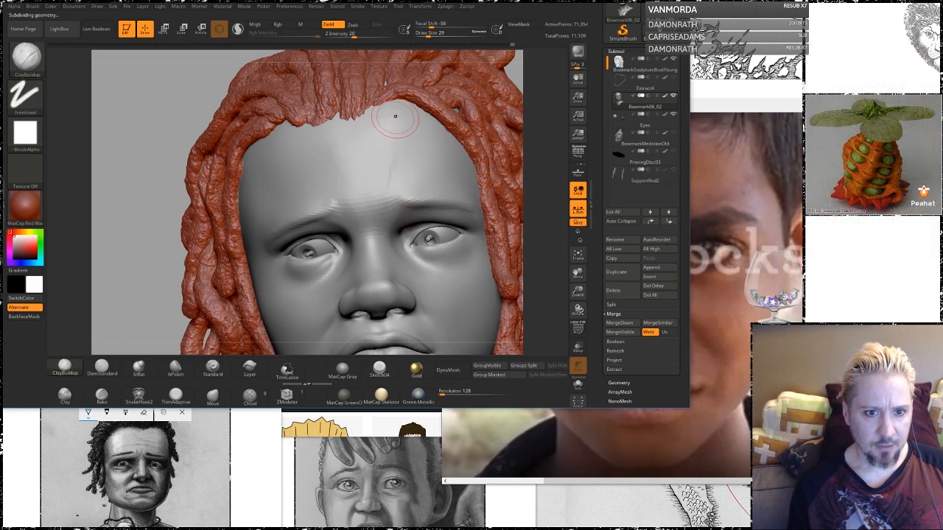
mouse_move(384, 184)
left_mouse_down()
mouse_move(402, 129)
mouse_move(388, 182)
left_mouse_up()
mouse_move(413, 129)
left_mouse_down()
mouse_move(386, 181)
mouse_move(398, 179)
left_mouse_up()
key("shift")
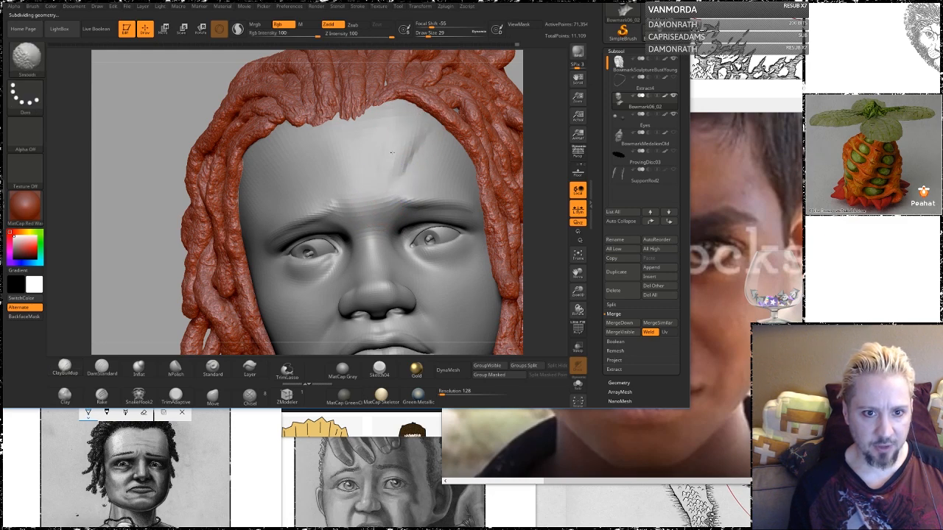
- Sculpt a matching diagonal worry fold above the opposite brow and soften it into the forehead
left_click_drag(136, 173, 196, 171)
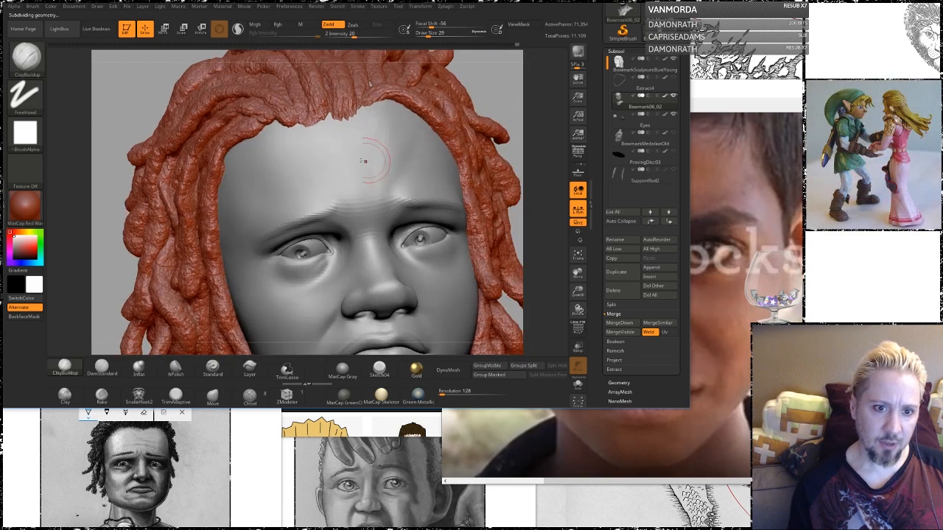
left_click_drag(321, 190, 280, 137)
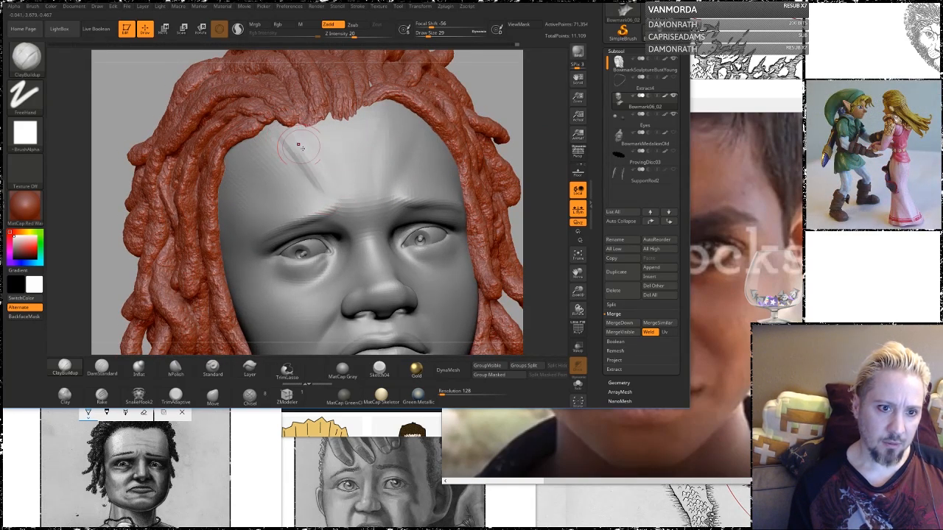
left_click_drag(304, 170, 266, 142)
left_click_drag(330, 188, 298, 149)
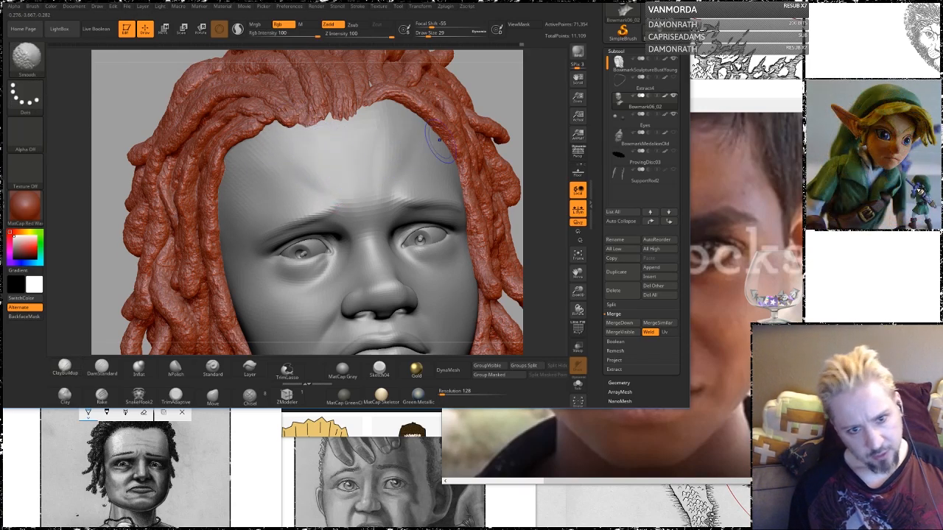
- Strengthen the diagonal forehead folds above both inner brows with ClayBuildup at draw size 29 and blend them
mouse_move(528, 135)
left_mouse_down()
mouse_move(473, 147)
mouse_move(543, 131)
mouse_move(482, 140)
left_mouse_up()
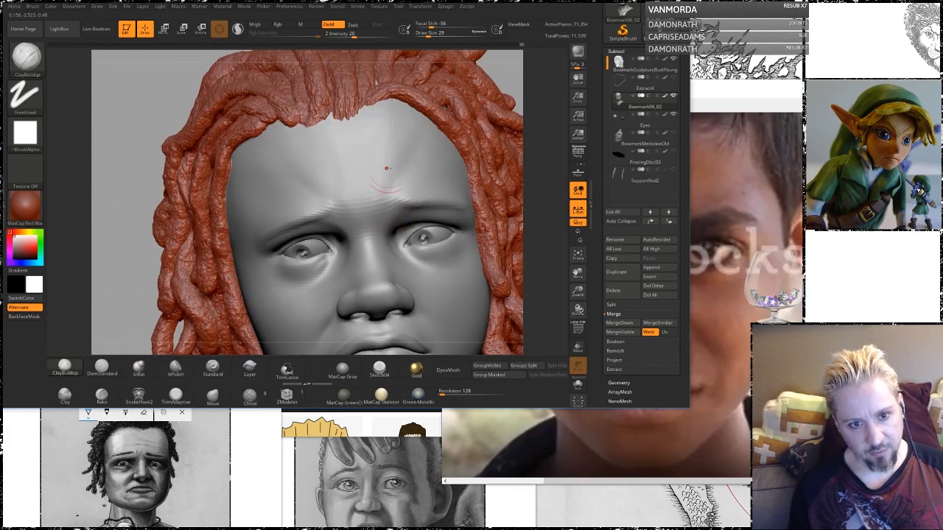
mouse_move(393, 157)
left_mouse_down()
mouse_move(372, 195)
mouse_move(409, 147)
mouse_move(368, 198)
mouse_move(414, 131)
mouse_move(378, 193)
left_mouse_up()
mouse_move(383, 190)
left_mouse_down("shift")
mouse_move(398, 181)
mouse_move(412, 131)
left_mouse_up("shift")
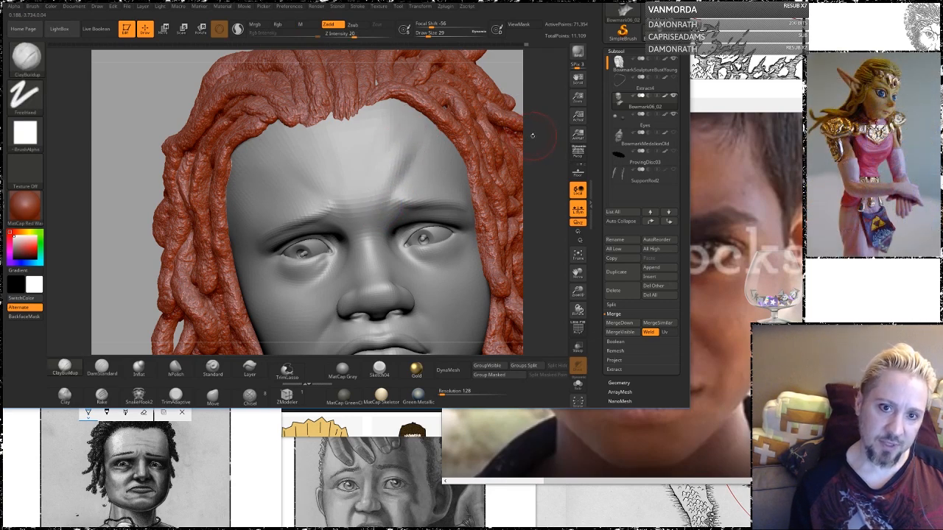
left_click_drag(530, 134, 558, 137)
mouse_move(354, 175)
left_mouse_down()
mouse_move(331, 196)
mouse_move(292, 160)
mouse_move(339, 162)
left_mouse_up()
left_click_drag(500, 95, 465, 97)
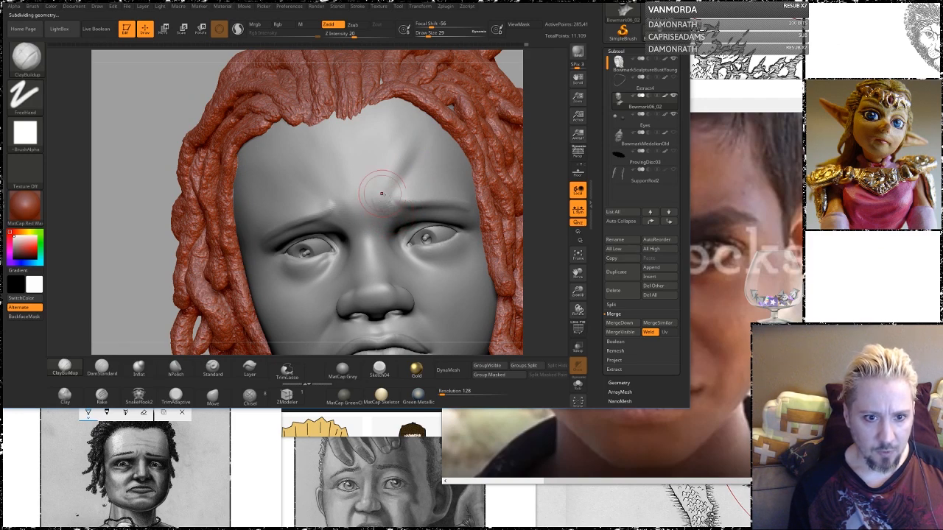
- Smooth the diagonal forehead fold above one inner brow into the surrounding forehead
mouse_move(381, 190)
left_mouse_down("shift")
mouse_move(398, 196)
mouse_move(431, 164)
left_mouse_up("shift")
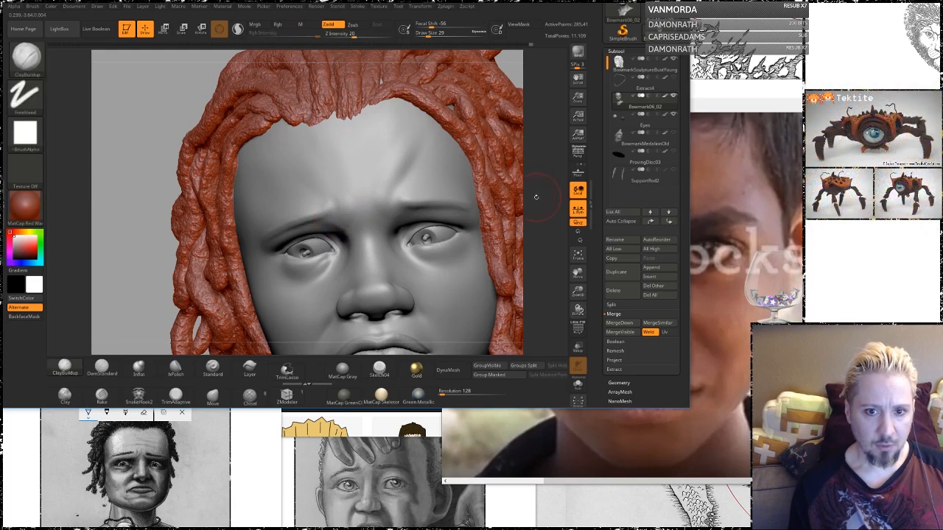
left_click_drag(532, 182, 485, 198, "alt")
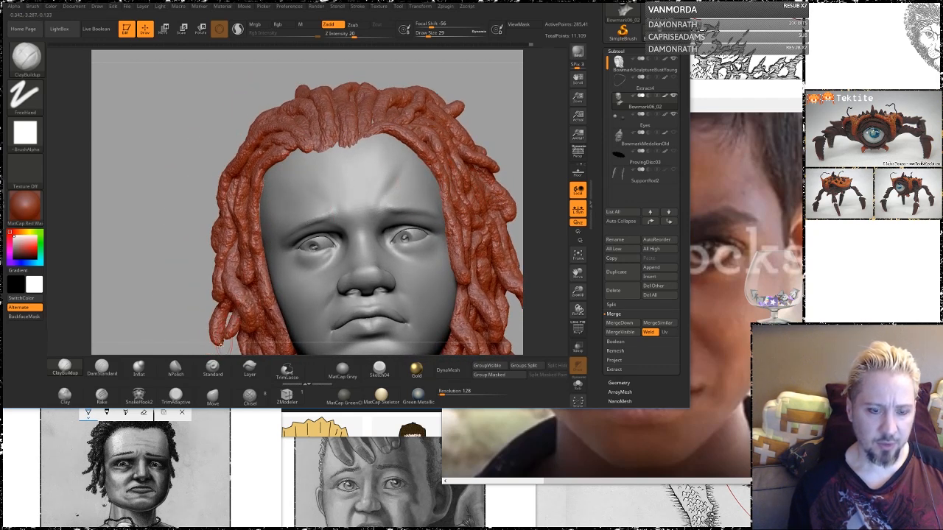
- Lift both inner brow ends with the Move brush at draw size 71 to strengthen the worried look
left_click(212, 396)
key("space")
left_click_drag(414, 258, 415, 257)
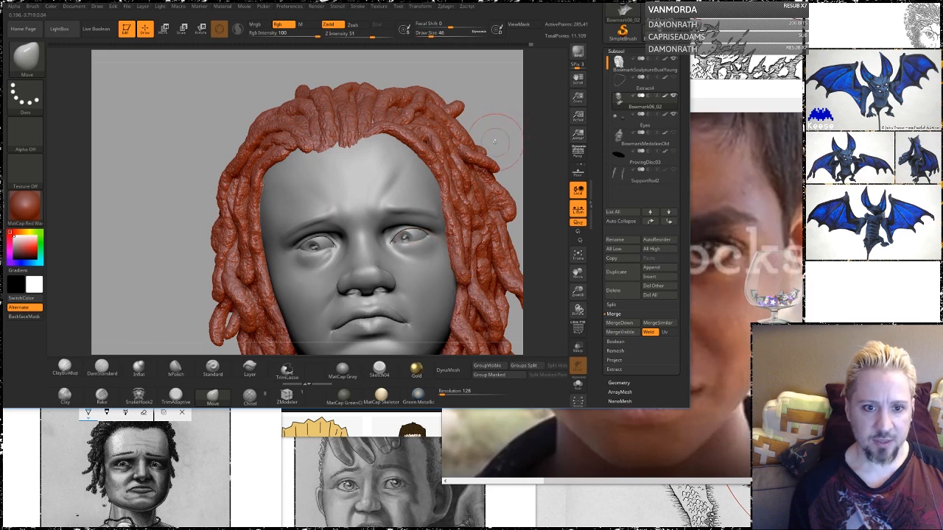
mouse_move(517, 139)
left_mouse_down("alt")
mouse_move(517, 151)
mouse_move(517, 143)
left_mouse_up("alt")
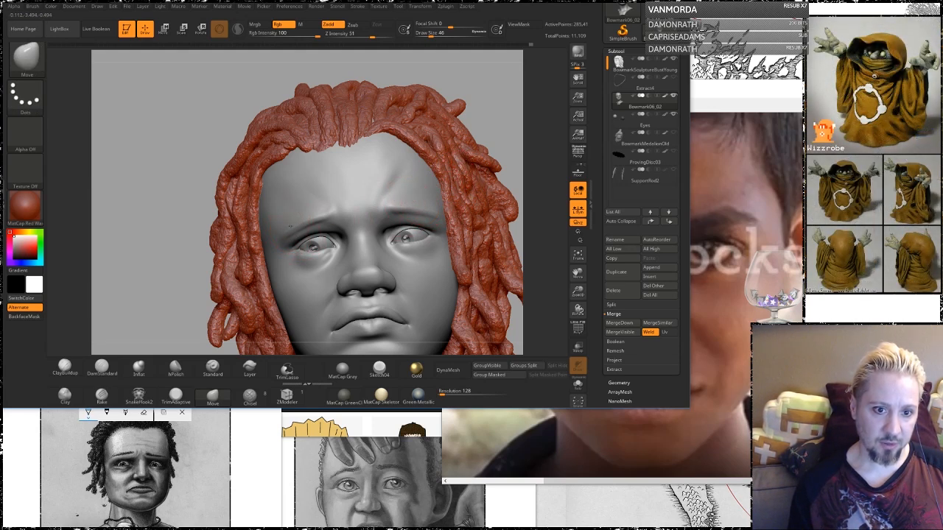
mouse_move(503, 112)
left_mouse_down()
mouse_move(493, 140)
mouse_move(500, 176)
mouse_move(488, 147)
left_mouse_up()
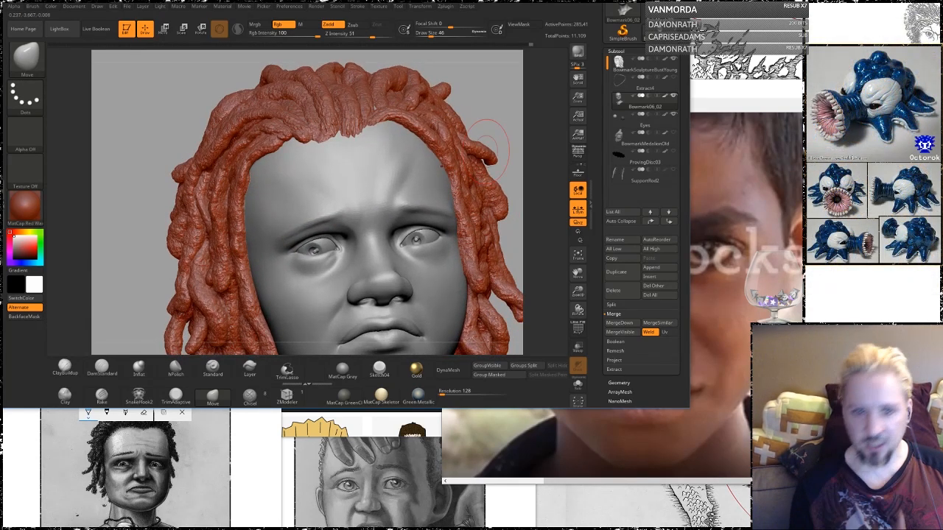
left_click_drag(490, 110, 502, 82)
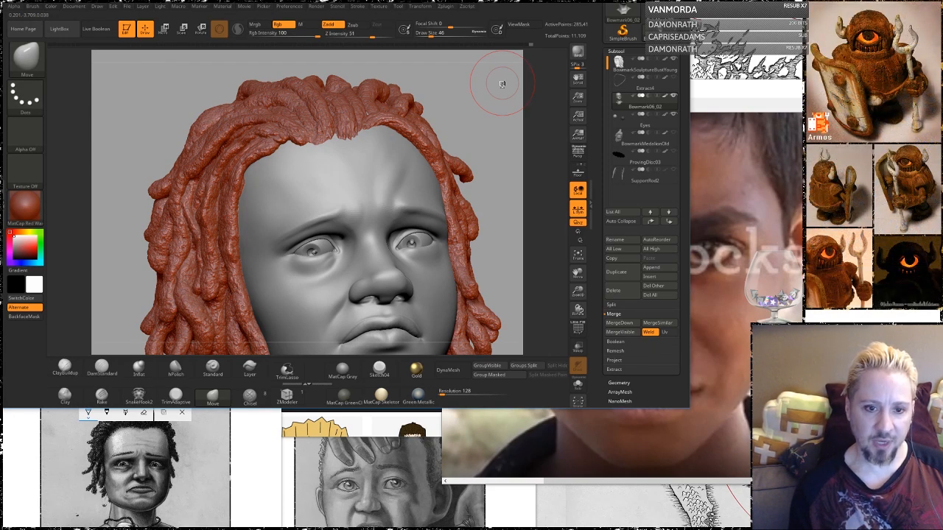
mouse_move(482, 128)
left_mouse_down()
mouse_move(494, 164)
mouse_move(514, 169)
mouse_move(489, 193)
mouse_move(471, 195)
mouse_move(513, 190)
left_mouse_up()
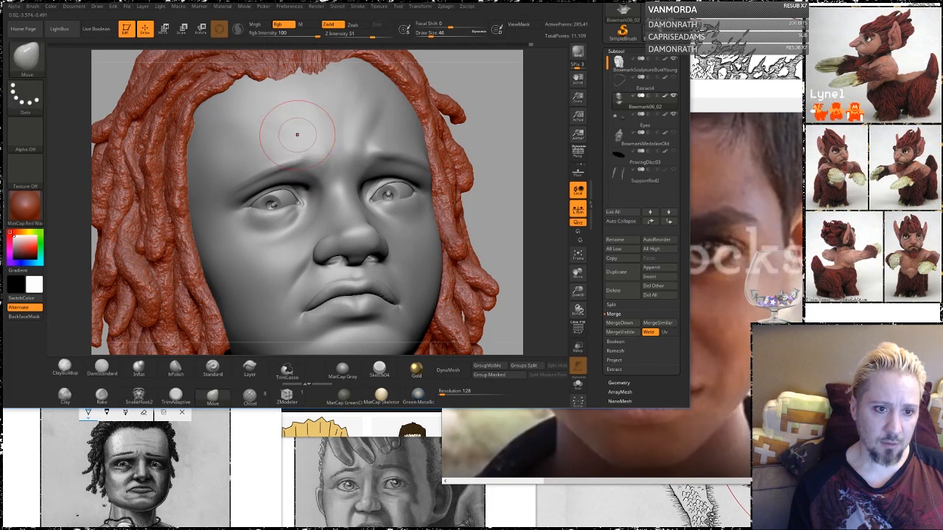
key("space")
left_click_drag(294, 157, 296, 140)
left_click_drag(522, 94, 507, 96)
left_click_drag(381, 152, 380, 142)
left_click_drag(524, 64, 532, 70)
left_click_drag(504, 106, 478, 107)
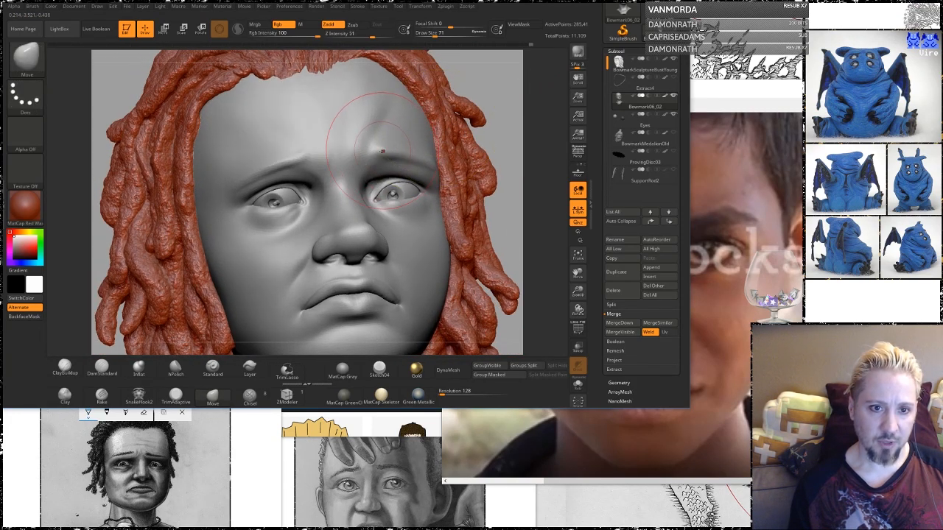
- Nudge the forehead fold above one brow, then refine the opposite inner brow with Move at draw size 39
left_click_drag(511, 71, 474, 74)
left_click_drag(379, 126, 391, 118)
mouse_move(544, 152)
left_mouse_down()
mouse_move(532, 155)
mouse_move(556, 157)
left_mouse_up()
key("space")
left_click_drag(469, 163, 455, 164)
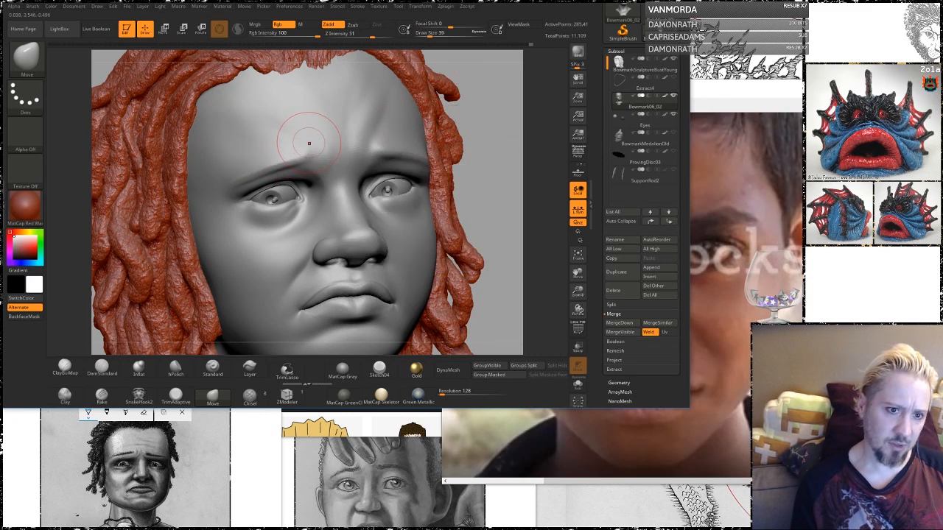
left_click_drag(298, 160, 336, 151)
mouse_move(522, 135)
left_mouse_down()
mouse_move(486, 142)
mouse_move(512, 141)
left_mouse_up()
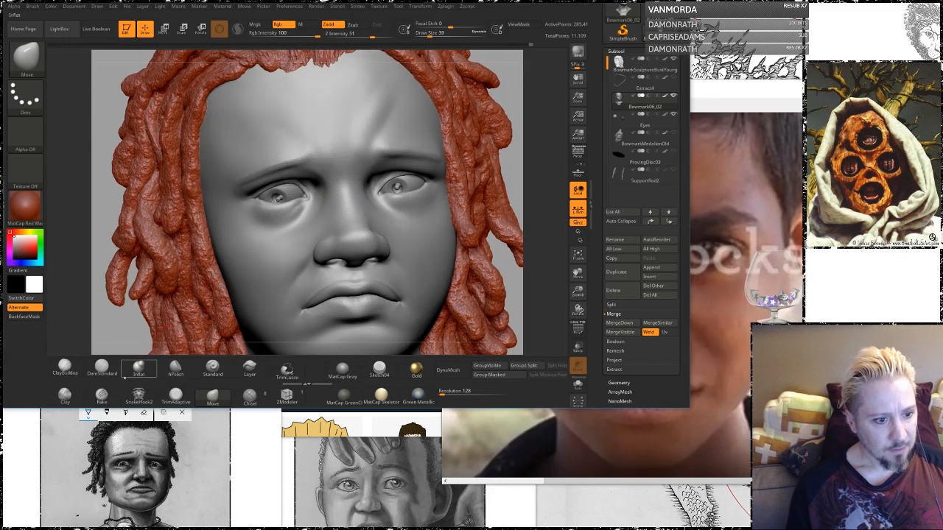
- Switch to the DamStandard brush and set its draw size to 13
left_click(102, 367)
key("space")
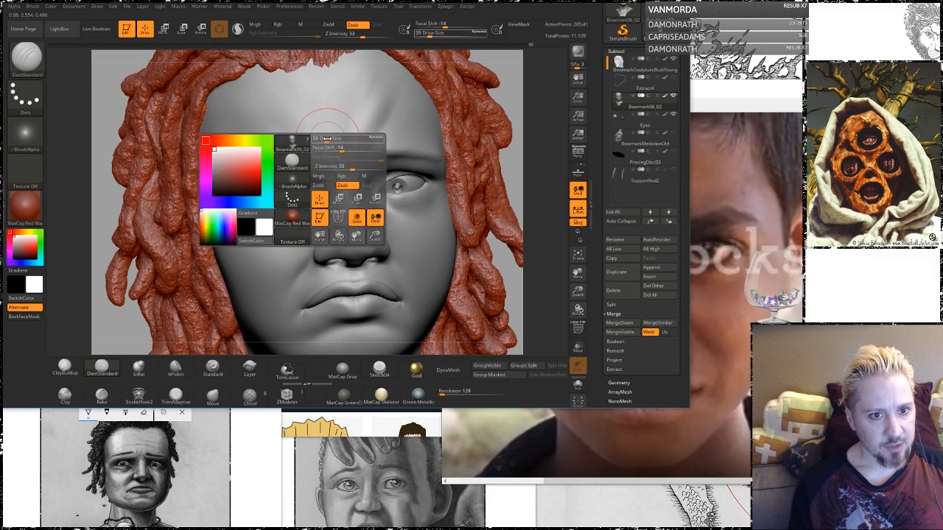
left_click_drag(321, 139, 320, 139)
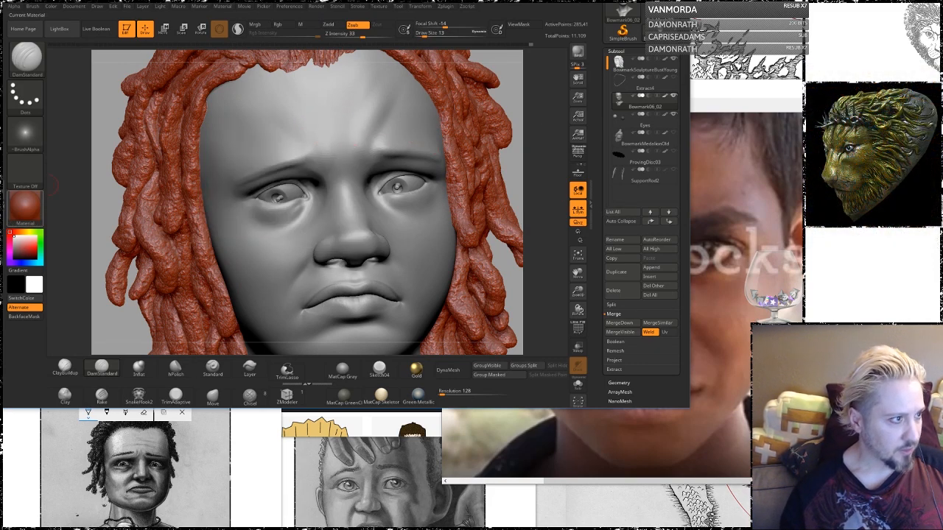
- Switch to the Chrome image results for worried boy expressions and examine the brow and forehead of the worried baby photo
mouse_move(66, 529)
left_click(95, 504)
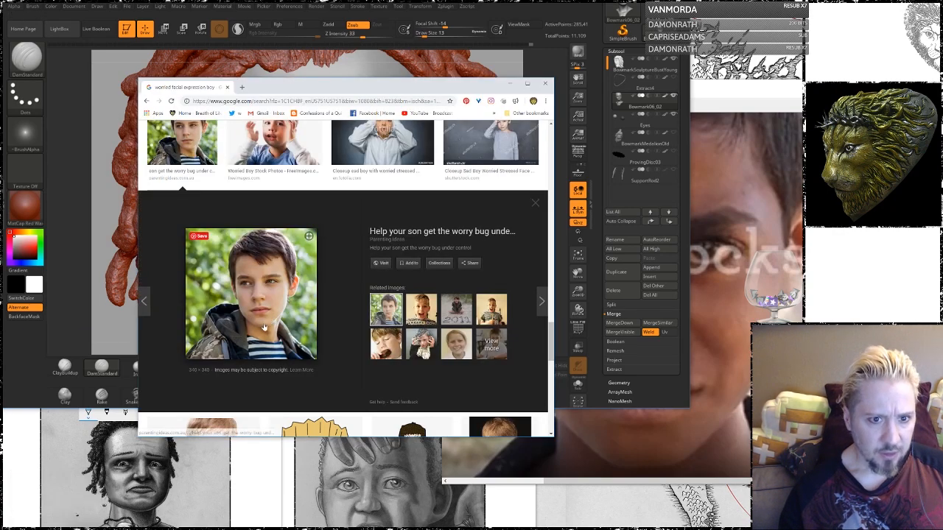
scroll(343, 289, "up", 5)
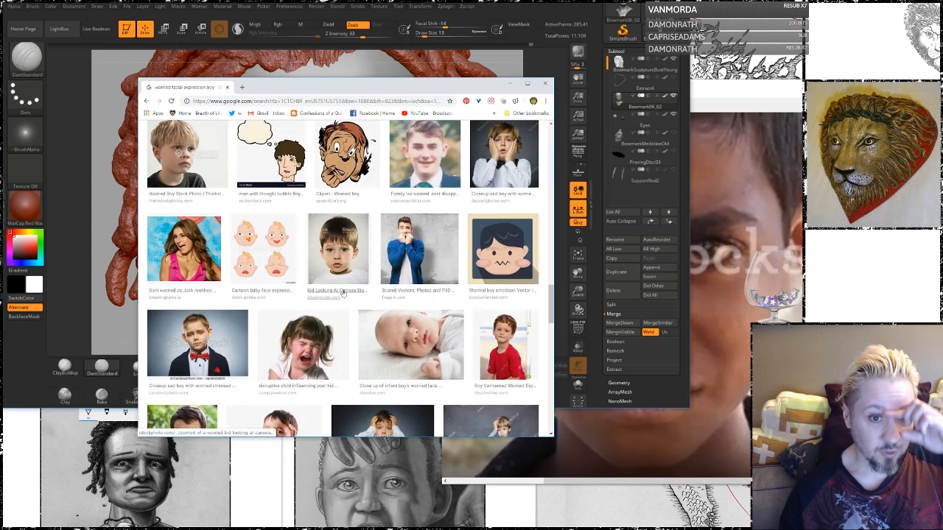
scroll(342, 292, "up", 5)
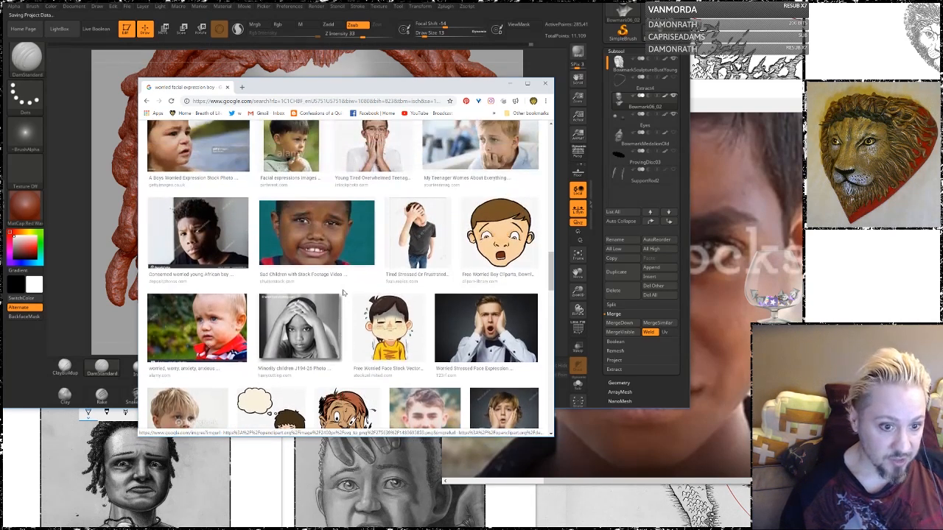
left_click(207, 318)
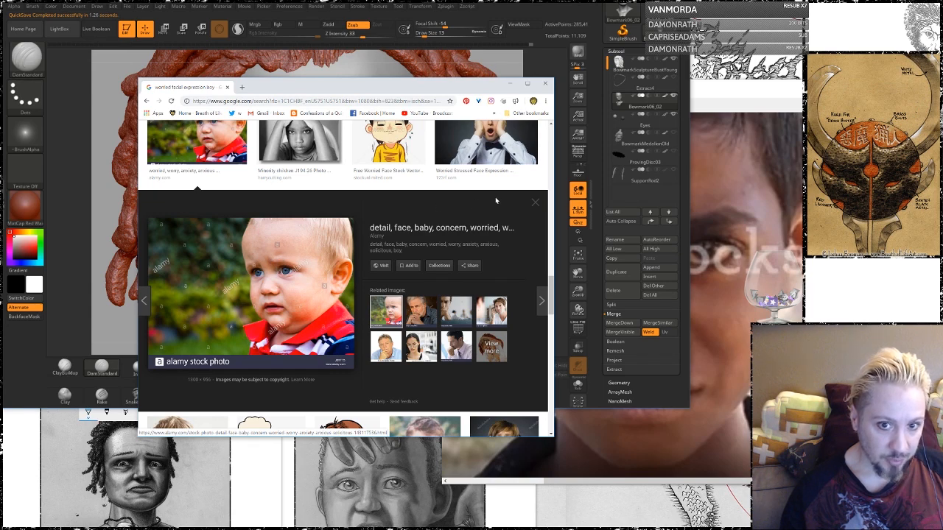
left_click(535, 202)
- Examine the foreheads and mouths in the "Worried young boy looking at camera" and "Bex worried face" photos, then return to ZBrush
scroll(428, 277, "up", 3)
scroll(428, 277, "up", 3)
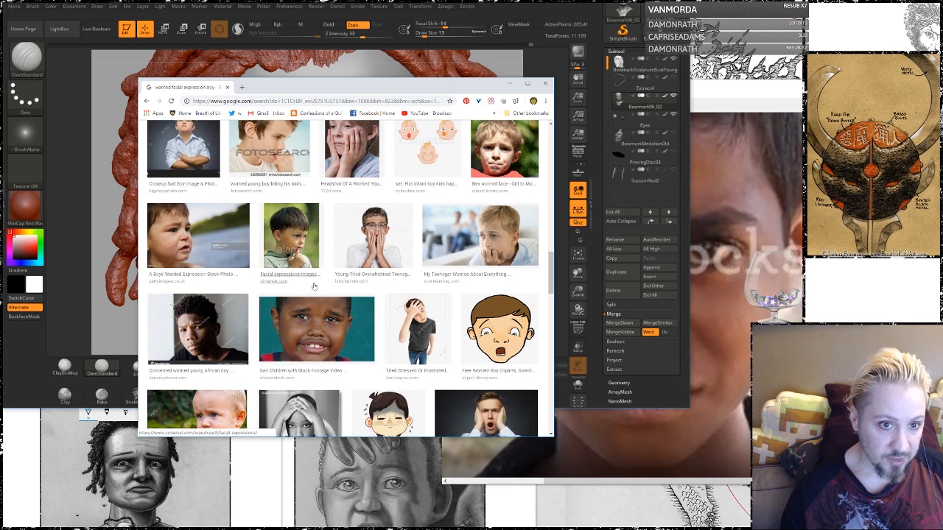
scroll(313, 286, "up", 2)
scroll(313, 284, "up", 3)
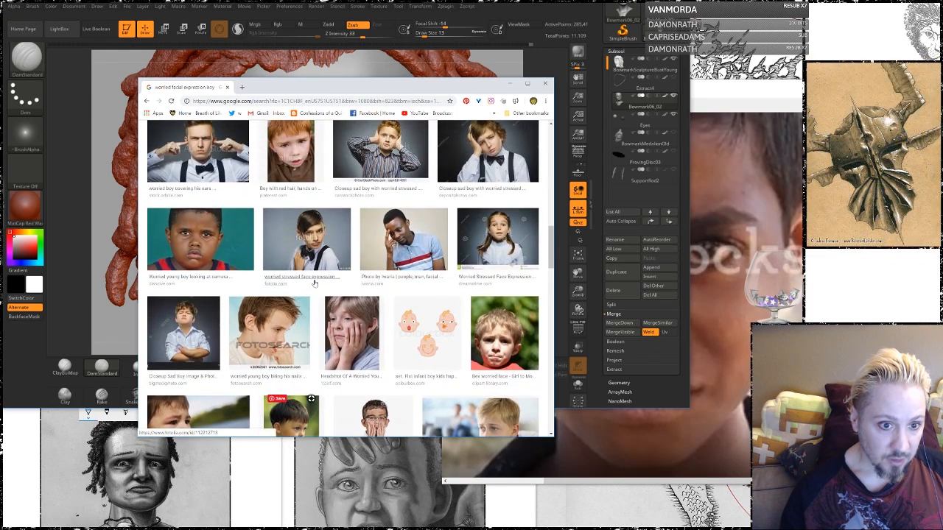
left_click(211, 230)
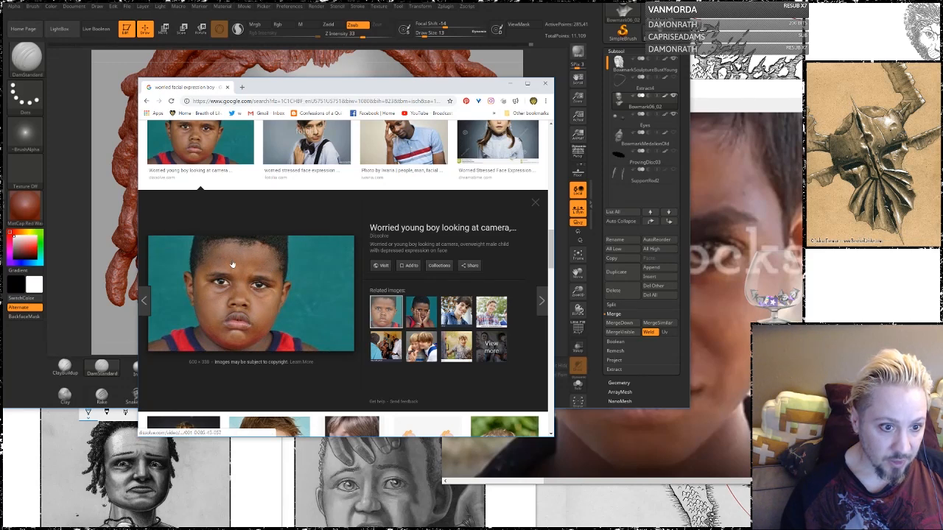
left_click(537, 204)
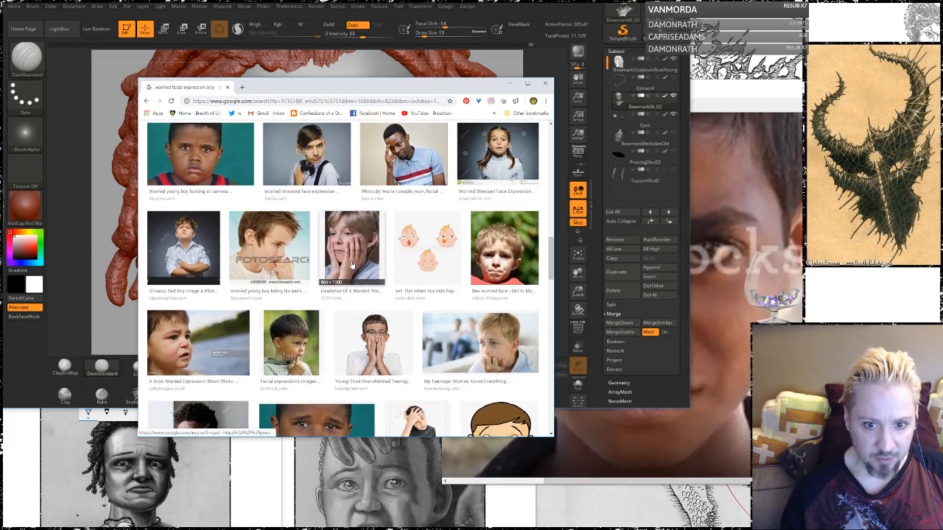
scroll(501, 257, "up", 2)
left_click(496, 359)
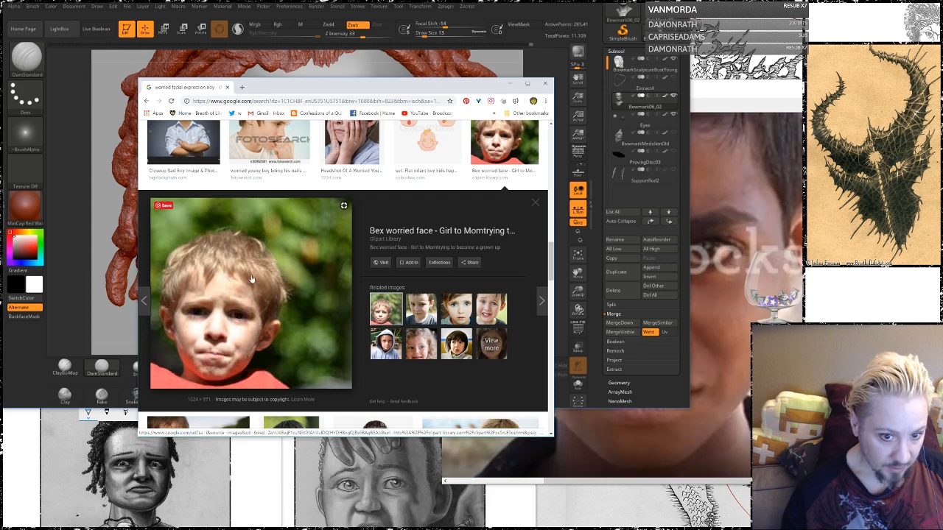
left_click(510, 83)
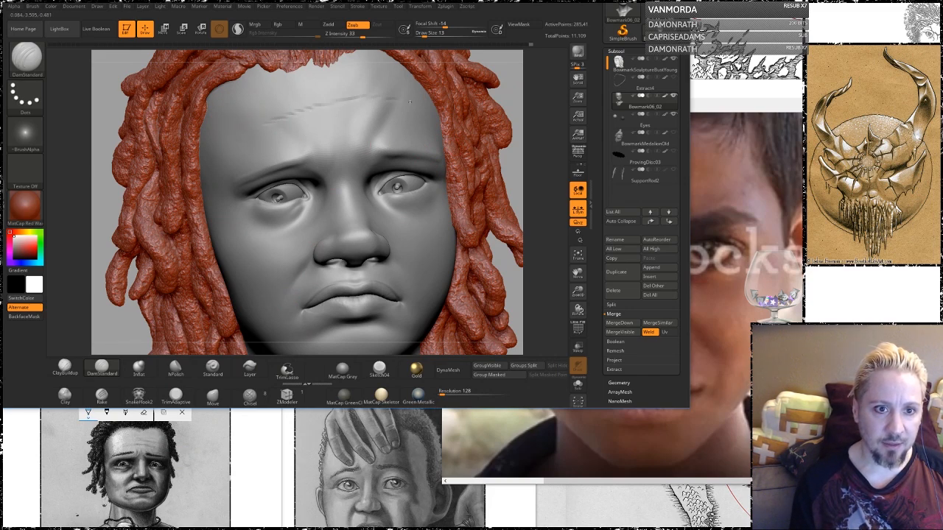
- Try carving fine horizontal wrinkles across the forehead with DamStandard at draw size 13
left_click_drag(279, 101, 377, 90)
mouse_move(559, 157)
left_mouse_down()
mouse_move(548, 162)
mouse_move(542, 152)
left_mouse_up()
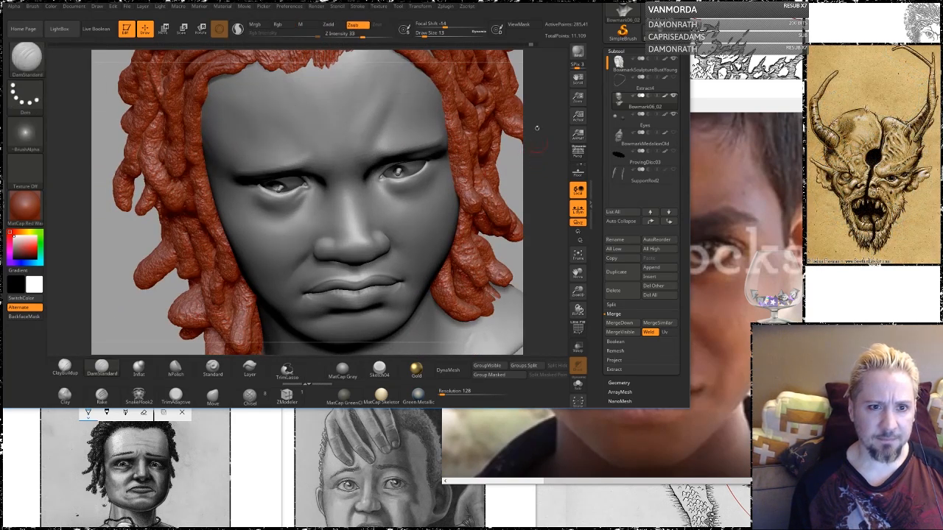
- Adjust the lips and mouth corners with the Move brush at draw size 33, checking them in profile
left_click_drag(544, 205, 520, 191)
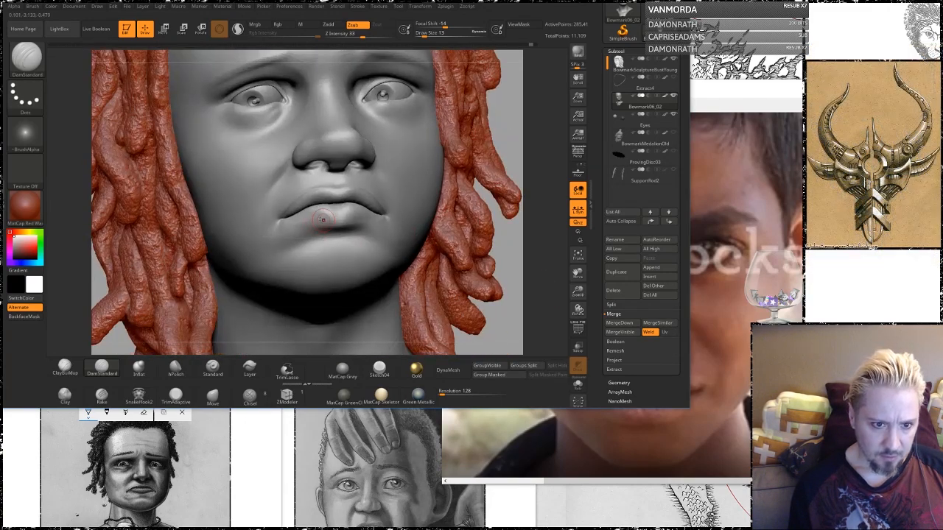
key("space")
left_click_drag(316, 228, 324, 228)
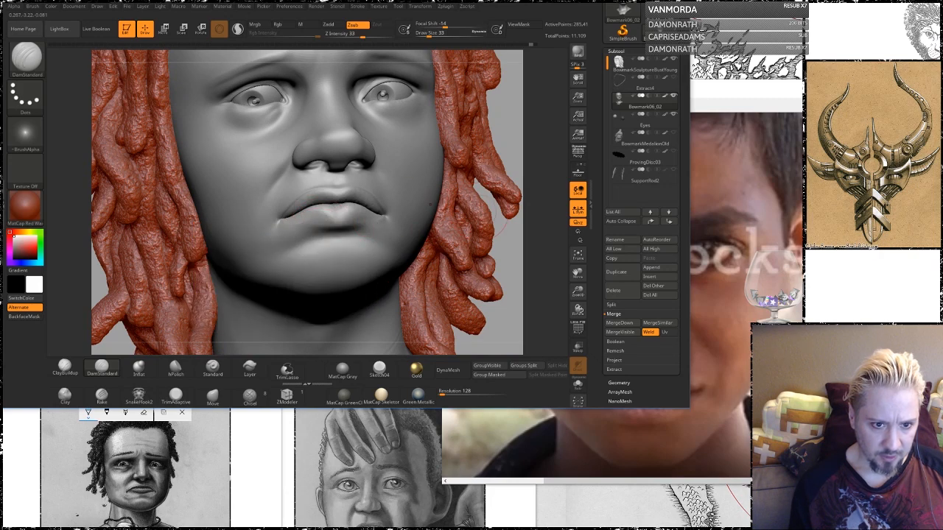
left_click_drag(516, 237, 499, 254)
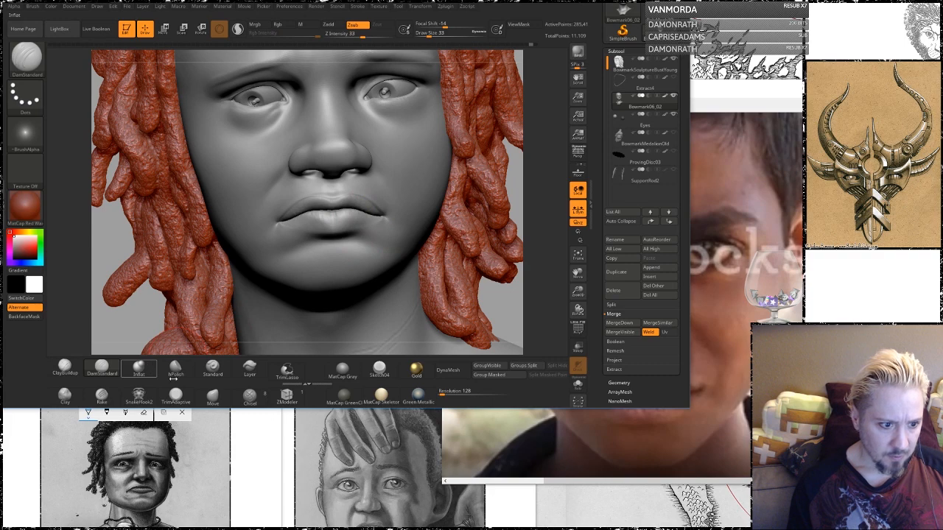
left_click(212, 398)
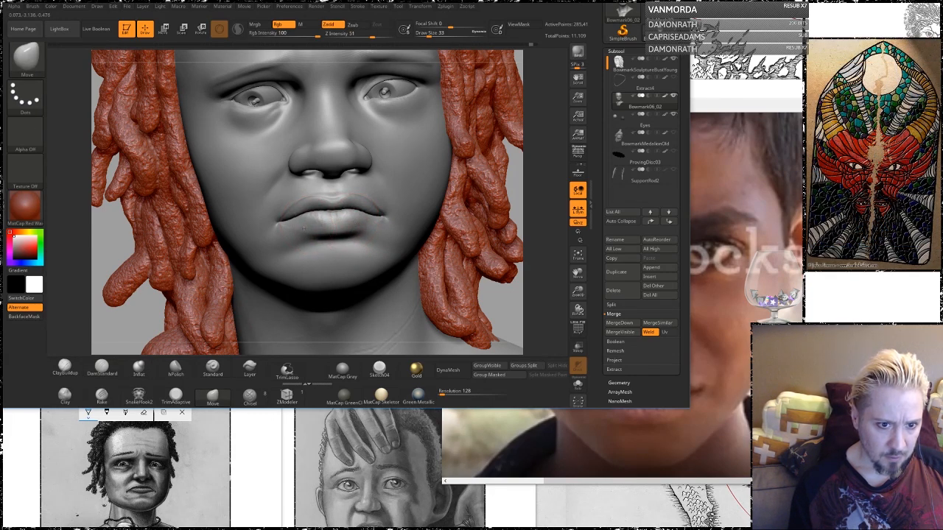
mouse_move(543, 164)
left_mouse_down()
mouse_move(632, 156)
mouse_move(431, 196)
mouse_move(436, 226)
mouse_move(411, 238)
left_mouse_up()
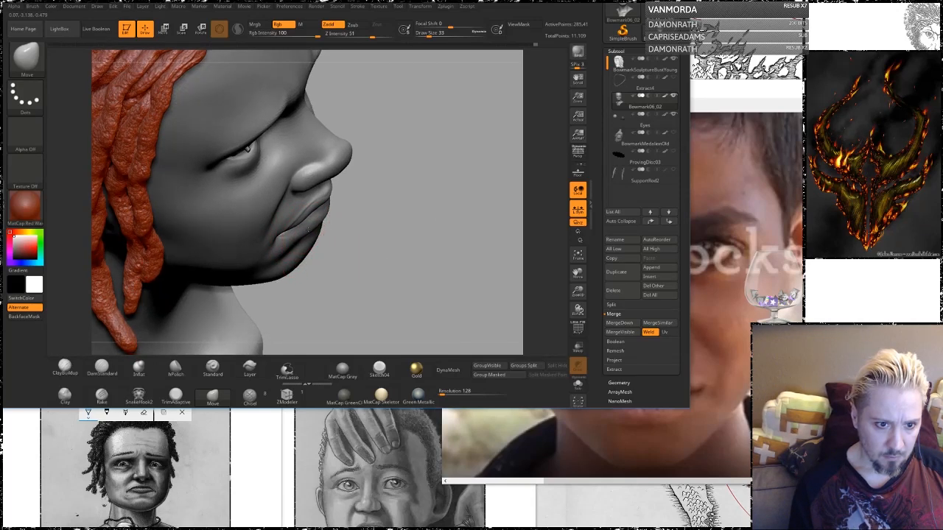
mouse_move(412, 201)
left_mouse_down()
mouse_move(372, 203)
mouse_move(349, 188)
left_mouse_up()
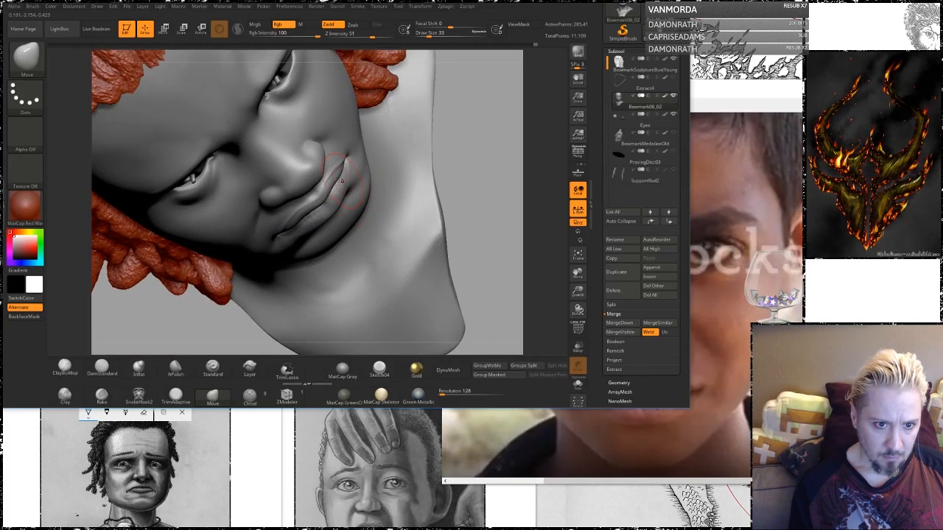
left_click_drag(376, 161, 482, 189)
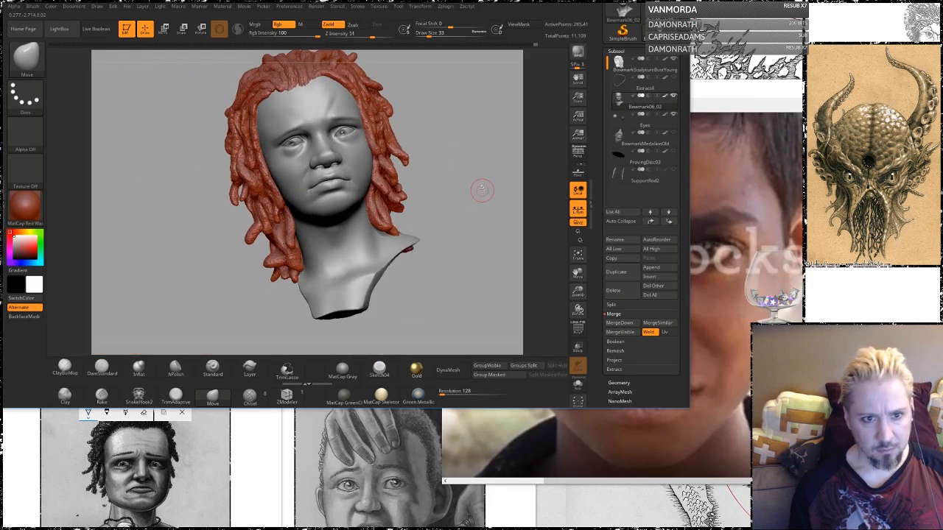
- Smooth the front of the neck below the jaw, checking the bust from several angles
key("shift")
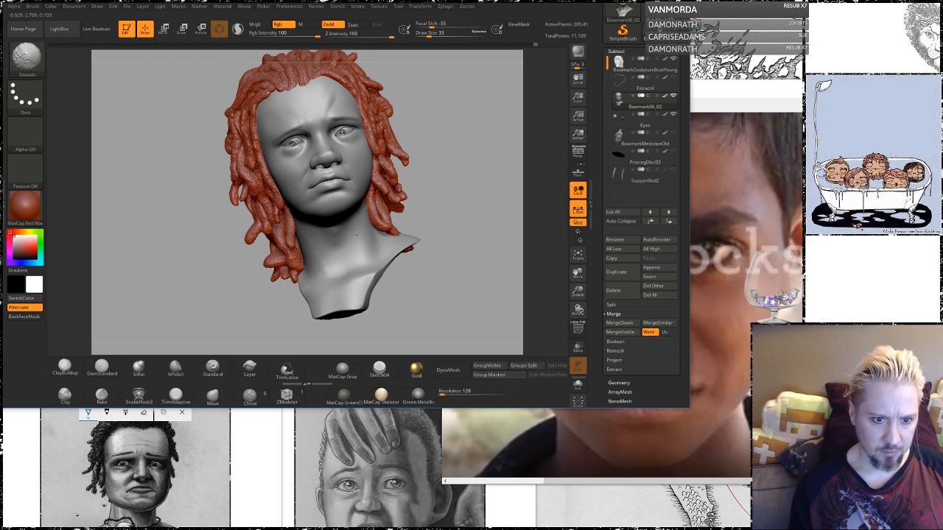
left_click_drag(424, 196, 320, 242)
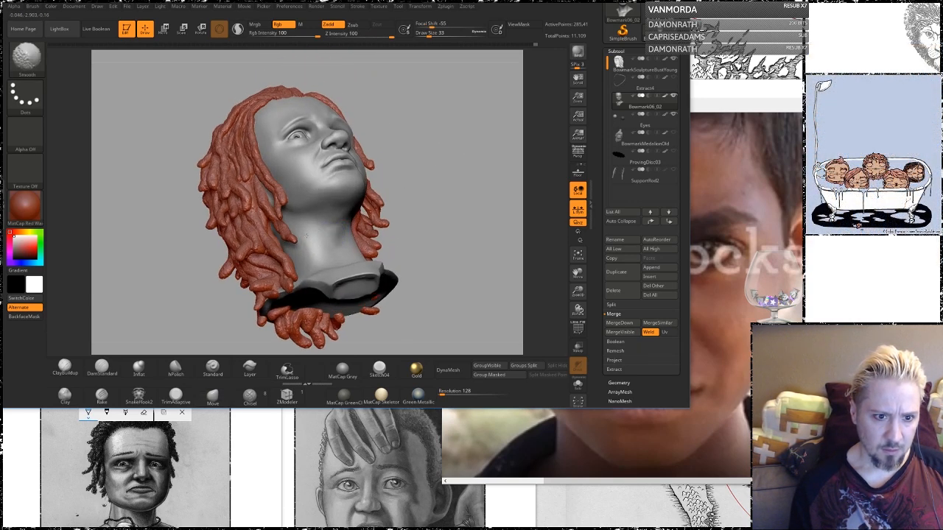
left_click_drag(481, 177, 335, 213)
left_click_drag(447, 213, 469, 223)
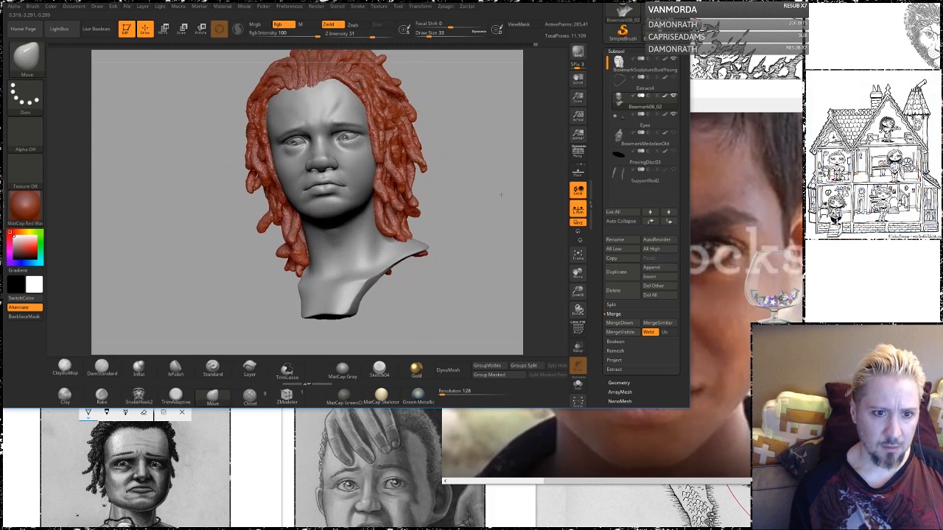
- Raise the head mesh to the next subdivision level and render a best-quality preview of the bust
left_click_drag(501, 195, 489, 206)
left_click_drag(492, 173, 498, 206, "alt")
left_click_drag(506, 81, 456, 185, "alt")
key("ctrl+d")
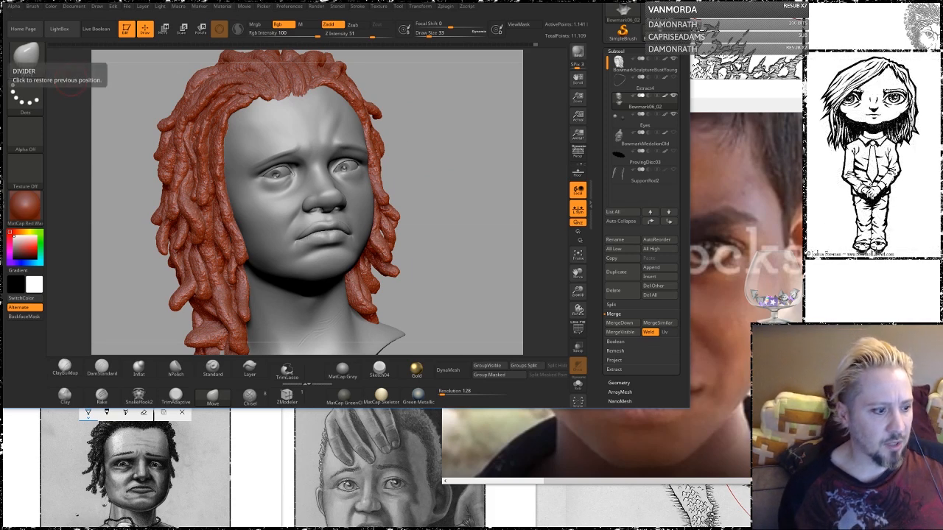
key("shift+r")
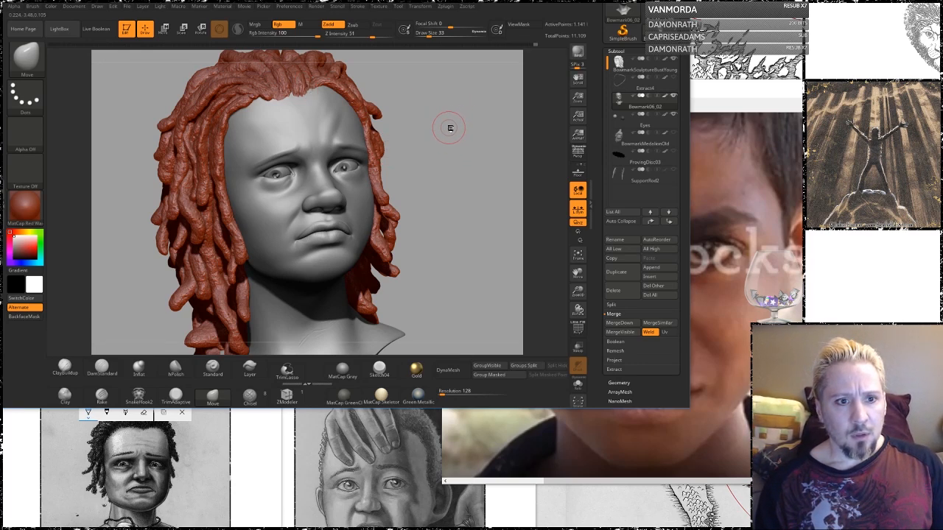
- Smooth the surface of the lower neck and collarbone area at draw size 33
mouse_move(466, 144)
left_mouse_down()
mouse_move(448, 113)
mouse_move(474, 141)
mouse_move(466, 161)
mouse_move(483, 173)
mouse_move(486, 156)
mouse_move(483, 195)
left_mouse_up()
mouse_move(138, 282)
left_mouse_down()
mouse_move(171, 281)
mouse_move(162, 283)
left_mouse_up()
left_click_drag(494, 290, 484, 183, "alt")
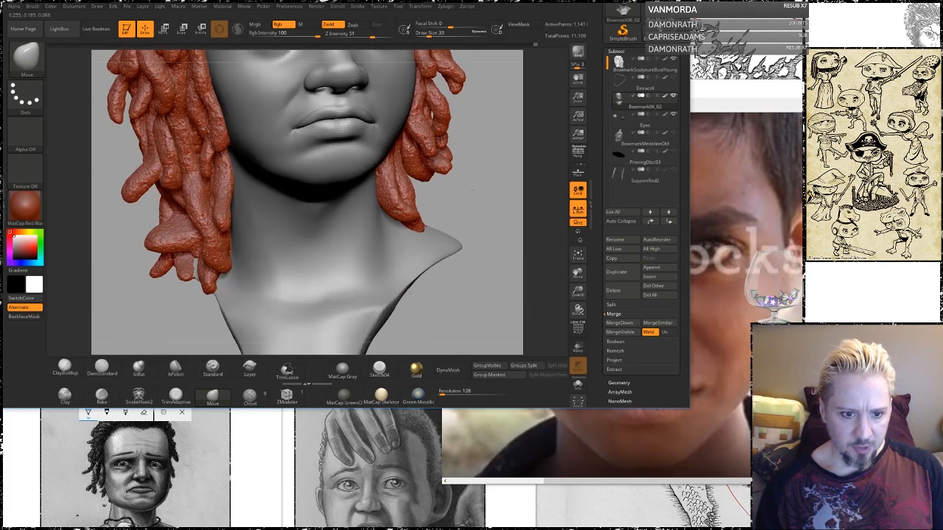
left_click_drag(341, 247, 350, 258, "shift")
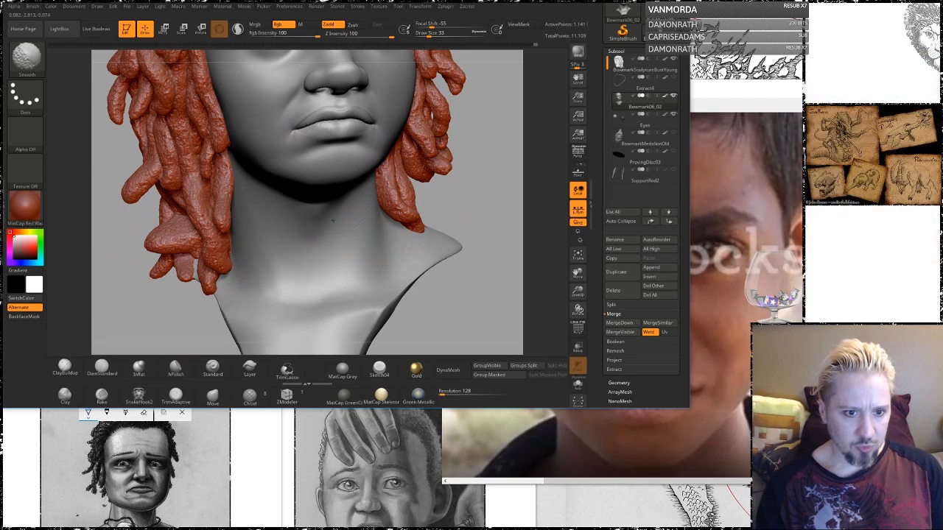
mouse_move(489, 189)
left_mouse_down()
mouse_move(459, 234)
mouse_move(413, 246)
left_mouse_up()
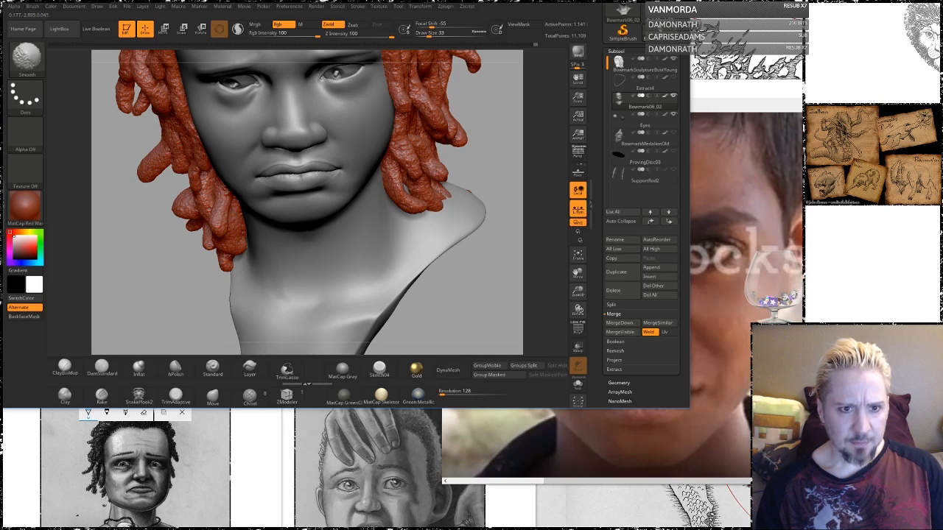
mouse_move(489, 148)
left_mouse_down()
mouse_move(422, 198)
mouse_move(414, 187)
left_mouse_up()
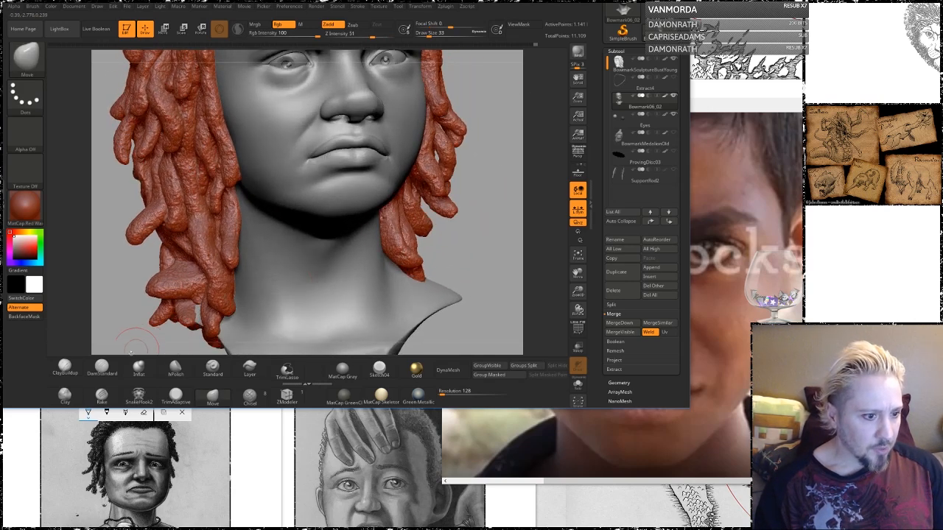
- Carve a curved crease around one mouth corner toward the chin with DamStandard at draw size 33
left_click(102, 368)
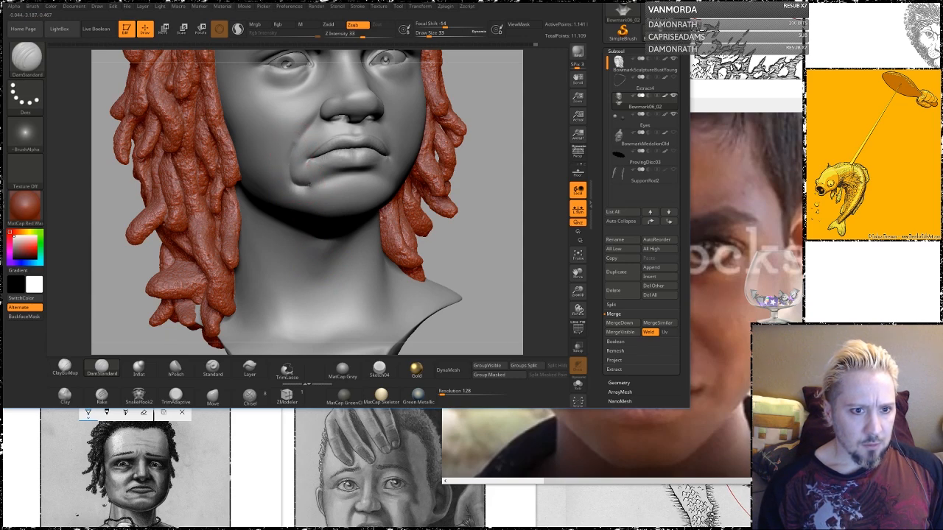
- Switch to the ClayBuildup brush and lower the head mesh to a coarser subdivision level for reworking the mouth corners
mouse_move(483, 182)
left_mouse_down()
mouse_move(433, 182)
mouse_move(480, 176)
mouse_move(487, 200)
left_mouse_up()
left_click_drag(481, 200, 484, 228)
mouse_move(512, 137)
left_mouse_down()
mouse_move(507, 153)
mouse_move(449, 162)
mouse_move(433, 214)
left_mouse_up()
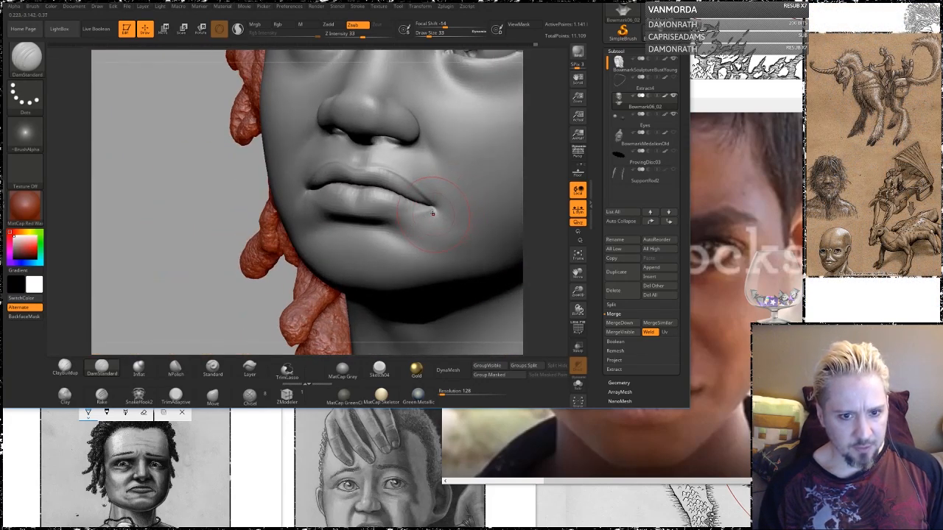
left_click_drag(544, 175, 507, 214)
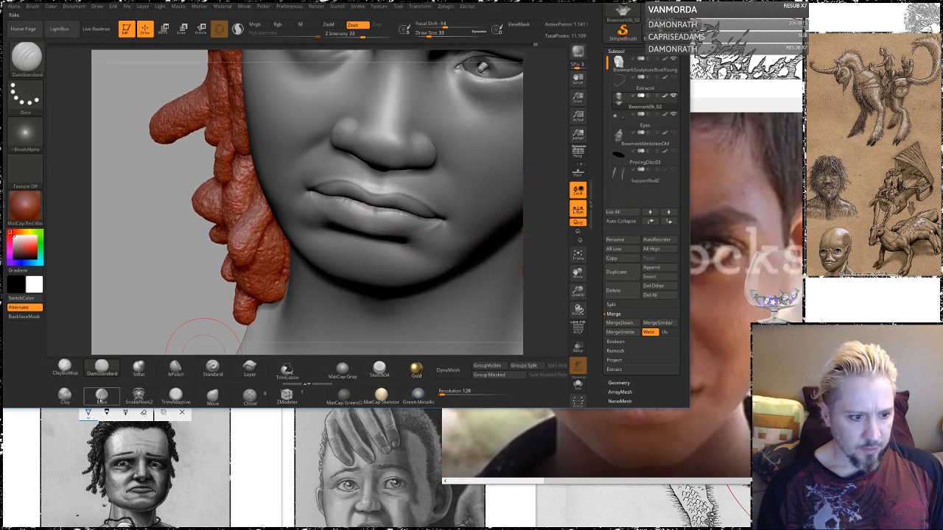
left_click(66, 365)
mouse_move(529, 205)
left_mouse_down()
mouse_move(498, 196)
mouse_move(452, 217)
left_mouse_up()
key("shift+d")
key("shift+d")
key("shift+d")
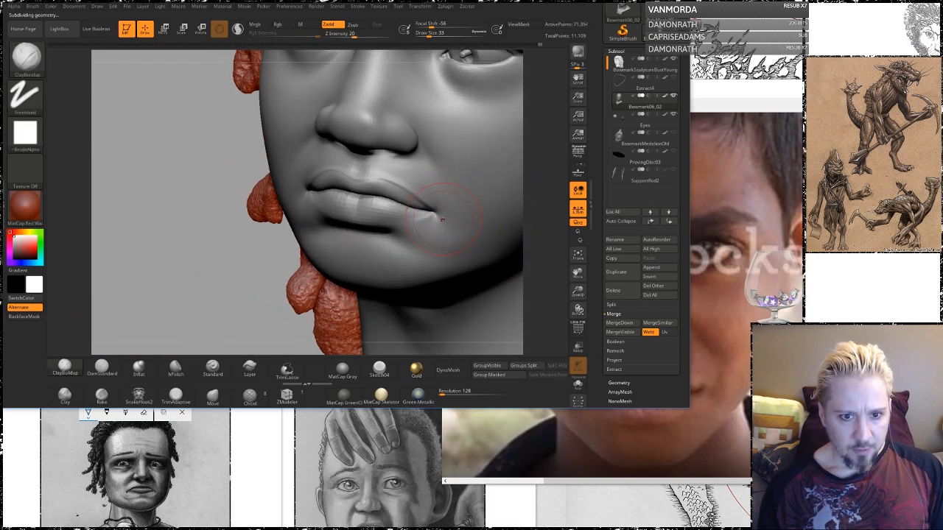
key("shift+d")
- Build up clay around both mouth corners with ClayBuildup at draw size 14 and smooth the strokes into the cheeks
key("space")
left_click_drag(458, 209, 454, 210)
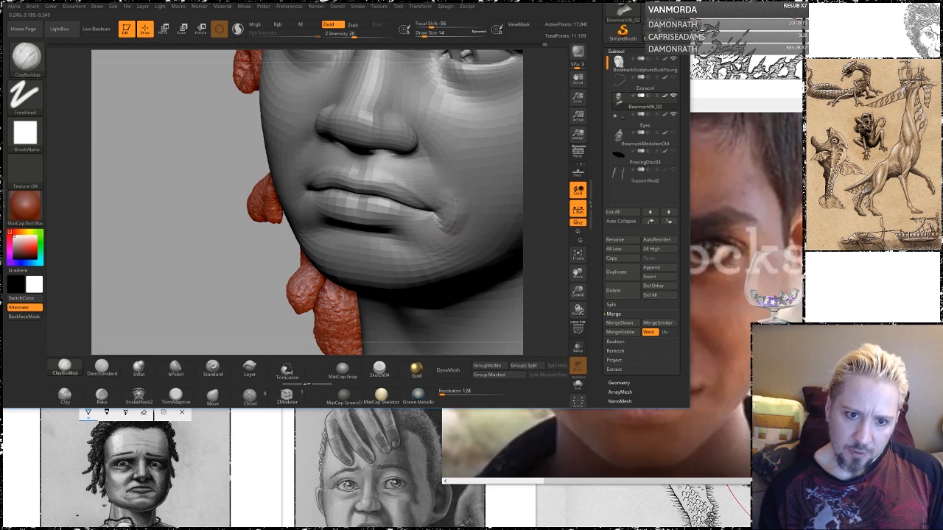
mouse_move(545, 168)
left_mouse_down()
mouse_move(284, 210)
mouse_move(283, 177)
left_mouse_up()
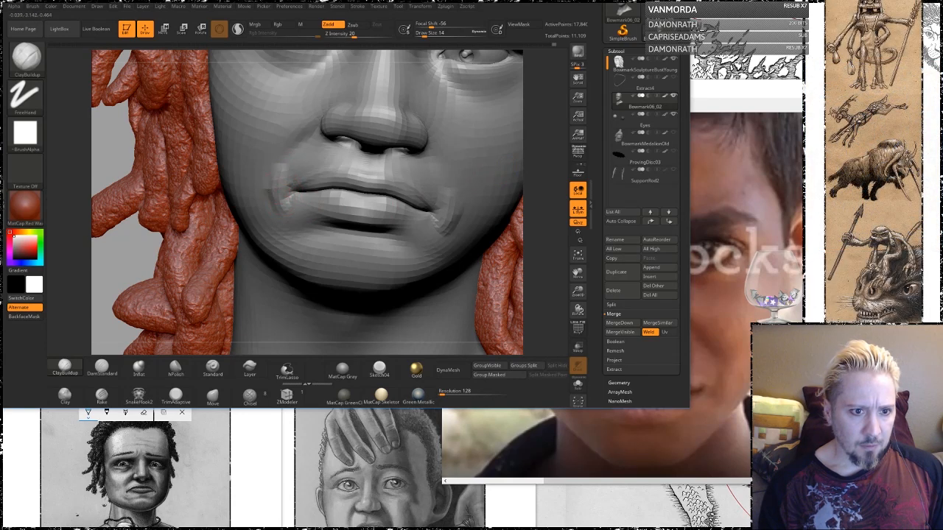
left_click_drag(280, 190, 283, 170, "shift")
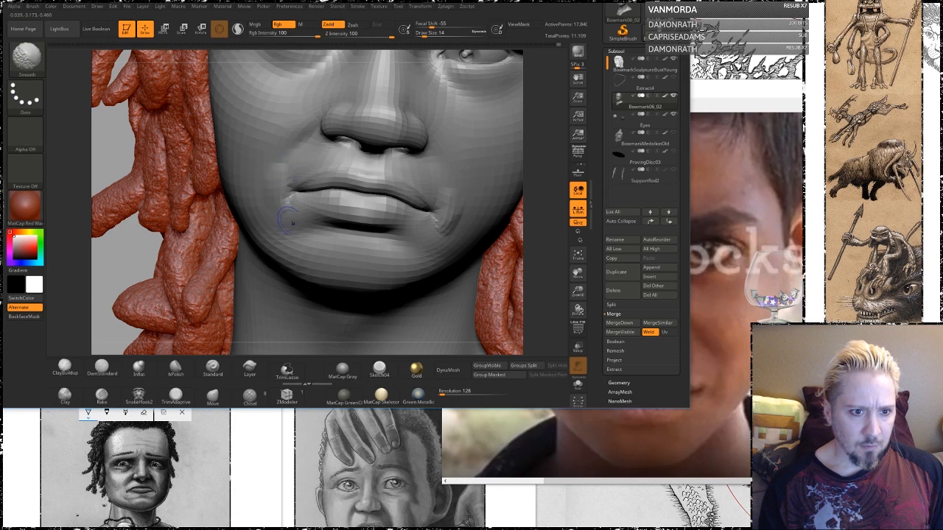
left_click_drag(450, 219, 444, 189, "shift")
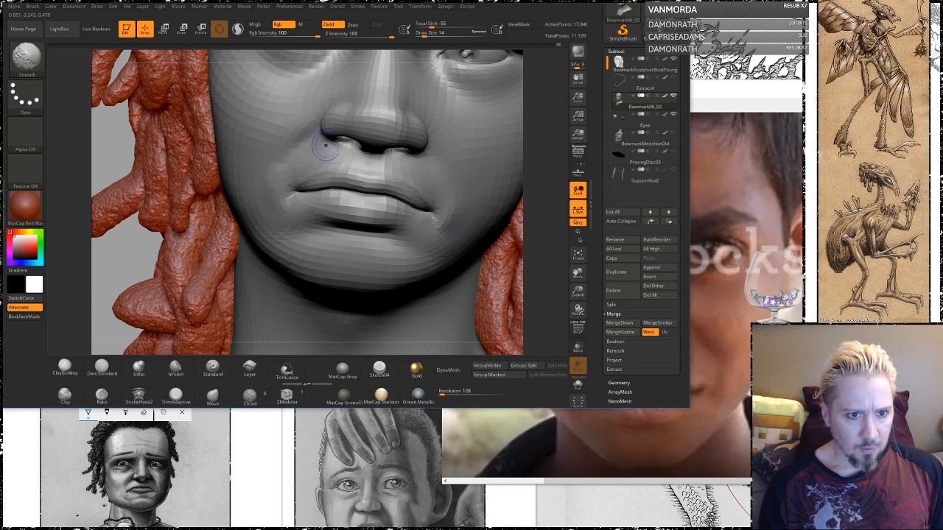
- Raise the head one subdivision level and add and smooth small clay strokes at both mouth corners
key("ctrl+d")
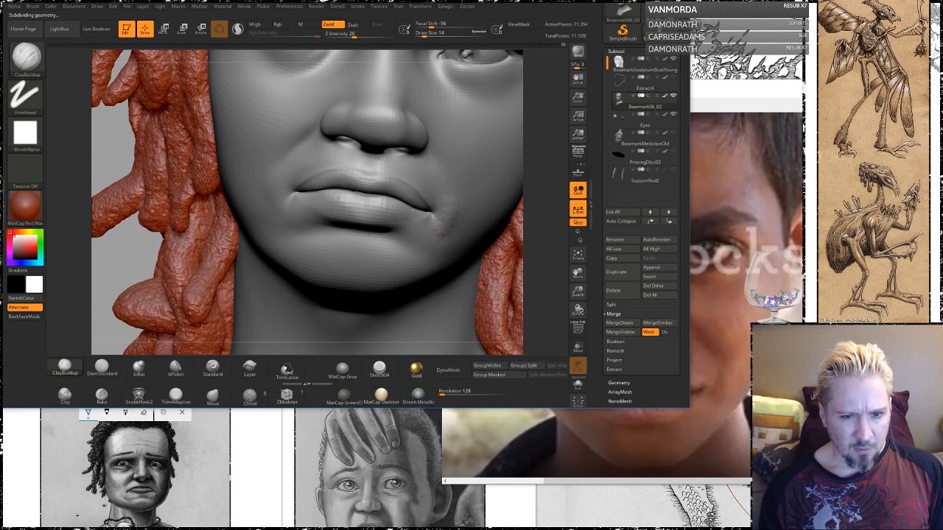
key("shift")
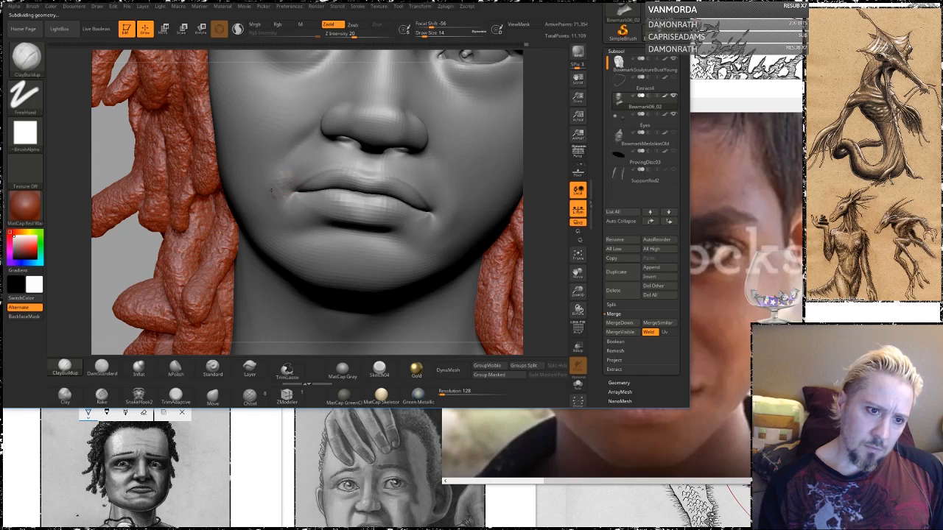
key("shift")
left_click_drag(284, 190, 286, 172, "shift")
- Add more clay beside the character's right mouth corner and smooth it down toward the chin
left_click_drag(539, 170, 427, 185, "alt")
left_click_drag(445, 232, 449, 309, "alt")
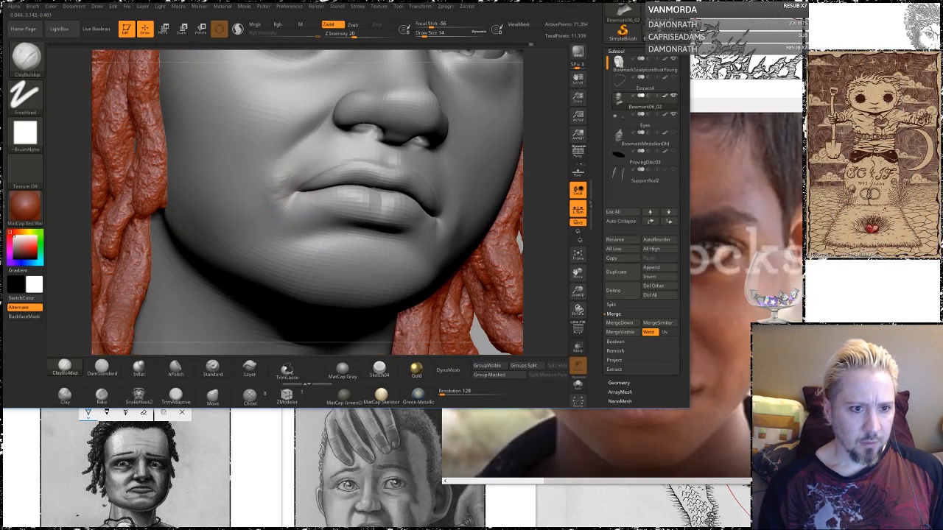
key("shift")
left_click_drag(279, 192, 281, 224, "shift")
- Thicken the flesh beside the left mouth corner and above the right one with ClayBuildup, smoothing each side
left_click_drag(535, 213, 445, 235)
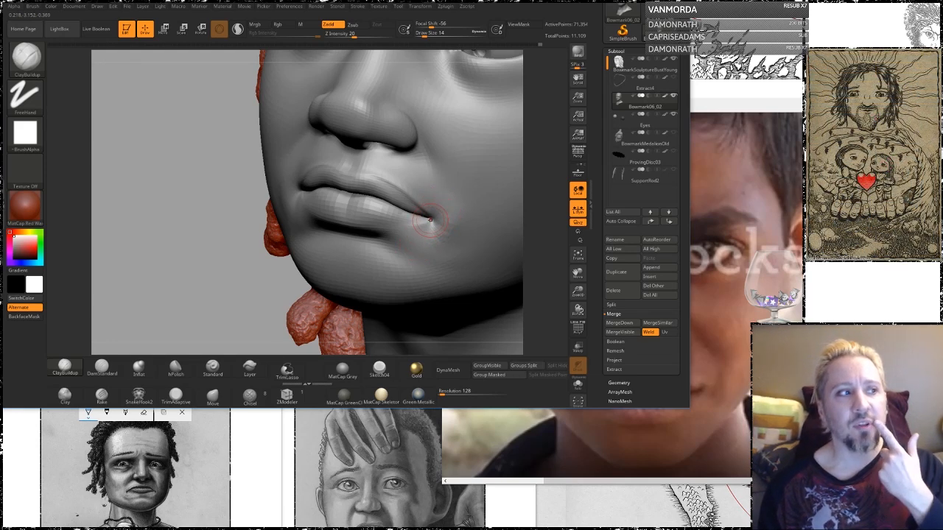
left_click_drag(546, 183, 429, 218)
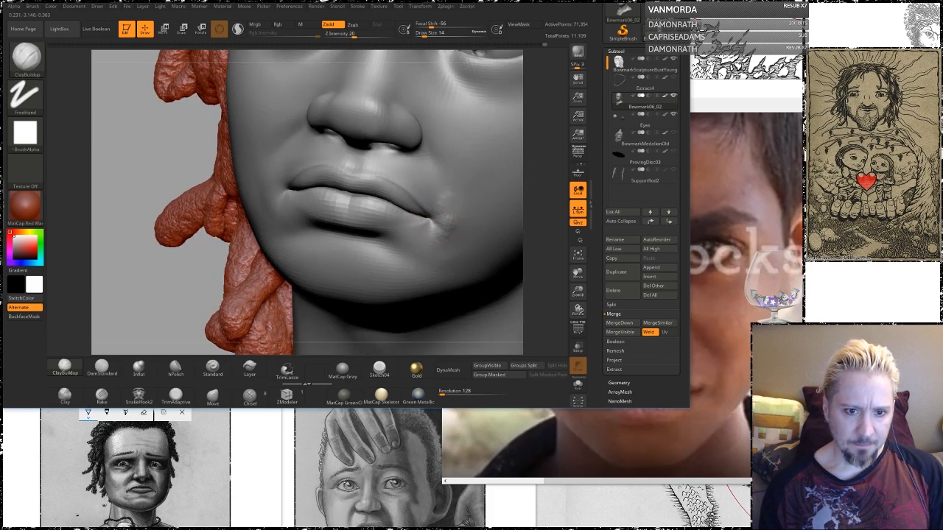
key("shift")
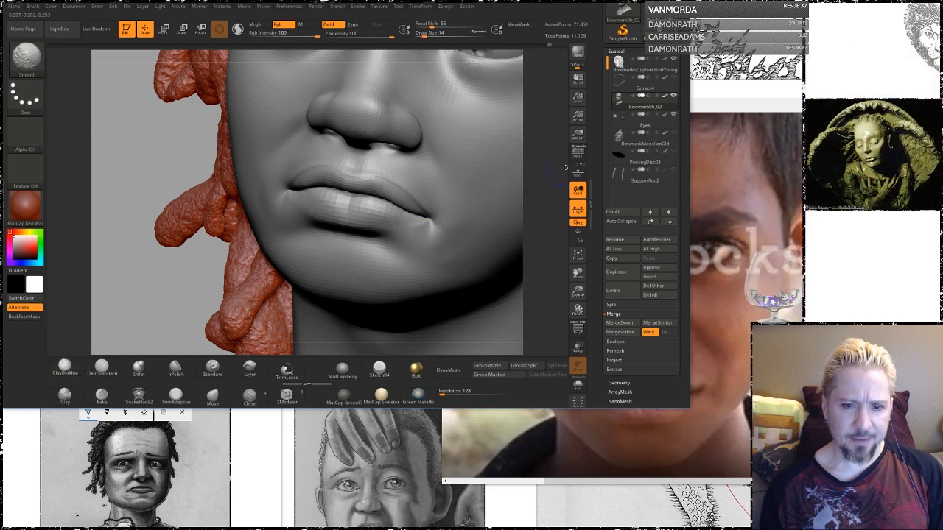
left_click_drag(558, 174, 576, 156)
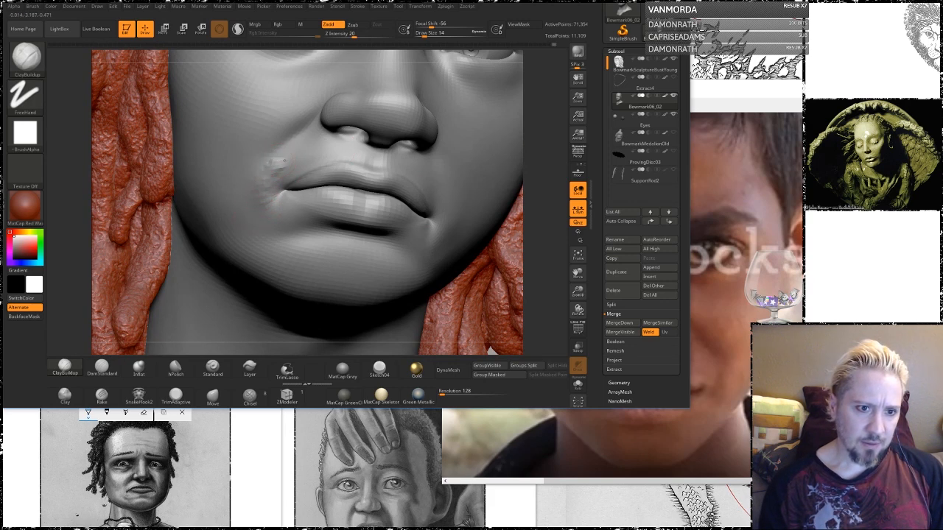
mouse_move(282, 160)
left_mouse_down("shift")
mouse_move(270, 206)
mouse_move(298, 194)
left_mouse_up("shift")
- Raise the head another subdivision level and build up and smooth the fold wrapping the character's right mouth corner
key("ctrl+d")
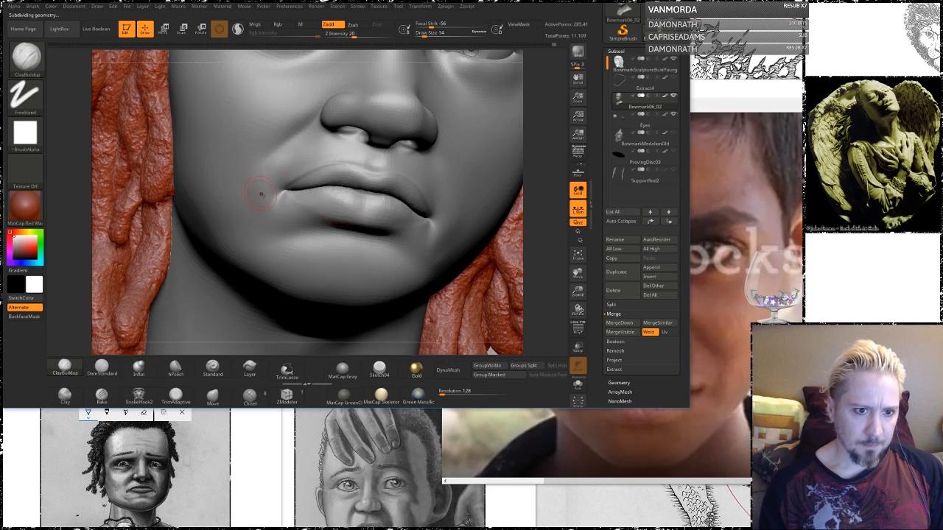
left_click_drag(264, 198, 273, 177)
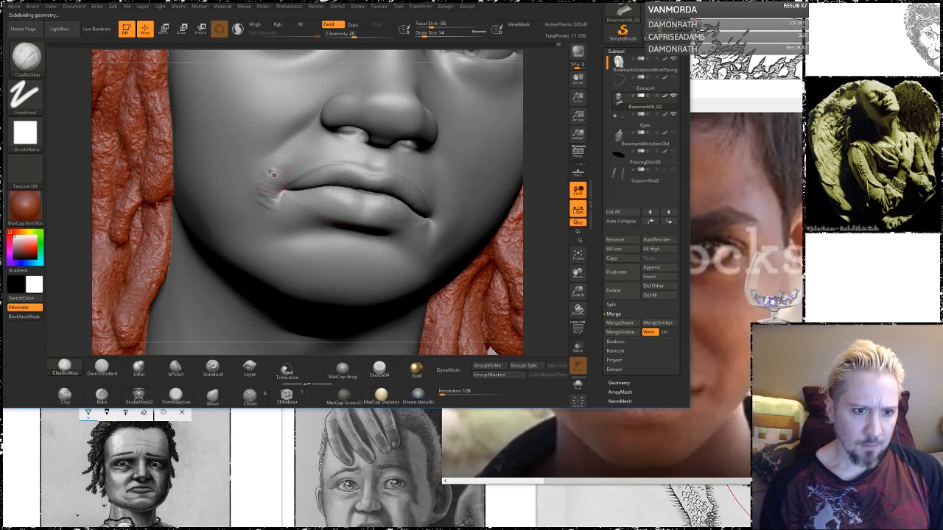
left_click_drag(261, 197, 269, 216)
key("shift")
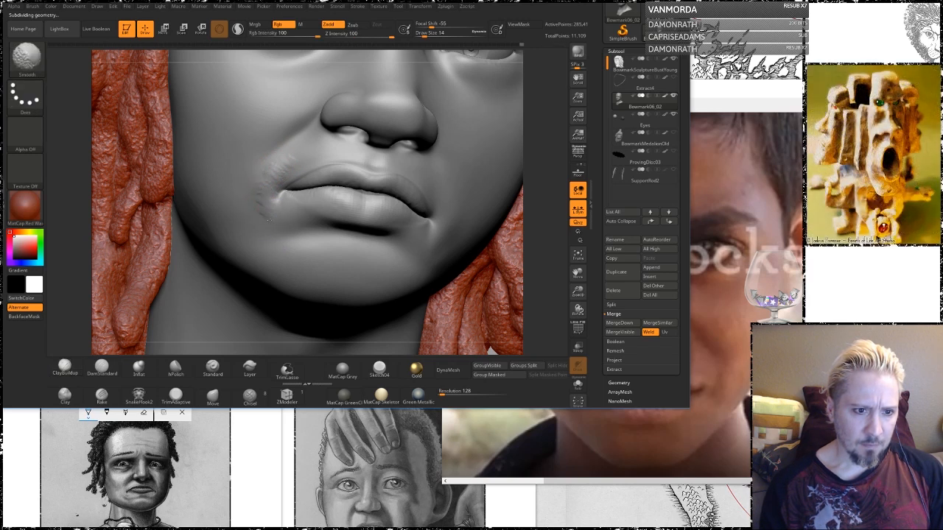
left_click_drag(285, 160, 288, 160, "shift")
left_click_drag(266, 196, 282, 199, "shift")
left_click_drag(288, 163, 274, 199, "shift")
- Build up the fold around the character's left mouth corner and smooth the transitions at both corners
left_click_drag(544, 216, 436, 220)
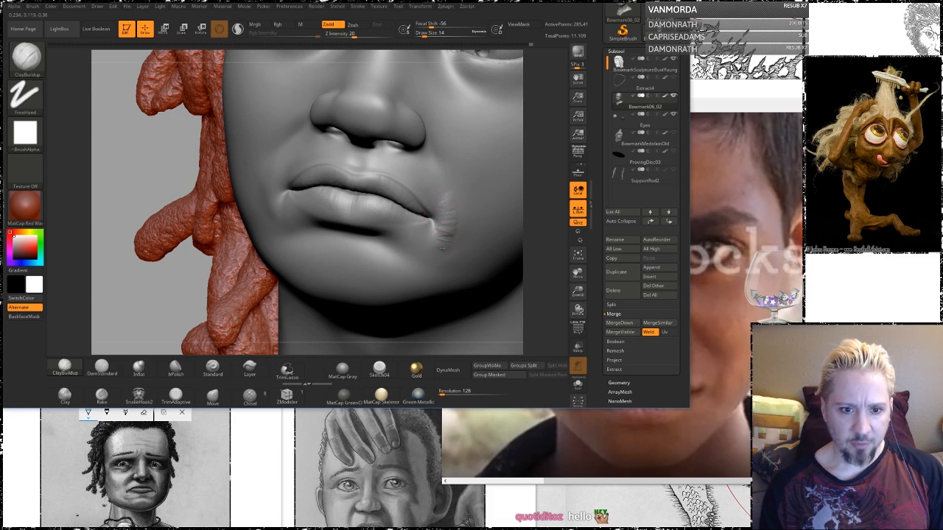
key("shift")
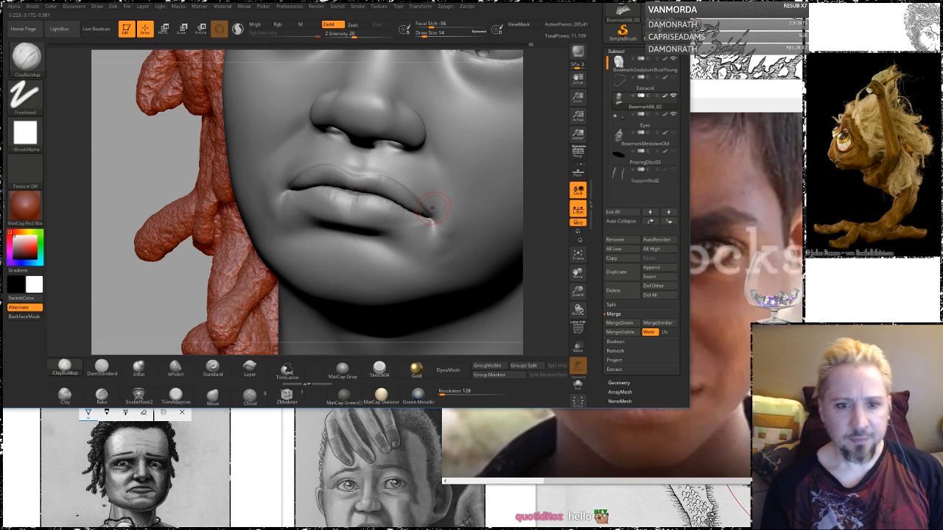
key("shift")
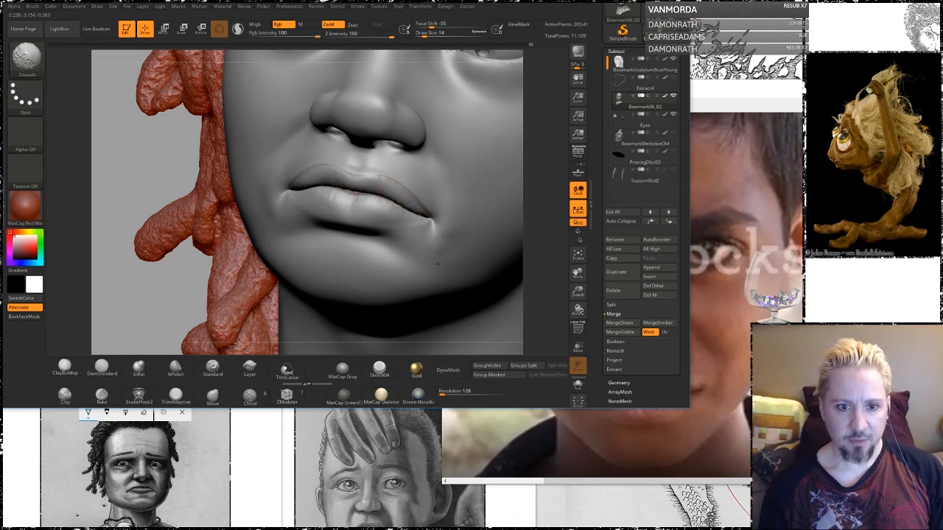
left_click_drag(545, 177, 412, 188)
key("shift")
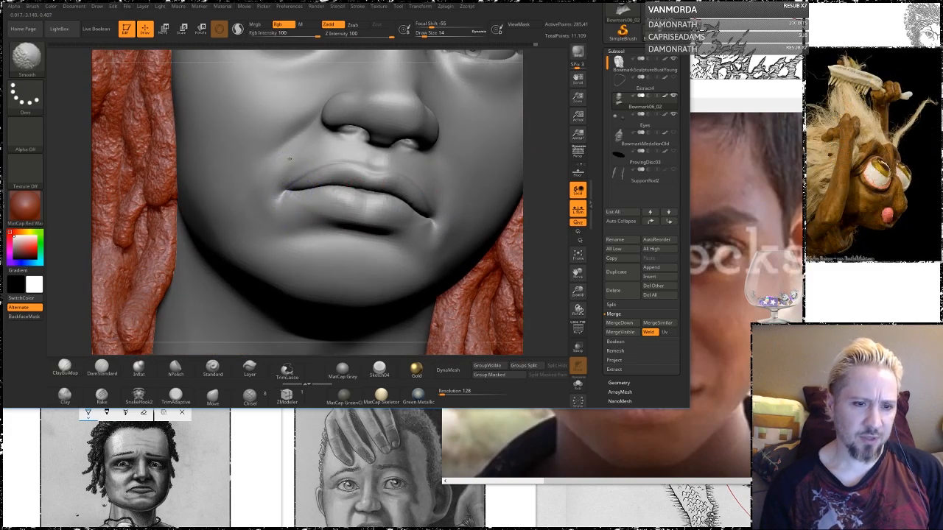
- Set the ClayBuildup draw size to 4 for fine detailing at the character's left mouth corner
left_click_drag(541, 204, 449, 213)
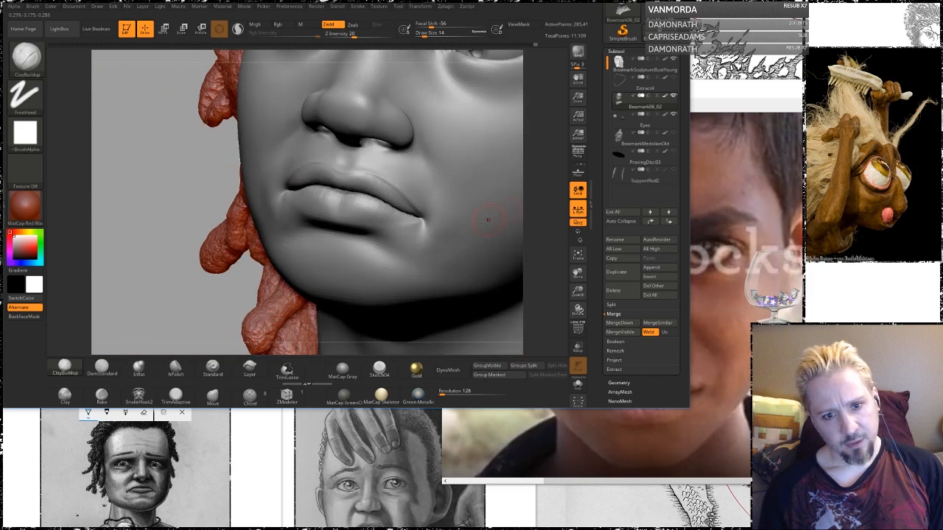
key("shift")
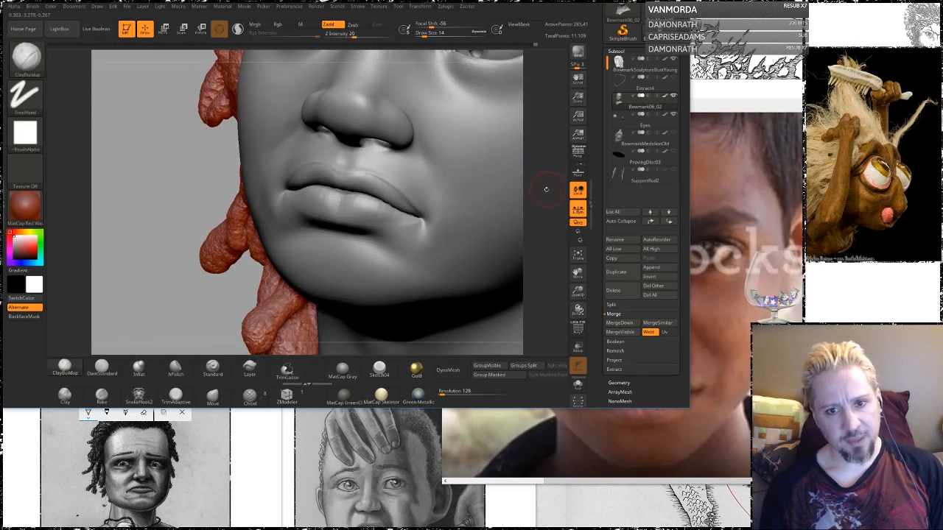
left_click_drag(538, 204, 523, 284, "alt")
key("space")
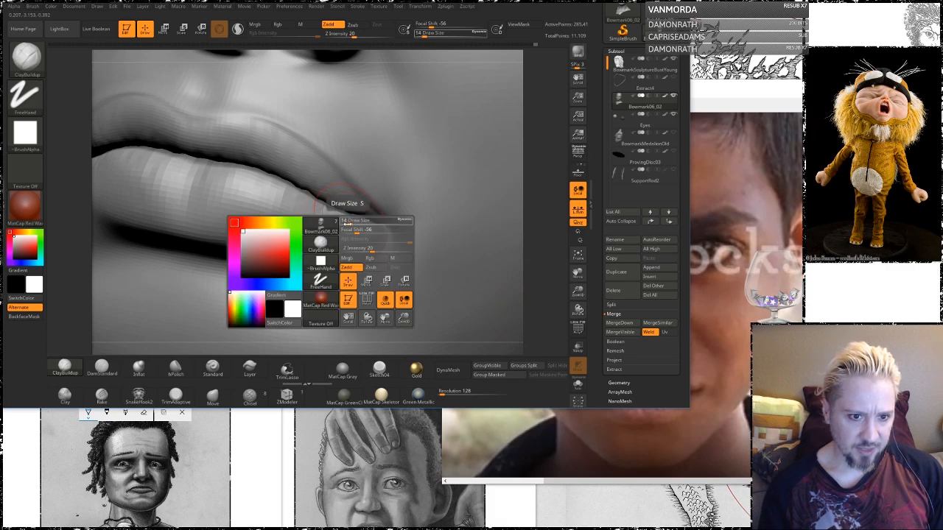
left_click_drag(349, 223, 338, 213)
mouse_move(554, 233)
left_mouse_down("alt")
mouse_move(540, 164)
mouse_move(552, 157)
left_mouse_up("alt")
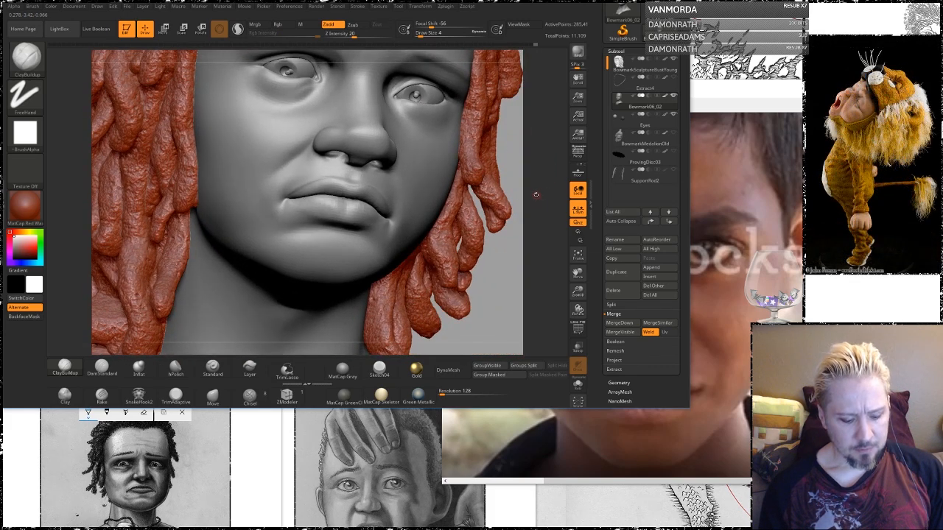
- Refine the mouth corners with fine ClayBuildup strokes and smooth the upper lip's edge near the character's left corner
mouse_move(546, 220)
left_mouse_down("alt")
mouse_move(527, 168)
mouse_move(484, 177)
mouse_move(505, 179)
mouse_move(497, 173)
left_mouse_up("alt")
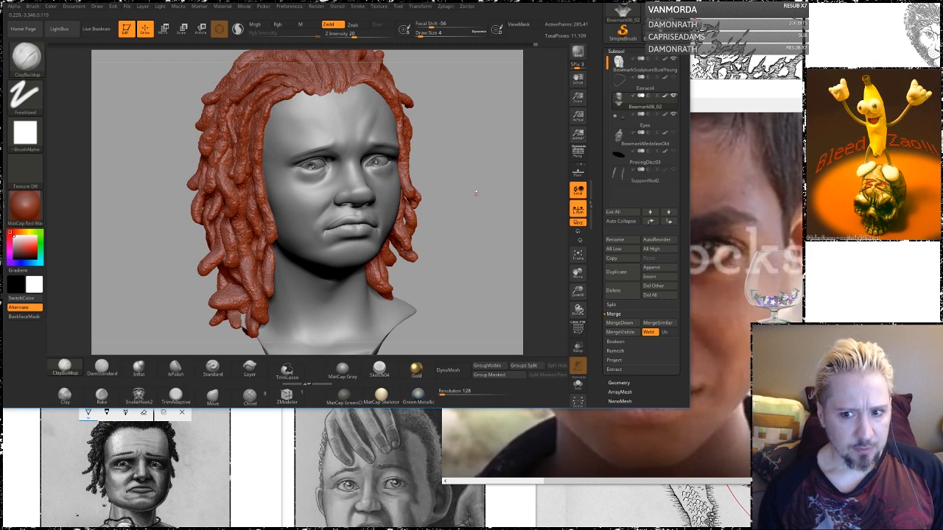
mouse_move(473, 178)
left_mouse_down("alt")
mouse_move(475, 168)
mouse_move(499, 271)
left_mouse_up("alt")
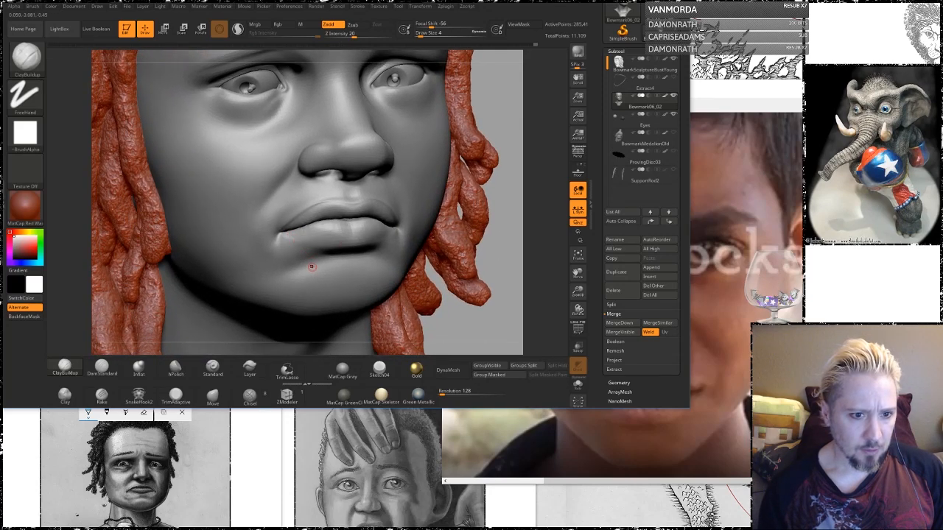
left_click_drag(494, 251, 499, 284, "alt")
left_click_drag(253, 241, 298, 255)
left_click_drag(496, 250, 444, 245)
mouse_move(414, 207)
left_mouse_down()
mouse_move(374, 222)
mouse_move(370, 211)
left_mouse_up()
left_click_drag(147, 209, 195, 206)
mouse_move(284, 204)
left_mouse_down()
mouse_move(252, 192)
mouse_move(279, 199)
left_mouse_up()
left_click_drag(486, 155, 417, 175)
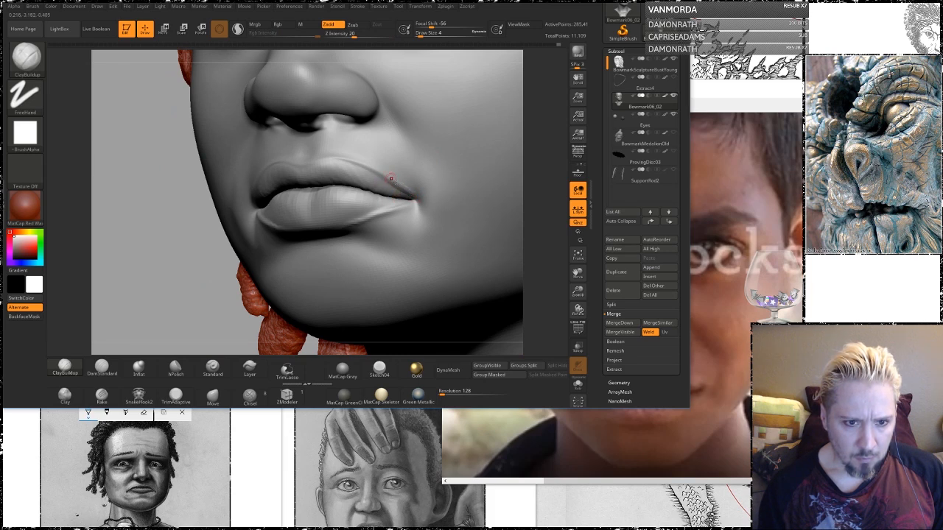
left_click_drag(387, 170, 411, 189, "shift")
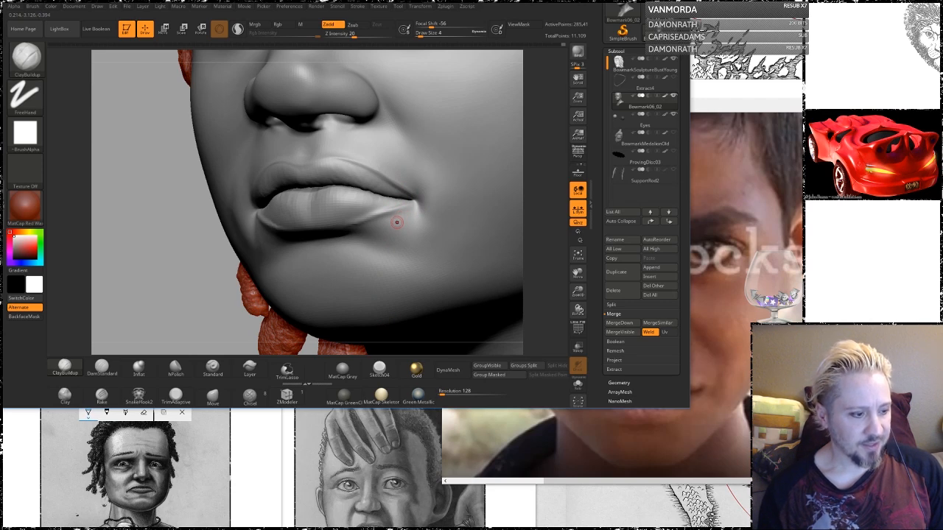
- Switch to the Move brush at draw size 27 and smooth the area below the character's right mouth corner
left_click_drag(536, 150, 501, 165)
mouse_move(557, 153)
left_mouse_down()
mouse_move(506, 131)
mouse_move(402, 156)
left_mouse_up()
mouse_move(238, 187)
left_mouse_down()
mouse_move(317, 227)
mouse_move(325, 208)
mouse_move(379, 215)
mouse_move(390, 193)
mouse_move(445, 184)
mouse_move(458, 144)
mouse_move(471, 146)
left_mouse_up()
left_click(209, 402)
key("space")
key("bracketright")
right_click_drag(488, 159, 472, 181)
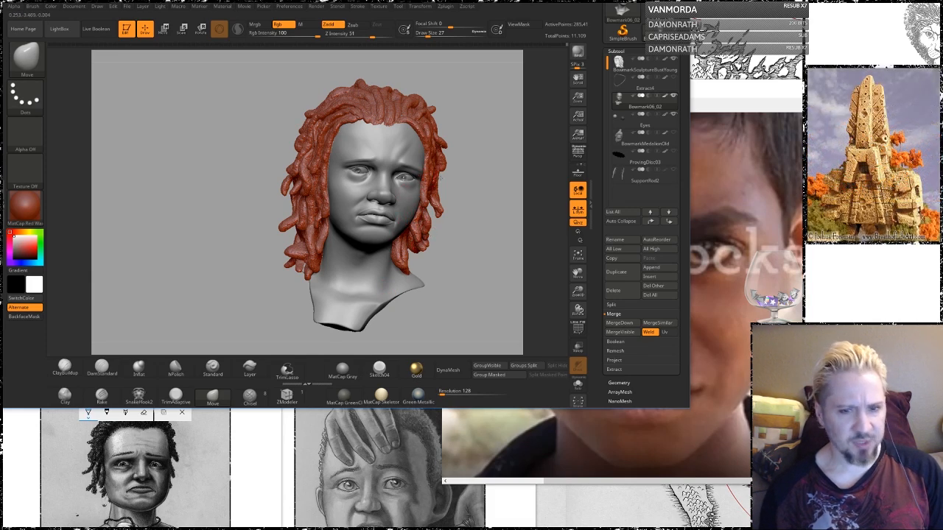
right_click_drag(479, 199, 474, 265)
mouse_move(553, 290)
right_mouse_down("alt")
mouse_move(529, 231)
mouse_move(554, 238)
mouse_move(526, 213)
right_mouse_up("alt")
left_click_drag(280, 275, 249, 256, "shift")
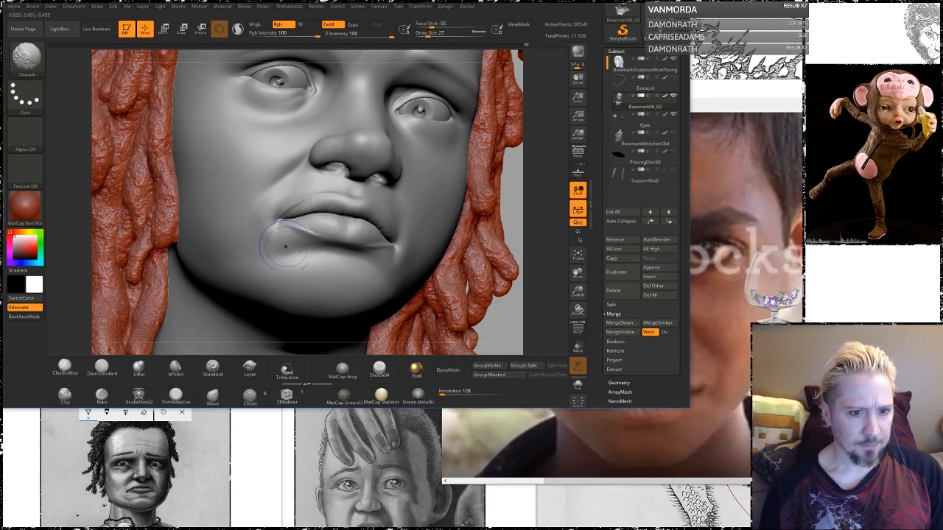
- Reduce the draw size to 13 and smooth the skin under the lower lip near the character's left mouth corner
key("space")
left_click_drag(321, 256, 321, 242)
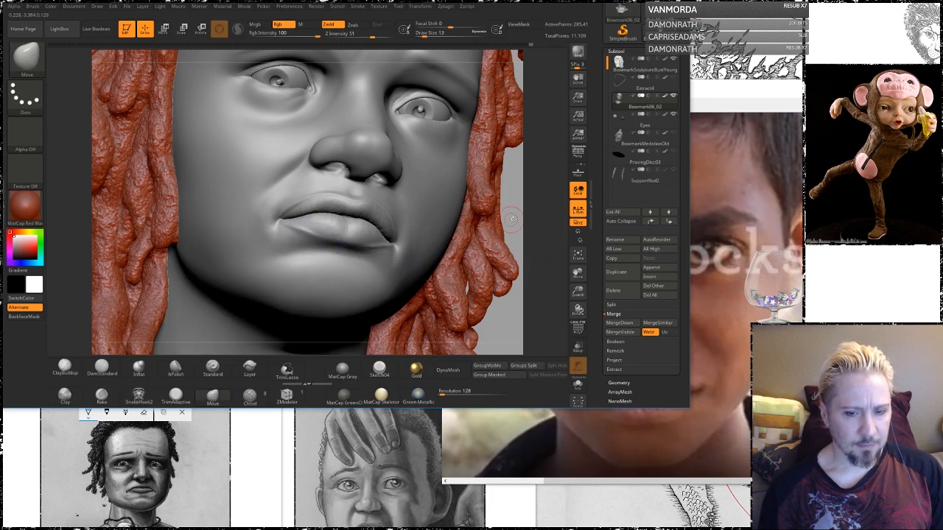
right_click_drag(441, 259, 374, 263)
mouse_move(374, 263)
left_mouse_down("shift")
mouse_move(375, 249)
mouse_move(383, 256)
left_mouse_up("shift")
mouse_move(538, 164)
left_mouse_down()
mouse_move(558, 174)
mouse_move(549, 184)
mouse_move(525, 148)
left_mouse_up()
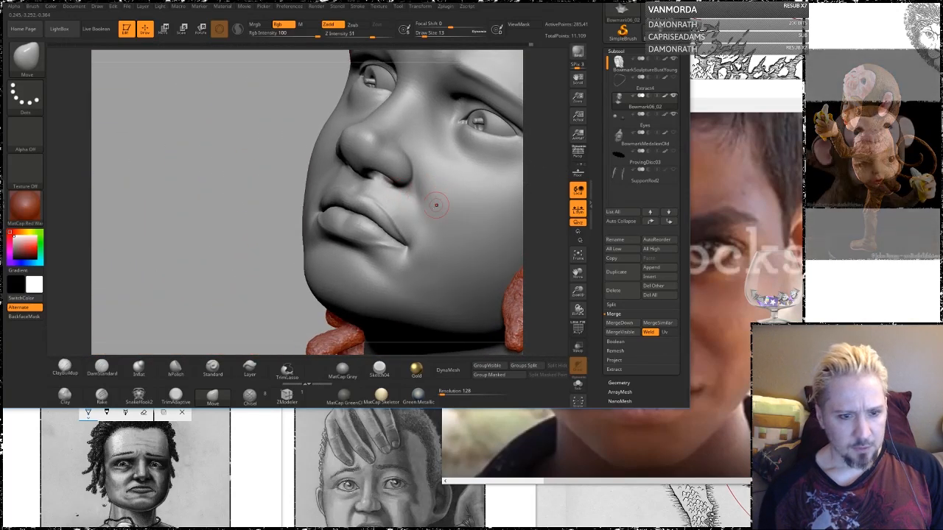
- Build up the character's left cheek beside the mouth with ClayBuildup and smooth it at draw size 29
left_click(65, 367)
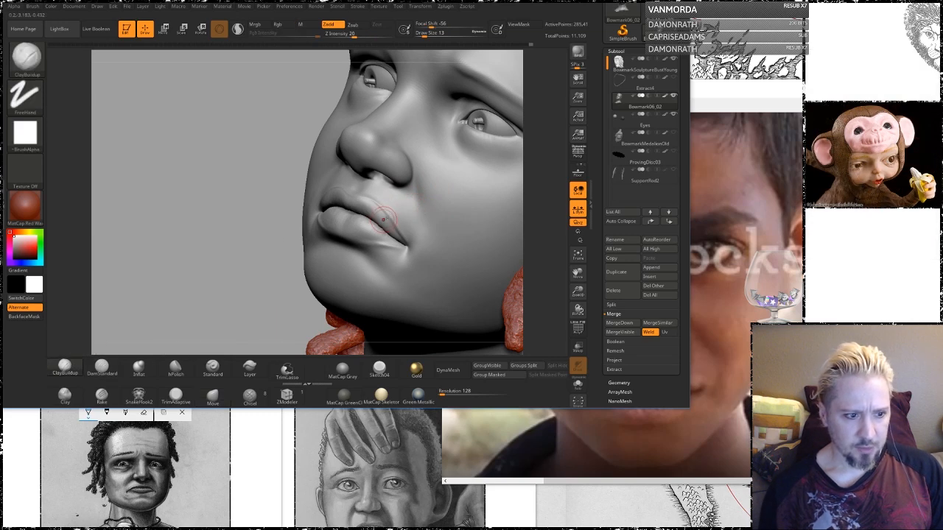
key("space")
mouse_move(411, 204)
left_mouse_down()
mouse_move(421, 185)
mouse_move(445, 239)
mouse_move(455, 249)
mouse_move(465, 243)
left_mouse_up()
left_click_drag(418, 156, 418, 149)
mouse_move(480, 193)
right_mouse_down()
mouse_move(510, 206)
mouse_move(477, 215)
right_mouse_up()
mouse_move(470, 227)
left_mouse_down("shift")
mouse_move(447, 210)
mouse_move(441, 187)
left_mouse_up("shift")
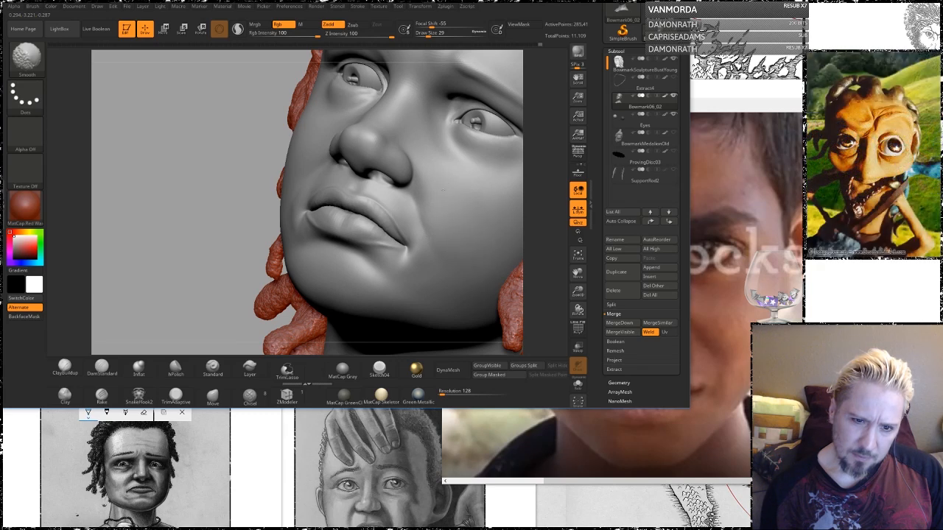
- Build up the character's left cheek with ClayBuildup at draw size 65 on a lower subdivision level, smooth it and restore the higher level
mouse_move(538, 180)
left_mouse_down()
mouse_move(546, 203)
mouse_move(539, 140)
mouse_move(527, 150)
mouse_move(503, 128)
mouse_move(520, 133)
left_mouse_up()
key("ctrl")
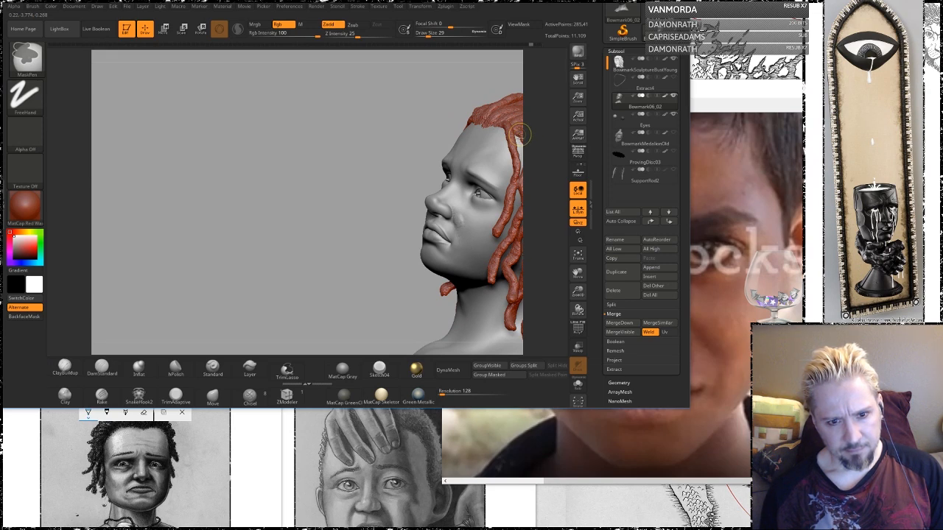
mouse_move(344, 256)
left_mouse_down()
mouse_move(349, 237)
mouse_move(359, 280)
left_mouse_up()
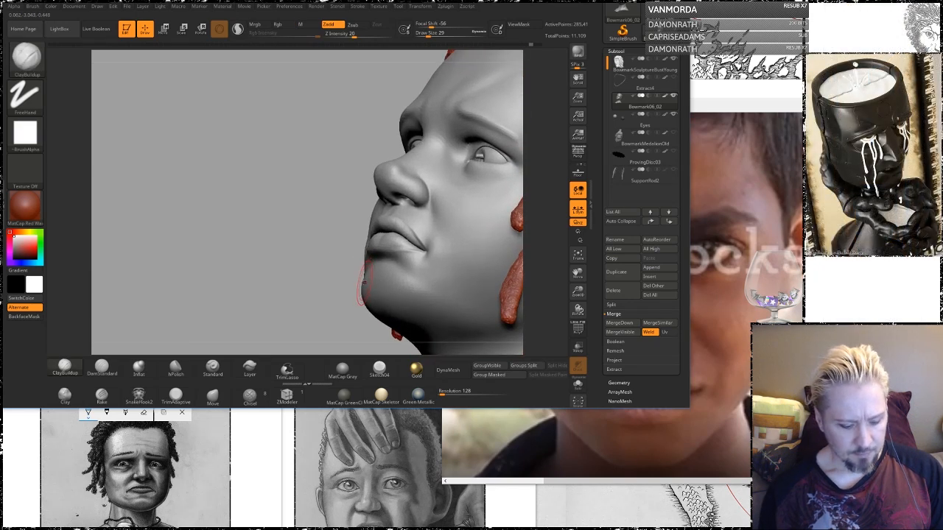
key("shift")
key("shift+d")
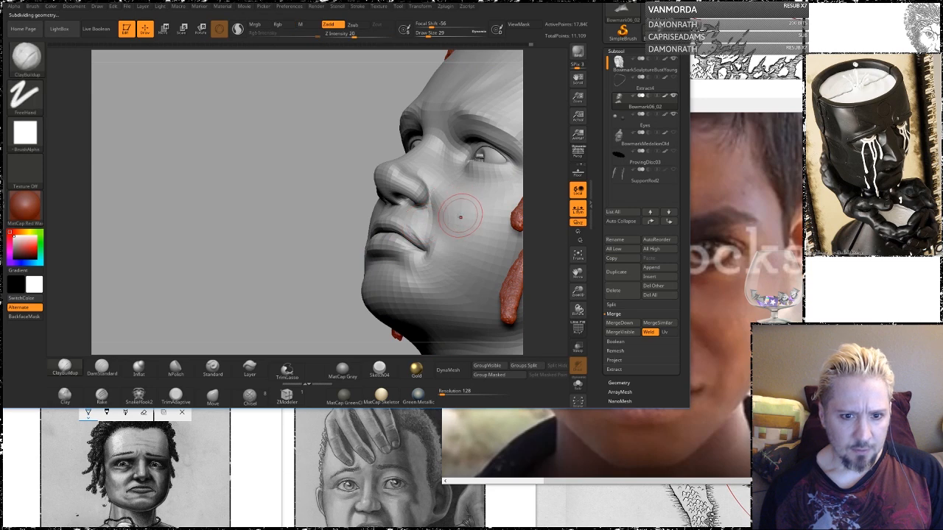
key("space")
mouse_move(448, 219)
left_mouse_down()
mouse_move(479, 213)
mouse_move(497, 190)
mouse_move(548, 177)
mouse_move(544, 184)
left_mouse_up()
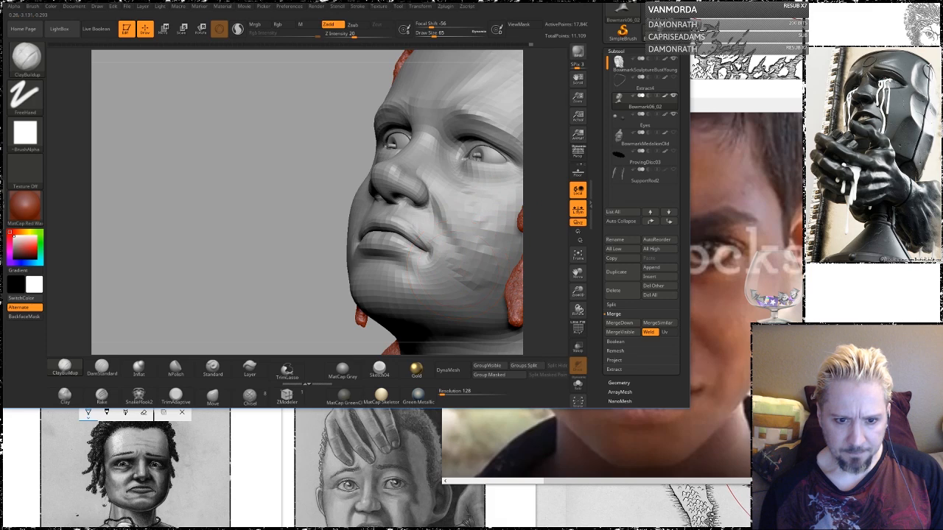
key("shift")
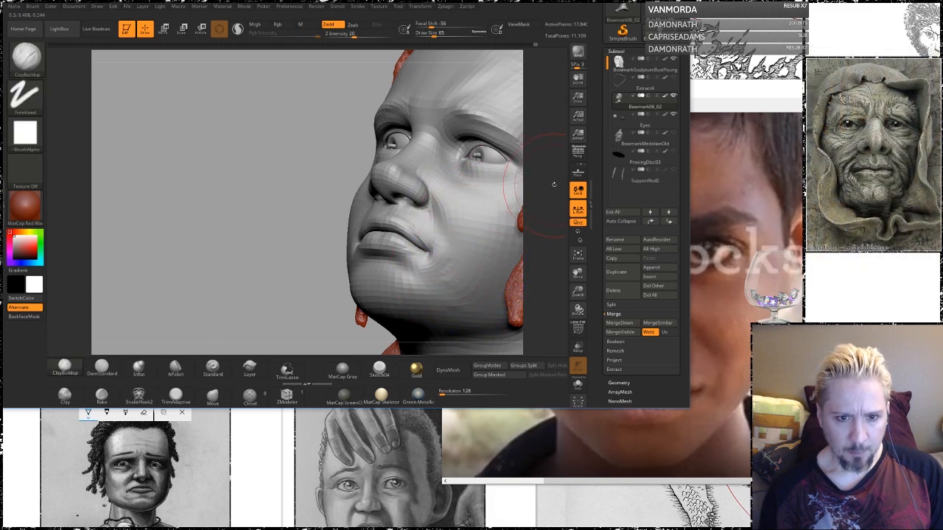
key("d")
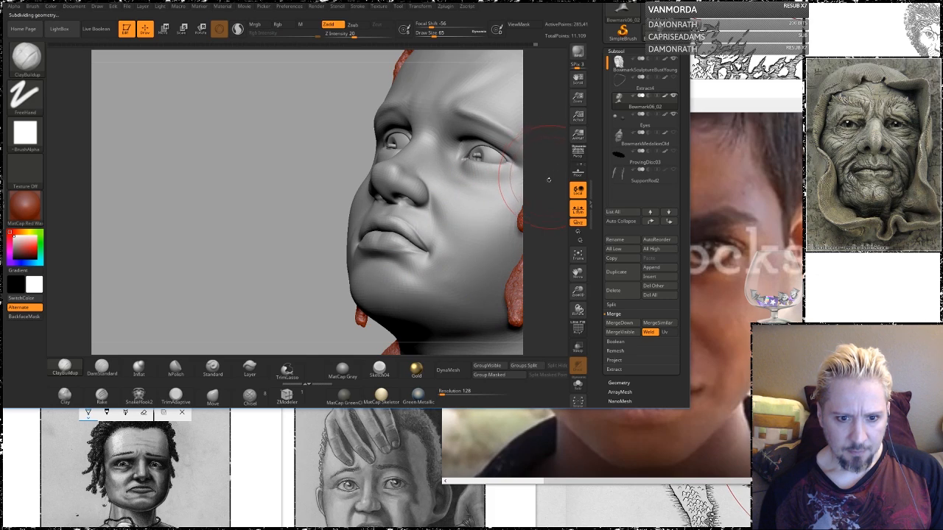
key("shift")
- Carve the nasolabial fold from the character's left nostril down the cheek with DamStandard at draw size 13 and smooth it
mouse_move(551, 187)
left_mouse_down()
mouse_move(560, 188)
mouse_move(541, 170)
mouse_move(525, 174)
mouse_move(540, 175)
left_mouse_up()
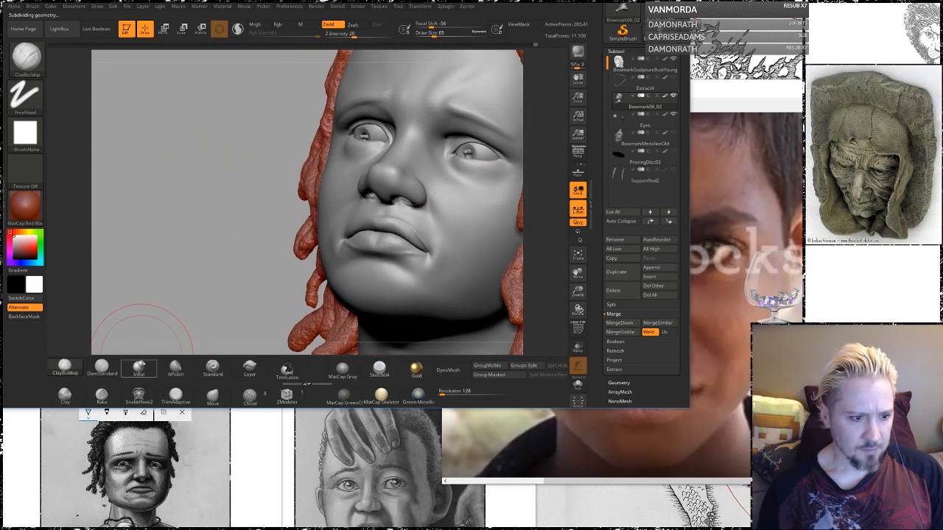
left_click(101, 367)
key("space")
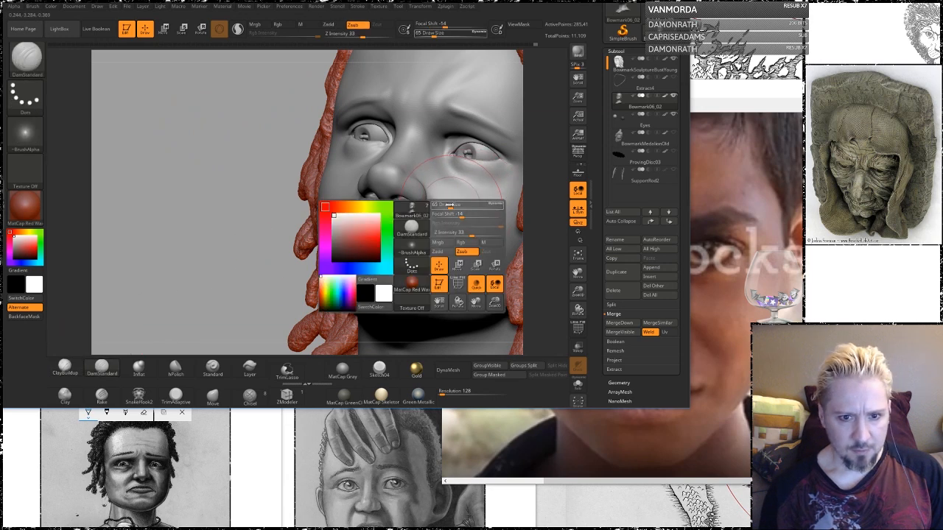
left_click_drag(452, 206, 440, 209)
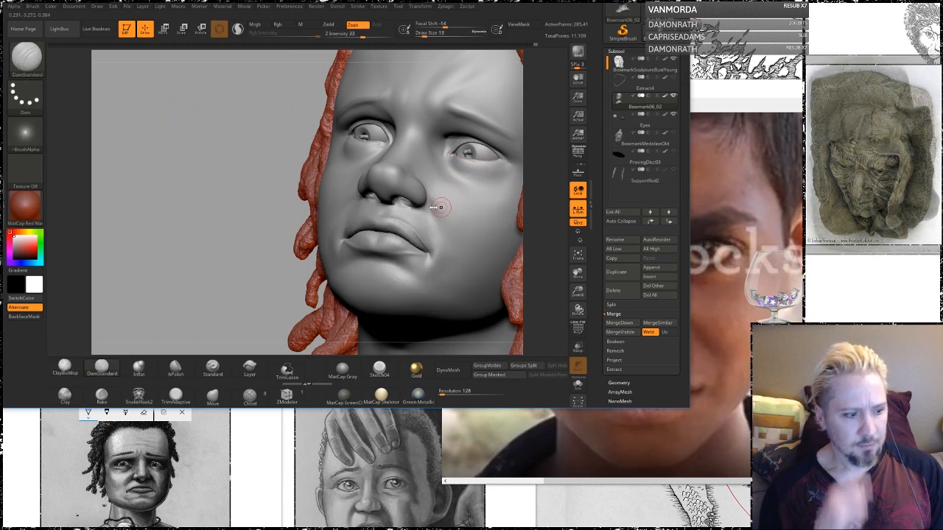
mouse_move(552, 181)
left_mouse_down("alt")
mouse_move(558, 234)
mouse_move(556, 203)
left_mouse_up("alt")
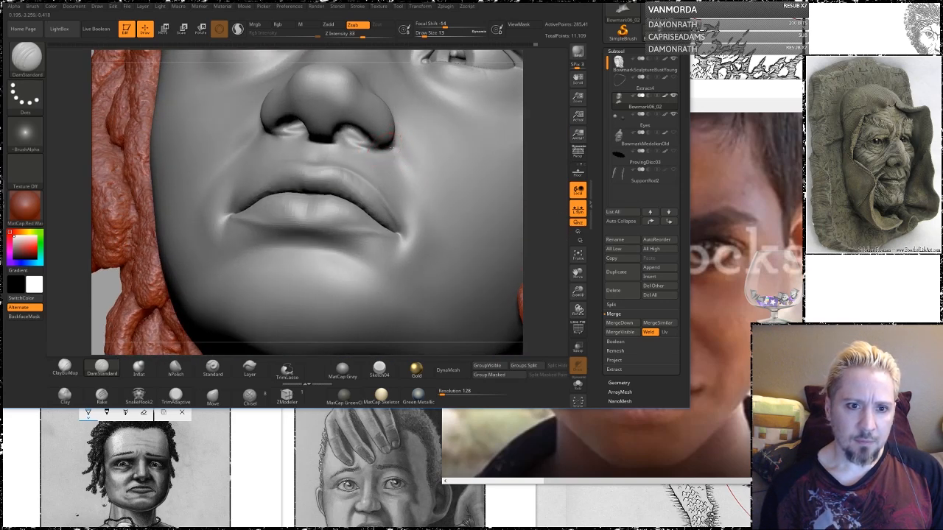
left_click_drag(396, 146, 437, 225)
key("shift")
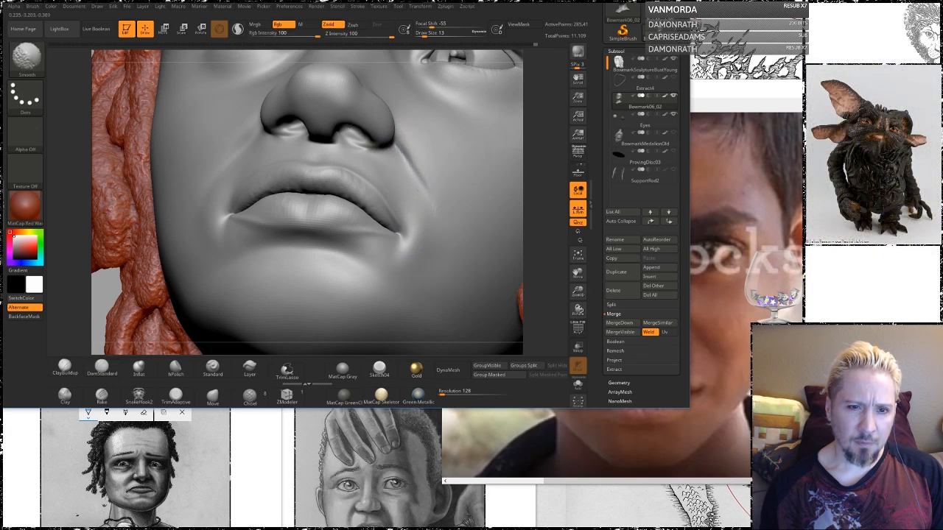
left_click_drag(548, 156, 496, 150)
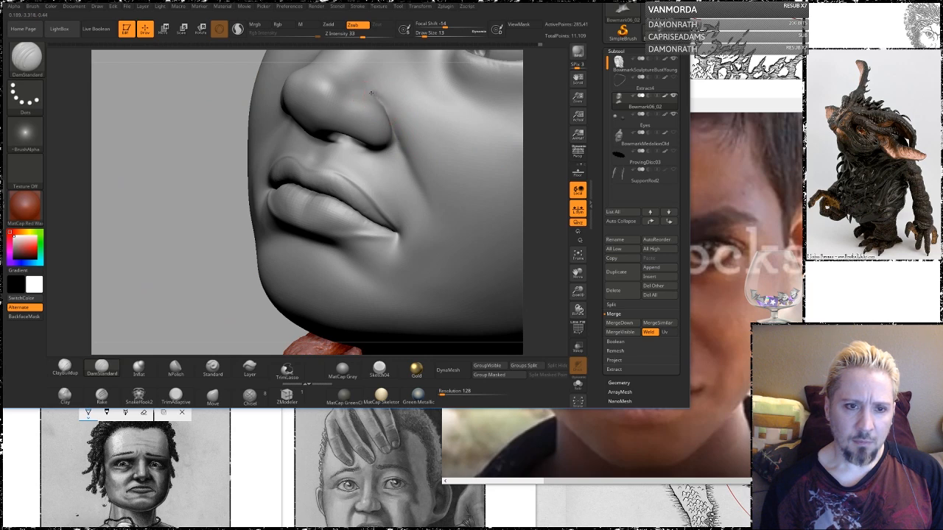
key("shift")
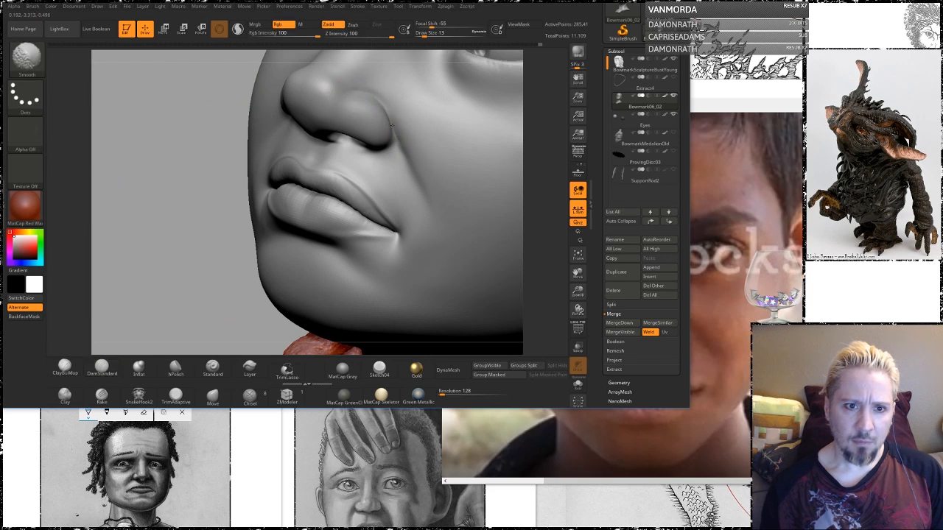
- Carve the matching nasolabial fold beside the character's right nostril with DamStandard and smooth the crease into the cheek
mouse_move(552, 135)
left_mouse_down("alt")
mouse_move(542, 176)
mouse_move(567, 140)
mouse_move(532, 113)
mouse_move(545, 136)
left_mouse_up("alt")
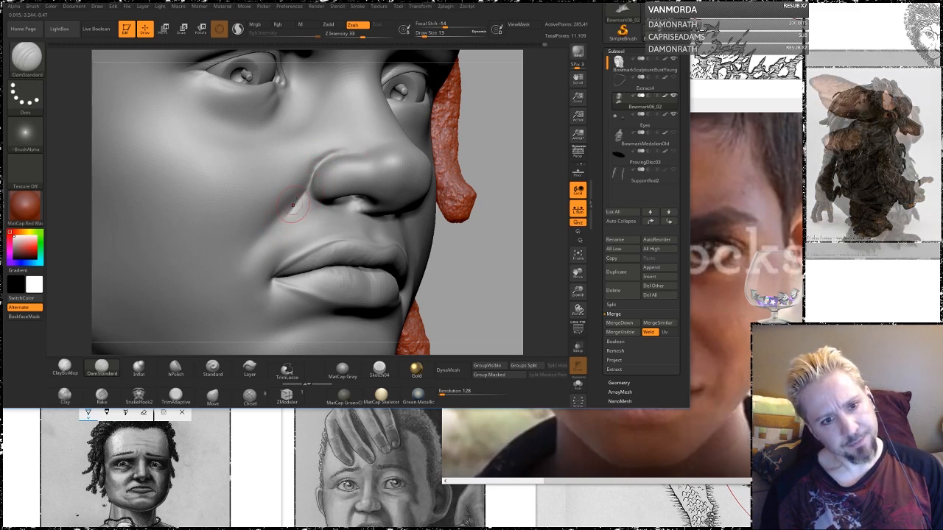
key("shift")
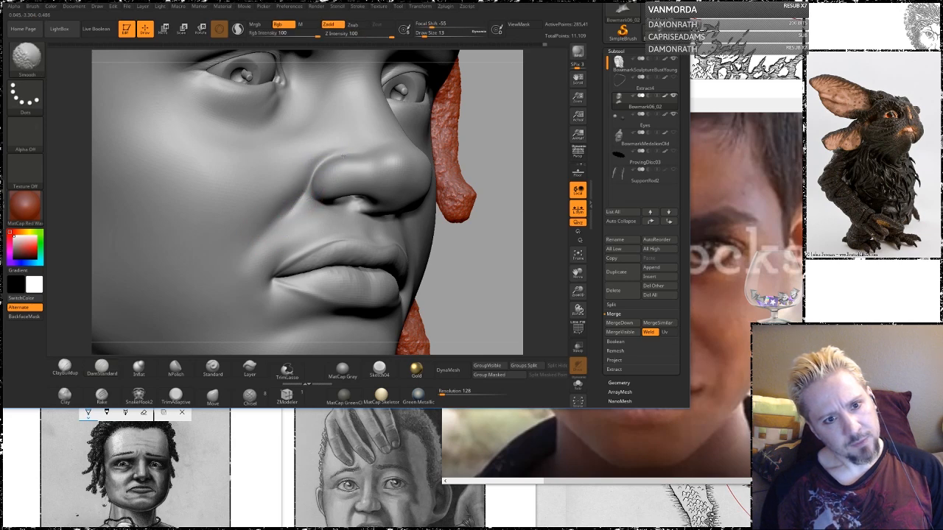
left_click_drag(481, 116, 485, 129)
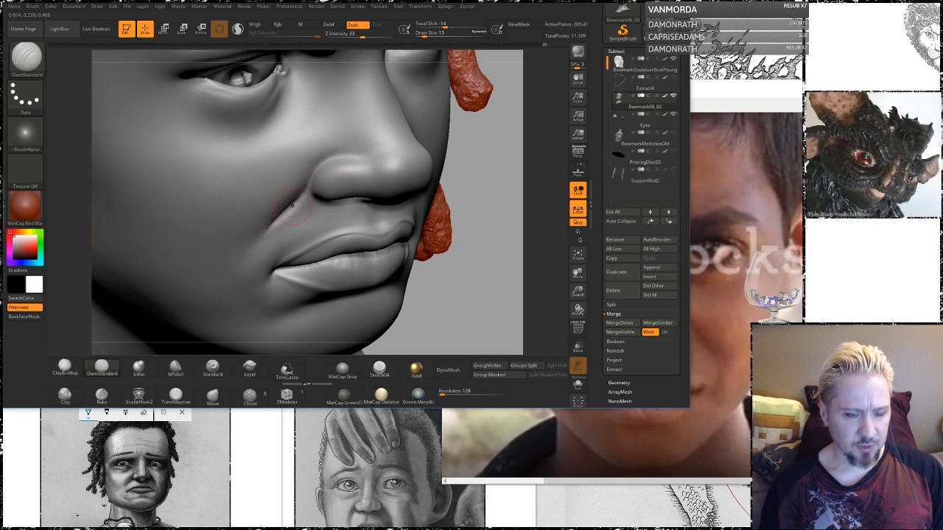
key("shift")
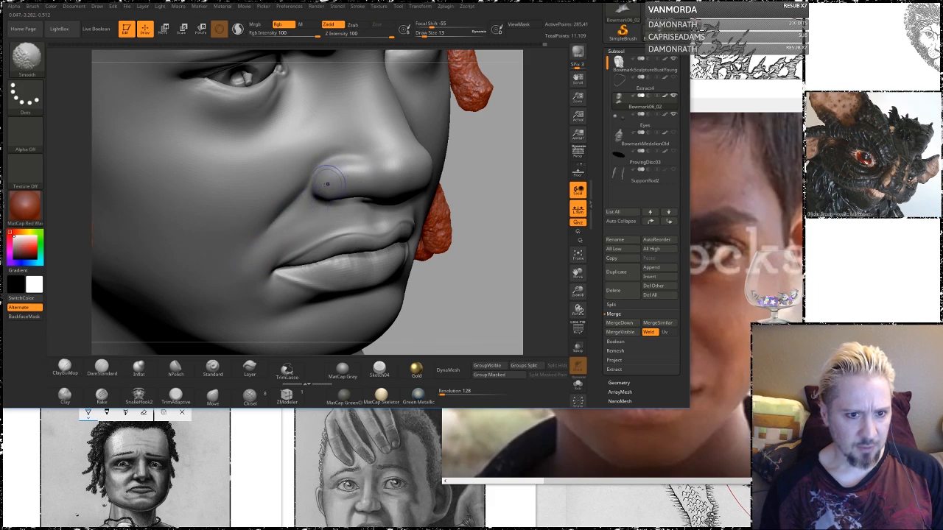
- Examine the nose, nasolabial folds and mouth from front, side and three-quarter views against the reference images
mouse_move(483, 158)
left_mouse_down()
mouse_move(486, 130)
mouse_move(536, 195)
left_mouse_up()
left_click_drag(550, 258, 546, 222)
key("f")
mouse_move(489, 169)
left_mouse_down()
mouse_move(507, 274)
mouse_move(489, 269)
left_mouse_up()
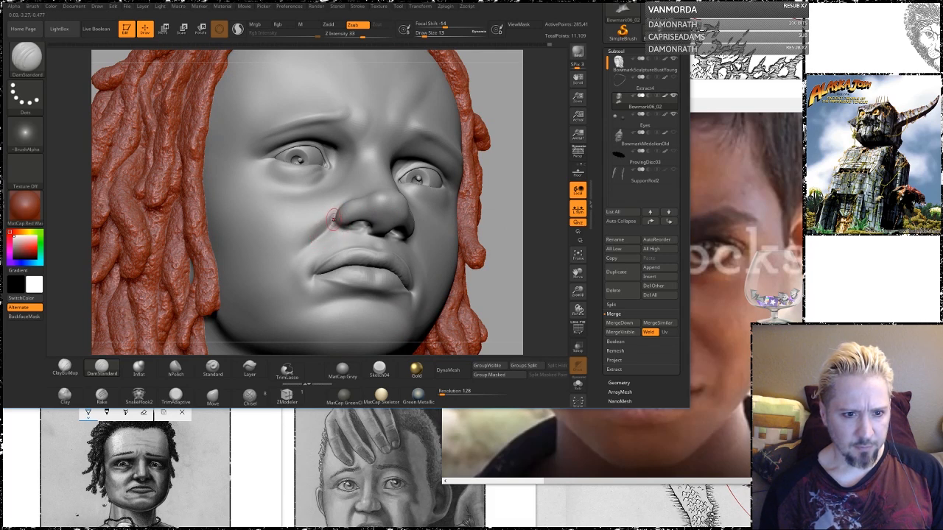
left_click_drag(502, 163, 479, 171)
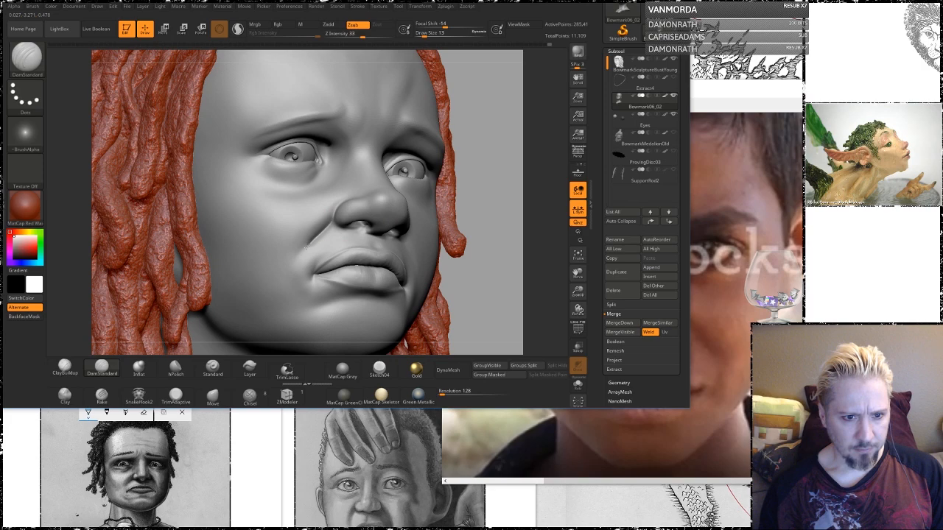
mouse_move(490, 154)
left_mouse_down()
mouse_move(483, 136)
mouse_move(431, 168)
left_mouse_up()
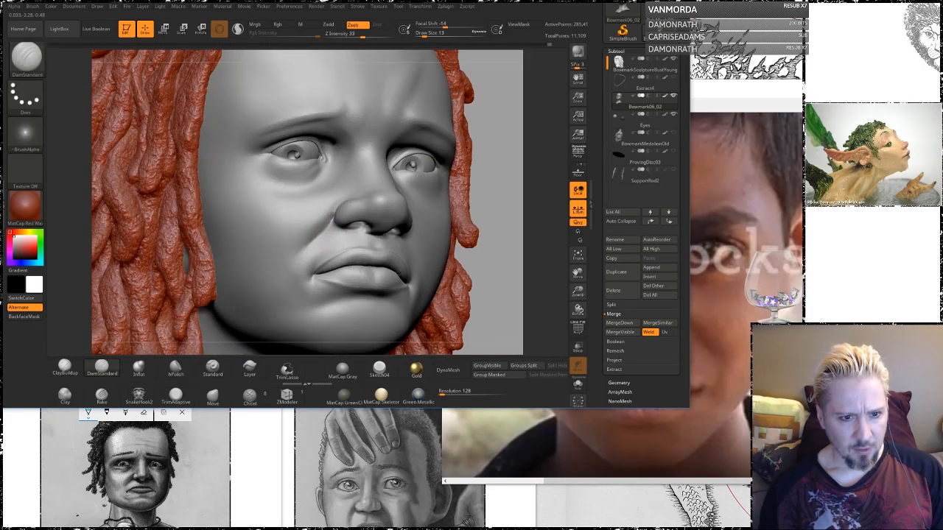
mouse_move(490, 135)
left_mouse_down()
mouse_move(463, 192)
mouse_move(494, 189)
mouse_move(486, 181)
left_mouse_up()
key("ctrl")
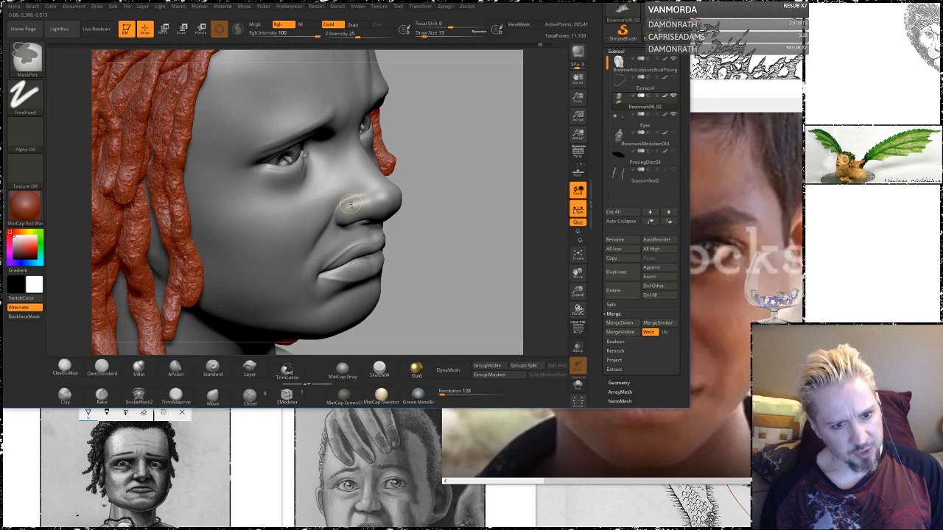
left_click_drag(432, 190, 399, 196)
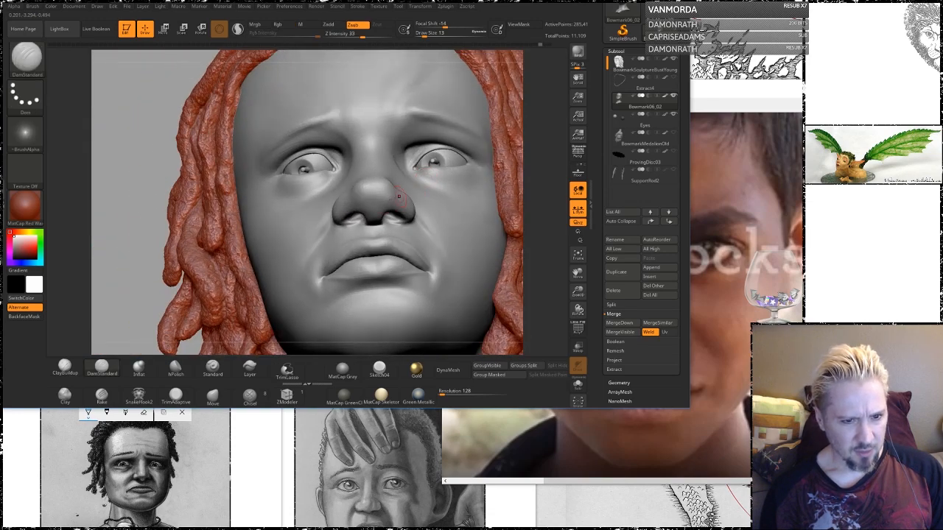
left_click_drag(546, 142, 471, 177)
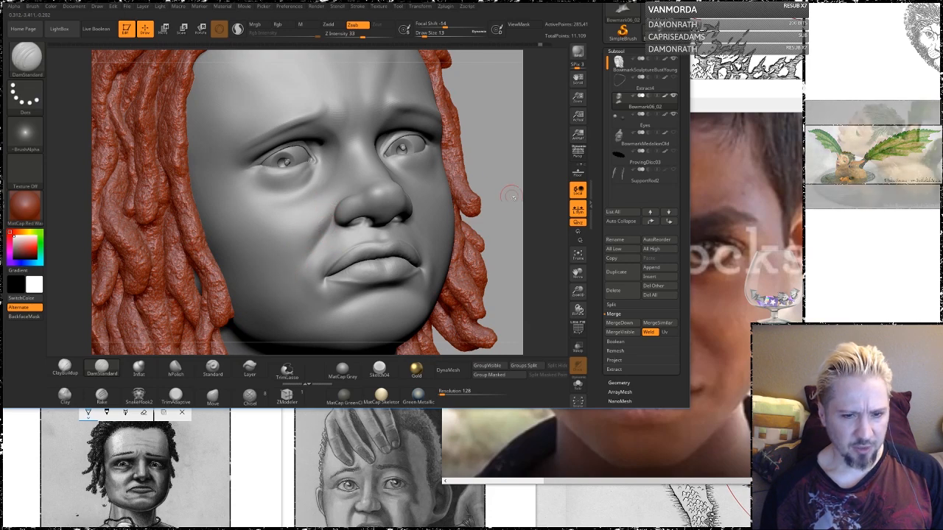
key("f")
- Reshape the eyelids of the character's right eye on a lower subdivision level with the Move brush at draw size 31
left_click_drag(470, 157, 483, 221)
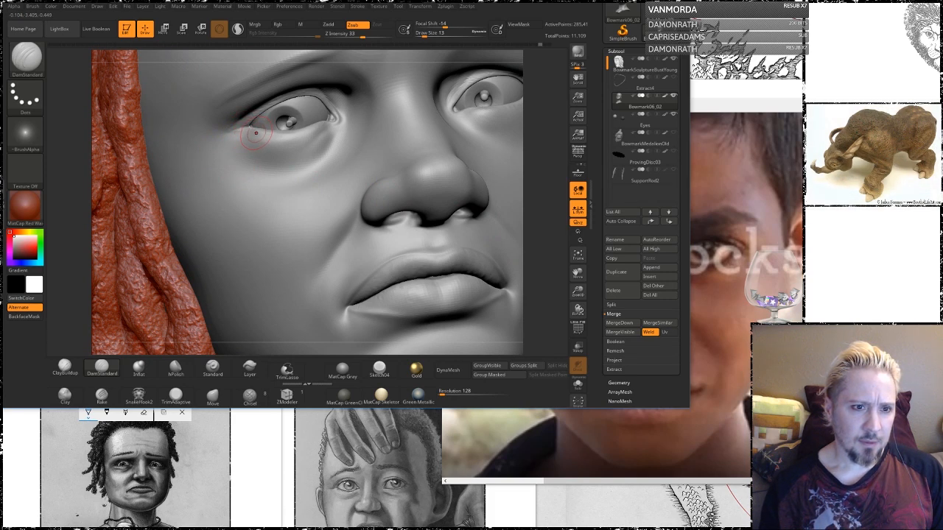
left_click(212, 396)
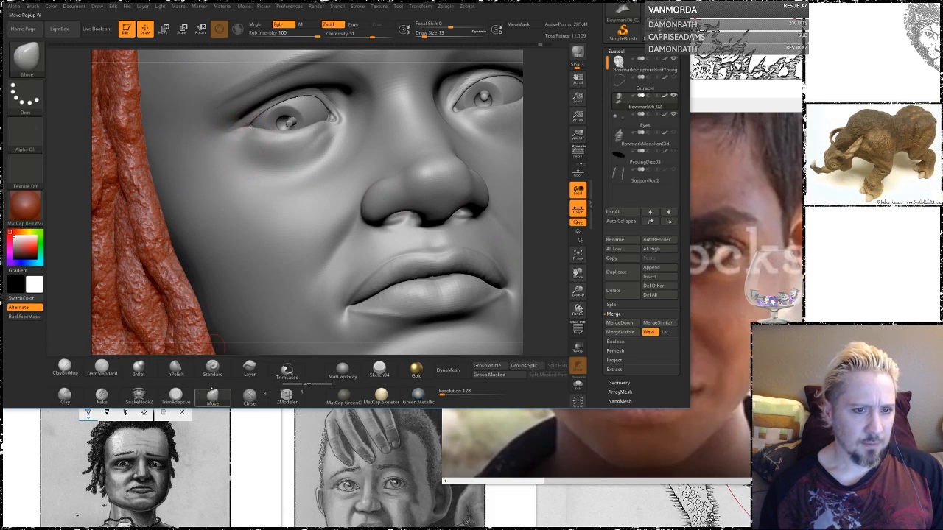
key("space")
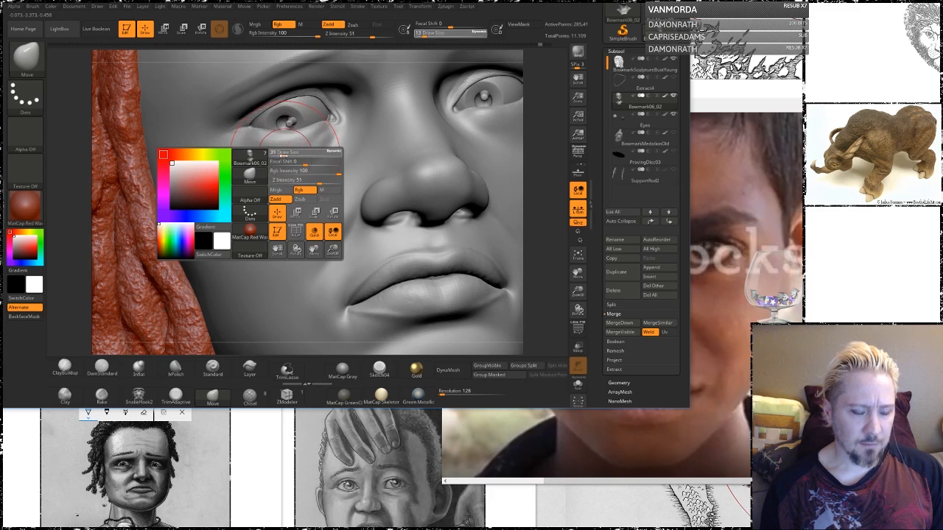
left_click_drag(284, 156, 278, 156)
key("shift+d")
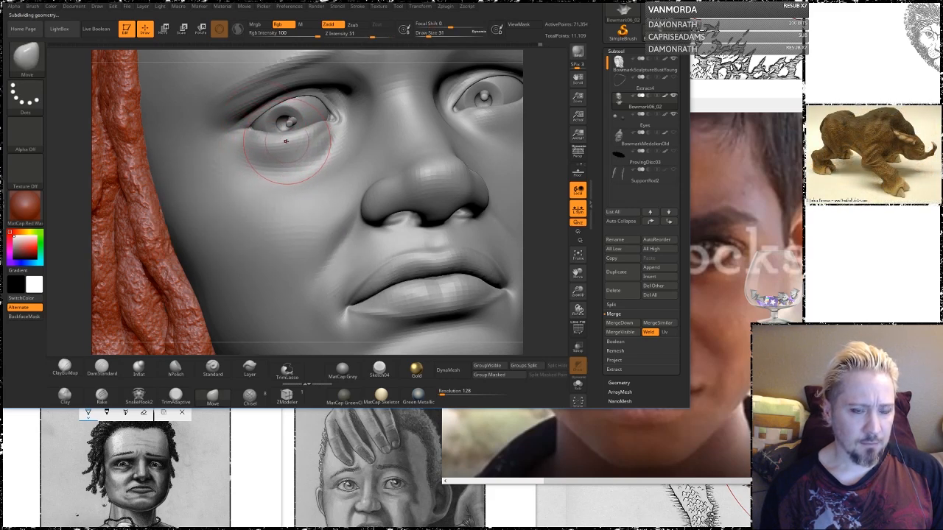
left_click_drag(260, 107, 256, 103)
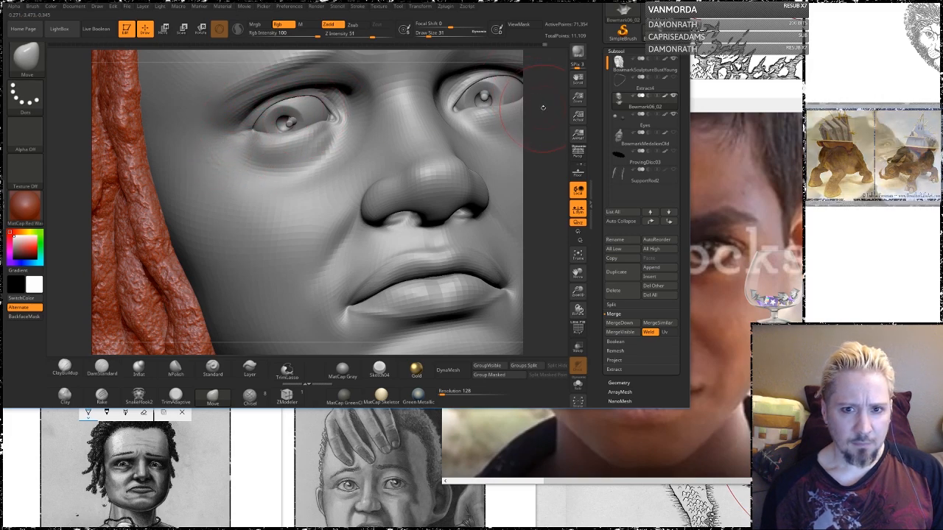
- Adjust the lids of the character's left eye with the Move brush and raise the face's subdivision level again
left_click_drag(540, 108, 449, 175, "alt")
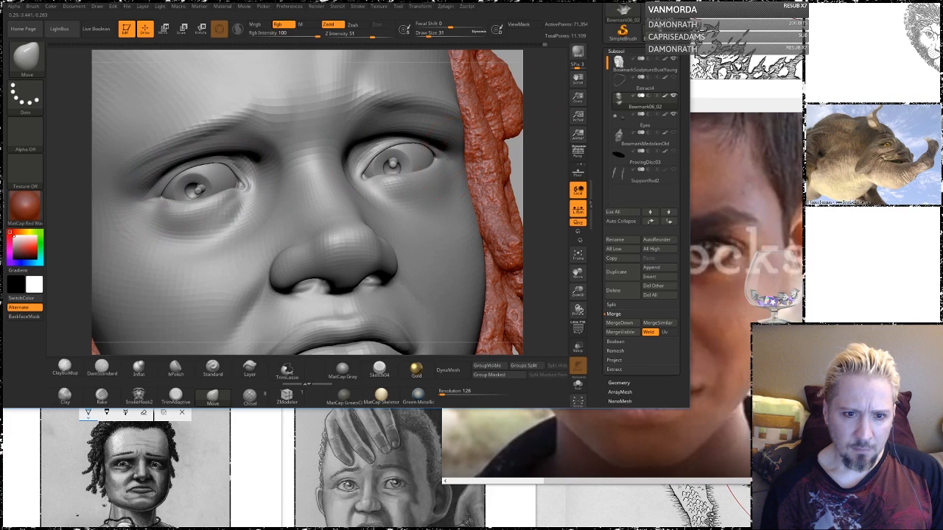
left_click_drag(544, 118, 458, 130)
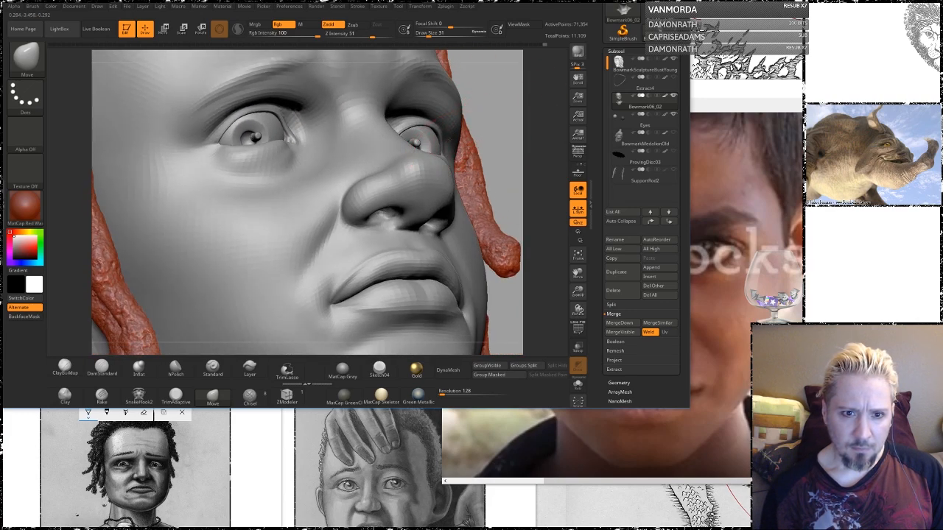
left_click_drag(525, 87, 481, 101)
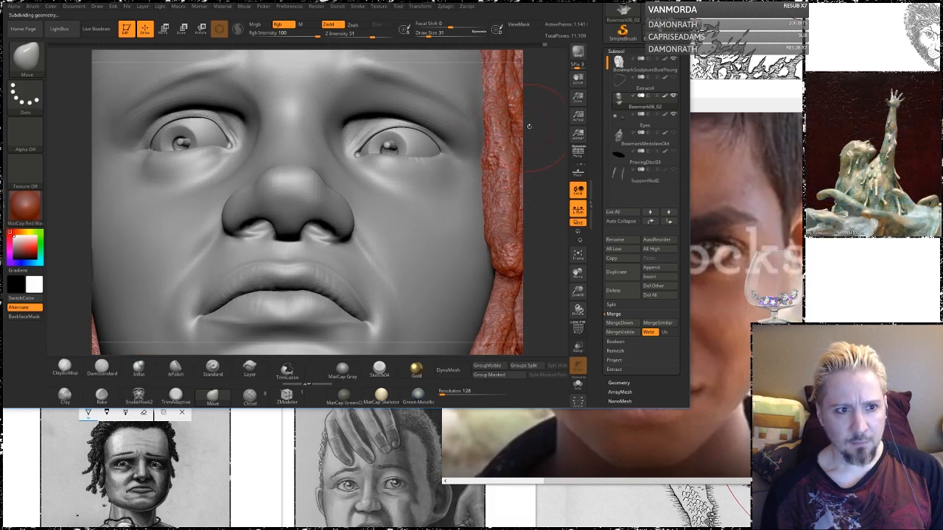
left_click_drag(536, 147, 544, 90, "alt")
left_click_drag(170, 124, 178, 141)
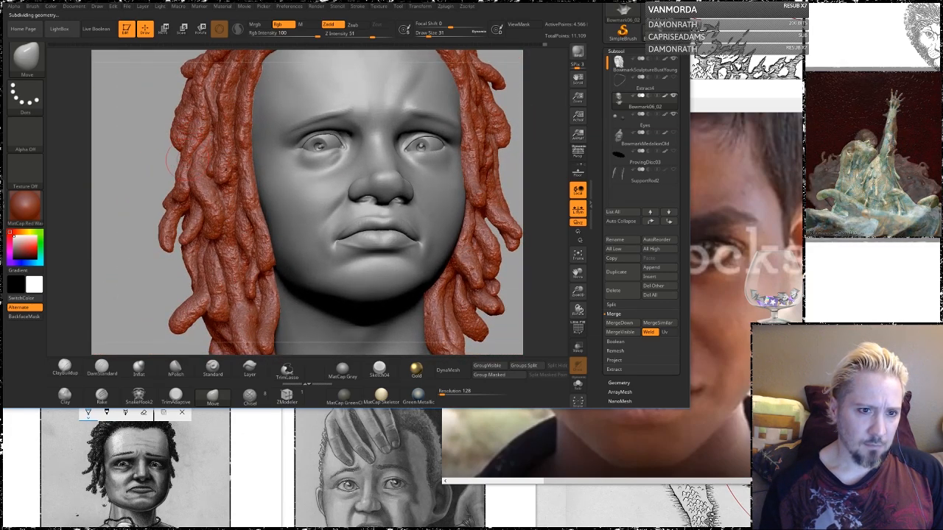
- Flatten the temple on the character's right side with hPolish at draw size 94 on a lower subdivision level, isolating the head mesh
left_click_drag(143, 172, 160, 126, "alt")
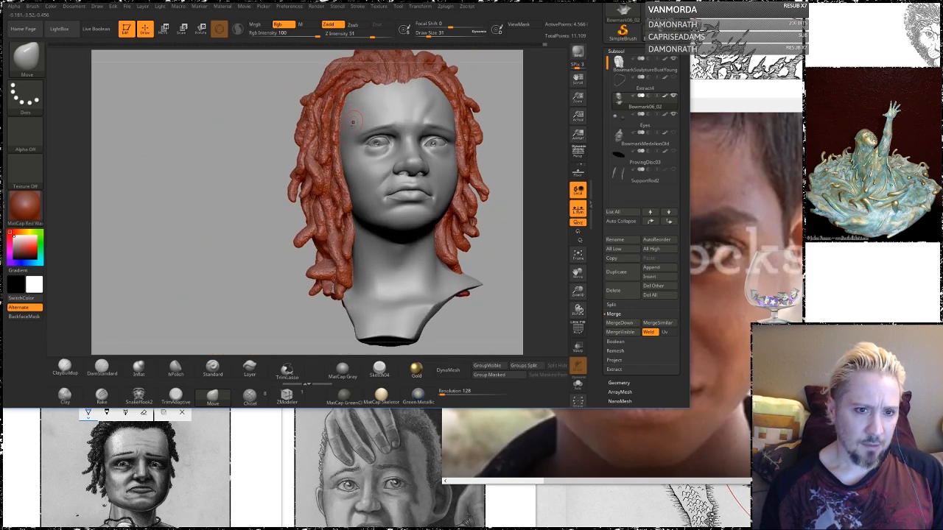
left_click_drag(216, 114, 273, 130)
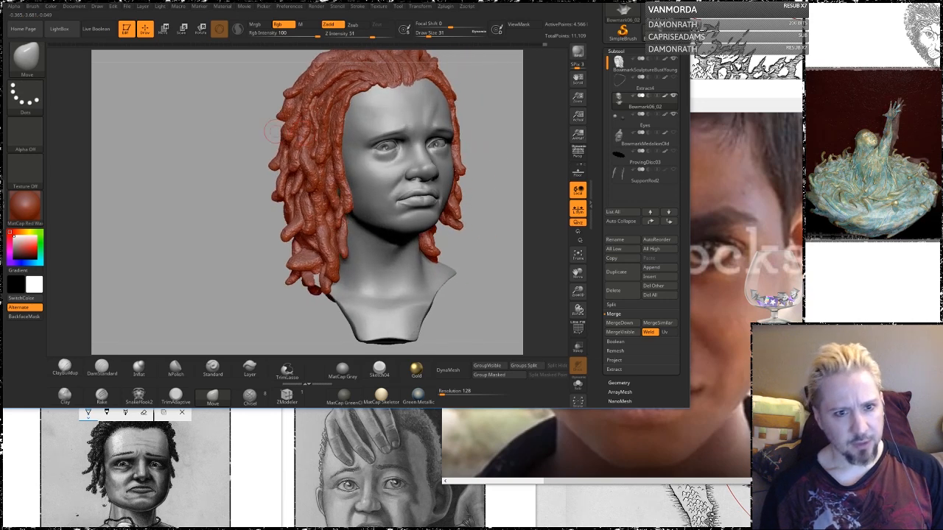
key("shift")
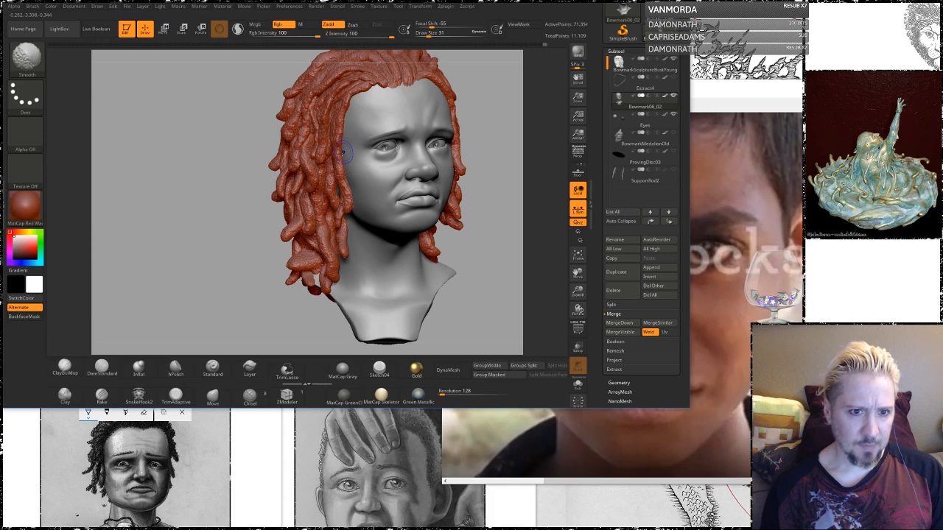
left_click(175, 368)
key("space")
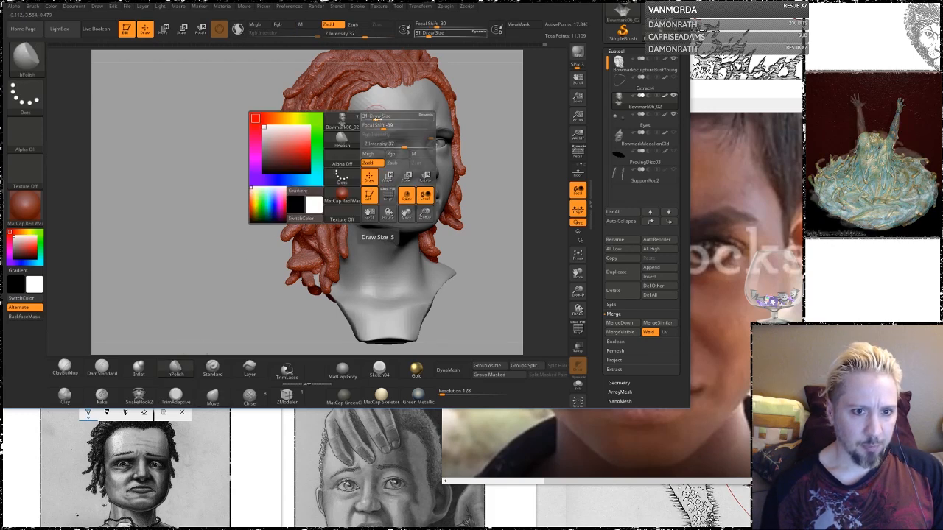
left_click_drag(384, 119, 381, 119)
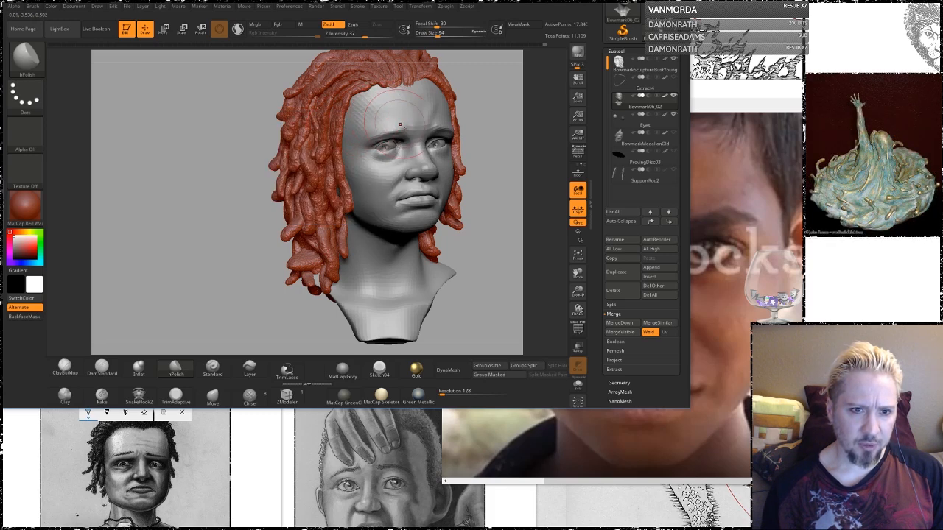
left_click(577, 384)
mouse_move(484, 137)
left_mouse_down()
mouse_move(464, 147)
mouse_move(484, 158)
left_mouse_up()
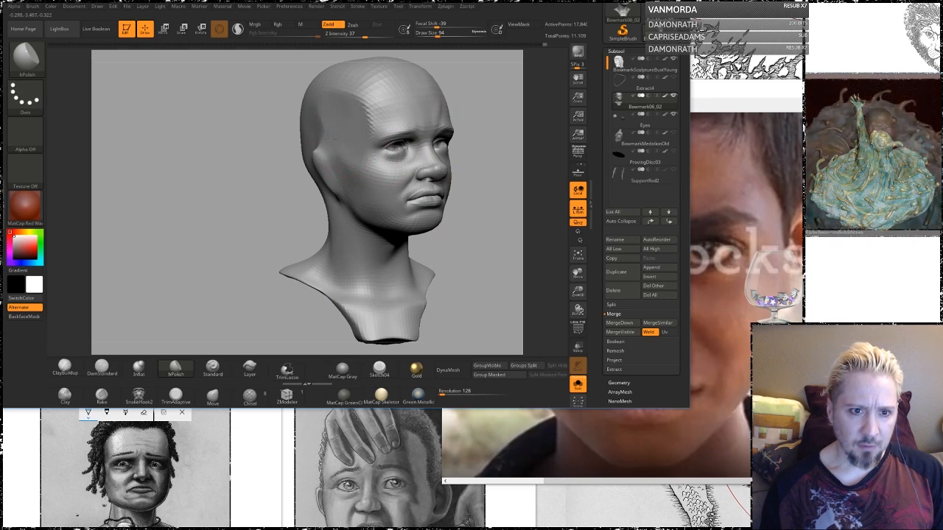
- Polish the temple on the character's left side, smooth both sides of the head, and show the dreadlocks again
mouse_move(472, 78)
left_mouse_down()
mouse_move(484, 77)
mouse_move(401, 134)
left_mouse_up()
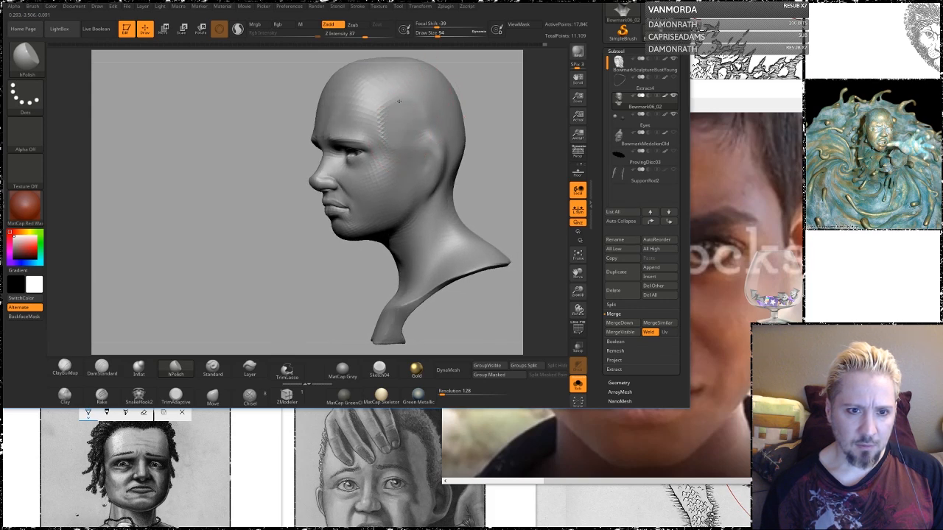
mouse_move(528, 98)
left_mouse_down()
mouse_move(553, 75)
mouse_move(405, 133)
left_mouse_up()
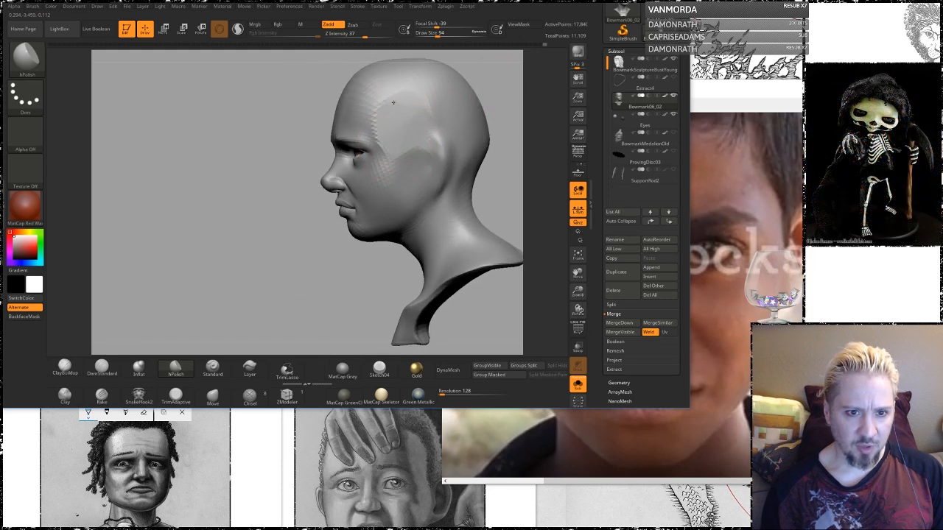
key("shift")
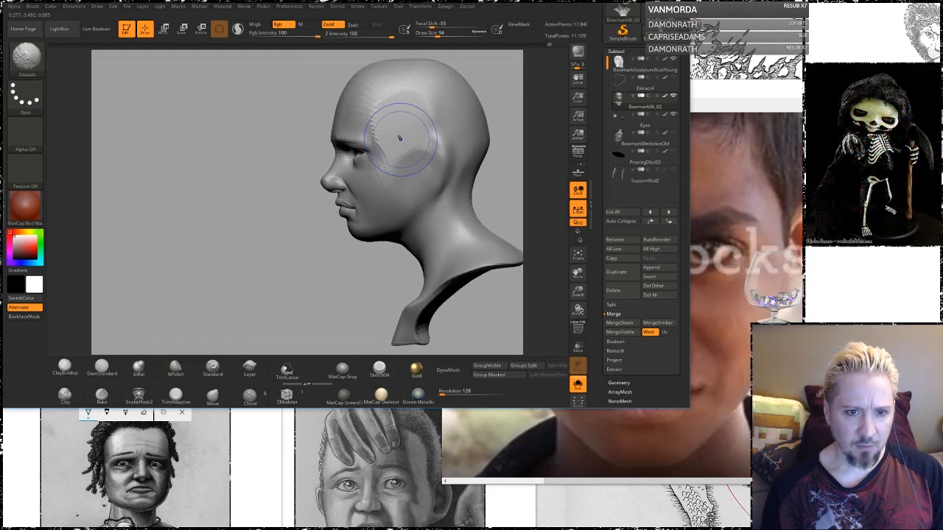
left_click_drag(517, 76, 559, 78)
key("shift")
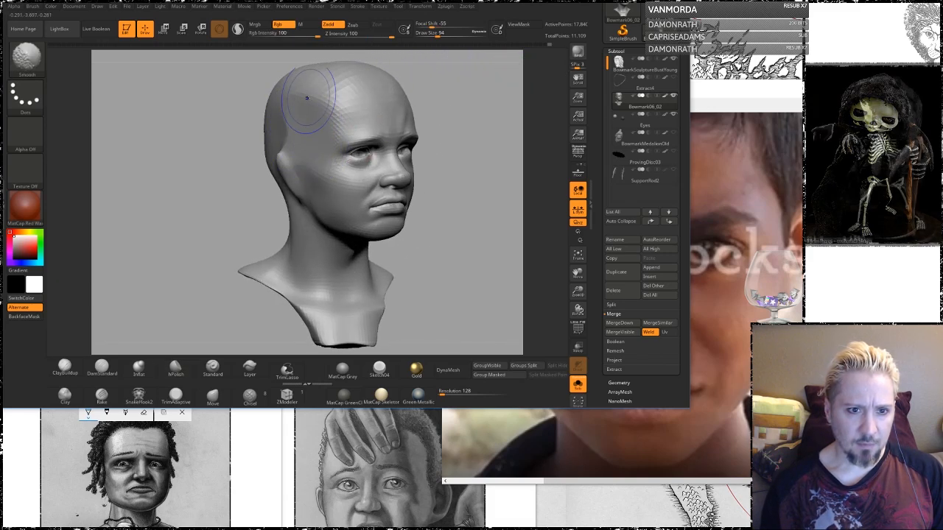
key("shift")
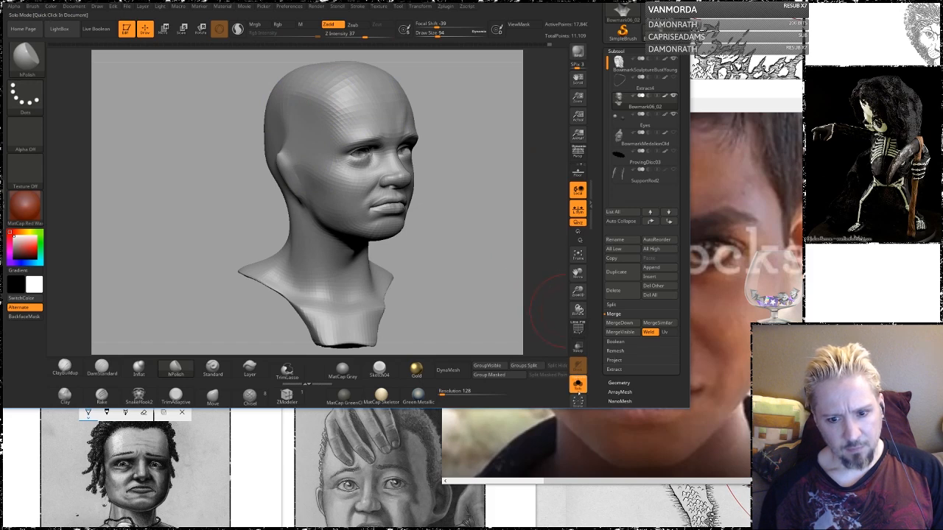
left_click(577, 385)
- Make the dreadlocks subtool active and reshape the hairline beside the character's right temple with the Move brush at draw size 94
left_click_drag(486, 247, 473, 240)
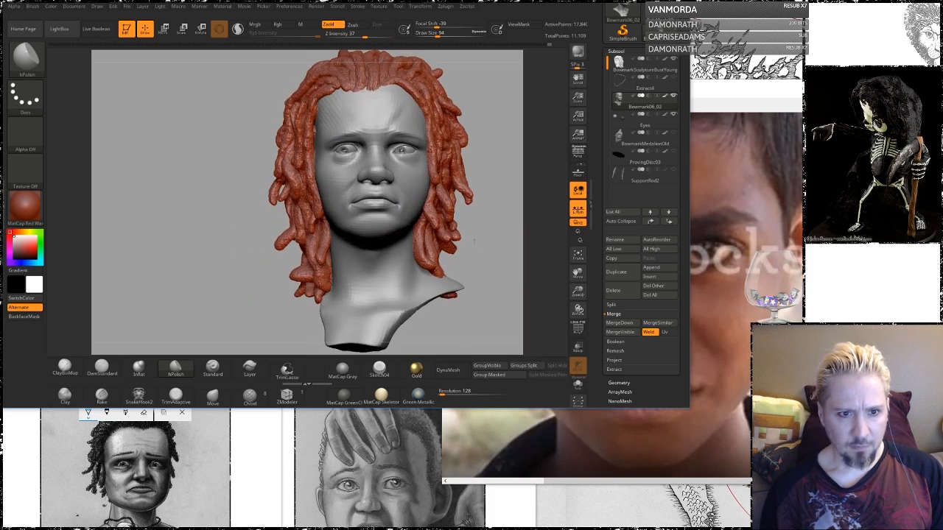
mouse_move(506, 187)
left_mouse_down()
mouse_move(511, 159)
mouse_move(507, 180)
left_mouse_up()
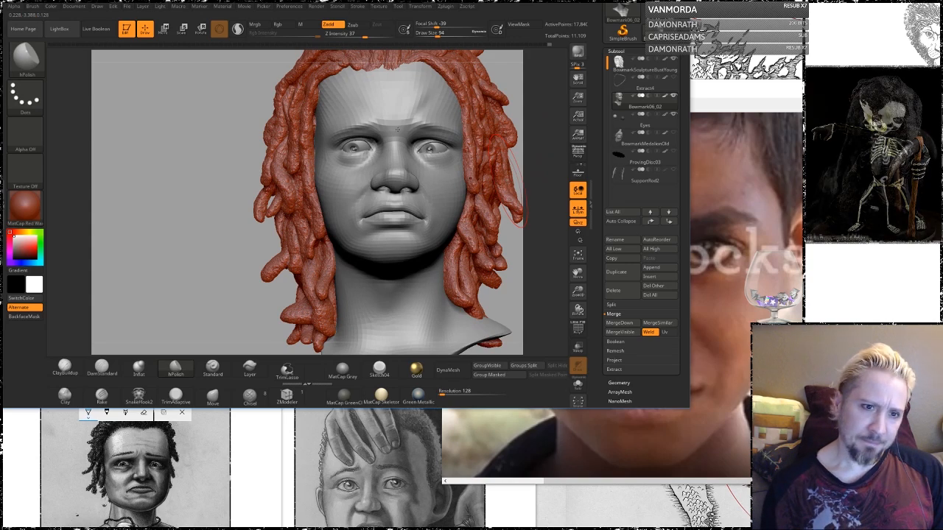
left_click_drag(516, 69, 457, 78)
left_click(213, 396)
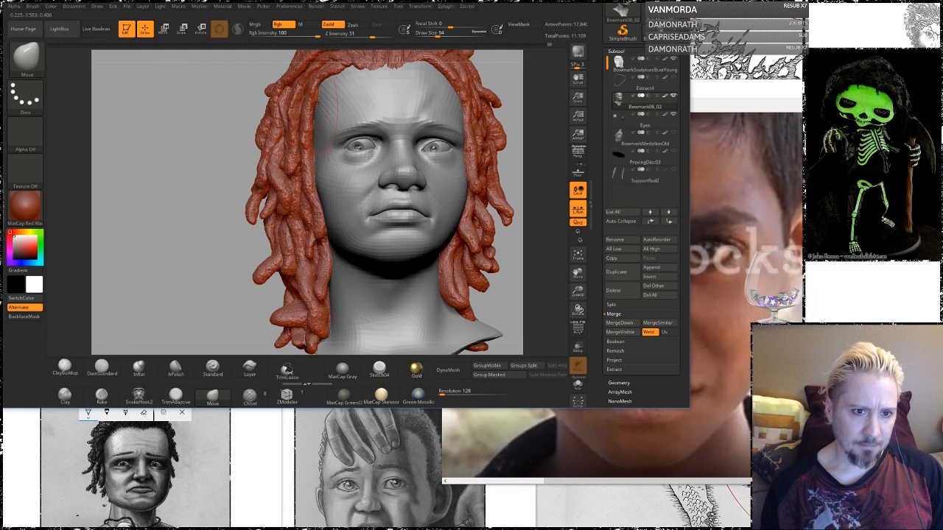
left_click_drag(187, 181, 195, 197)
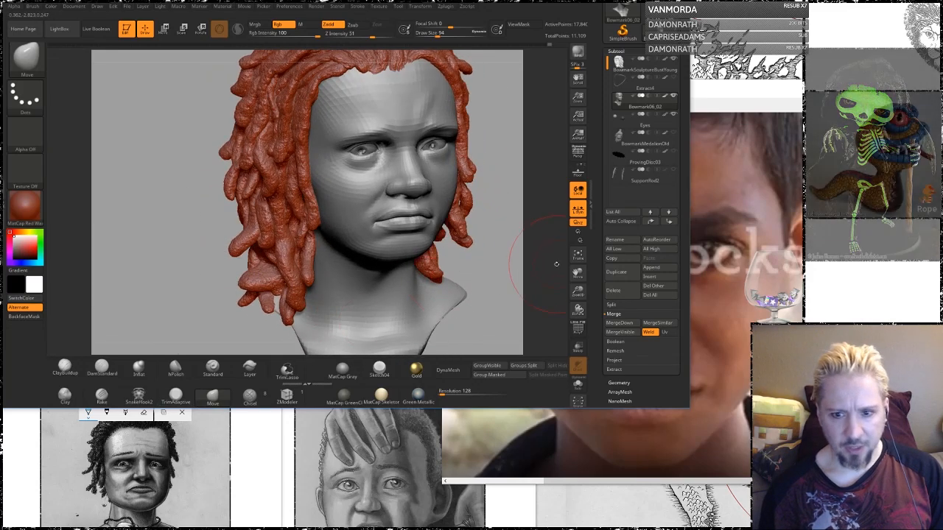
left_click(333, 126, "alt")
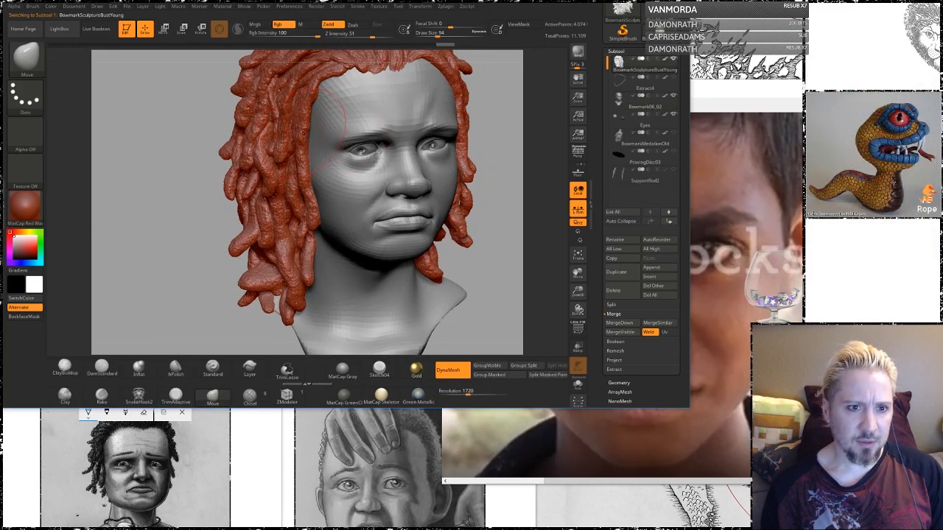
left_click_drag(311, 137, 314, 137)
left_click_drag(511, 94, 419, 94)
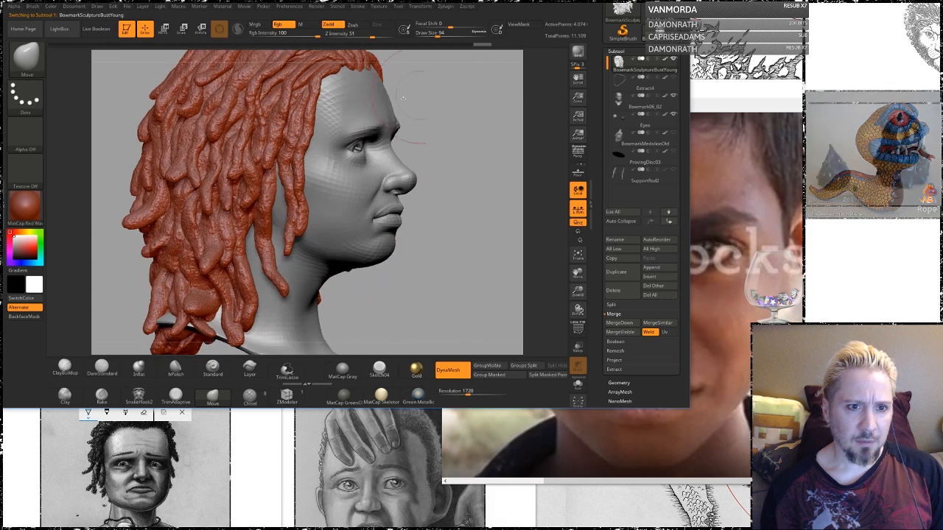
mouse_move(306, 101)
left_mouse_down()
mouse_move(317, 103)
mouse_move(324, 82)
left_mouse_up()
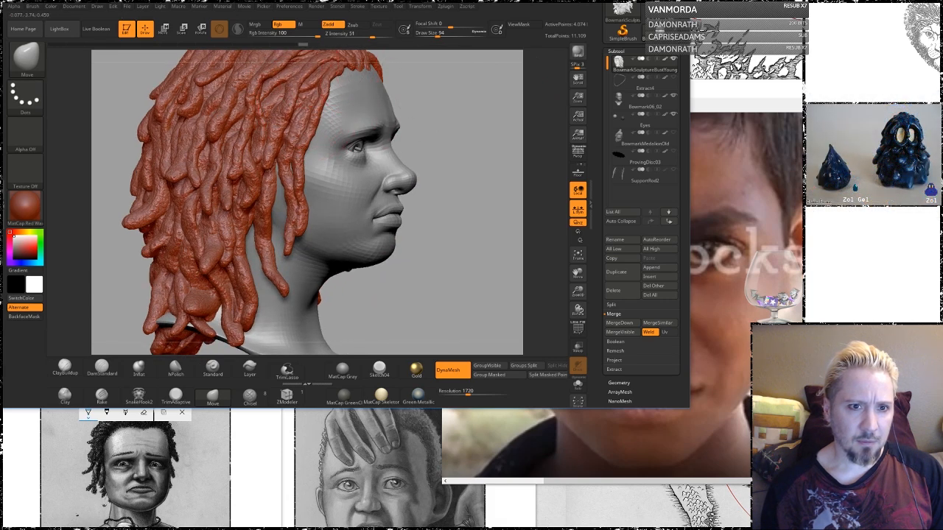
left_click_drag(322, 141, 315, 154)
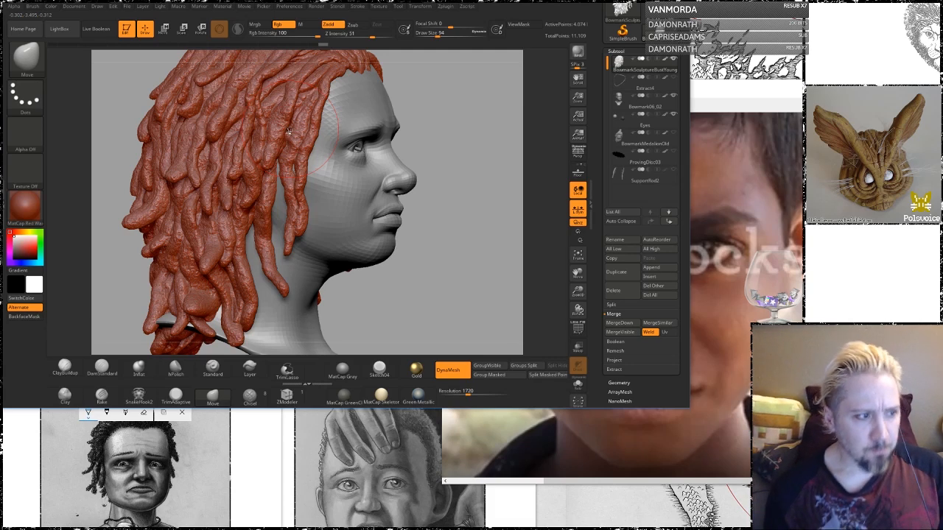
mouse_move(454, 267)
left_mouse_down()
mouse_move(414, 274)
mouse_move(452, 262)
mouse_move(317, 242)
left_mouse_up()
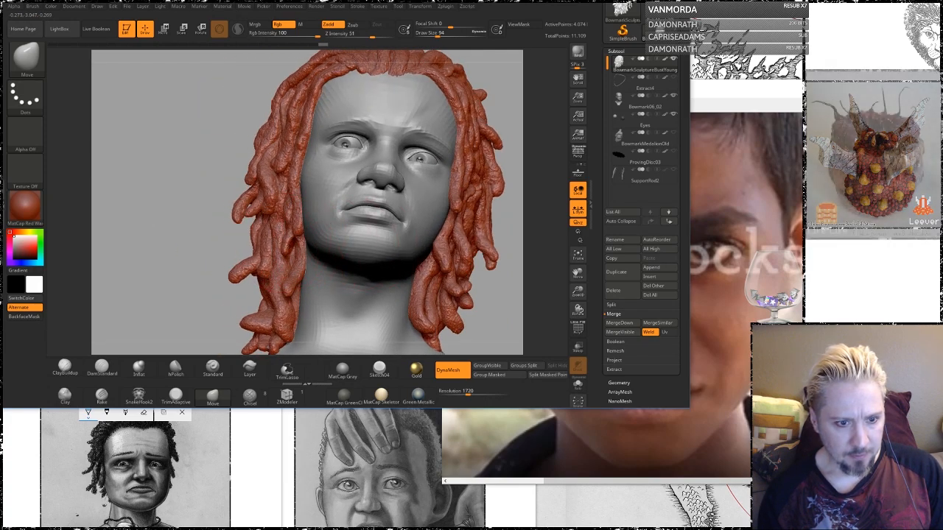
- Make the head subtool active again, leaving the hair without Dynamic Subdiv, and raise the head's subdivision level
left_click_drag(521, 65, 517, 118)
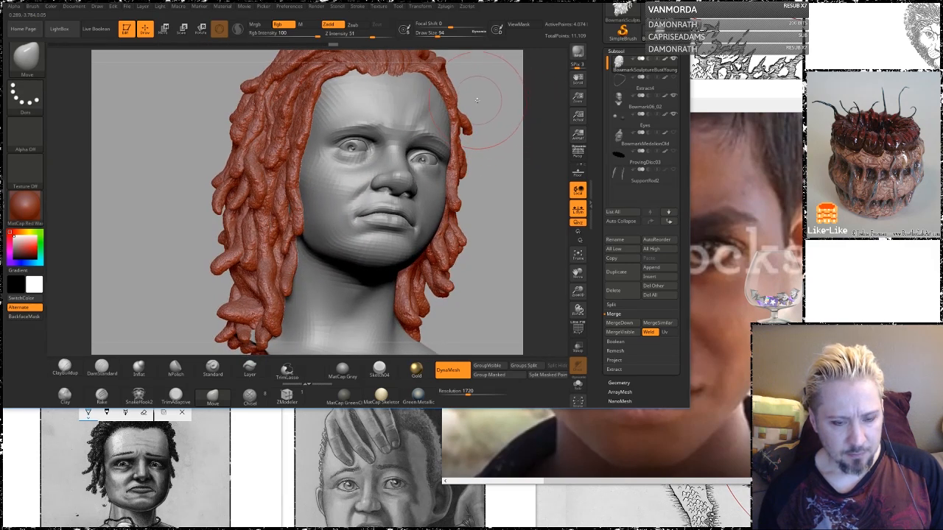
key("d")
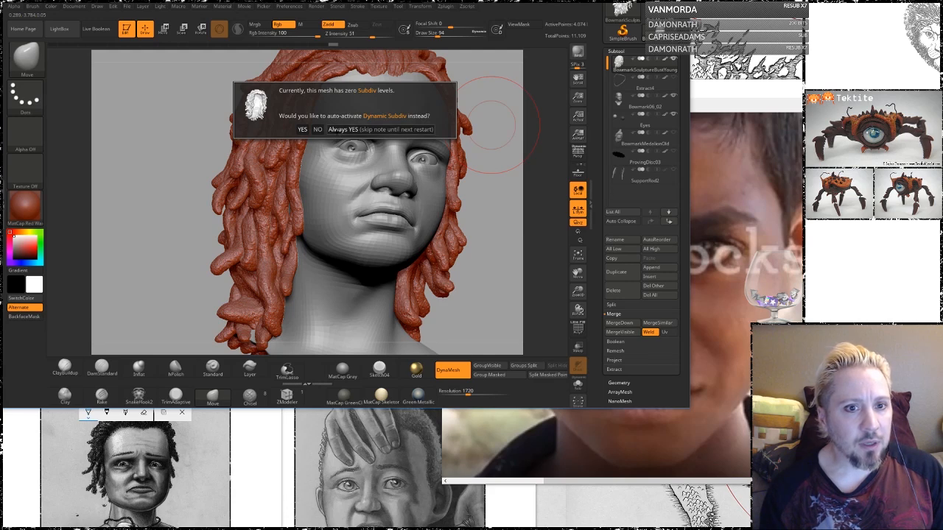
left_click(316, 129)
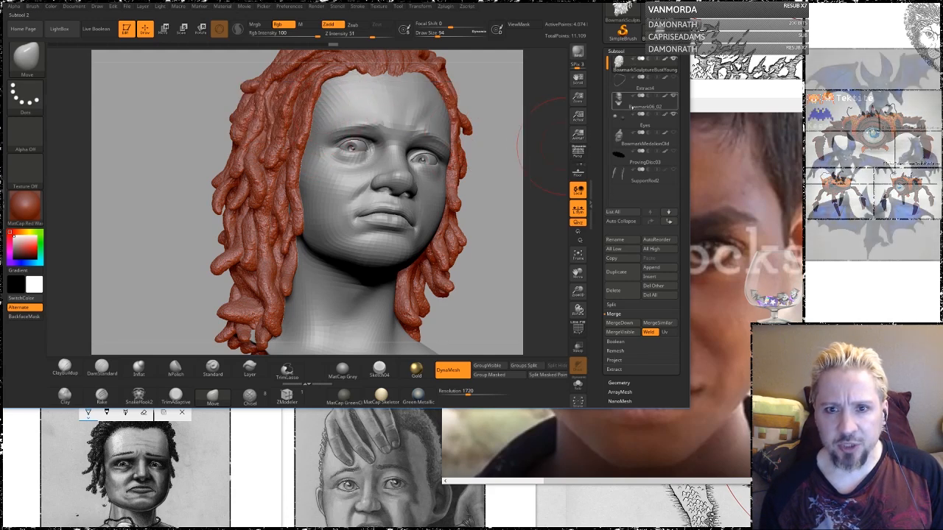
left_click(466, 143, "alt")
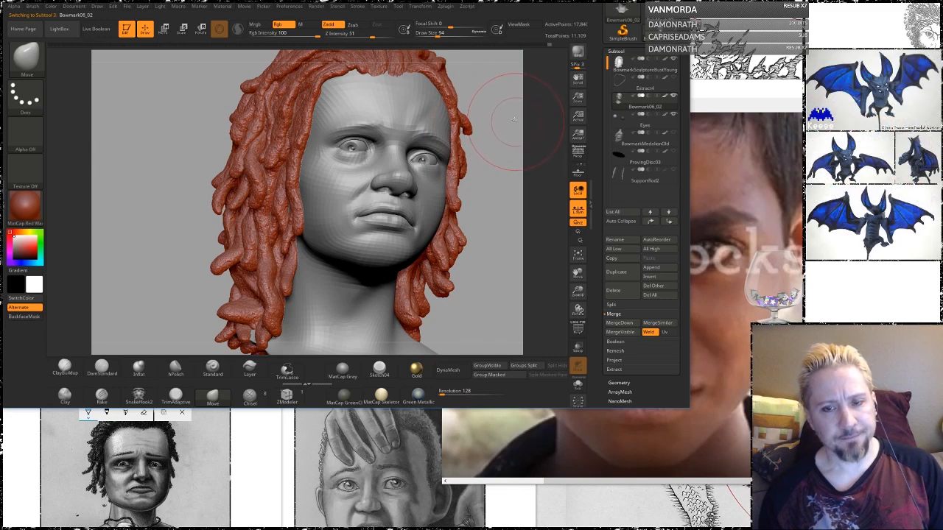
mouse_move(508, 151)
left_mouse_down()
mouse_move(500, 141)
mouse_move(513, 126)
mouse_move(515, 164)
left_mouse_up()
mouse_move(524, 125)
left_mouse_down("alt")
mouse_move(538, 123)
mouse_move(498, 169)
mouse_move(520, 149)
mouse_move(504, 153)
left_mouse_up("alt")
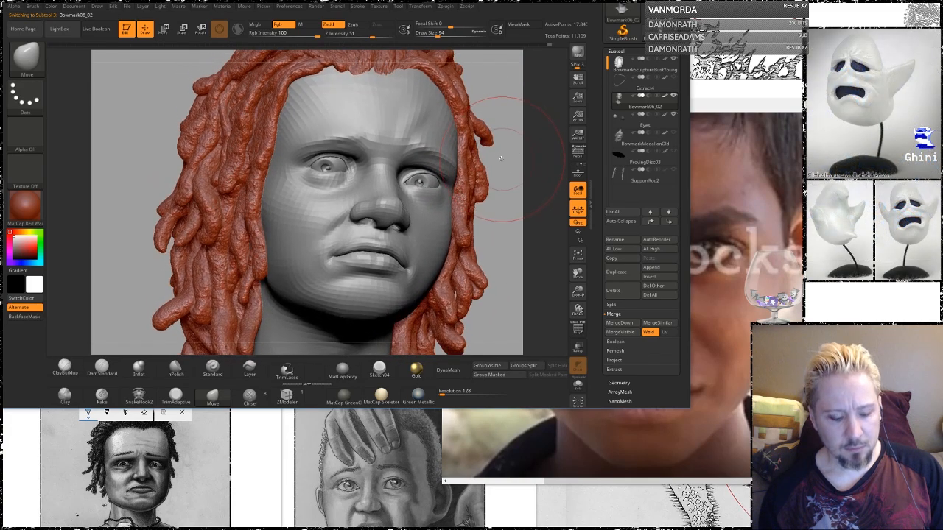
key("d")
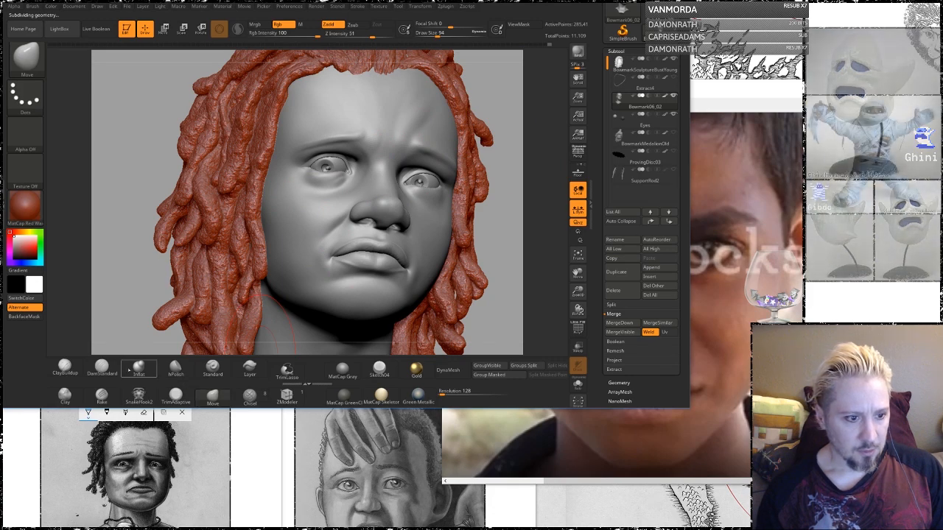
- Switch to the DamStandard brush at draw size 20 for detailing the face
left_click(101, 366)
key("space")
left_click_drag(367, 193, 356, 191)
right_click_drag(408, 167, 434, 113, "ctrl")
key("space")
left_click_drag(431, 118, 423, 118)
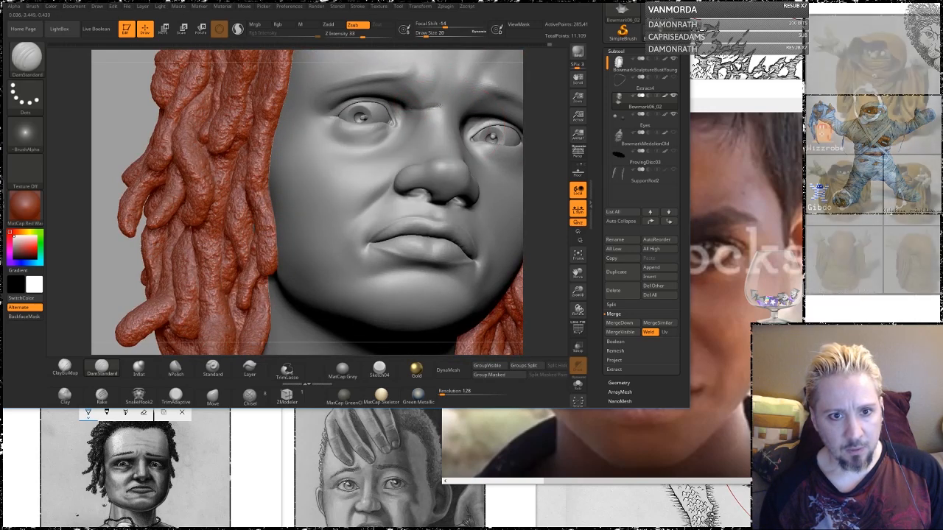
- Try carving frown creases between the eyebrows and across the bridge of the nose with DamStandard
left_click_drag(547, 125, 453, 127)
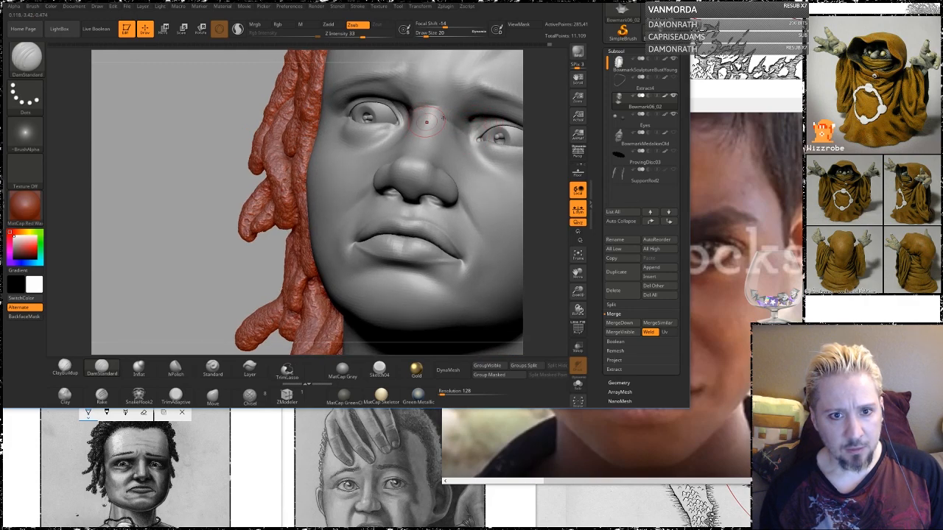
left_click_drag(534, 98, 452, 98)
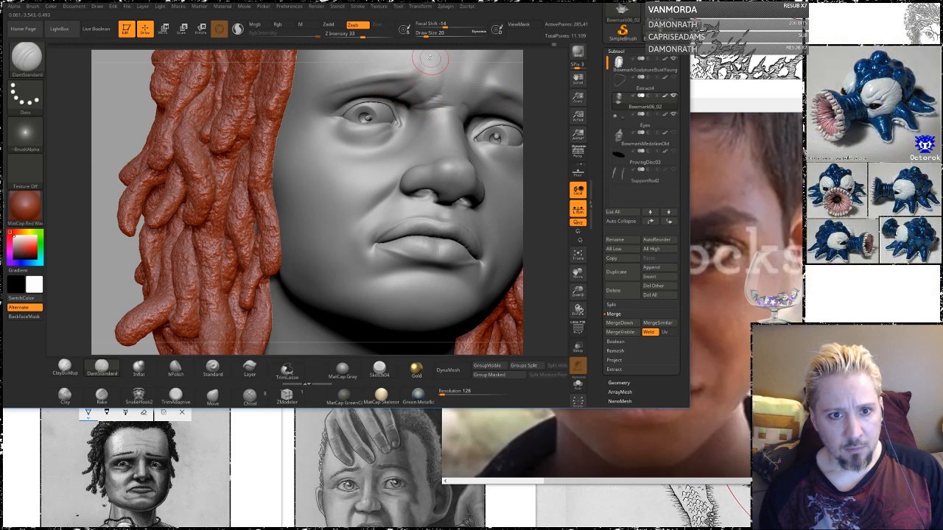
mouse_move(557, 131)
left_mouse_down("alt")
mouse_move(545, 93)
mouse_move(541, 118)
mouse_move(551, 122)
left_mouse_up("alt")
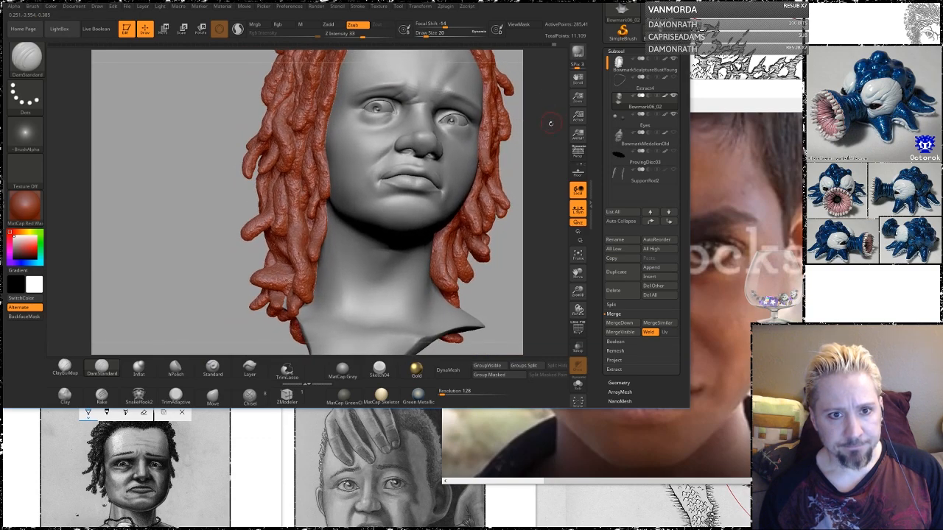
key("ctrl")
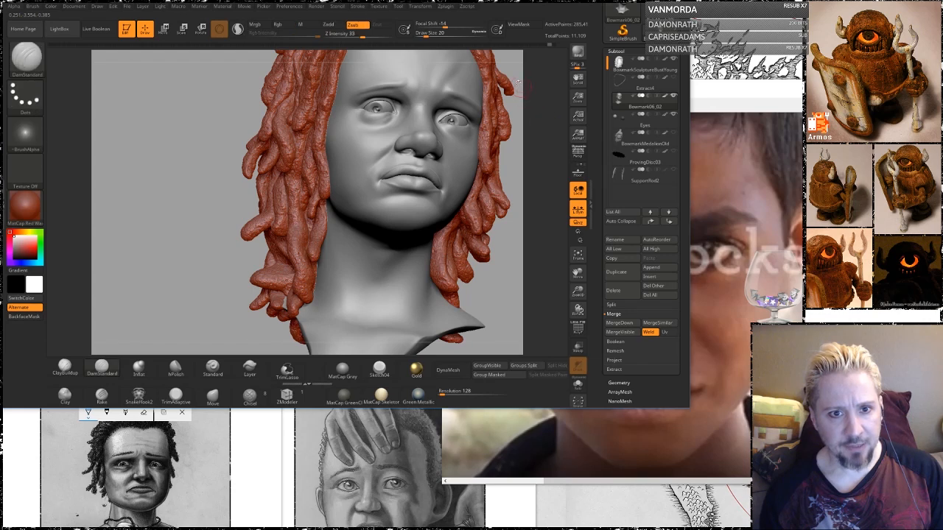
- Raise the head's subdivision level further for fine carving around the character's right eye
left_click_drag(543, 123, 490, 124)
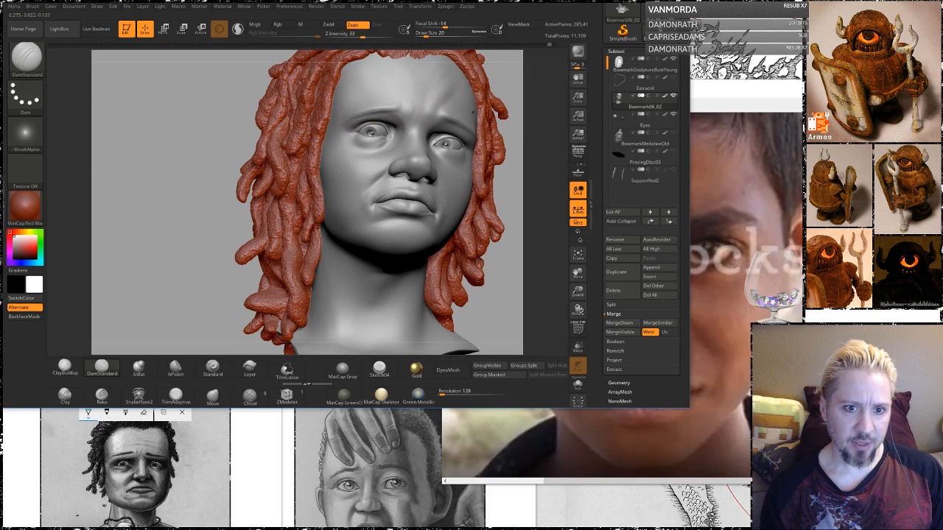
left_click_drag(520, 167, 528, 258)
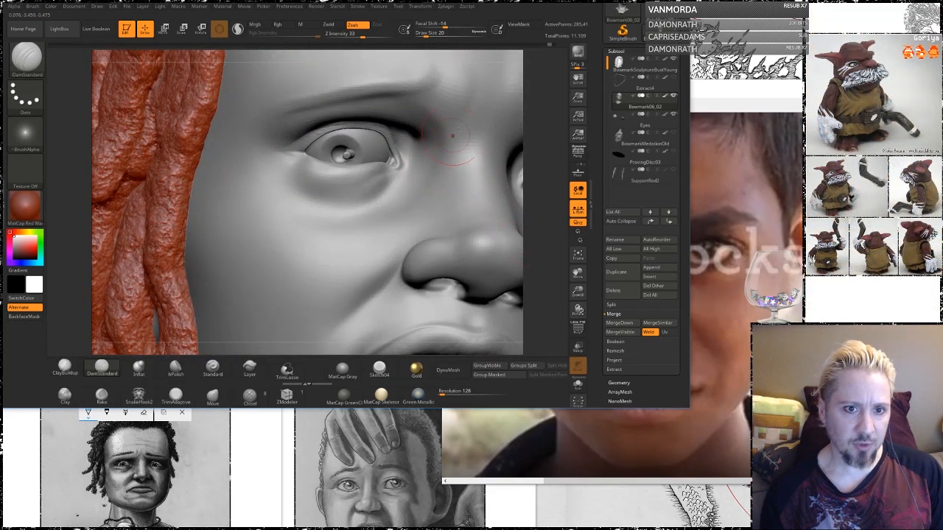
left_click_drag(536, 122, 538, 185)
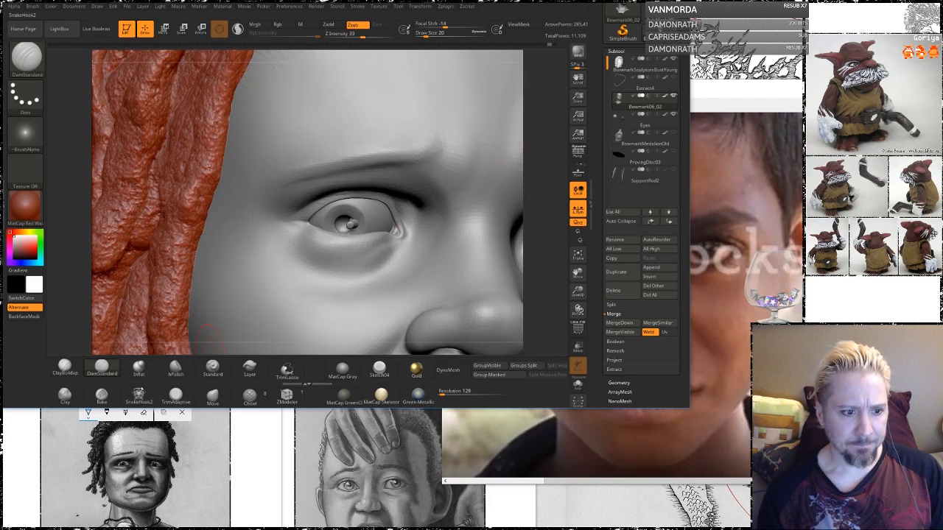
key("ctrl+d")
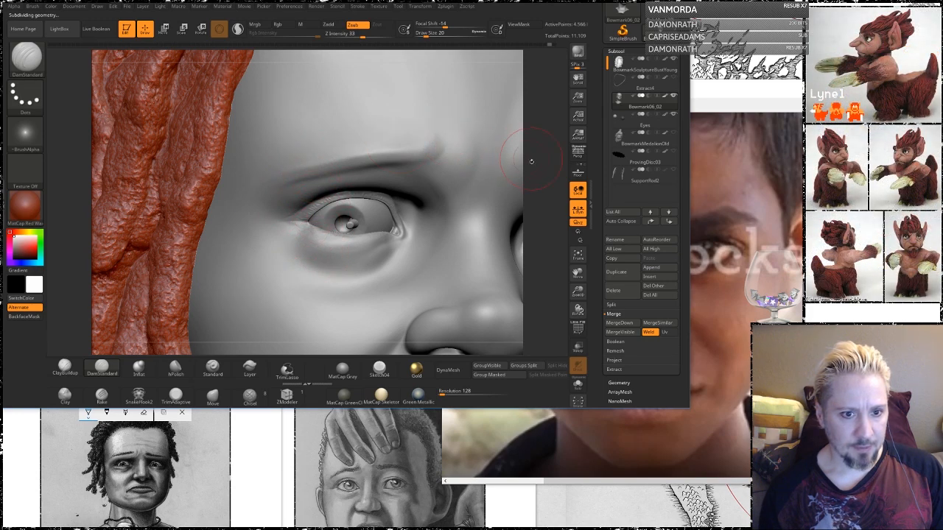
- Reduce the DamStandard brush to draw size 6 with a tighter focal shift and smooth the upper lid of the character's right eye
mouse_move(545, 188)
left_mouse_down()
mouse_move(554, 184)
mouse_move(549, 254)
left_mouse_up()
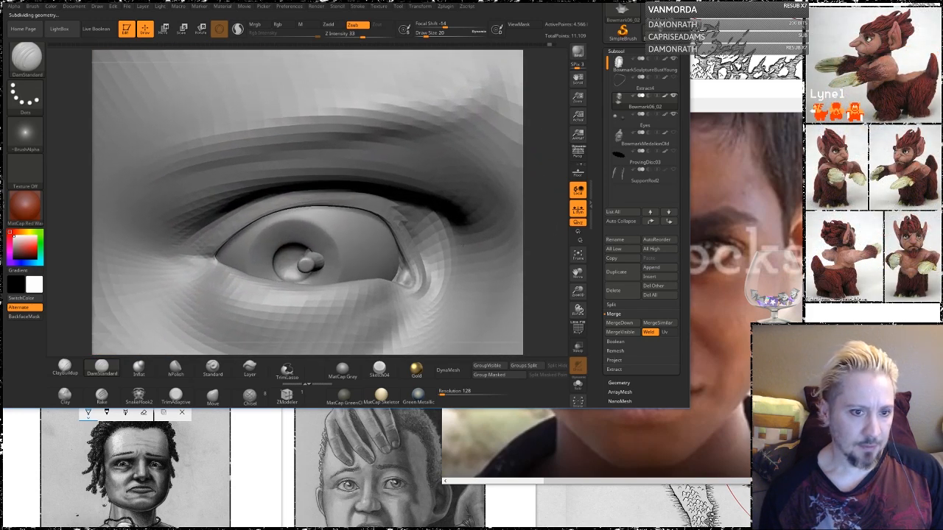
key("space")
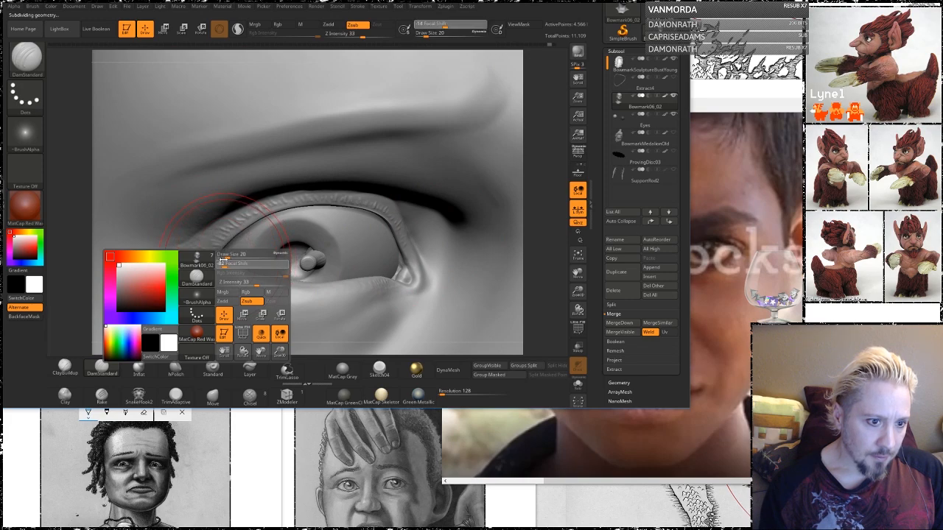
left_click_drag(233, 263, 232, 264)
left_click_drag(228, 255, 222, 256)
left_click_drag(545, 191, 549, 229, "alt")
left_click_drag(463, 204, 412, 183, "shift")
- Lower the head by two subdivision levels and set DamStandard's LazyRadius to 23 for steadier strokes along the lower eyelid
left_click_drag(545, 199, 545, 243)
key("shift+d")
key("shift+d")
left_click(357, 6)
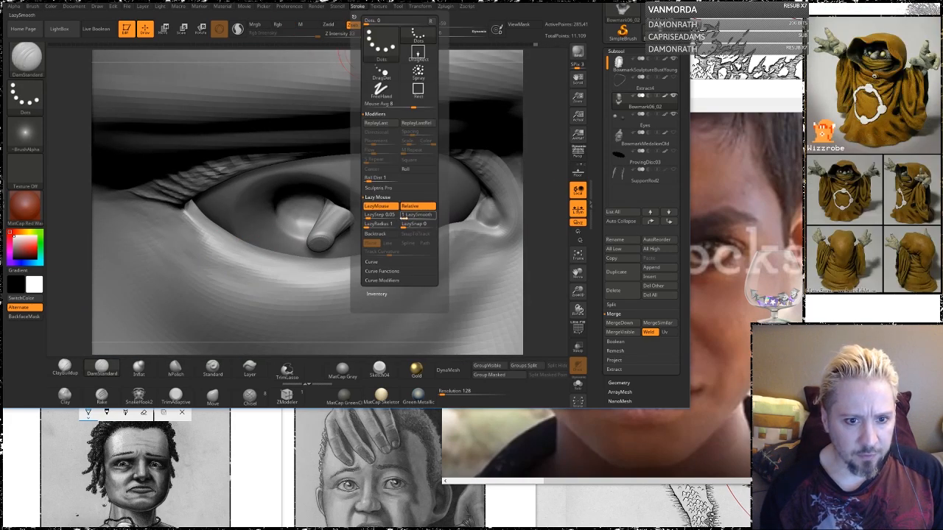
left_click(372, 227)
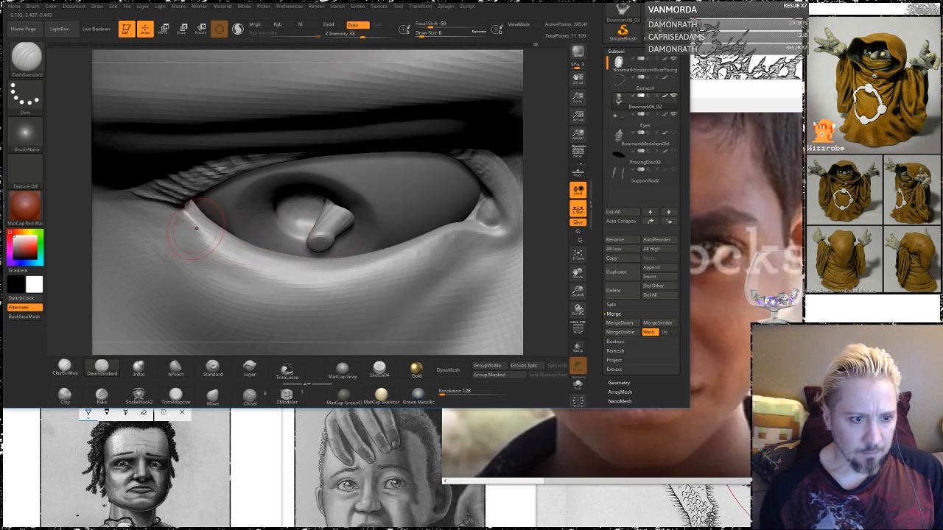
mouse_move(216, 245)
left_mouse_down()
mouse_move(259, 274)
mouse_move(308, 285)
left_mouse_up()
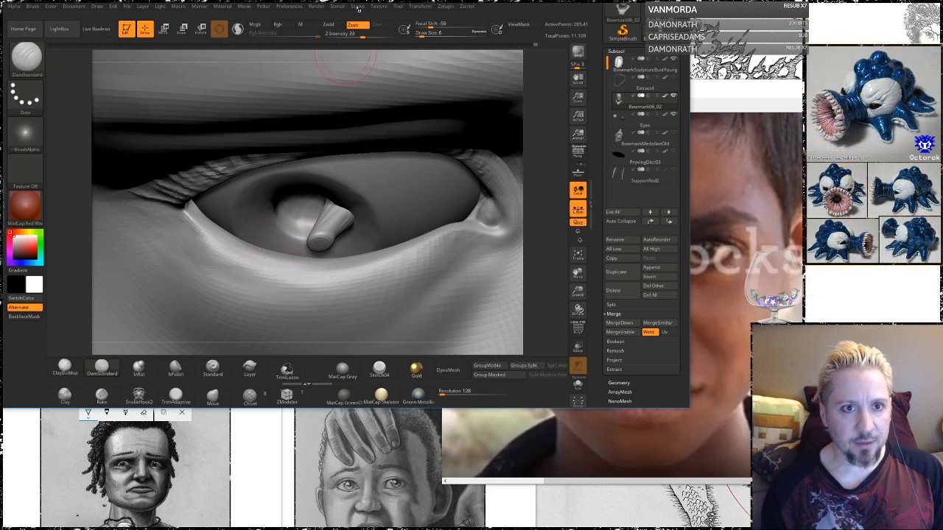
left_click(358, 9)
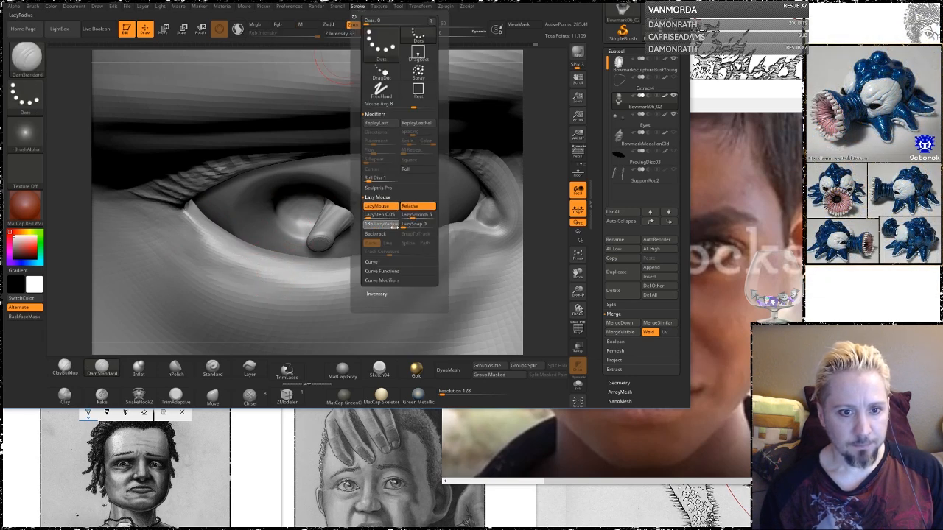
left_click_drag(387, 229, 379, 230)
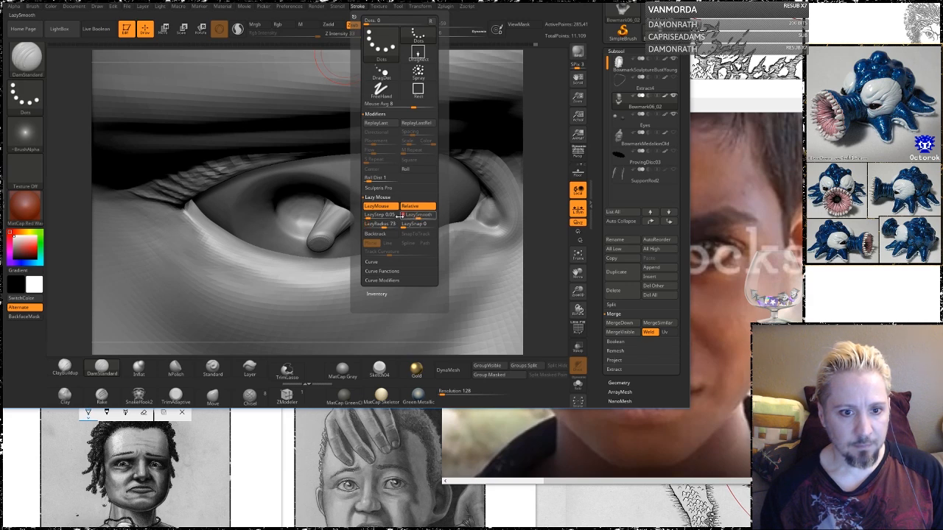
- Carve a DamStandard line along the right eye's lower lid from the outer to the inner corner and check it from several angles
mouse_move(203, 234)
left_mouse_down()
mouse_move(294, 272)
mouse_move(336, 273)
mouse_move(499, 212)
left_mouse_up()
left_click_drag(545, 187, 547, 140)
left_click_drag(551, 221, 478, 96, "alt")
left_click_drag(479, 137, 538, 267, "alt")
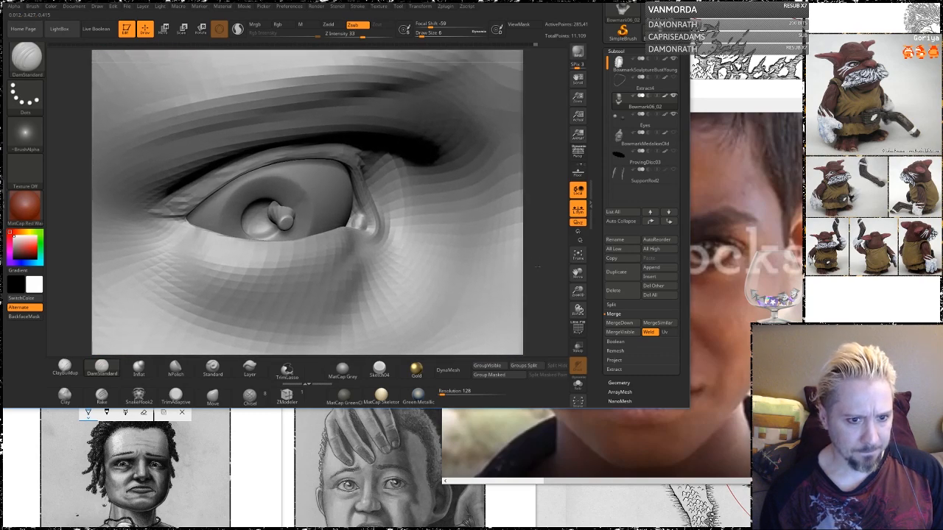
mouse_move(514, 200)
left_mouse_down()
mouse_move(567, 198)
mouse_move(510, 215)
mouse_move(500, 198)
left_mouse_up()
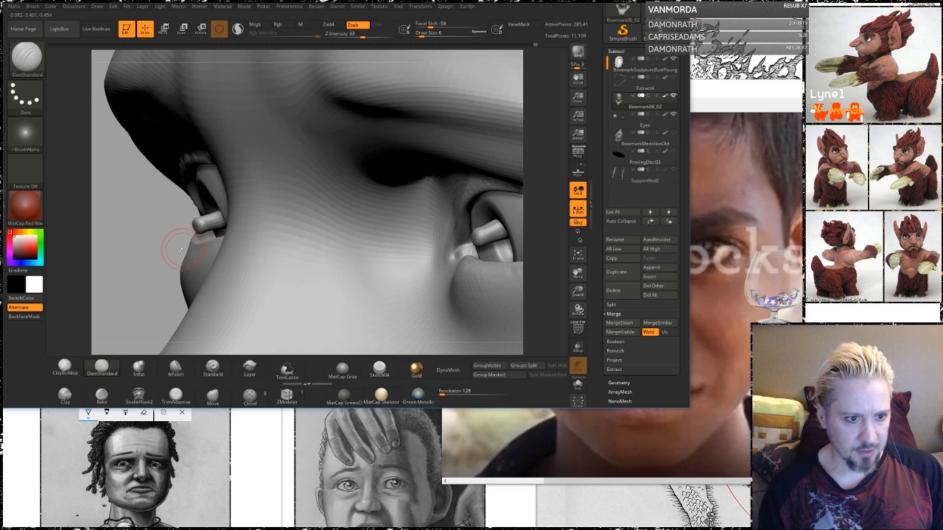
left_click_drag(169, 258, 294, 246)
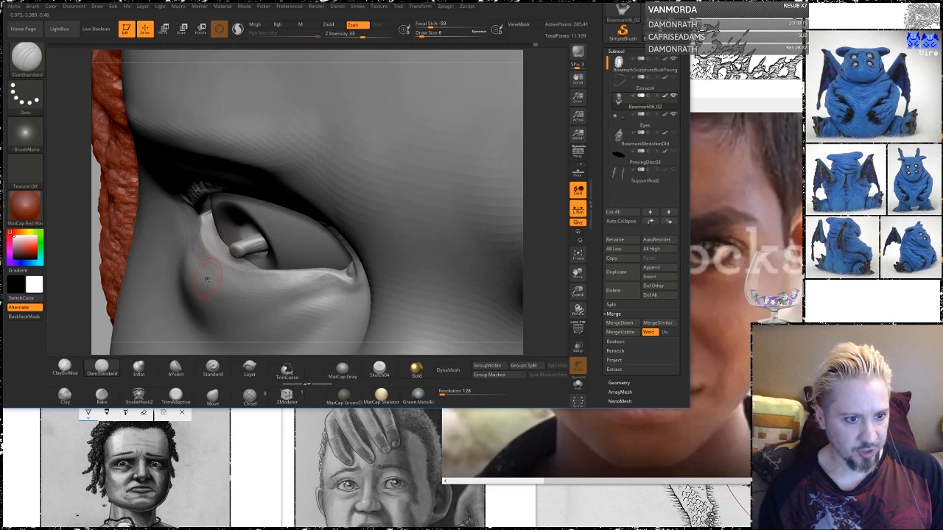
left_click_drag(79, 276, 128, 317)
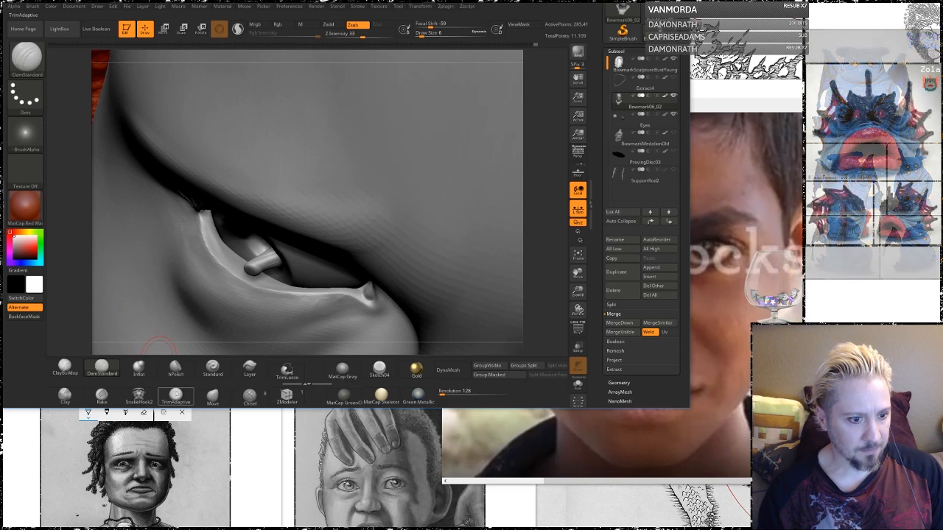
- Reshape the outer half of the right eye's lower lid rim using the Move brush at draw size 16
left_click(213, 398)
key("space")
left_click_drag(262, 274, 259, 275)
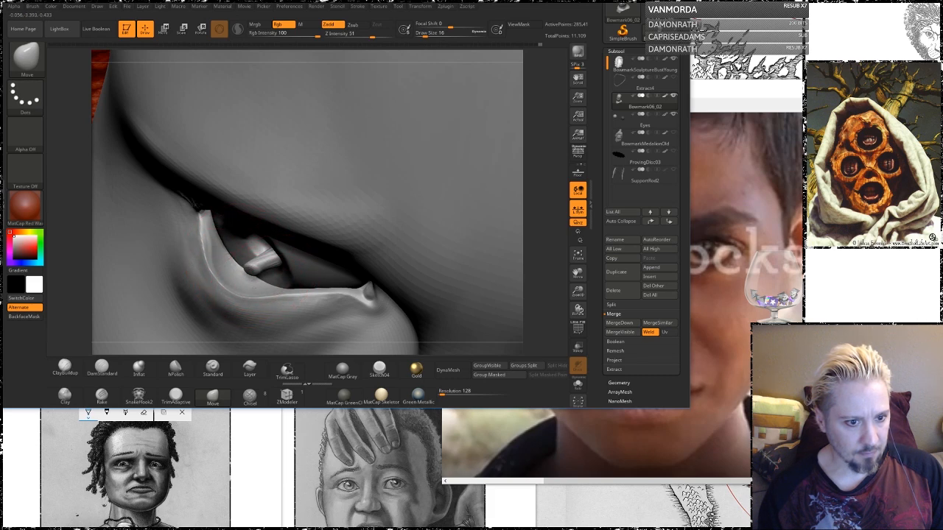
left_click_drag(535, 210, 548, 133)
left_click_drag(550, 200, 501, 305)
left_click_drag(484, 211, 432, 205)
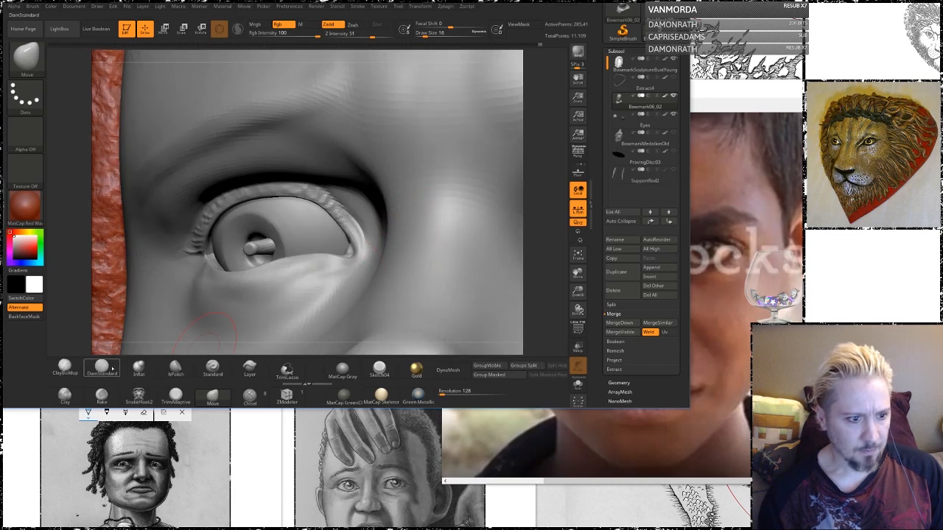
- Build up volume along the right eye's lower lid and the pouch beneath it with ClayBuildup at draw size 7
left_click(65, 368)
key("space")
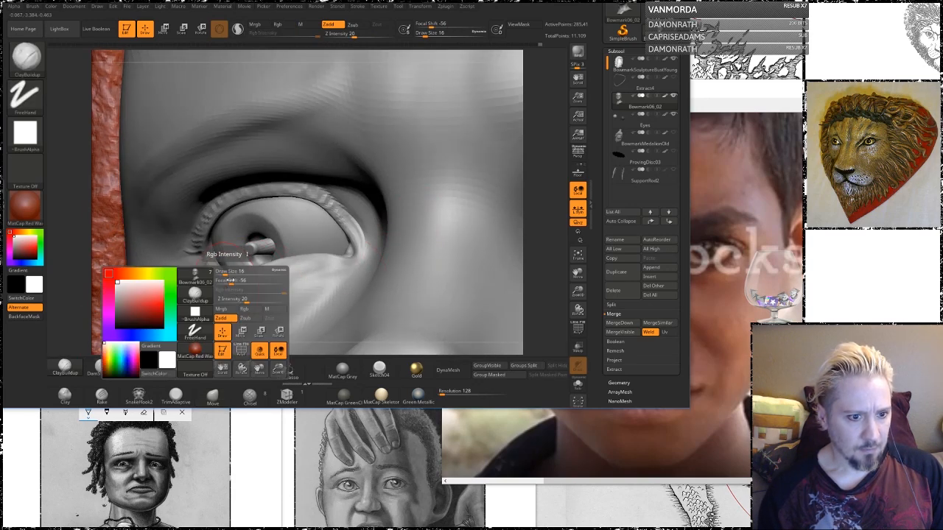
left_click(220, 273)
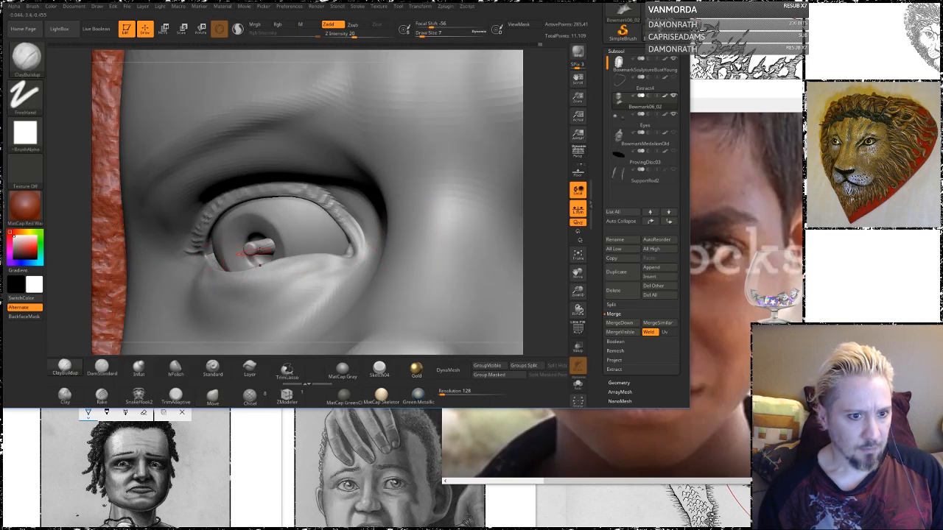
left_click_drag(74, 235, 206, 300)
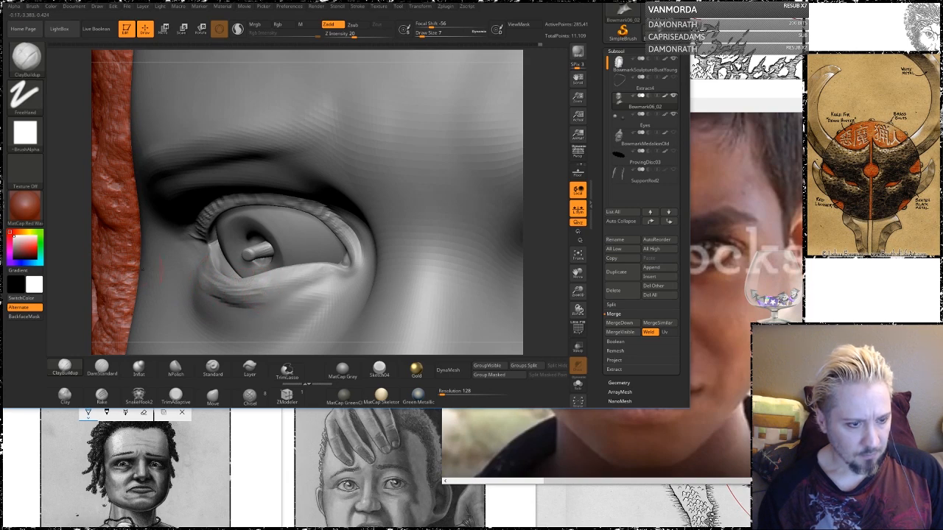
mouse_move(81, 264)
left_mouse_down()
mouse_move(80, 324)
mouse_move(66, 254)
left_mouse_up()
mouse_move(199, 298)
left_mouse_down()
mouse_move(256, 313)
mouse_move(266, 304)
left_mouse_up()
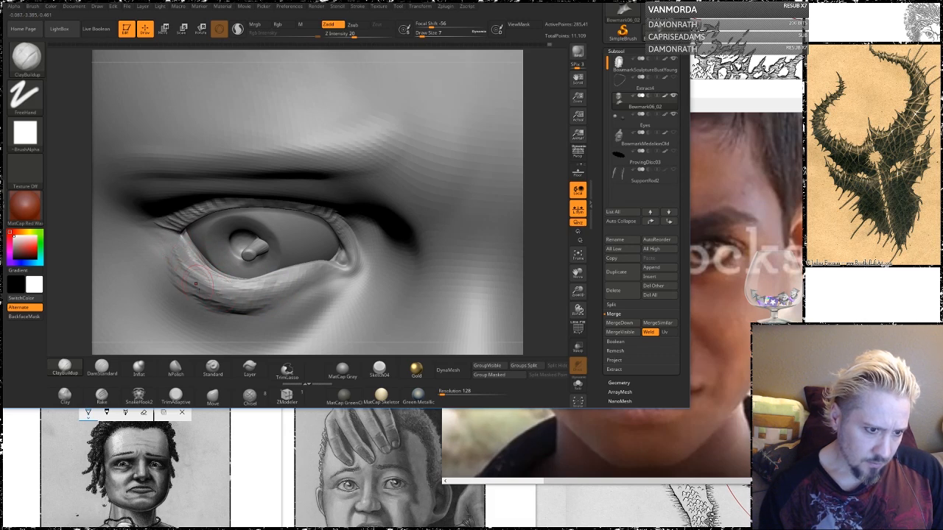
- Smooth the added clay on the lower lid and under-eye pouch of the character's right eye
key("shift")
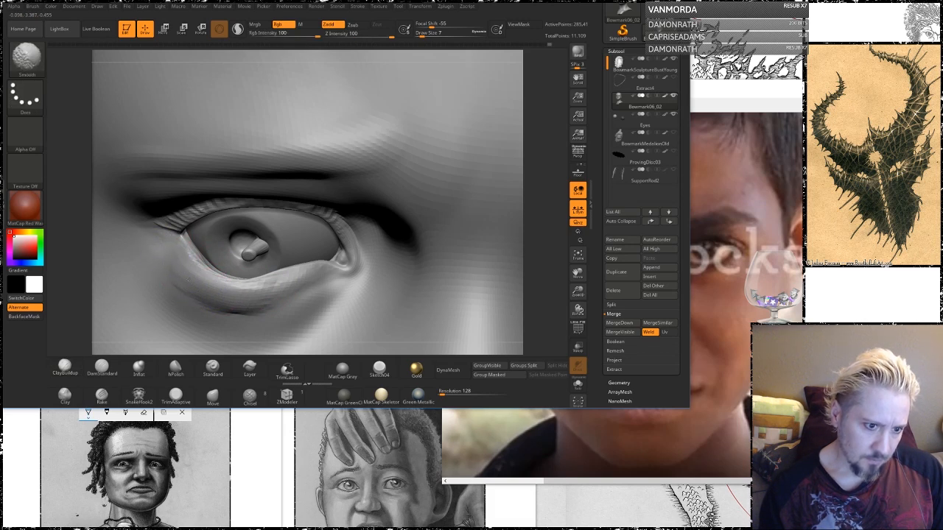
left_click_drag(254, 314, 166, 303, "shift")
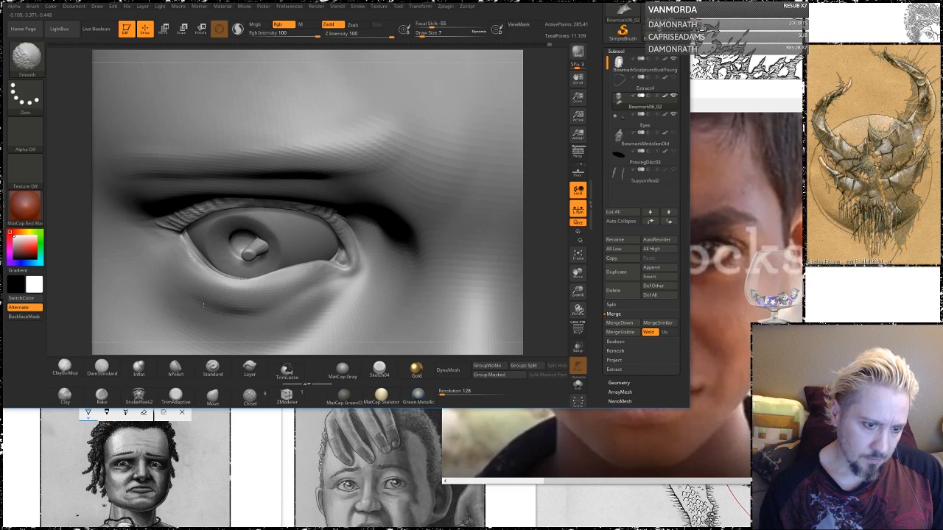
left_click_drag(542, 238, 527, 117, "alt")
left_click_drag(536, 202, 565, 183)
left_click_drag(505, 181, 554, 241, "alt")
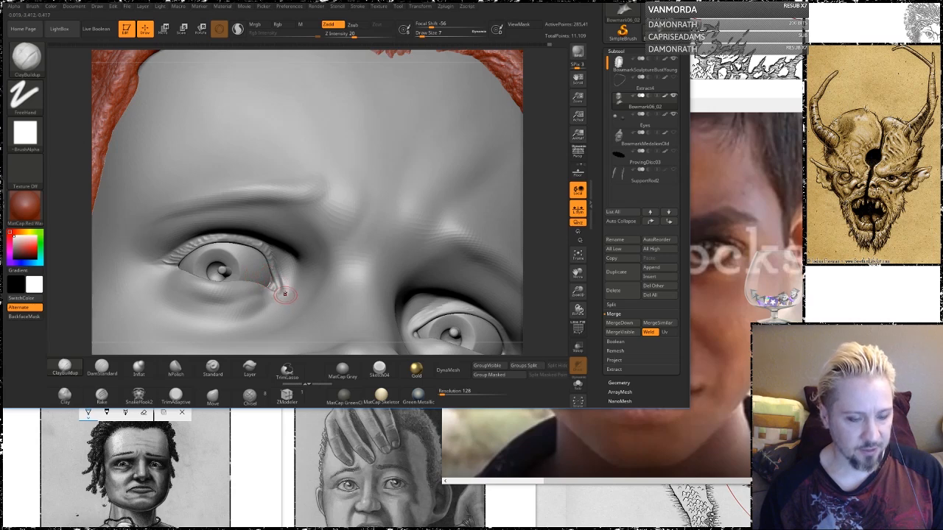
- Flatten the right eye's lower lid rim with the hPolish brush at draw size 3
mouse_move(537, 218)
left_mouse_down()
mouse_move(524, 215)
mouse_move(546, 236)
left_mouse_up()
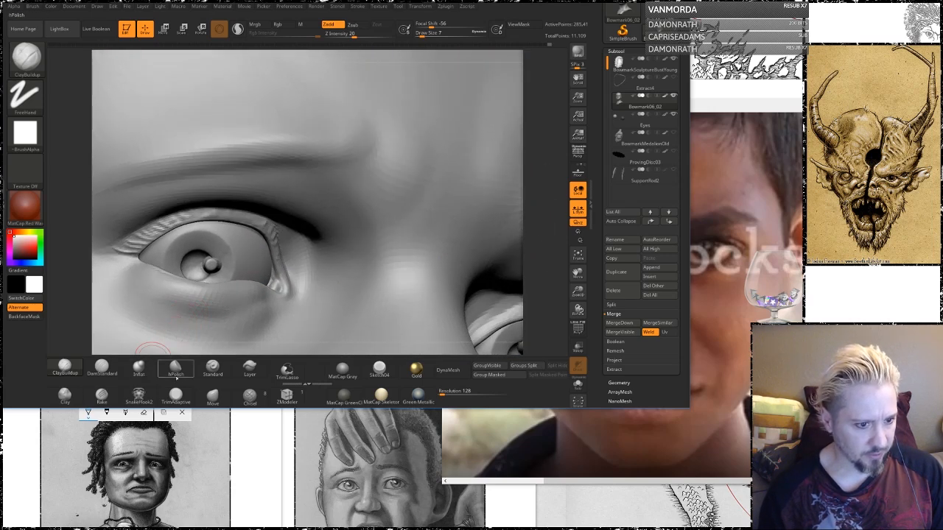
left_click(213, 397)
key("space")
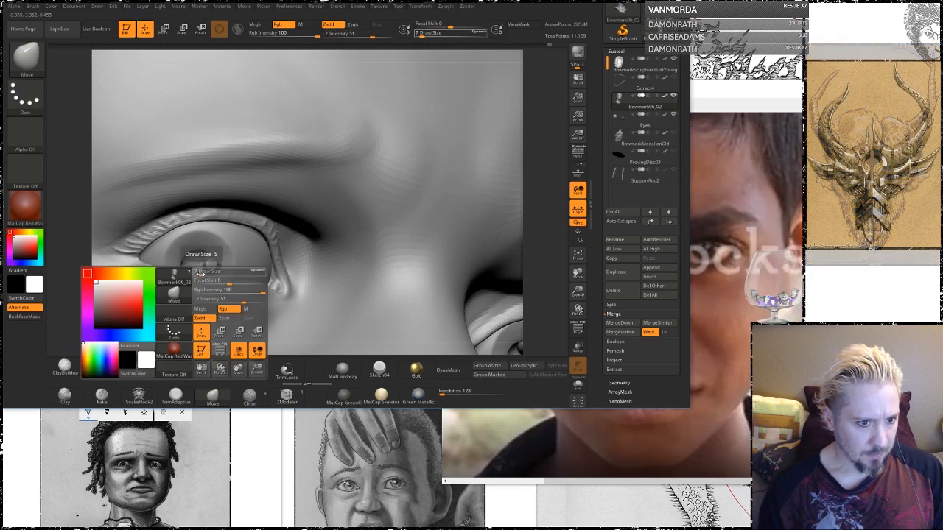
left_click_drag(201, 273, 246, 290)
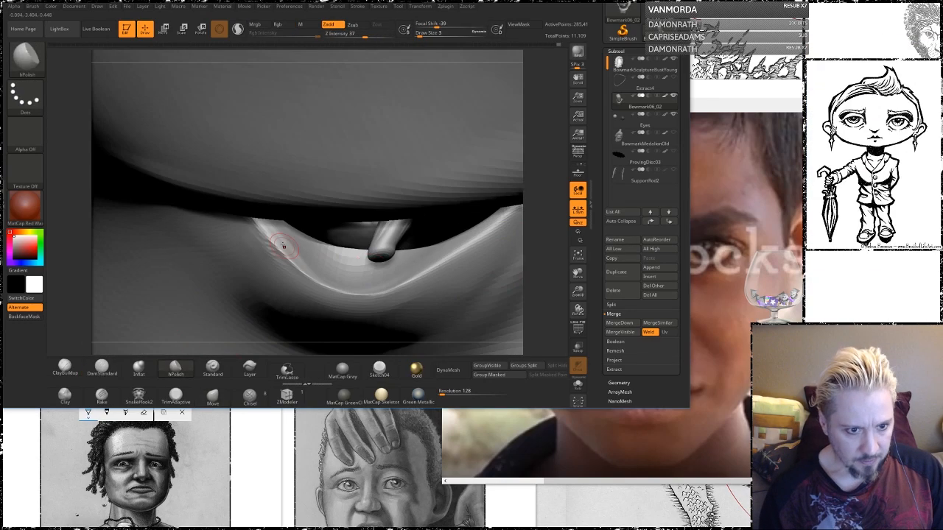
left_click_drag(283, 246, 353, 293)
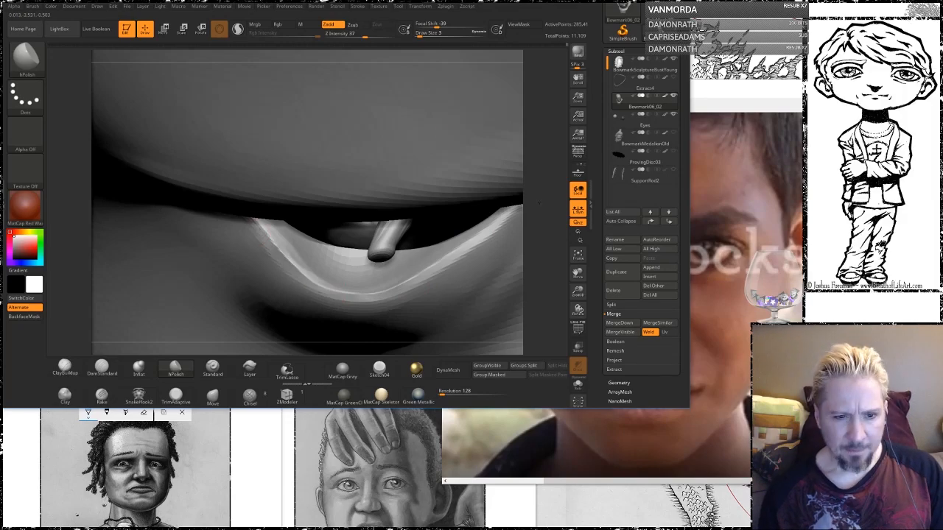
- Make the Eyes subtool active and isolate the polygroup containing the right eye's small catchlight stub
key("w")
key("shift+f")
key("shift+f")
key("q")
key("w")
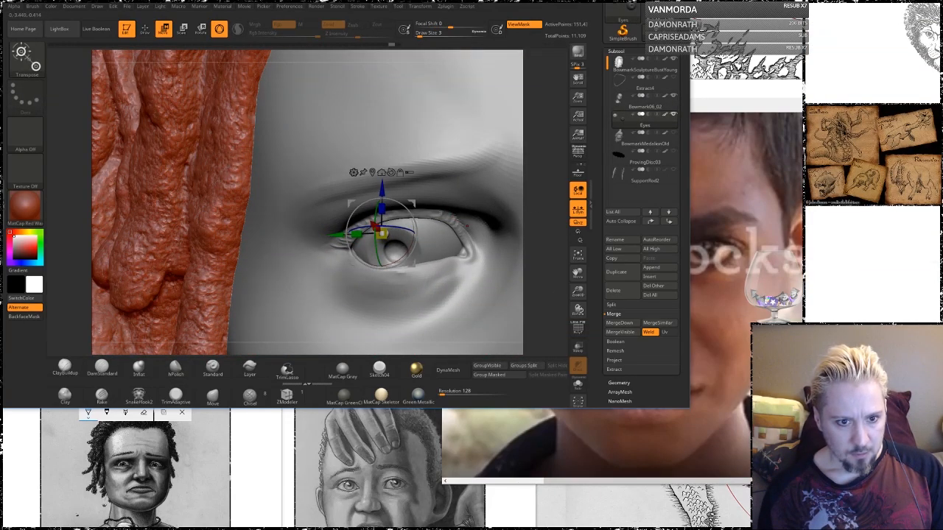
key("q")
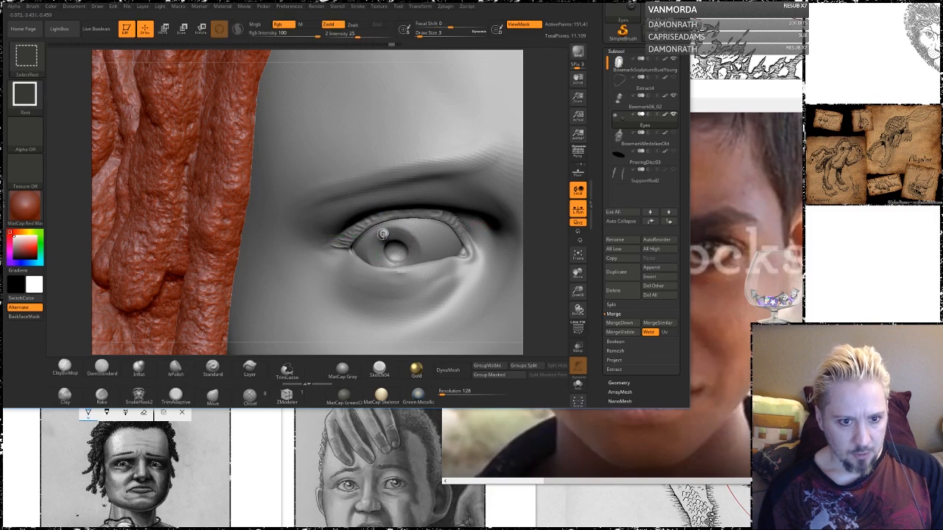
left_click(383, 233, "ctrl+shift")
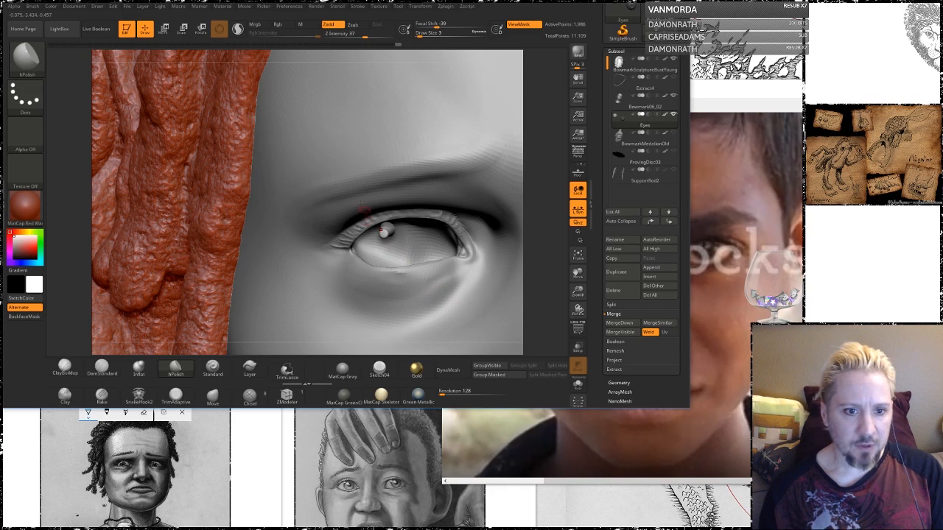
- Choose MaskLasso as the masking brush, mask the right eye's catchlight stub, and unhide the rest of the eyes
key("ctrl")
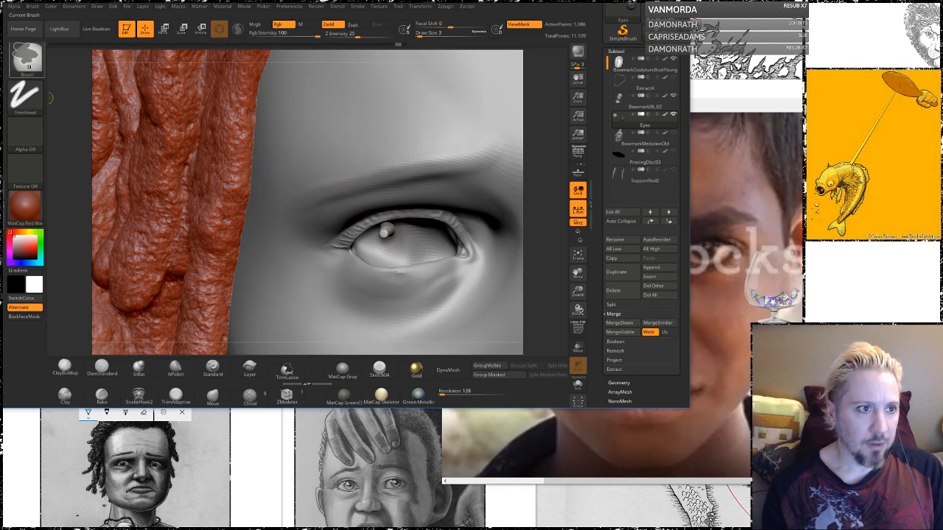
left_click(25, 55, "ctrl")
left_click(185, 99)
mouse_move(376, 180)
left_mouse_down("ctrl")
mouse_move(387, 287)
mouse_move(341, 179)
left_mouse_up("ctrl")
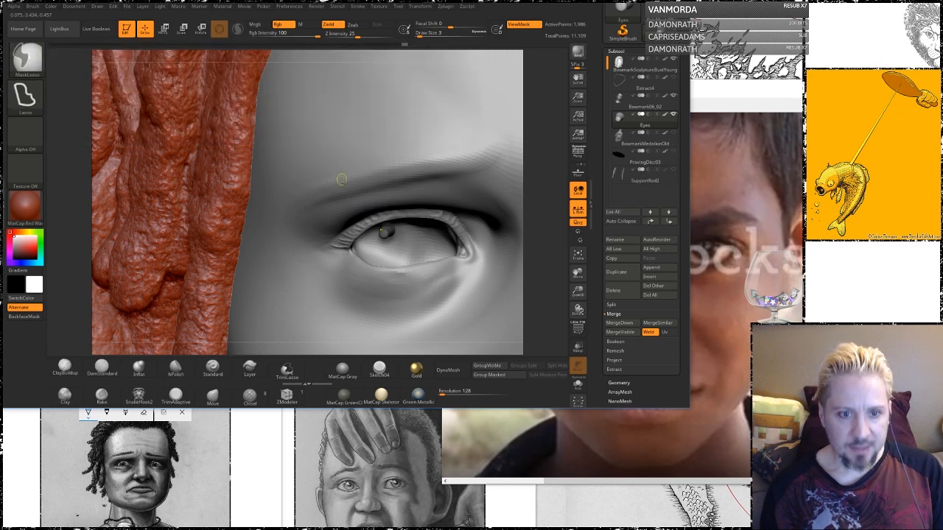
left_click(538, 221, "ctrl")
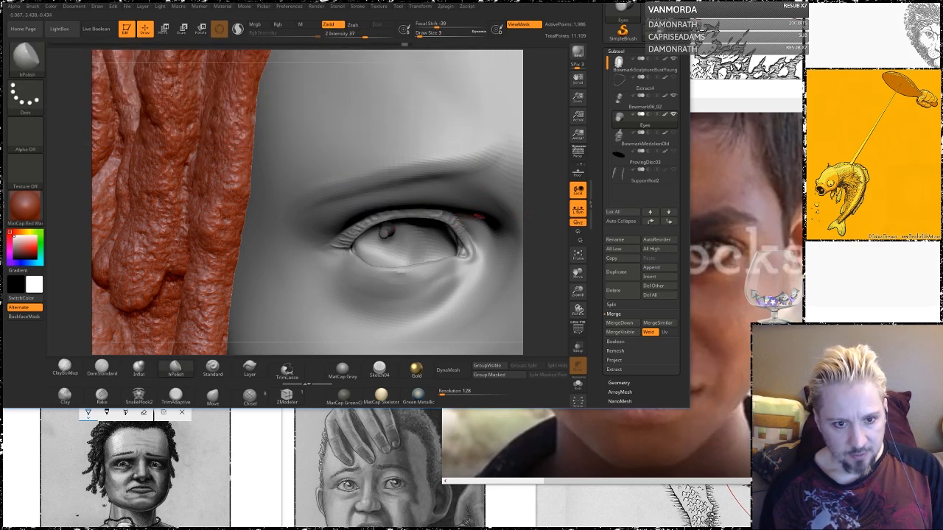
left_click(539, 206, "ctrl+shift")
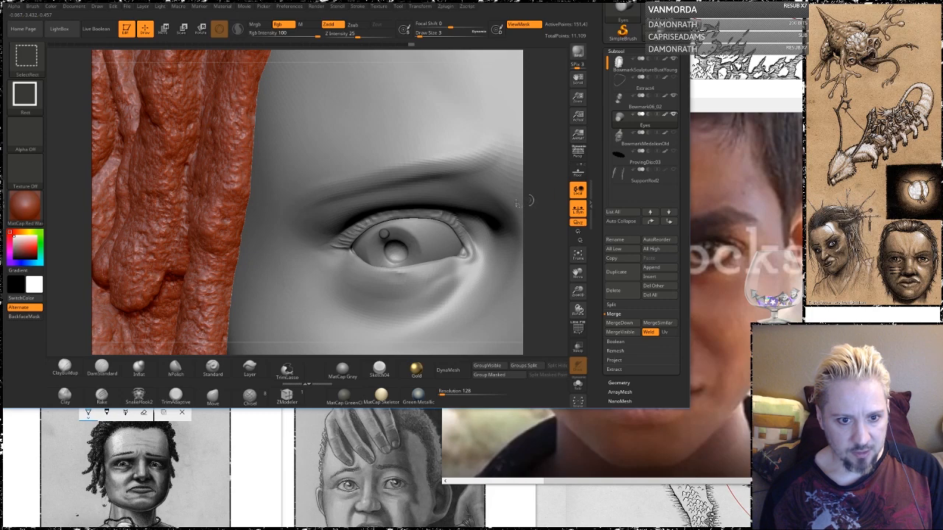
- Invert the mask on the Eyes subtool to free the right eye's catchlight, and mask the character's left eye as well
left_click_drag(540, 214, 531, 163, "alt")
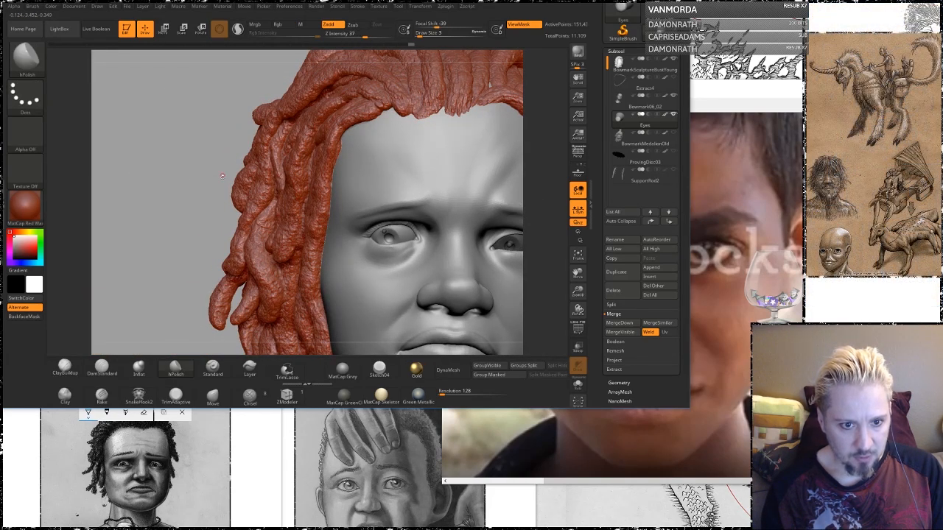
left_click(207, 178, "ctrl")
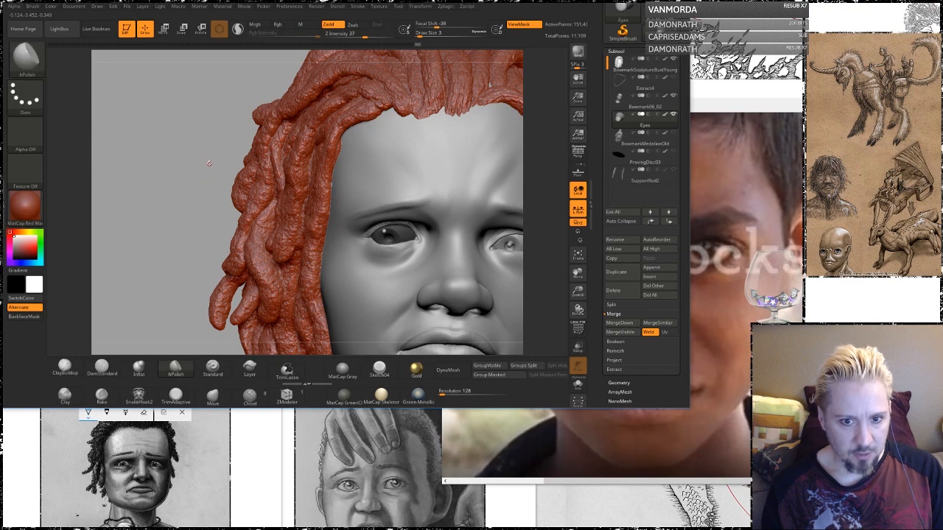
left_click_drag(555, 208, 429, 213, "alt")
mouse_move(513, 145)
left_mouse_down("ctrl")
mouse_move(455, 138)
mouse_move(477, 376)
mouse_move(480, 357)
left_mouse_up("ctrl")
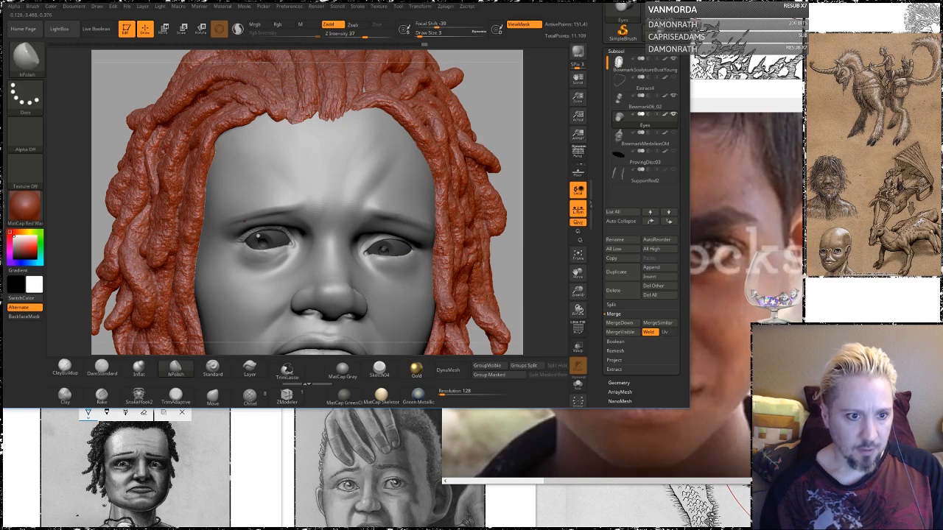
left_click_drag(119, 77, 331, 18, "alt")
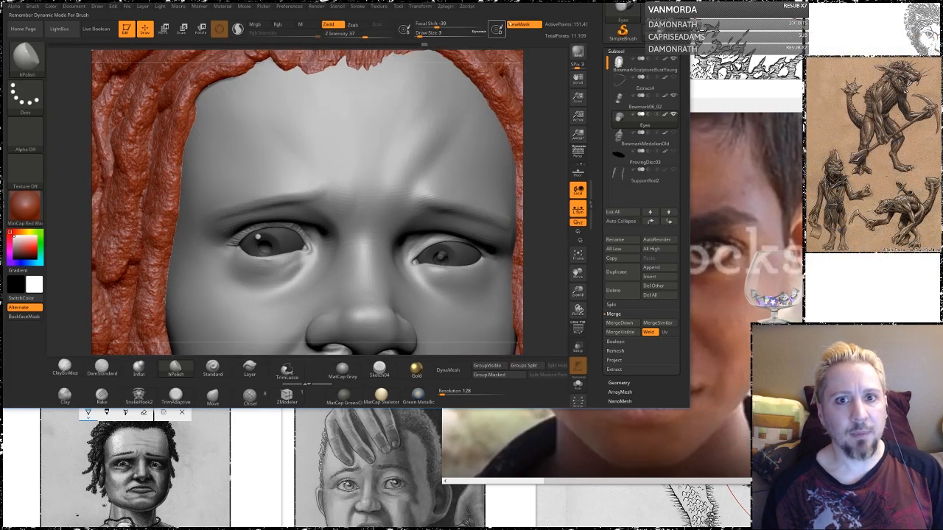
- Turn off the mask display on the Eyes subtool and reposition the right eye's catchlight with the transform gizmo
left_click(520, 23)
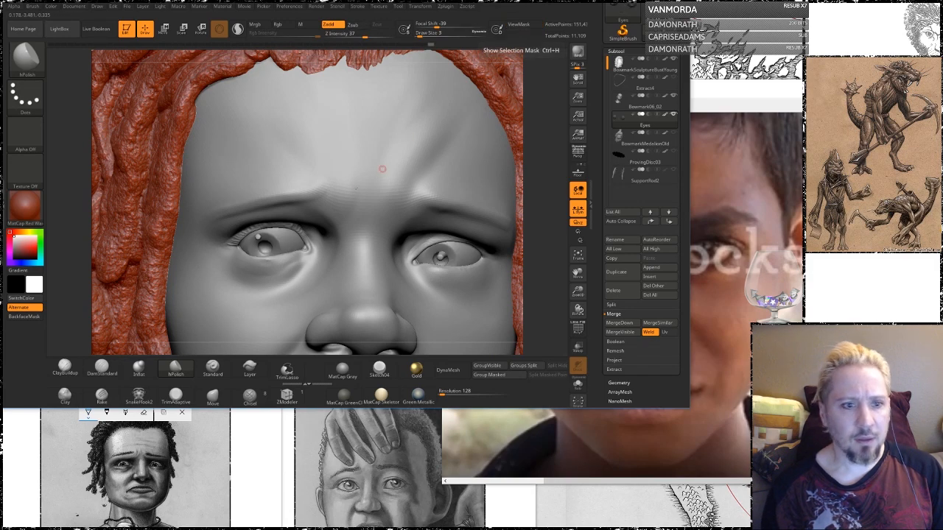
key("w")
left_click_drag(289, 208, 292, 208)
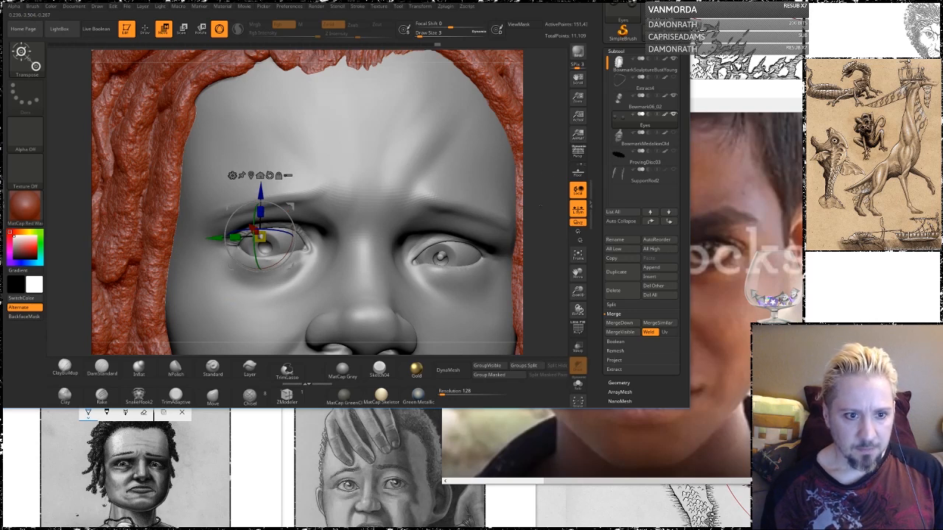
left_click_drag(541, 206, 550, 240, "alt")
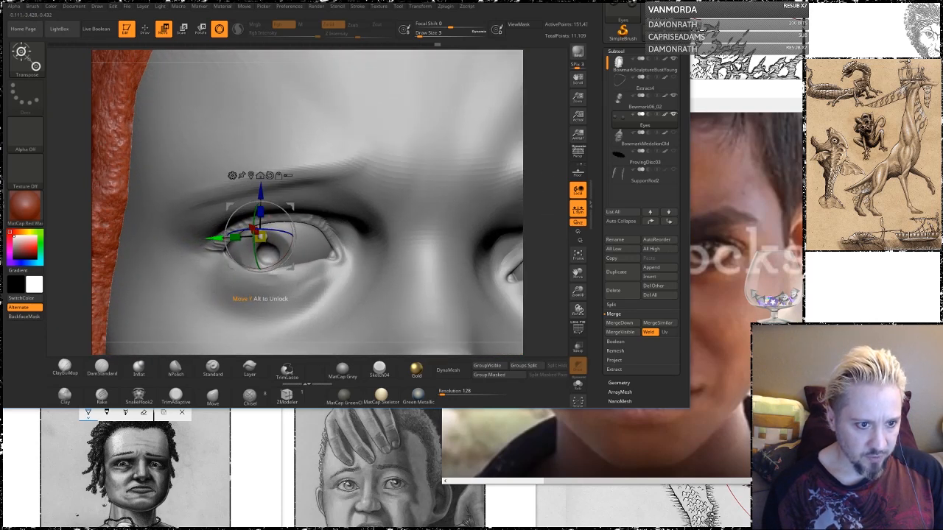
left_click_drag(255, 244, 260, 246)
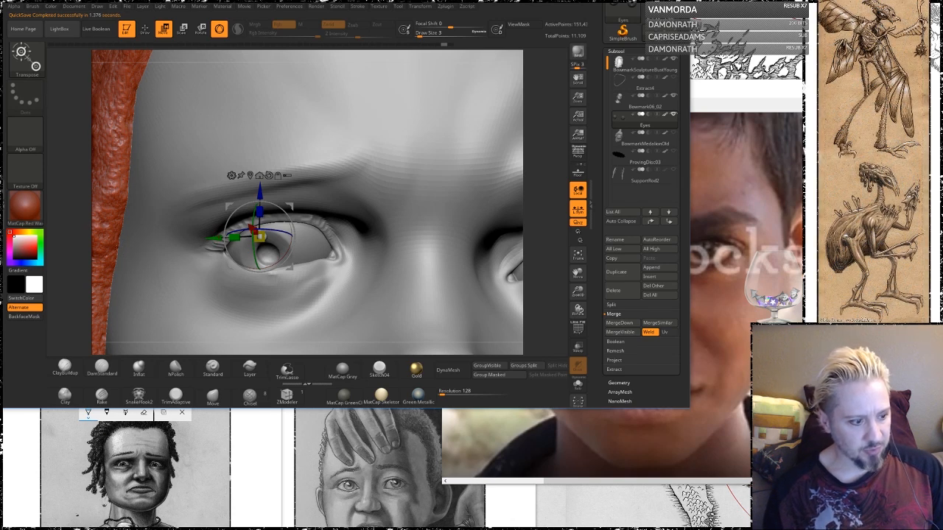
left_click_drag(76, 206, 114, 177)
left_click_drag(237, 217, 235, 213)
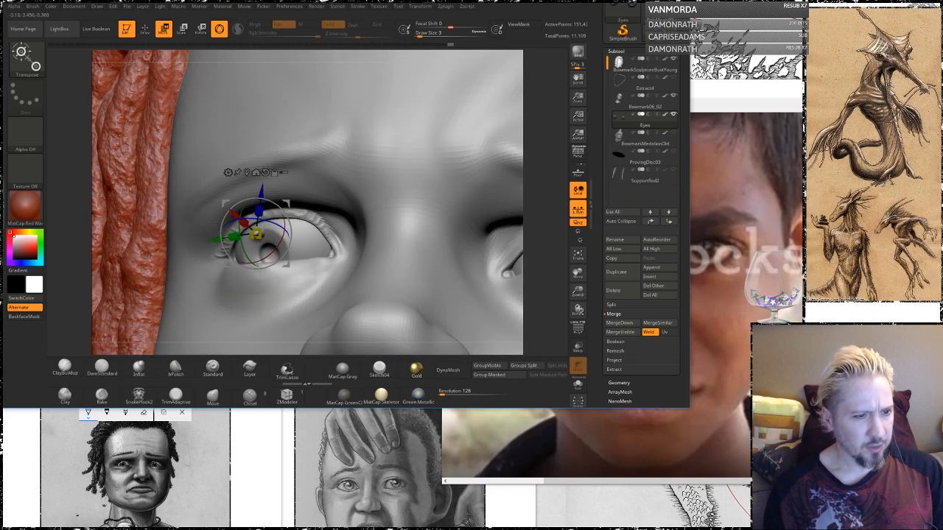
- Fine-tune the depth and height of the right eye's catchlight in the iris, checking from several angles, and return to Draw mode
left_click_drag(74, 236, 210, 289)
left_click_drag(271, 197, 268, 204)
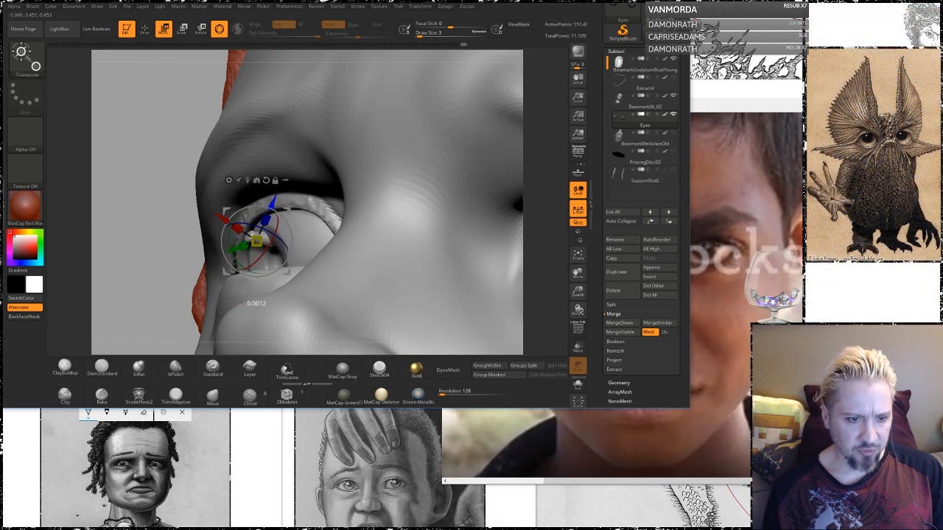
left_click_drag(110, 202, 210, 190)
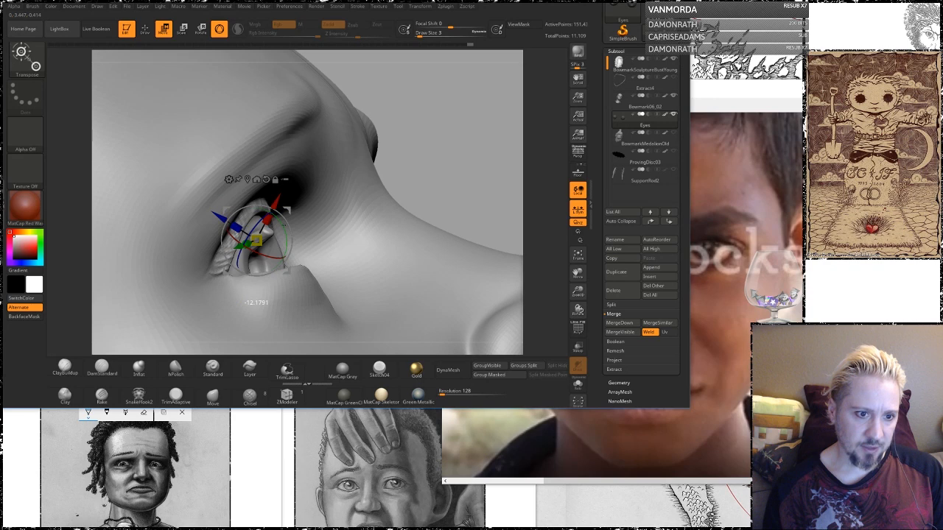
left_click_drag(449, 151, 346, 177)
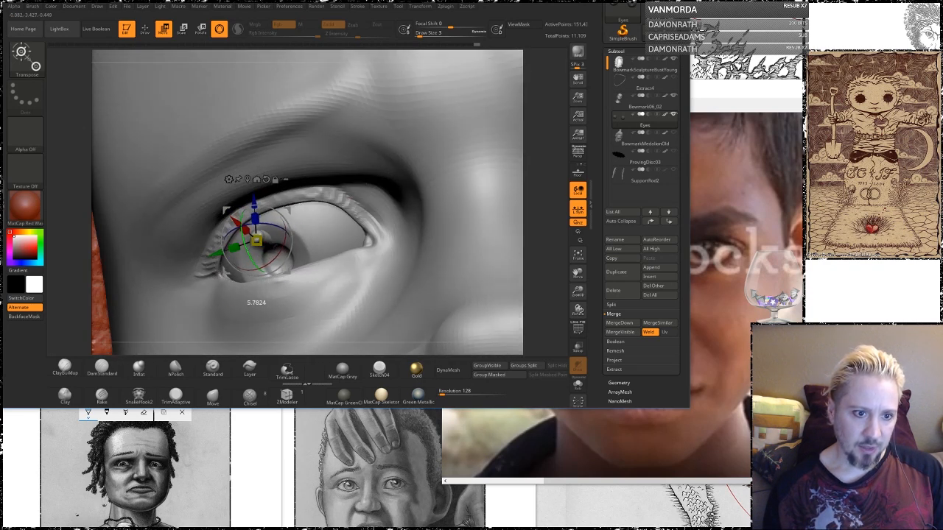
left_click_drag(255, 203, 256, 201)
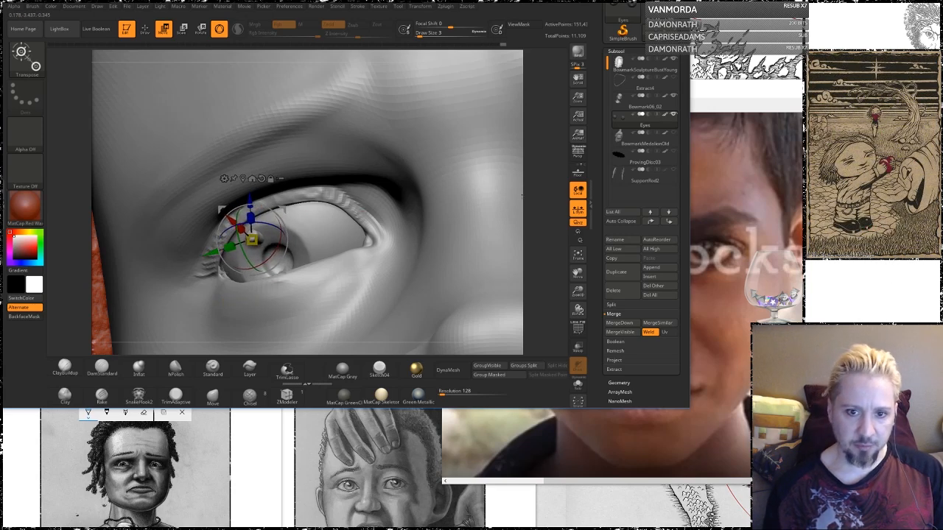
left_click_drag(542, 243, 528, 184, "alt")
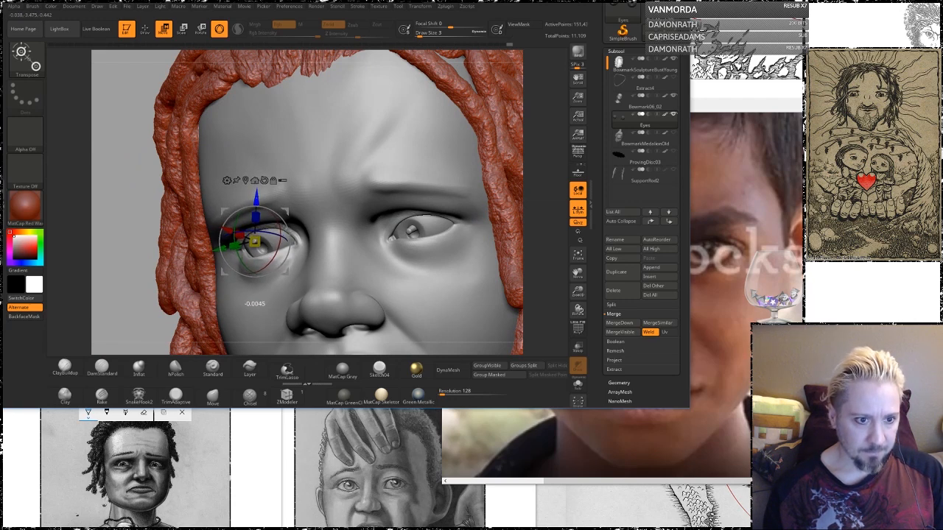
left_click_drag(270, 206, 299, 205)
key("q")
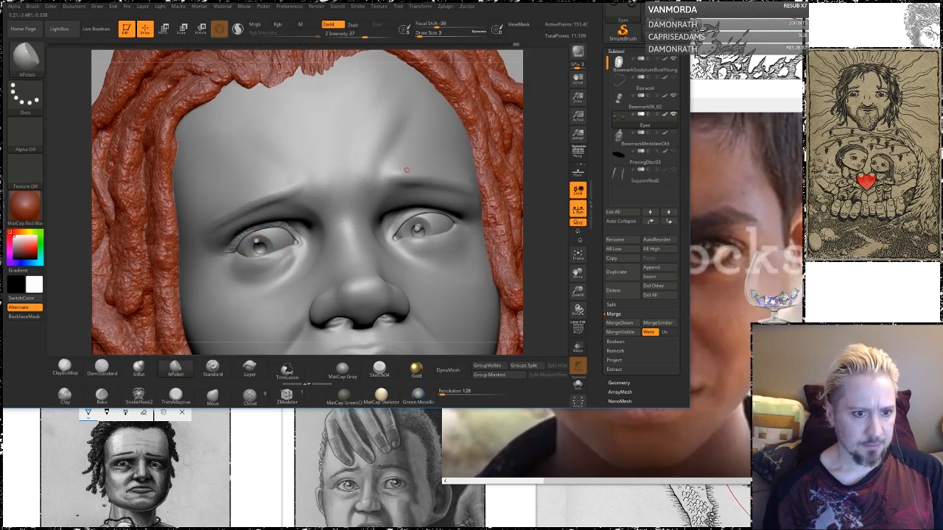
- Isolate the left eye's catchlight polygroup, mask it, unhide the rest of the eyes, and invert the mask
left_click_drag(543, 172, 537, 107, "alt")
left_click_drag(475, 135, 537, 142)
mouse_move(543, 207)
left_mouse_down()
mouse_move(544, 167)
mouse_move(550, 179)
mouse_move(485, 183)
left_mouse_up()
key("ctrl")
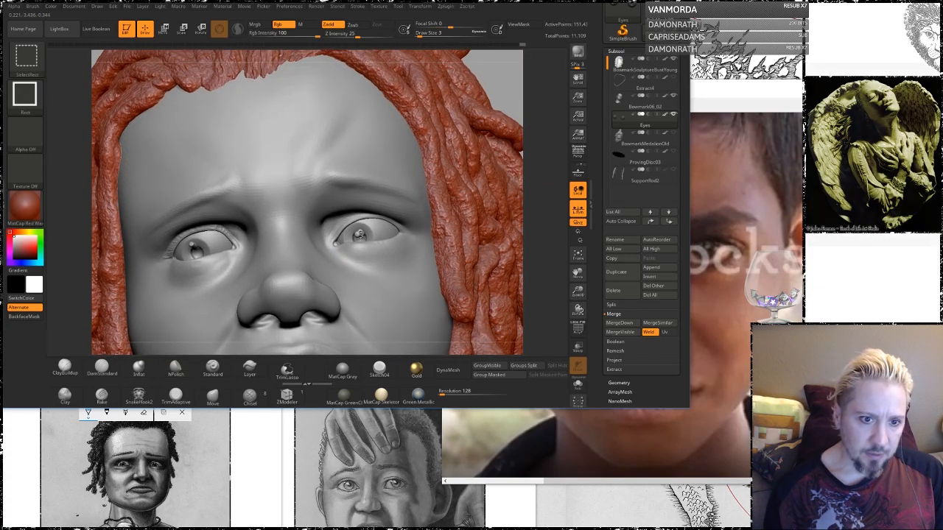
left_click(359, 235, "ctrl+shift")
left_click_drag(345, 207, 336, 212, "ctrl")
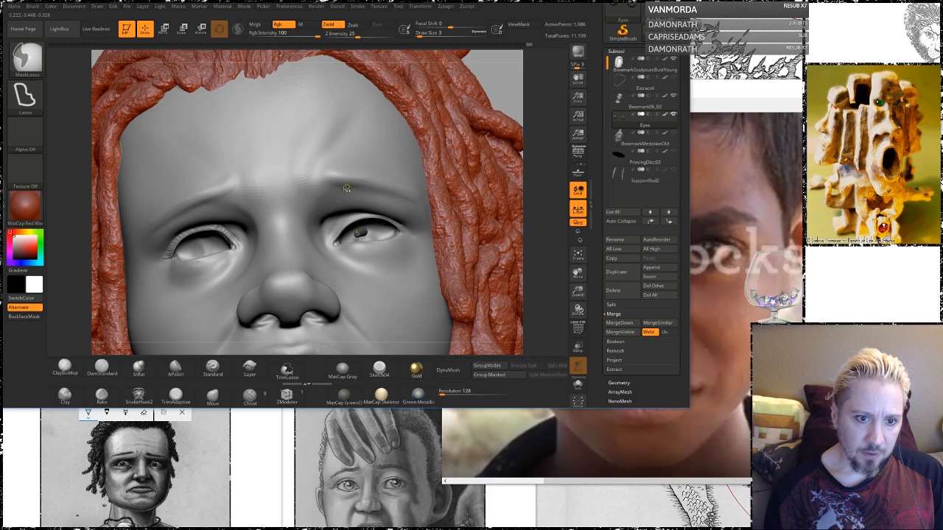
left_click(502, 83, "ctrl+shift")
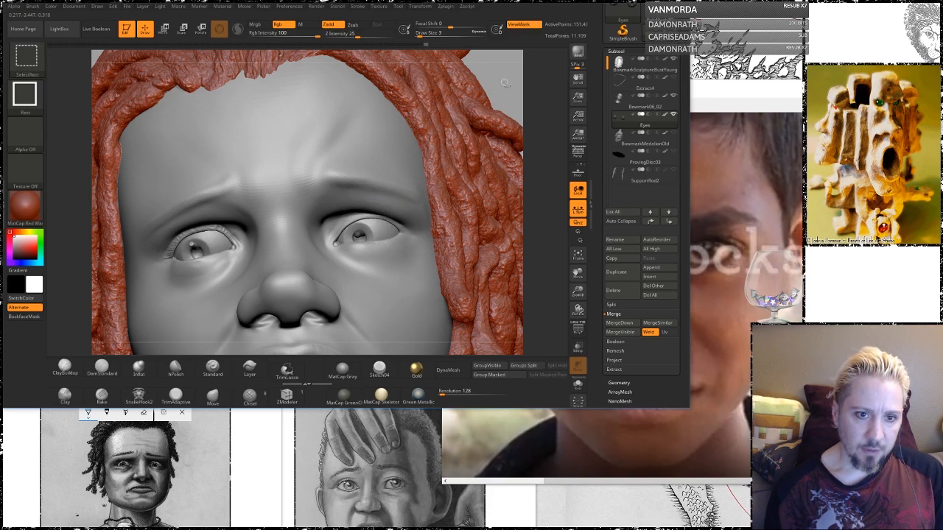
left_click(501, 80, "ctrl")
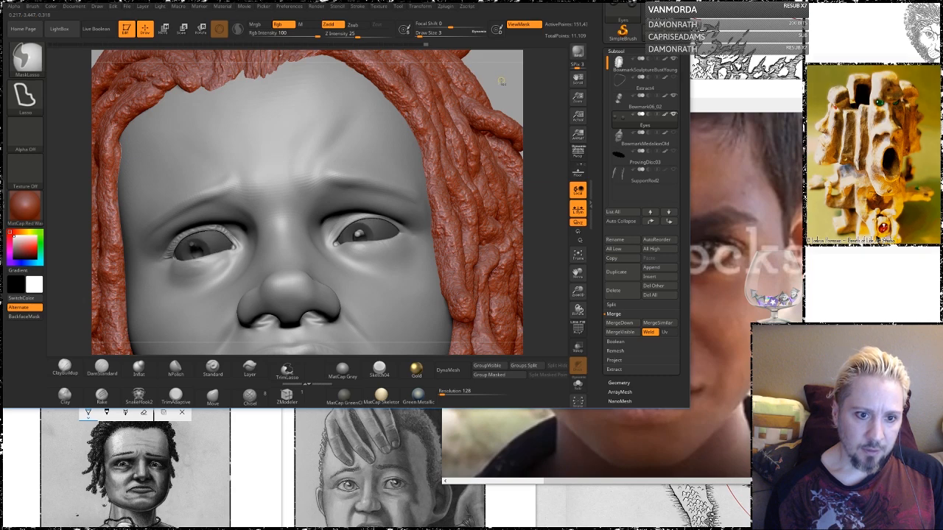
- Centre the transform gizmo on the left eye's catchlight and reorient it for moving the stub
key("w")
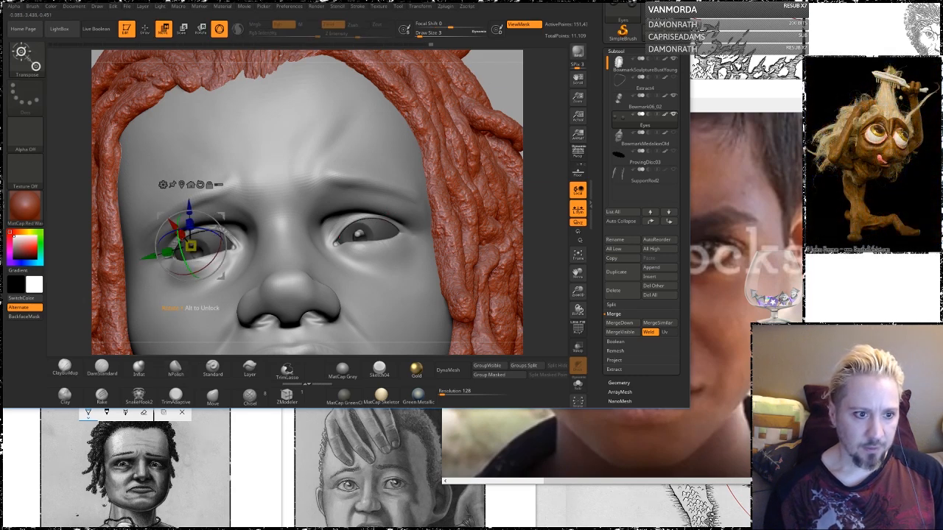
left_click_drag(177, 242, 178, 244)
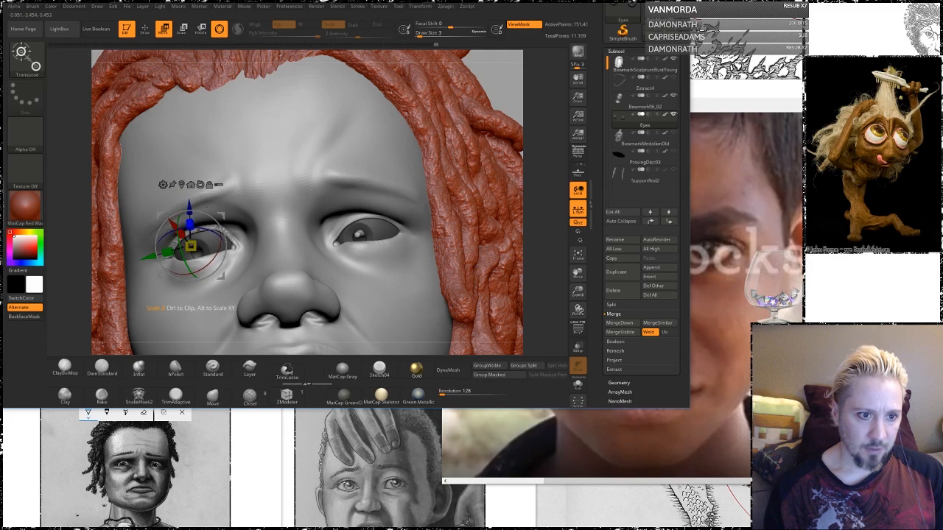
left_click(358, 232, "alt")
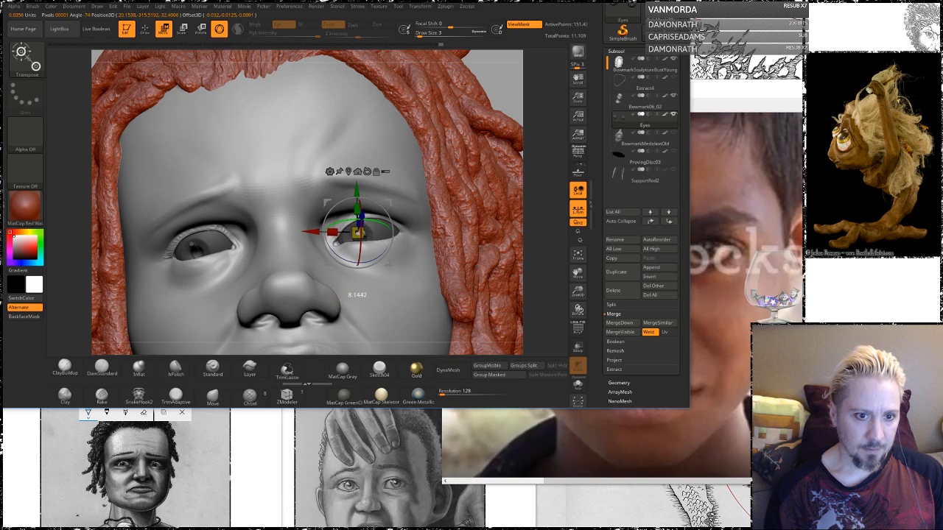
right_click_drag(493, 193, 503, 255, "ctrl")
left_click_drag(364, 222, 364, 243)
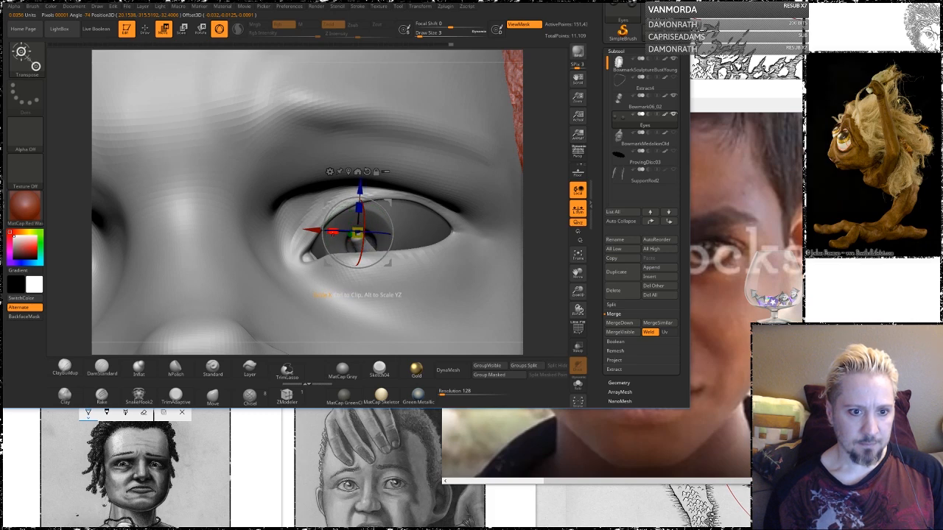
left_click_drag(529, 141, 508, 199)
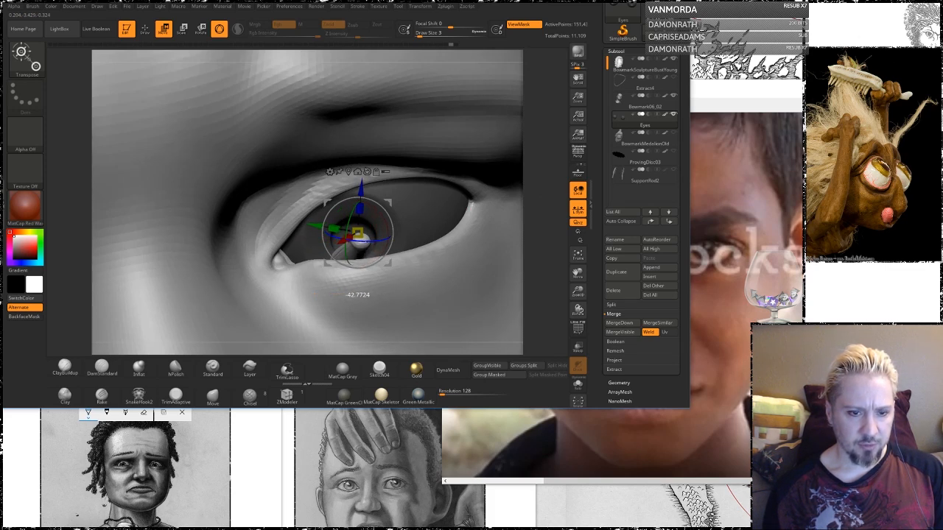
- Move the left eye's catchlight up toward the upper lid and adjust how far it protrudes from the iris
left_click_drag(341, 227, 339, 239)
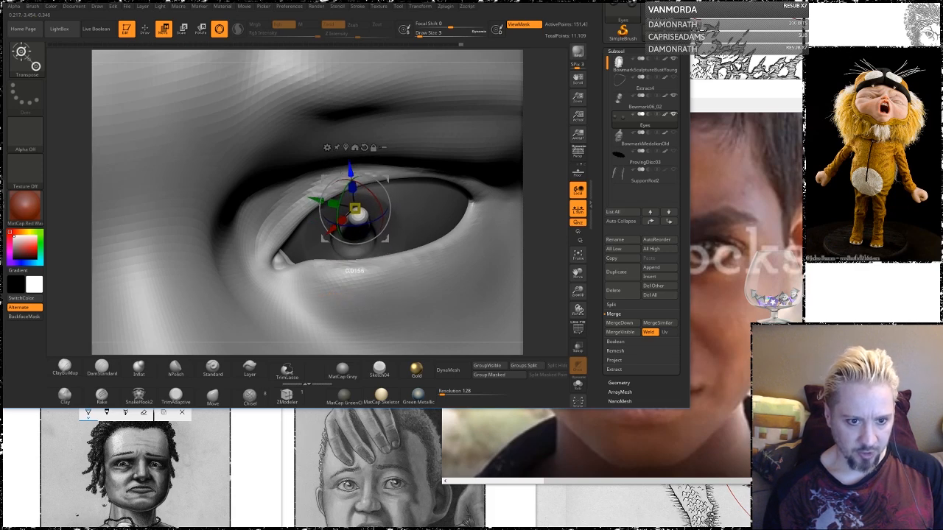
left_click_drag(350, 165, 350, 162)
left_click_drag(545, 186, 505, 187)
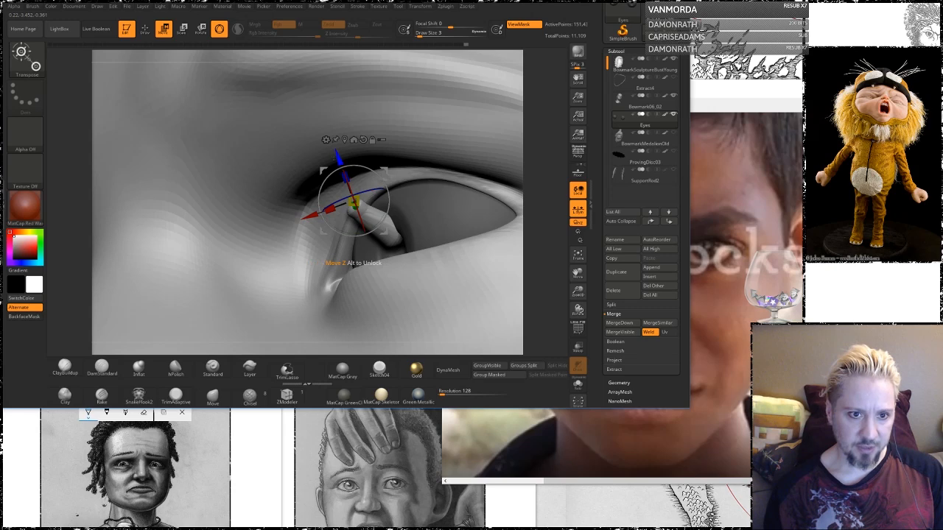
left_click_drag(337, 156, 339, 162)
left_click_drag(73, 170, 77, 232)
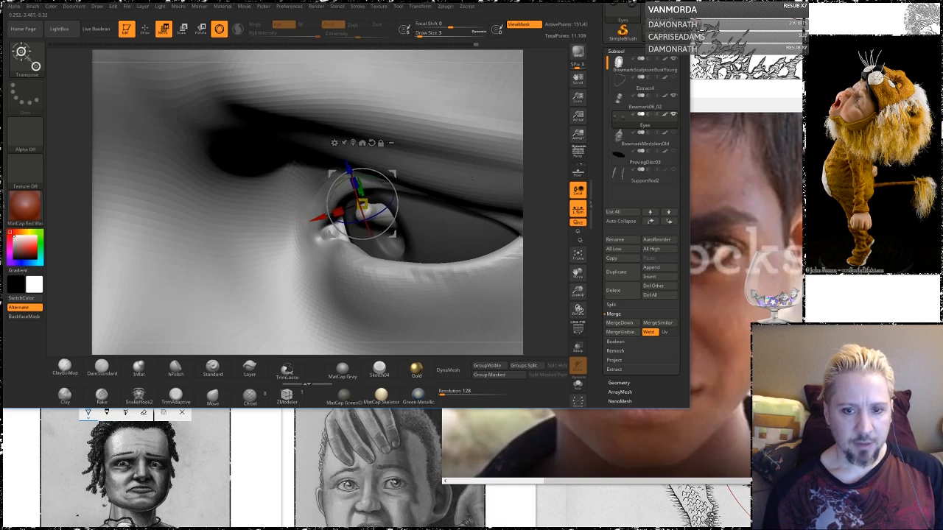
- Shift the left eye's catchlight toward the inner corner, adjust its height from several angles, and return to Draw mode
left_click_drag(545, 180, 510, 184)
left_click_drag(329, 194, 316, 190)
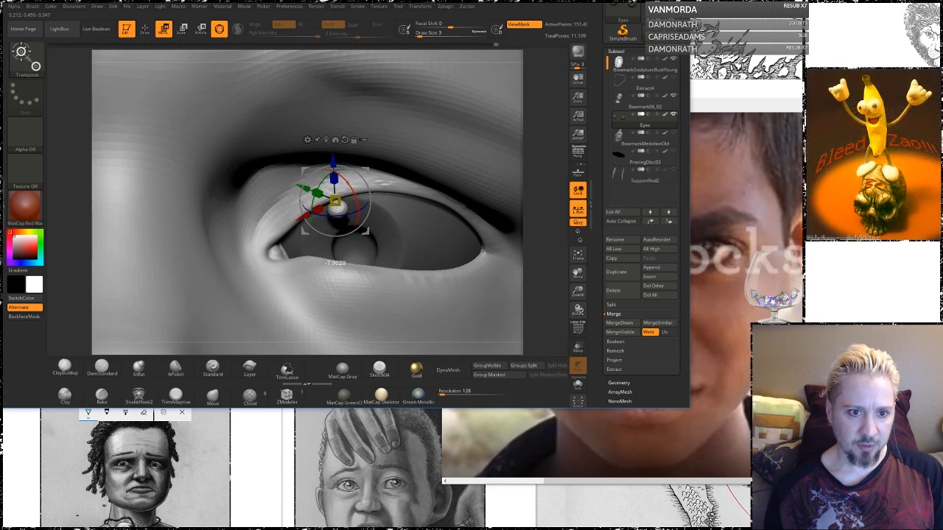
mouse_move(541, 178)
left_mouse_down()
mouse_move(510, 179)
mouse_move(541, 181)
left_mouse_up()
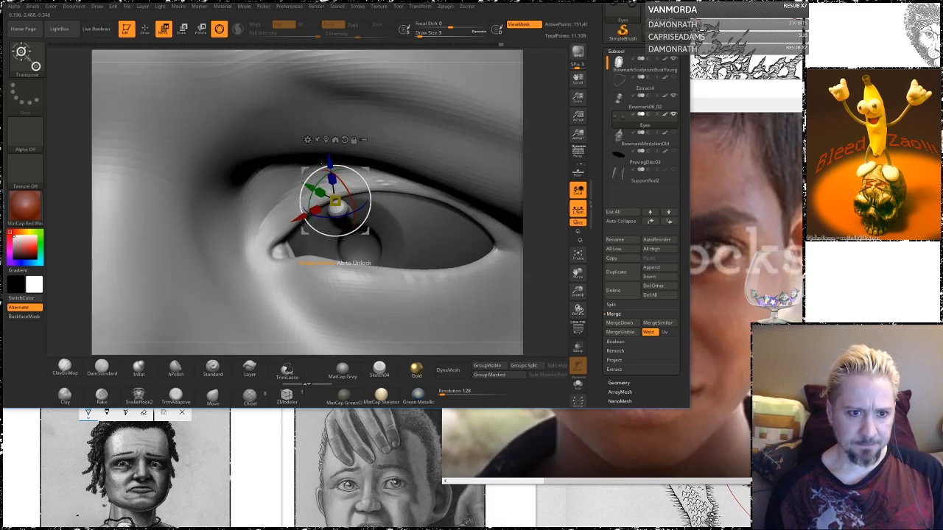
left_click_drag(330, 162, 331, 167)
mouse_move(553, 183)
left_mouse_down()
mouse_move(519, 177)
mouse_move(534, 169)
mouse_move(524, 148)
mouse_move(532, 131)
left_mouse_up()
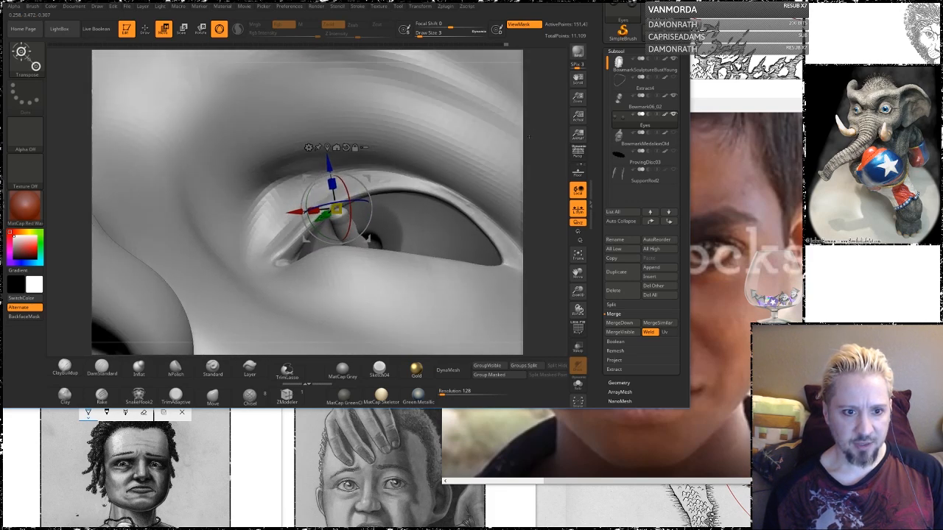
mouse_move(557, 234)
right_mouse_down("ctrl")
mouse_move(522, 166)
mouse_move(473, 106)
right_mouse_up("ctrl")
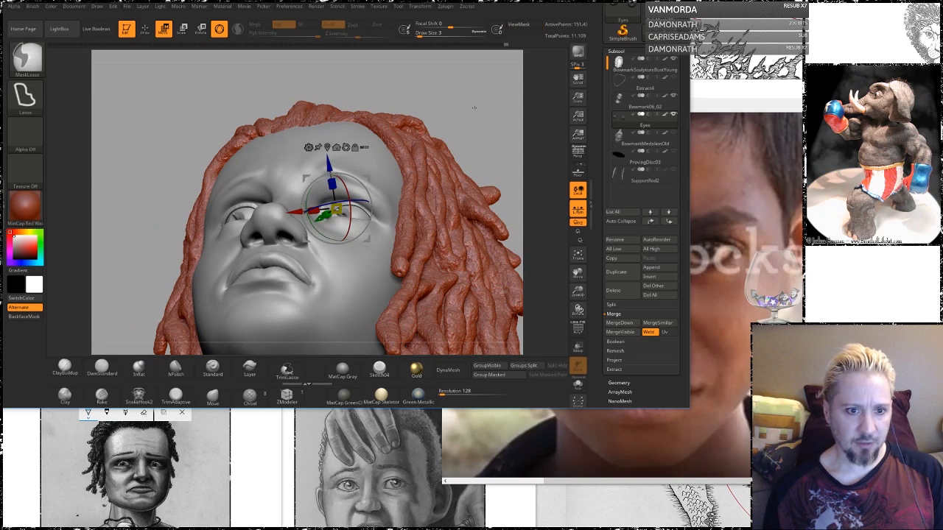
key("q")
mouse_move(475, 135)
left_mouse_down()
mouse_move(538, 203)
mouse_move(521, 153)
left_mouse_up()
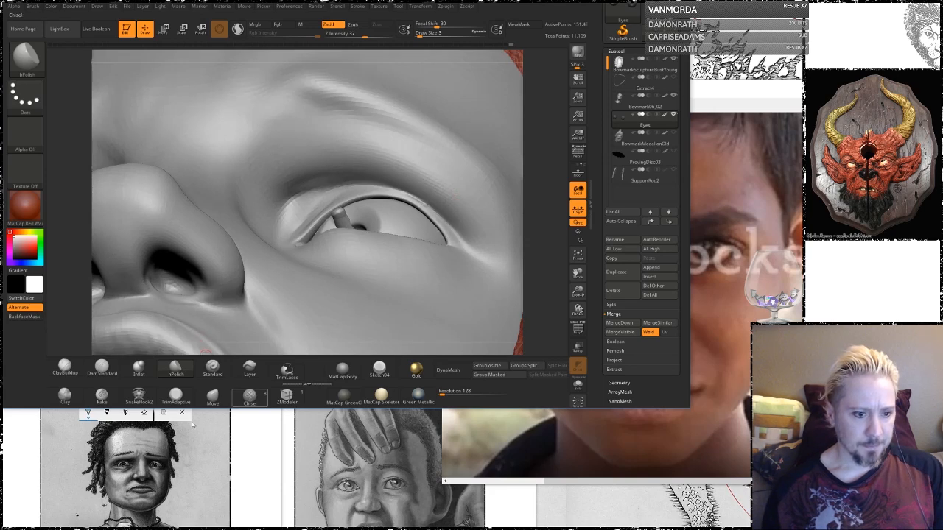
- Choose the Move brush at draw size 35, make the Bowmark06_02 face subtool active, and drop it to a lower subdivision level
left_click(212, 396)
left_click(342, 233, "alt")
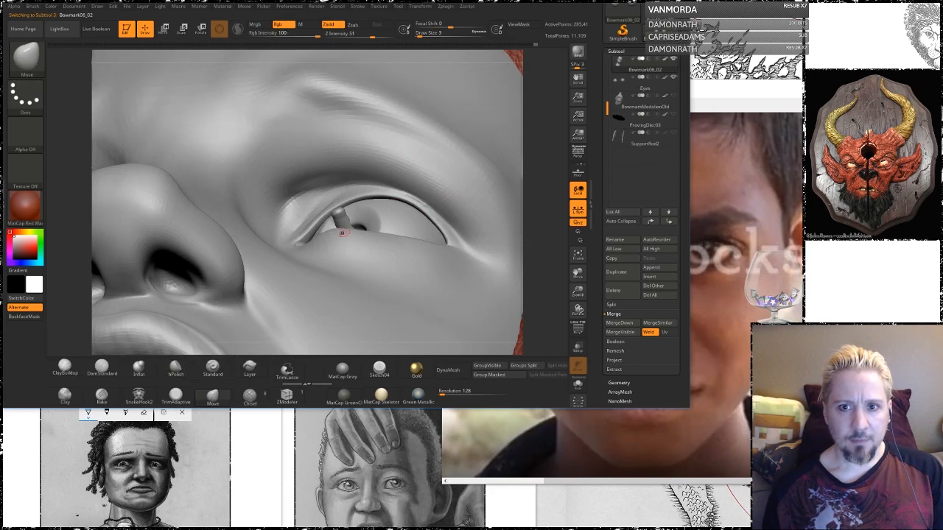
key("space")
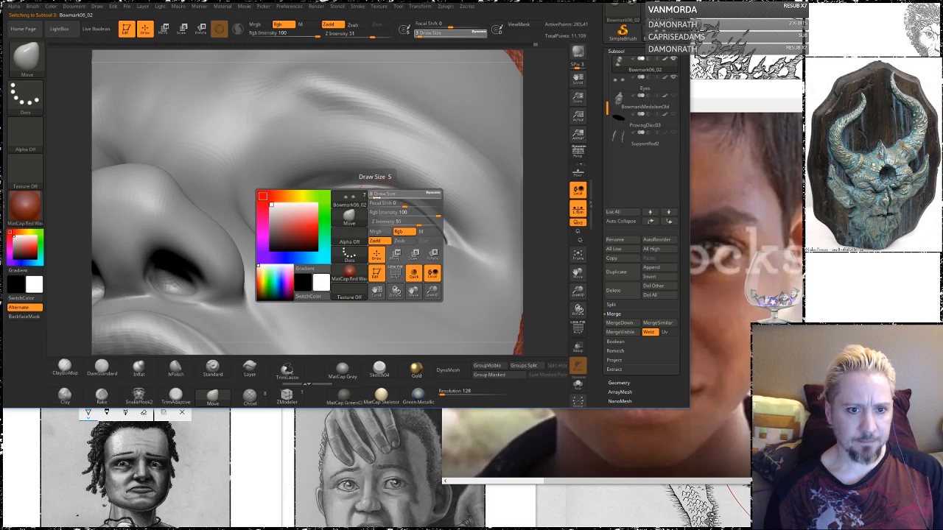
left_click_drag(381, 198, 353, 205)
key("space")
key("shift")
key("shift+d")
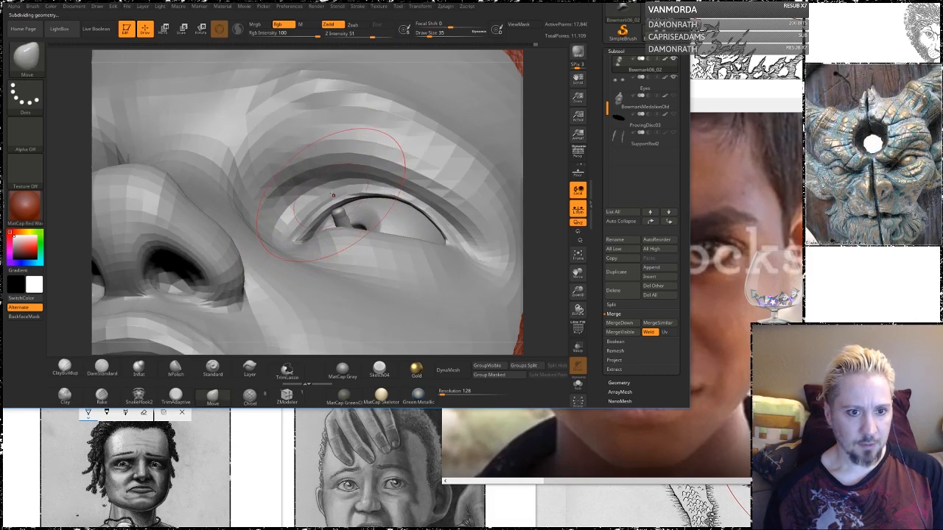
- Set the draw size to 23 and nudge the left eye's upper lid into shape with the Move brush
key("space")
left_click_drag(347, 199, 376, 190)
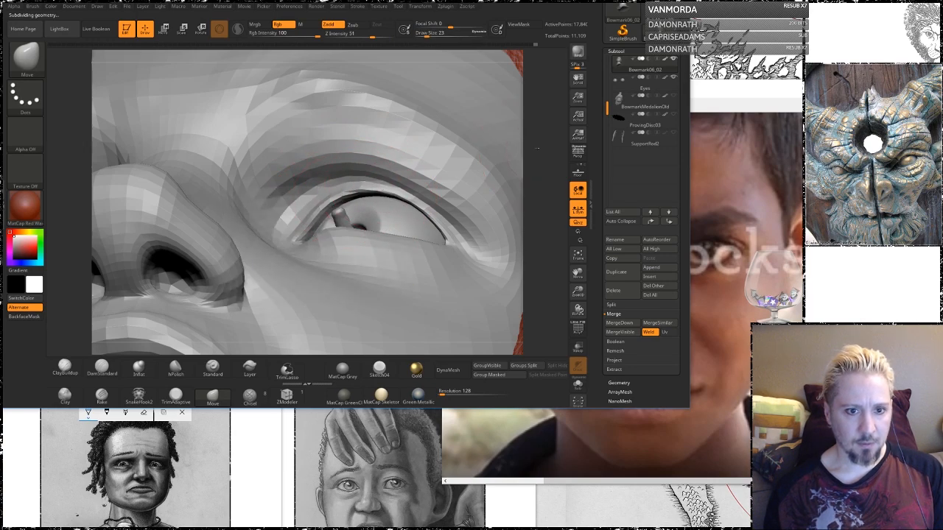
right_click_drag(387, 215, 414, 200)
left_click_drag(425, 210, 430, 205)
mouse_move(432, 211)
right_mouse_down()
mouse_move(421, 293)
mouse_move(390, 252)
right_mouse_up()
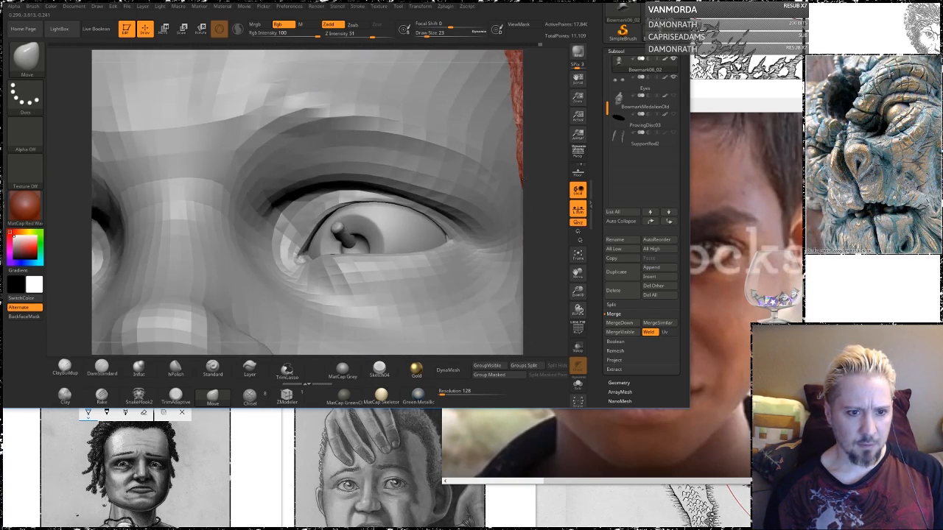
- Return the face to its higher subdivision level and make a BPR render of the whole head
key("d")
key("d")
key("d")
right_click_drag(537, 152, 498, 96, "ctrl")
right_click_drag(497, 96, 487, 179)
left_click(576, 53)
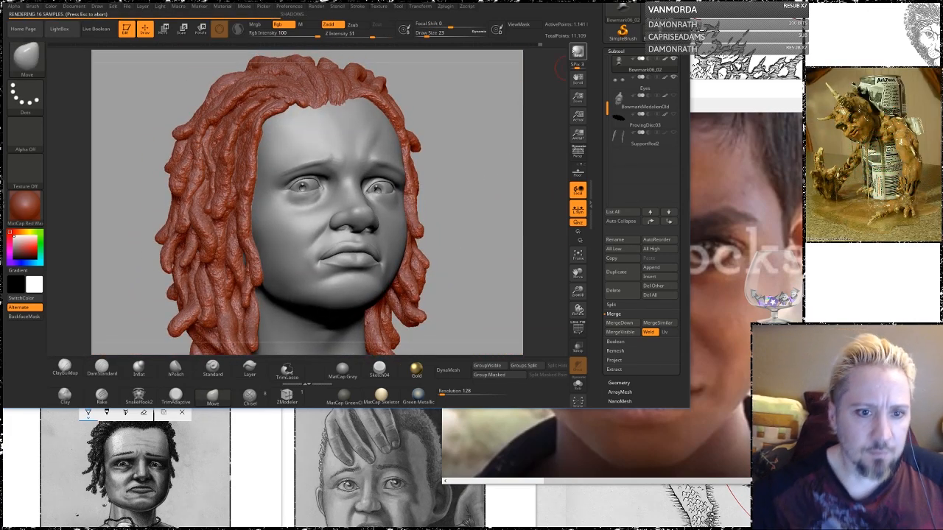
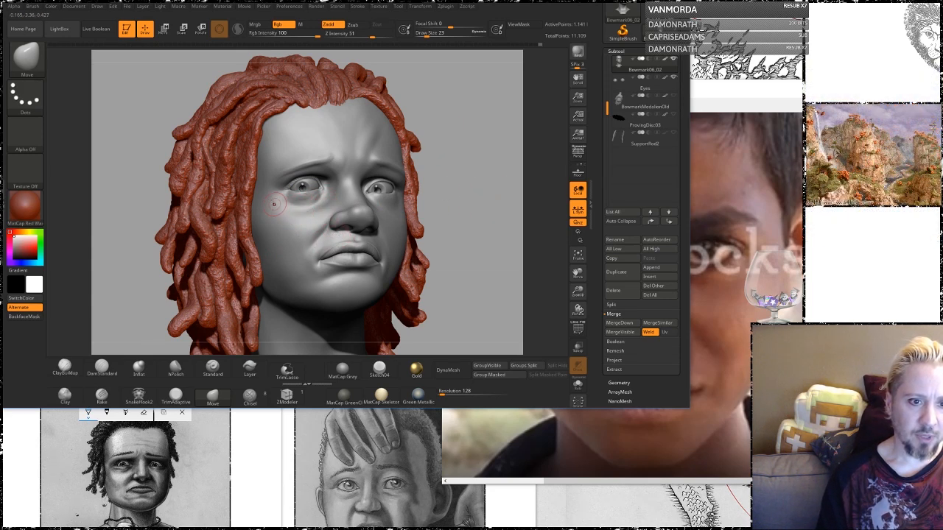
- Drop the face two subdivision levels, then build up and smooth the area below the child's right eye with ClayBuildup at draw size 23
mouse_move(477, 230)
left_mouse_down("alt")
mouse_move(475, 189)
mouse_move(495, 311)
left_mouse_up("alt")
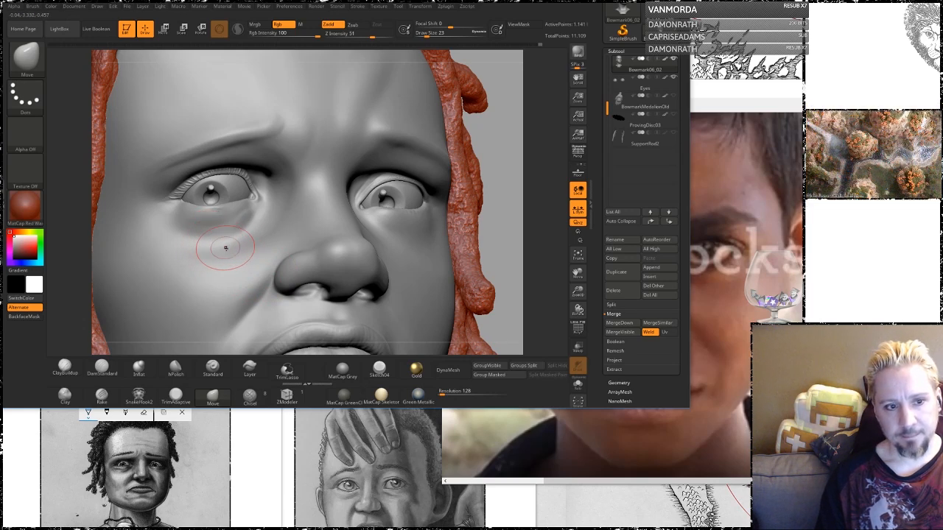
left_click_drag(501, 118, 551, 147)
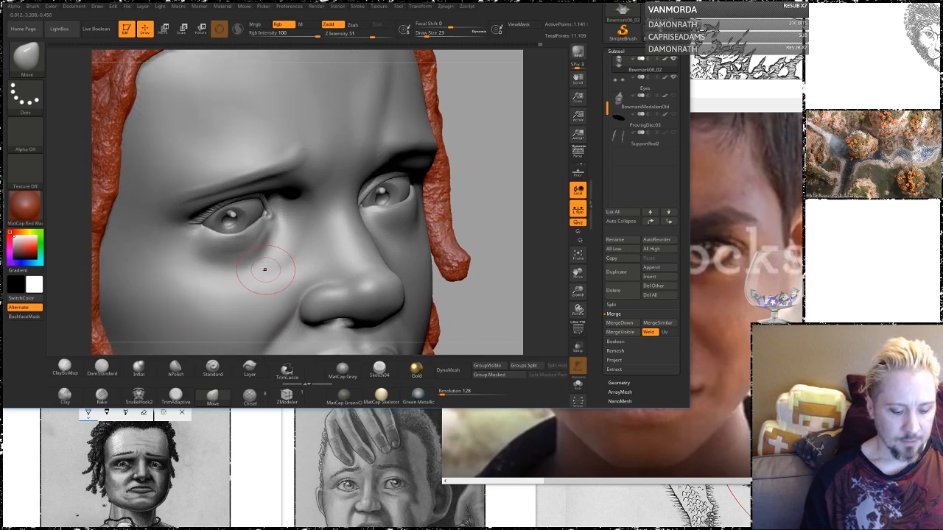
key("shift")
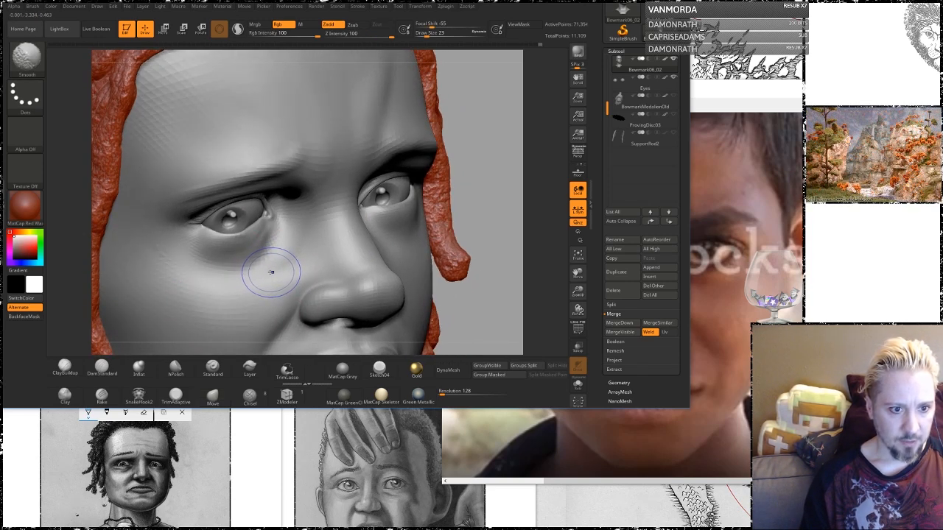
key("shift+d")
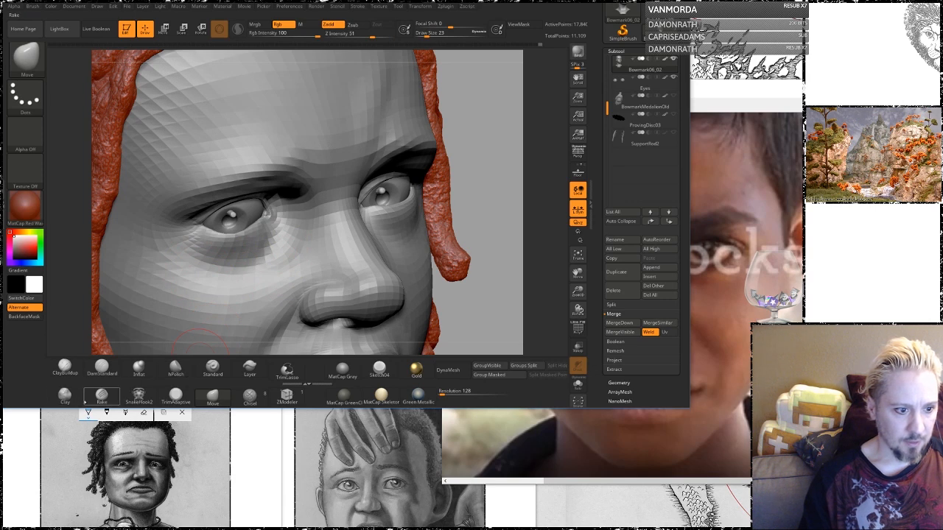
key("b")
key("c")
key("b")
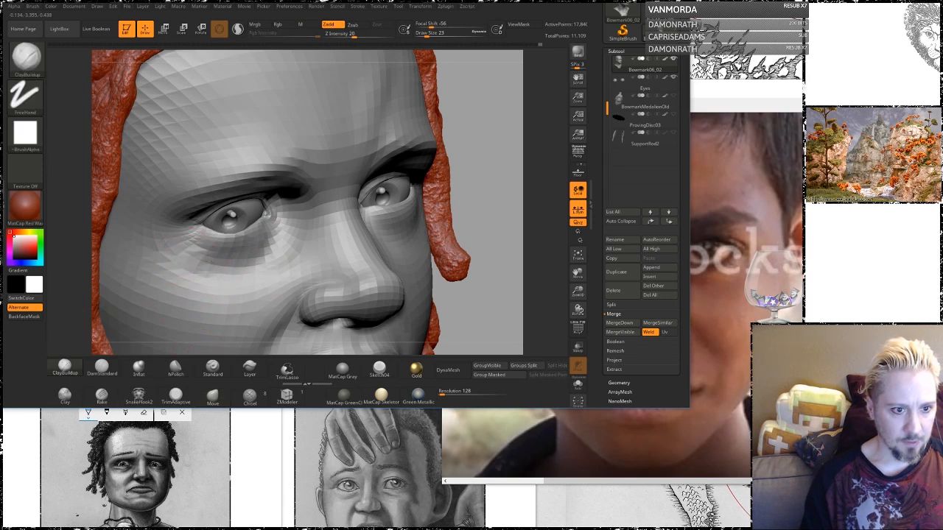
mouse_move(277, 253)
left_mouse_down()
mouse_move(171, 269)
mouse_move(289, 258)
mouse_move(282, 238)
mouse_move(276, 261)
mouse_move(208, 271)
mouse_move(256, 250)
left_mouse_up()
left_click_drag(173, 287, 180, 280, "shift")
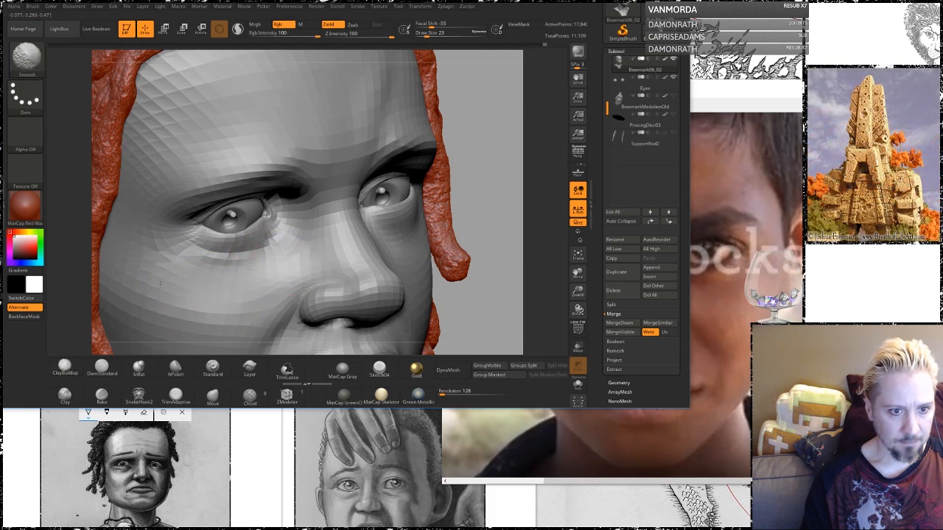
- Blend the upper cheeks below both eyes by smoothing the built-up forms at the lower subdivision level
left_click_drag(489, 152, 479, 215)
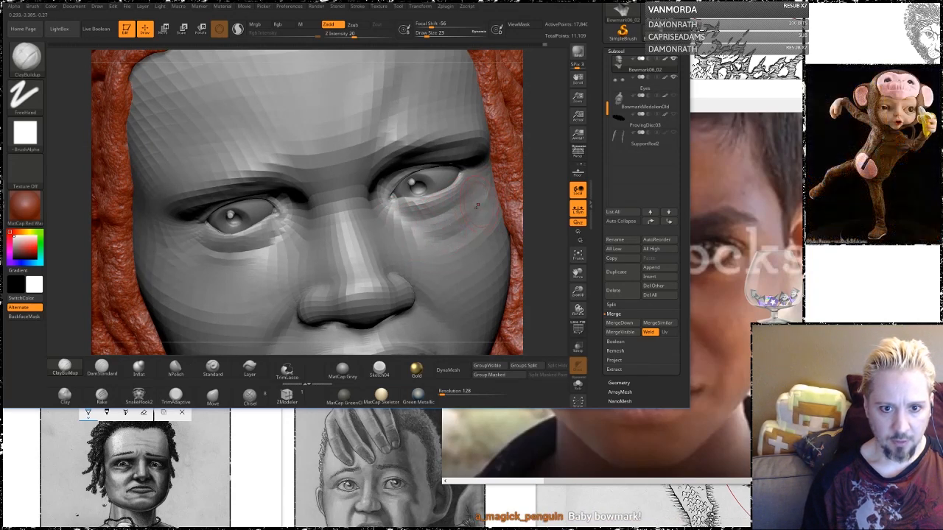
key("shift")
left_click_drag(458, 249, 440, 262, "shift")
left_click_drag(544, 184, 615, 188)
mouse_move(305, 278)
left_mouse_down("shift")
mouse_move(314, 256)
mouse_move(230, 254)
left_mouse_up("shift")
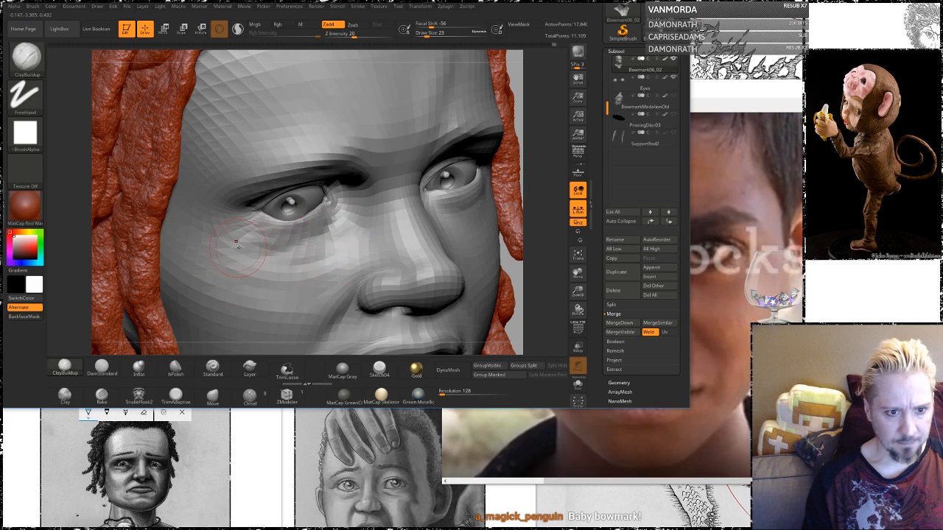
mouse_move(331, 236)
left_mouse_down("shift")
mouse_move(227, 246)
mouse_move(286, 283)
left_mouse_up("shift")
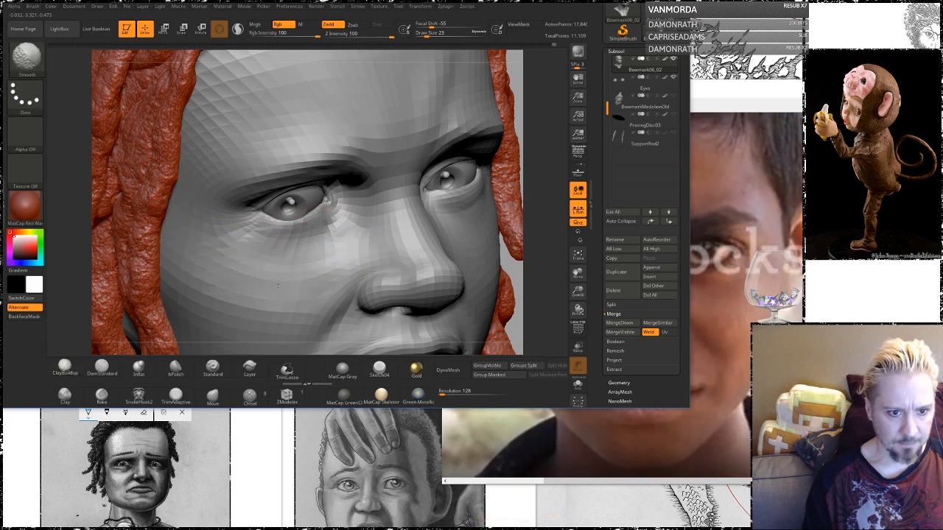
- Raise the face one subdivision level and add ClayBuildup volume to the child's right cheek at draw size 46, smoothing it in
key("ctrl+d")
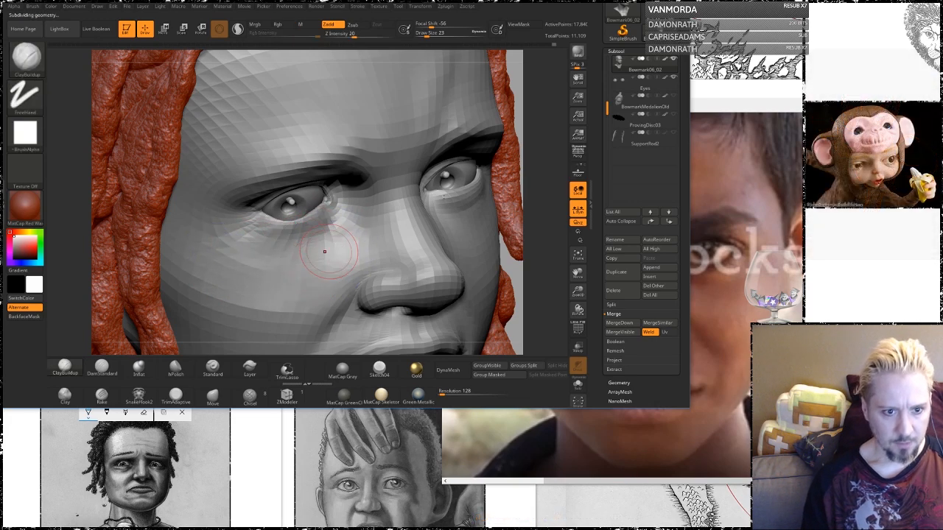
left_click_drag(546, 187, 480, 139)
key("space")
left_click_drag(294, 241, 303, 240)
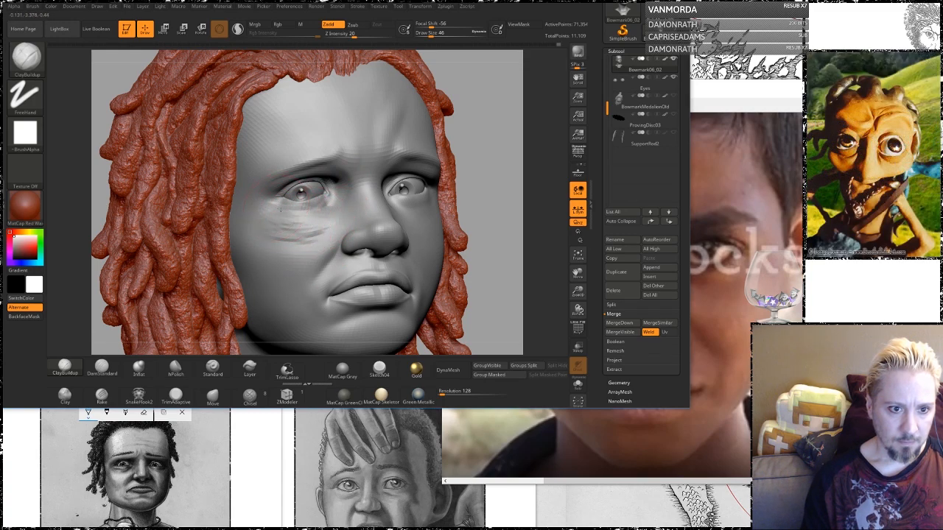
key("shift")
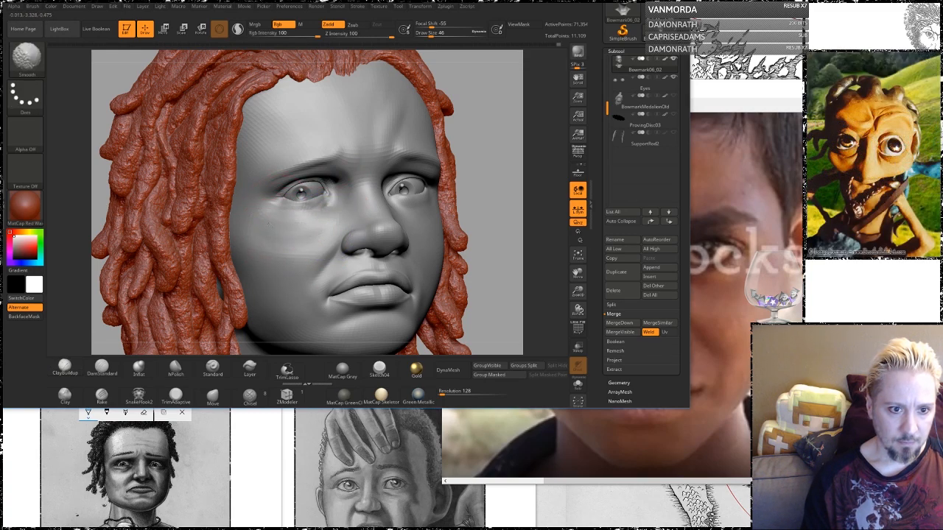
mouse_move(322, 225)
left_mouse_down("shift")
mouse_move(293, 233)
mouse_move(281, 249)
mouse_move(298, 254)
left_mouse_up("shift")
mouse_move(297, 254)
left_mouse_down("shift")
mouse_move(271, 231)
mouse_move(296, 267)
mouse_move(288, 241)
left_mouse_up("shift")
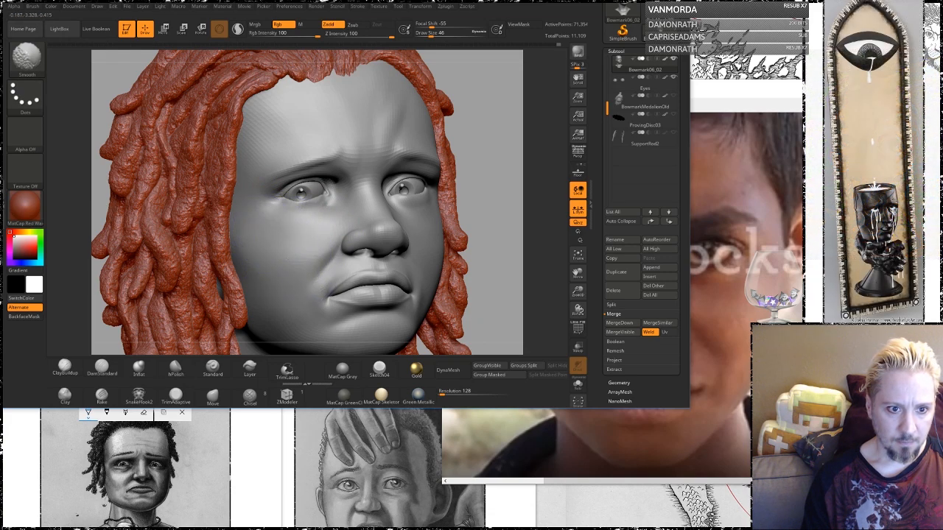
- Build up the child's left cheek below the eye with ClayBuildup at draw size 46 and blend it
left_click_drag(509, 155, 453, 214)
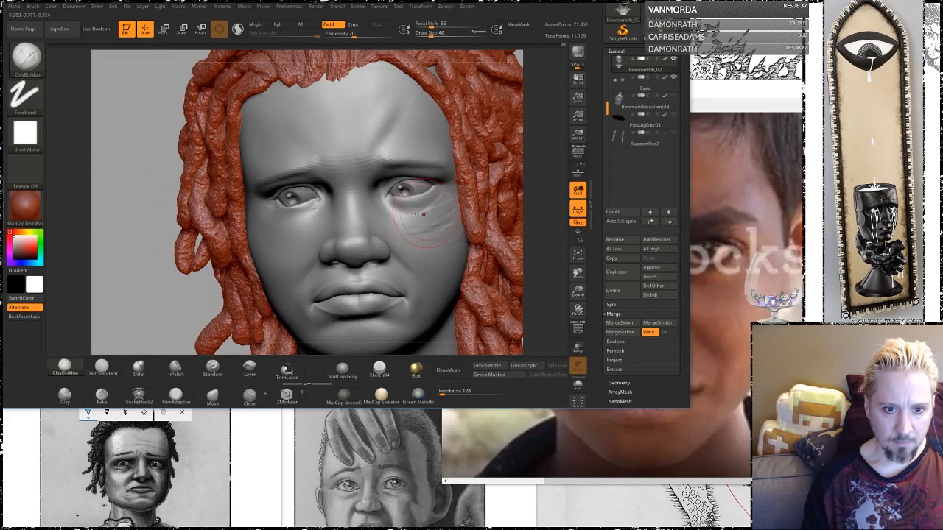
mouse_move(445, 197)
left_mouse_down()
mouse_move(420, 224)
mouse_move(441, 220)
mouse_move(409, 230)
mouse_move(434, 219)
left_mouse_up()
left_click_drag(556, 174, 563, 173)
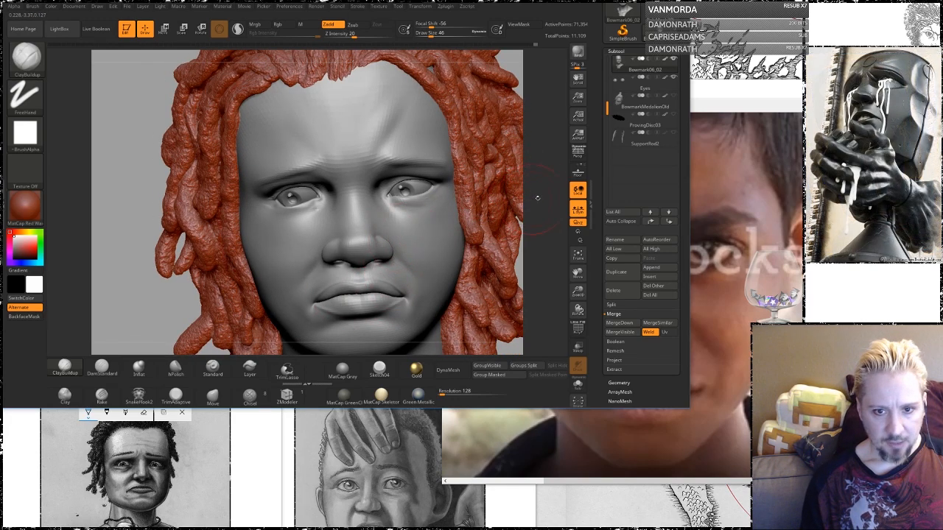
- Set the draw size to 25 and sculpt the bag under the child's right eye with ClayBuildup, smoothing its edges
mouse_move(545, 215)
left_mouse_down()
mouse_move(557, 207)
mouse_move(519, 192)
mouse_move(263, 189)
left_mouse_up()
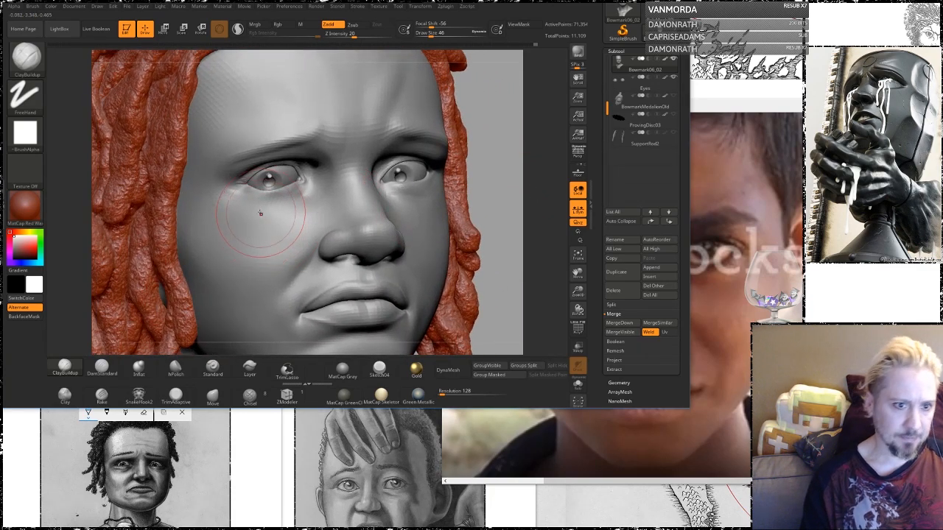
key("space")
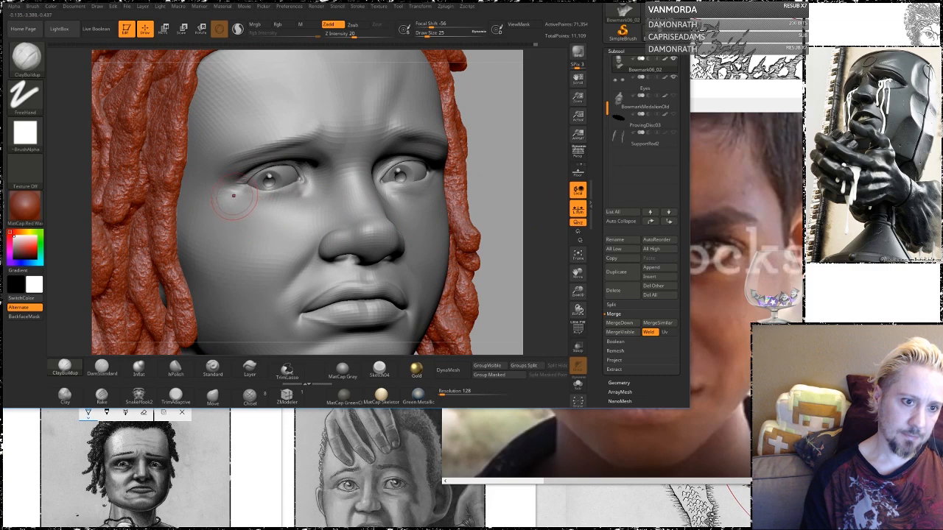
key("shift")
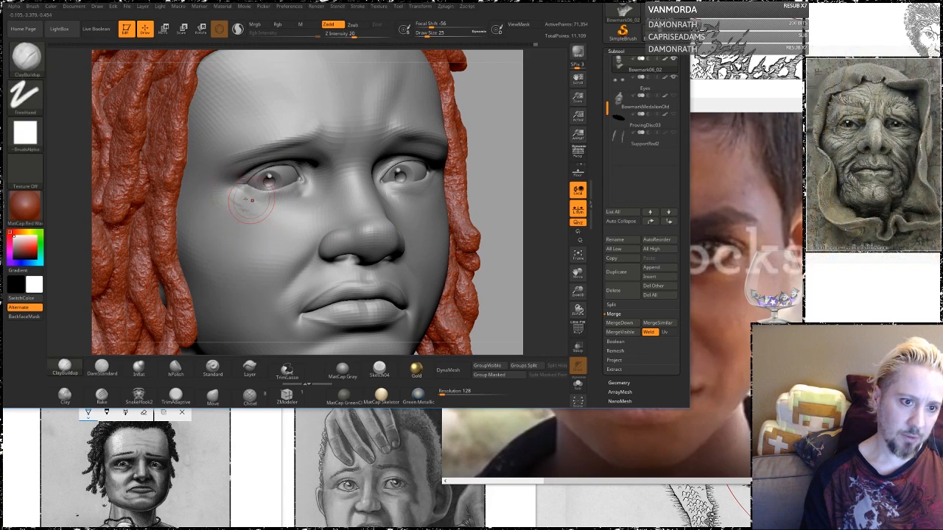
mouse_move(247, 202)
left_mouse_down()
mouse_move(293, 199)
mouse_move(257, 210)
left_mouse_up()
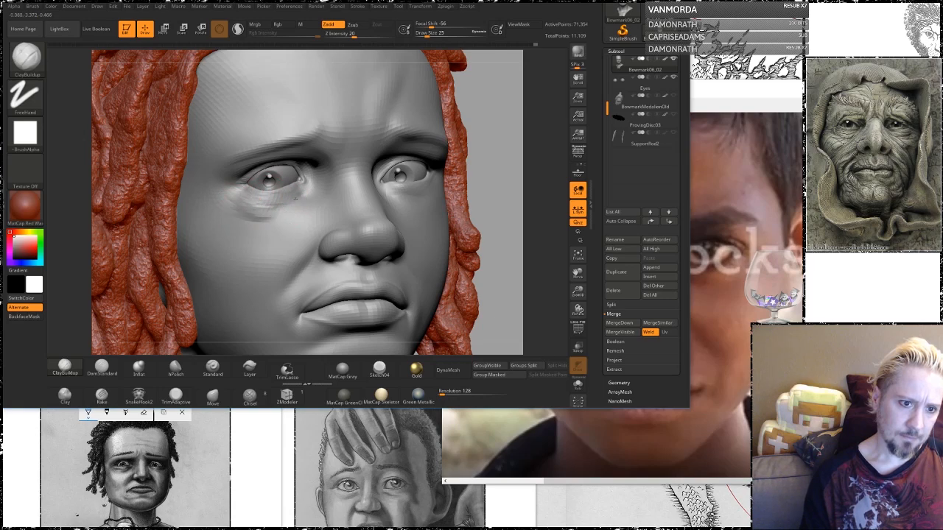
left_click_drag(269, 209, 299, 198)
key("shift")
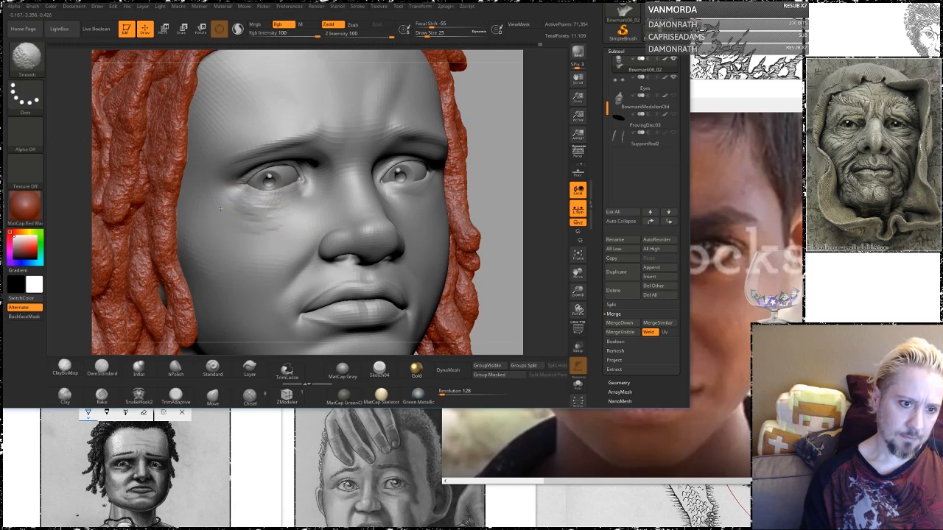
mouse_move(260, 222)
left_mouse_down("shift")
mouse_move(287, 210)
mouse_move(260, 208)
mouse_move(291, 203)
mouse_move(264, 221)
left_mouse_up("shift")
mouse_move(319, 196)
left_mouse_down("shift")
mouse_move(329, 209)
mouse_move(316, 223)
mouse_move(326, 202)
left_mouse_up("shift")
- Build up the child's left cheek between the inner eye corner and the nose, and smooth the strokes
left_click_drag(500, 135, 402, 148)
mouse_move(385, 201)
left_mouse_down("shift")
mouse_move(361, 183)
mouse_move(378, 199)
left_mouse_up("shift")
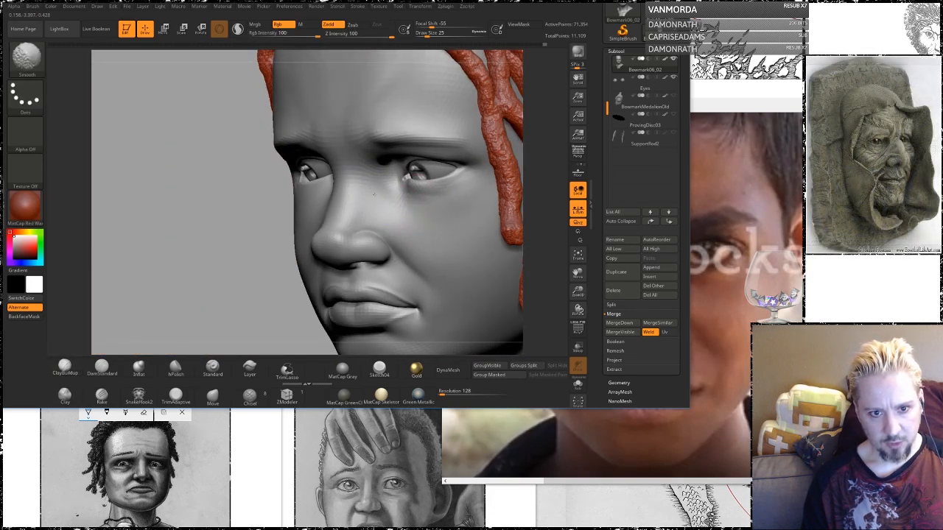
left_click_drag(290, 222, 352, 201)
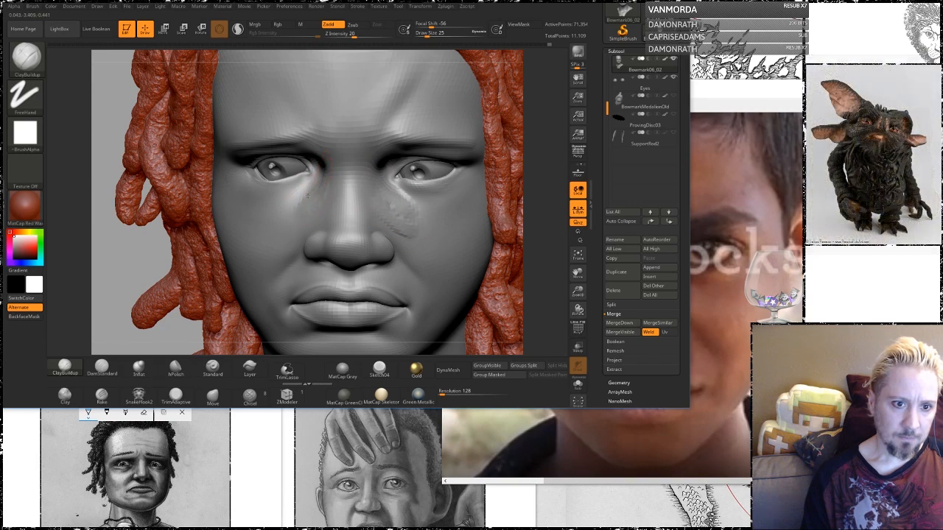
key("shift")
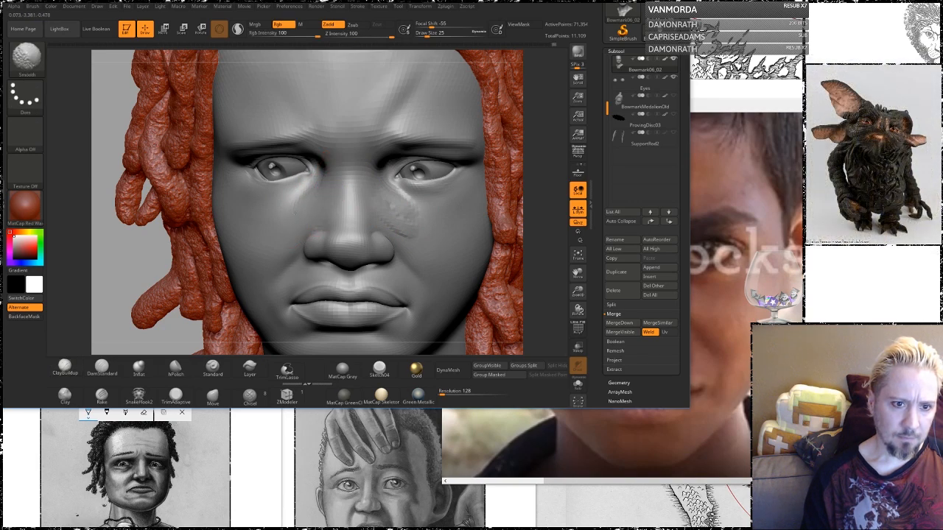
left_click_drag(415, 223, 410, 215, "shift")
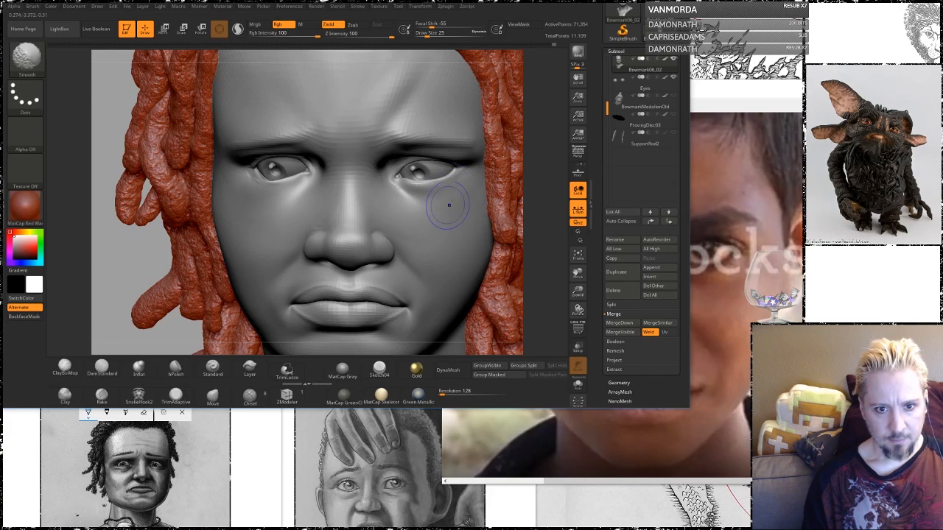
- Smooth the child's right upper cheek and the area under the left eye from several angles
mouse_move(538, 206)
left_mouse_down()
mouse_move(562, 192)
mouse_move(553, 150)
left_mouse_up()
mouse_move(241, 183)
left_mouse_down("shift")
mouse_move(242, 199)
mouse_move(223, 172)
mouse_move(197, 203)
left_mouse_up("shift")
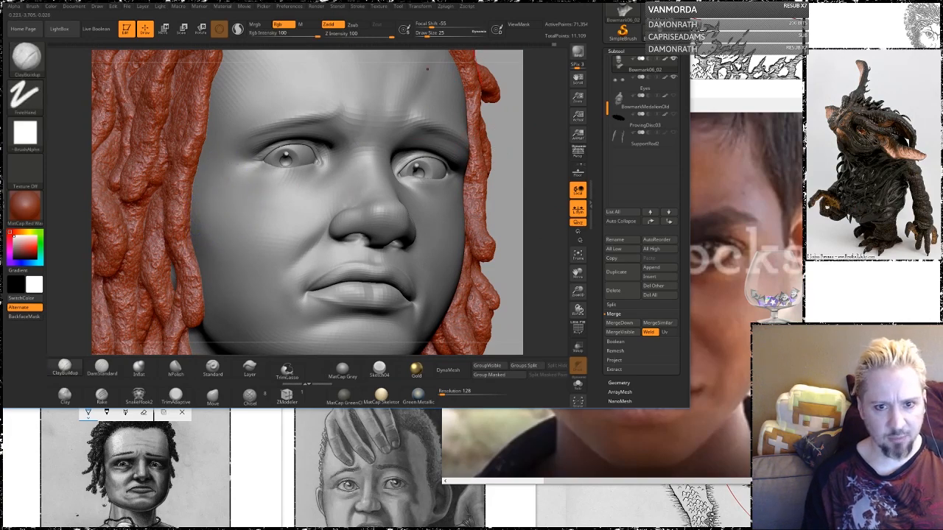
mouse_move(518, 120)
left_mouse_down()
mouse_move(500, 136)
mouse_move(534, 152)
left_mouse_up()
left_click_drag(543, 109, 552, 166)
mouse_move(421, 224)
left_mouse_down("shift")
mouse_move(418, 217)
mouse_move(421, 233)
mouse_move(405, 181)
left_mouse_up("shift")
- Set the ClayBuildup draw size to 13 and refine the area between the inner eye corners and nose bridge, smoothing the transitions
mouse_move(541, 158)
left_mouse_down()
mouse_move(527, 132)
mouse_move(553, 142)
left_mouse_up()
key("space")
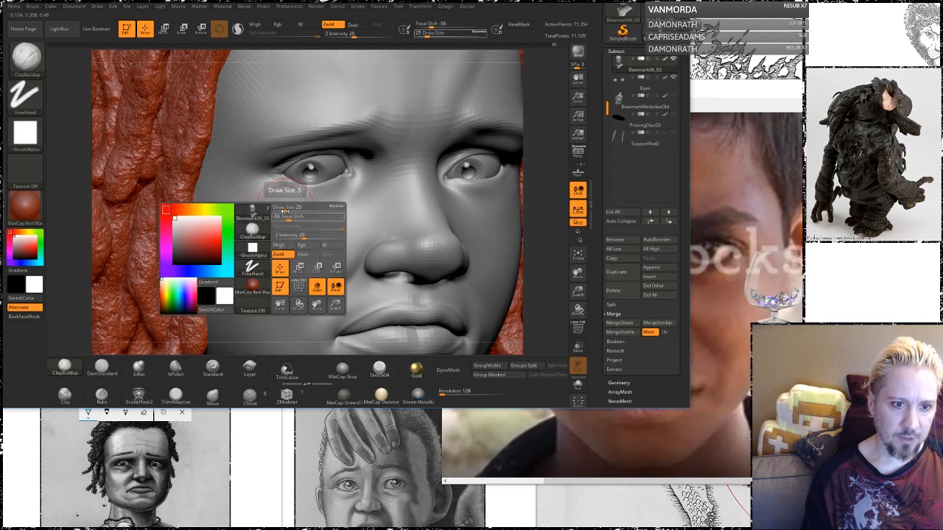
mouse_move(281, 210)
left_mouse_down()
mouse_move(276, 189)
mouse_move(290, 217)
left_mouse_up()
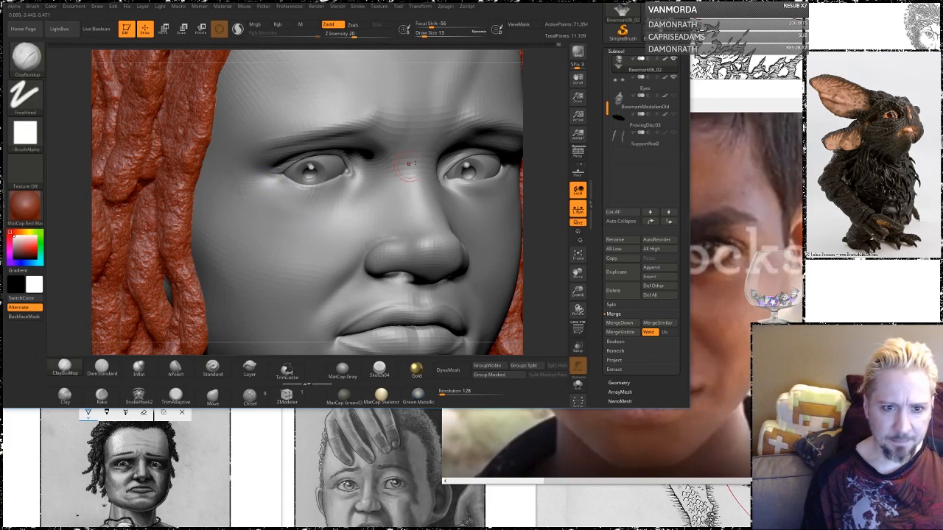
mouse_move(550, 172)
left_mouse_down()
mouse_move(530, 196)
mouse_move(374, 210)
left_mouse_up()
key("shift")
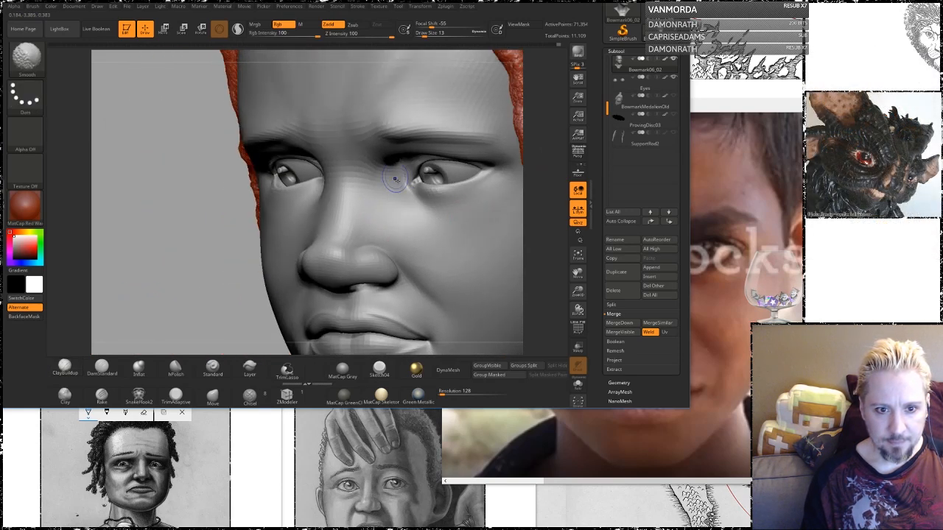
left_click_drag(532, 148, 560, 137)
left_click_drag(347, 189, 307, 197, "shift")
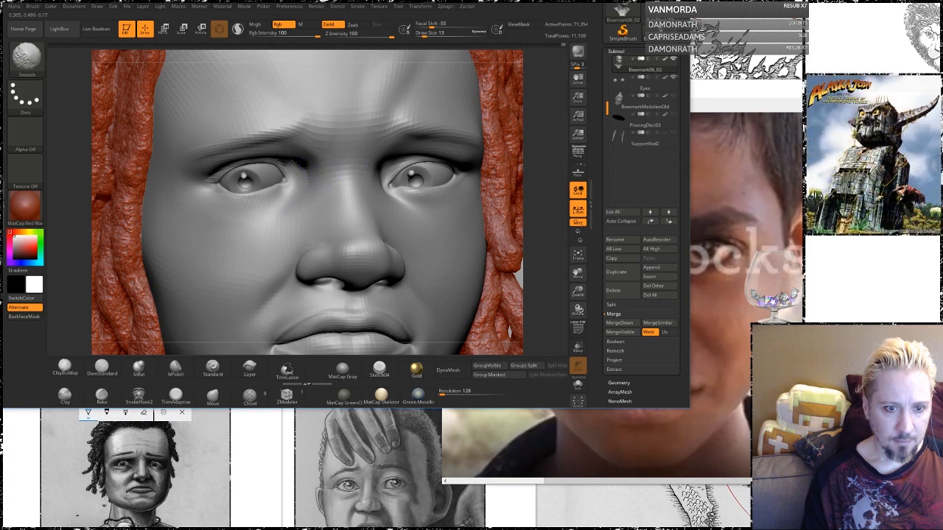
- Switch to the Move brush at draw size 31 and nudge the lower lid of the child's right eye
left_click_drag(531, 147, 499, 73, "alt")
left_click_drag(472, 185, 479, 325)
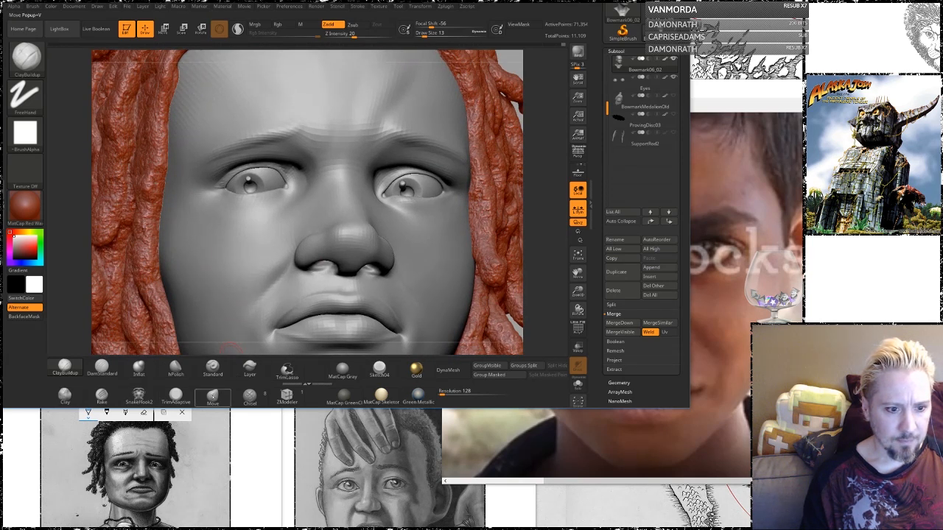
key("b")
key("m")
key("v")
key("space")
left_click_drag(269, 197, 272, 192)
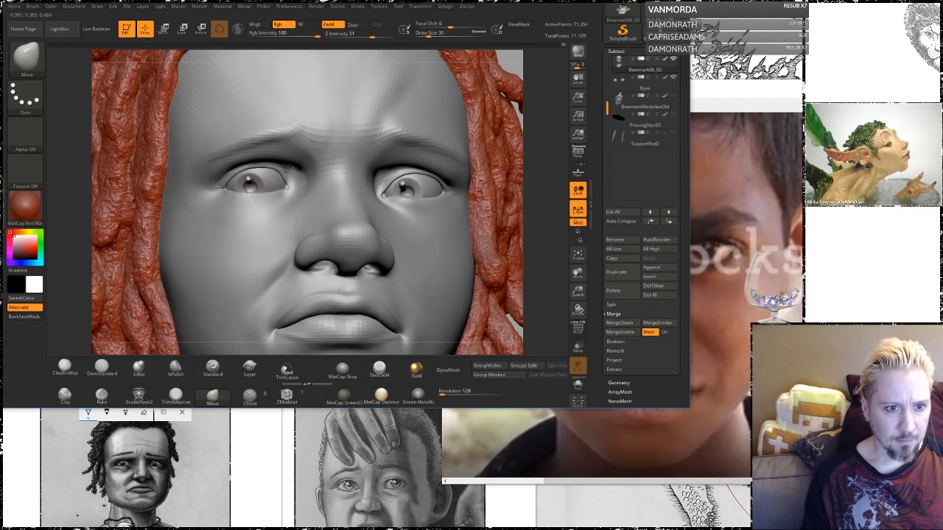
- Turn on perspective distortion and compare the whole head with and without it, leaving it enabled
mouse_move(541, 157)
left_mouse_down()
mouse_move(563, 140)
mouse_move(474, 158)
mouse_move(480, 198)
mouse_move(457, 197)
mouse_move(449, 220)
mouse_move(333, 95)
left_mouse_up()
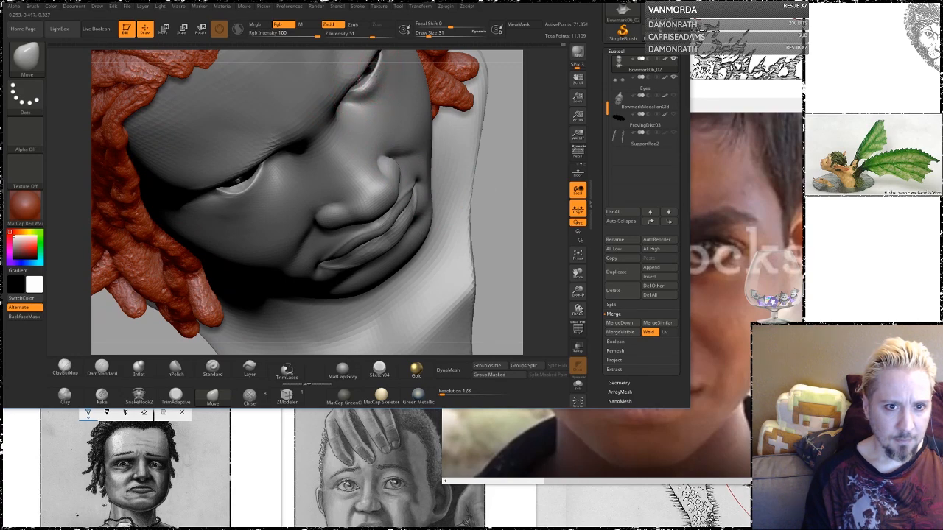
left_click_drag(533, 214, 595, 150)
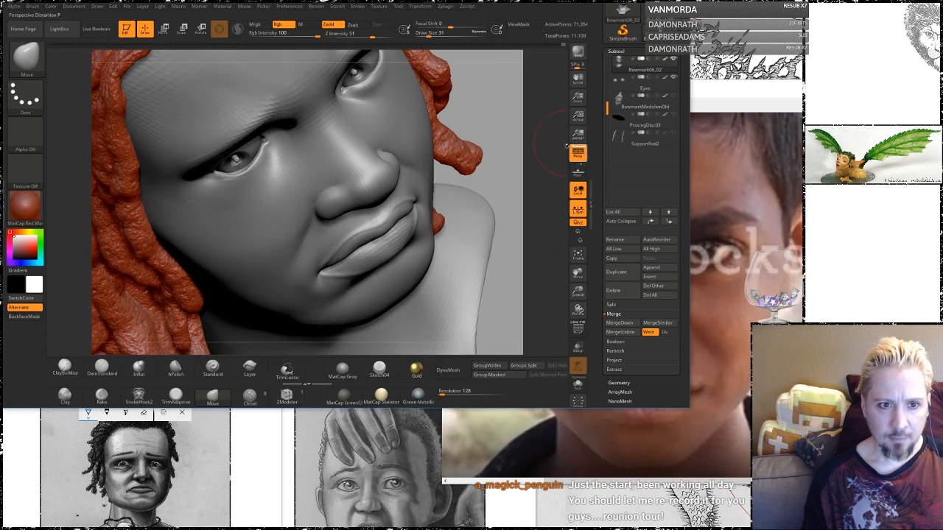
left_click(578, 151)
mouse_move(515, 165)
left_mouse_down("alt")
mouse_move(475, 96)
mouse_move(495, 149)
mouse_move(447, 238)
mouse_move(468, 232)
mouse_move(467, 272)
mouse_move(471, 221)
mouse_move(434, 235)
mouse_move(460, 263)
mouse_move(518, 182)
left_mouse_up("alt")
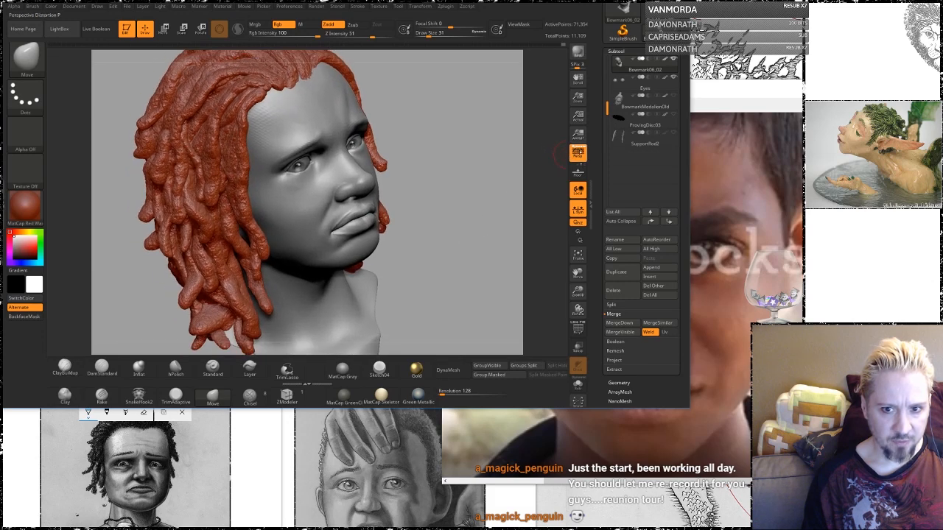
left_click(577, 152)
left_click(578, 152)
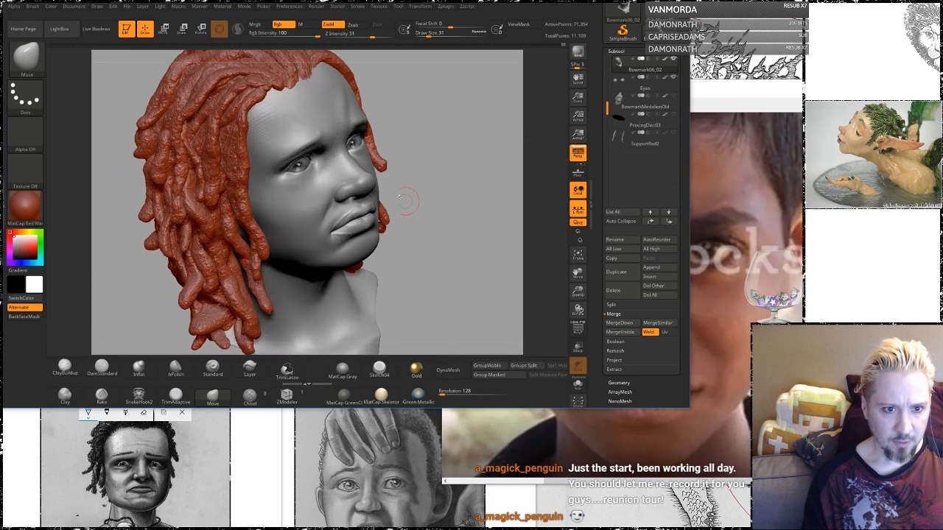
- Set the draw size to 9 and refine the area beneath the child's eyes, smoothing the skin below the right eye
mouse_move(431, 228)
left_mouse_down()
mouse_move(394, 239)
mouse_move(446, 188)
mouse_move(461, 145)
left_mouse_up()
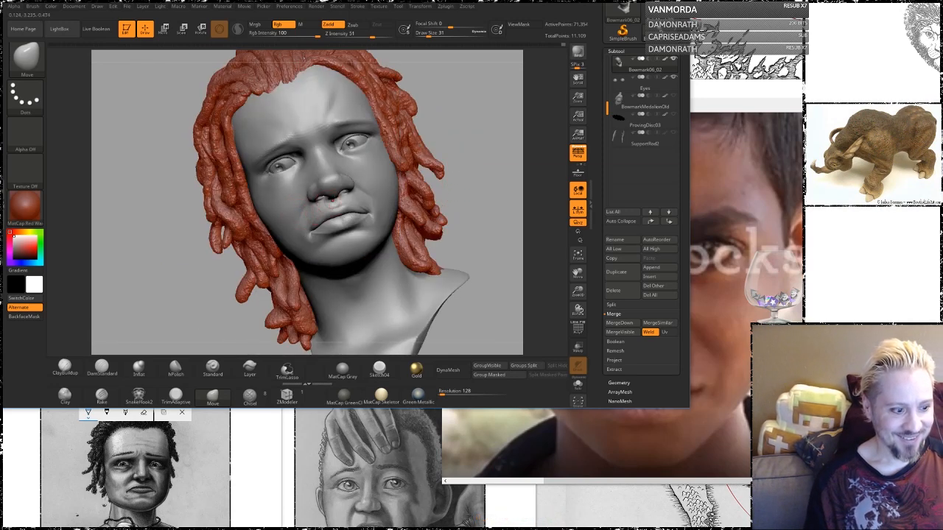
mouse_move(464, 115)
left_mouse_down()
mouse_move(505, 129)
mouse_move(482, 172)
mouse_move(497, 258)
left_mouse_up()
key("space")
left_click_drag(191, 258, 183, 258)
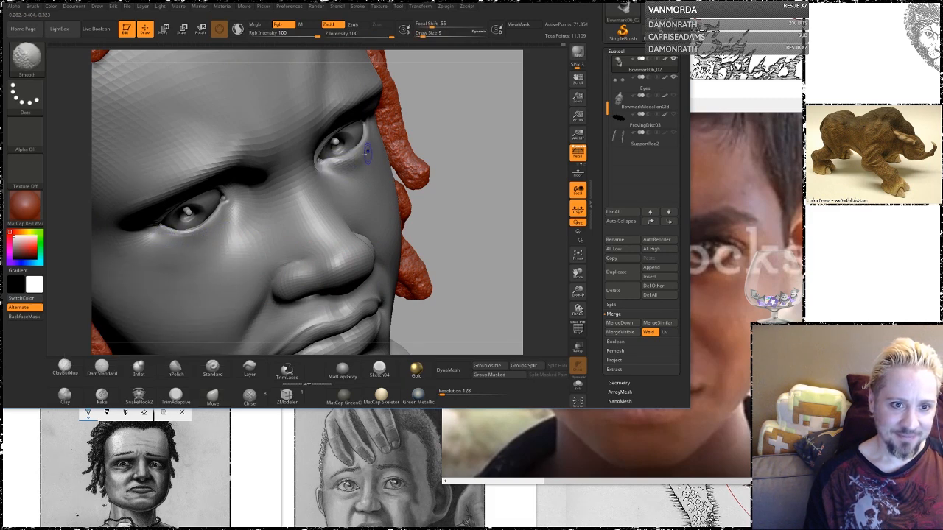
mouse_move(481, 122)
left_mouse_down()
mouse_move(394, 105)
mouse_move(477, 96)
left_mouse_up()
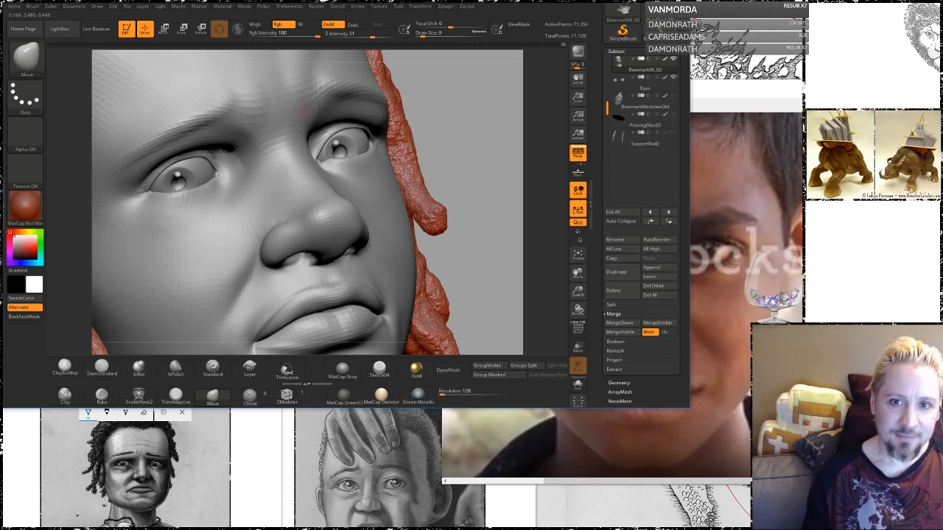
left_click(578, 50)
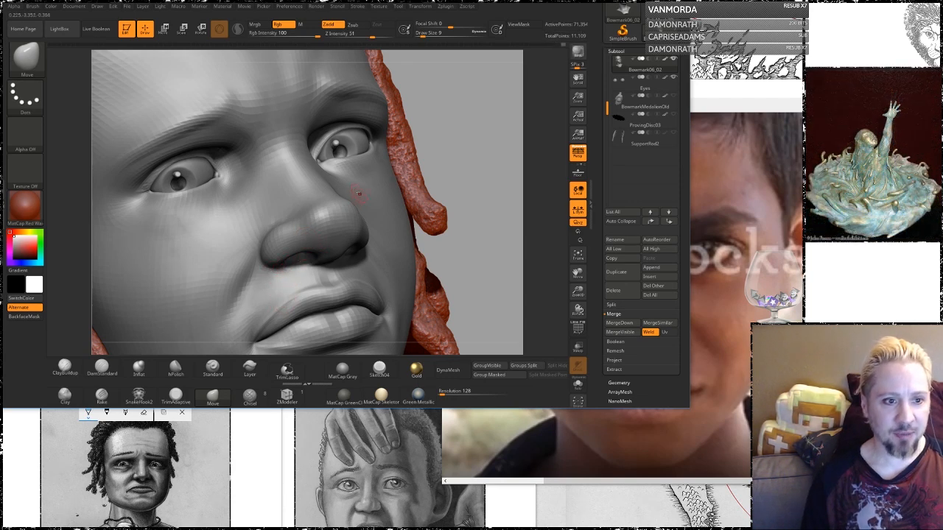
key("shift")
left_click_drag(178, 214, 186, 218, "shift")
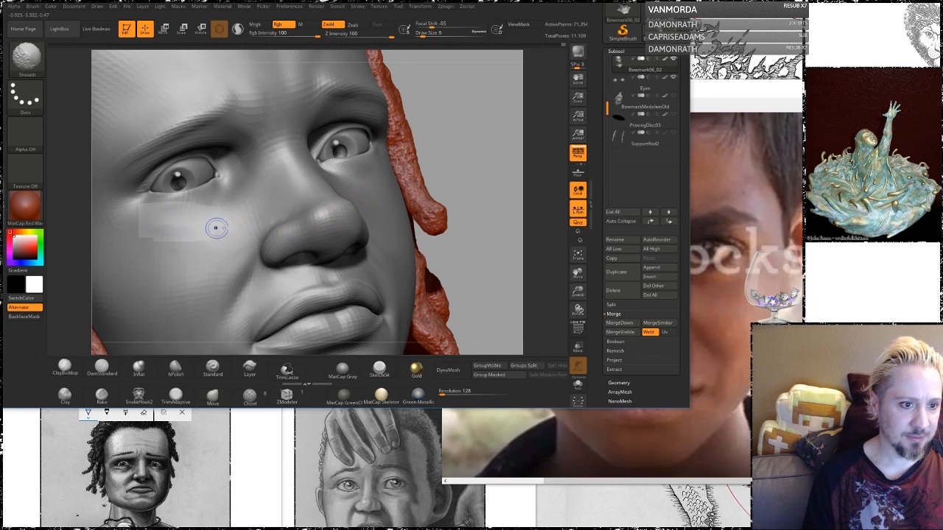
- Set the draw size to 20 and smooth the child's right cheek between the eye and the nose from several angles
mouse_move(470, 150)
left_mouse_down("alt")
mouse_move(430, 120)
mouse_move(429, 143)
mouse_move(259, 182)
left_mouse_up("alt")
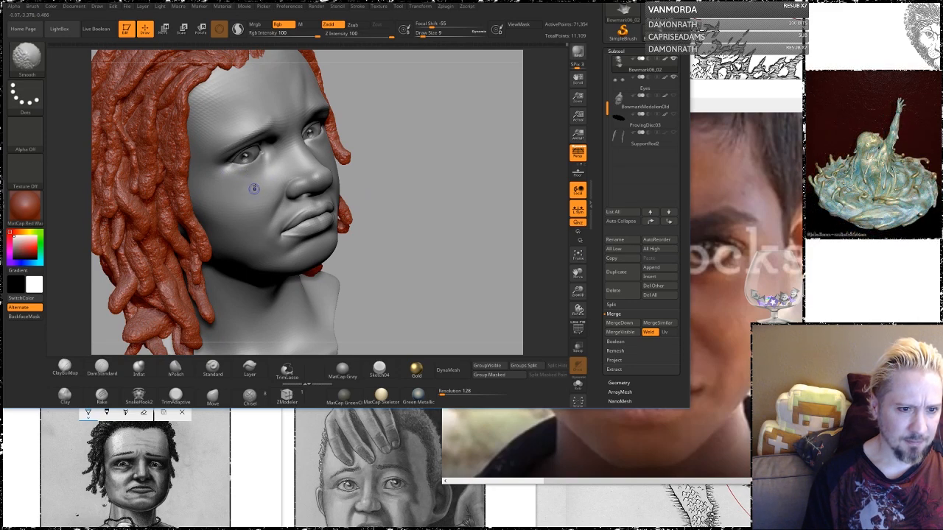
key("space")
left_click_drag(274, 190, 262, 194)
key("shift")
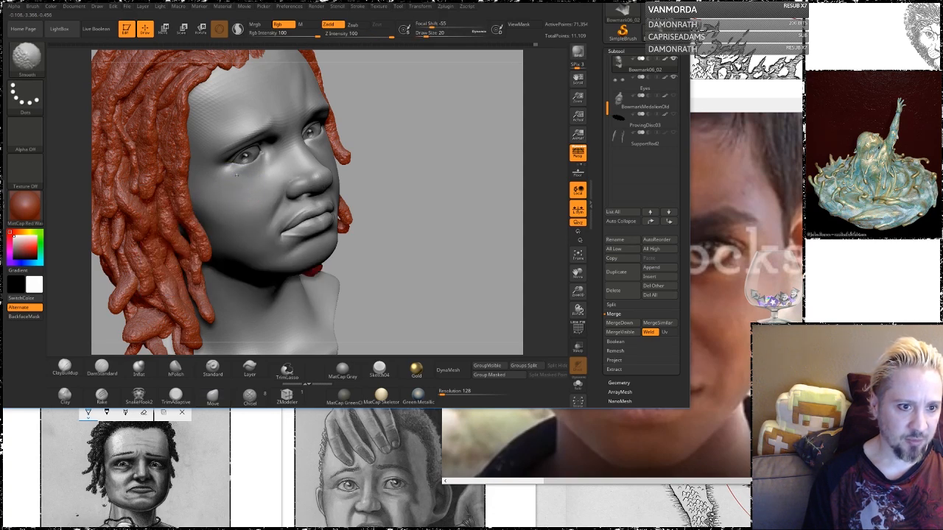
mouse_move(448, 199)
left_mouse_down()
mouse_move(397, 173)
mouse_move(442, 168)
mouse_move(440, 160)
mouse_move(409, 229)
left_mouse_up()
key("shift")
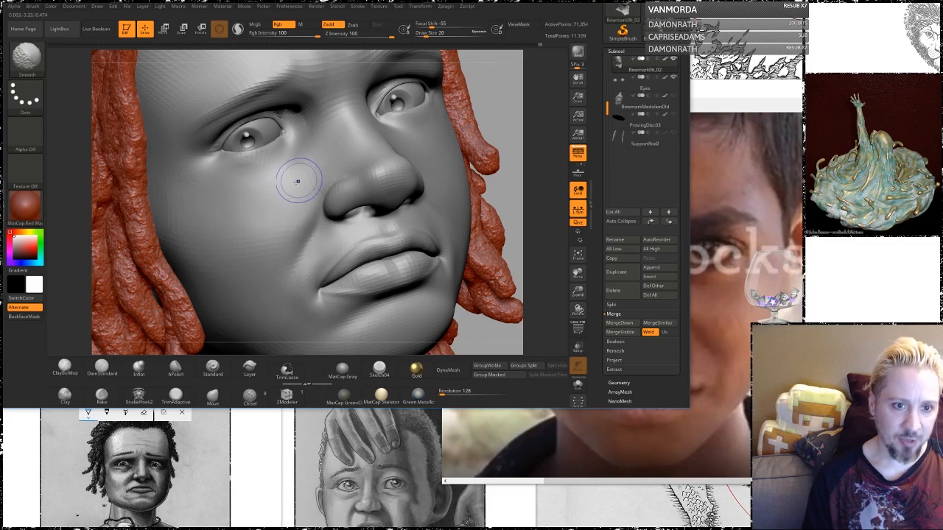
mouse_move(498, 71)
left_mouse_down("alt")
mouse_move(543, 126)
mouse_move(533, 127)
mouse_move(536, 116)
mouse_move(534, 126)
mouse_move(555, 126)
mouse_move(423, 149)
left_mouse_up("alt")
key("shift")
mouse_move(486, 132)
left_mouse_down()
mouse_move(409, 137)
mouse_move(446, 176)
mouse_move(438, 193)
left_mouse_up()
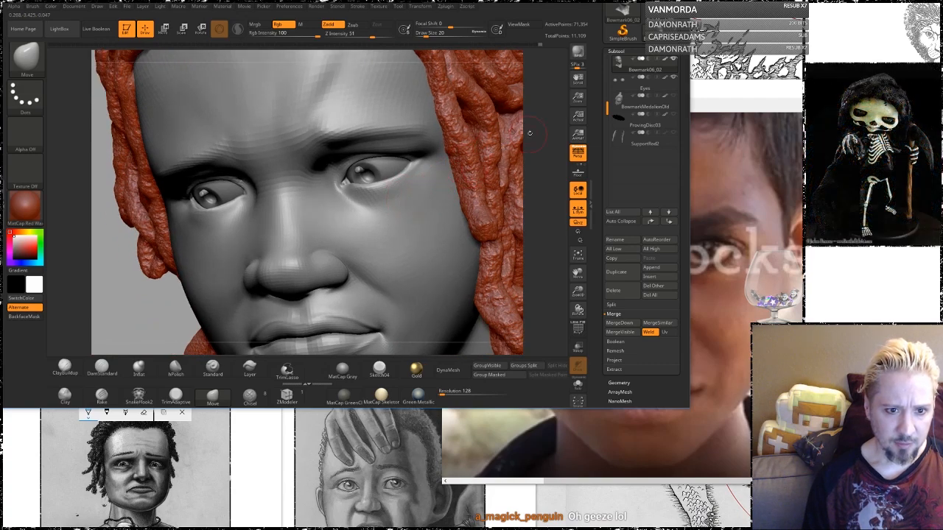
mouse_move(536, 149)
left_mouse_down()
mouse_move(548, 162)
mouse_move(549, 148)
mouse_move(577, 151)
left_mouse_up()
left_click_drag(422, 156, 556, 119, "alt")
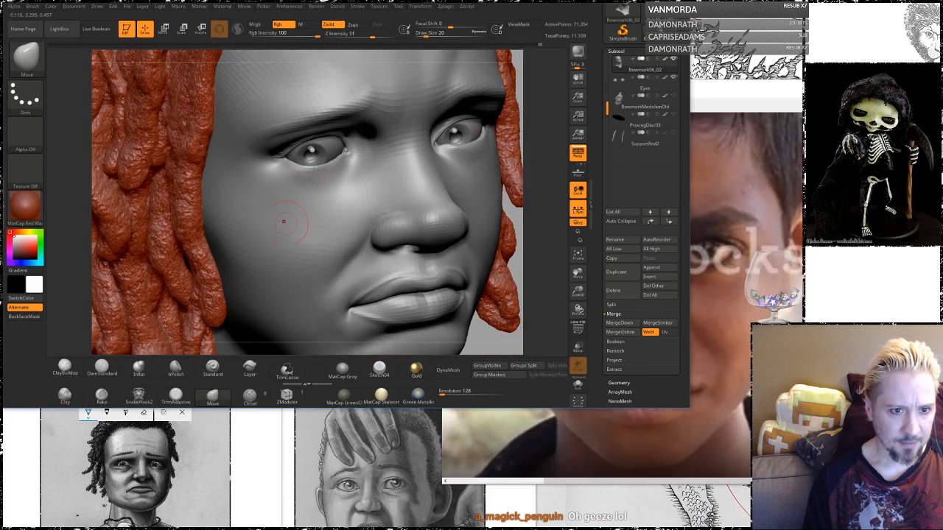
- Switch to ClayBuildup, reduce the draw size to 9 and build up the skin under the child's right lower eyelid
left_click(65, 367)
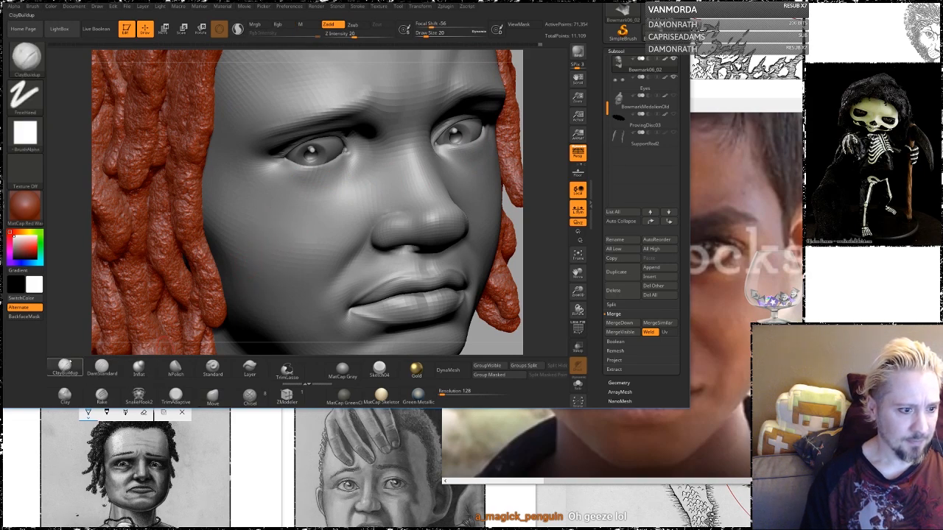
key("space")
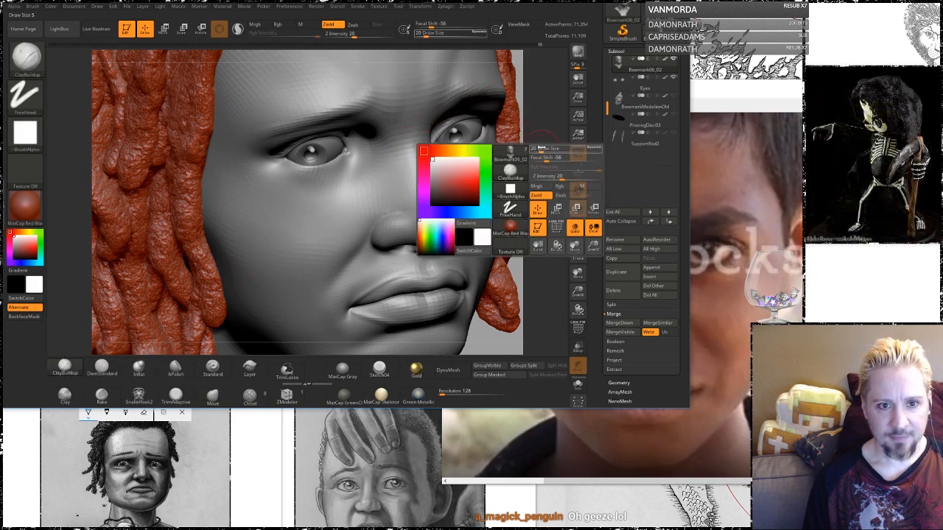
left_click_drag(542, 152, 557, 178)
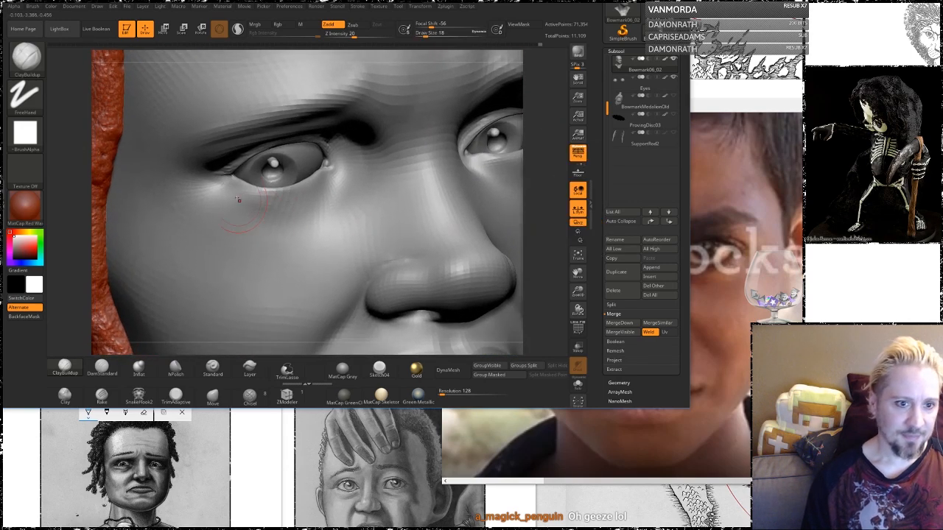
mouse_move(540, 146)
left_mouse_down()
mouse_move(551, 129)
mouse_move(532, 137)
left_mouse_up()
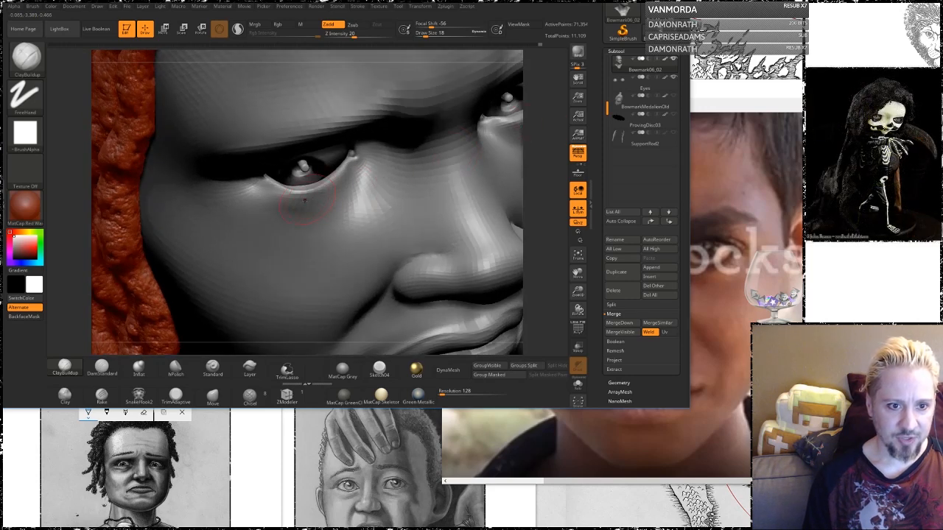
key("space")
left_click_drag(303, 211, 300, 212)
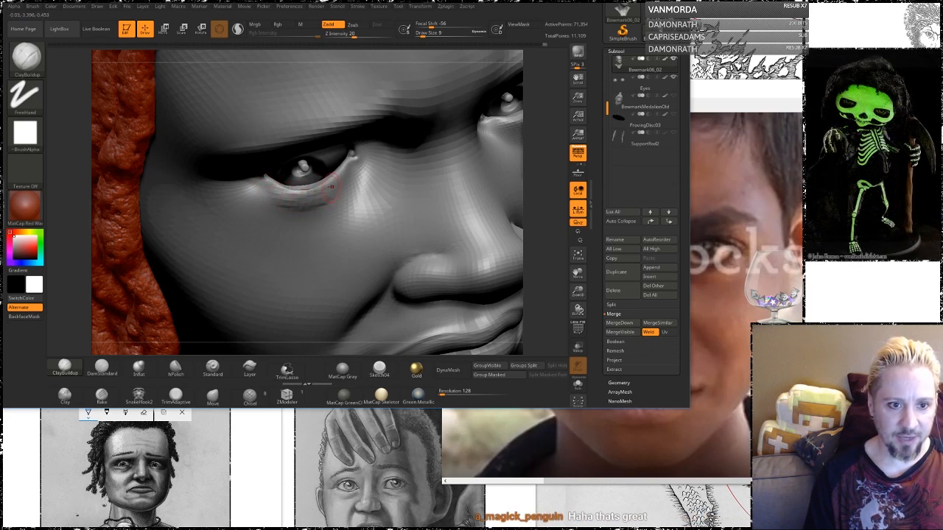
- Smooth the new clay under the child's right eye and refine the lower lid from the inner to the outer corner
key("shift")
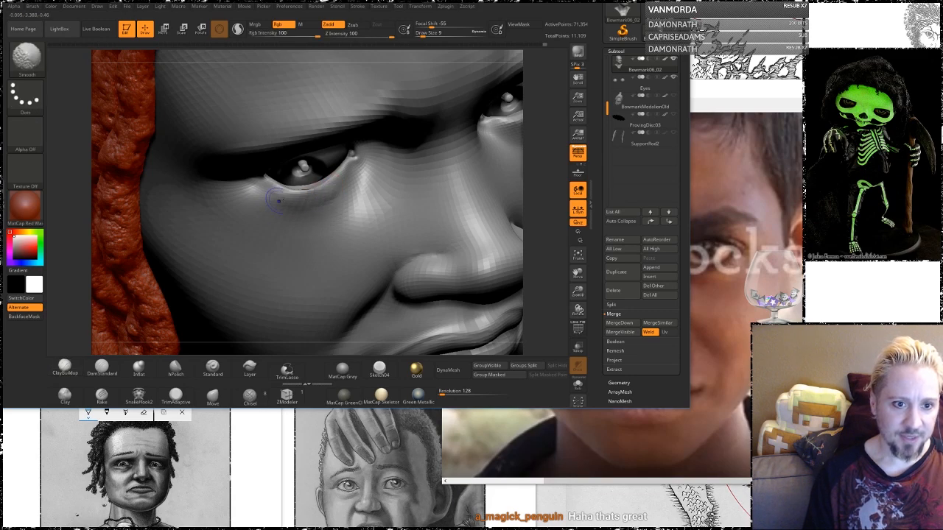
left_click_drag(537, 131, 537, 215)
mouse_move(308, 174)
left_mouse_down("shift")
mouse_move(316, 167)
mouse_move(285, 167)
mouse_move(332, 156)
left_mouse_up("shift")
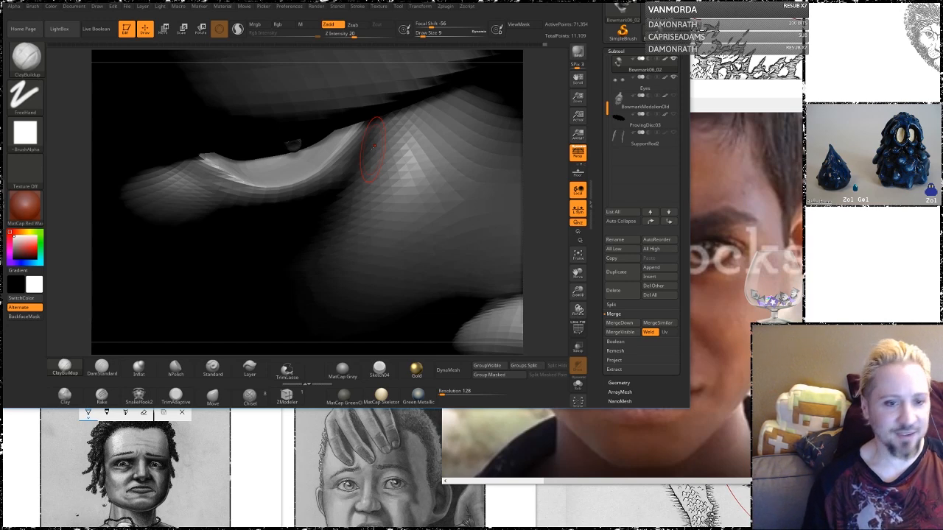
mouse_move(557, 183)
left_mouse_down()
mouse_move(545, 139)
mouse_move(542, 192)
left_mouse_up()
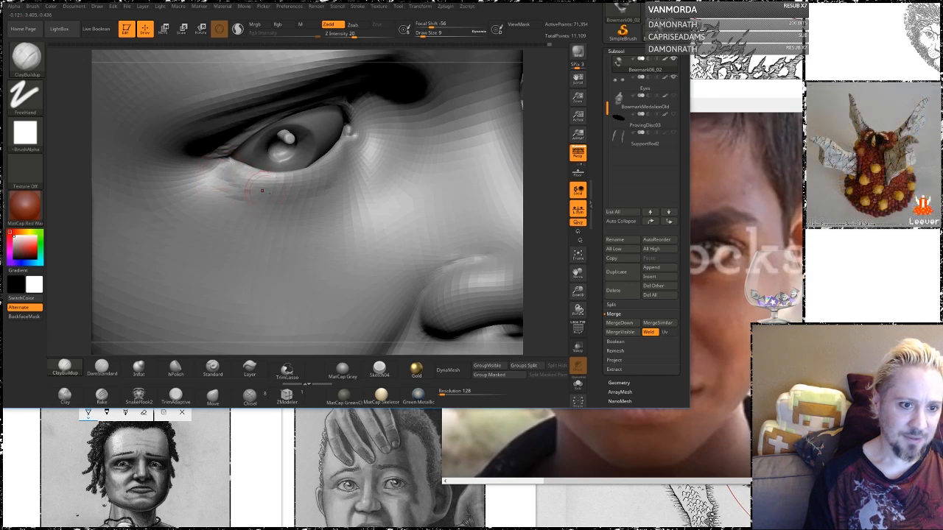
key("shift")
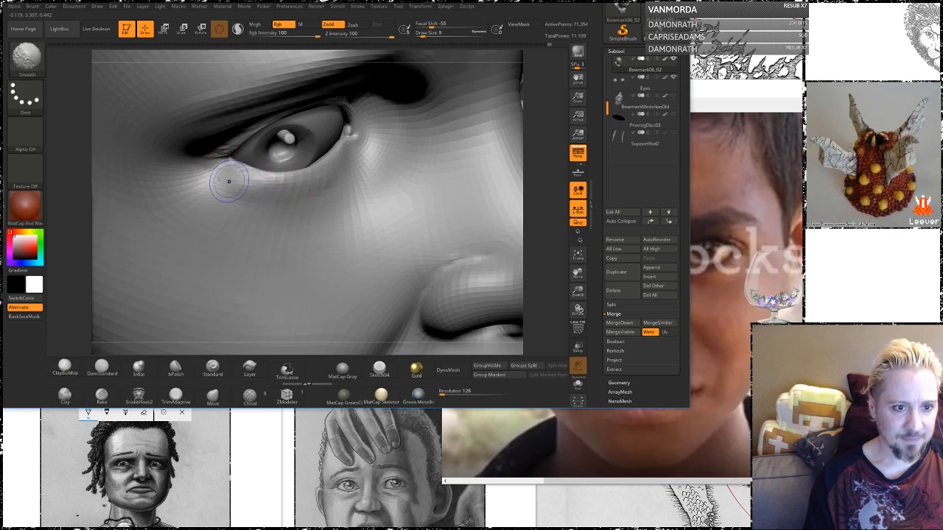
- Add volume to the bag below the child's right eye with ClayBuildup and blend it softly into the cheek
mouse_move(543, 177)
left_mouse_down()
mouse_move(527, 191)
mouse_move(541, 181)
left_mouse_up()
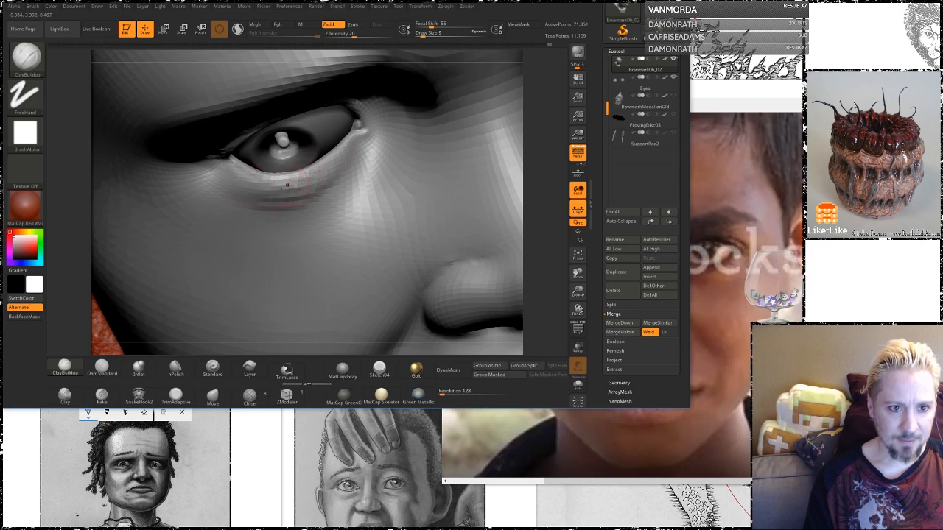
key("shift")
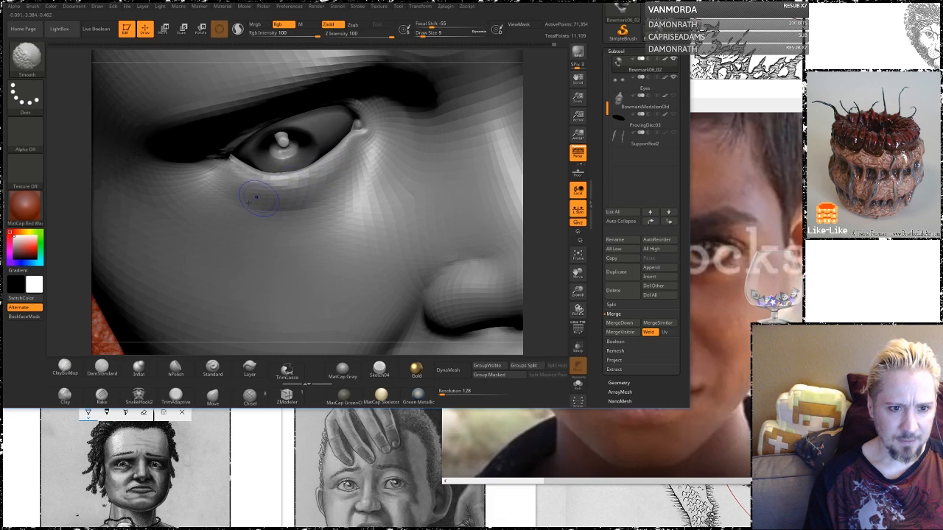
left_click_drag(545, 166, 542, 95)
mouse_move(543, 133)
left_mouse_down("alt")
mouse_move(495, 168)
mouse_move(489, 110)
left_mouse_up("alt")
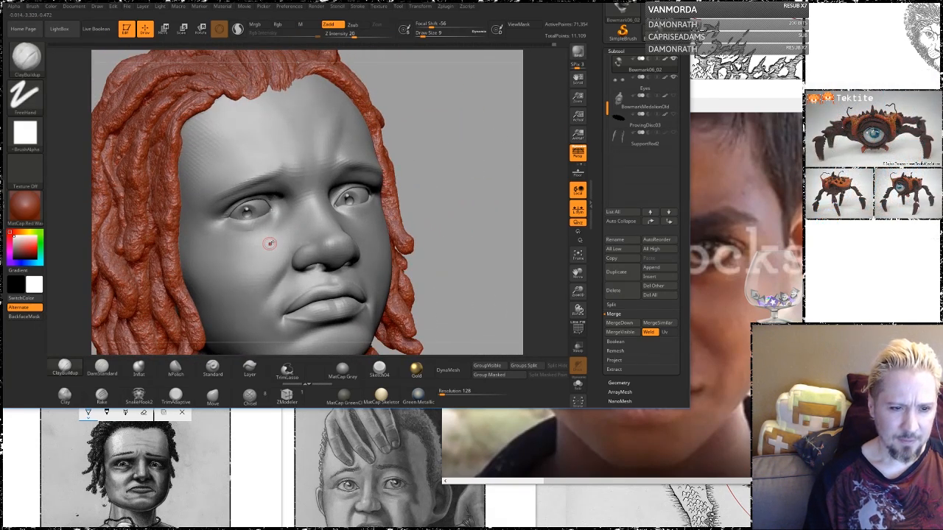
key("shift")
mouse_move(469, 170)
left_mouse_down()
mouse_move(377, 174)
mouse_move(458, 174)
left_mouse_up()
- Isolate the child's left eyeball in the Eyes subtool, rotate it slightly to adjust the gaze, and show both eyes again
mouse_move(542, 121)
left_mouse_down()
mouse_move(544, 110)
mouse_move(561, 165)
mouse_move(451, 194)
left_mouse_up()
key("ctrl+shift")
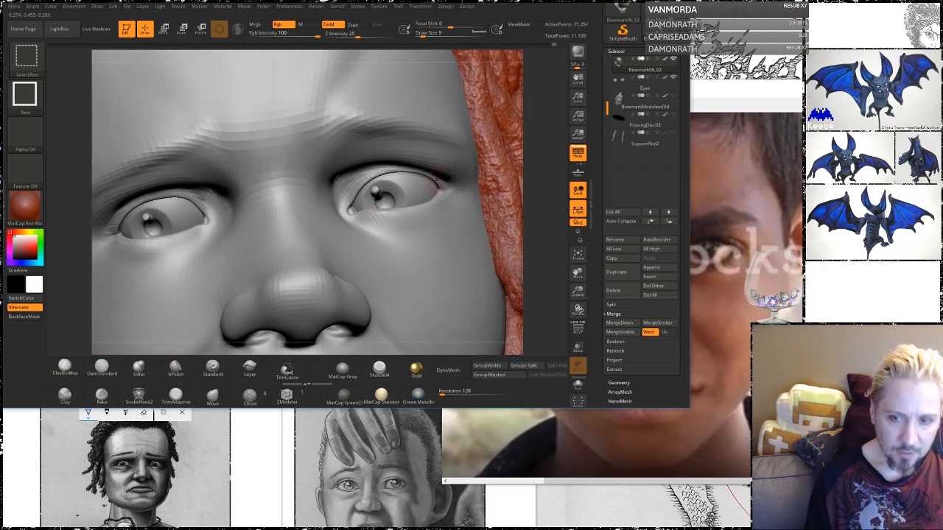
left_click(622, 83)
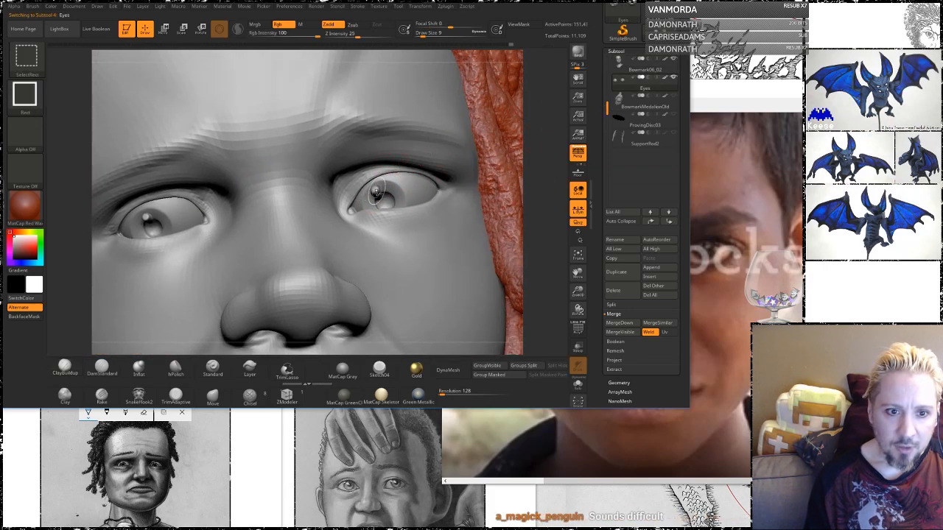
left_click(376, 193, "ctrl+shift")
key("e")
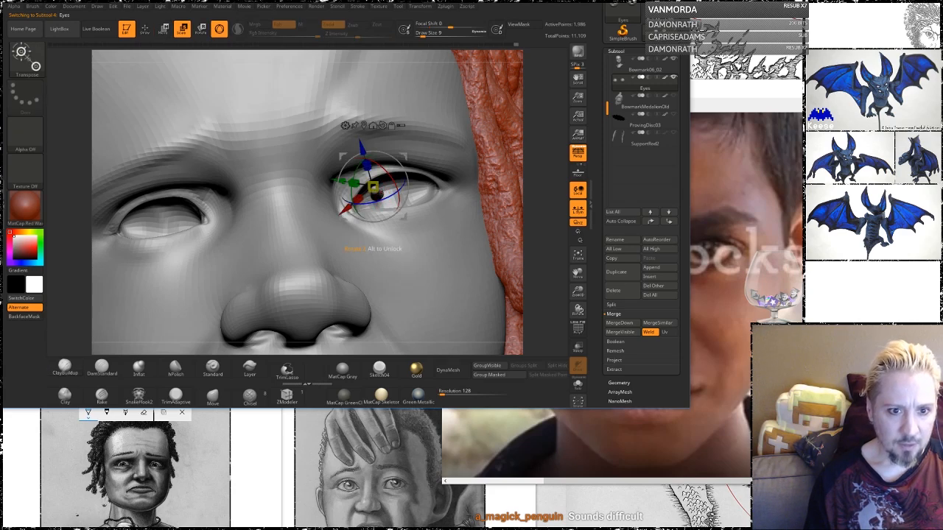
left_click_drag(378, 162, 384, 167)
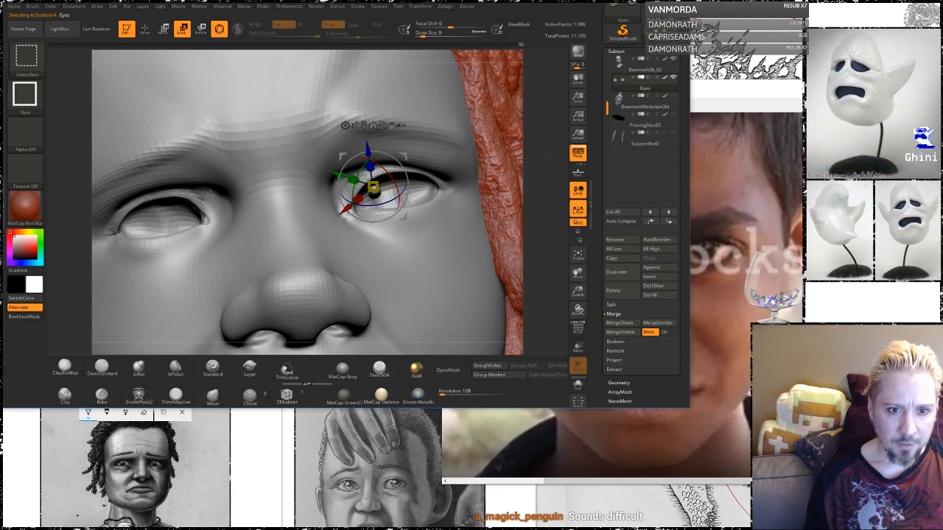
left_click(535, 152, "ctrl+shift")
key("q")
mouse_move(538, 172)
left_mouse_down()
mouse_move(534, 191)
mouse_move(492, 127)
mouse_move(492, 170)
left_mouse_up()
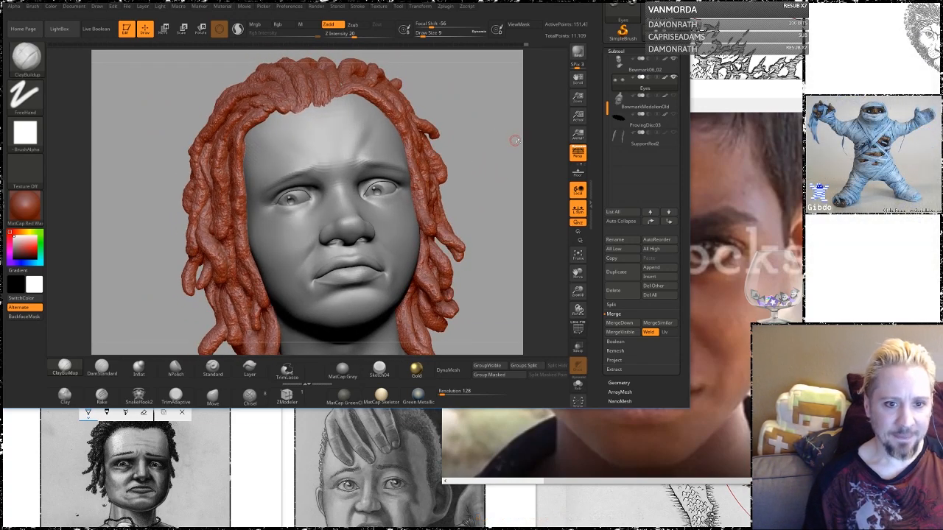
- Use hPolish at draw size 4 on the Bowmark06_02 head to flatten the rim of the child's left lower eyelid
left_click_drag(500, 218, 522, 239)
mouse_move(535, 153)
left_mouse_down()
mouse_move(539, 191)
mouse_move(527, 195)
mouse_move(523, 181)
mouse_move(541, 196)
mouse_move(529, 198)
mouse_move(549, 247)
left_mouse_up()
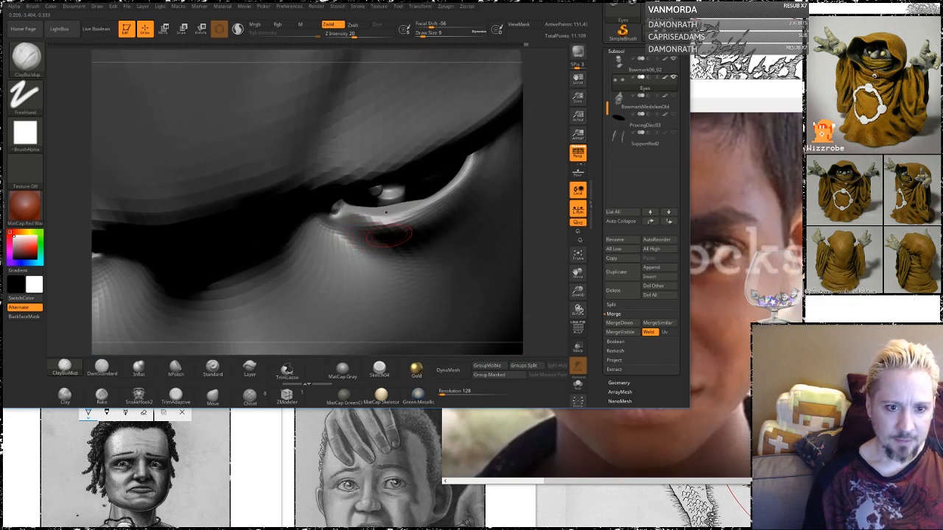
left_click(175, 366)
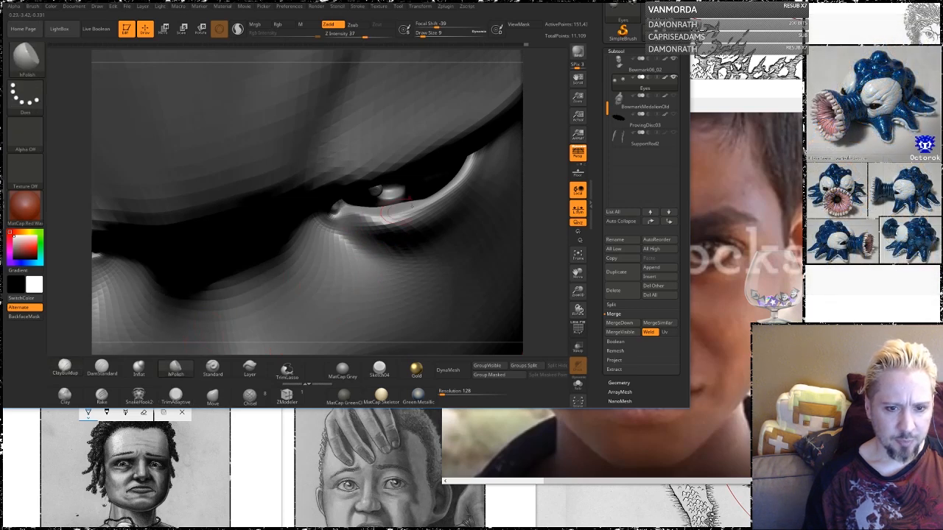
key("space")
left_click_drag(394, 218, 385, 223)
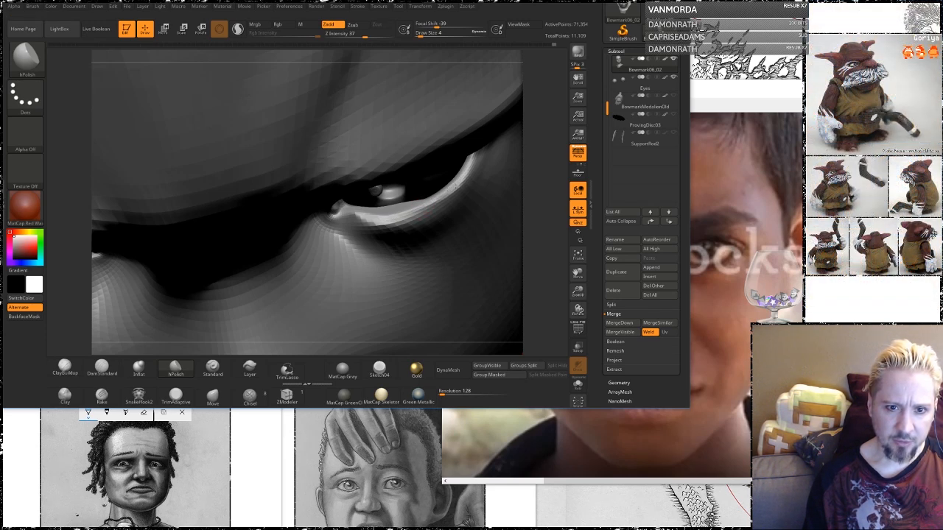
left_click_drag(535, 140, 531, 82)
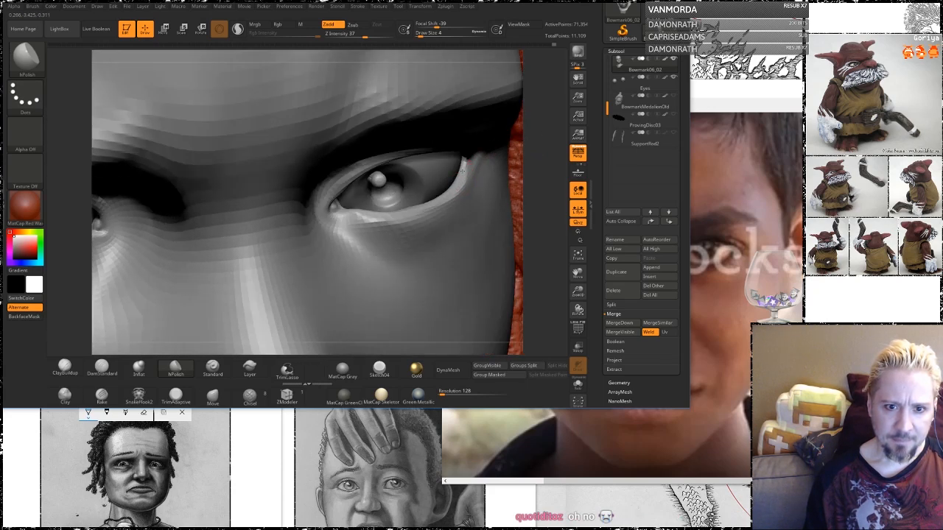
left_click_drag(535, 156, 547, 184)
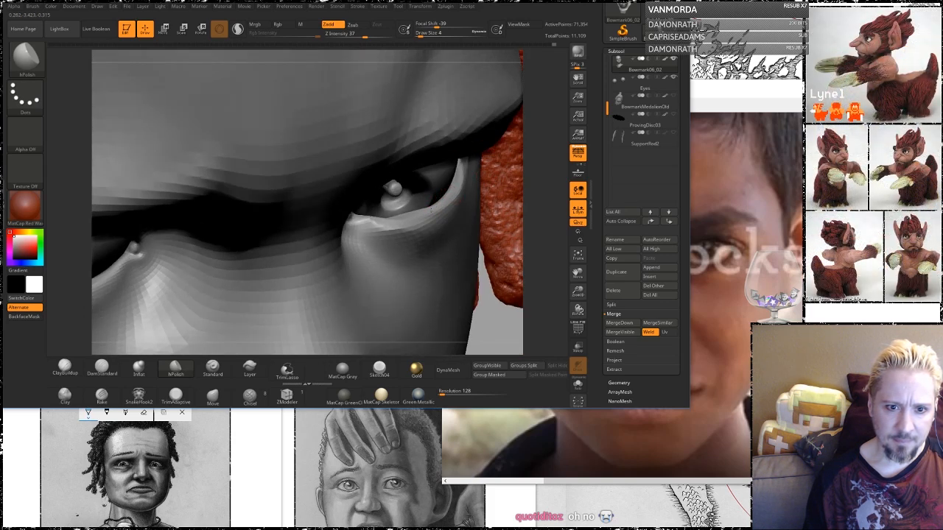
left_click_drag(543, 166, 521, 138)
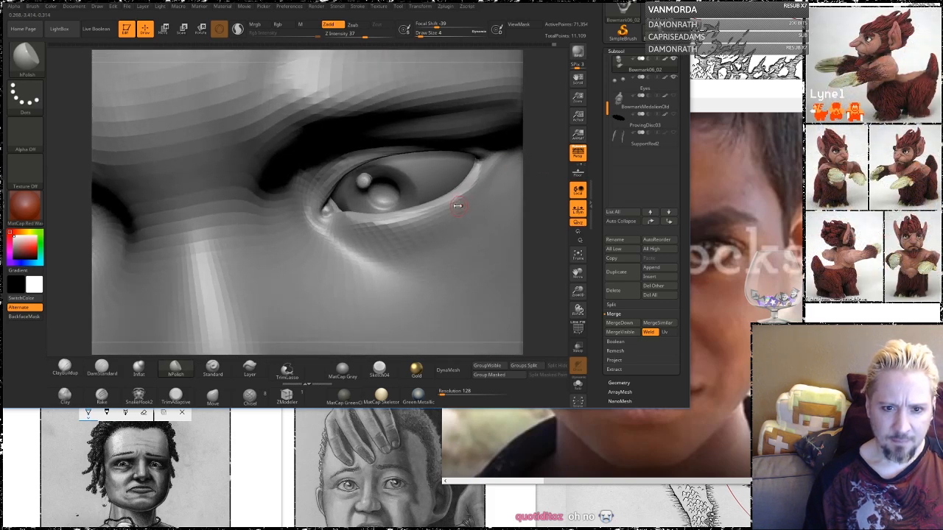
- Set the hPolish draw size to 8 and polish the skin below the child's left lower lid and inner eye corner
key("space")
left_click_drag(458, 209, 459, 209)
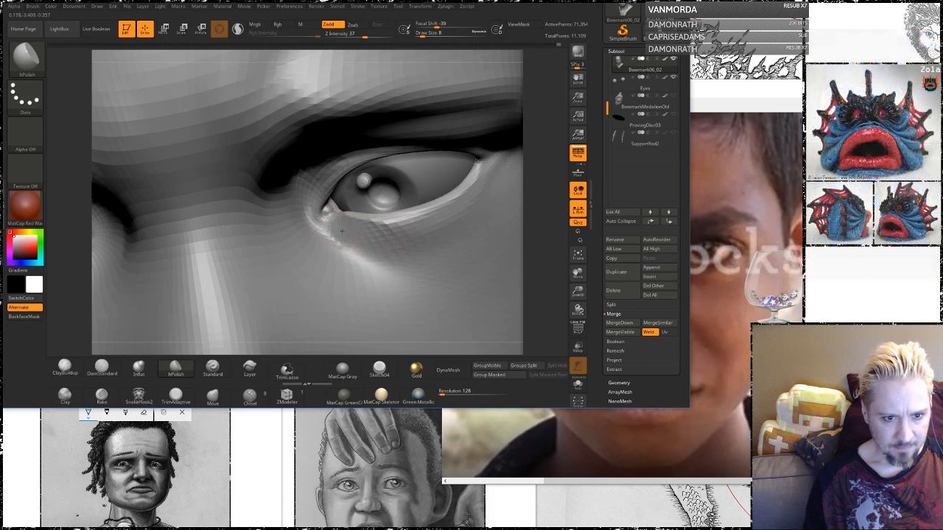
left_click_drag(543, 184, 519, 179)
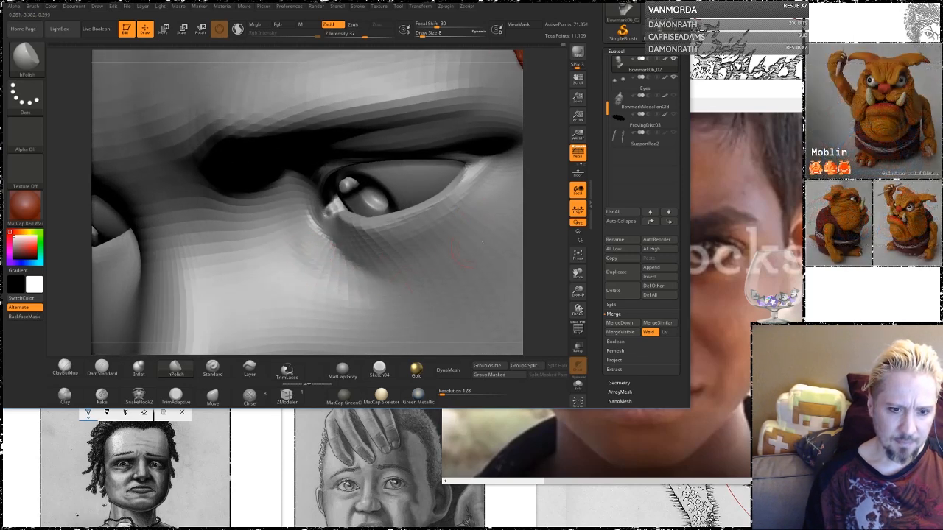
- Set the hPolish draw size to 9 and soften the skin below the child's left eye into the cheek
left_click_drag(543, 231, 523, 179, "alt")
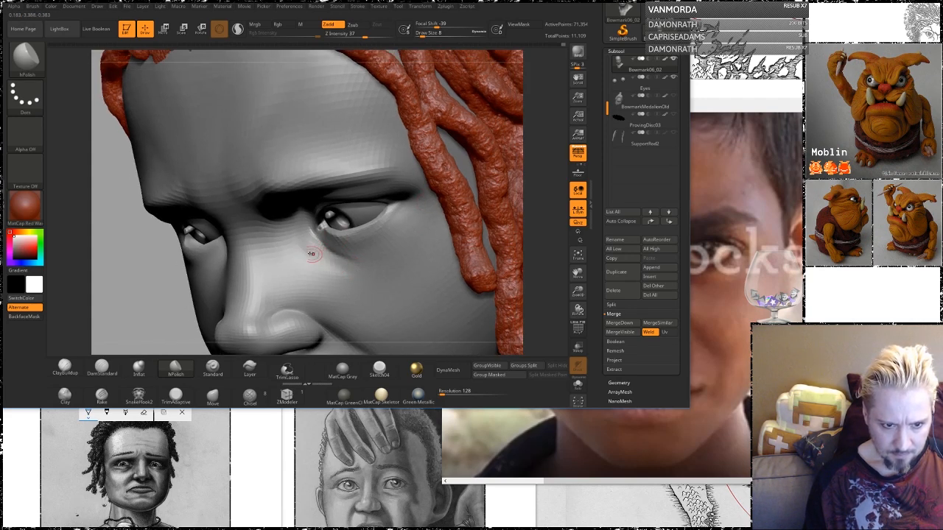
key("space")
left_click_drag(335, 271, 354, 280)
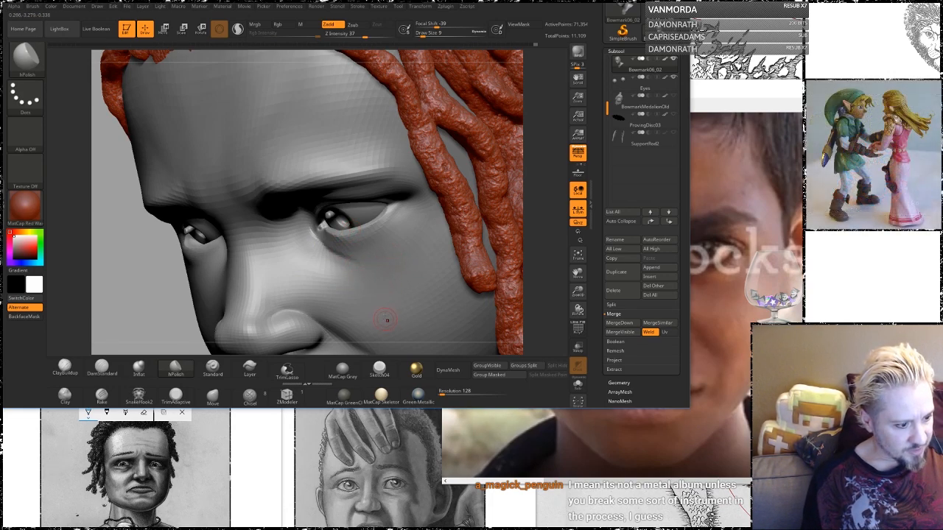
left_click_drag(177, 285, 232, 269)
key("shift")
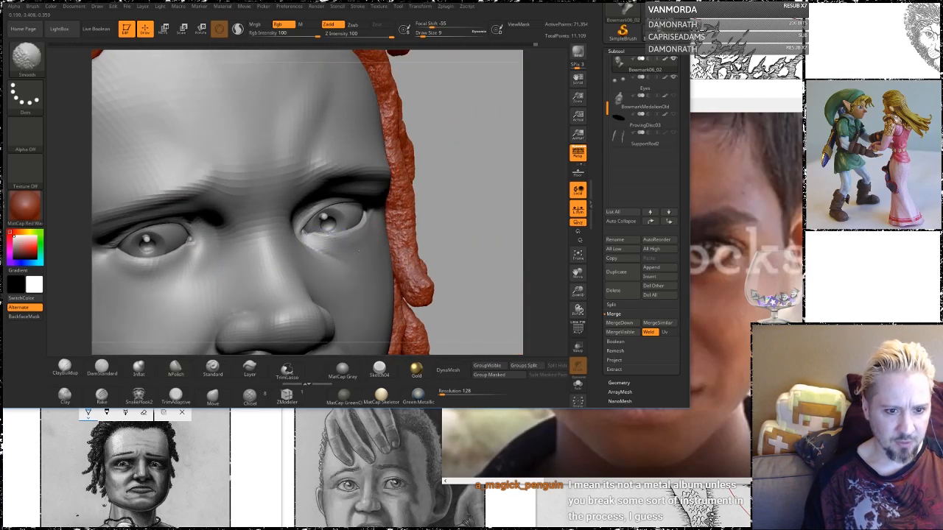
- Polish the inner corner of the child's right eye with hPolish and smooth the bag beneath it
right_click_drag(190, 274, 205, 299)
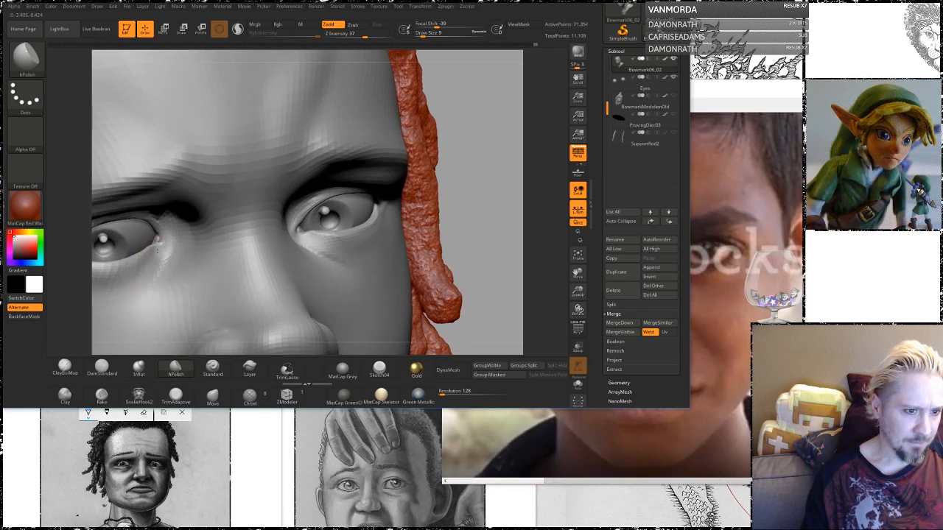
mouse_move(122, 294)
right_mouse_down("alt")
mouse_move(206, 223)
mouse_move(280, 206)
right_mouse_up("alt")
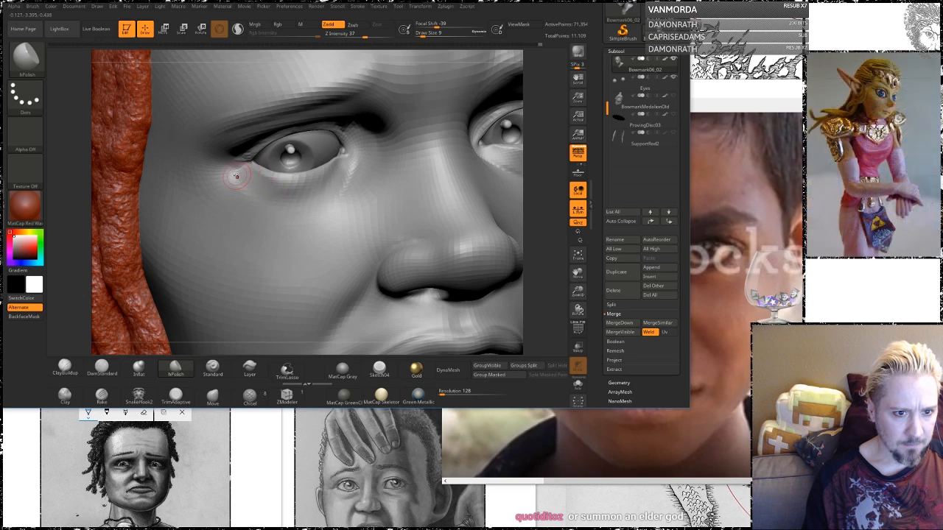
key("shift")
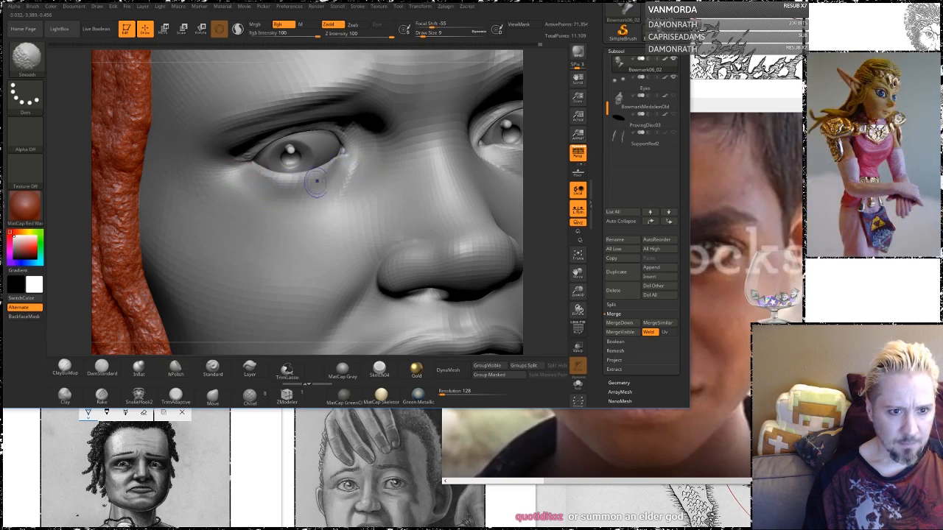
key("f")
mouse_move(478, 204)
left_mouse_down()
mouse_move(496, 177)
mouse_move(495, 202)
mouse_move(458, 192)
left_mouse_up()
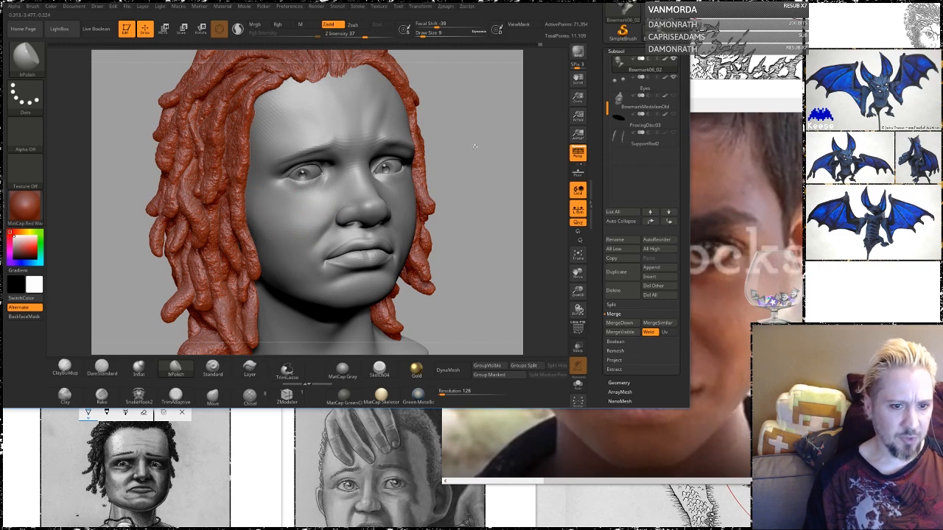
- Lower the head's subdivision level and reshape the child's right cheek with ClayBuildup at draw size 49 and focal shift -11, smoothing it
key("shift")
key("shift+d")
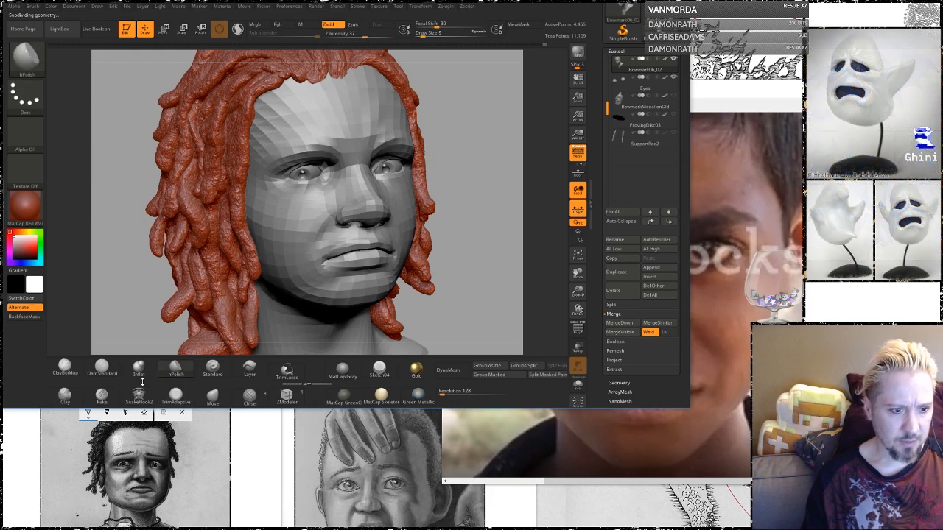
key("d")
left_click(65, 368)
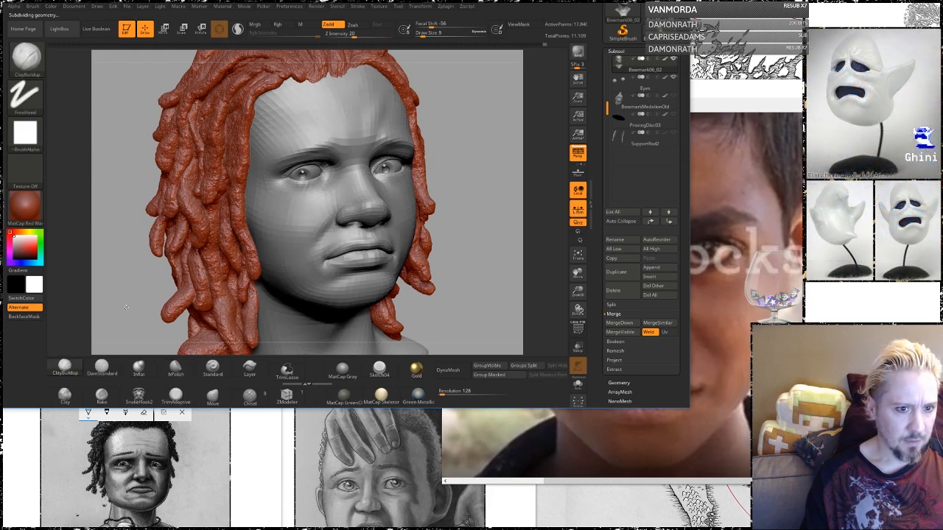
key("space")
mouse_move(281, 229)
left_mouse_down()
mouse_move(290, 223)
mouse_move(294, 239)
mouse_move(305, 239)
left_mouse_up()
left_click_drag(267, 208, 292, 219)
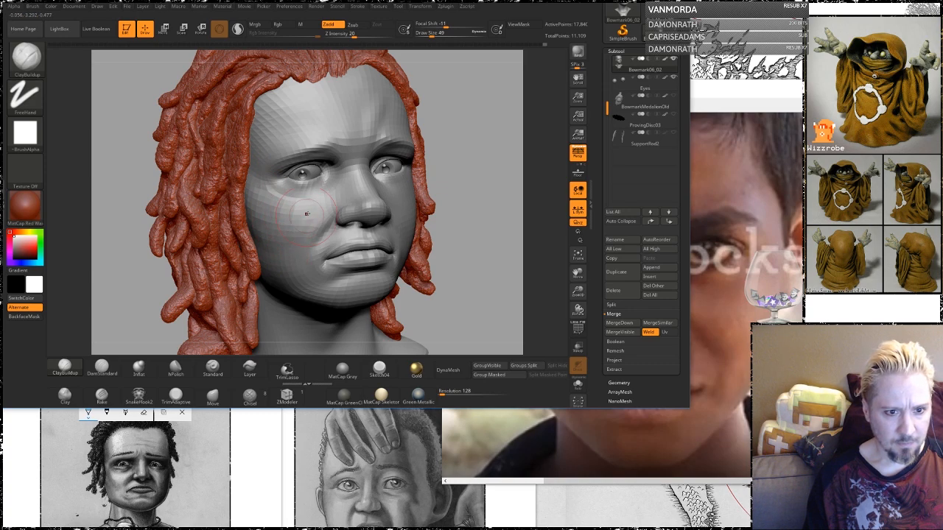
mouse_move(314, 208)
left_mouse_down("shift")
mouse_move(289, 206)
mouse_move(309, 209)
mouse_move(291, 215)
left_mouse_up("shift")
- Smooth the outer part of the child's left cheek below the eye at the low subdivision level
left_click_drag(483, 213, 376, 206)
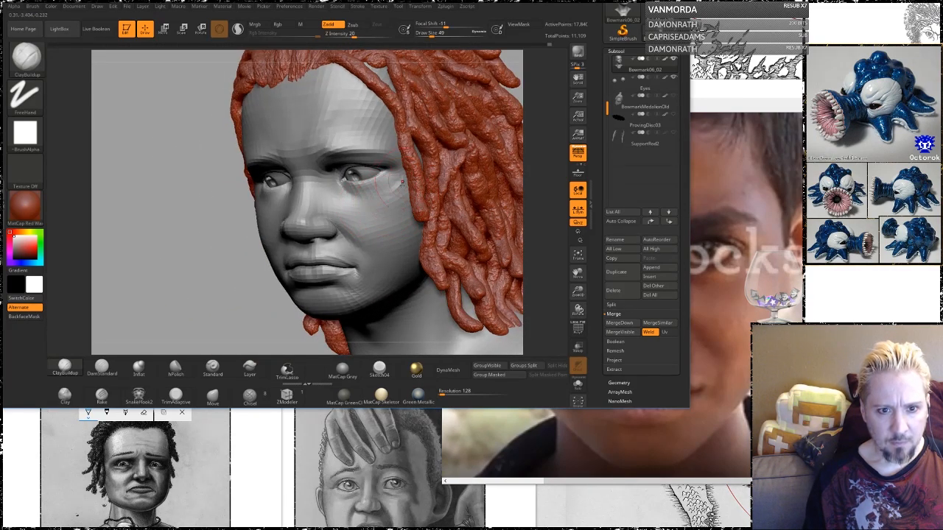
key("shift")
left_click_drag(401, 212, 396, 193, "shift")
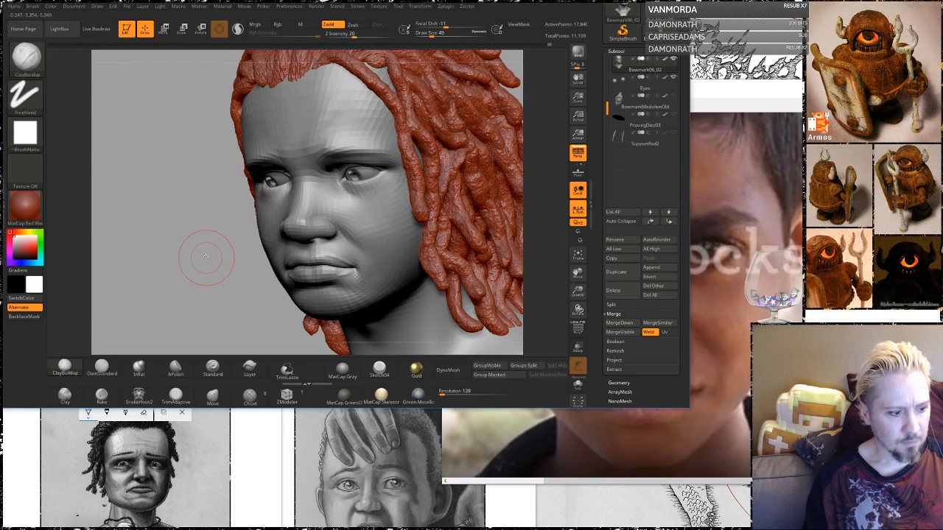
left_click_drag(163, 236, 179, 271)
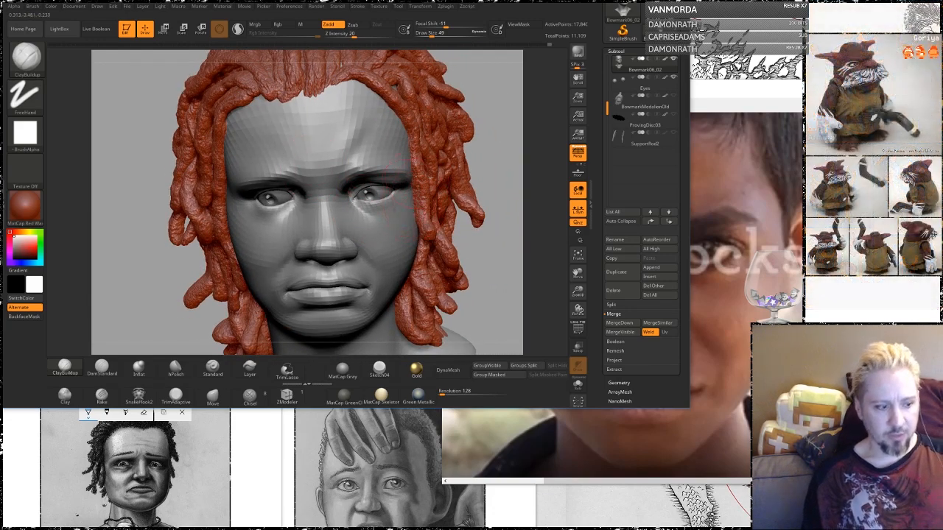
mouse_move(507, 152)
left_mouse_down()
mouse_move(508, 144)
mouse_move(490, 211)
mouse_move(495, 197)
mouse_move(476, 190)
mouse_move(482, 182)
left_mouse_up()
- Raise the head's subdivision by two levels and smooth the lower part of the child's right cheek
key("ctrl+d")
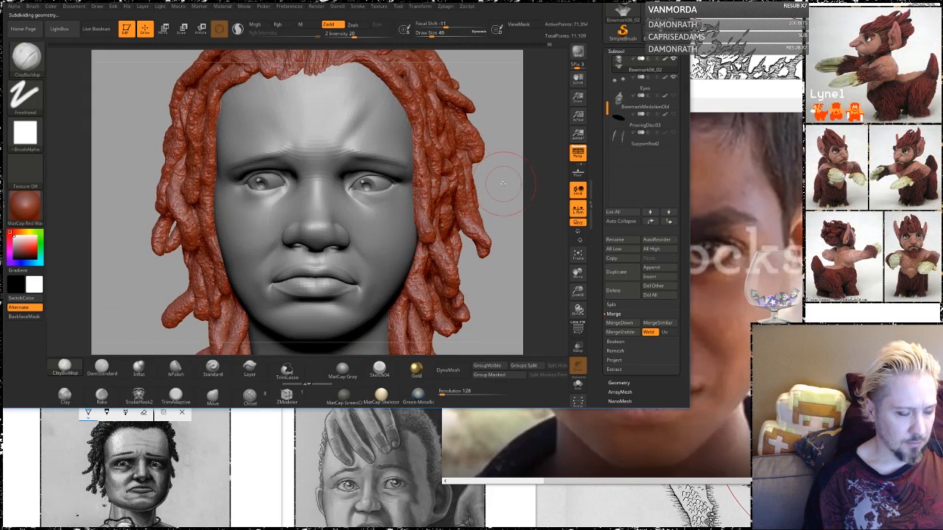
left_click_drag(517, 190, 480, 184)
key("ctrl+d")
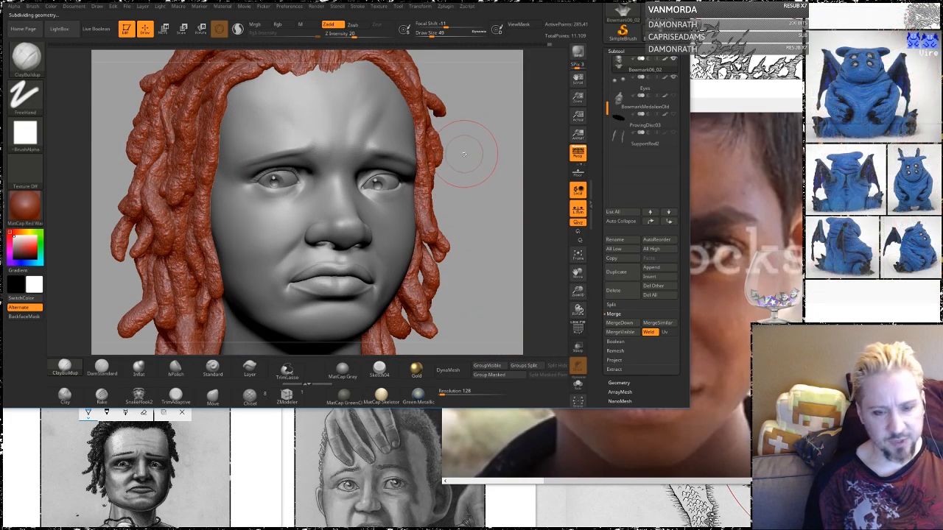
mouse_move(489, 187)
left_mouse_down()
mouse_move(504, 221)
mouse_move(505, 204)
mouse_move(558, 197)
left_mouse_up()
mouse_move(257, 272)
left_mouse_down("shift")
mouse_move(243, 269)
mouse_move(287, 249)
left_mouse_up("shift")
left_click_drag(532, 148, 499, 145)
- Set the draw size to 41 and smooth the middle of the child's left cheek
left_click_drag(539, 185, 399, 221, "alt")
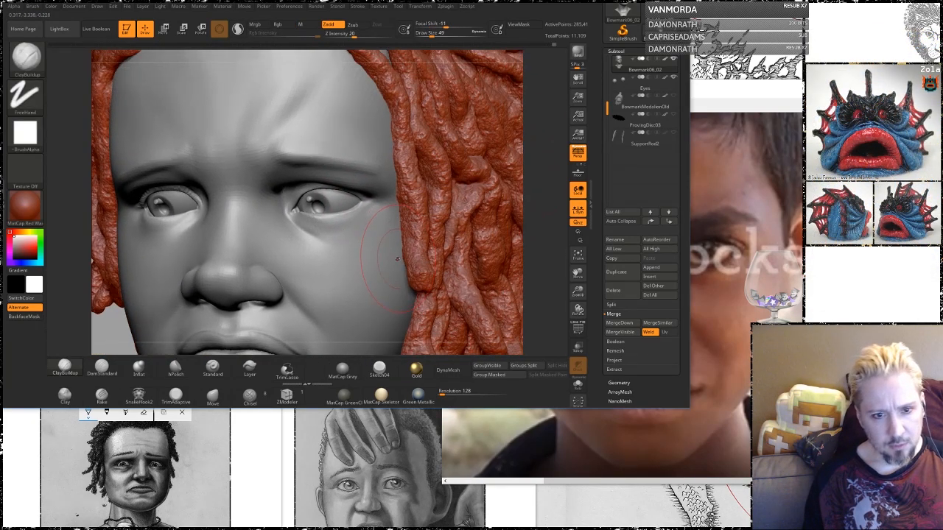
key("space")
left_click_drag(396, 260, 389, 260)
key("shift")
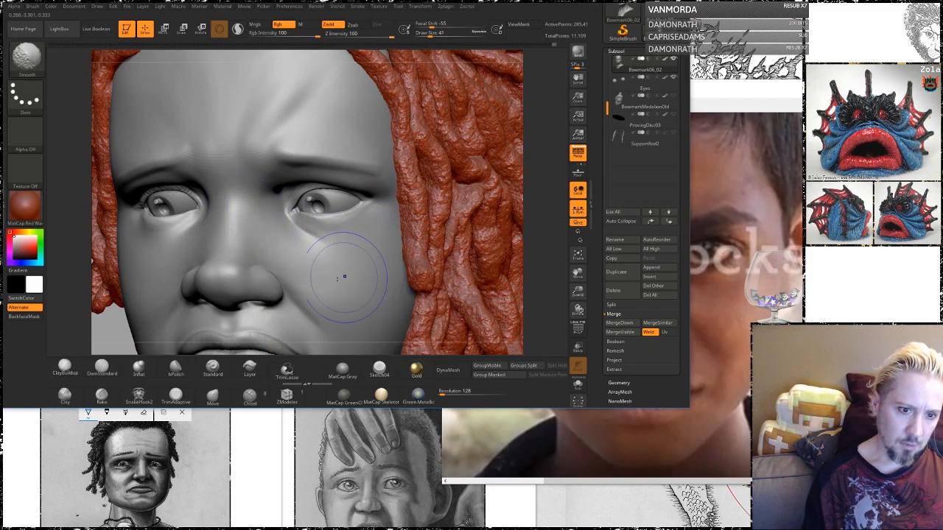
left_click_drag(542, 228, 531, 151, "alt")
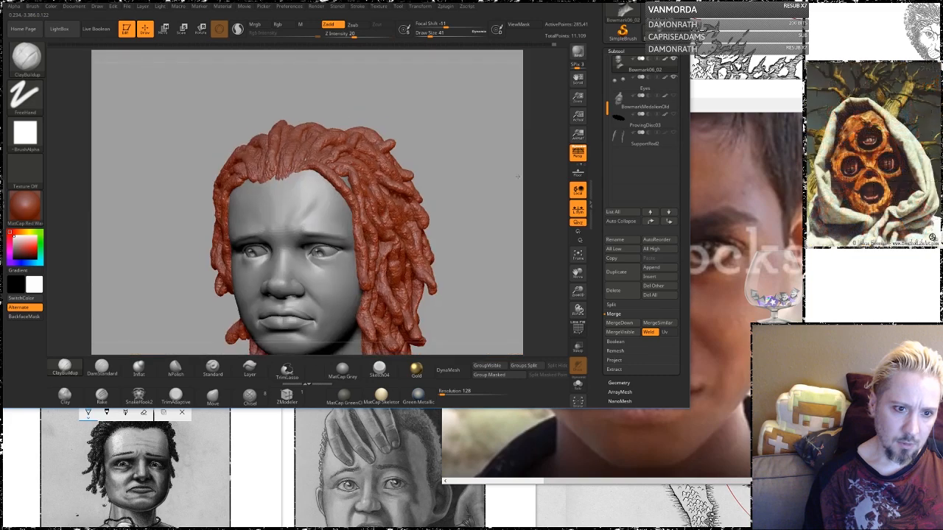
- Fill out the child's left nostril wing with Inflat at draw size 23, one subdivision level lower, and smooth its crease
mouse_move(430, 150)
left_mouse_down()
mouse_move(478, 217)
mouse_move(467, 206)
mouse_move(470, 298)
left_mouse_up()
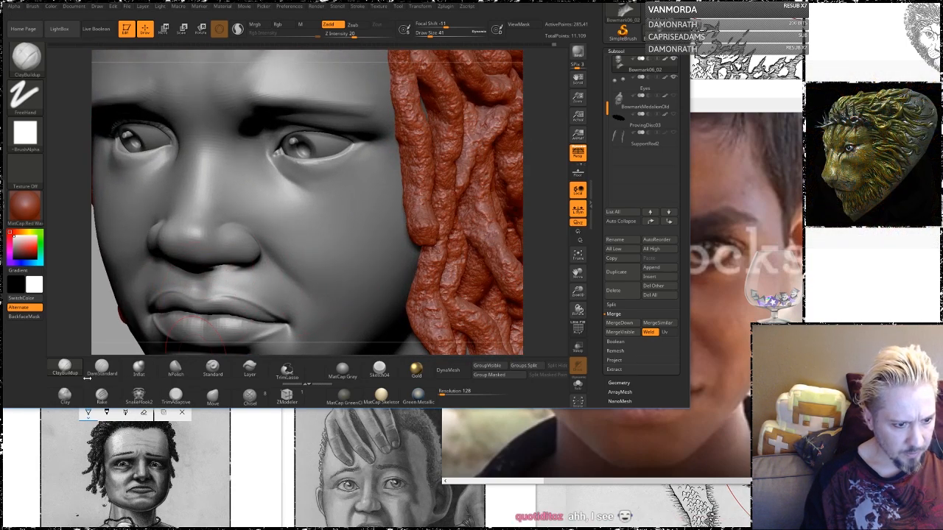
left_click(139, 366)
key("space")
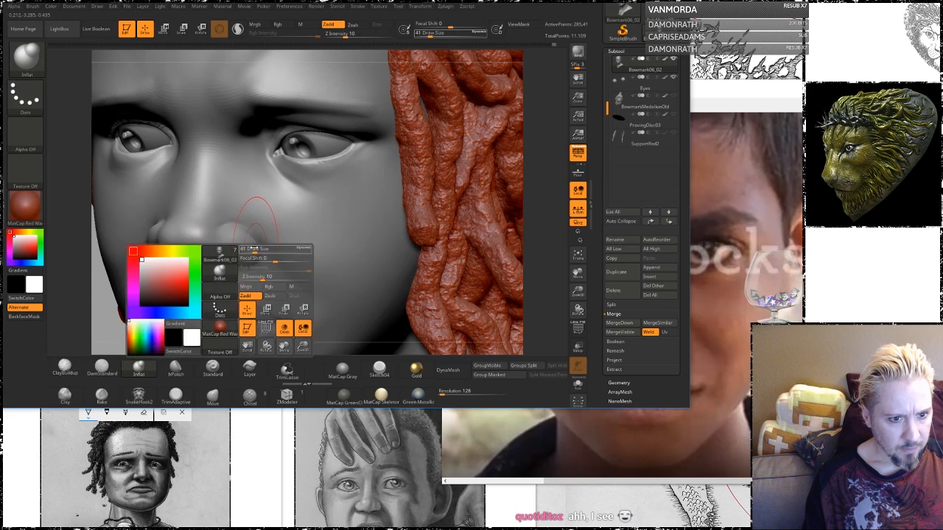
left_click_drag(255, 252, 251, 252)
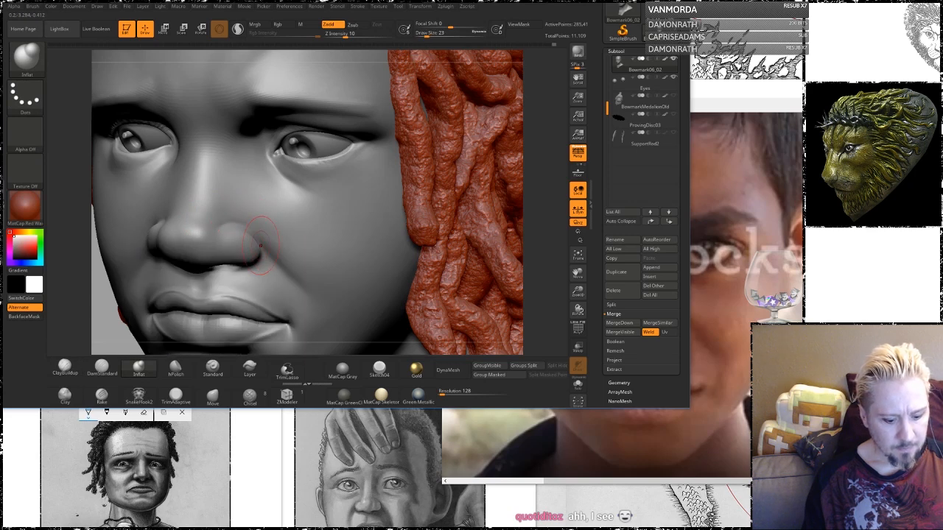
key("shift+d")
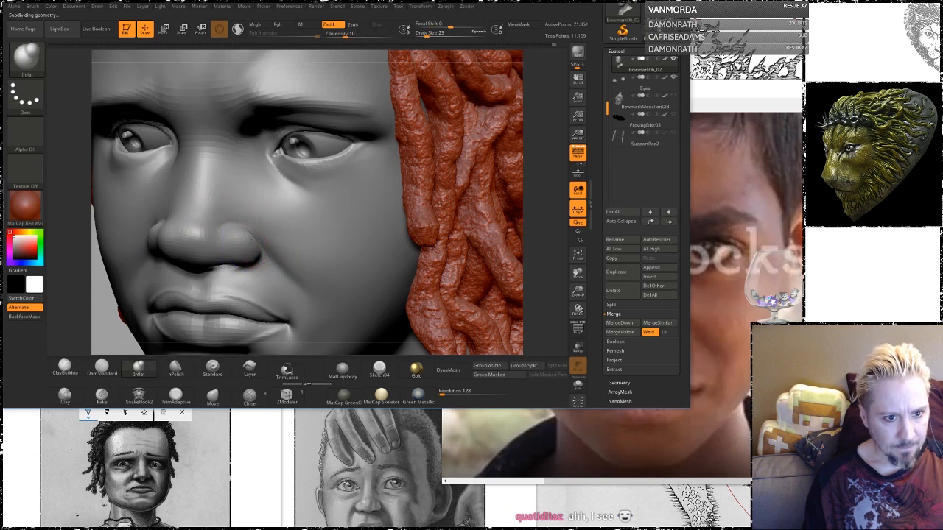
mouse_move(537, 162)
left_mouse_down()
mouse_move(547, 152)
mouse_move(558, 171)
mouse_move(515, 176)
left_mouse_up()
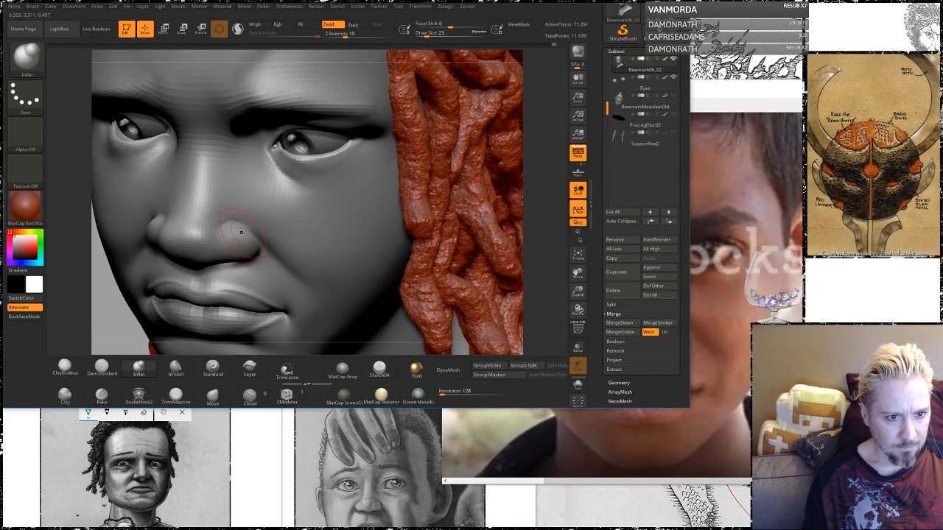
left_click_drag(531, 158, 556, 151)
left_click_drag(554, 154, 479, 156)
left_click_drag(260, 252, 251, 271, "shift")
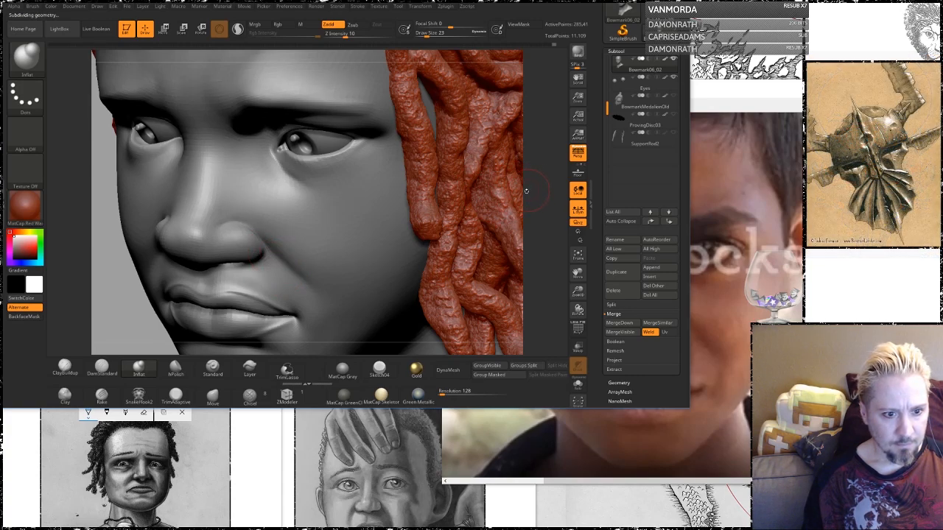
- Return the head to a high subdivision level and refine the child's left nostril edge with Inflat at draw size 7
mouse_move(543, 198)
left_mouse_down("alt")
mouse_move(454, 223)
mouse_move(480, 168)
mouse_move(473, 215)
mouse_move(483, 185)
mouse_move(473, 192)
left_mouse_up("alt")
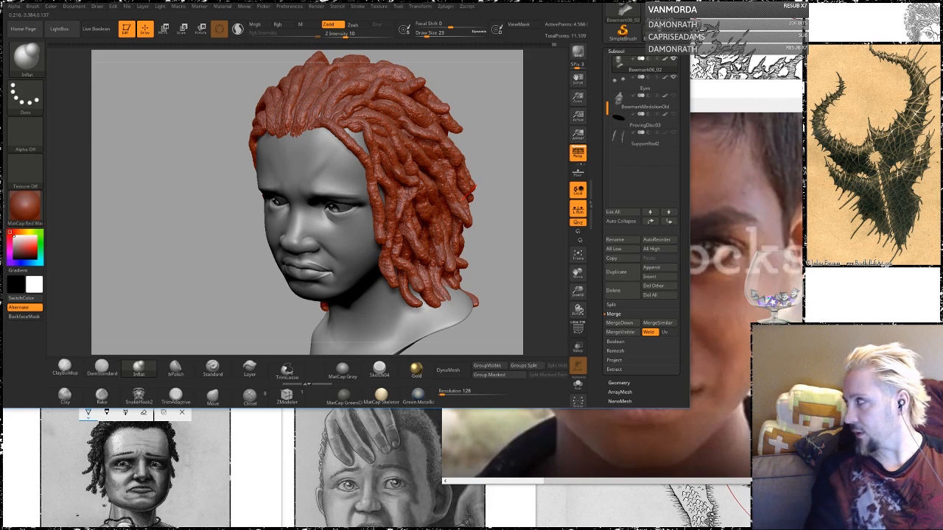
mouse_move(216, 279)
left_mouse_down()
mouse_move(408, 218)
mouse_move(463, 263)
mouse_move(474, 328)
left_mouse_up()
mouse_move(478, 143)
left_mouse_down("alt")
mouse_move(509, 160)
mouse_move(465, 200)
mouse_move(480, 171)
mouse_move(442, 173)
left_mouse_up("alt")
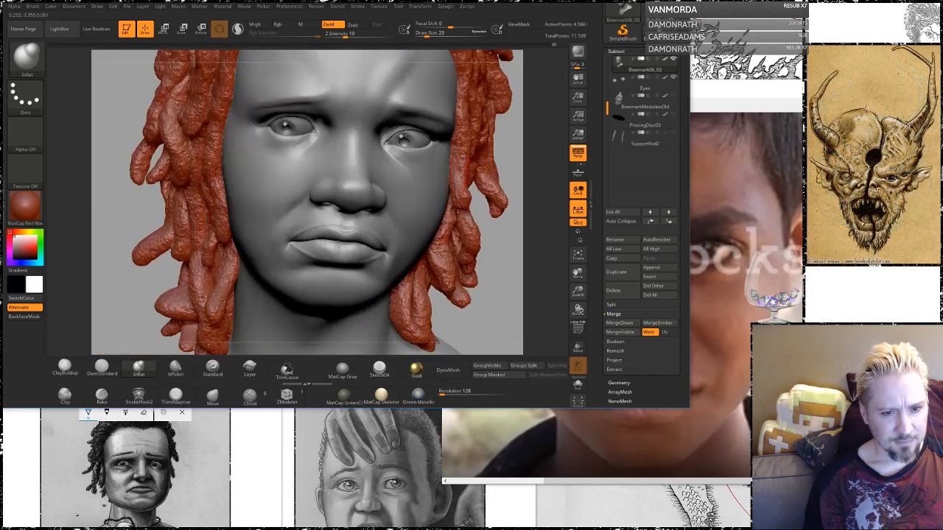
mouse_move(514, 262)
left_mouse_down()
mouse_move(495, 260)
mouse_move(489, 317)
left_mouse_up()
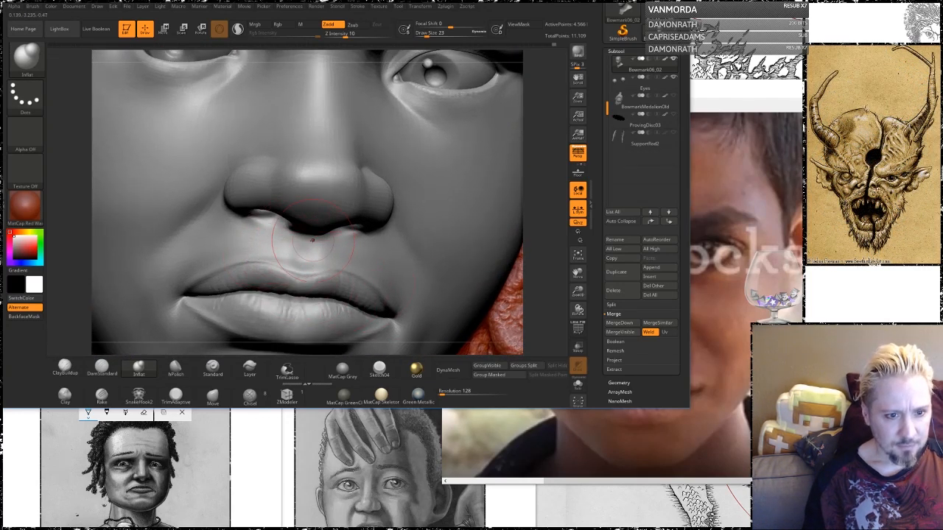
key("space")
key("shift")
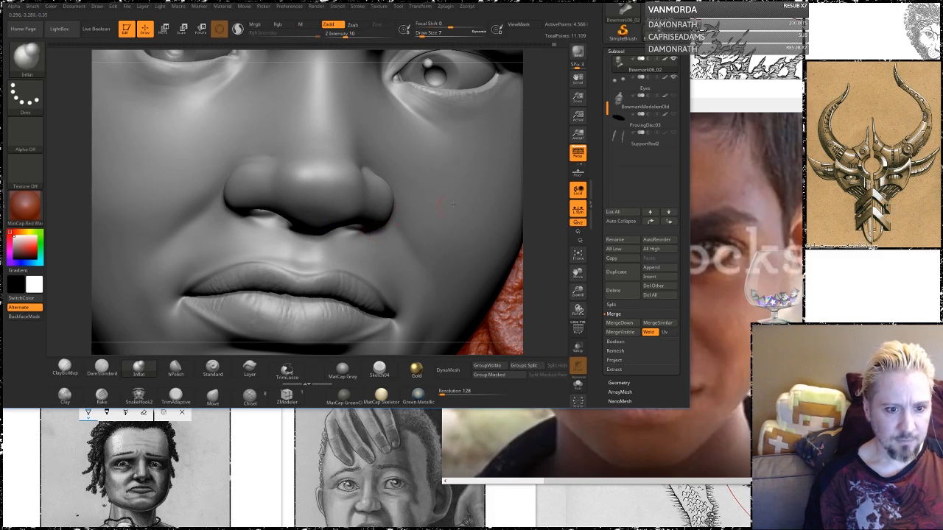
- Inflate the upper lip along the seam between the lips and smooth both lips near the mouth line
mouse_move(538, 223)
left_mouse_down("alt")
mouse_move(526, 172)
mouse_move(449, 193)
left_mouse_up("alt")
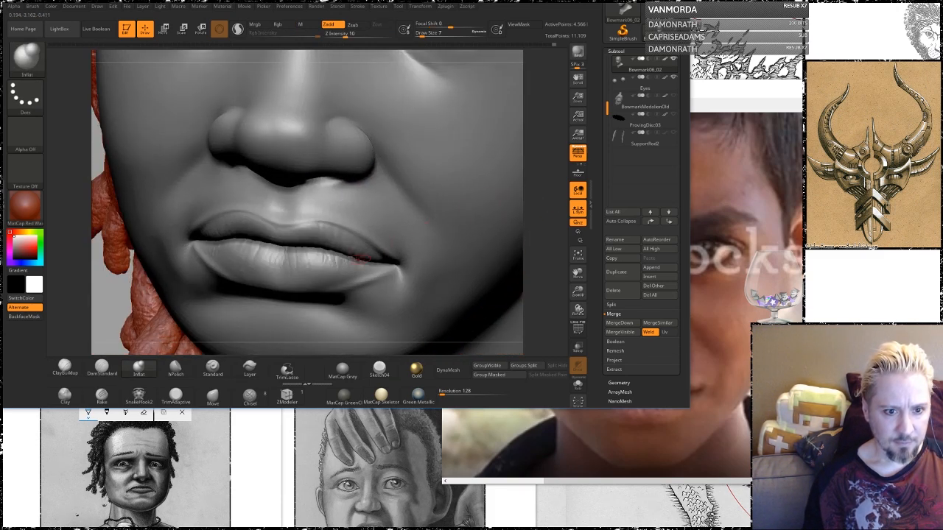
key("shift")
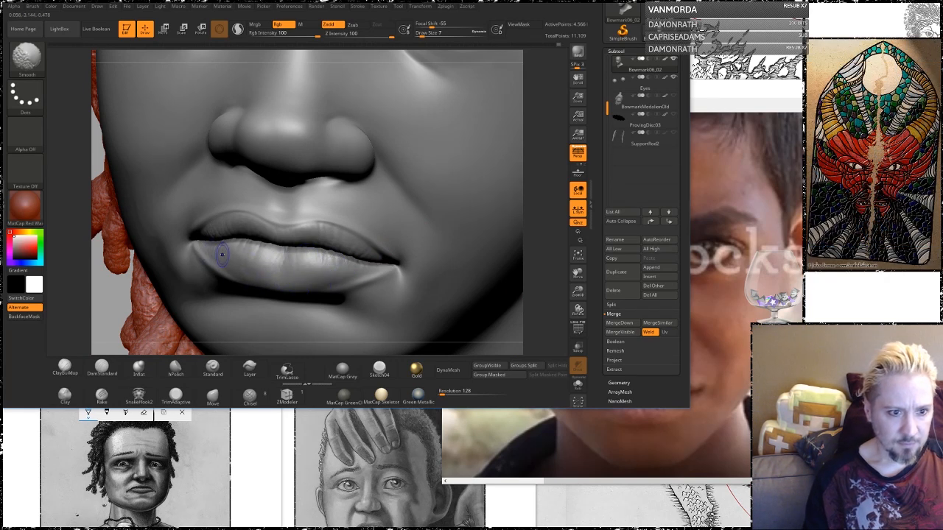
mouse_move(558, 179)
left_mouse_down()
mouse_move(544, 156)
mouse_move(472, 133)
left_mouse_up()
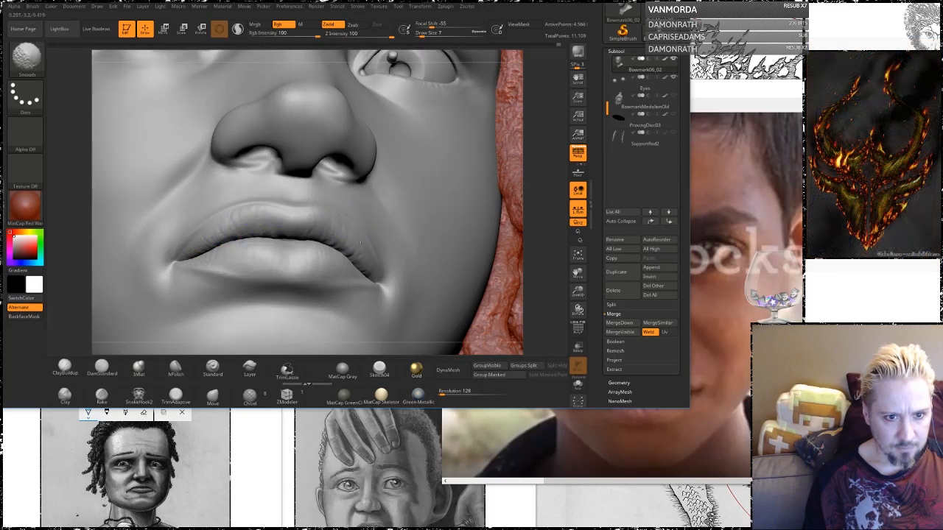
left_click_drag(558, 177, 497, 182)
- Examine the whole face from the front and render the bust with BPR to judge the expression
left_click_drag(486, 219, 248, 204)
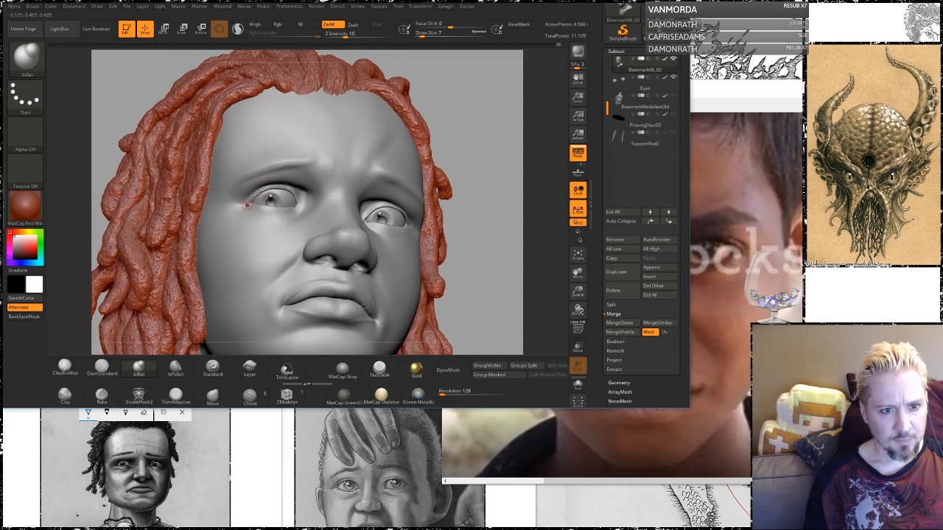
left_click_drag(479, 110, 448, 71)
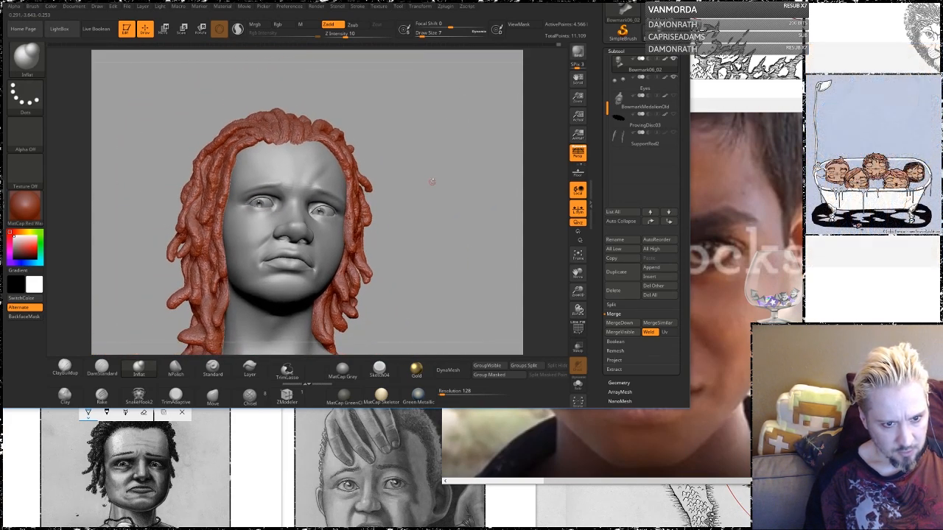
left_click_drag(427, 185, 457, 162, "alt")
left_click(577, 51)
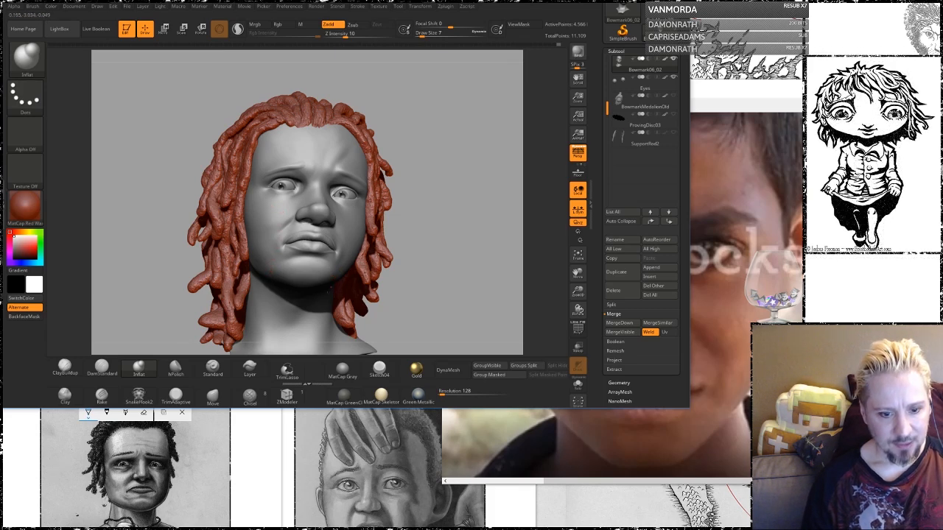
- Try to reshape the area around the child's left eye with Move at draw size 33 and undo the last change
left_click(213, 398)
key("space")
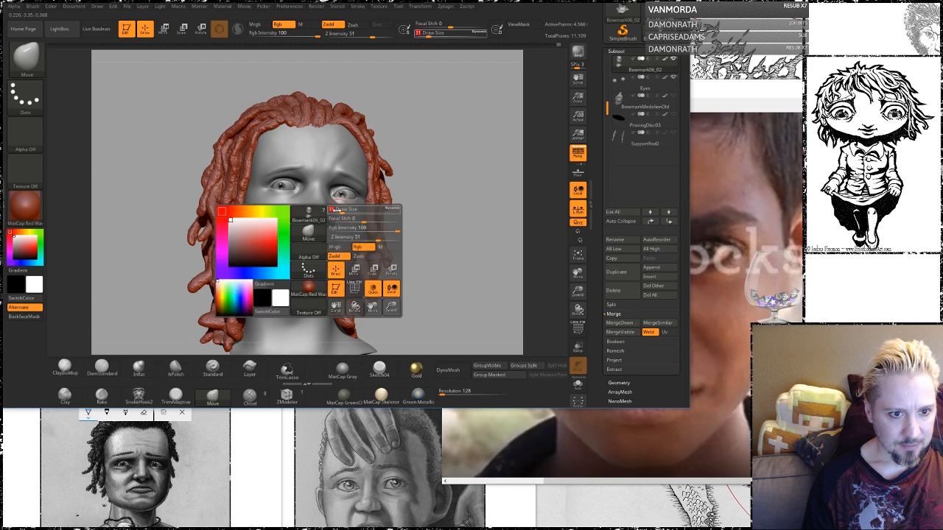
key("space")
left_click(293, 201)
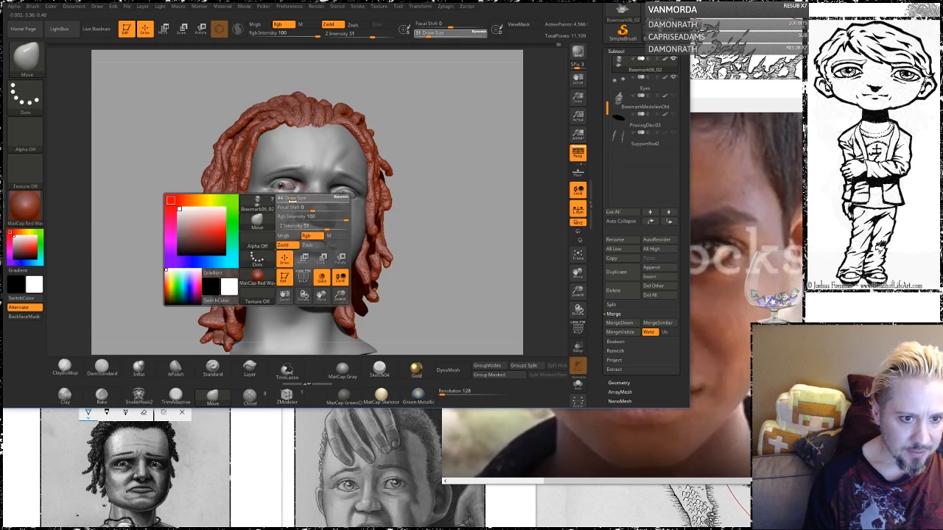
left_click_drag(459, 126, 451, 125)
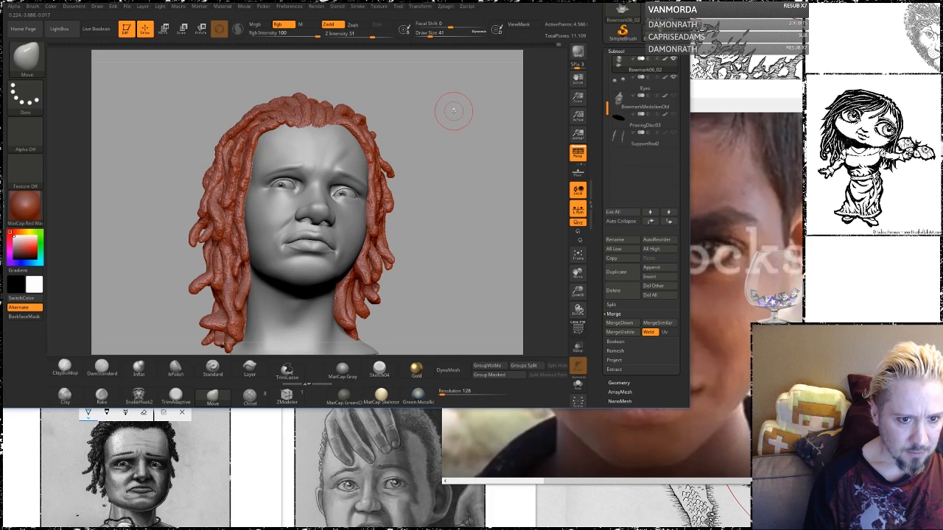
left_click_drag(432, 110, 452, 207)
mouse_move(483, 74)
left_mouse_down()
mouse_move(472, 112)
mouse_move(358, 203)
left_mouse_up()
key("space")
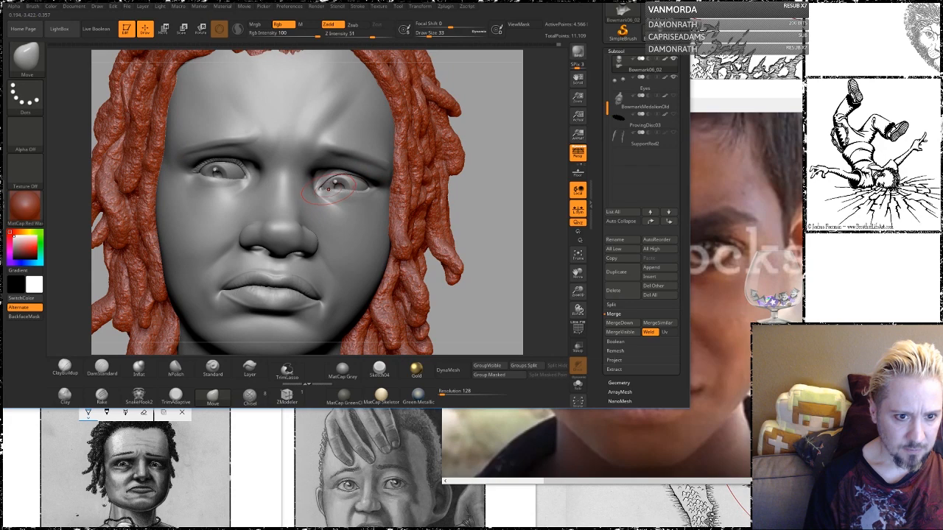
key("ctrl+z")
- Adjust the outline of the child's left lower eyelid with Move at draw size 33
mouse_move(493, 232)
left_mouse_down()
mouse_move(486, 201)
mouse_move(491, 236)
mouse_move(477, 286)
left_mouse_up()
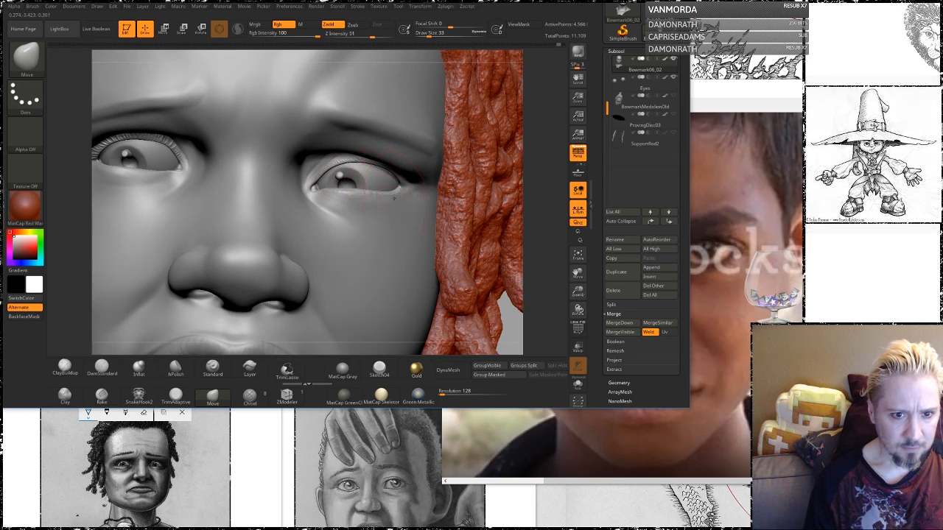
left_click_drag(528, 167, 514, 107, "alt")
mouse_move(503, 189)
left_mouse_down()
mouse_move(508, 166)
mouse_move(500, 185)
left_mouse_up()
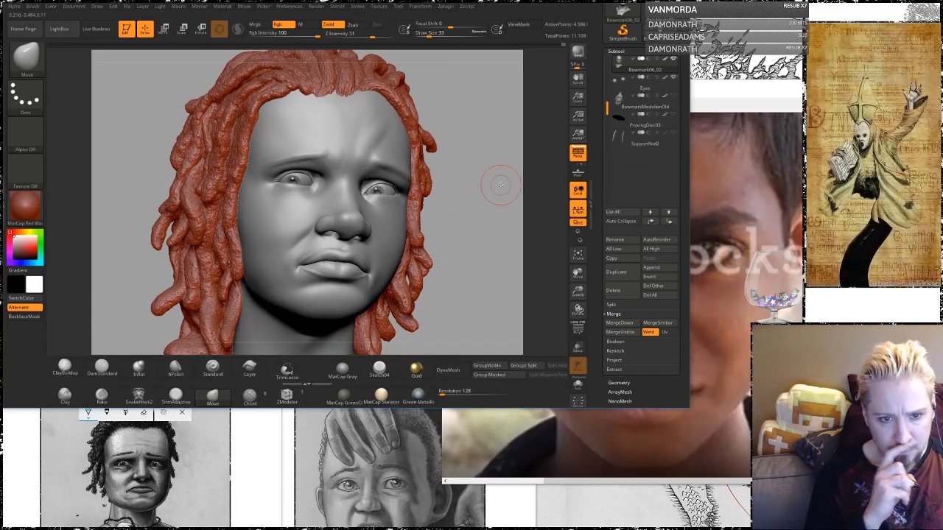
left_click_drag(493, 158, 483, 302)
mouse_move(509, 210)
left_mouse_down()
mouse_move(472, 199)
mouse_move(421, 212)
left_mouse_up()
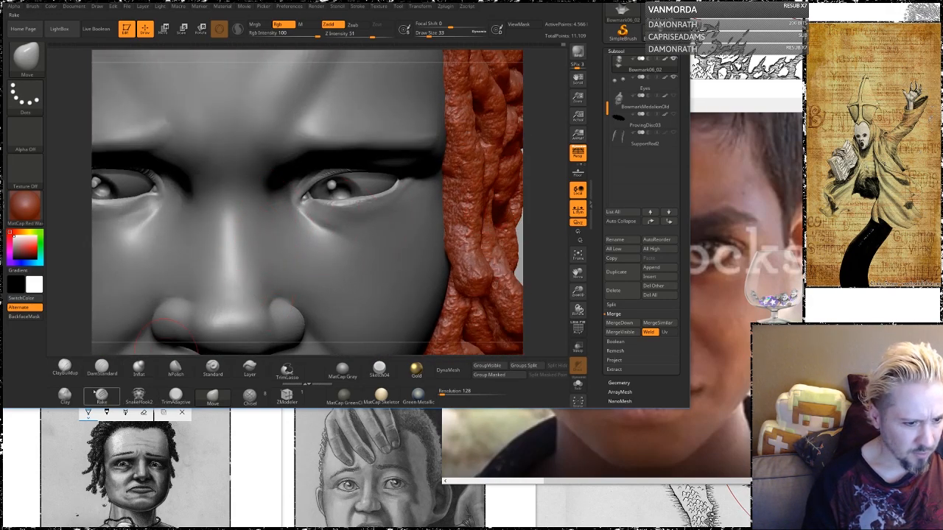
- Build up the bag under the child's left eye with ClayBuildup at draw size 17
left_click(65, 366)
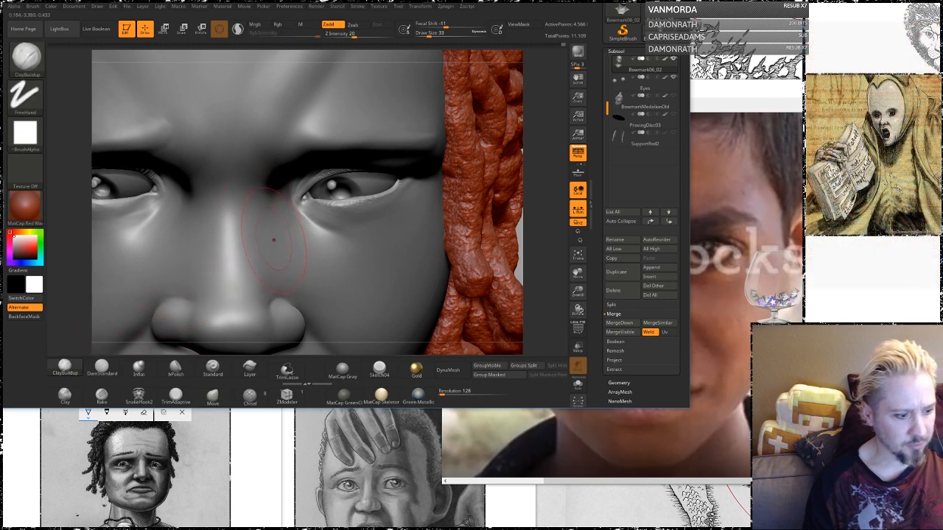
key("space")
left_click_drag(336, 226, 333, 229)
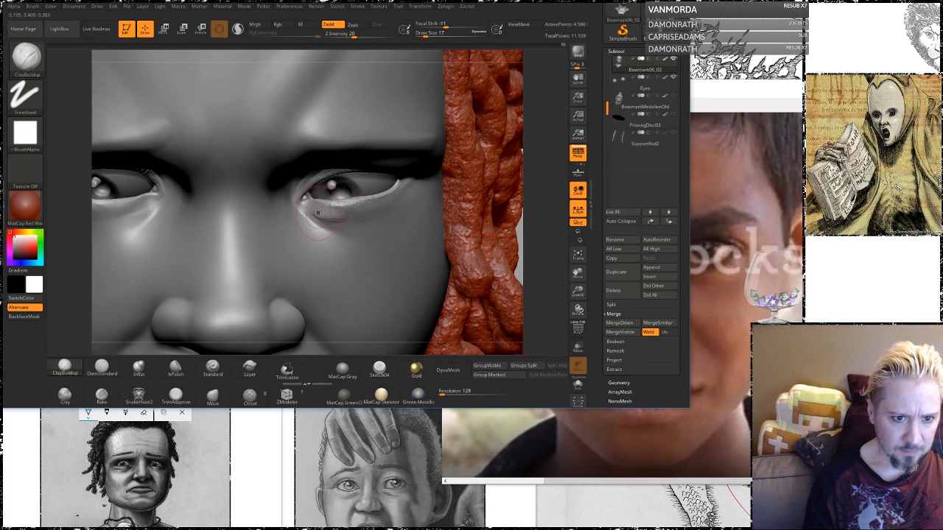
mouse_move(545, 139)
left_mouse_down()
mouse_move(540, 195)
mouse_move(544, 133)
mouse_move(535, 139)
mouse_move(538, 193)
left_mouse_up()
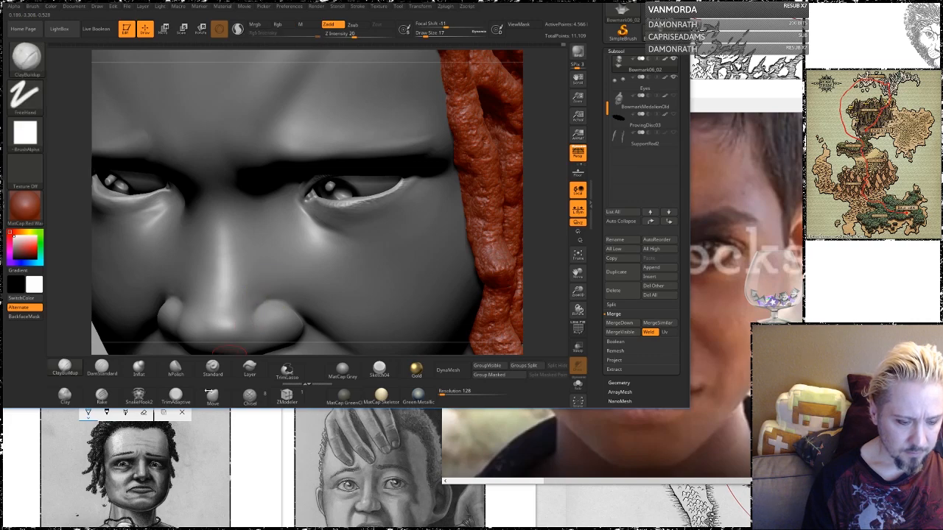
- Drop the head to a lower subdivision level and polish beneath the child's right lower eyelid with hPolish at draw size 9, smoothing the strokes
right_click(294, 260)
right_click_drag(346, 221, 336, 199)
mouse_move(392, 234)
left_mouse_down()
mouse_move(338, 220)
mouse_move(360, 212)
left_mouse_up()
mouse_move(490, 221)
right_mouse_down("ctrl")
mouse_move(498, 138)
mouse_move(489, 199)
right_mouse_up("ctrl")
mouse_move(362, 221)
right_mouse_down()
mouse_move(390, 200)
mouse_move(386, 184)
mouse_move(346, 166)
mouse_move(556, 124)
right_mouse_up()
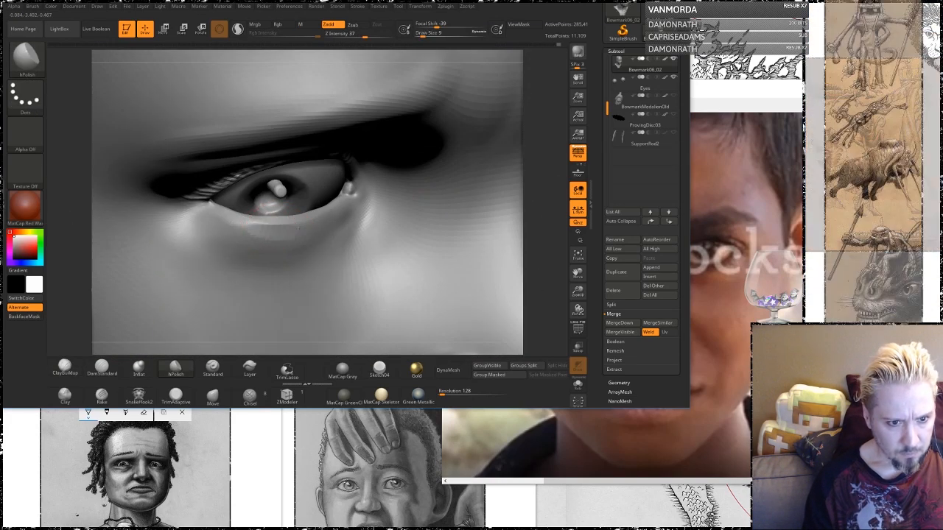
left_click_drag(297, 227, 238, 228)
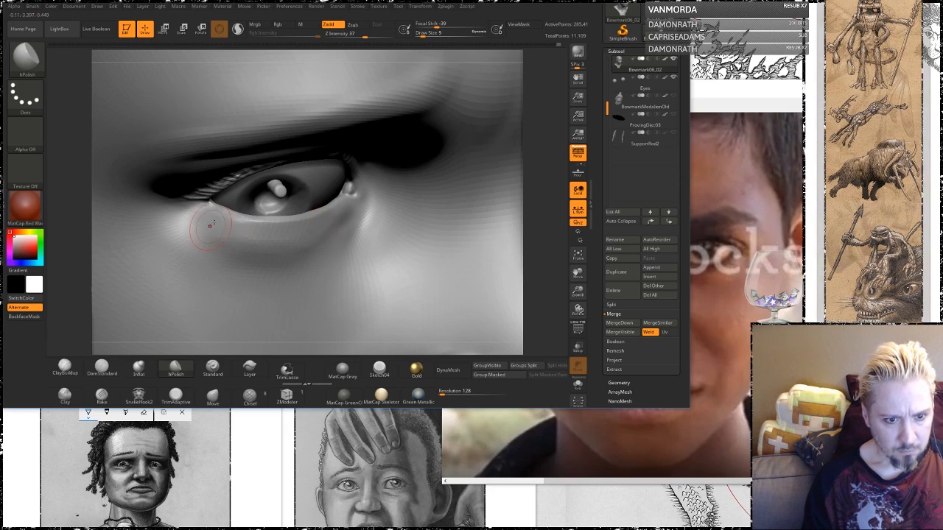
key("shift")
mouse_move(535, 143)
left_mouse_down()
mouse_move(531, 171)
mouse_move(530, 162)
left_mouse_up()
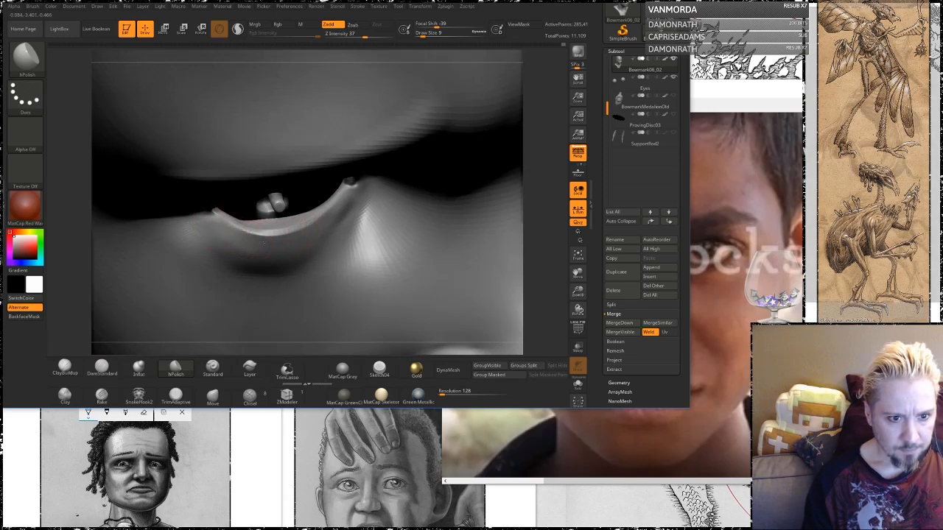
mouse_move(540, 173)
left_mouse_down()
mouse_move(429, 195)
mouse_move(291, 246)
left_mouse_up()
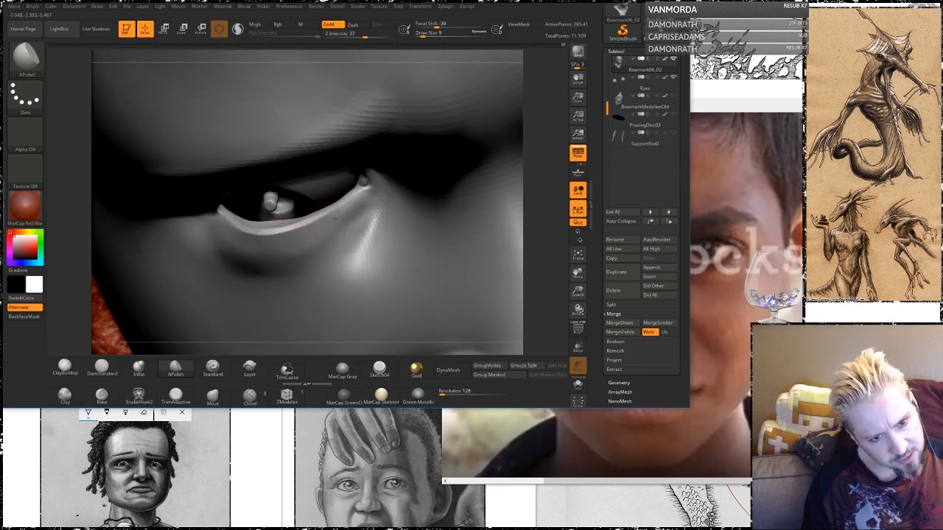
key("shift")
- Flatten the rim of the child's right lower eyelid with hPolish at draw size 4
left_click_drag(553, 191, 464, 150, "alt")
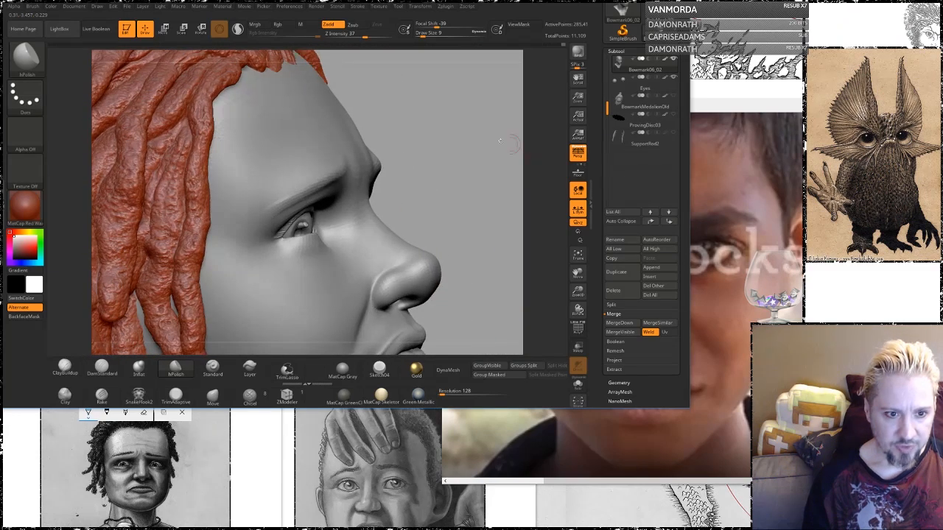
mouse_move(489, 186)
left_mouse_down()
mouse_move(494, 193)
mouse_move(516, 121)
mouse_move(483, 122)
mouse_move(477, 107)
left_mouse_up()
key("space")
left_click_drag(298, 217, 288, 214)
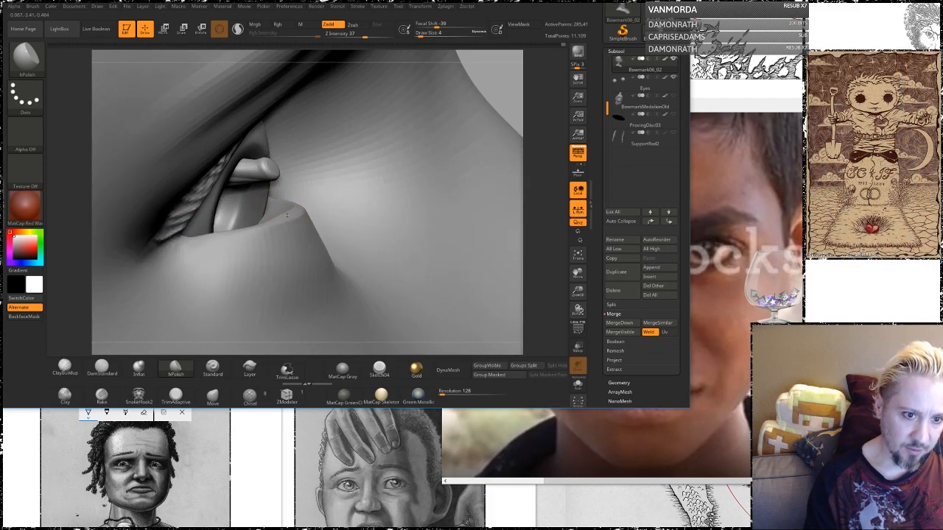
mouse_move(537, 125)
left_mouse_down()
mouse_move(518, 118)
mouse_move(532, 109)
left_mouse_up()
left_click_drag(290, 218, 301, 220)
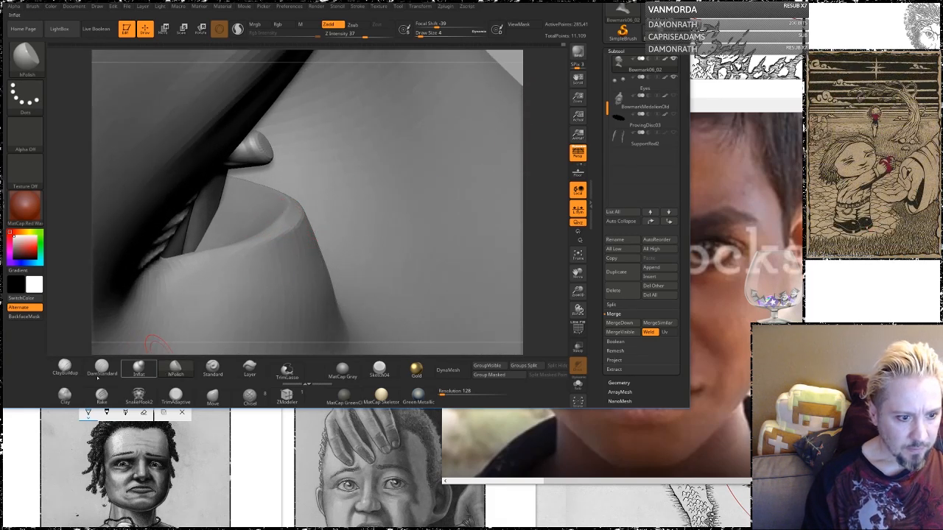
- Reshape the child's right lower eyelid near the inner corner with Move at draw size 4
left_click(212, 396)
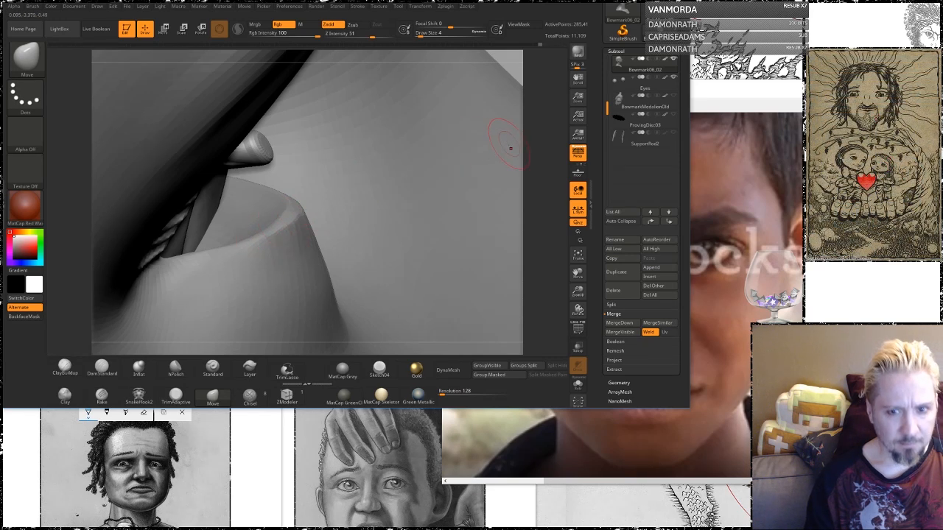
left_click_drag(538, 137, 413, 180)
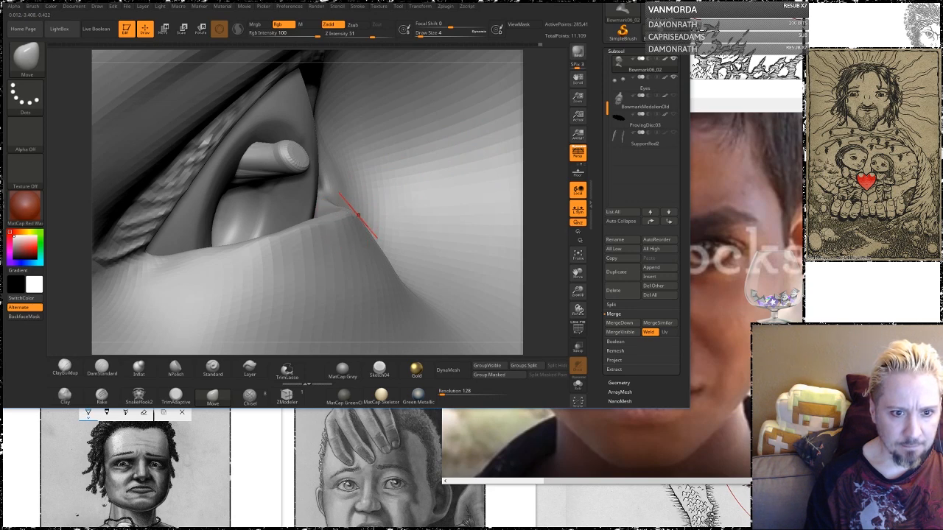
left_click_drag(540, 139, 508, 164)
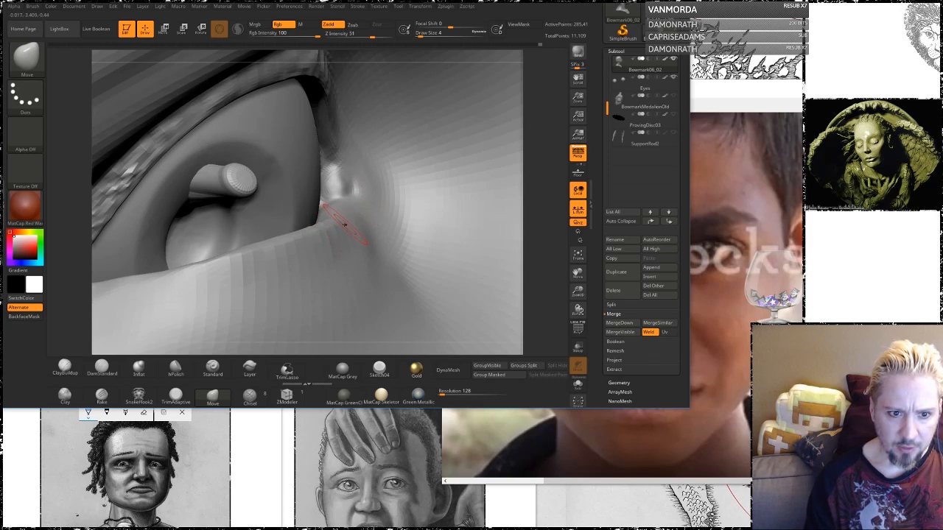
left_click_drag(544, 126, 435, 145)
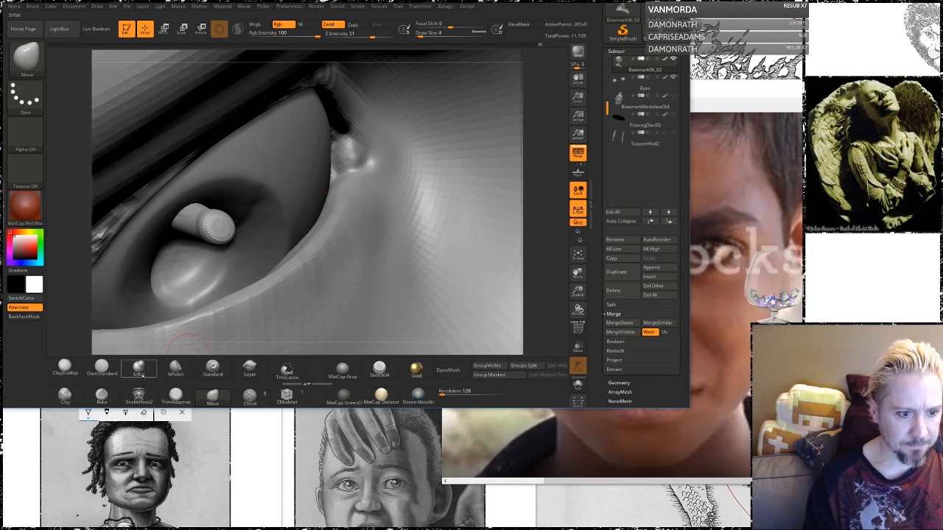
- Polish the edge of the child's right lower eyelid with hPolish and refine it with DamStandard at draw size 4
left_click(176, 368)
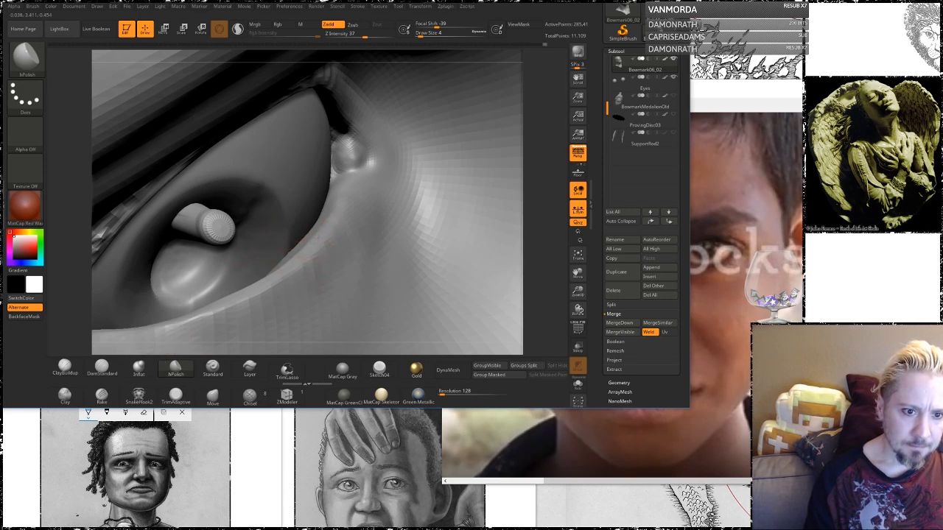
left_click(101, 368)
mouse_move(542, 118)
left_mouse_down()
mouse_move(382, 112)
mouse_move(442, 221)
mouse_move(317, 332)
mouse_move(189, 312)
left_mouse_up()
left_click_drag(430, 28, 445, 27)
left_click_drag(193, 305, 360, 240)
mouse_move(359, 240)
right_mouse_down()
mouse_move(310, 271)
mouse_move(412, 295)
mouse_move(536, 207)
right_mouse_up()
mouse_move(536, 207)
left_mouse_down()
mouse_move(536, 193)
mouse_move(553, 254)
mouse_move(562, 212)
mouse_move(539, 204)
left_mouse_up()
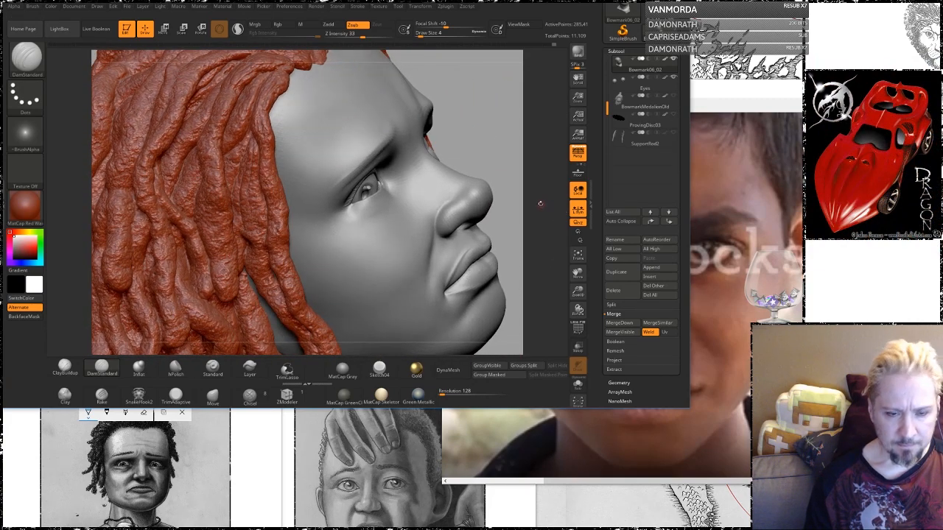
- Build up the area under the child's right eye with ClayBuildup at draw size 12 and smooth the strokes
left_click_drag(491, 147, 478, 221, "alt")
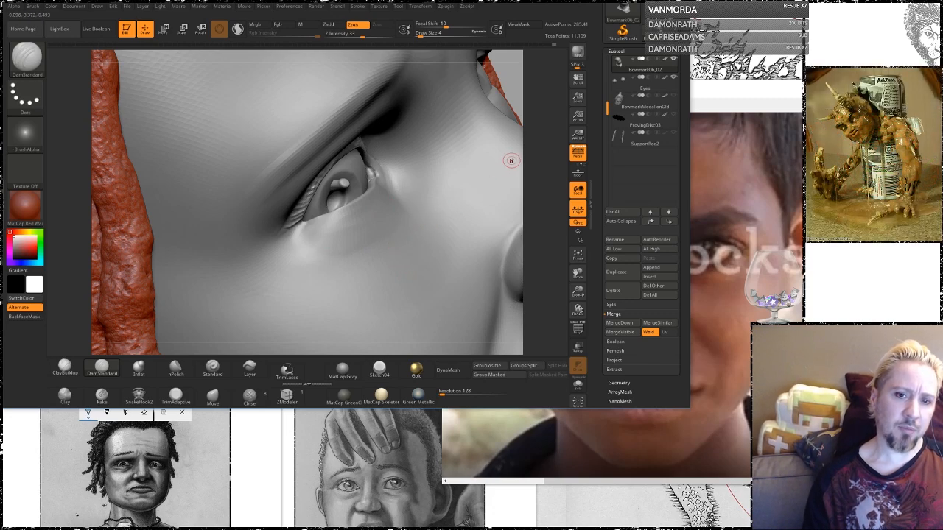
left_click_drag(530, 145, 513, 157)
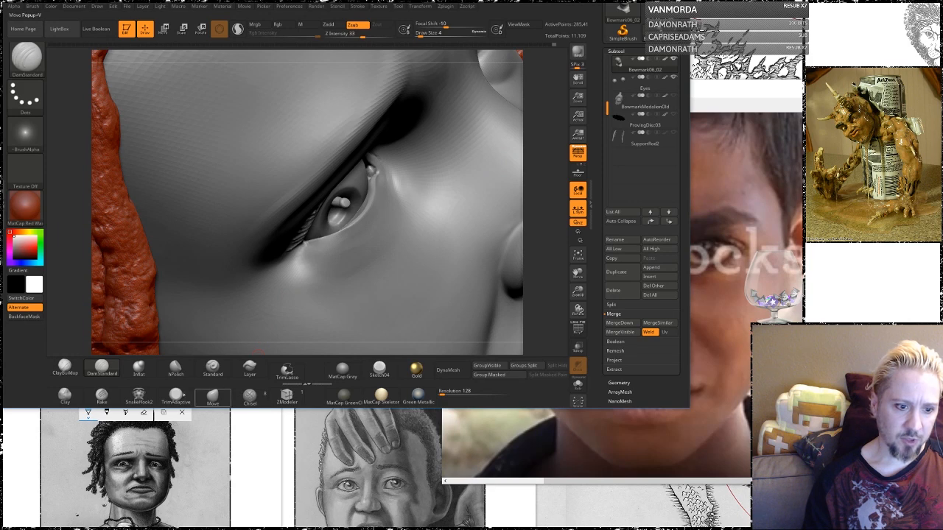
left_click(65, 368)
key("space")
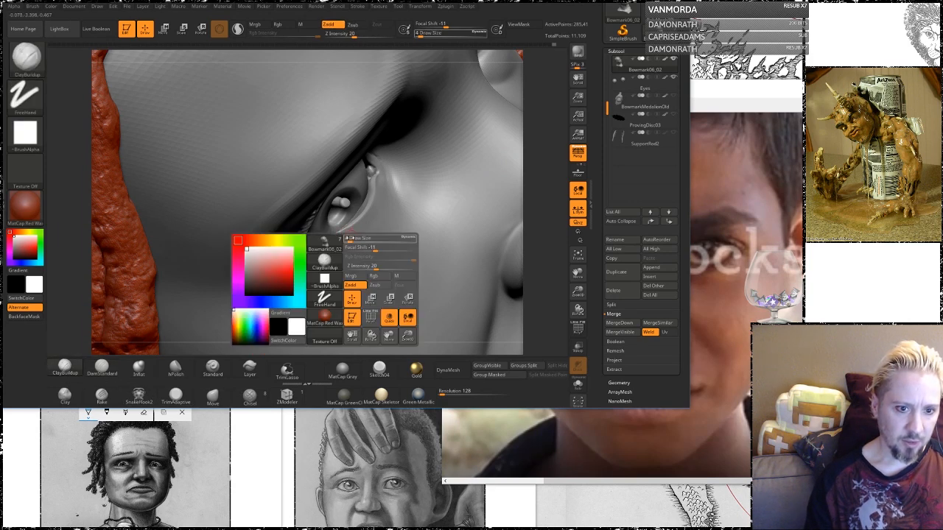
mouse_move(349, 238)
left_mouse_down()
mouse_move(335, 241)
mouse_move(360, 253)
left_mouse_up()
mouse_move(533, 186)
left_mouse_down()
mouse_move(576, 170)
mouse_move(513, 171)
mouse_move(543, 184)
mouse_move(549, 163)
mouse_move(539, 188)
left_mouse_up()
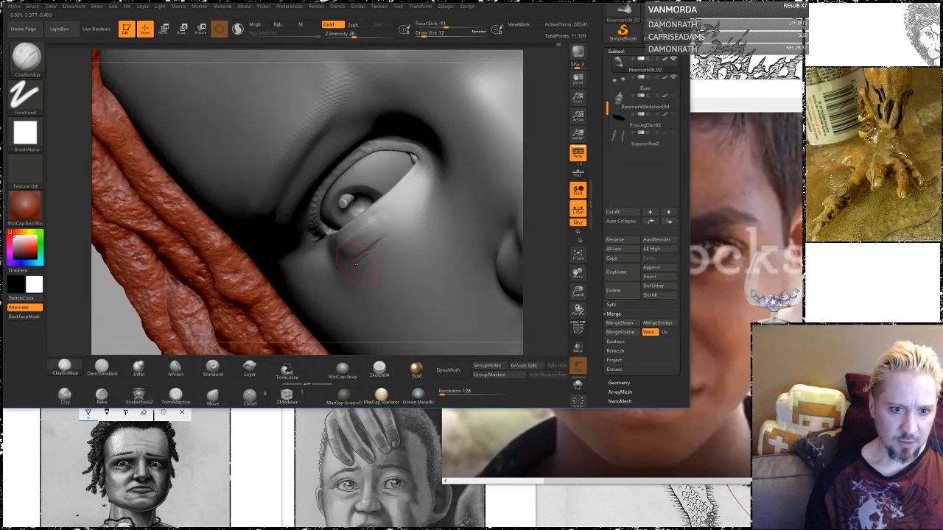
left_click_drag(357, 263, 369, 243, "shift")
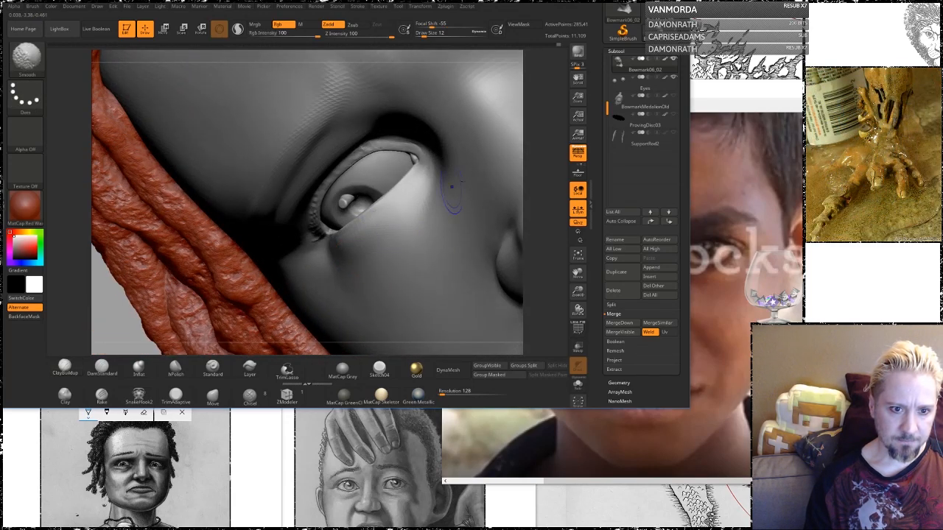
- Refine the fullness of the child's right lower eyelid with ClayBuildup at draw size 12, judging it from several angles
left_click_drag(535, 174, 552, 140)
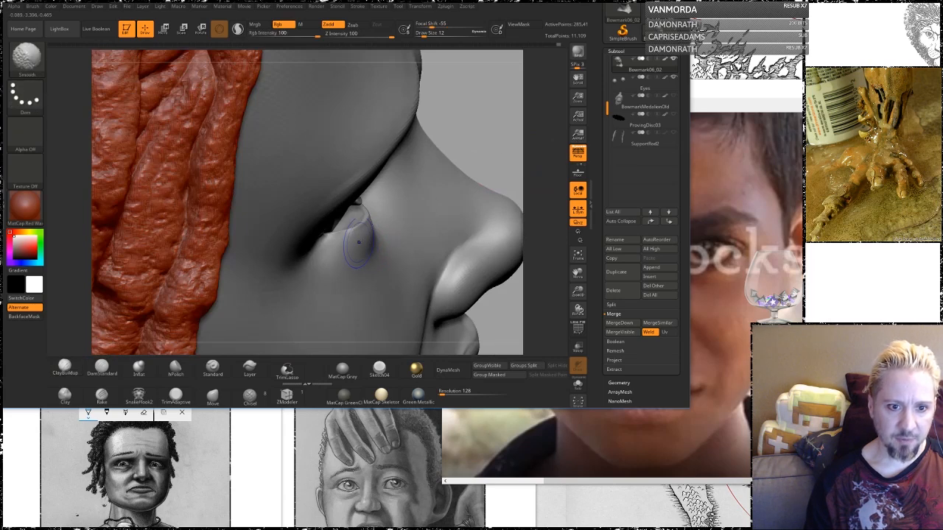
mouse_move(470, 147)
left_mouse_down()
mouse_move(460, 166)
mouse_move(499, 103)
left_mouse_up()
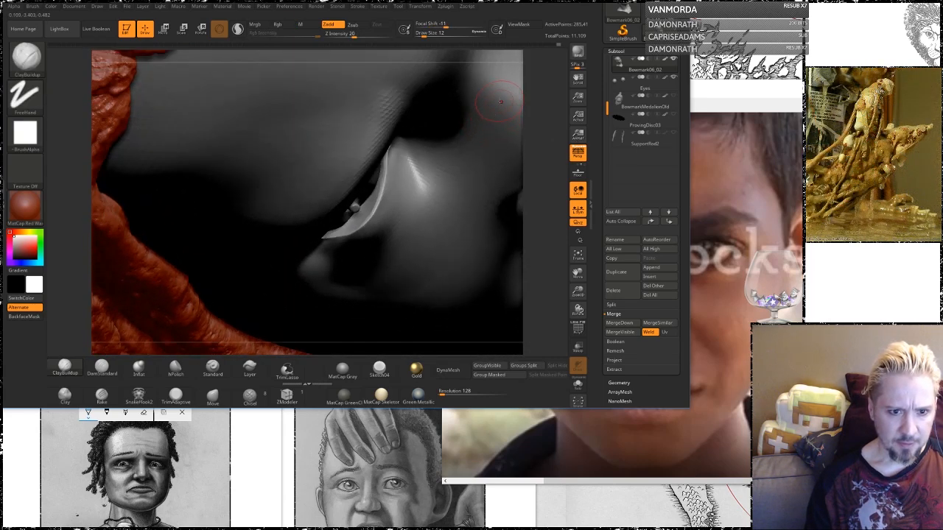
mouse_move(545, 211)
left_mouse_down("alt")
mouse_move(526, 138)
mouse_move(499, 183)
mouse_move(515, 238)
mouse_move(567, 301)
mouse_move(504, 283)
mouse_move(479, 254)
left_mouse_up("alt")
left_click_drag(353, 232, 344, 252)
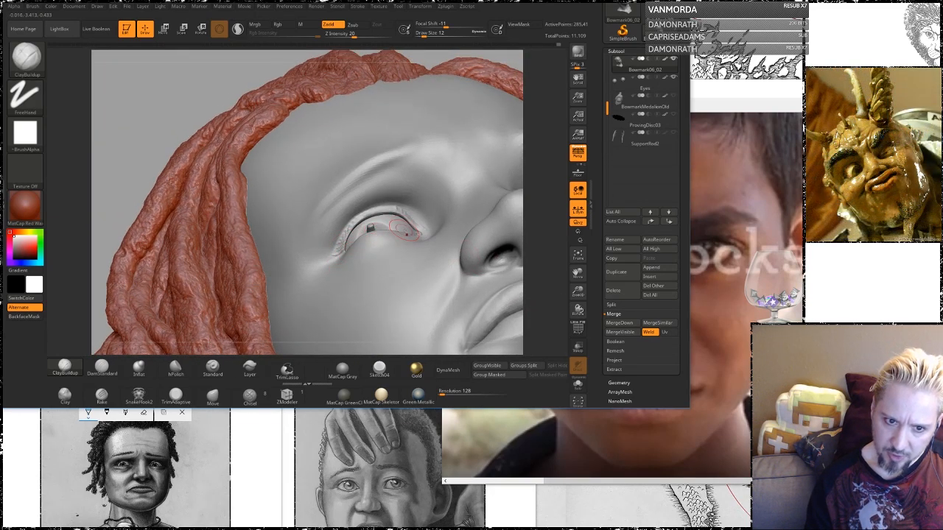
left_click_drag(556, 191, 532, 234)
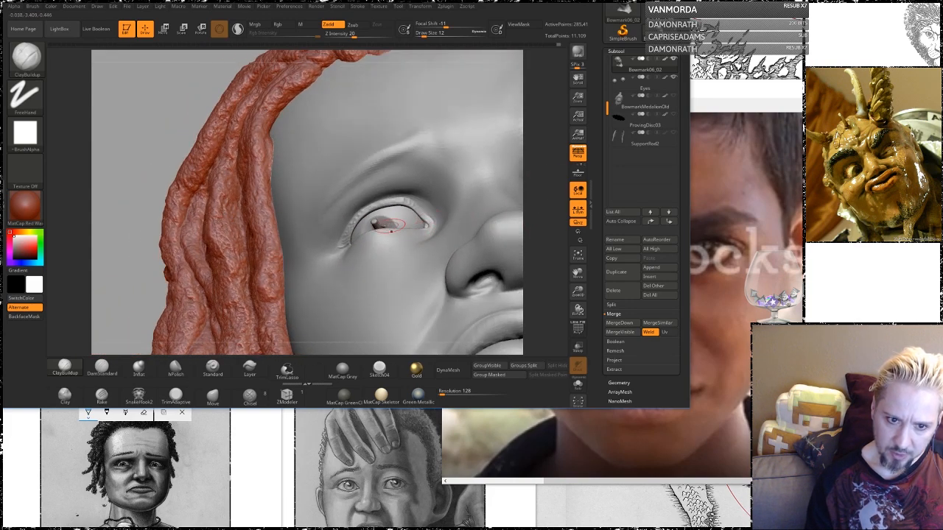
mouse_move(557, 174)
left_mouse_down()
mouse_move(545, 204)
mouse_move(551, 194)
mouse_move(540, 193)
mouse_move(532, 164)
left_mouse_up()
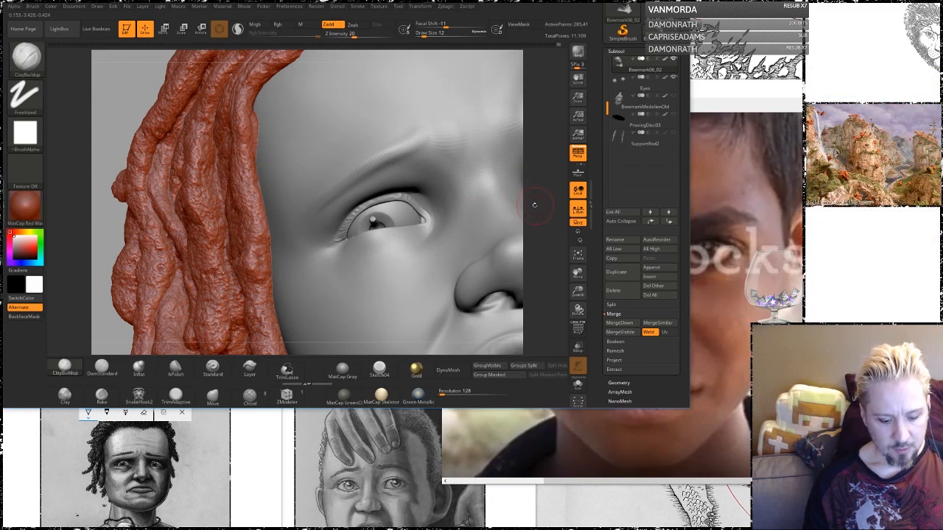
- Raise the head to subdivision level 6 and refine the hairs of both eyebrows with DamStandard at draw size 2
key("ctrl+d")
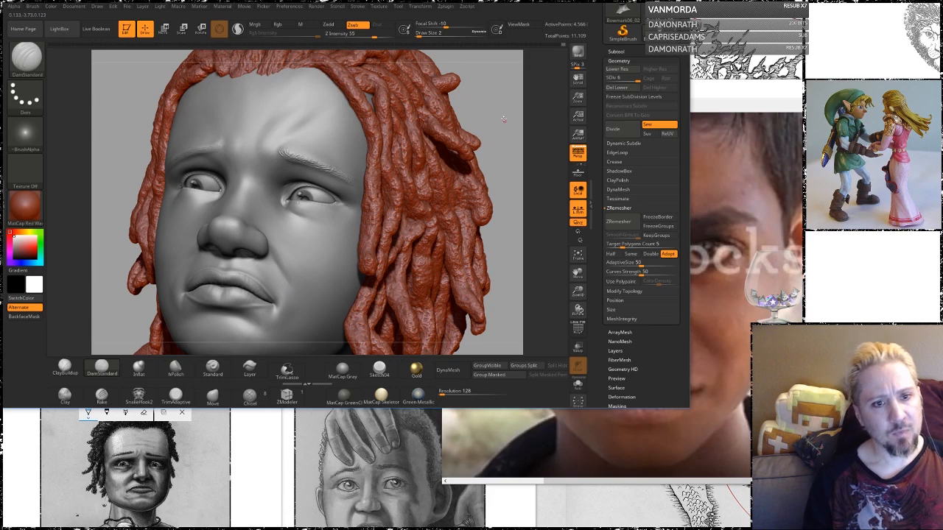
left_click_drag(506, 115, 485, 287)
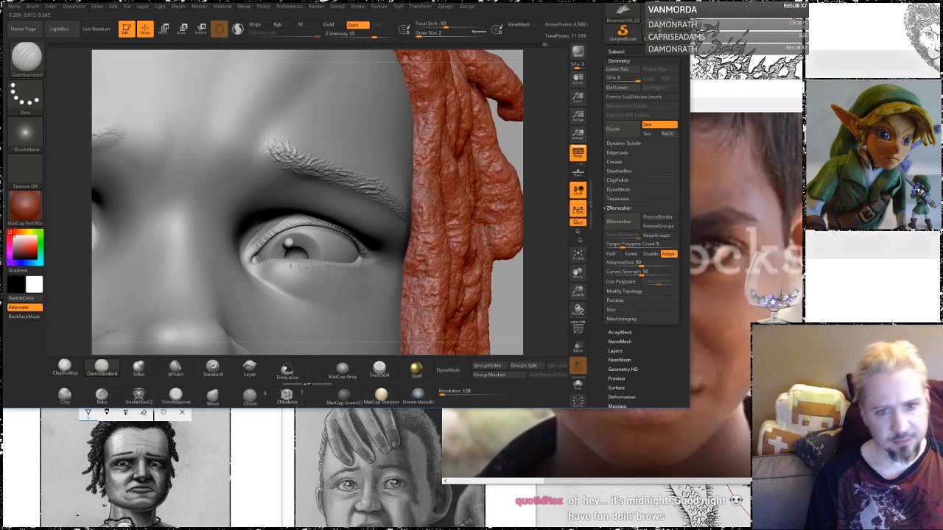
mouse_move(523, 140)
left_mouse_down()
mouse_move(542, 155)
mouse_move(519, 146)
left_mouse_up()
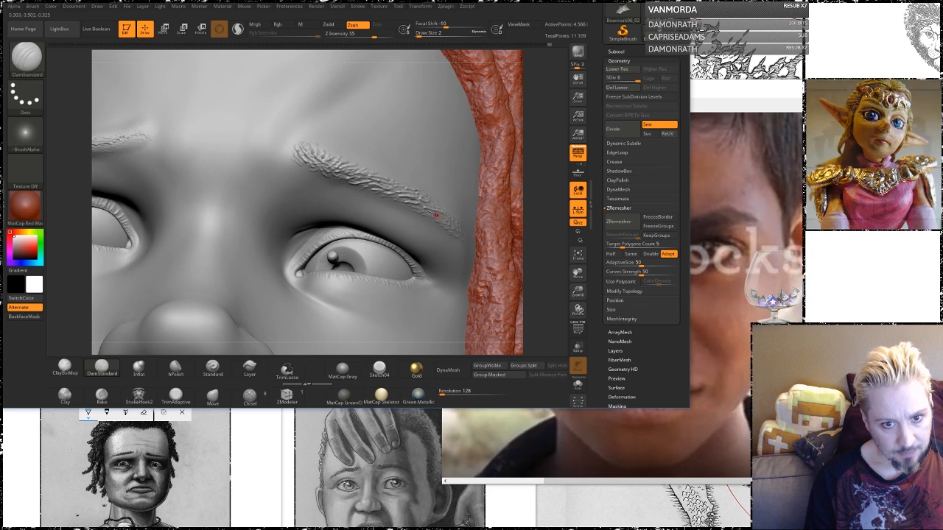
mouse_move(542, 188)
left_mouse_down()
mouse_move(422, 73)
mouse_move(479, 121)
mouse_move(486, 202)
left_mouse_up()
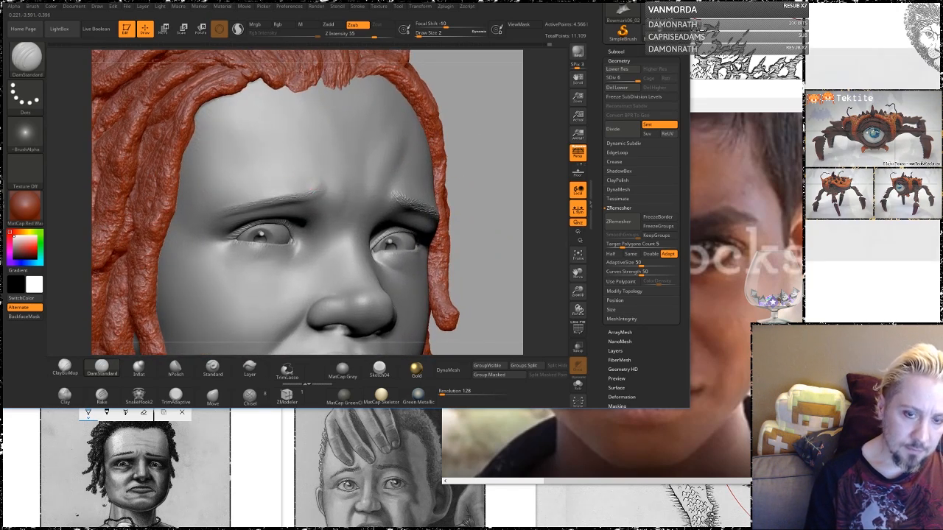
mouse_move(478, 153)
left_mouse_down()
mouse_move(496, 140)
mouse_move(451, 144)
left_mouse_up()
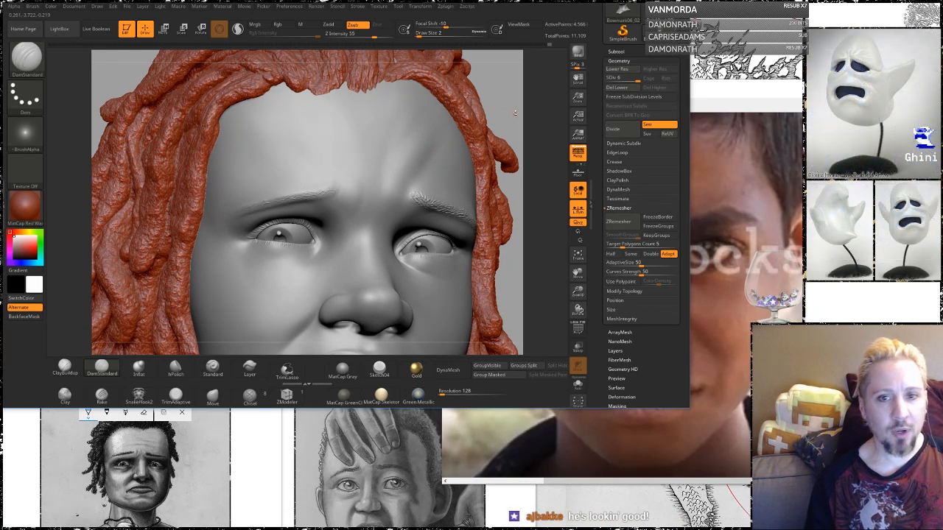
mouse_move(505, 96)
left_mouse_down("alt")
mouse_move(368, 133)
mouse_move(133, 165)
mouse_move(87, 159)
mouse_move(192, 190)
left_mouse_up("alt")
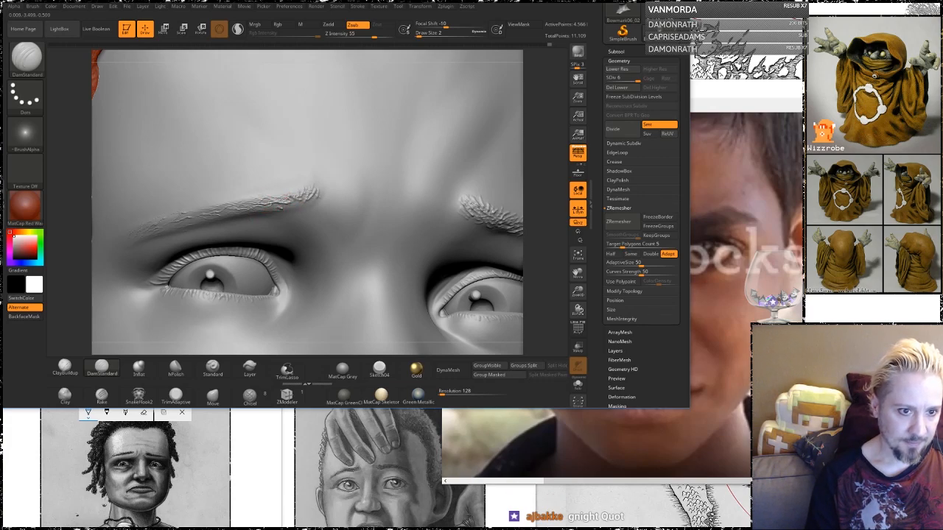
right_click_drag(292, 177, 334, 193)
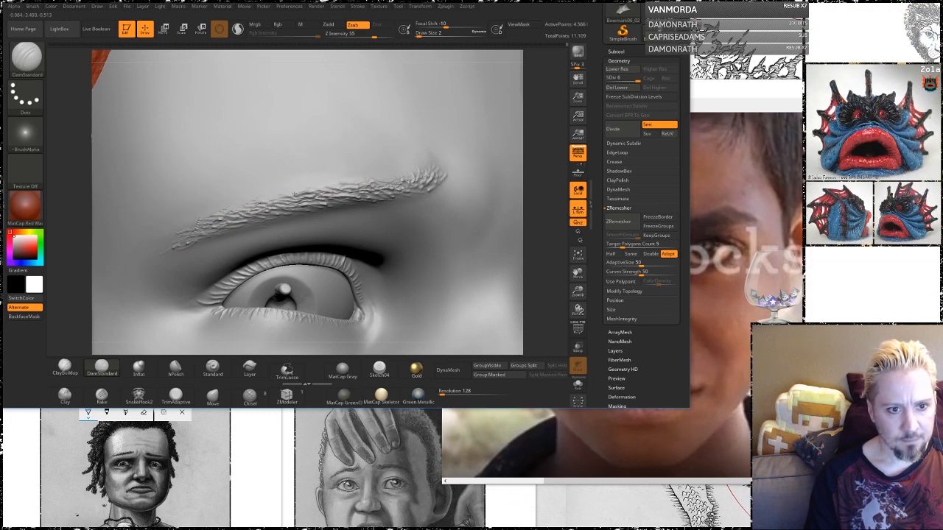
- Frame the whole bust in a three-quarter view showing the neck and render it with BPR shadows
key("f")
left_click_drag(467, 153, 472, 109)
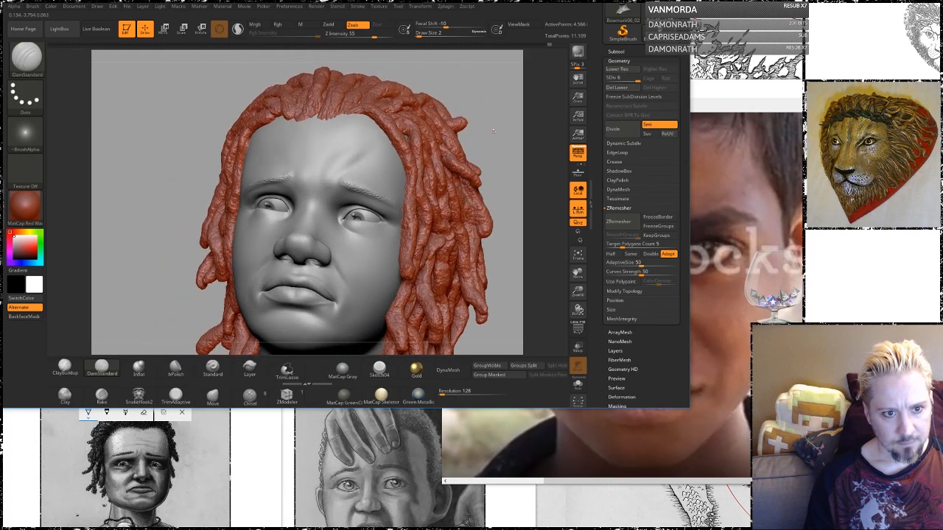
left_click_drag(506, 170, 486, 146)
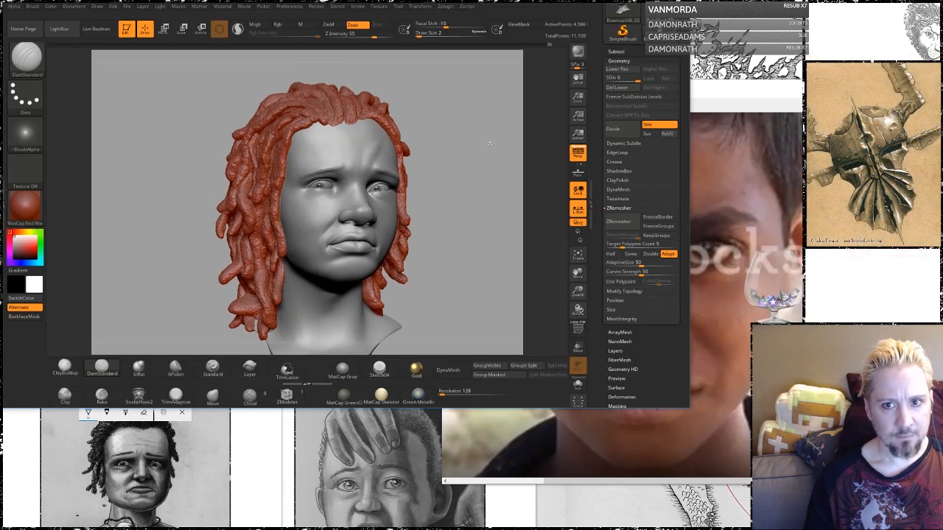
left_click(578, 51)
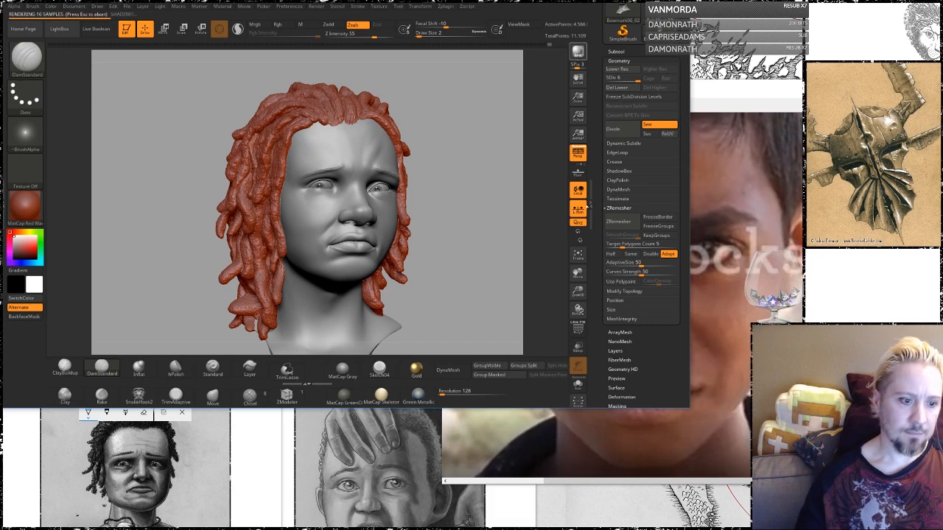
- Bring the BowmarkDisturbedSmall.jpg reference forward, close its drawing tools and enlarge it beside the rendered bust for comparison
left_click(245, 475)
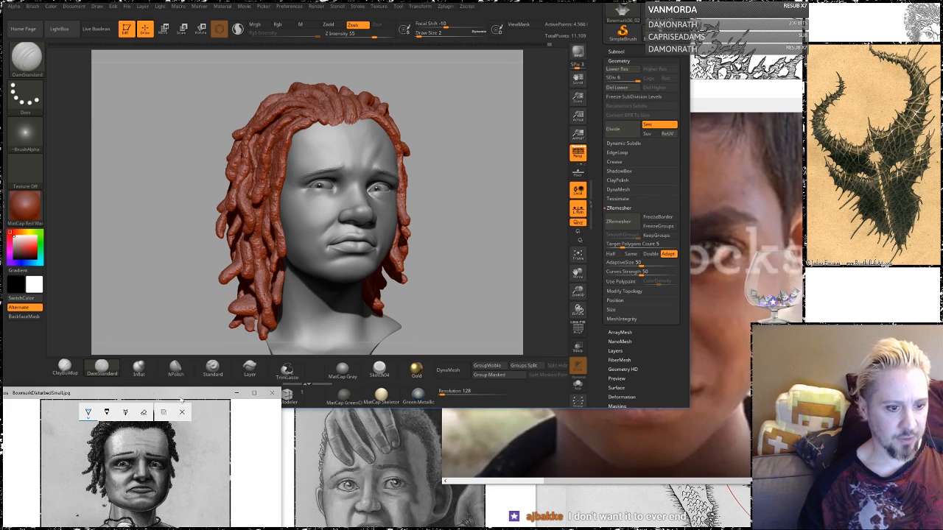
left_click_drag(181, 396, 175, 101)
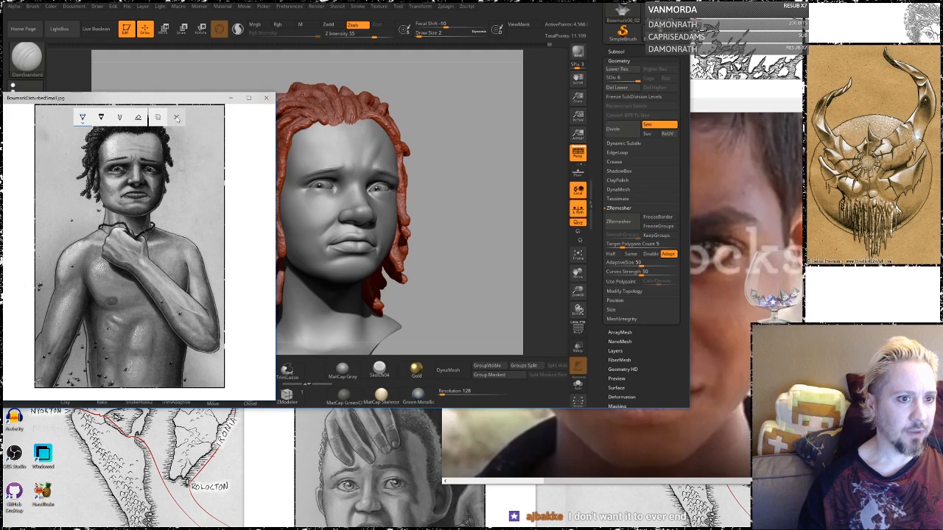
left_click(176, 118)
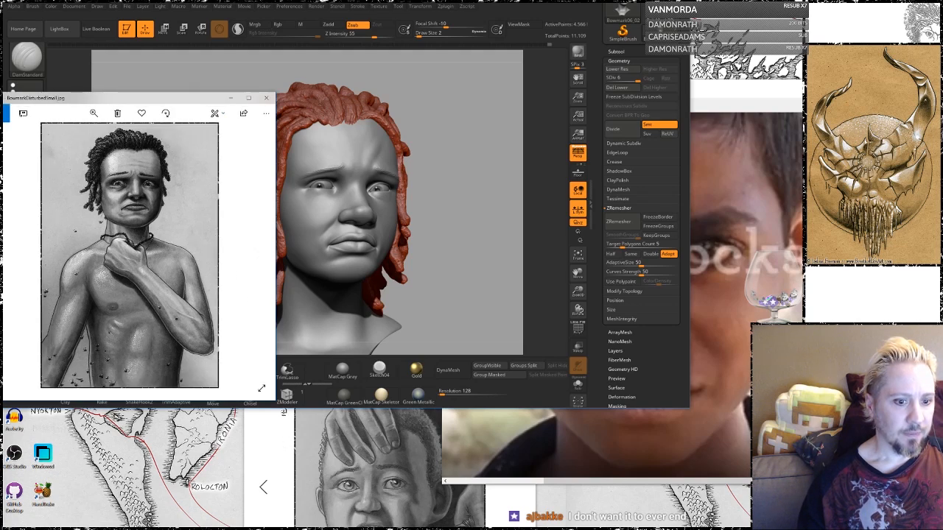
left_click_drag(274, 400, 307, 515)
left_click_drag(167, 1, 555, 59)
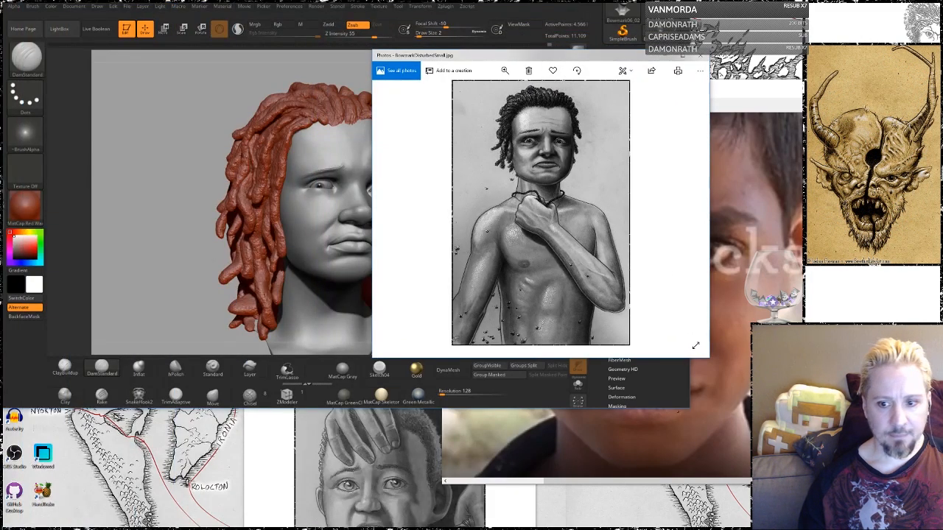
left_click_drag(711, 360, 725, 510)
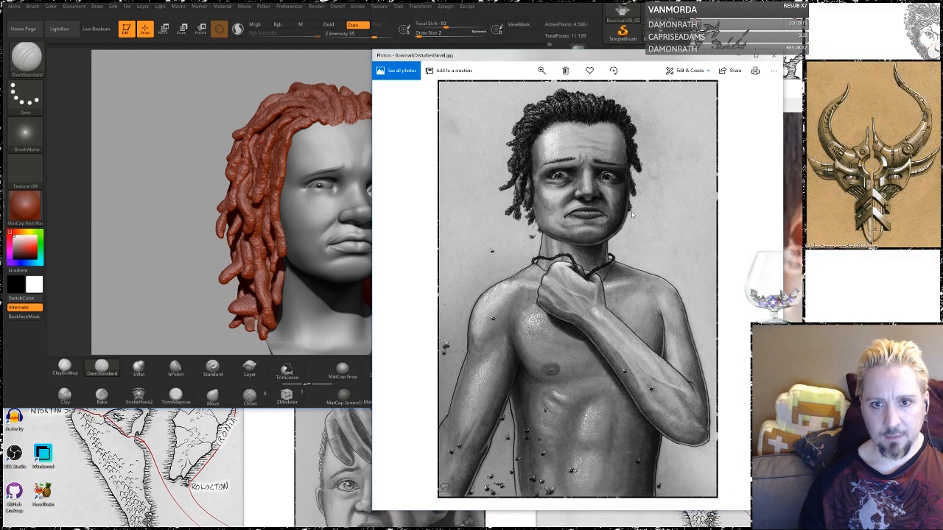
left_click_drag(506, 50, 506, 0)
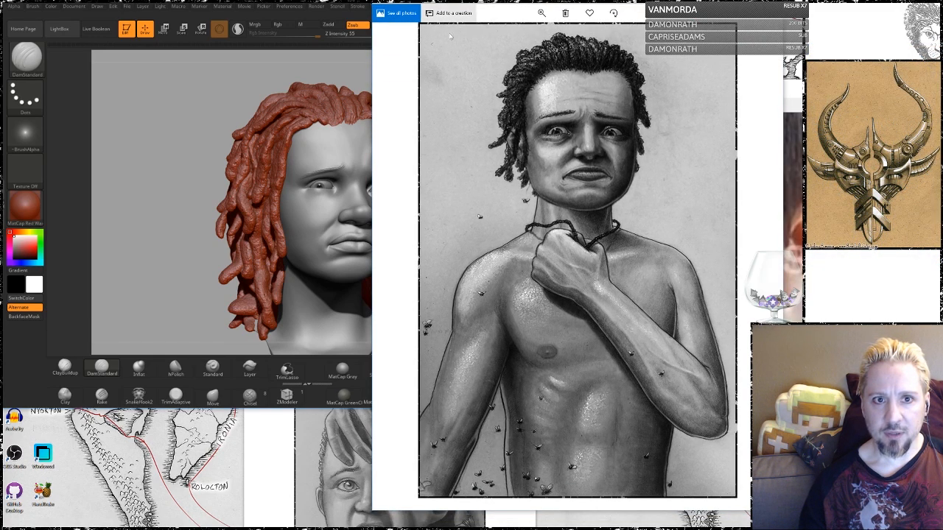
left_click_drag(372, 79, 433, 80)
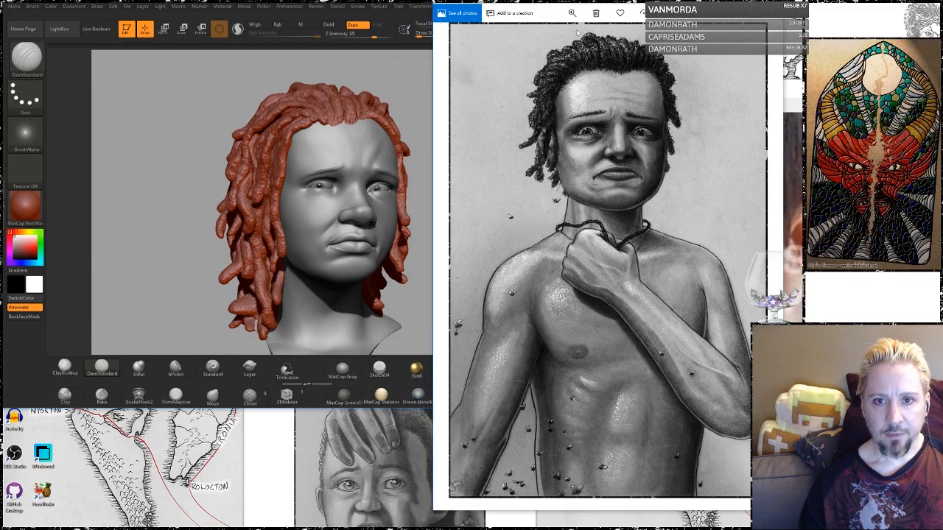
- Move the reference drawing back below the sculpting canvas and return to ZBrush
left_click_drag(601, 4, 580, 69)
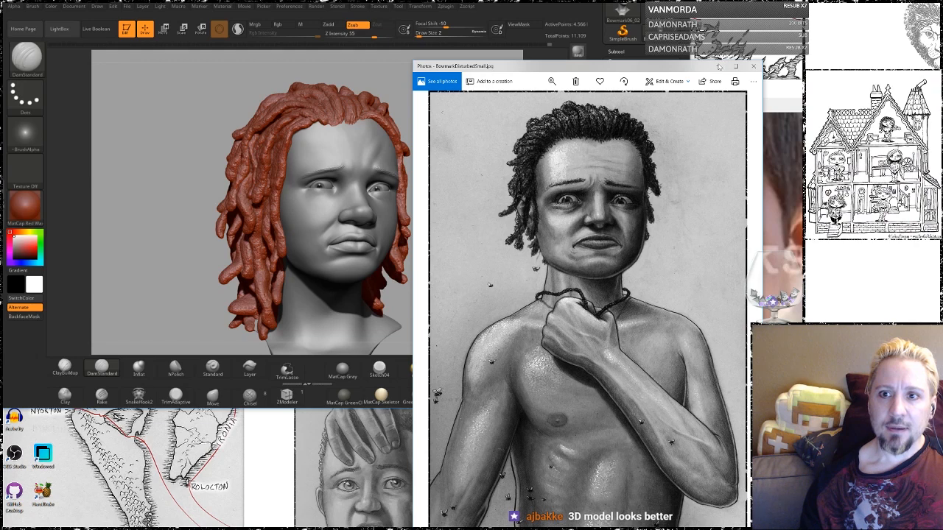
left_click_drag(697, 71, 269, 359)
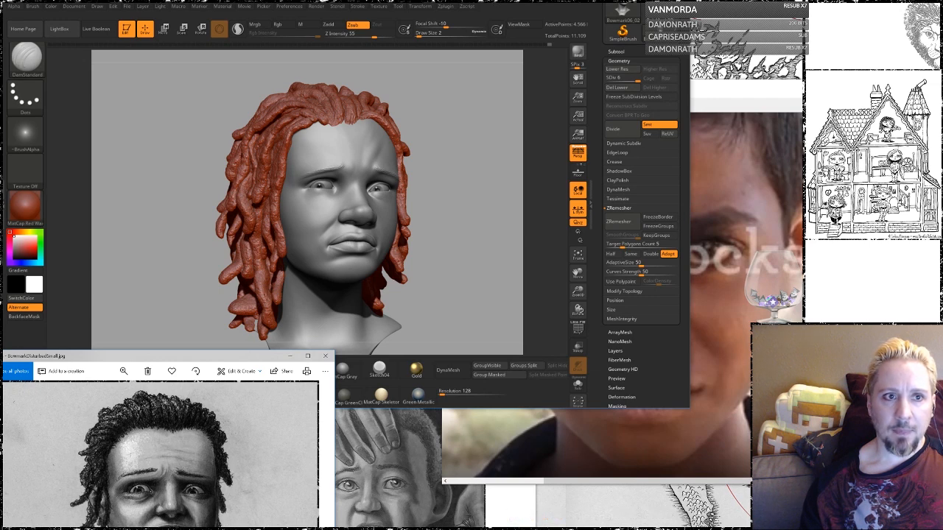
left_click(543, 57)
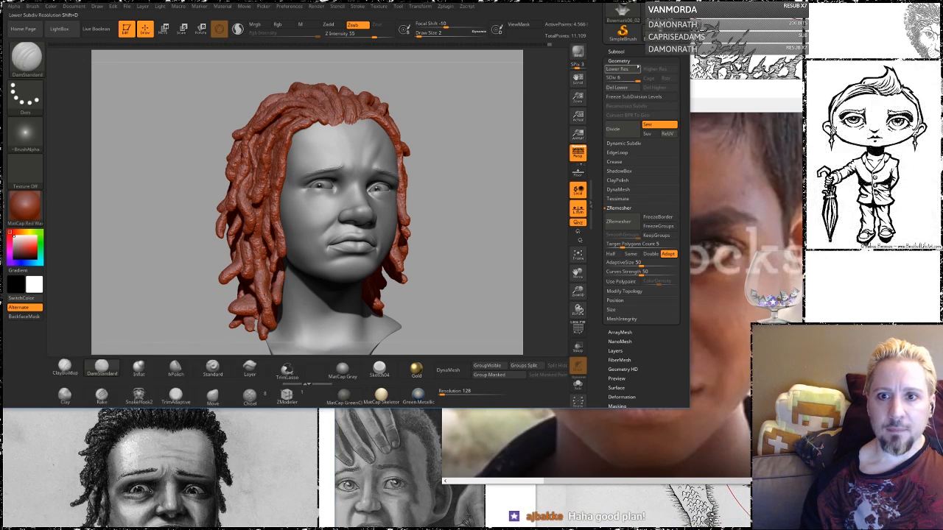
- Save the tool as BowmarkSculptureBustYoungWorried in the ScarredKing1 folder
left_click_drag(685, 65, 684, 118)
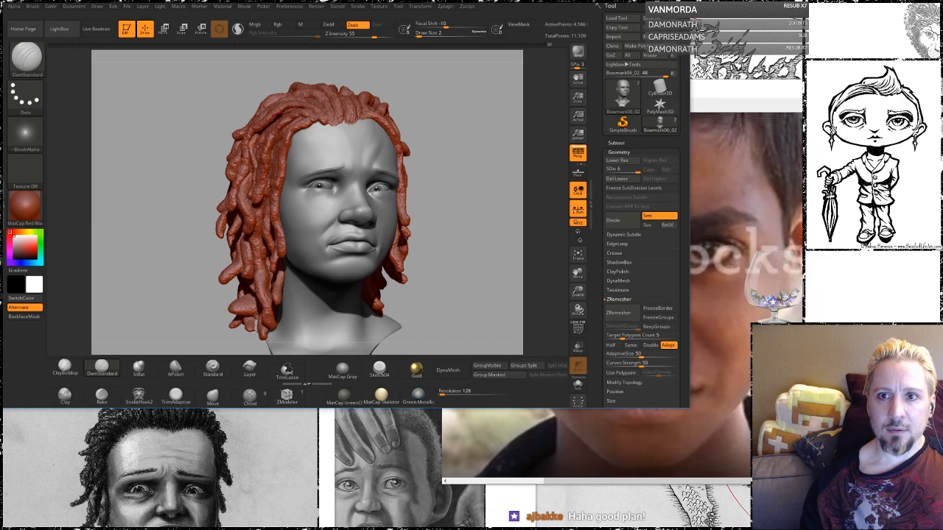
left_click(646, 18)
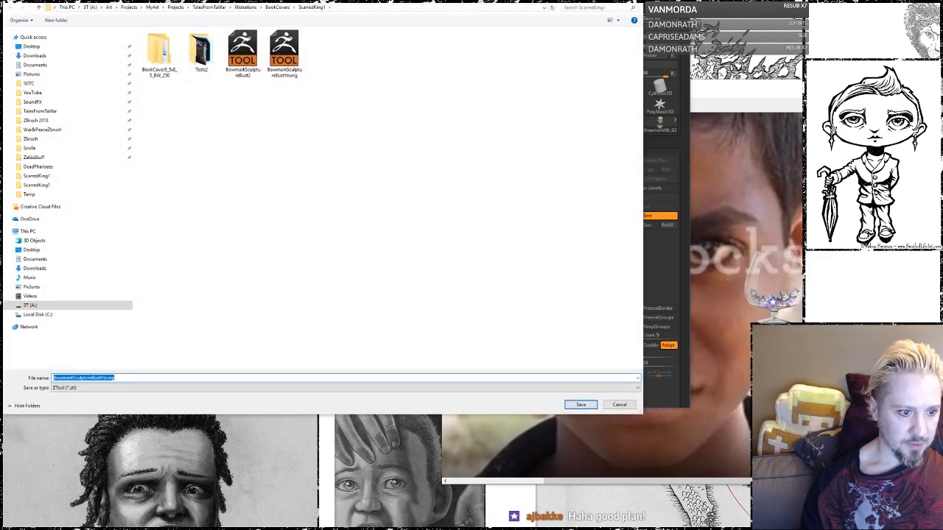
left_click(173, 379)
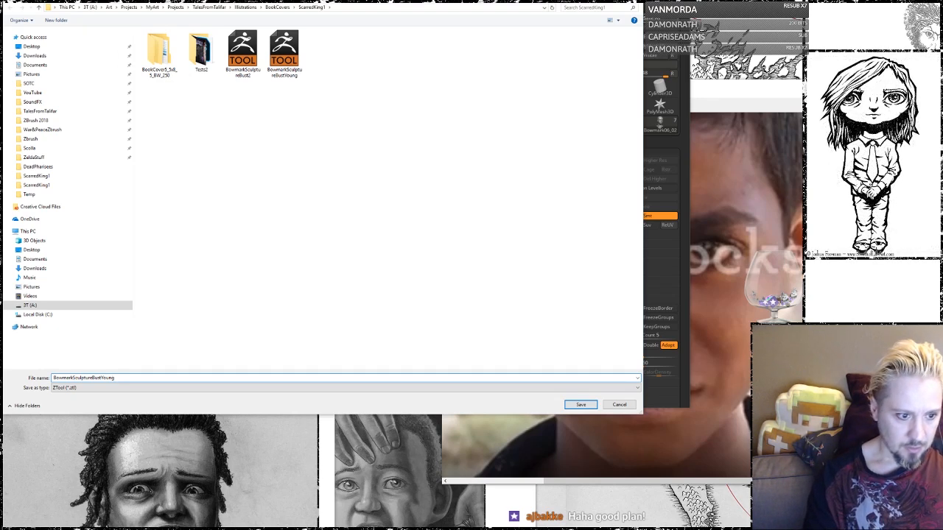
type("Worried")
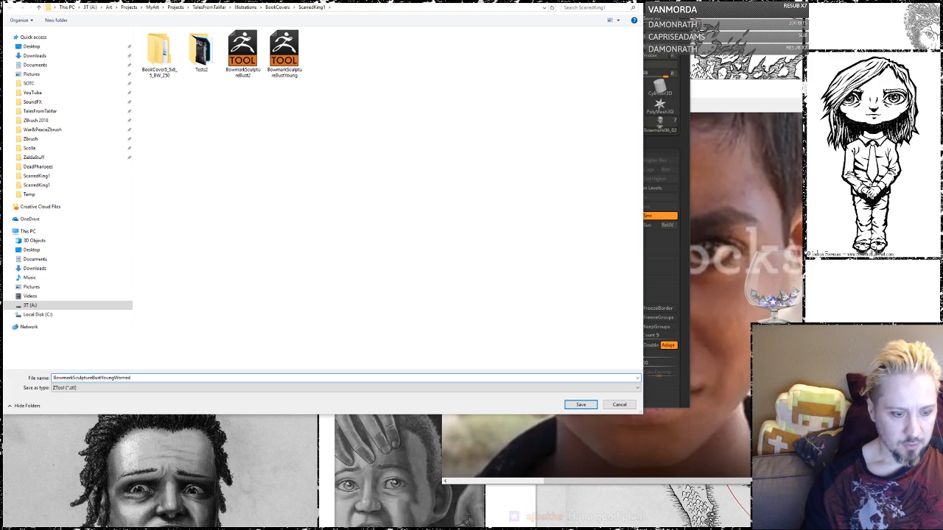
left_click(581, 405)
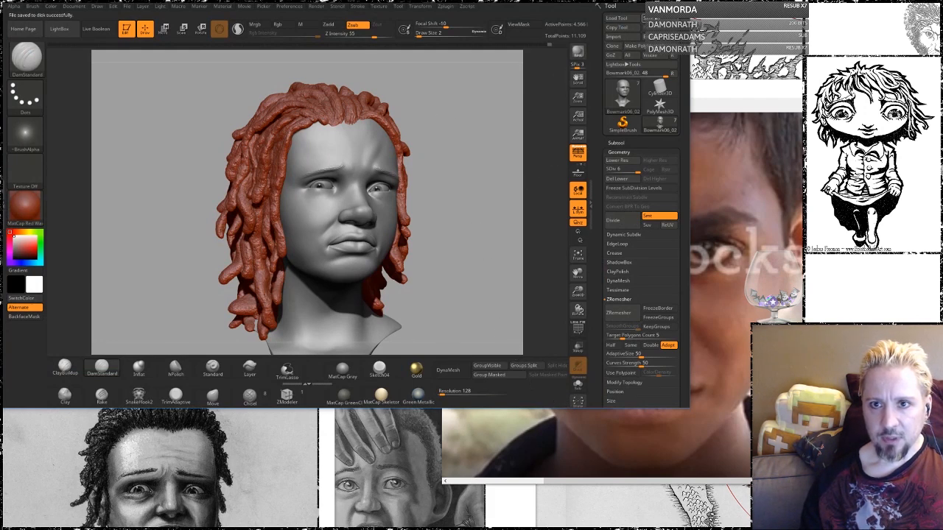
- Save another copy of the tool as BowmarkSculptureBustYoungHappy in the same folder
left_click(654, 19)
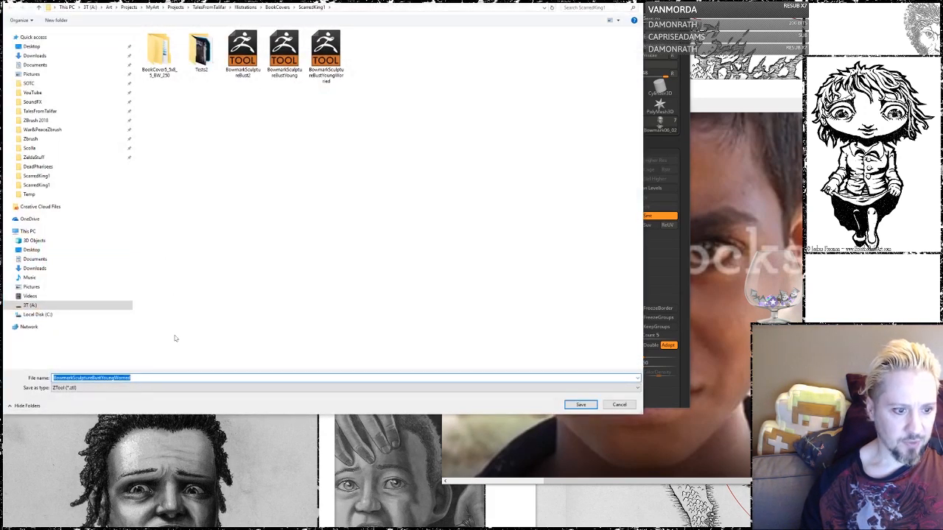
left_click(144, 377)
left_click_drag(134, 377, 118, 378)
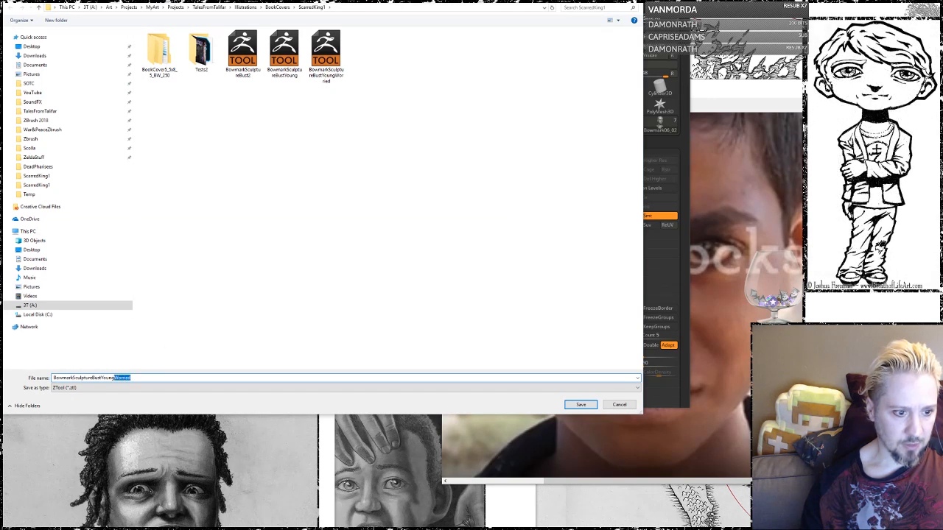
type("Happy")
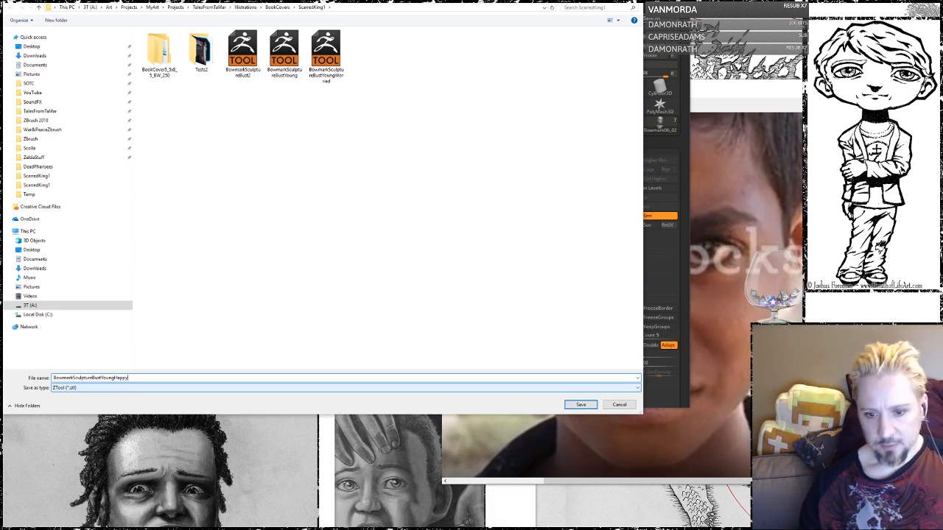
left_click(582, 405)
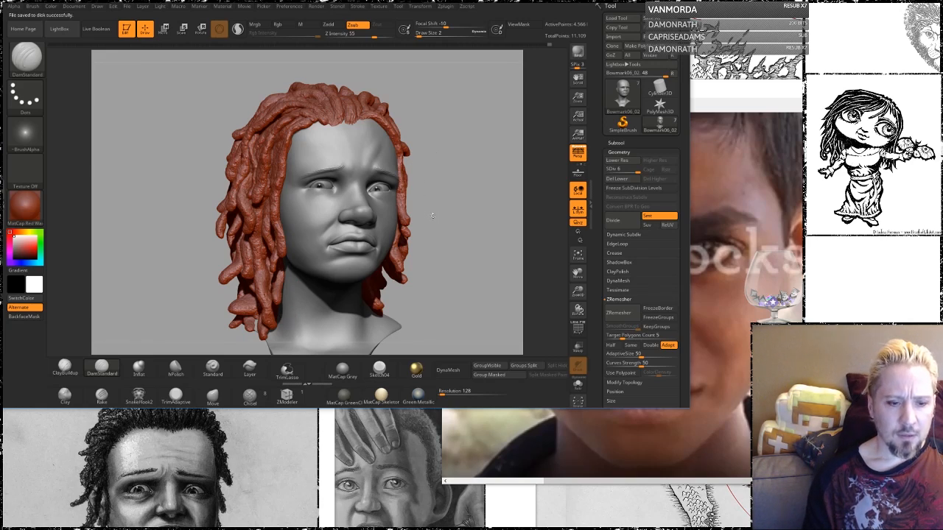
- Bring the reference drawing viewer forward and browse the Bowmark drawings to the double portrait of two smiling figures
left_click(253, 450)
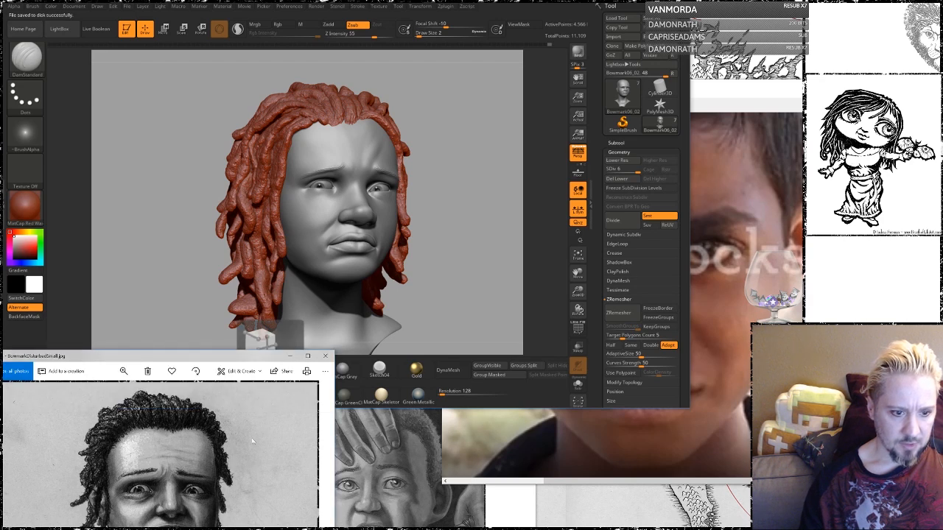
left_click_drag(232, 355, 399, 69)
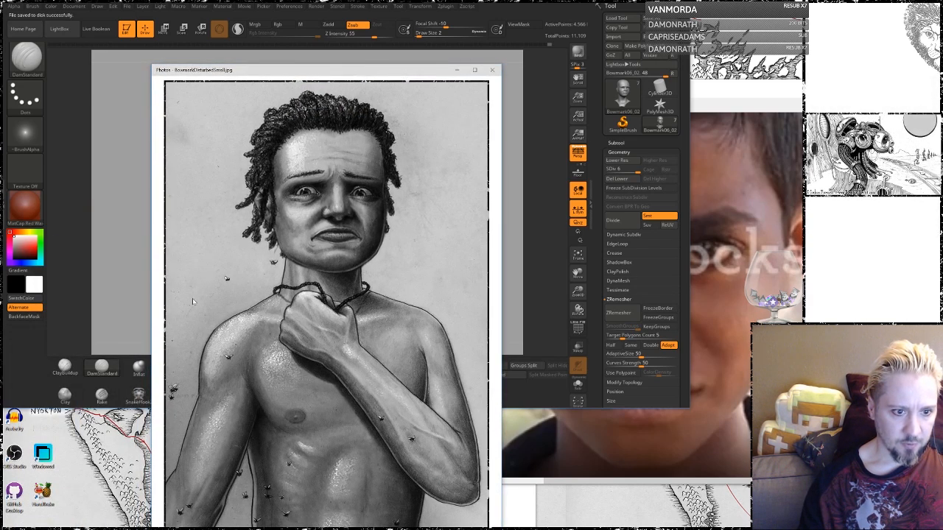
left_click(170, 322)
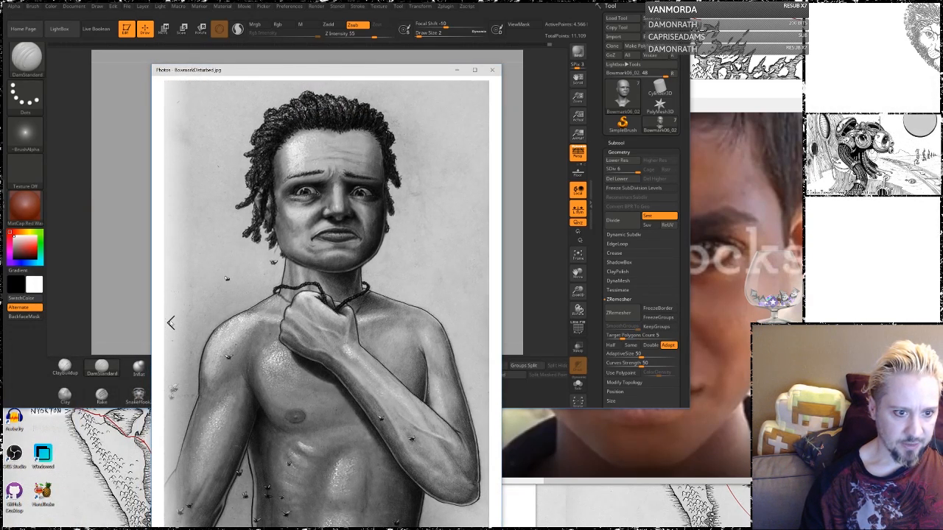
left_click(481, 324)
left_click(481, 324)
left_click(481, 324)
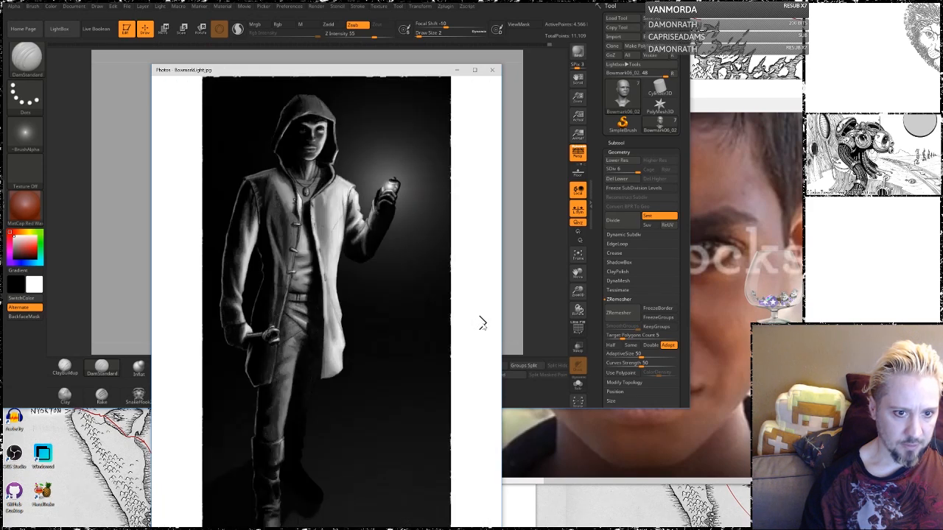
left_click(481, 324)
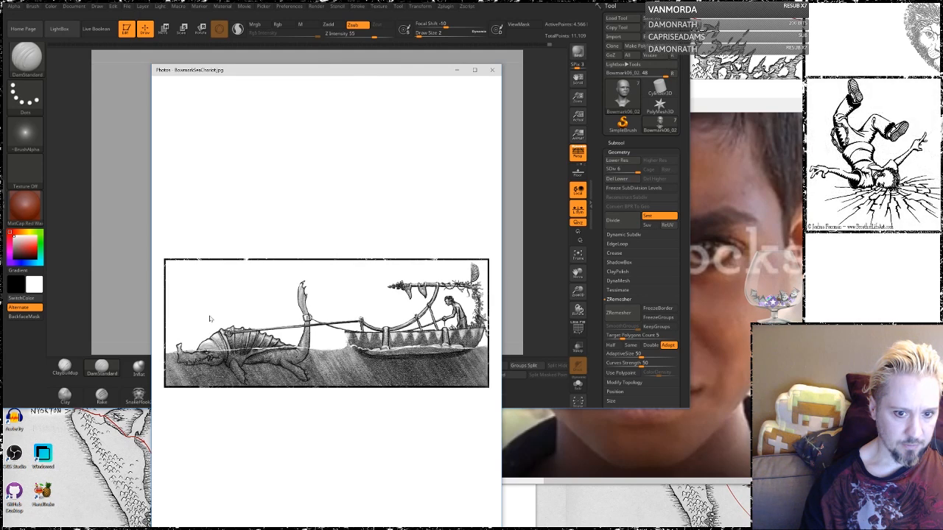
left_click(171, 324)
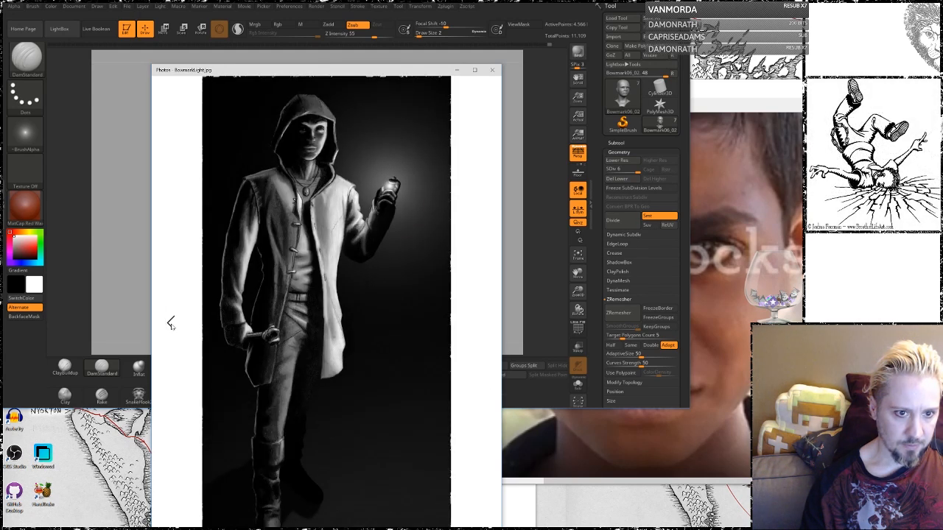
left_click(170, 324)
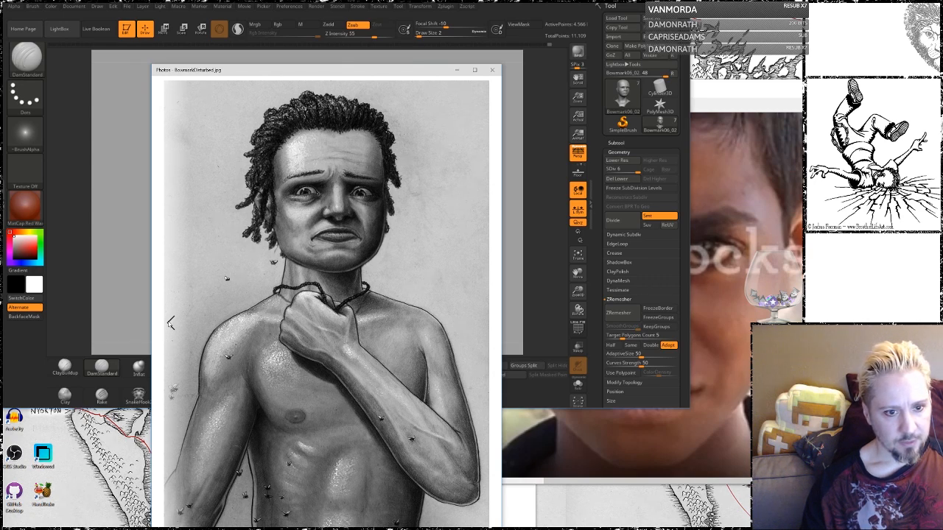
left_click(170, 324)
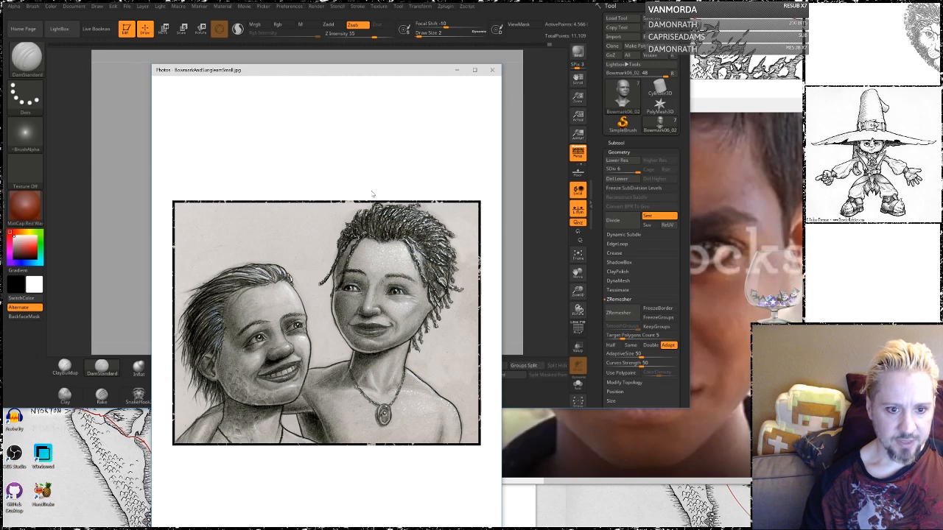
- Place the smiling double portrait below the sculpting canvas with both faces showing and return to ZBrush
left_click_drag(329, 70, 724, 95)
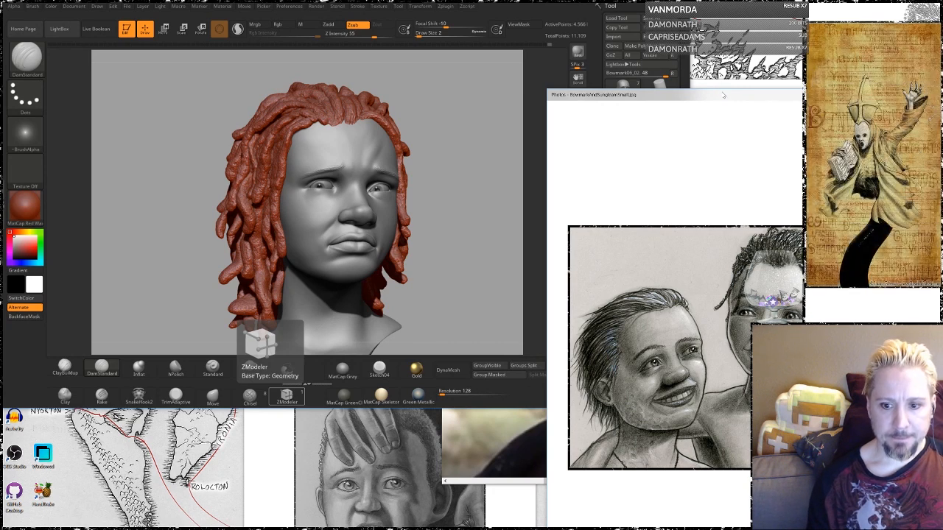
left_click_drag(757, 88, 240, 306)
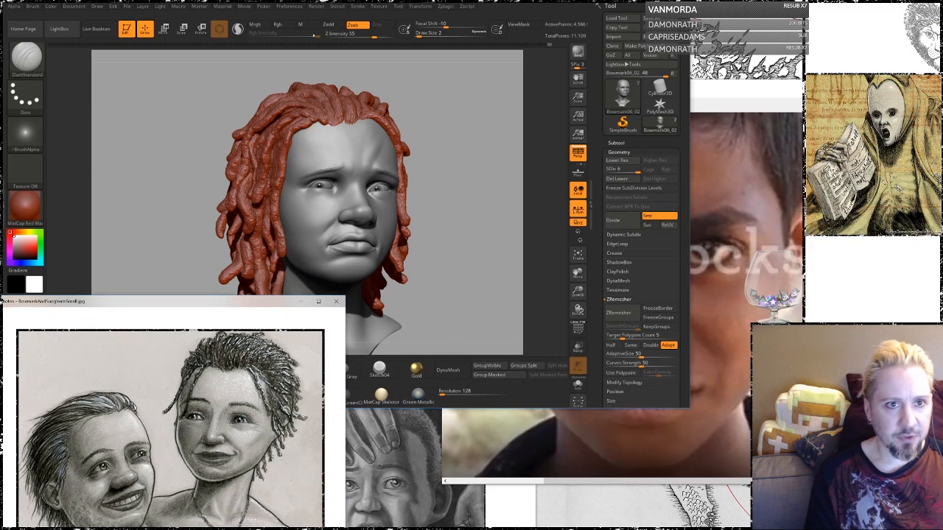
left_click(446, 148)
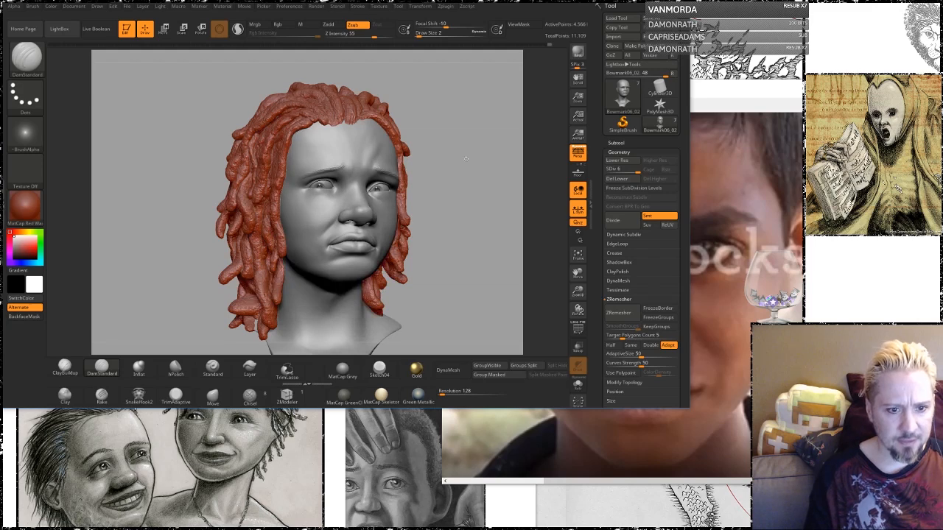
- Frame the bust's face from the front and lower the head to subdivision level 1
mouse_move(478, 165)
left_mouse_down()
mouse_move(489, 165)
mouse_move(475, 165)
left_mouse_up()
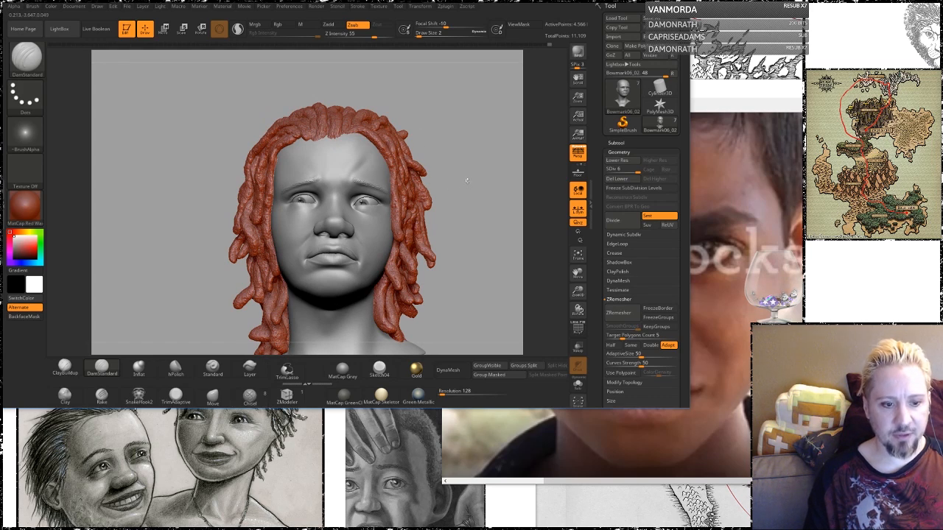
left_click_drag(484, 203, 499, 254)
mouse_move(546, 89)
left_mouse_down()
mouse_move(556, 86)
mouse_move(502, 90)
mouse_move(491, 108)
mouse_move(498, 128)
left_mouse_up()
left_click_drag(491, 198, 475, 147, "alt")
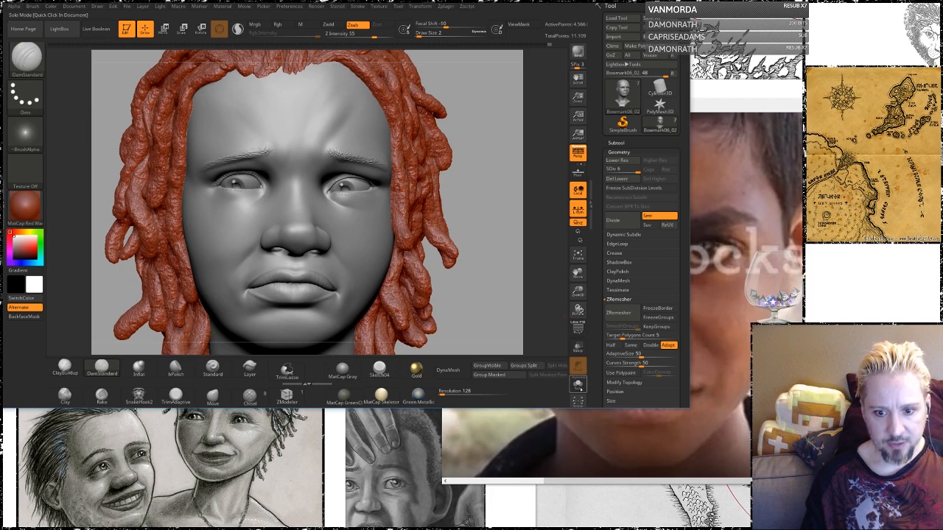
key("shift+d")
key("shift+d")
key("shift+d")
key("shift+d")
- With the Move brush at draw size 59, reshape the lips and lift the mouth corner into a smile
left_click(102, 368)
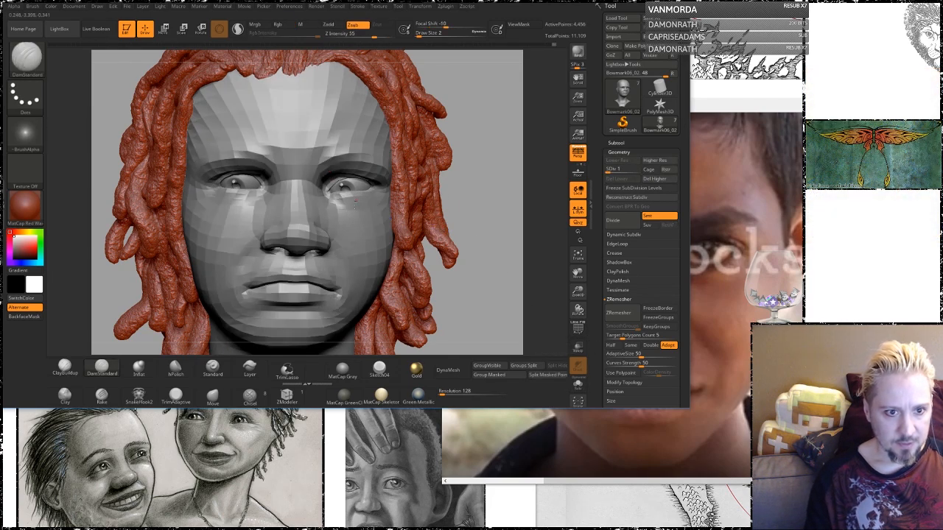
key("space")
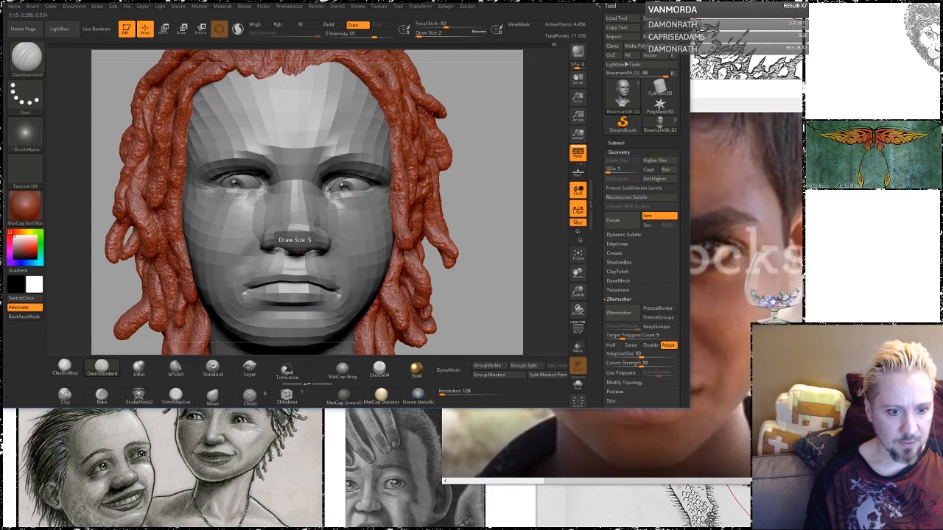
left_click(212, 397)
key("space")
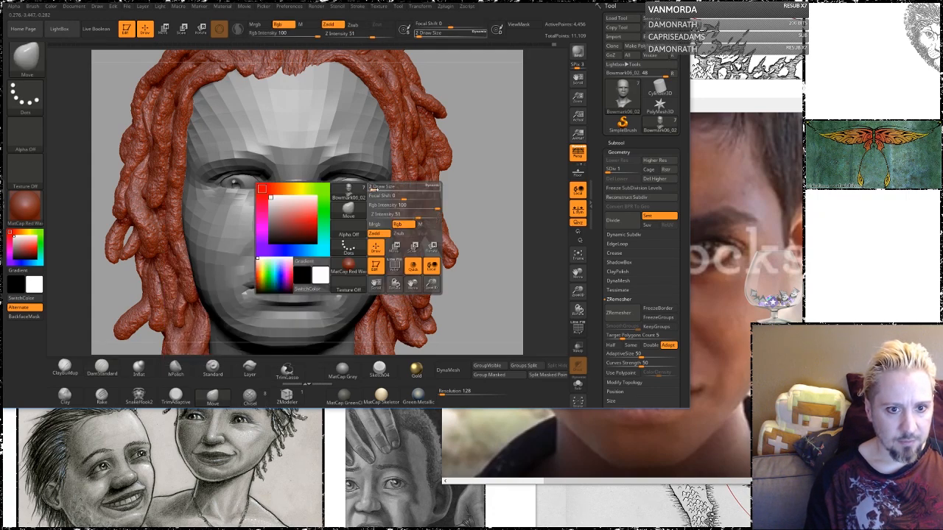
left_click_drag(385, 189, 389, 188)
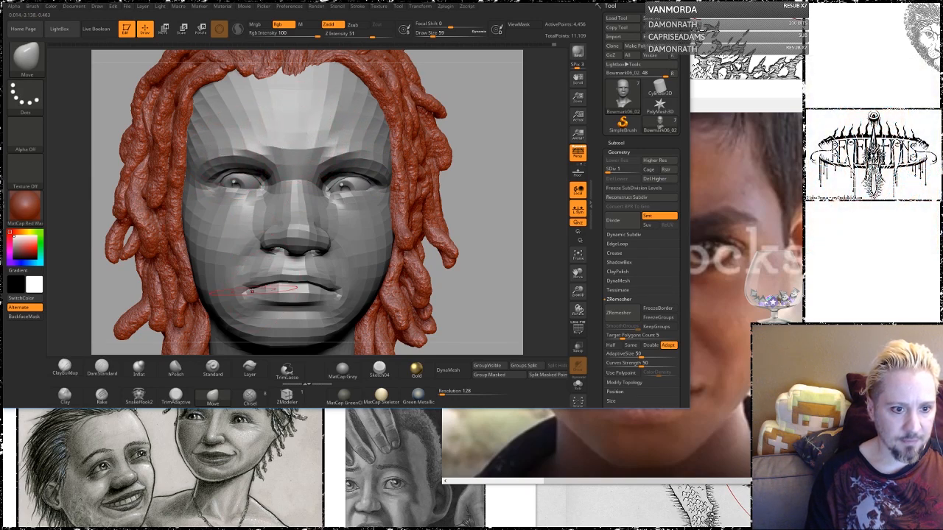
left_click_drag(253, 285, 254, 280)
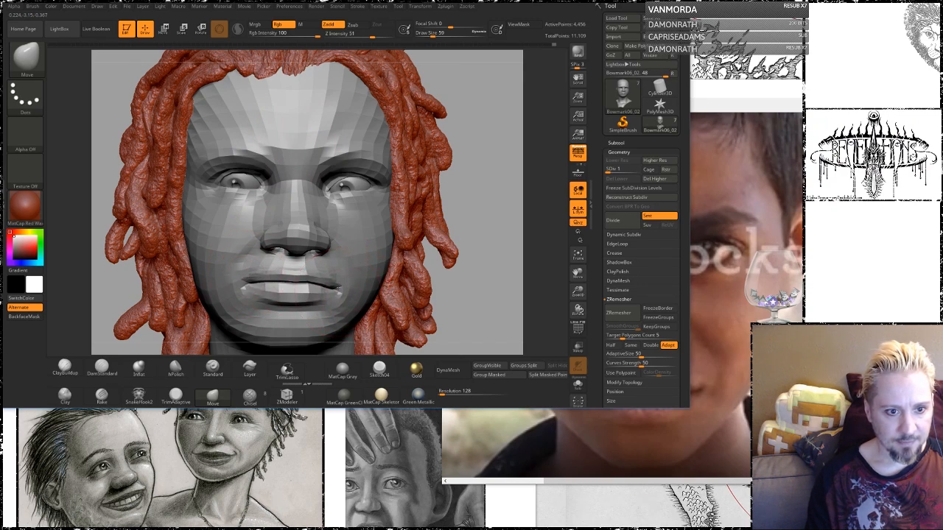
left_click_drag(265, 286, 290, 287)
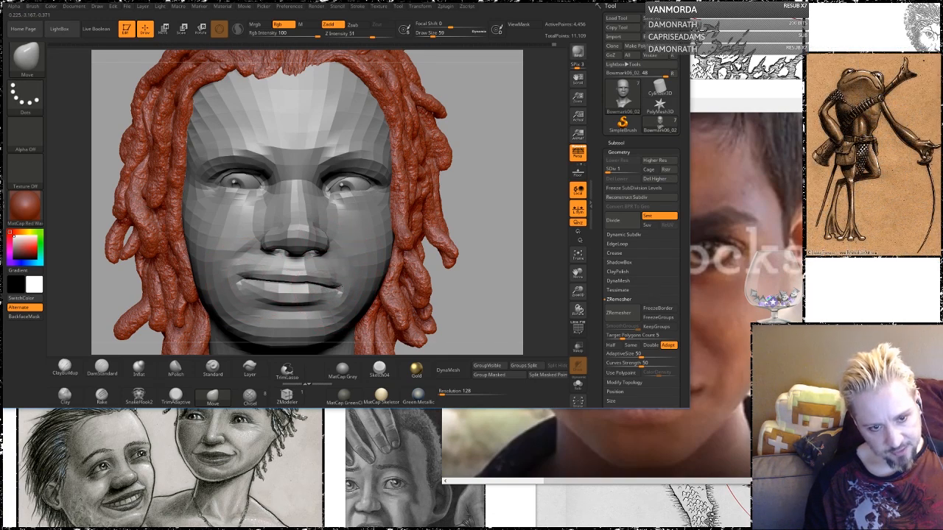
left_click_drag(308, 293, 301, 291)
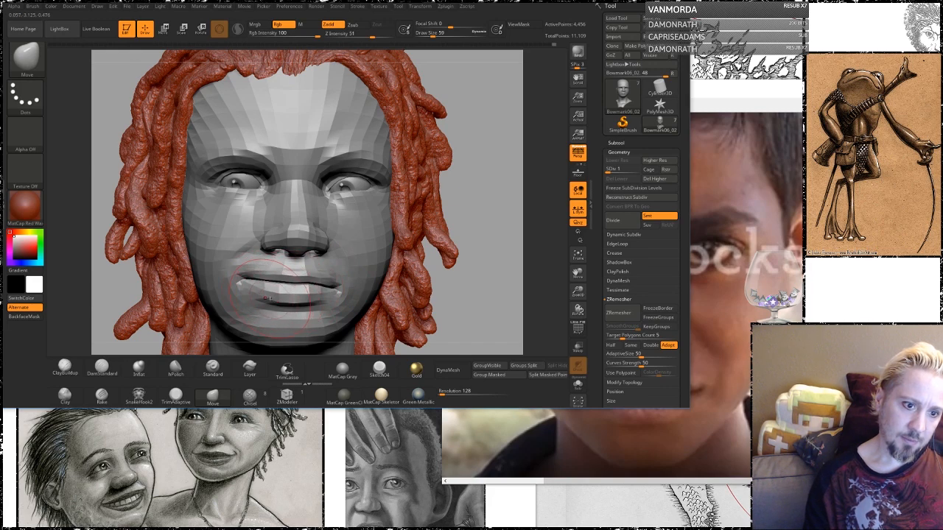
left_click_drag(246, 283, 249, 278)
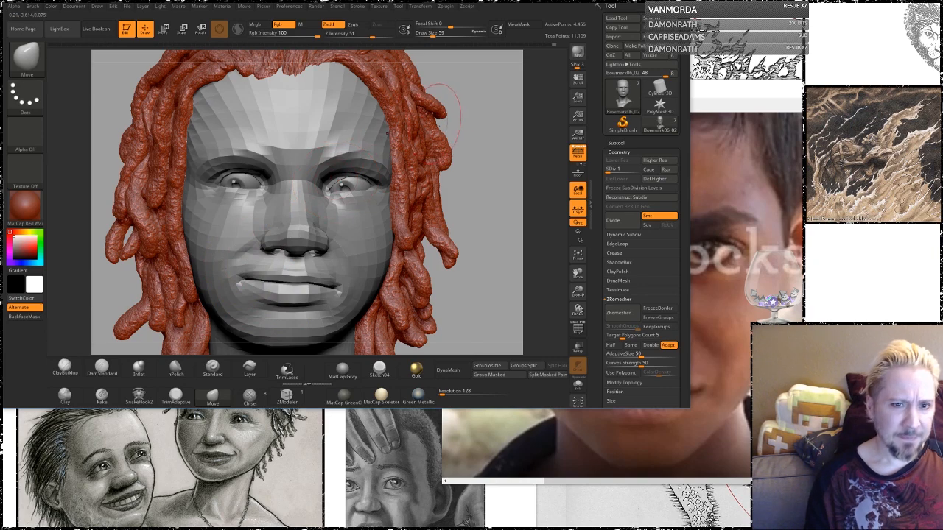
- Raise the head to subdivision level 2, refine the smiling lips and smooth the worry creases on the forehead
key("d")
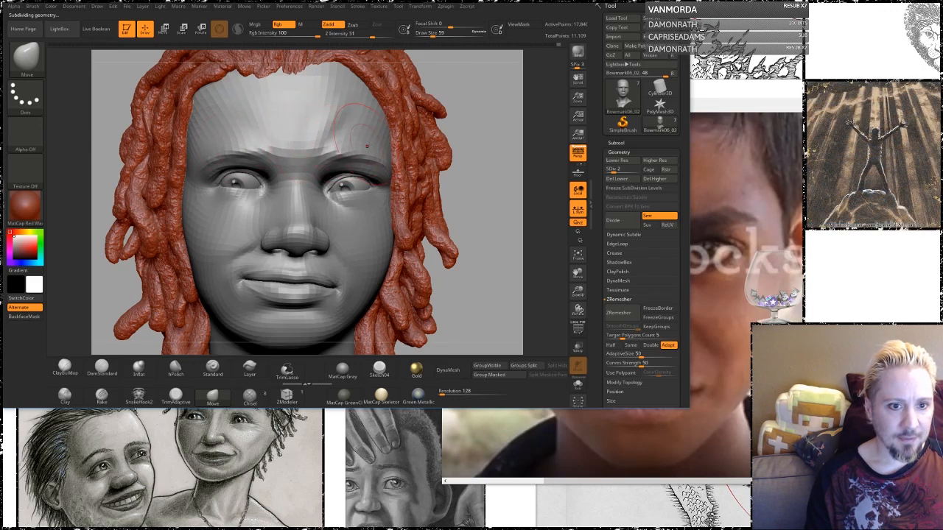
left_click_drag(498, 181, 457, 181)
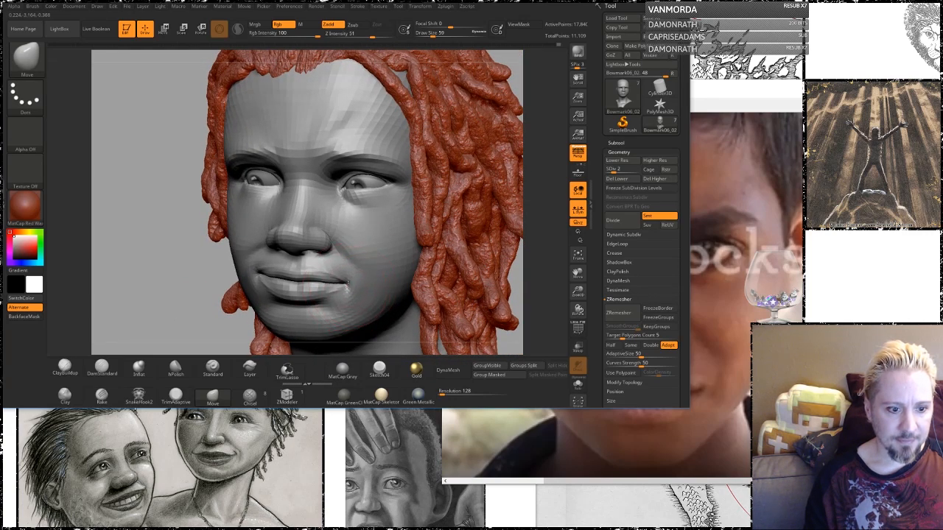
left_click_drag(300, 280, 296, 282)
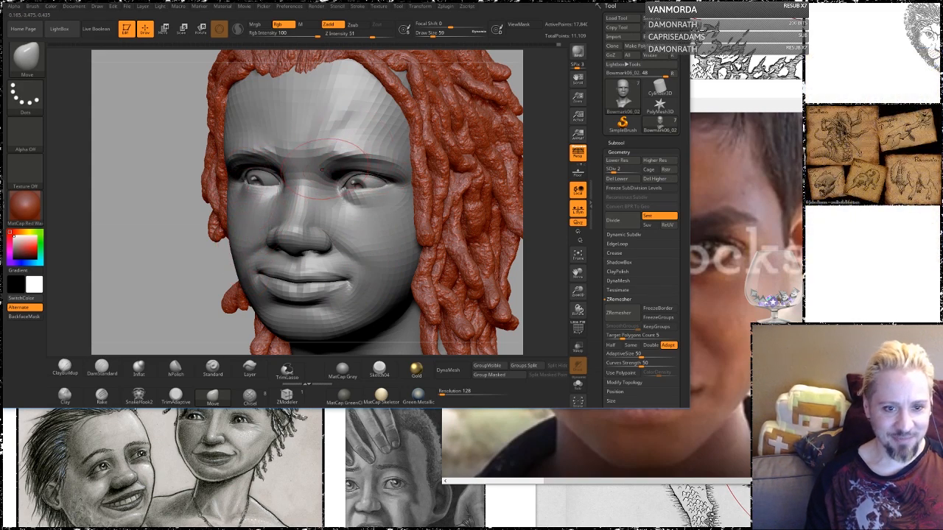
mouse_move(328, 121)
left_mouse_down("shift")
mouse_move(337, 118)
mouse_move(322, 109)
left_mouse_up("shift")
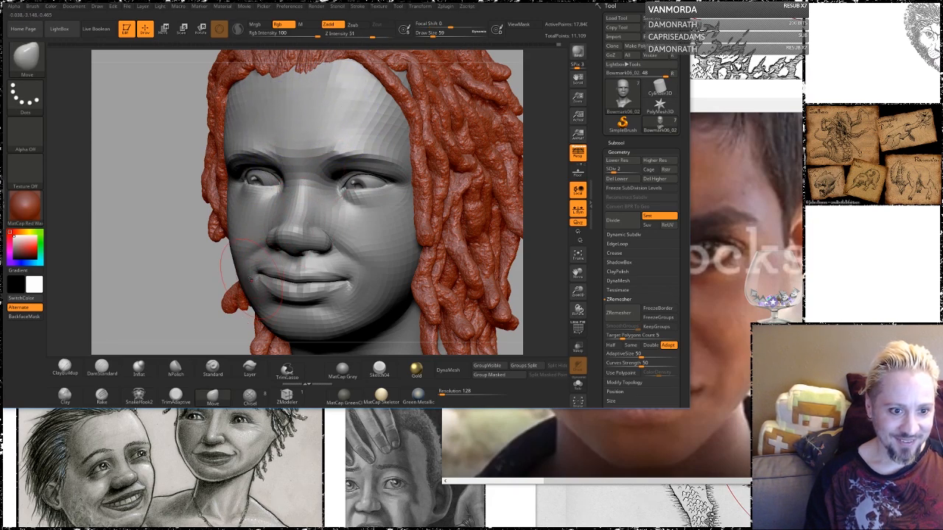
- Reshape and smooth the lower eyelid area of one eye, reducing the Move brush's draw size to 20
left_click_drag(148, 274, 210, 223)
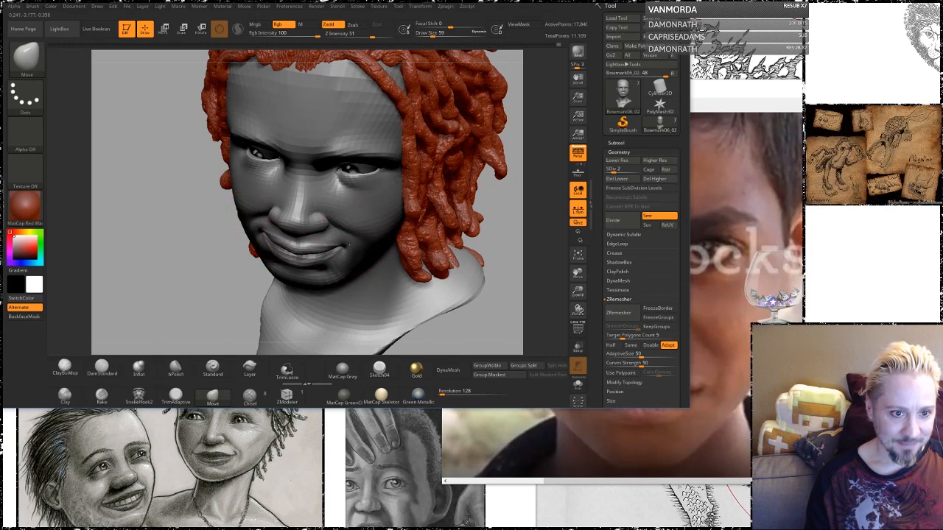
mouse_move(158, 269)
left_mouse_down()
mouse_move(156, 244)
mouse_move(166, 243)
left_mouse_up()
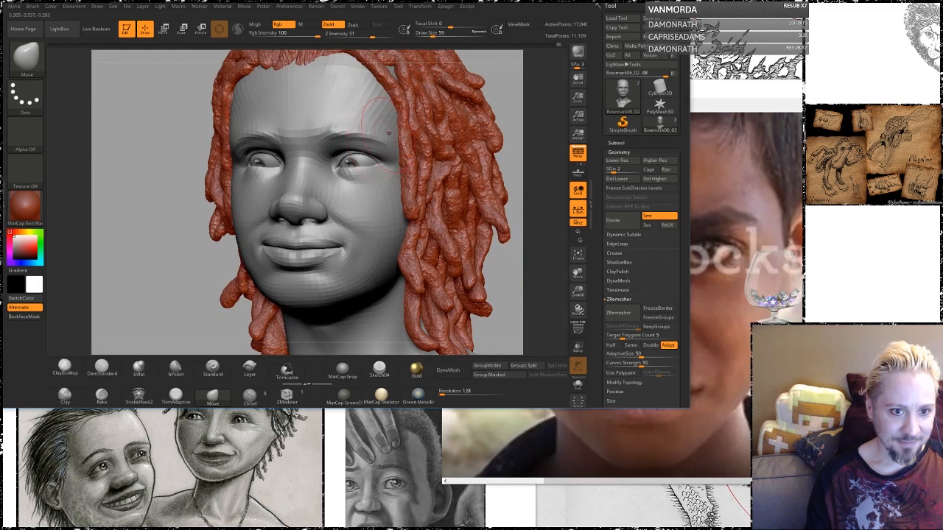
left_click_drag(509, 89, 502, 81)
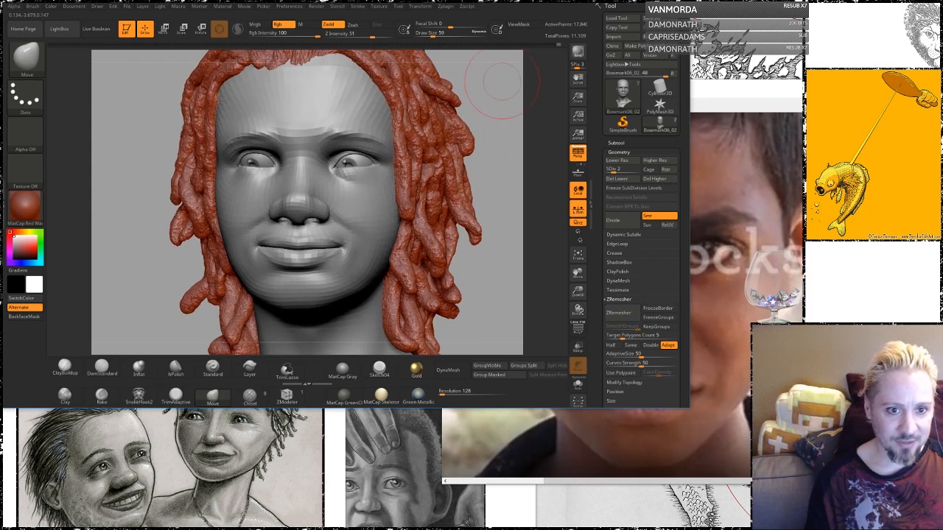
left_click_drag(347, 171, 349, 175)
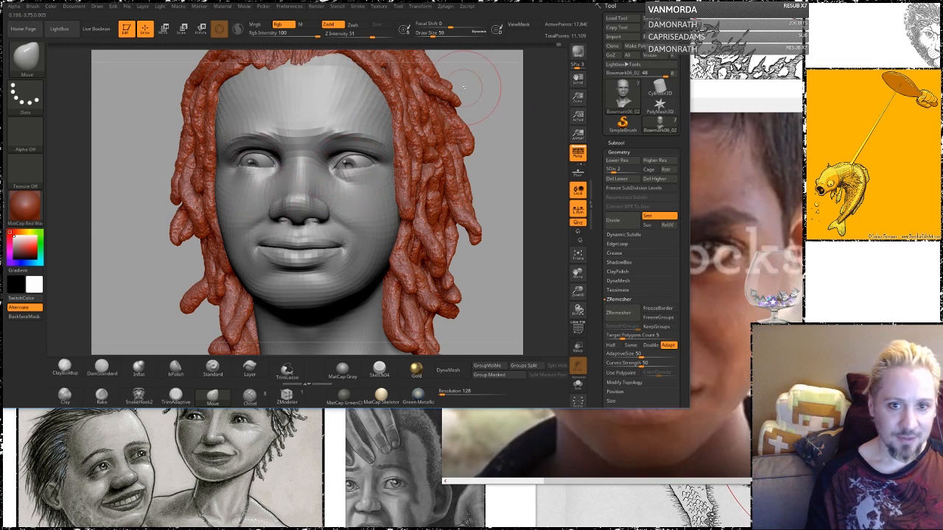
mouse_move(501, 65)
left_mouse_down()
mouse_move(486, 93)
mouse_move(505, 151)
left_mouse_up()
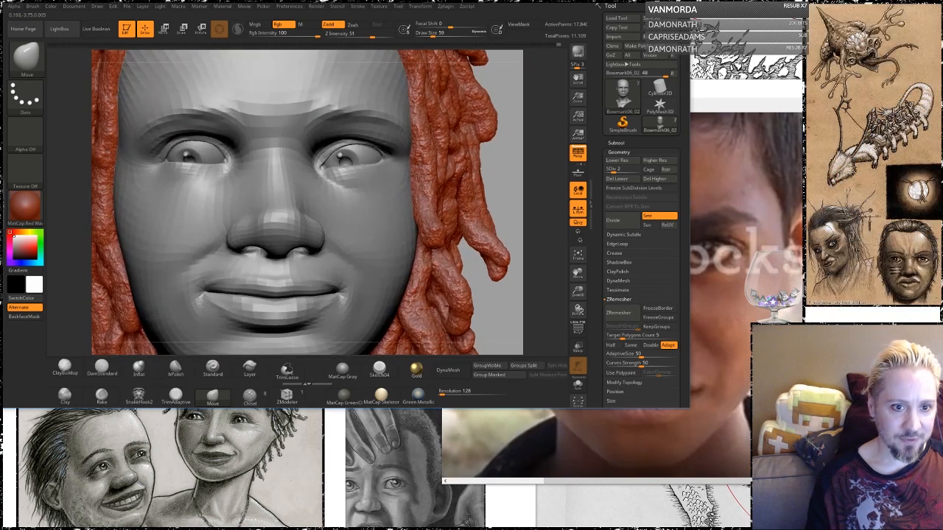
key("space")
left_click_drag(356, 183, 348, 182)
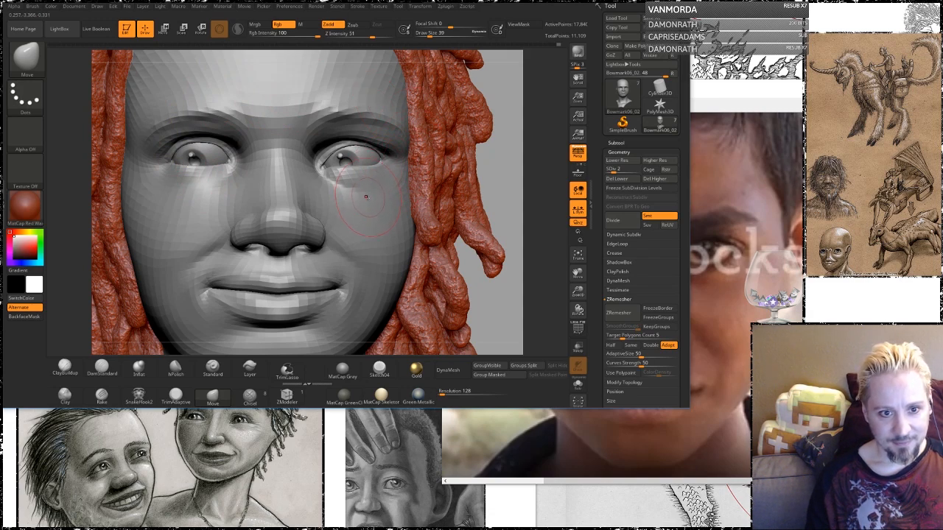
key("space")
key("shift")
left_click_drag(339, 184, 353, 186, "shift")
mouse_move(494, 157)
left_mouse_down()
mouse_move(483, 154)
mouse_move(504, 154)
mouse_move(494, 147)
left_mouse_up()
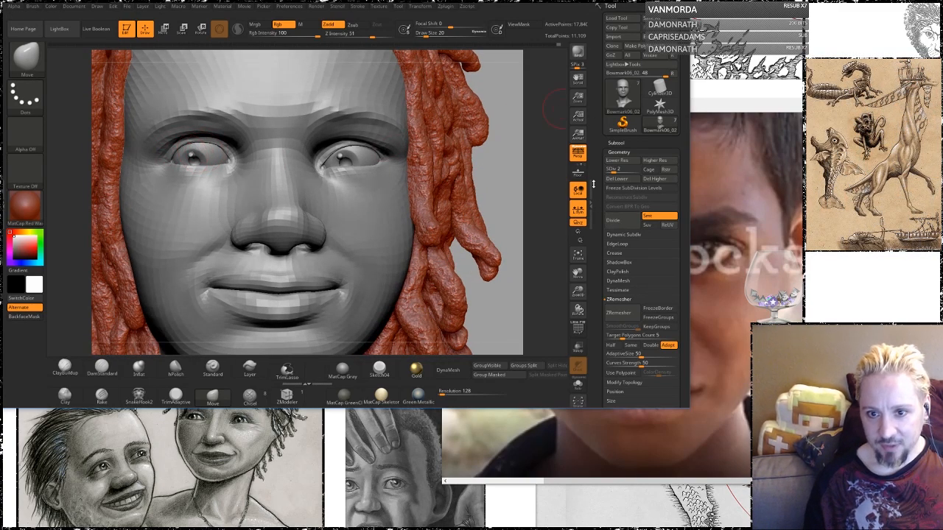
- Select the Eyes subtool and mask the child's right eyeball, leaving only the left eyeball free to transform
left_click(616, 143)
left_click(620, 182)
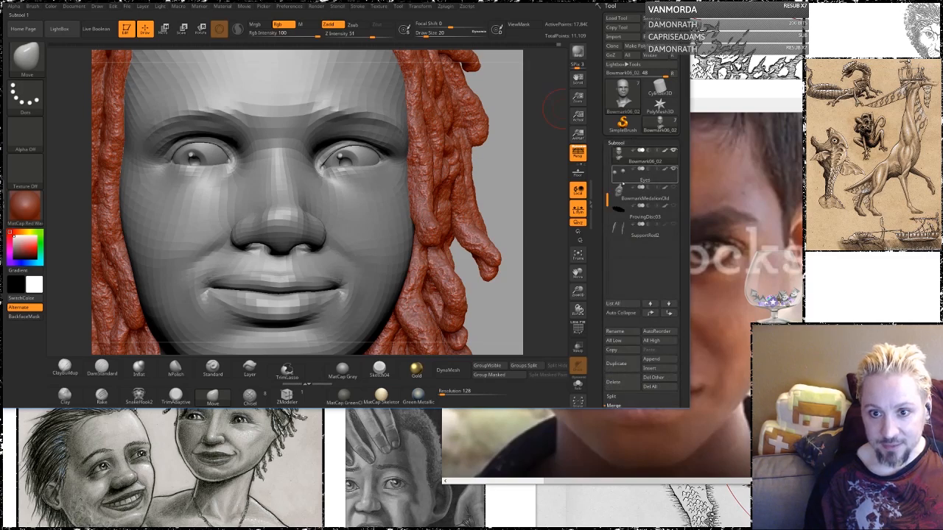
left_click_drag(497, 129, 494, 144)
mouse_move(499, 94)
left_mouse_down("ctrl")
mouse_move(348, 82)
mouse_move(438, 262)
mouse_move(460, 199)
left_mouse_up("ctrl")
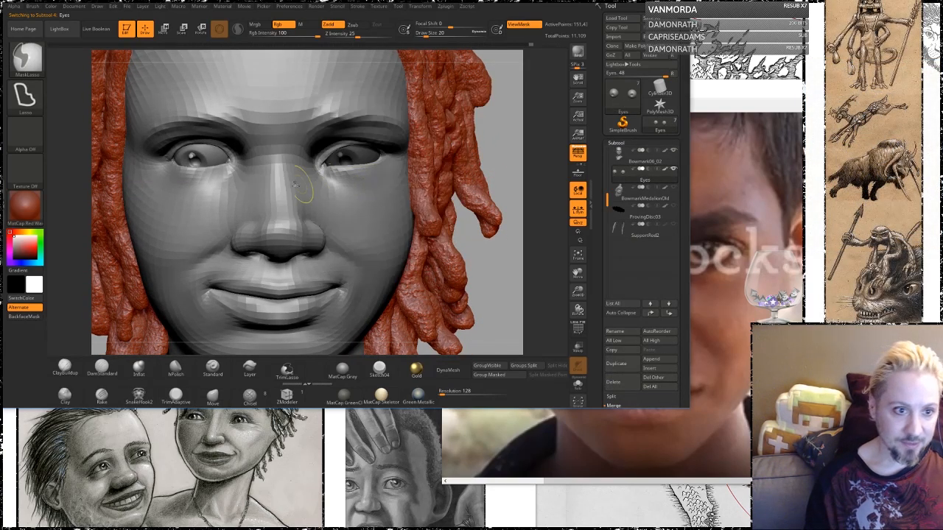
key("w")
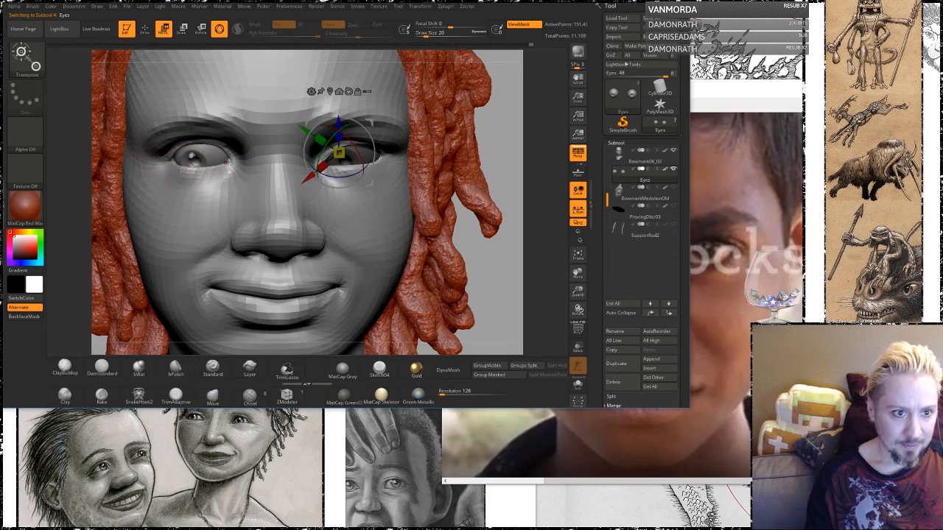
left_click(506, 98, "ctrl")
- Rotate and nudge the child's left eyeball with the gizmo to adjust its gaze, checking it with the mask shading hidden
left_click_drag(324, 144, 358, 142)
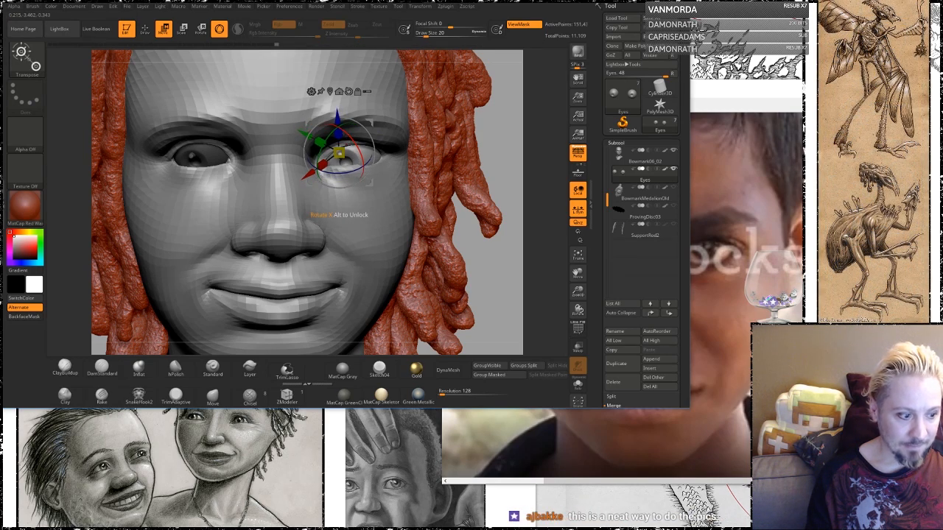
left_click_drag(316, 167, 313, 171)
left_click_drag(337, 116, 338, 113)
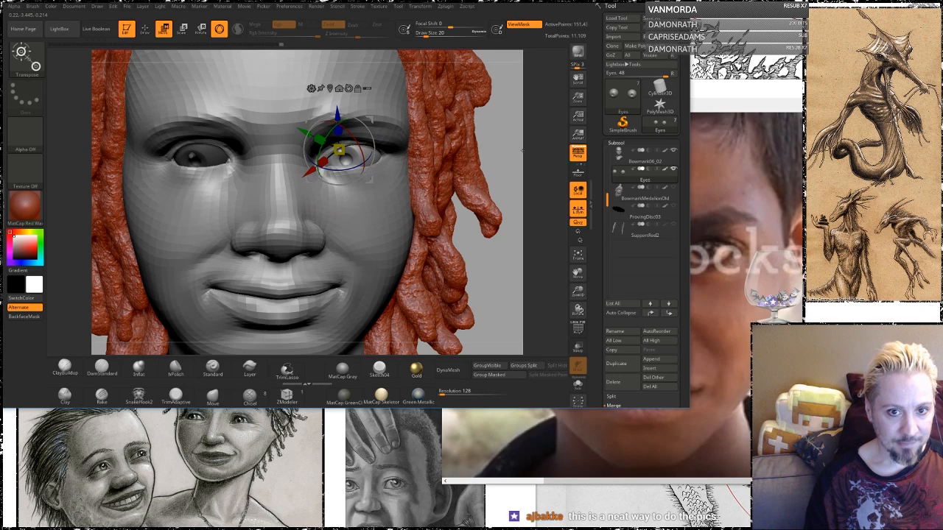
left_click_drag(504, 152, 454, 161)
left_click_drag(339, 150, 337, 147)
left_click_drag(528, 152, 582, 146)
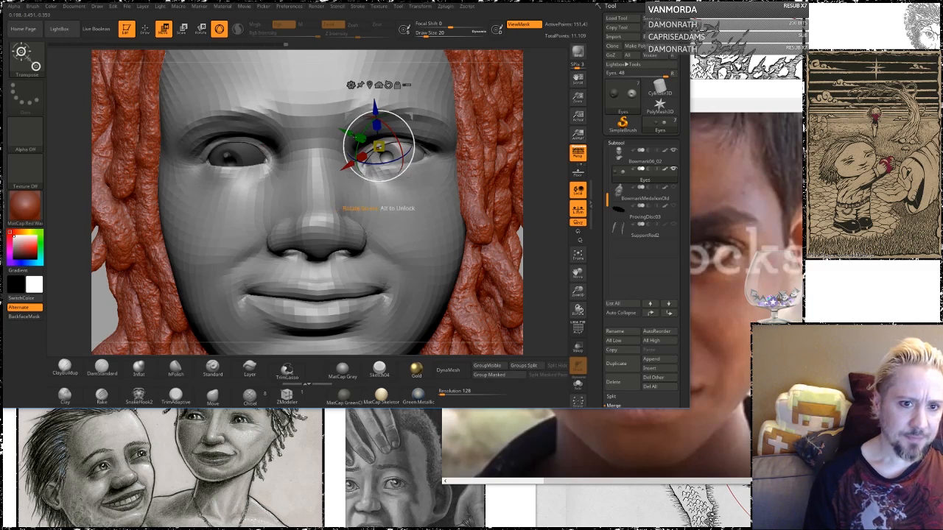
key("ctrl")
key("ctrl+h")
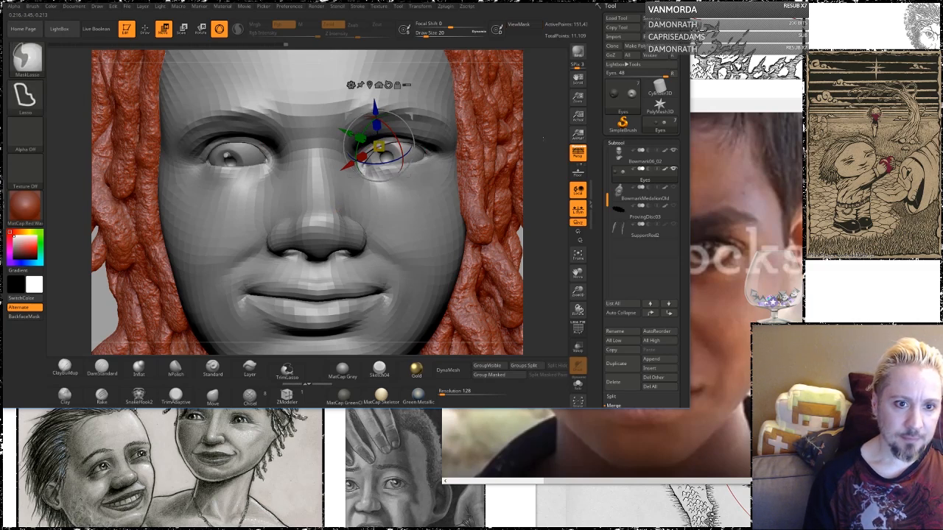
key("ctrl+h")
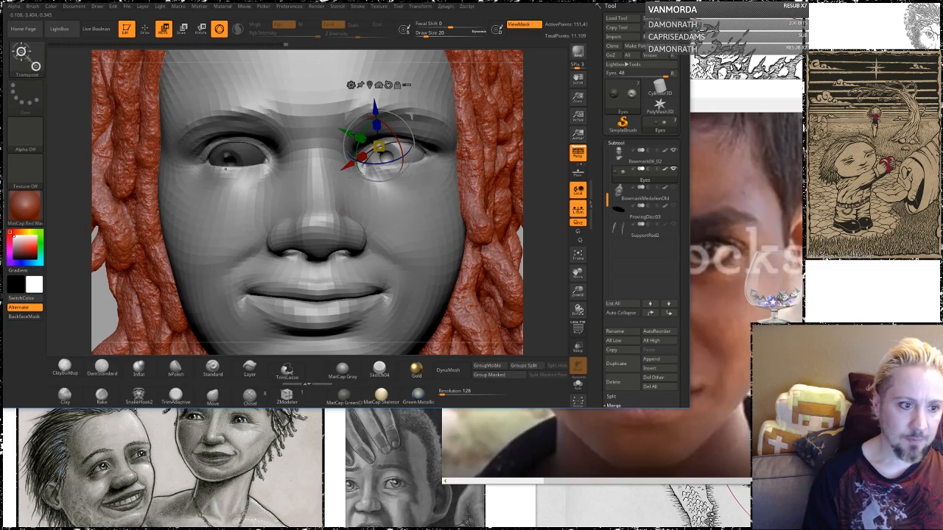
- Invert the mask, relocate the gizmo to the child's right eyeball, adjust that eye's gaze and hide the mask shading
key("ctrl+i")
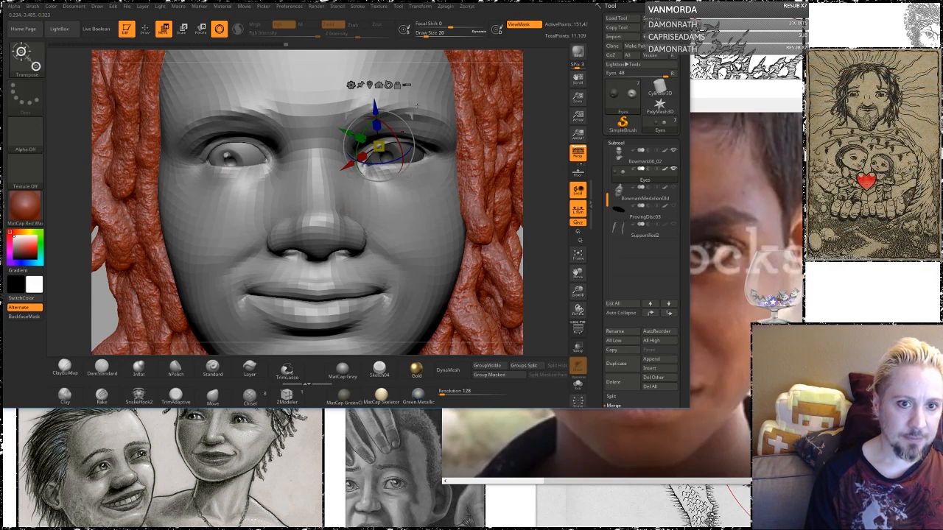
left_click_drag(397, 136, 241, 93, "alt")
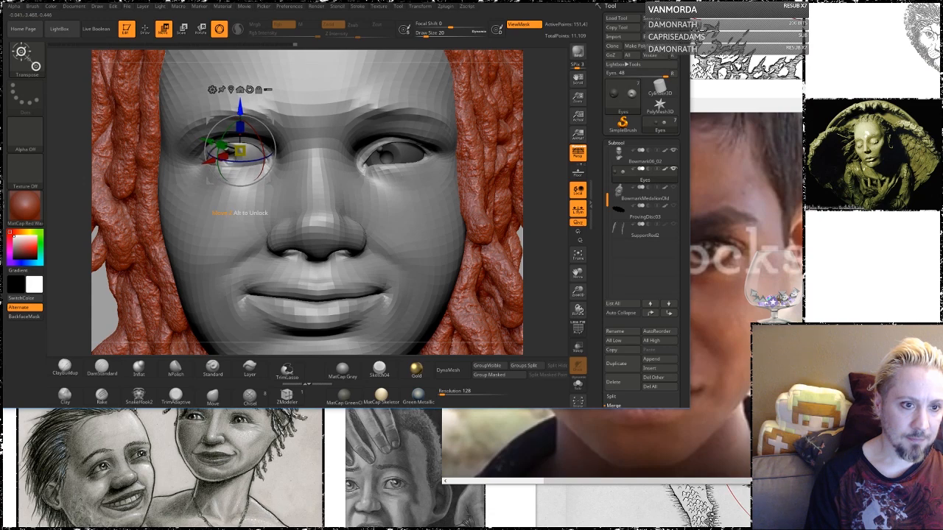
left_click_drag(541, 91, 535, 102)
left_click_drag(208, 138, 206, 137)
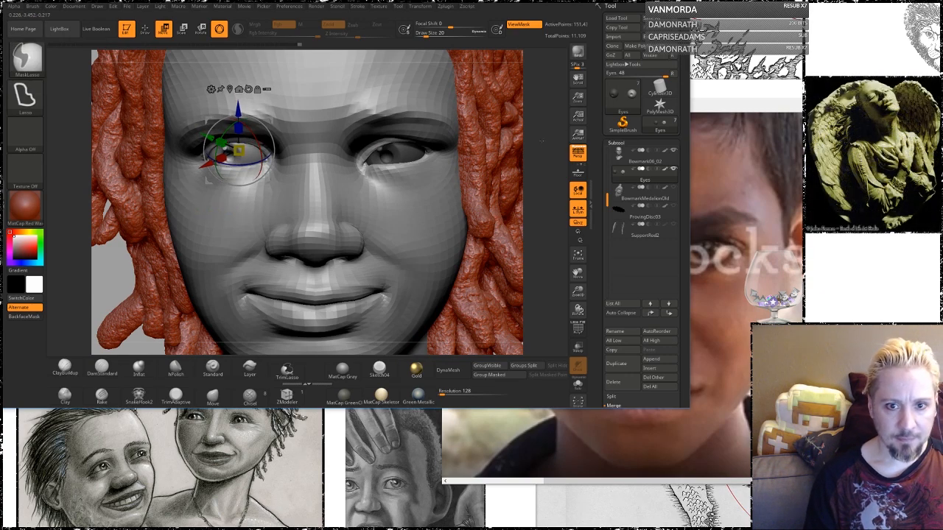
key("ctrl+h")
mouse_move(556, 167)
left_mouse_down()
mouse_move(551, 193)
mouse_move(548, 170)
mouse_move(560, 157)
mouse_move(547, 173)
left_mouse_up()
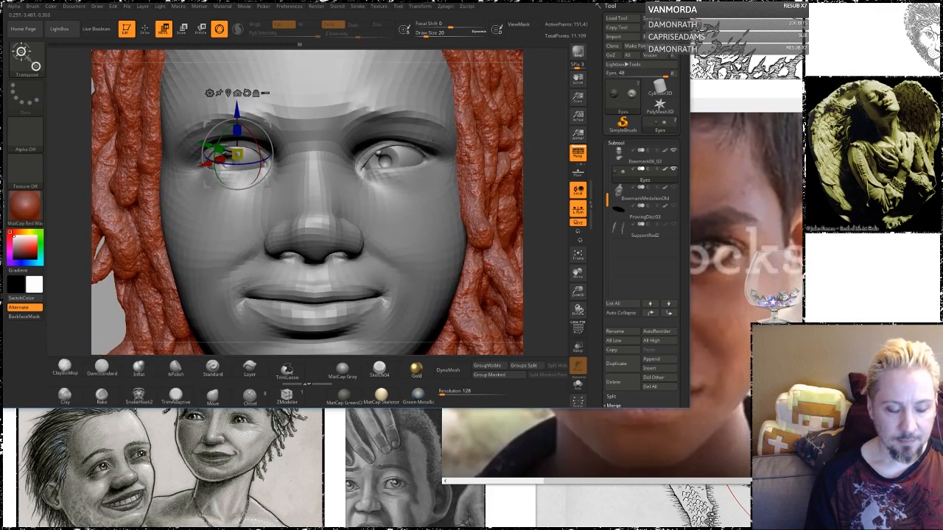
- Invert the mask on the eyeballs and nudge the character's left eye slightly down and outward with the gizmo
left_click(418, 156, "ctrl")
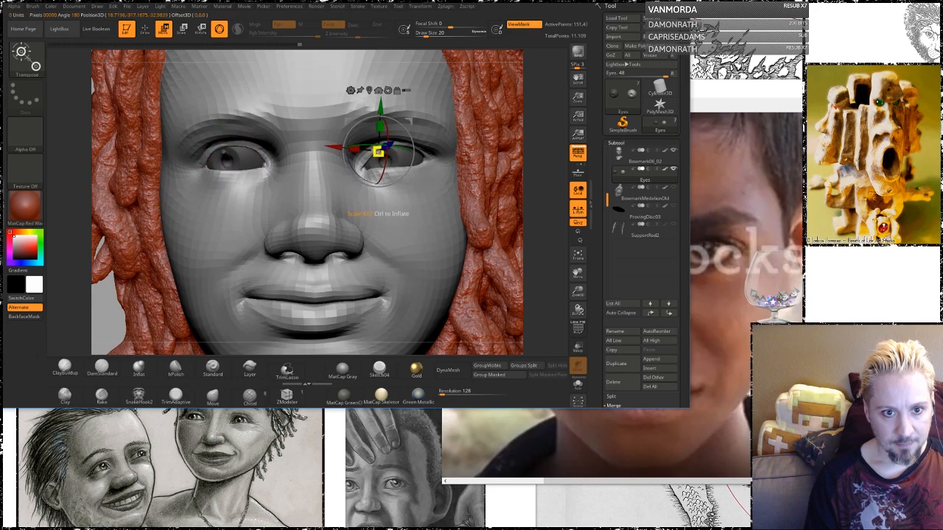
left_click_drag(380, 109, 380, 111)
left_click_drag(333, 150, 336, 150)
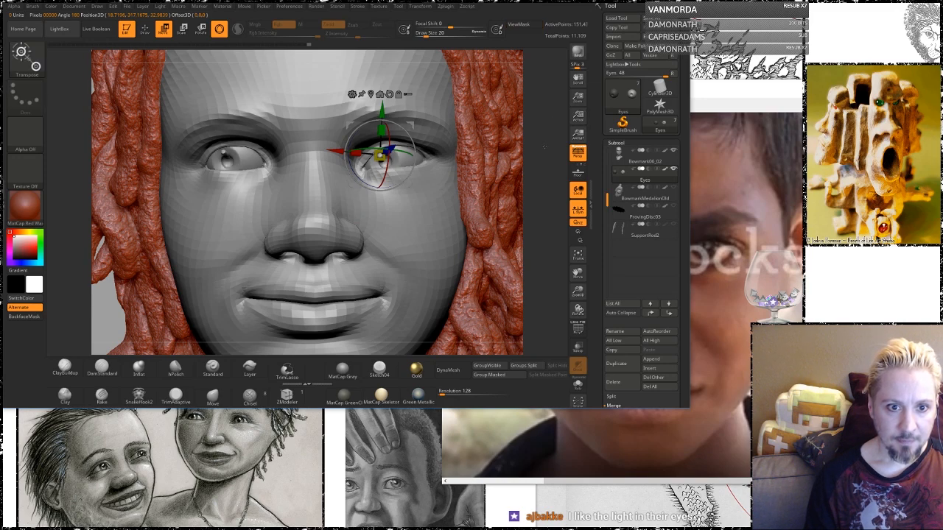
key("f")
key("q")
left_click_drag(507, 97, 501, 108)
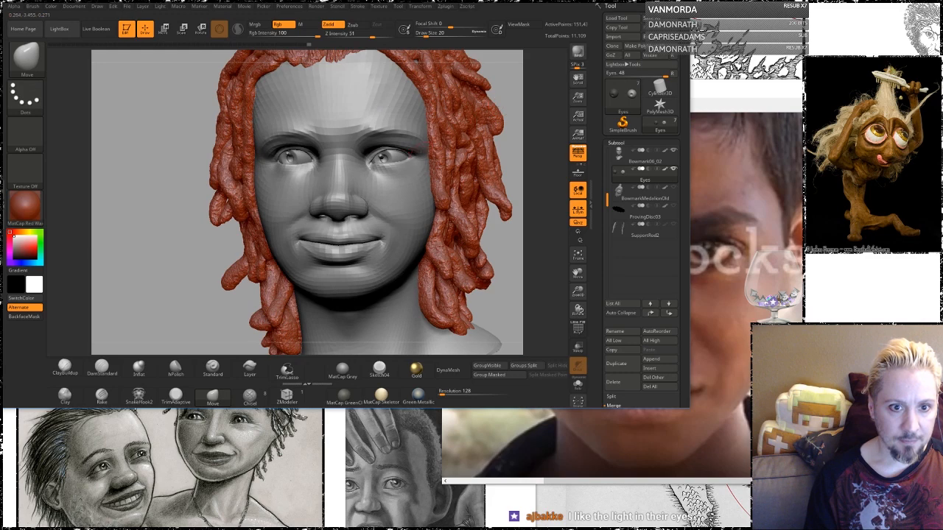
- Mask the character's right eyeball, fine-tune the left eyeball's placement with the gizmo, and clear the mask
mouse_move(505, 65)
left_mouse_down("ctrl")
mouse_move(317, 151)
mouse_move(379, 221)
mouse_move(458, 192)
left_mouse_up("ctrl")
mouse_move(156, 90)
left_mouse_down("ctrl")
mouse_move(283, 94)
mouse_move(253, 235)
left_mouse_up("ctrl")
mouse_move(146, 99)
left_mouse_down("ctrl")
mouse_move(294, 124)
mouse_move(346, 214)
mouse_move(249, 195)
left_mouse_up("ctrl")
key("w")
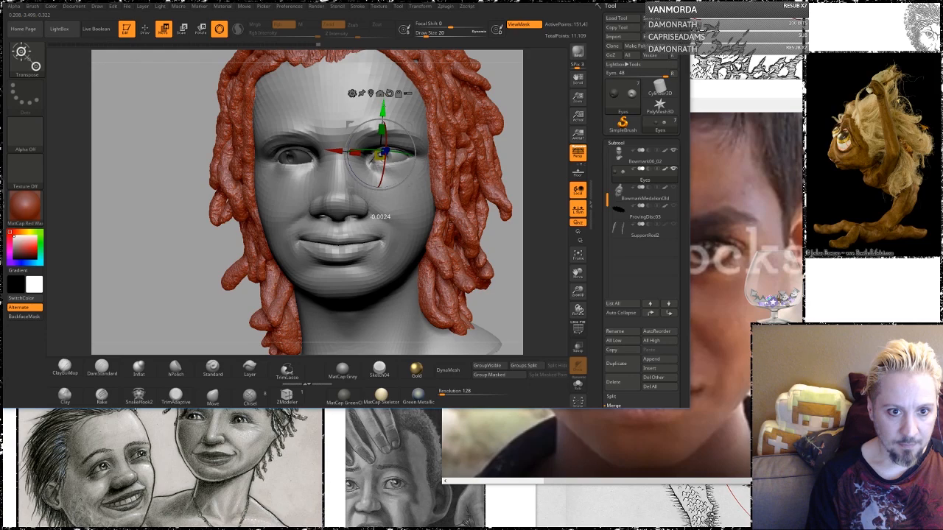
mouse_move(415, 123)
left_mouse_down("alt")
mouse_move(502, 109)
mouse_move(471, 98)
left_mouse_up("alt")
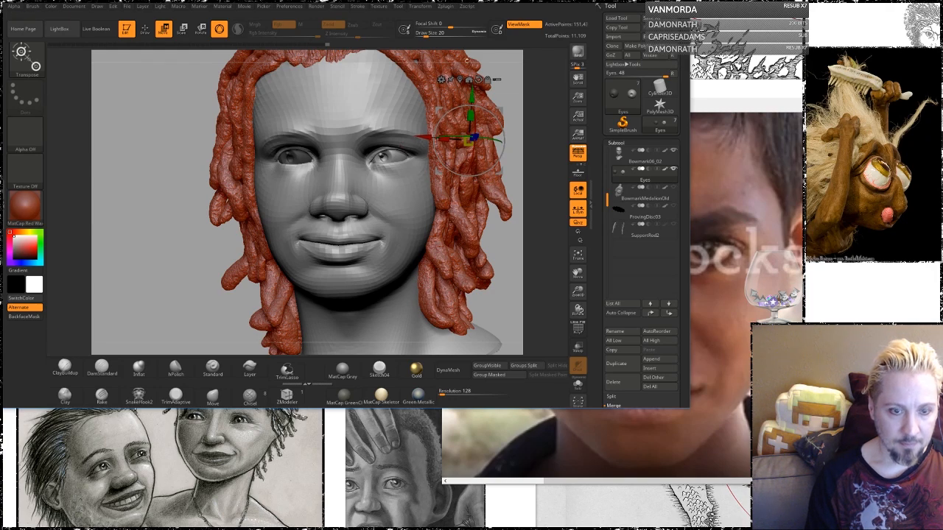
key("ctrl")
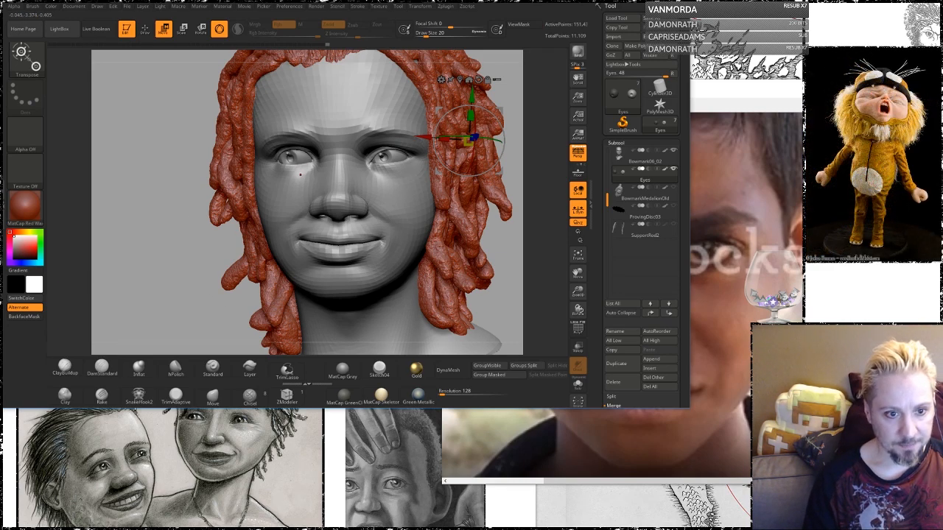
left_click_drag(179, 241, 264, 230)
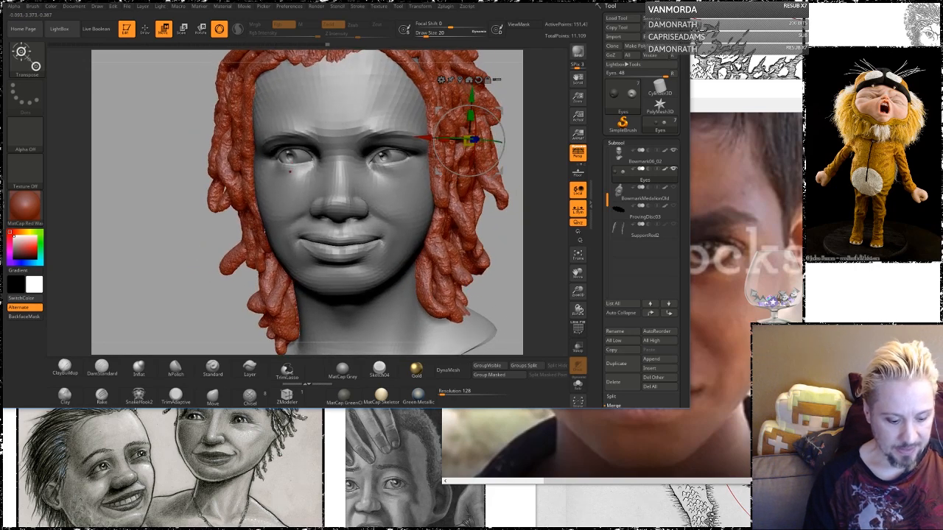
- Build up the lower eyelids on the Bowmark06_02 head subtool with the ClayBuildup brush
key("q")
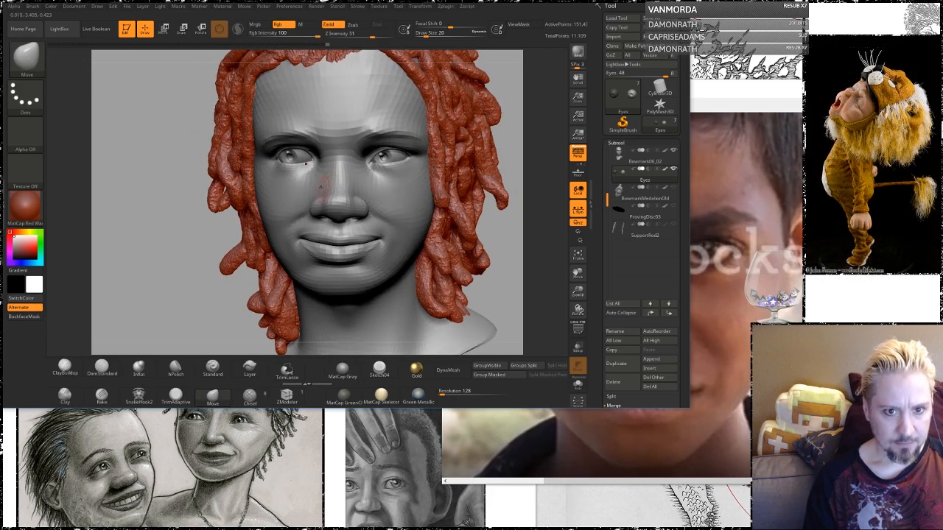
left_click_drag(179, 263, 197, 258)
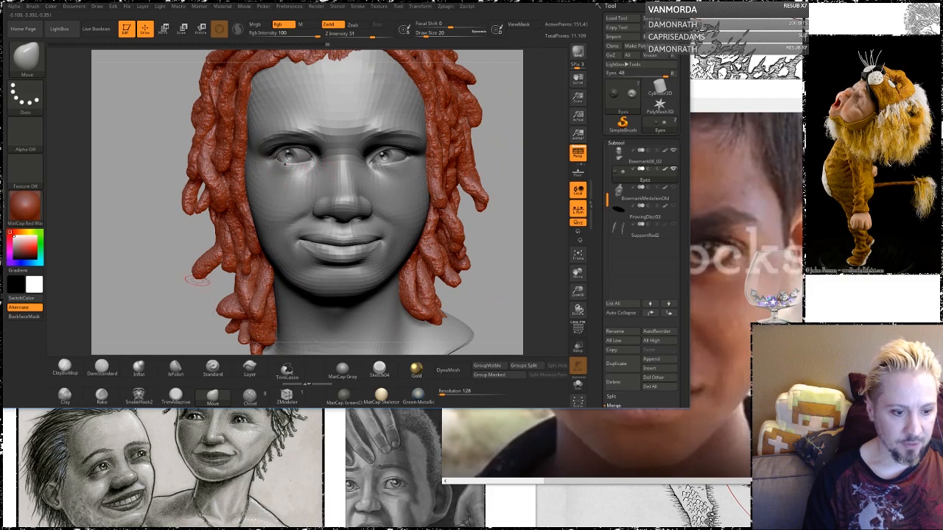
left_click(64, 367)
left_click_drag(487, 131, 398, 185, "alt")
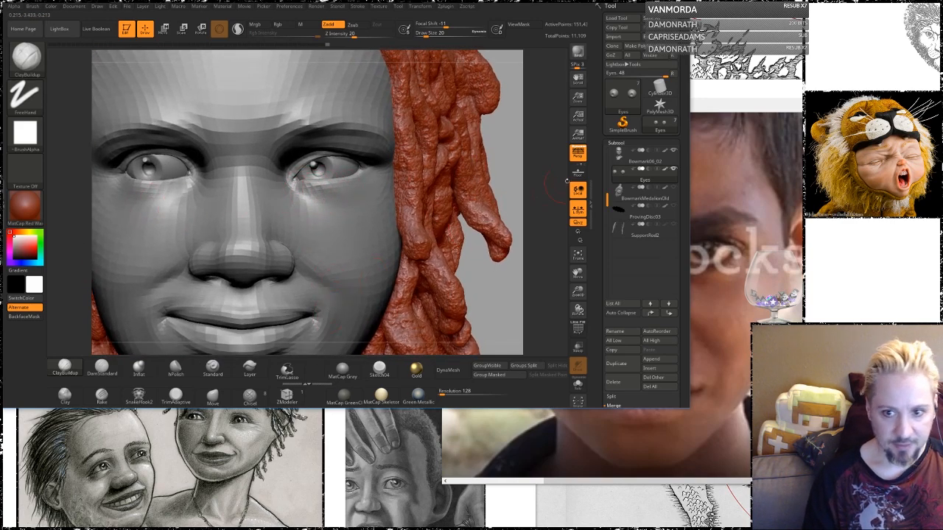
left_click(355, 239, "alt")
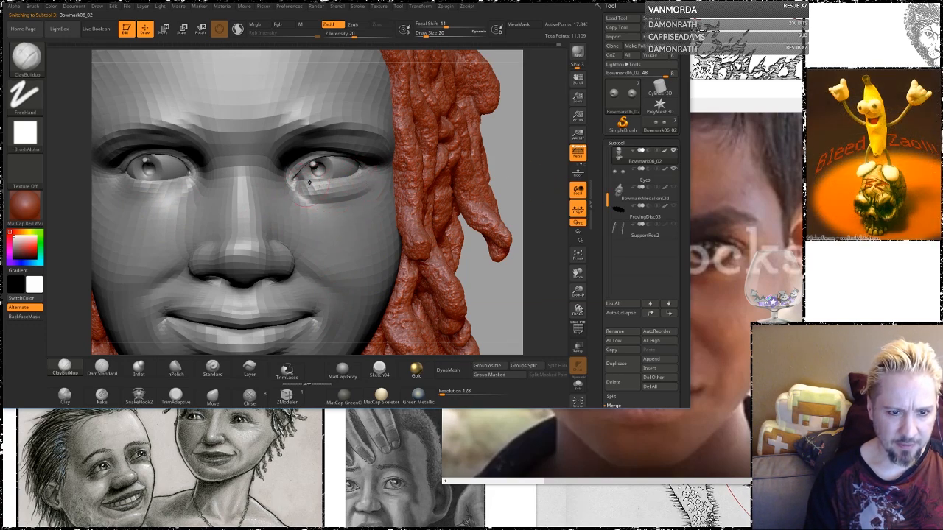
left_click_drag(514, 133, 560, 136)
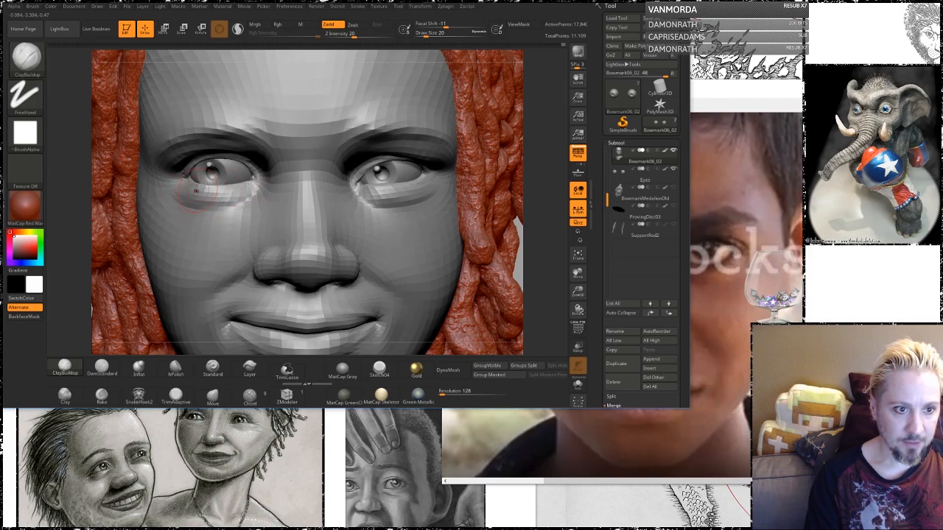
- Smooth the skin beneath both eyes and around the inner eye corners
left_click_drag(79, 215, 173, 215, "alt")
left_click_drag(354, 203, 299, 230, "shift")
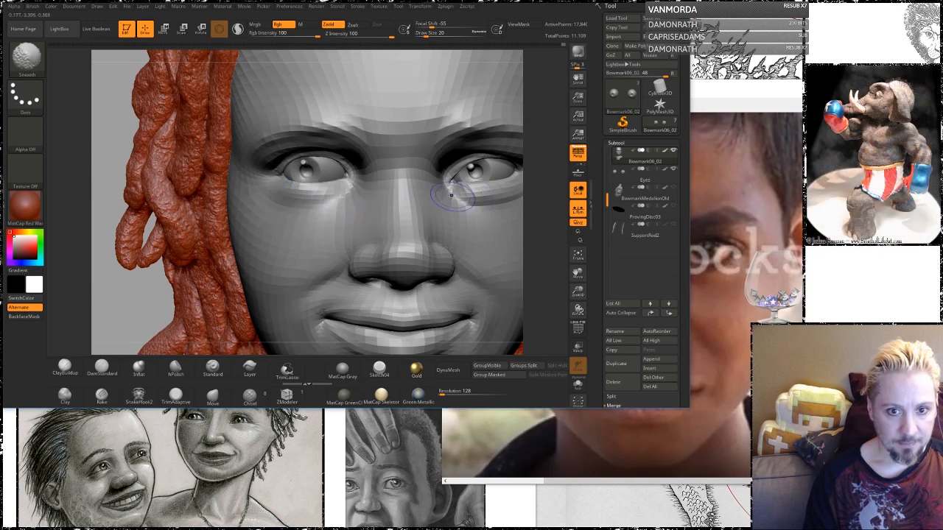
left_click_drag(543, 191, 451, 218, "alt")
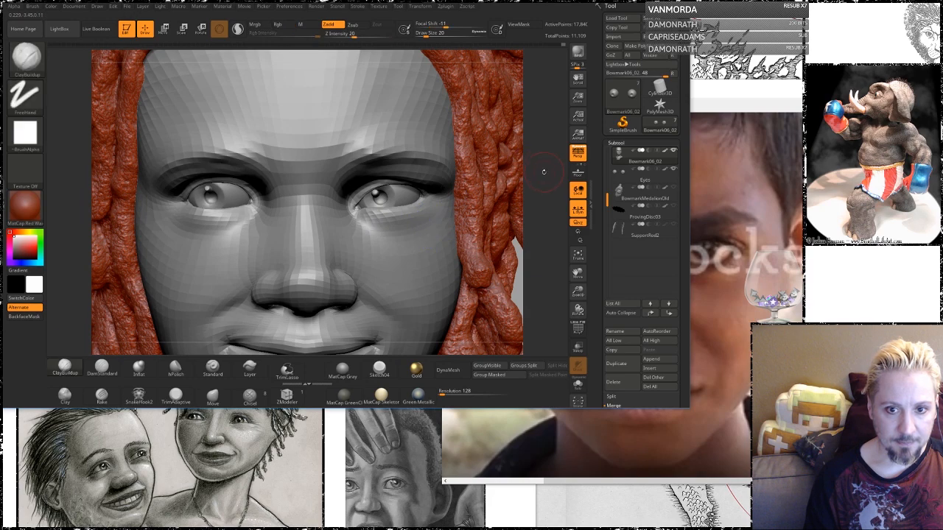
mouse_move(543, 170)
left_mouse_down("alt")
mouse_move(528, 134)
mouse_move(504, 230)
mouse_move(492, 221)
left_mouse_up("alt")
- Add more volume to the lower eyelid near the inner corner with ClayBuildup
mouse_move(505, 112)
left_mouse_down()
mouse_move(497, 210)
mouse_move(487, 205)
left_mouse_up()
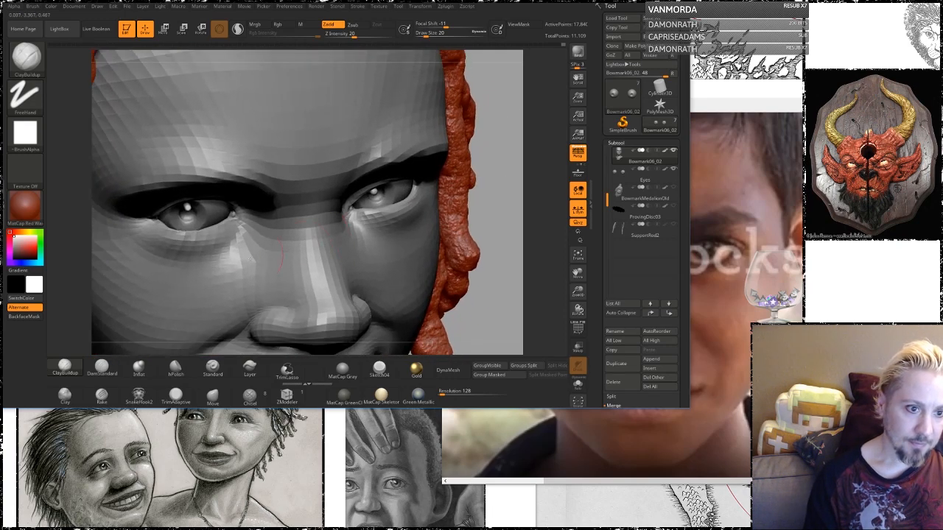
left_click_drag(230, 234, 226, 241)
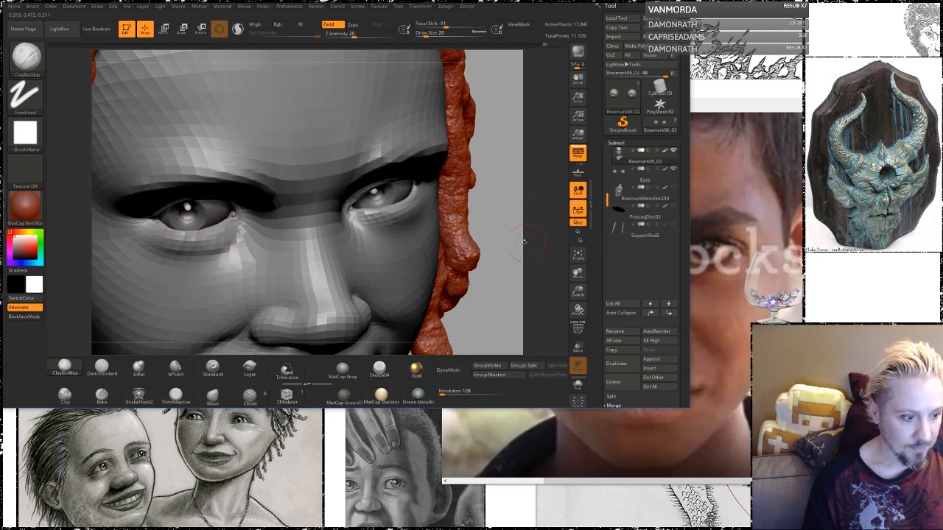
left_click_drag(518, 236, 542, 167)
left_click_drag(532, 221, 498, 156, "alt")
mouse_move(413, 247)
left_mouse_down("alt")
mouse_move(474, 154)
mouse_move(468, 173)
mouse_move(493, 181)
mouse_move(501, 245)
left_mouse_up("alt")
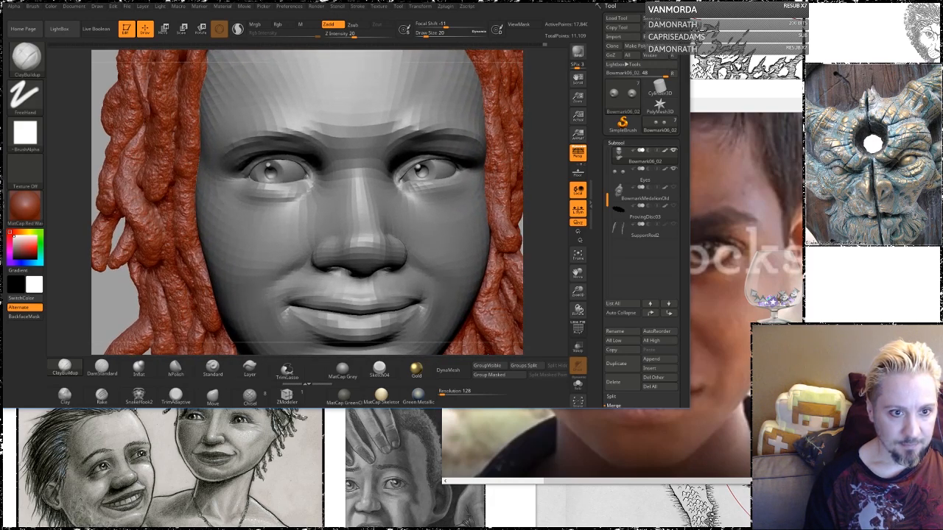
- Set the draw size to 29 and adjust the eyelid shapes with the Move brush
key("space")
left_click_drag(263, 163, 269, 162)
left_click(212, 396)
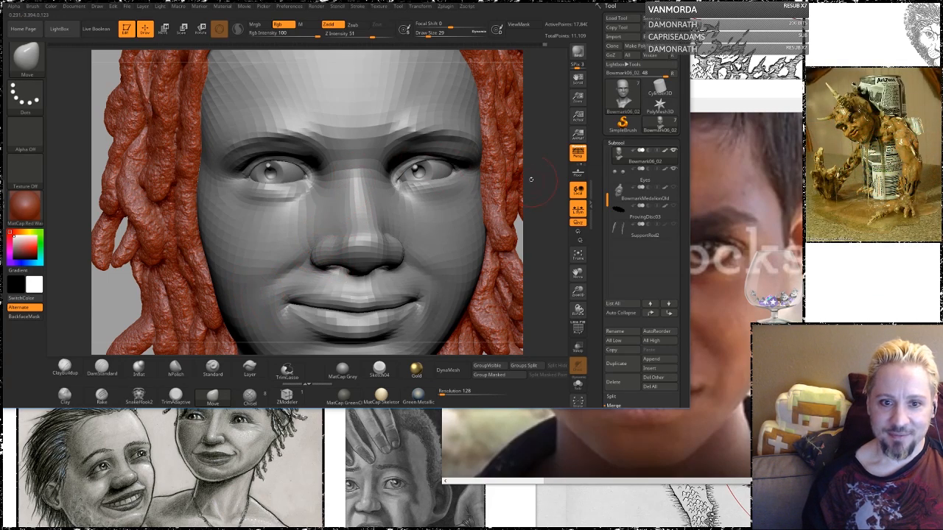
left_click_drag(542, 194, 489, 207, "alt")
mouse_move(459, 252)
left_mouse_down("alt")
mouse_move(463, 267)
mouse_move(458, 251)
mouse_move(438, 254)
left_mouse_up("alt")
- Build up the cheek fold and mouth corners with ClayBuildup and smooth them
left_click(64, 366)
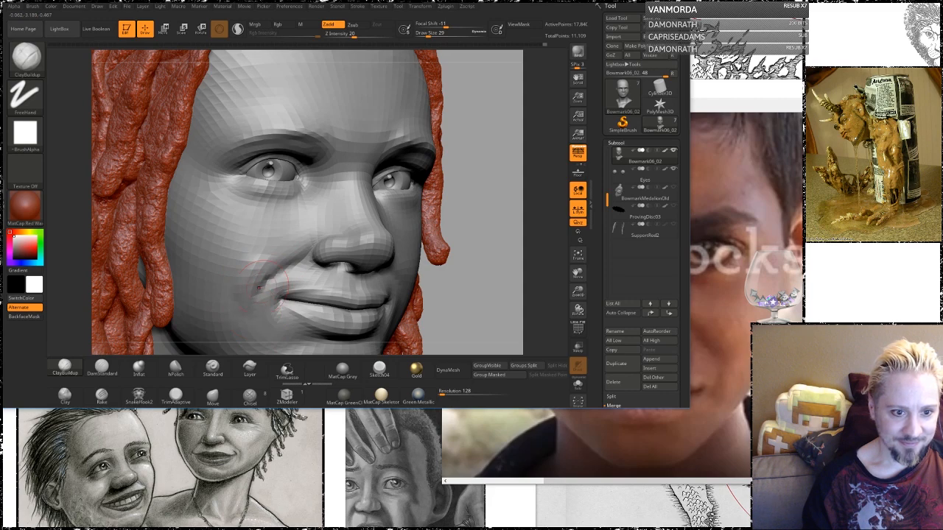
key("shift")
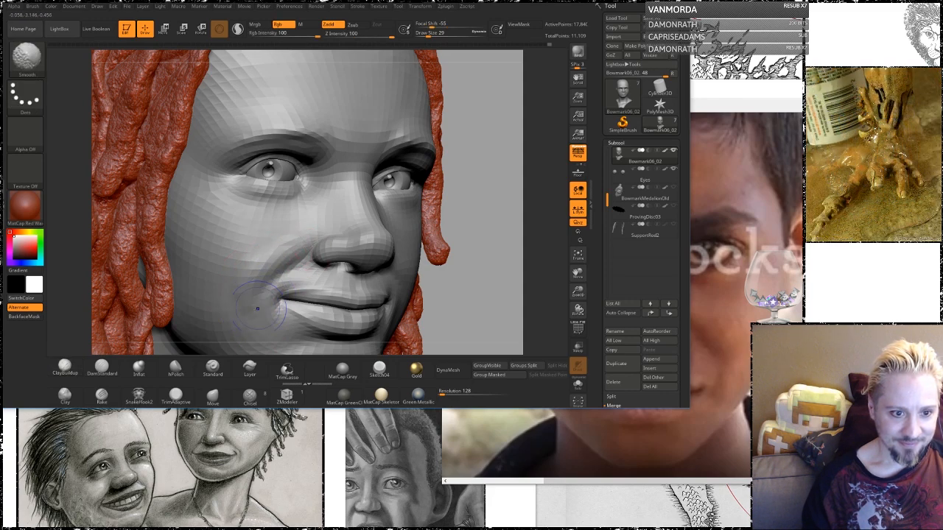
mouse_move(474, 273)
left_mouse_down()
mouse_move(468, 288)
mouse_move(484, 259)
mouse_move(476, 236)
mouse_move(365, 237)
left_mouse_up()
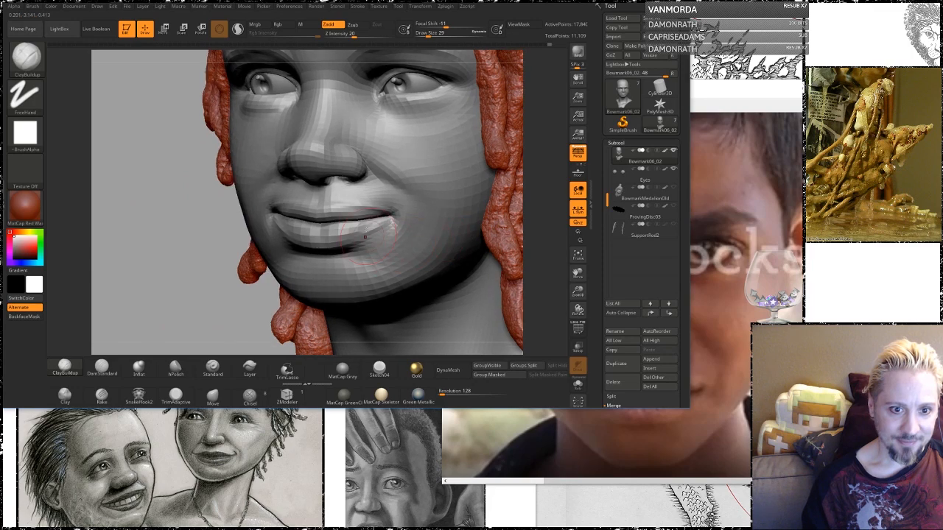
mouse_move(195, 269)
left_mouse_down()
mouse_move(183, 239)
mouse_move(196, 244)
left_mouse_up()
mouse_move(484, 155)
left_mouse_down()
mouse_move(480, 147)
mouse_move(492, 201)
left_mouse_up()
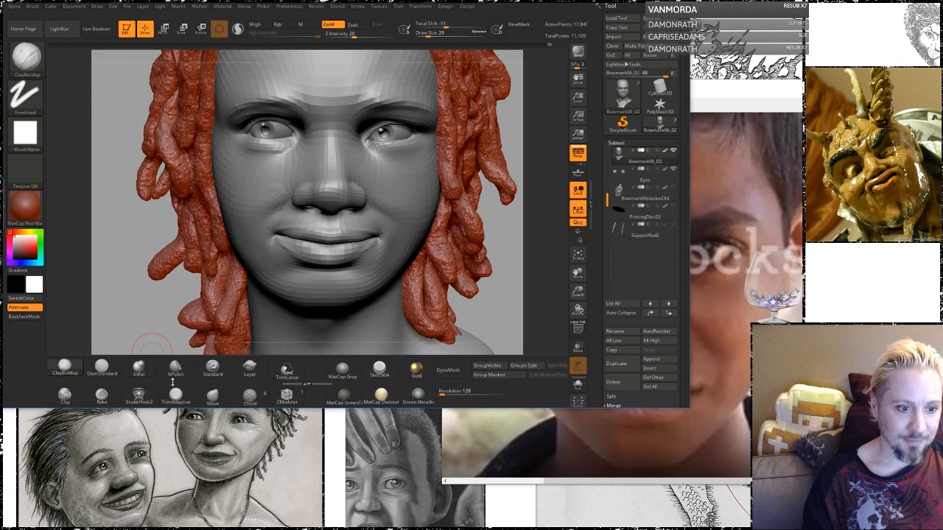
- Reshape the upper eyelids and brow area with the Move brush at draw size 25
left_click(213, 397)
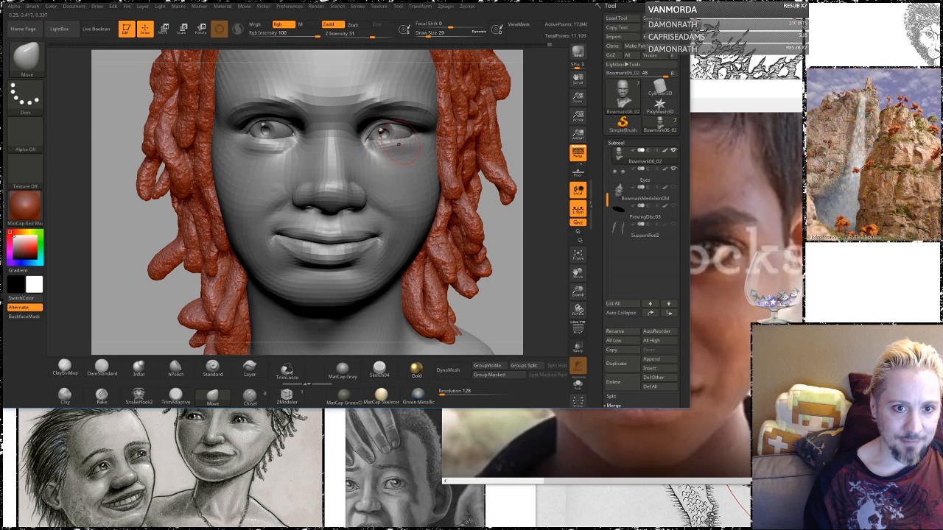
right_click_drag(400, 140, 410, 109)
key("space")
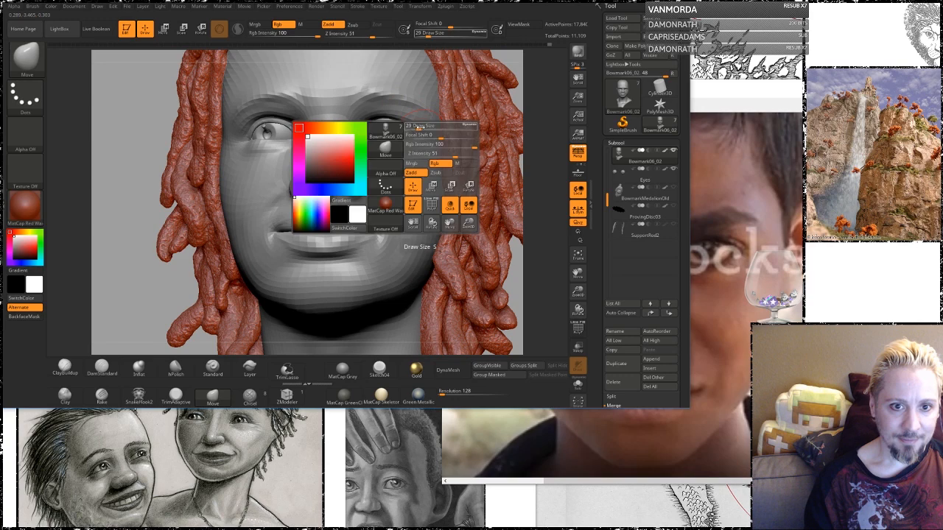
left_click_drag(417, 126, 405, 116)
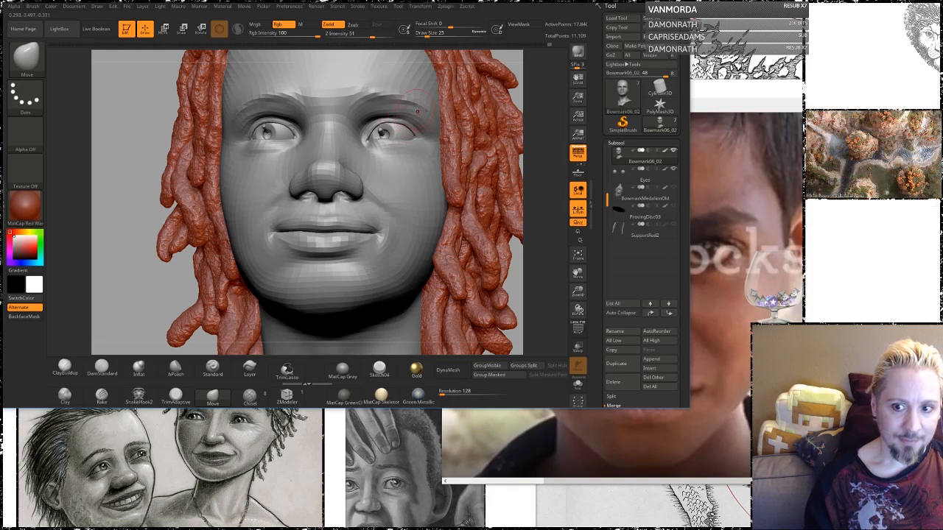
mouse_move(539, 114)
left_mouse_down()
mouse_move(541, 137)
mouse_move(524, 125)
mouse_move(533, 110)
mouse_move(526, 107)
left_mouse_up()
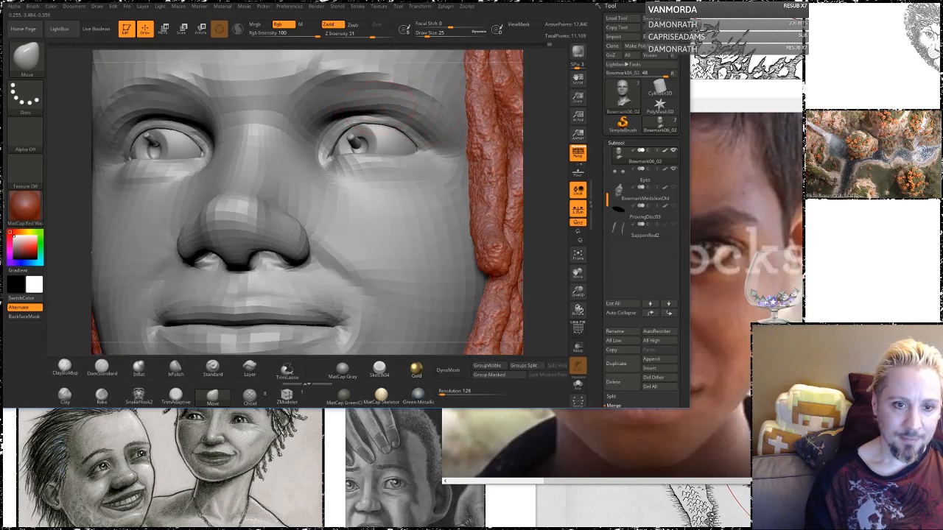
- Refine the upper eyelid creases with DamStandard at draw size 12, and subdivide the head mesh
left_click(101, 368)
key("space")
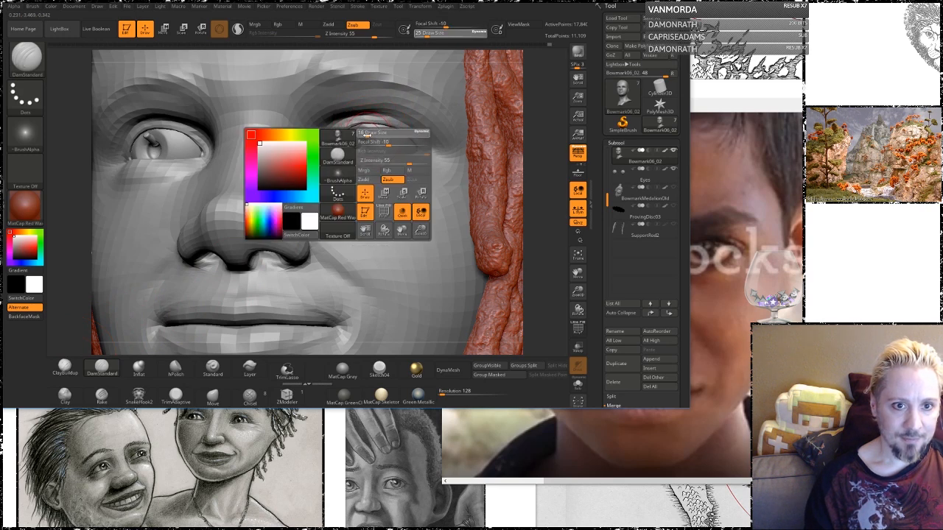
left_click_drag(366, 135, 361, 136)
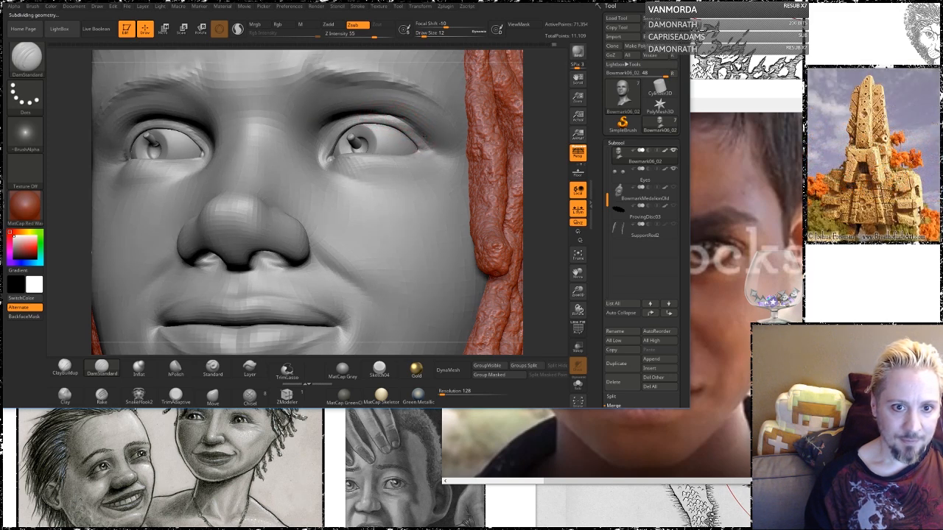
key("shift")
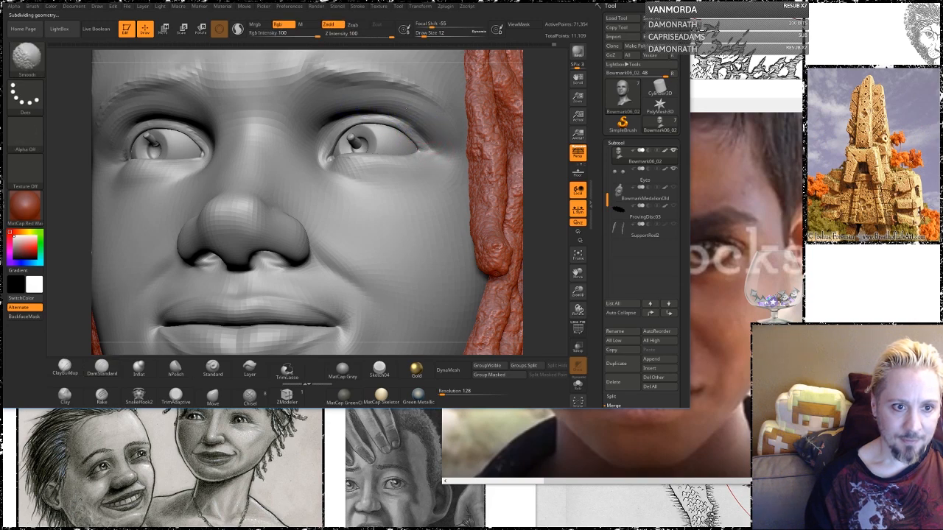
- Smooth the forehead and the area between the eyebrows with the Smooth brush at draw size 49
key("f")
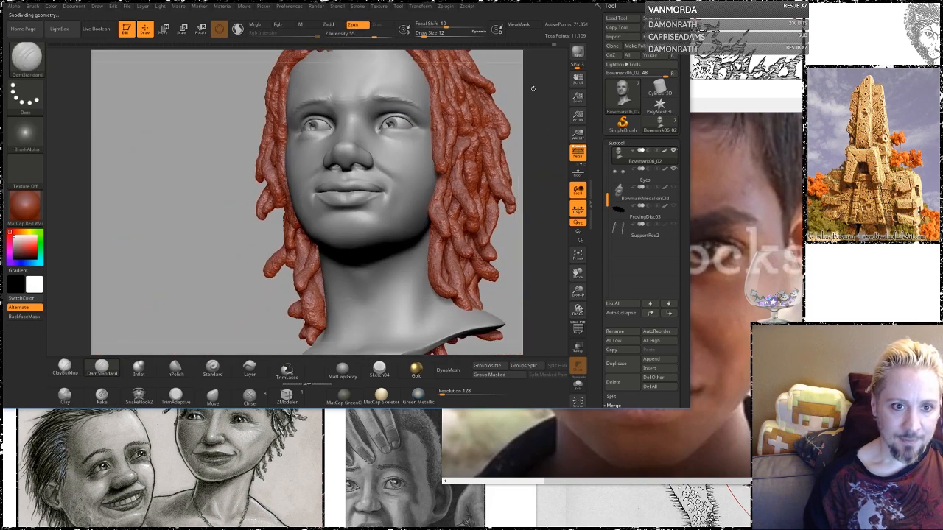
left_click_drag(537, 80, 560, 117)
left_click_drag(503, 108, 361, 209)
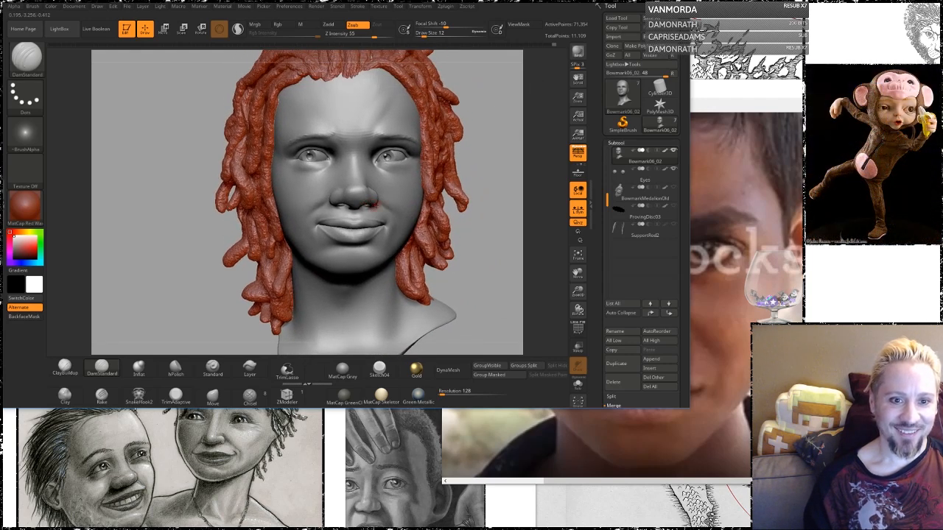
key("space")
left_click_drag(358, 118, 368, 117)
key("shift")
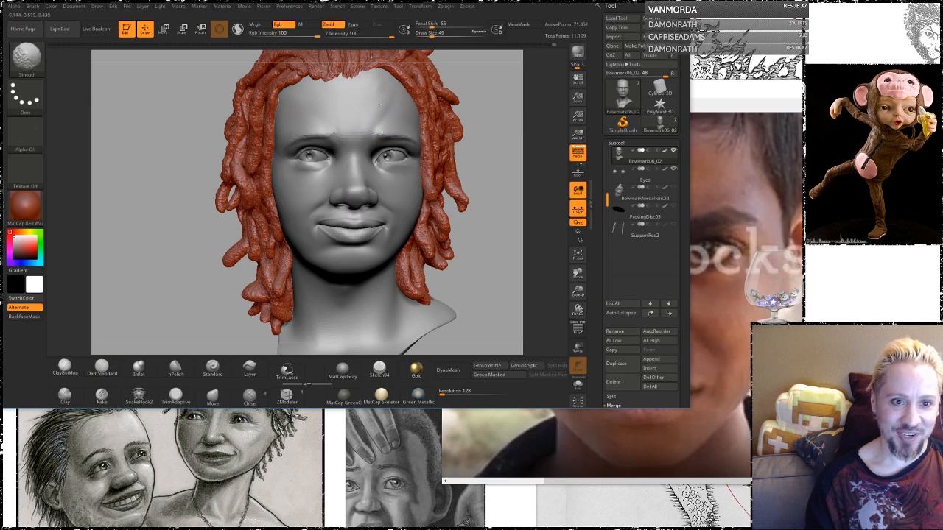
left_click_drag(496, 59, 480, 98)
mouse_move(332, 125)
left_mouse_down("shift")
mouse_move(350, 135)
mouse_move(358, 114)
mouse_move(369, 137)
mouse_move(354, 149)
mouse_move(331, 146)
mouse_move(343, 144)
mouse_move(339, 151)
left_mouse_up("shift")
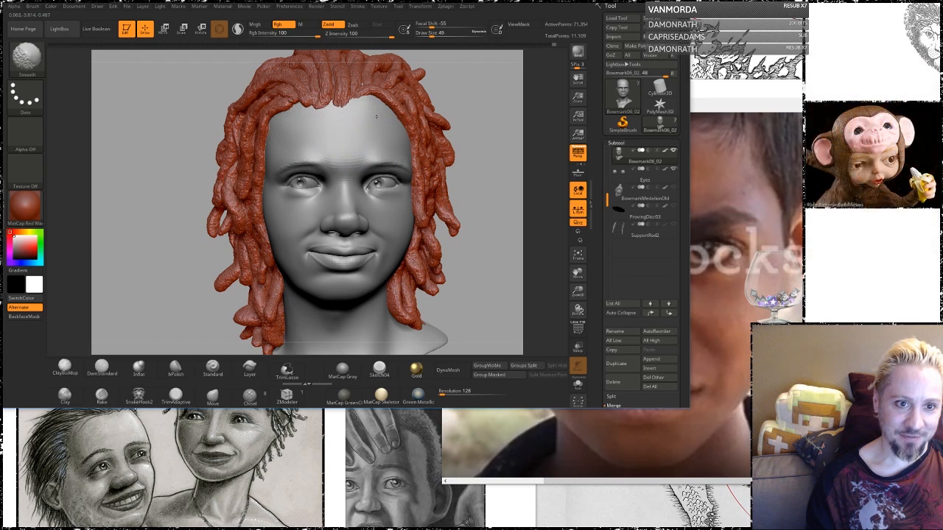
- Activate the Move brush, switch to the Chrome browser and search Google for "child smiling"
mouse_move(495, 135)
left_mouse_down("alt")
mouse_move(505, 147)
mouse_move(503, 140)
left_mouse_up("alt")
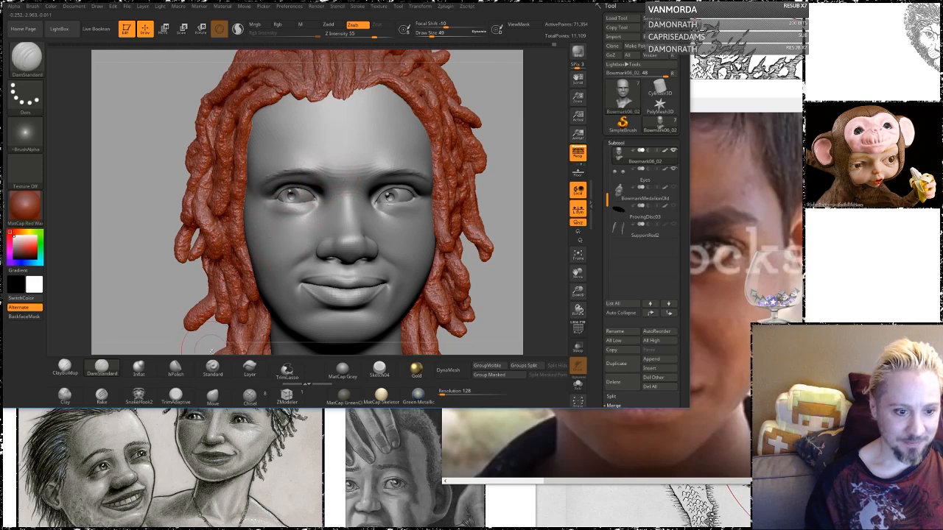
left_click(213, 398)
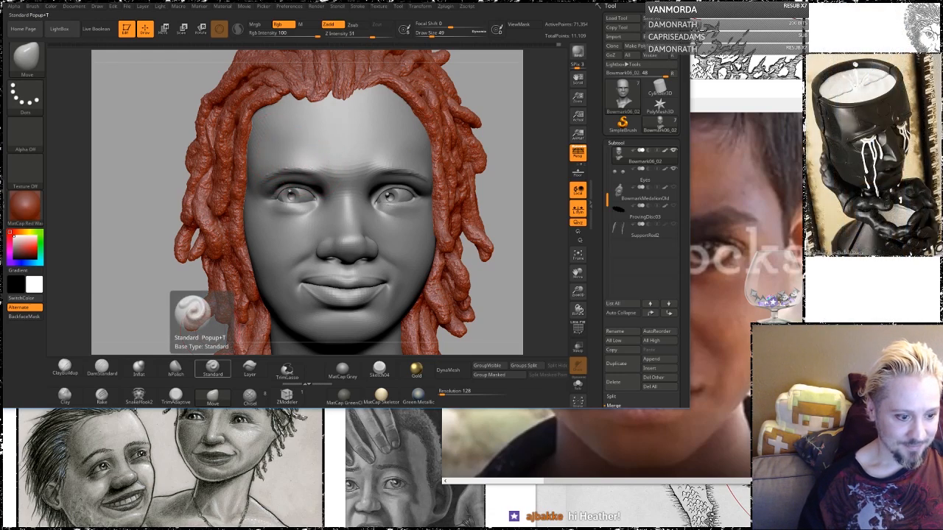
mouse_move(67, 528)
left_click(95, 503)
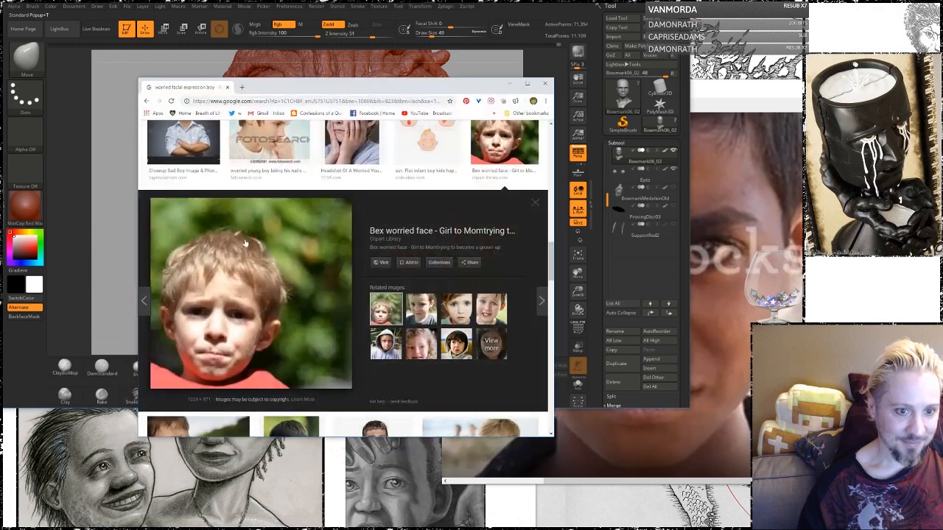
left_click(329, 102)
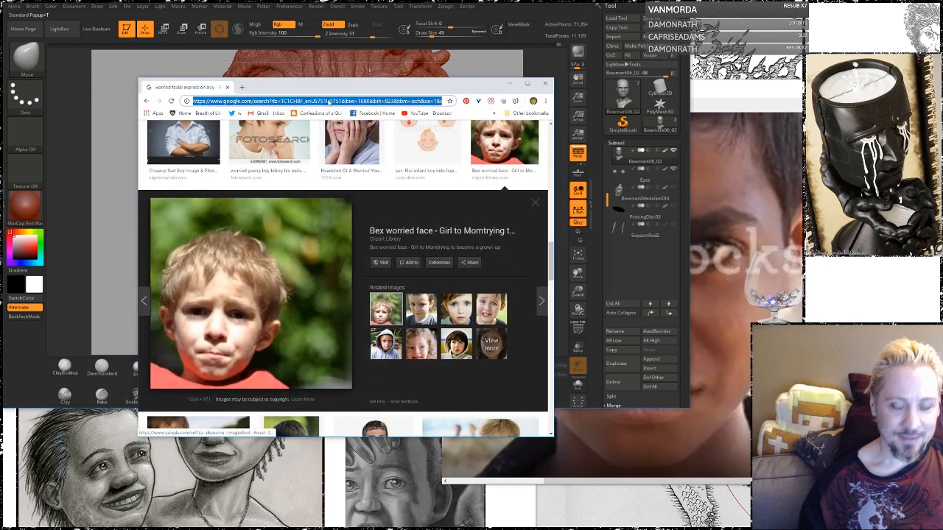
type("chil")
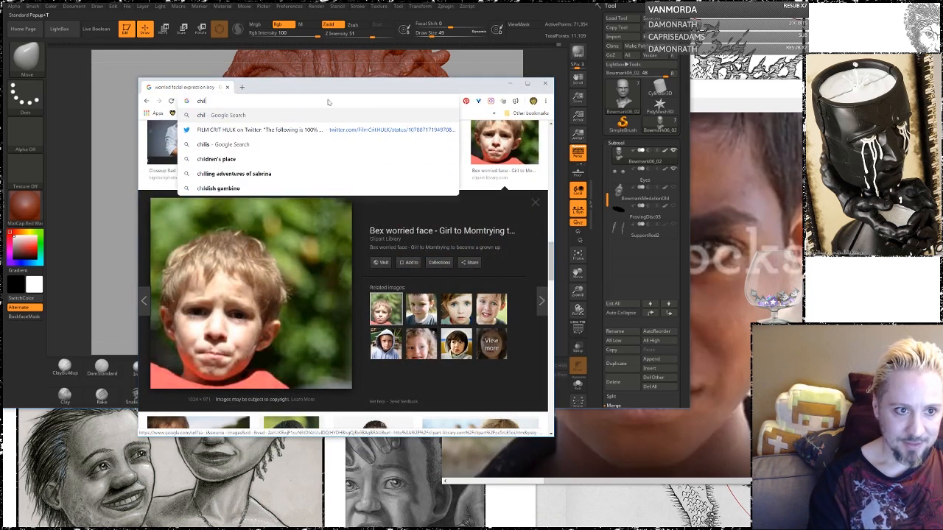
type("d smiling")
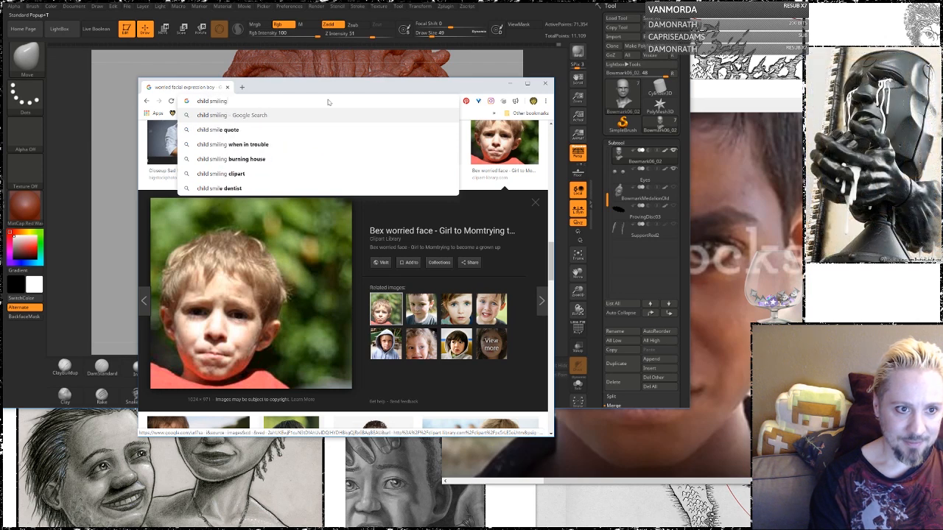
key("Return")
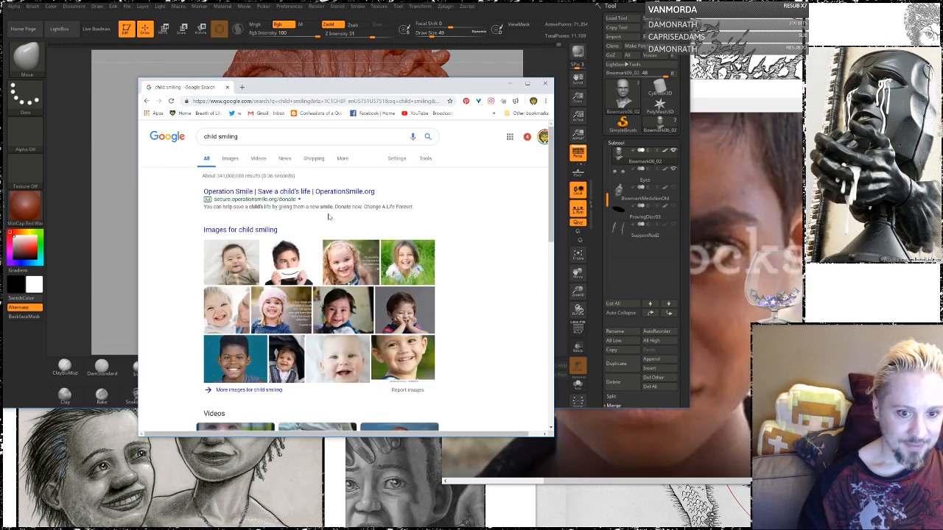
- Examine several smiling-child photos in the image results for how the eyes and cheeks are shaped, and return to ZBrush
left_click(394, 368)
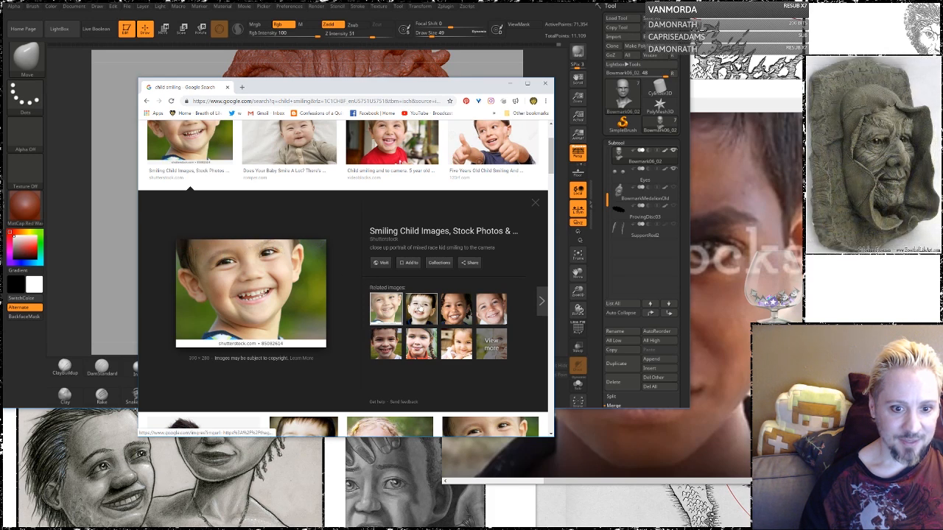
left_click(420, 306)
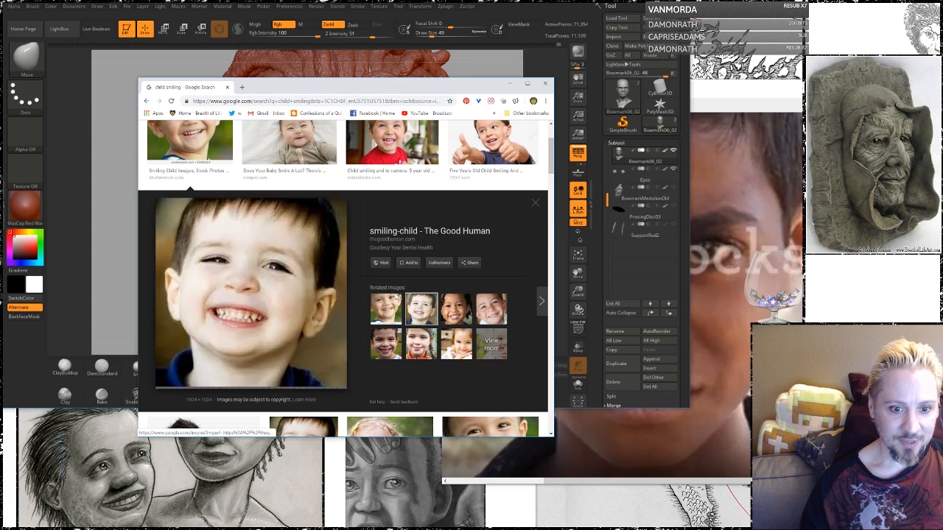
left_click(394, 340)
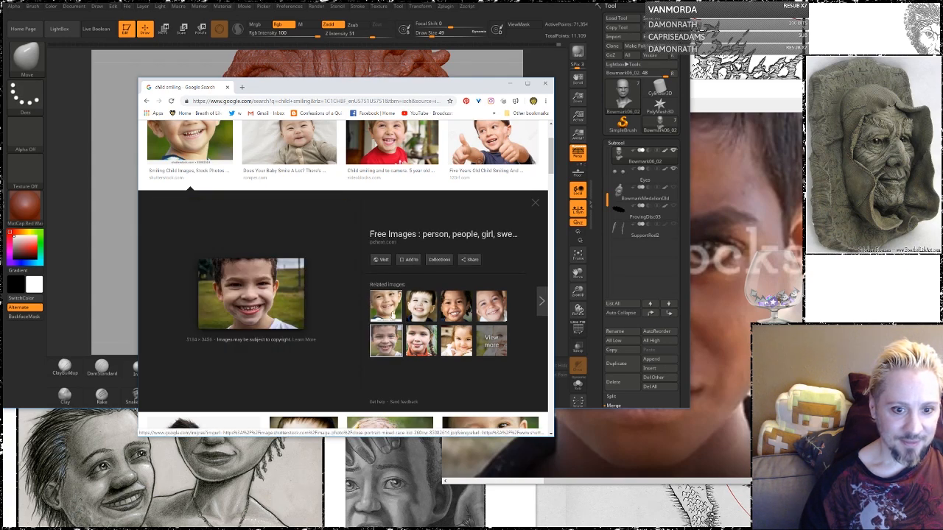
left_click(421, 306)
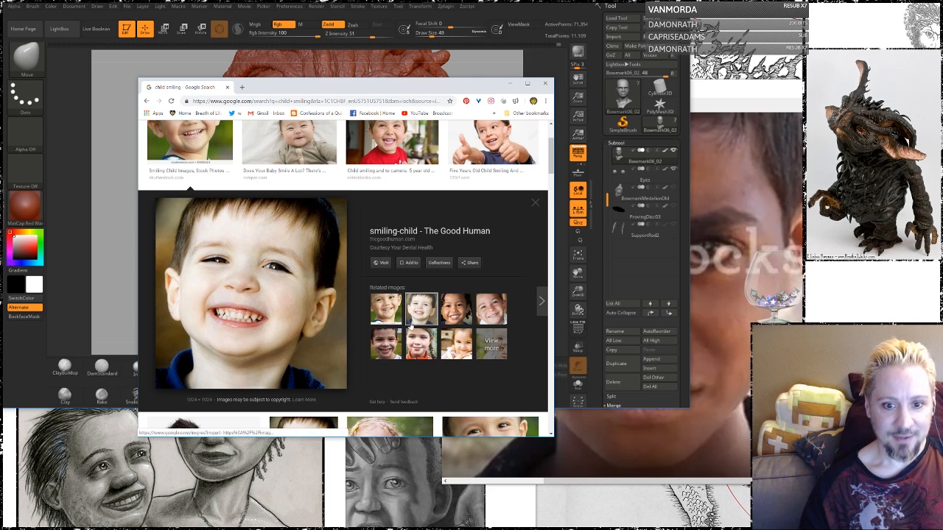
left_click(488, 313)
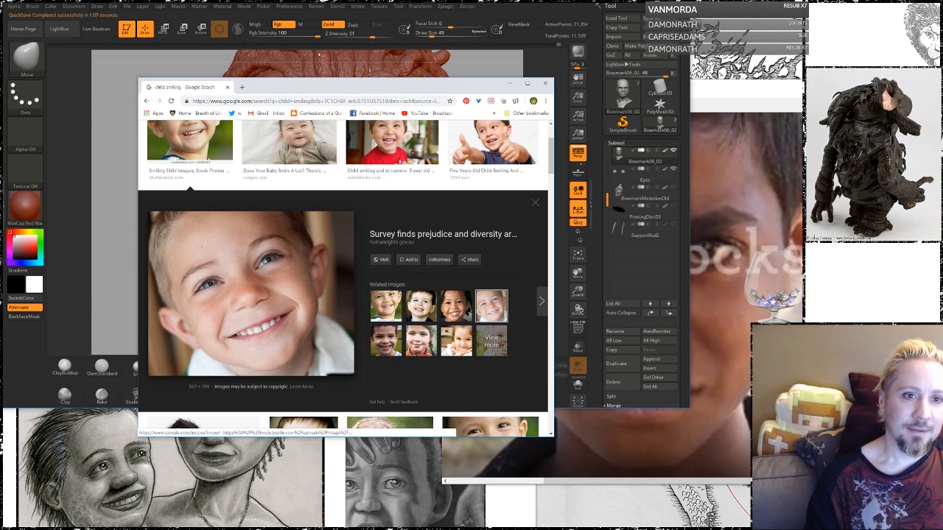
left_click(353, 16)
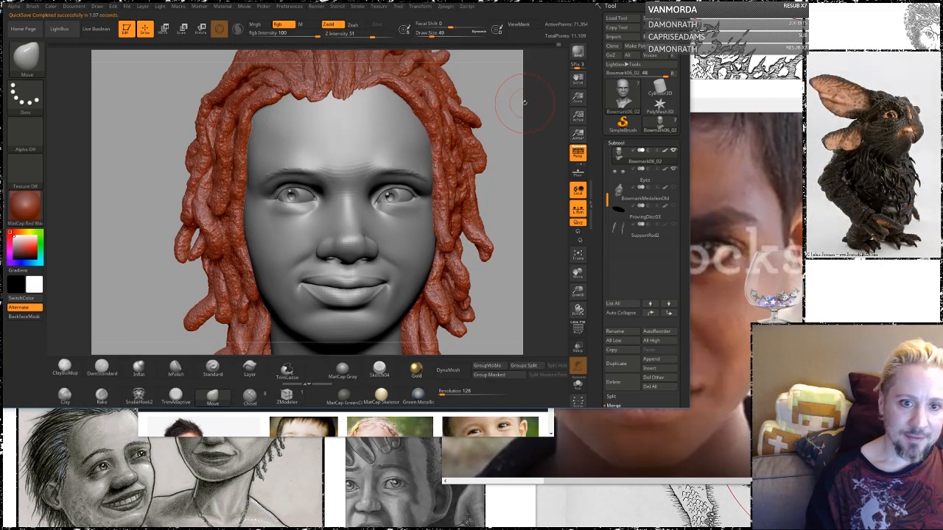
- Build up the upper eyelid and the area under the brow with ClayBuildup at draw size 14 and smooth it
mouse_move(520, 87)
left_mouse_down("alt")
mouse_move(527, 145)
mouse_move(541, 156)
mouse_move(565, 128)
left_mouse_up("alt")
key("space")
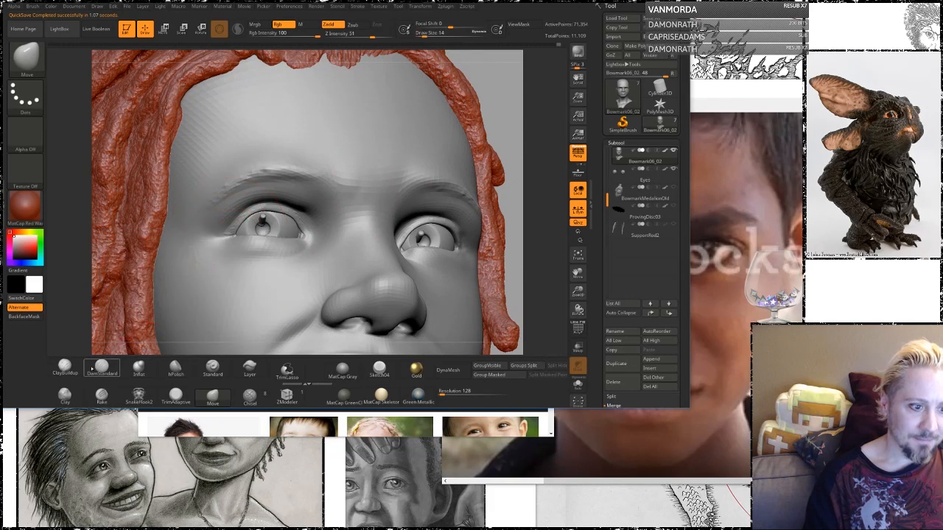
left_click(65, 366)
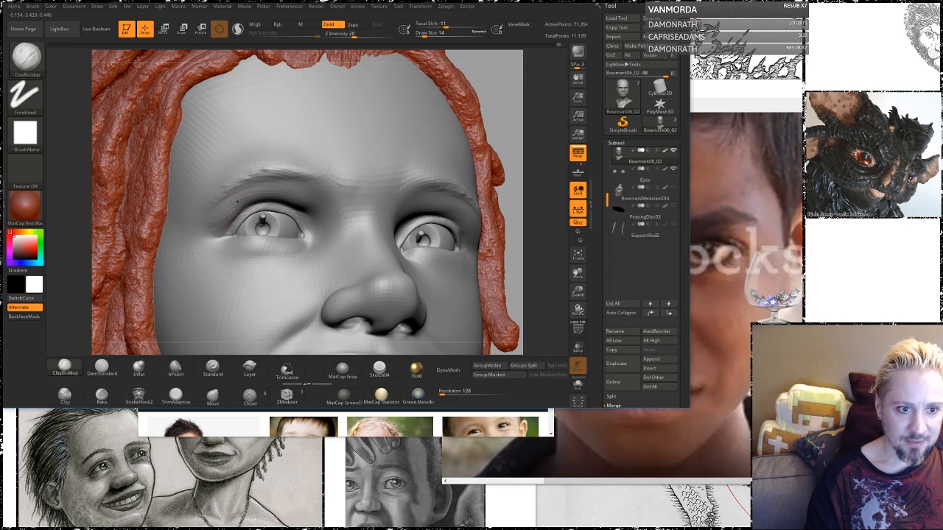
left_click_drag(258, 209, 241, 199)
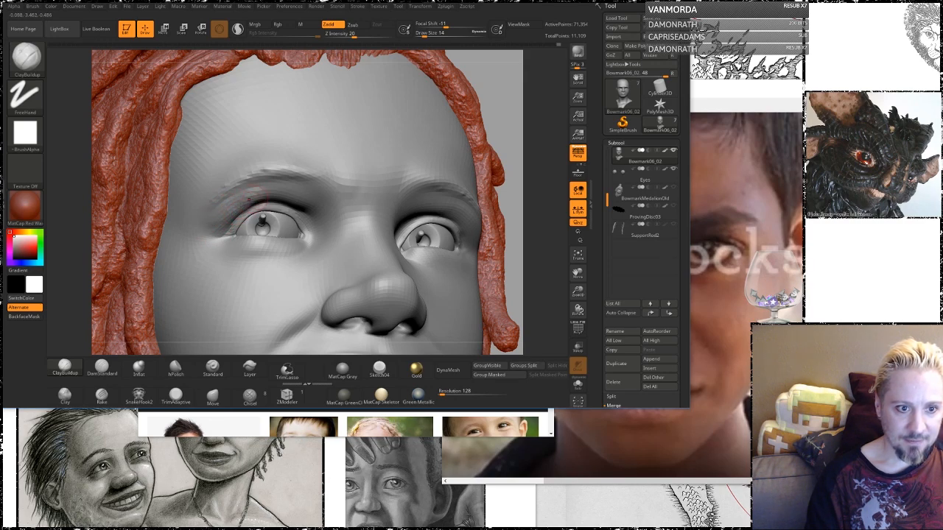
key("shift")
left_click_drag(502, 75, 467, 80)
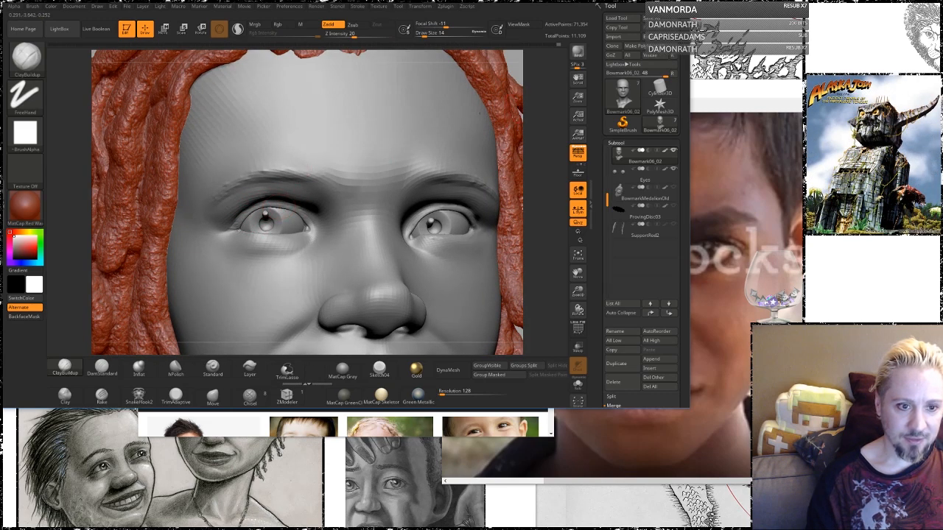
- Reshape the upper eyelid and the outer eye area with the Move brush at draw size 37
left_click_drag(543, 84, 529, 75)
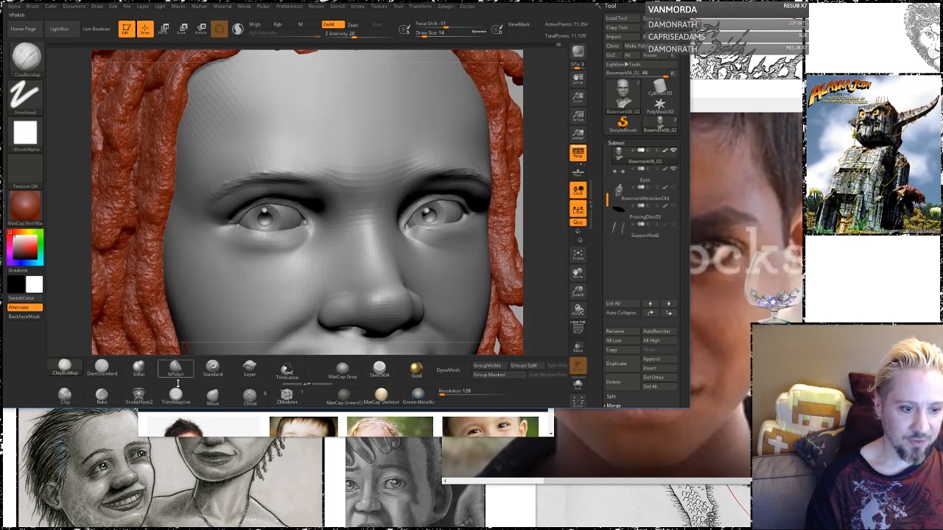
left_click(212, 396)
key("space")
left_click_drag(284, 243, 294, 244)
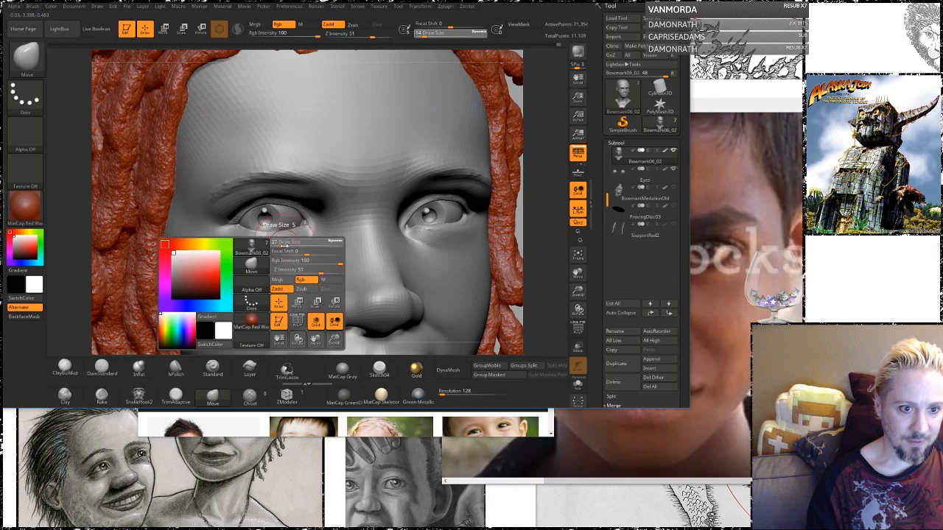
left_click_drag(258, 200, 259, 208)
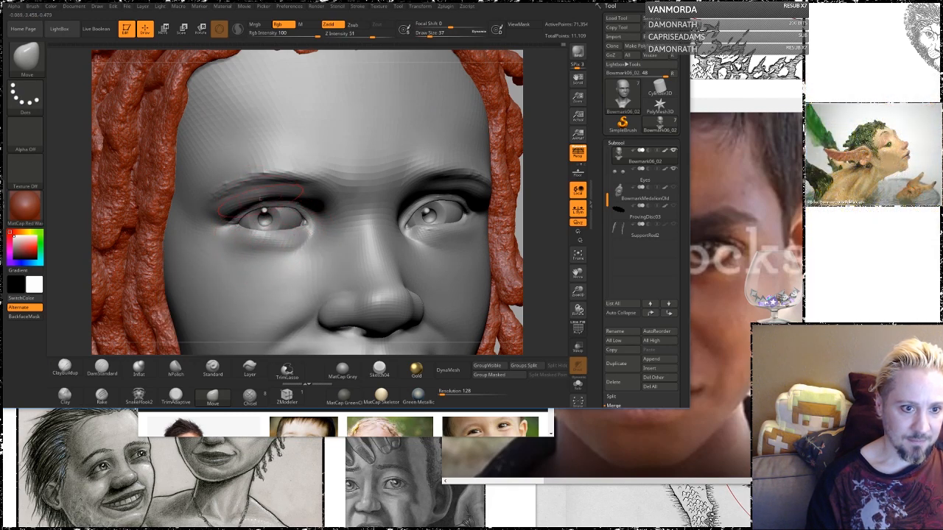
mouse_move(254, 210)
left_mouse_down()
mouse_move(256, 196)
mouse_move(232, 220)
mouse_move(244, 237)
left_mouse_up()
- Adjust the eyelid contours of both eyes with the Move brush at draw size 17, checking the face from below
key("space")
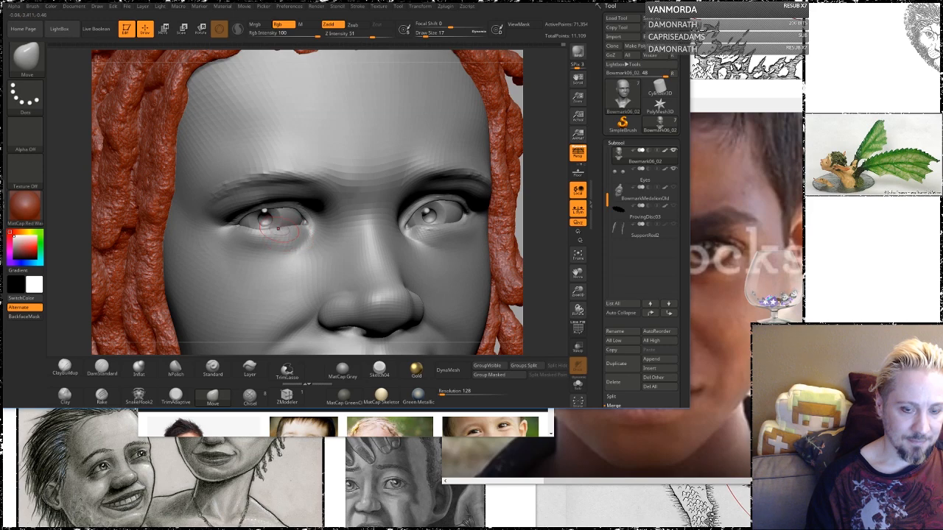
left_click_drag(557, 168, 529, 114)
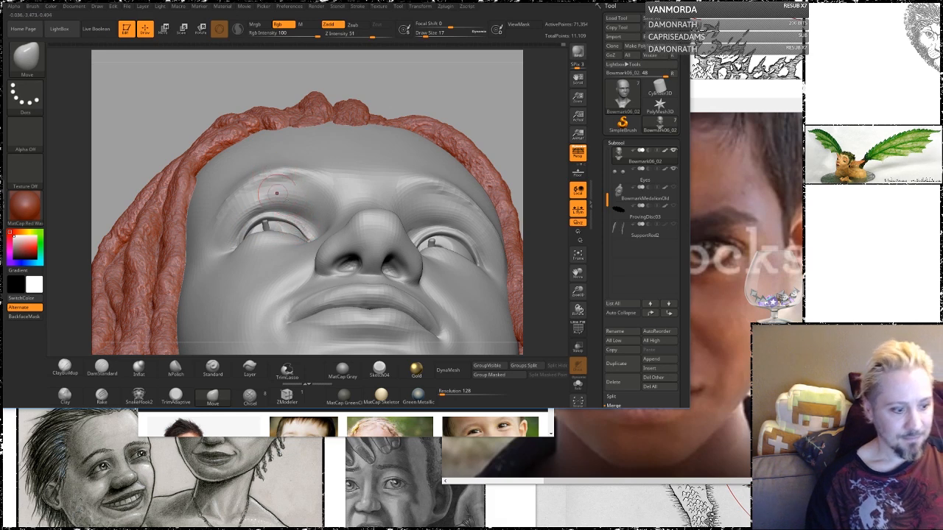
left_click_drag(488, 127, 415, 235)
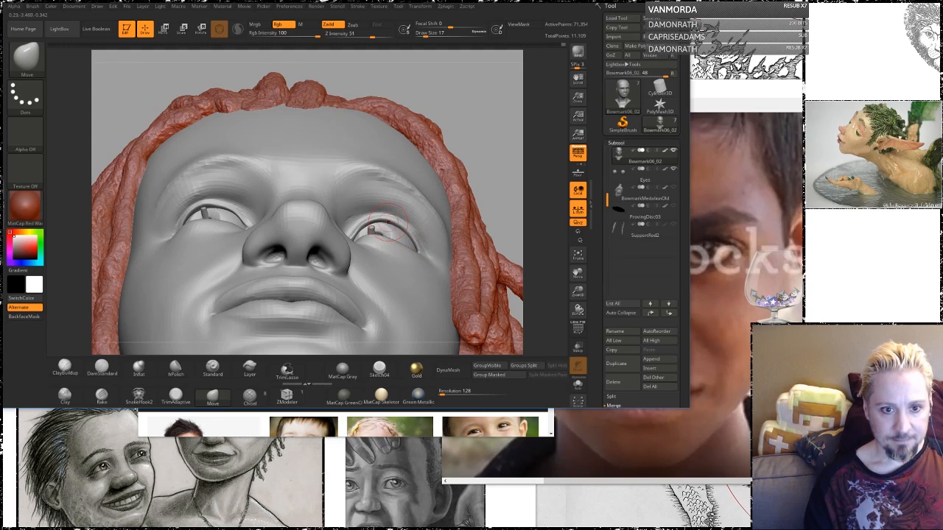
left_click_drag(480, 109, 414, 257)
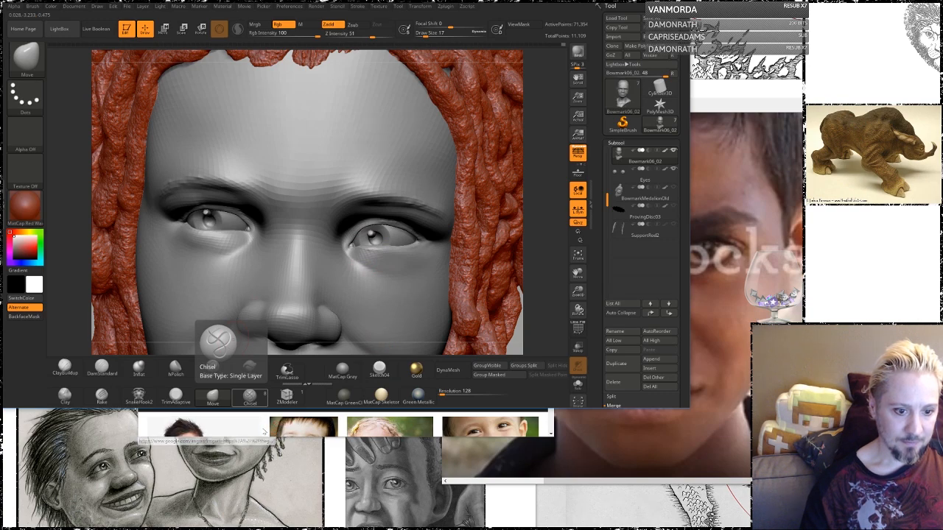
- Switch to the browser and open the source page of the short-haired smiling boy photo from the image results
left_click(265, 432)
scroll(377, 271, "down", 3)
scroll(377, 272, "down", 2)
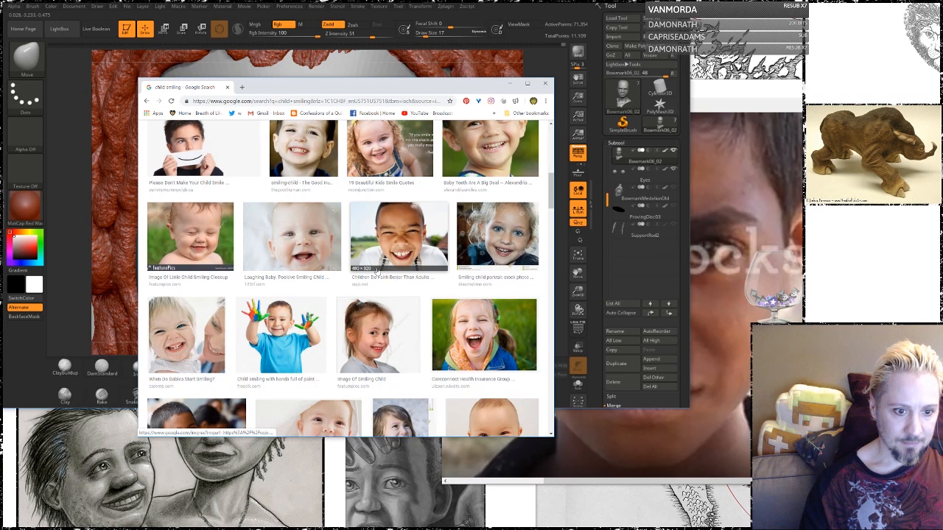
scroll(378, 272, "down", 2)
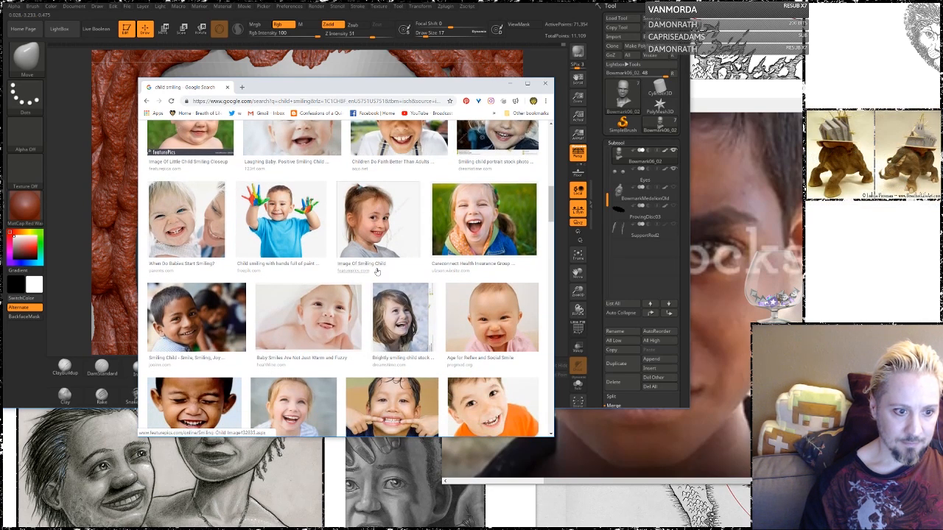
scroll(376, 272, "down", 1)
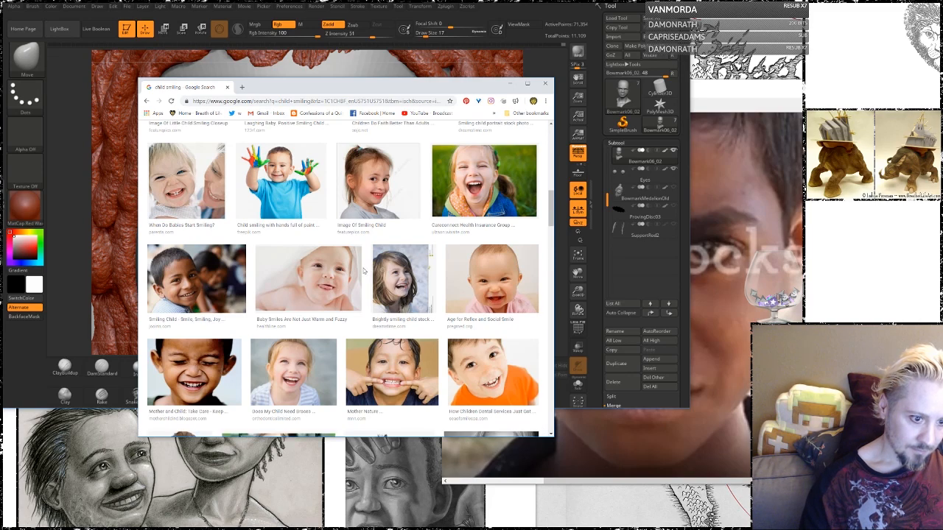
left_click(217, 294)
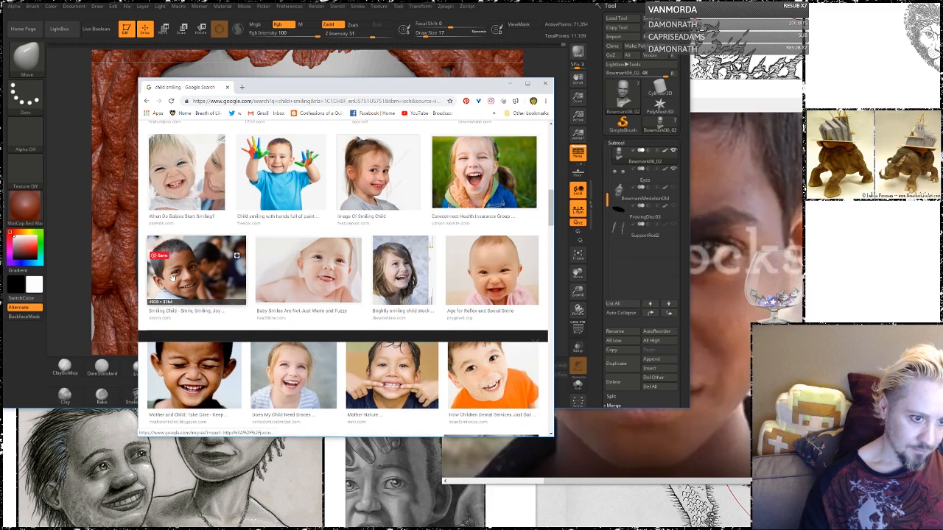
left_click(227, 297)
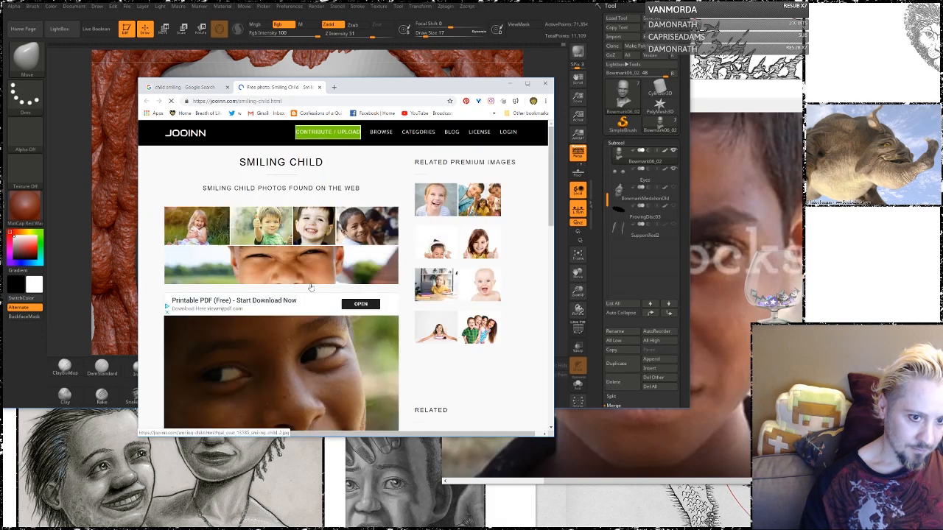
- Enlarge the smiling boy's photo, place the browser window so it shows below the sculpt, and return to ZBrush
scroll(317, 273, "down", 2)
scroll(347, 236, "up", 2)
left_click(354, 227)
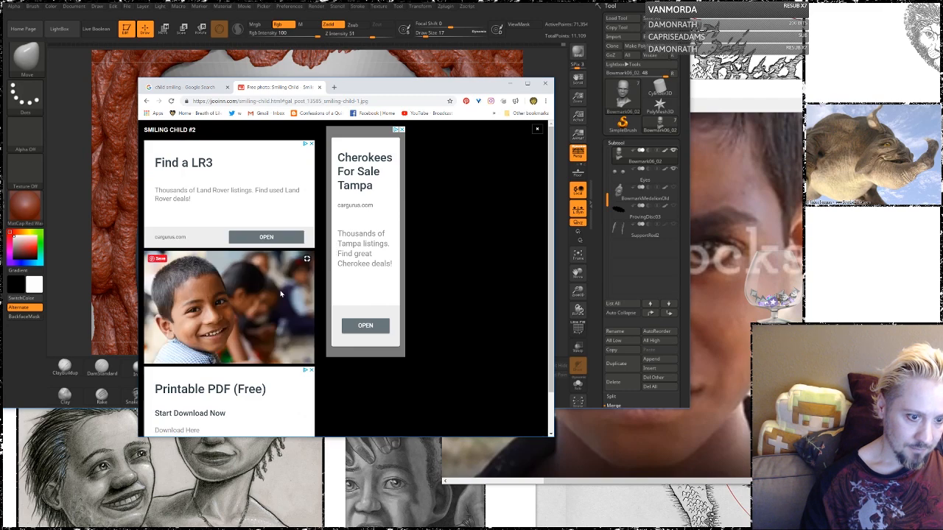
left_click_drag(356, 87, 278, 240)
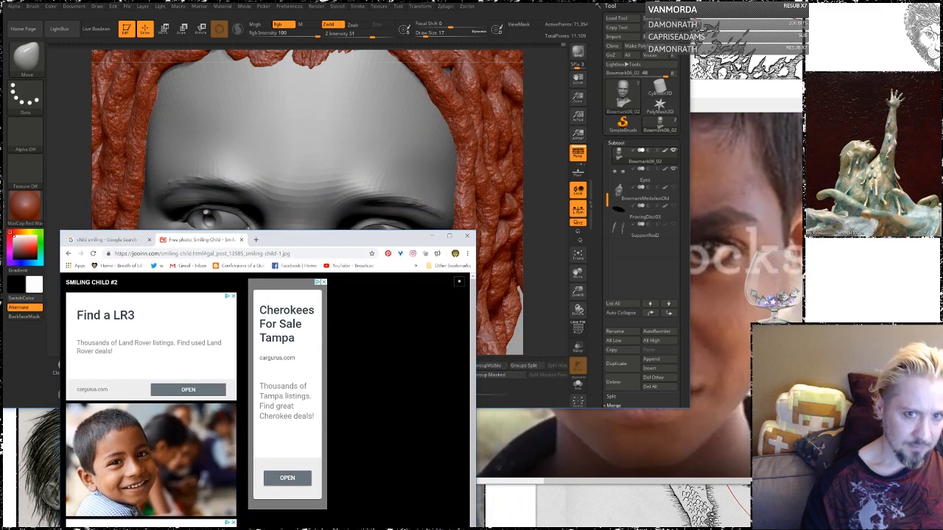
left_click(278, 2)
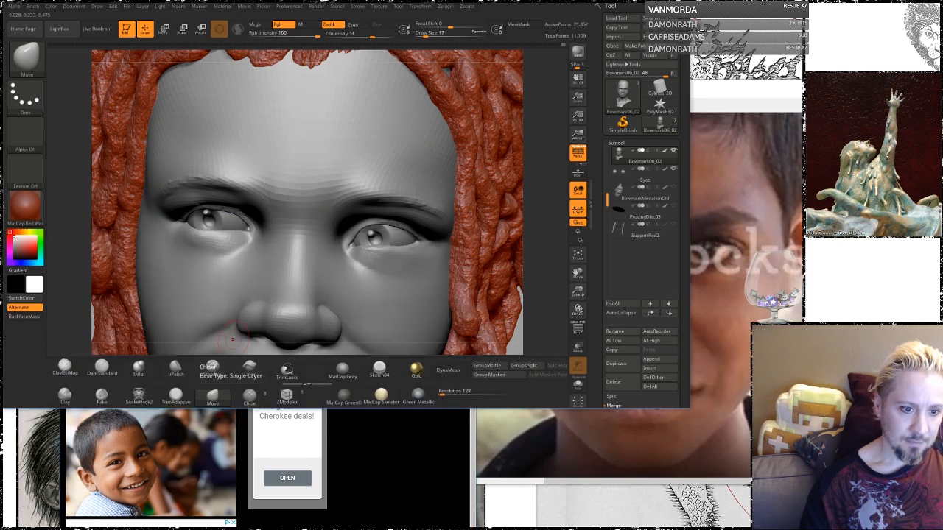
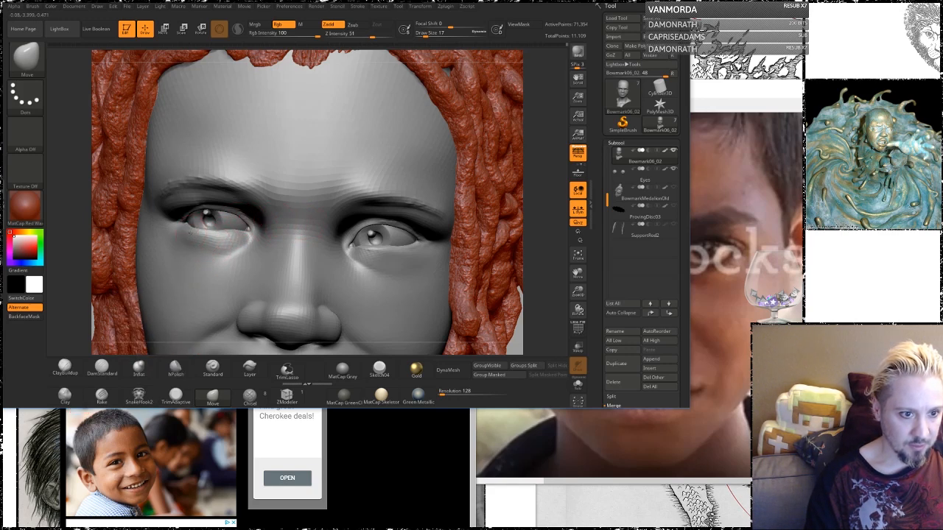
- Adjust the outer corner and upper lid of the eyes with the Move brush at draw size 17, and render a best-quality preview
mouse_move(76, 225)
left_mouse_down()
mouse_move(162, 227)
mouse_move(198, 210)
mouse_move(162, 234)
left_mouse_up()
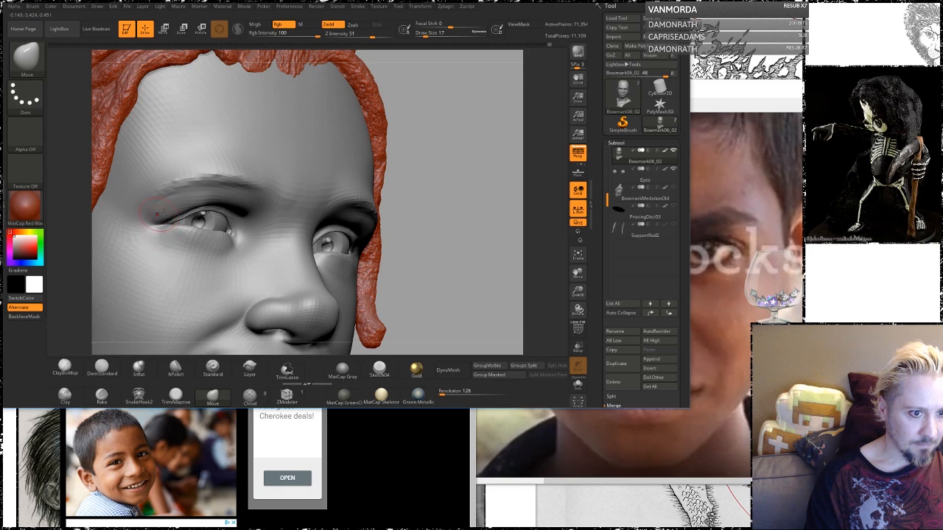
left_click_drag(495, 159, 414, 151)
mouse_move(382, 266)
left_mouse_down()
mouse_move(369, 261)
mouse_move(390, 262)
left_mouse_up()
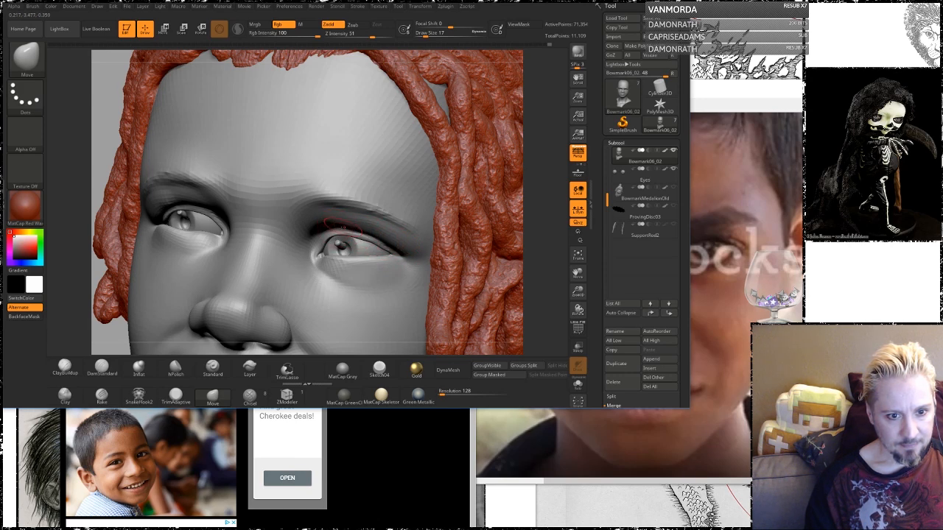
mouse_move(555, 162)
left_mouse_down()
mouse_move(608, 126)
mouse_move(621, 143)
left_mouse_up()
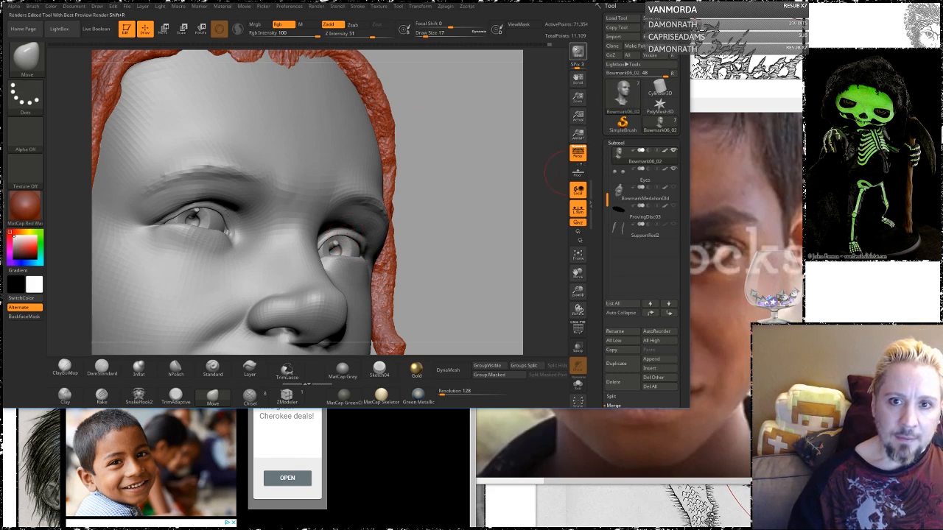
left_click(577, 51)
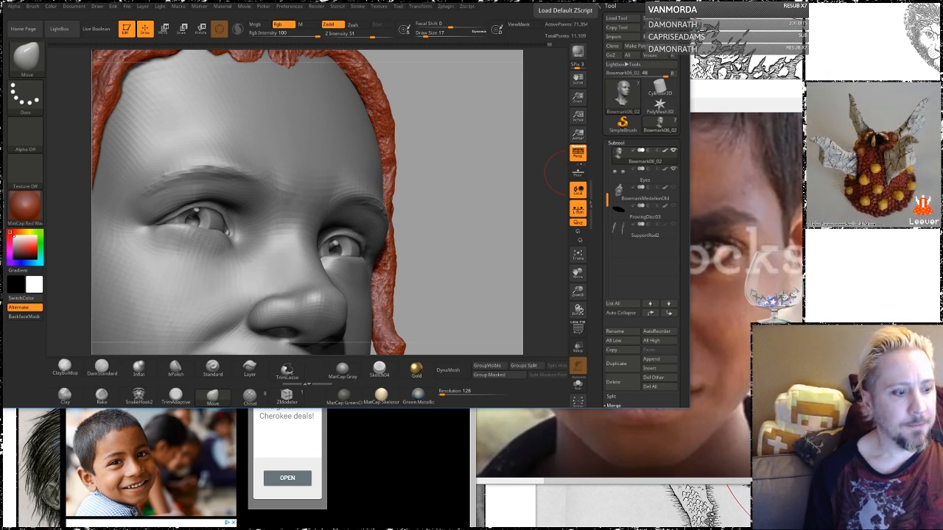
- Refine the lower eyelid contours of both eyes with the Move brush at draw size 17, working from several angles
left_click_drag(467, 202, 476, 193)
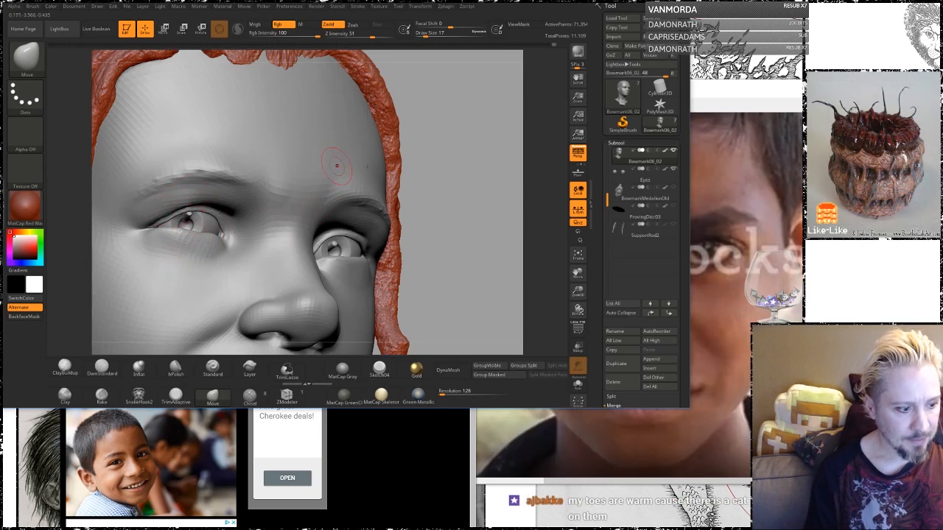
left_click_drag(450, 143, 439, 155)
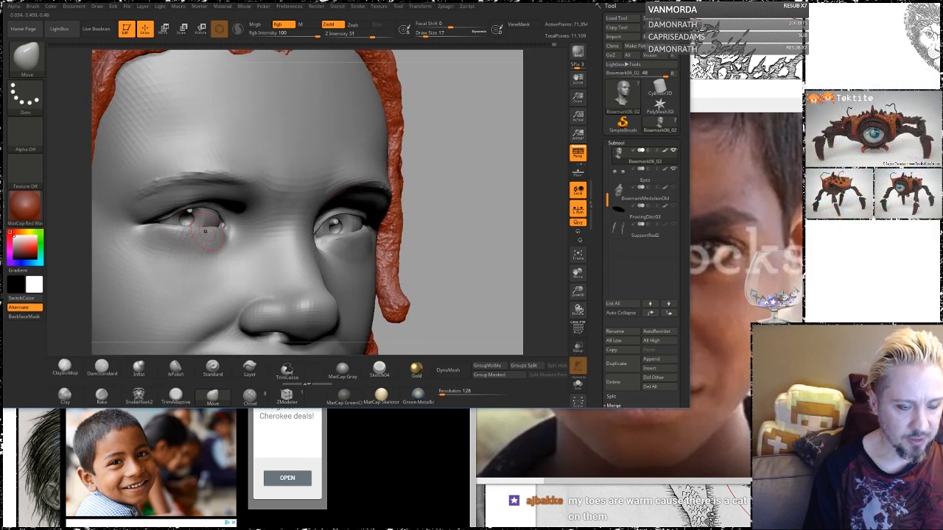
mouse_move(432, 142)
left_mouse_down()
mouse_move(454, 152)
mouse_move(433, 175)
mouse_move(403, 174)
left_mouse_up()
mouse_move(532, 188)
left_mouse_down("alt")
mouse_move(469, 187)
mouse_move(442, 175)
mouse_move(436, 198)
left_mouse_up("alt")
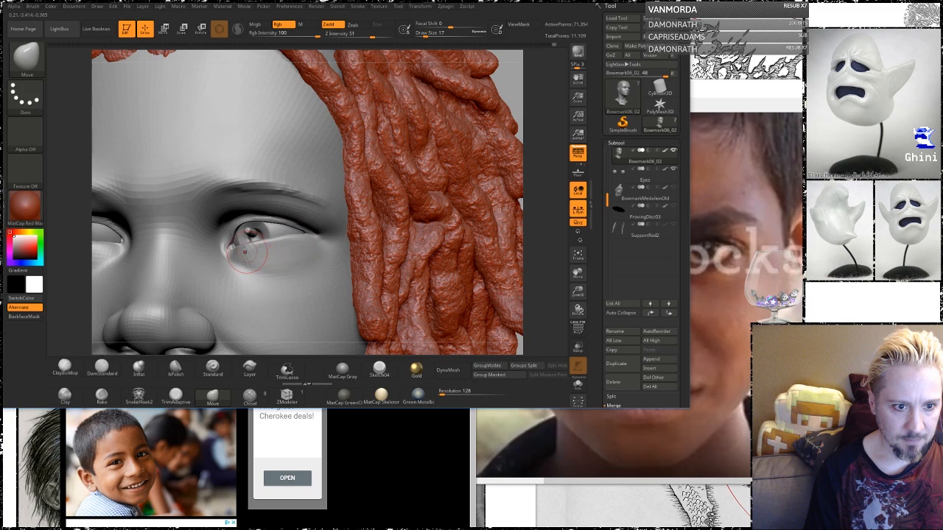
left_click_drag(539, 114, 600, 117)
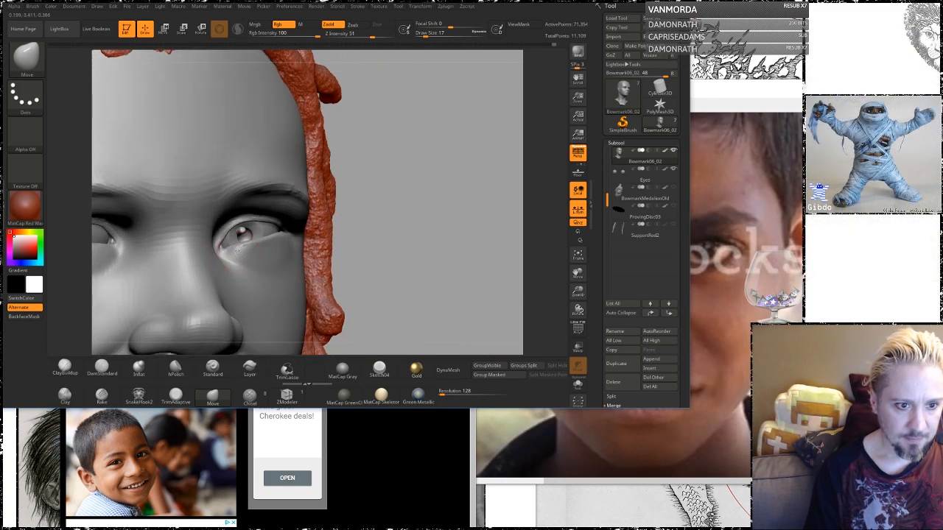
left_click_drag(399, 187, 472, 146, "alt")
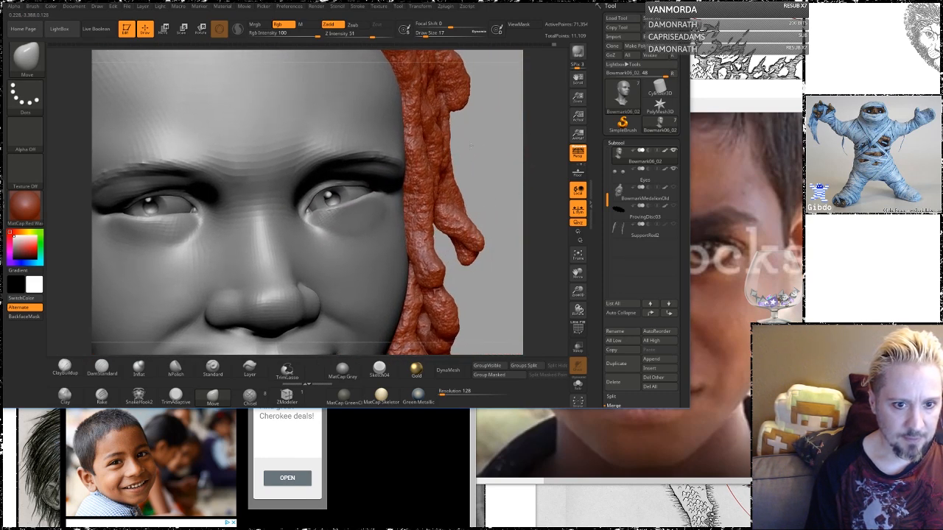
- Build up the lower eyelids with the ClayBuildup brush at draw size 17 and smooth the added clay
left_click(65, 366)
left_click_drag(322, 215, 355, 217)
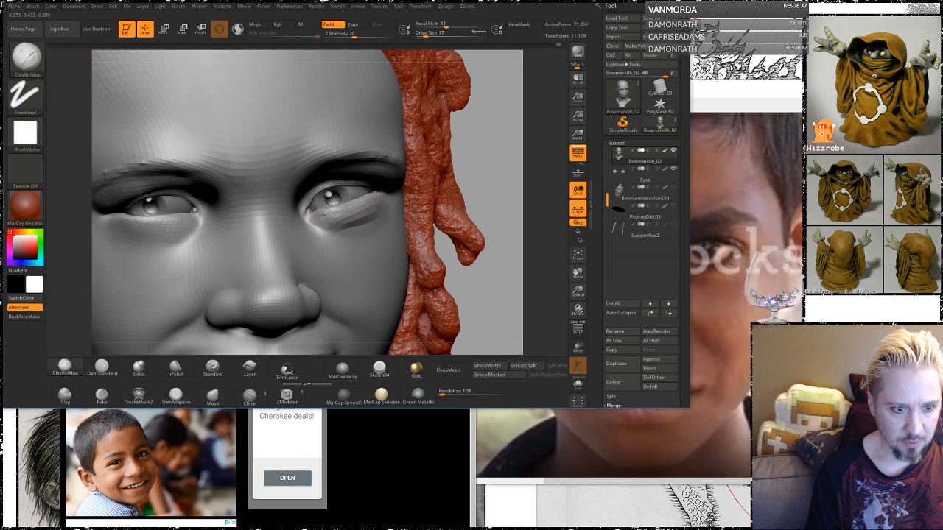
left_click_drag(473, 158, 538, 155, "alt")
mouse_move(232, 228)
left_mouse_down()
mouse_move(190, 224)
mouse_move(230, 228)
mouse_move(200, 219)
mouse_move(234, 231)
mouse_move(193, 228)
left_mouse_up()
left_click_drag(394, 224, 446, 204, "shift")
mouse_move(555, 195)
left_mouse_down("alt")
mouse_move(497, 182)
mouse_move(494, 165)
left_mouse_up("alt")
left_click_drag(442, 208, 426, 210, "shift")
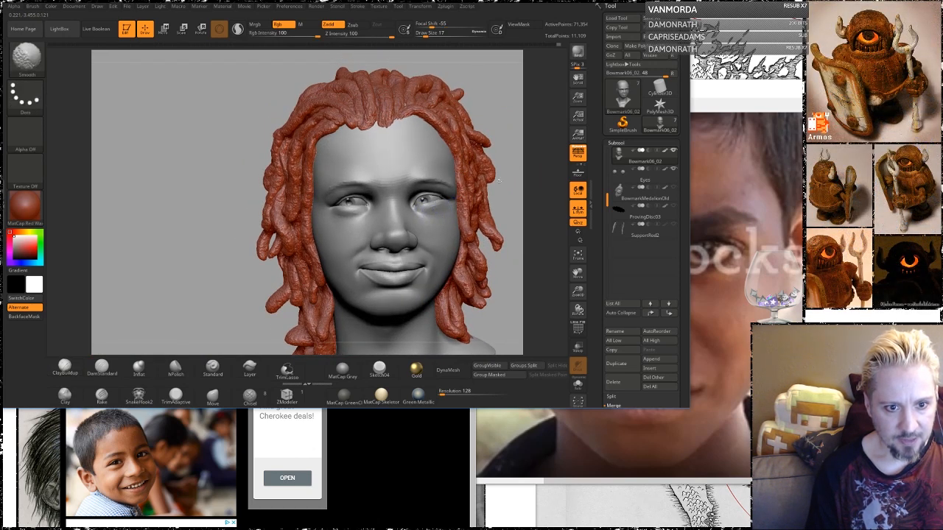
- Reshape the outer eye area with the Move brush at draw size 46
mouse_move(516, 157)
left_mouse_down("alt")
mouse_move(456, 155)
mouse_move(449, 182)
mouse_move(464, 200)
mouse_move(492, 199)
mouse_move(471, 203)
left_mouse_up("alt")
left_click_drag(485, 227, 488, 276, "alt")
mouse_move(507, 171)
left_mouse_down()
mouse_move(511, 158)
mouse_move(526, 180)
mouse_move(510, 184)
mouse_move(507, 171)
left_mouse_up()
left_click(212, 395)
key("space")
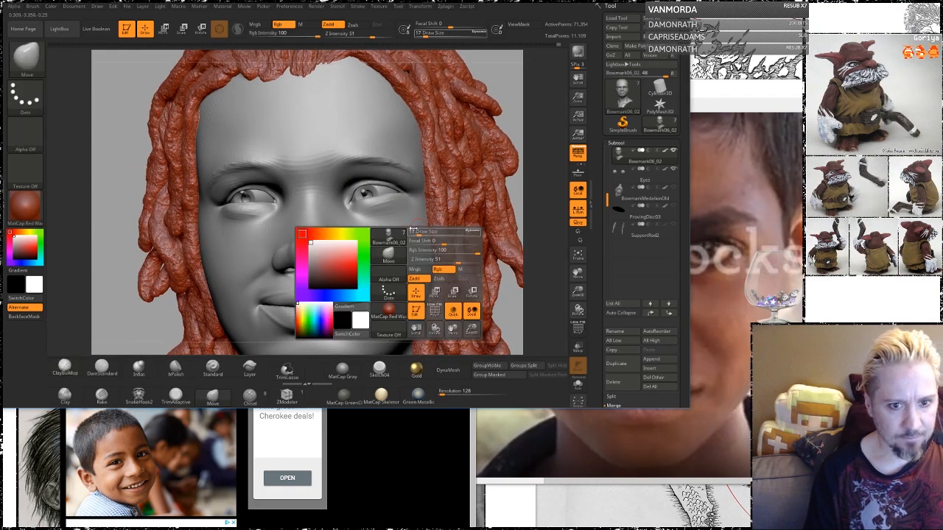
left_click_drag(417, 230, 425, 231)
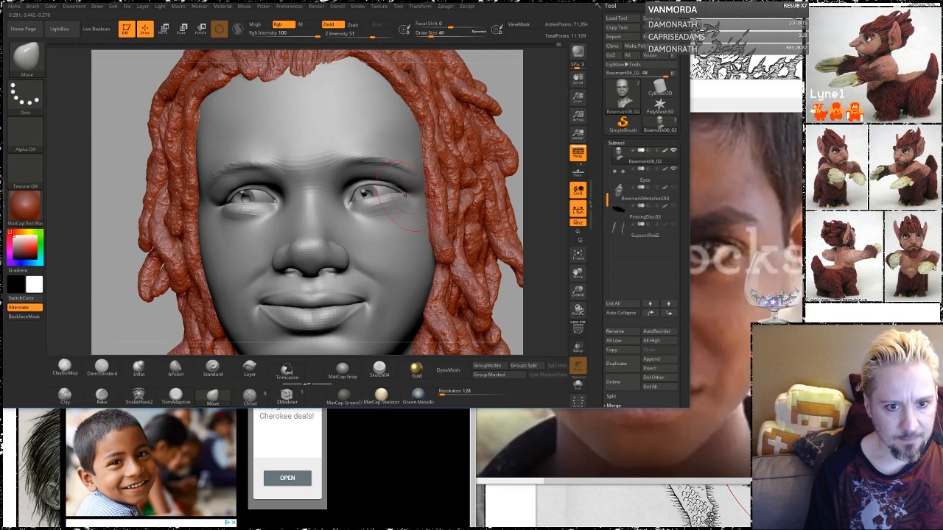
left_click_drag(388, 185, 407, 195)
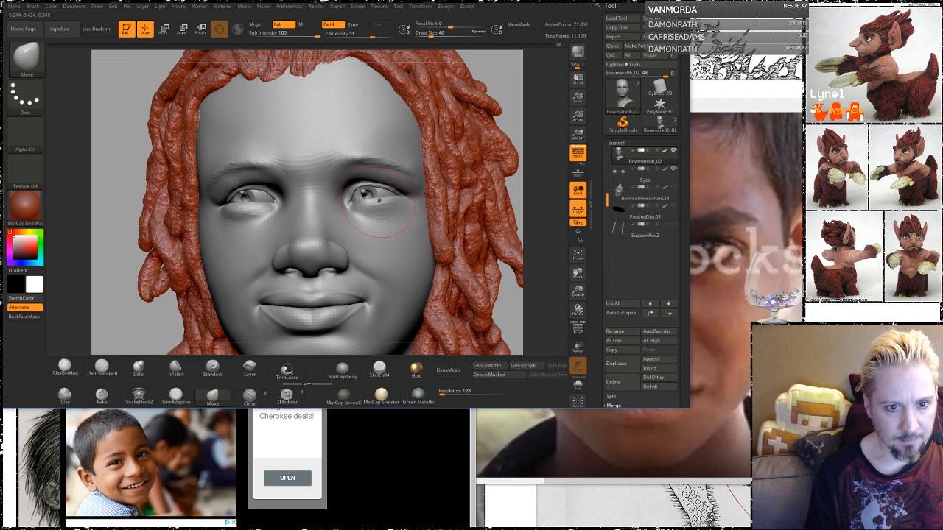
- Fine-tune the eyelids with the Move brush at draw size 25
left_click_drag(531, 94, 497, 185)
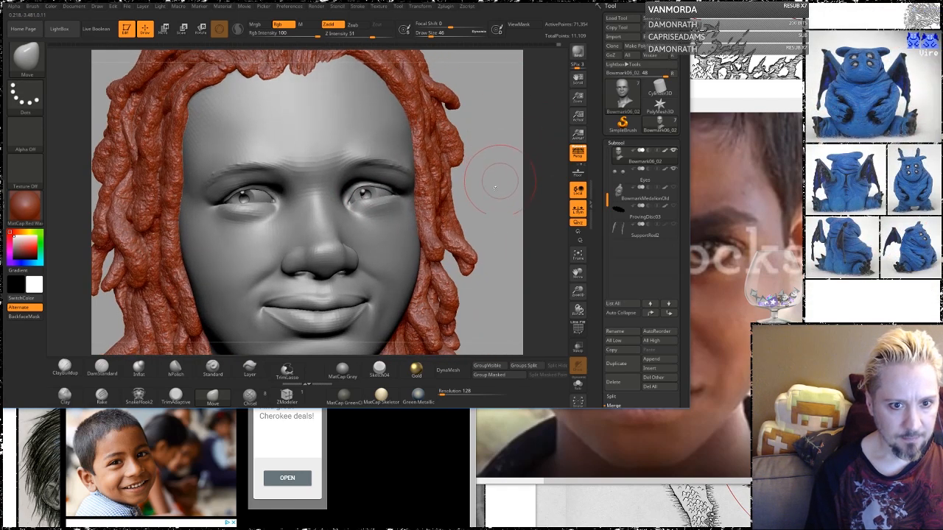
key("space")
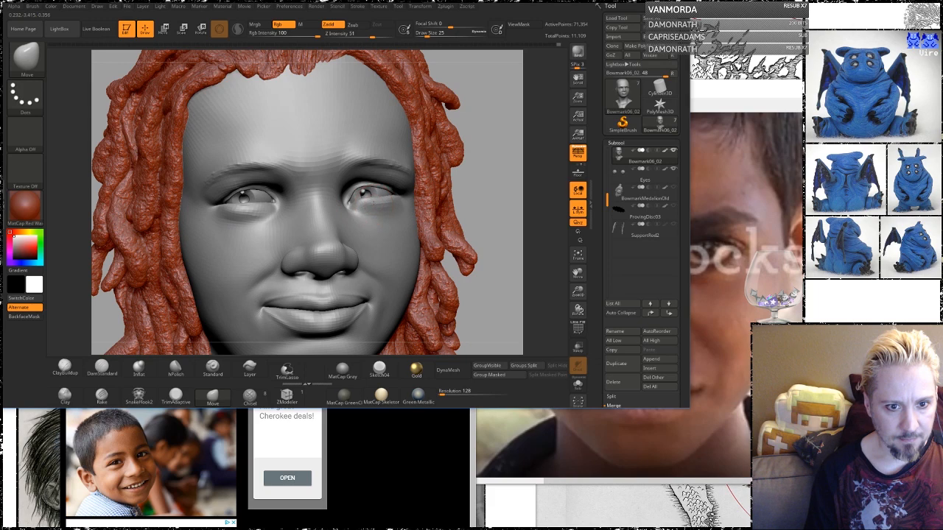
left_click_drag(499, 179, 398, 179)
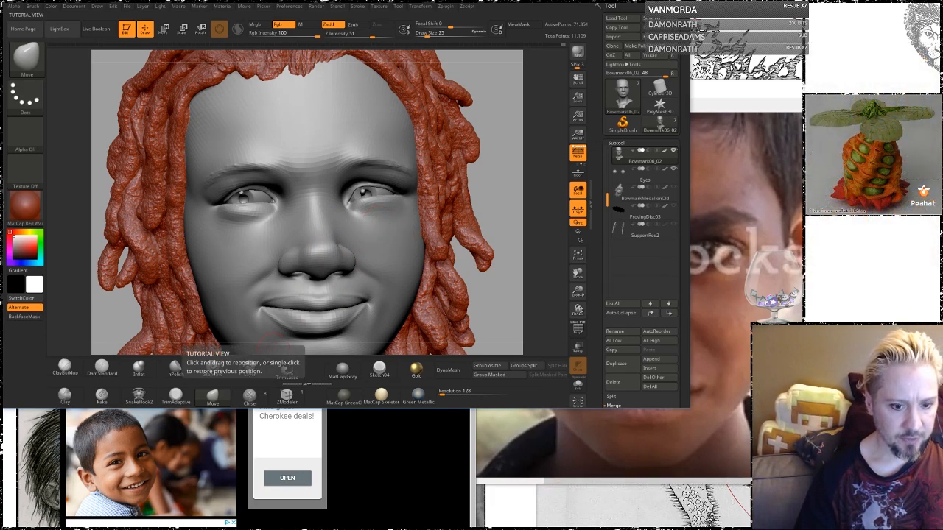
- Bring the browser forward and close the old Snipping Tool capture of the boy's face without saving it
left_click(343, 453)
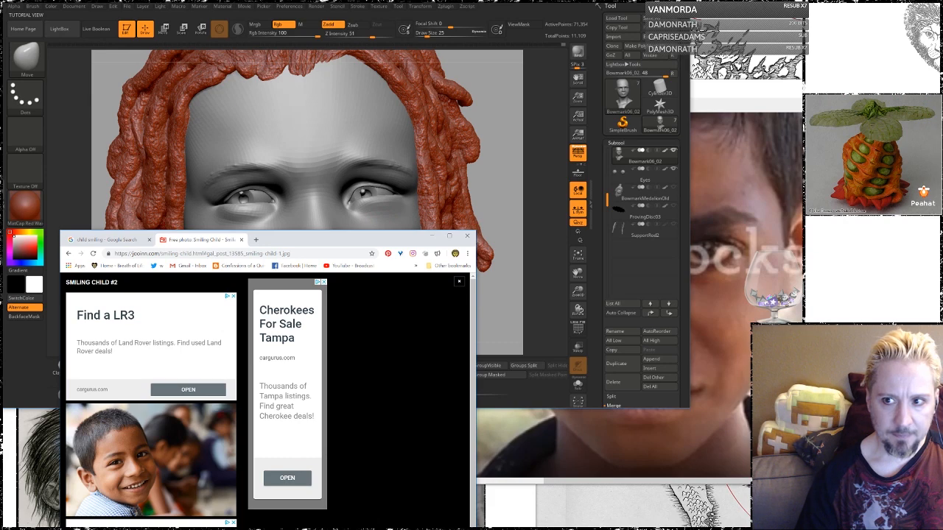
left_click(857, 84)
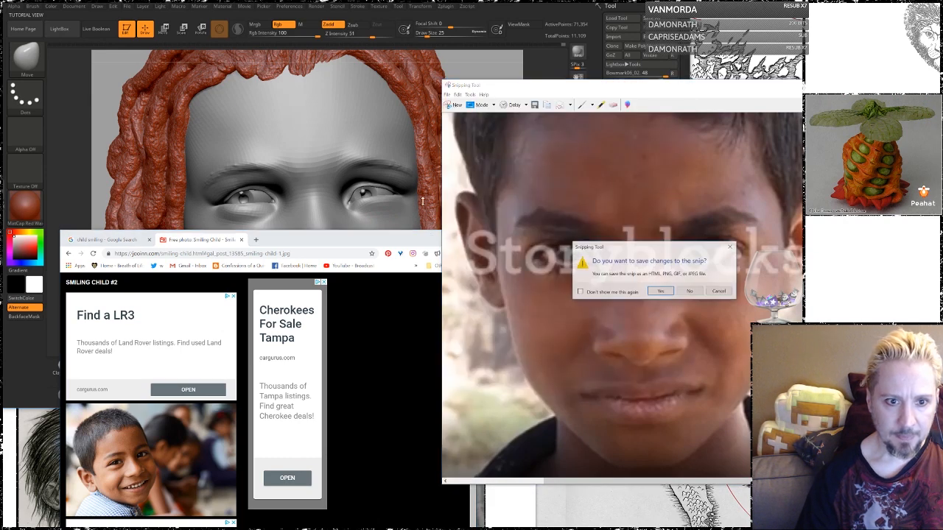
left_click(691, 292)
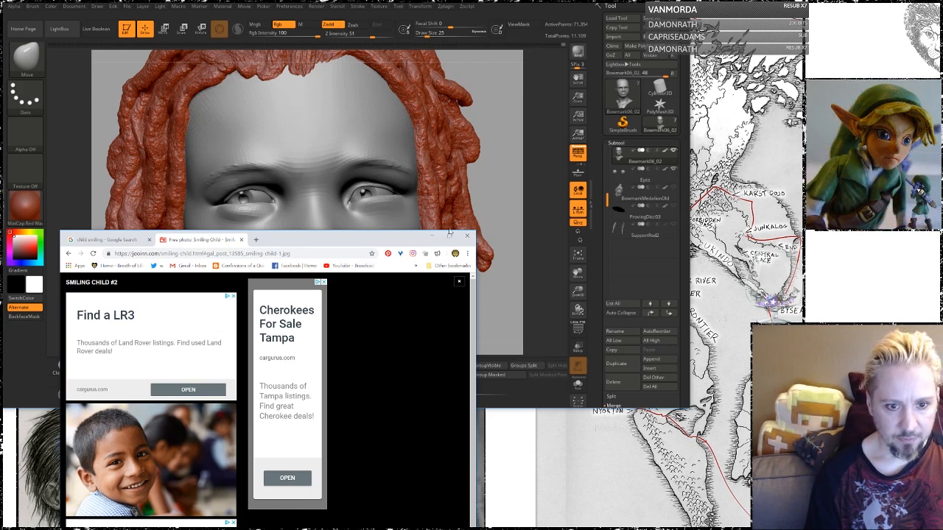
- Browse the child smiling image results and preview the Shutterstock photo of the happy children outdoors
left_click(112, 240)
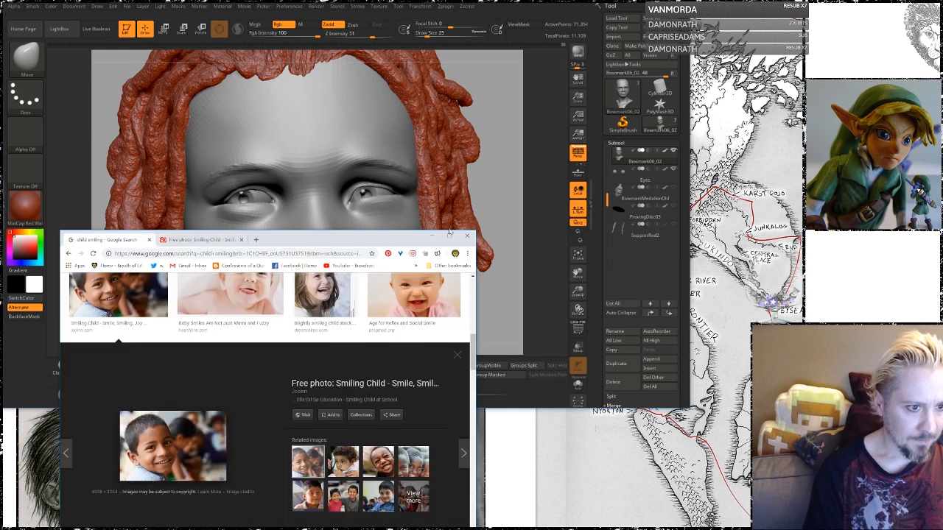
scroll(265, 402, "down", 5)
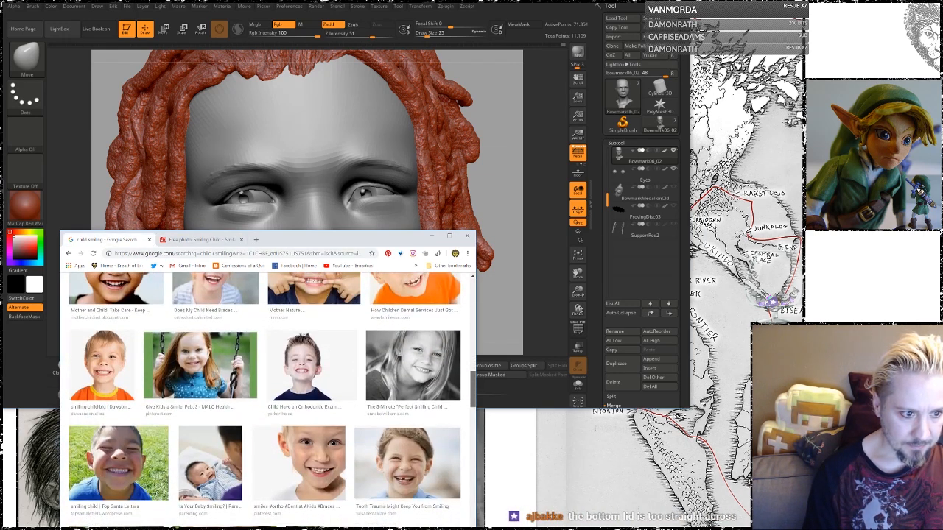
scroll(265, 401, "down", 3)
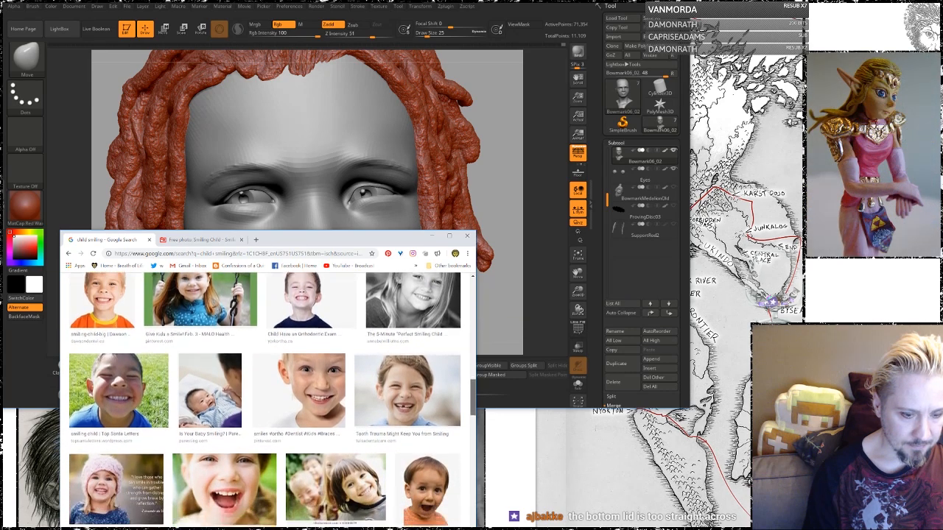
scroll(265, 402, "down", 1)
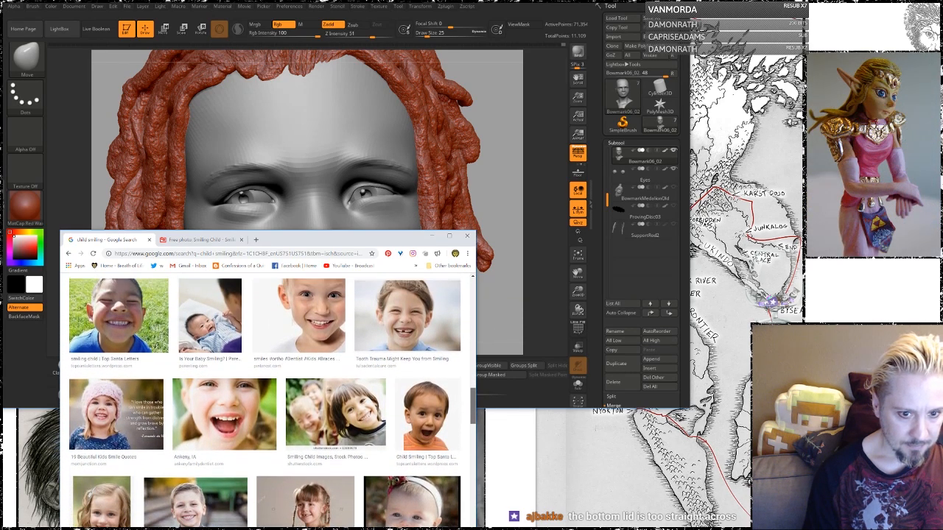
scroll(269, 402, "up", 1)
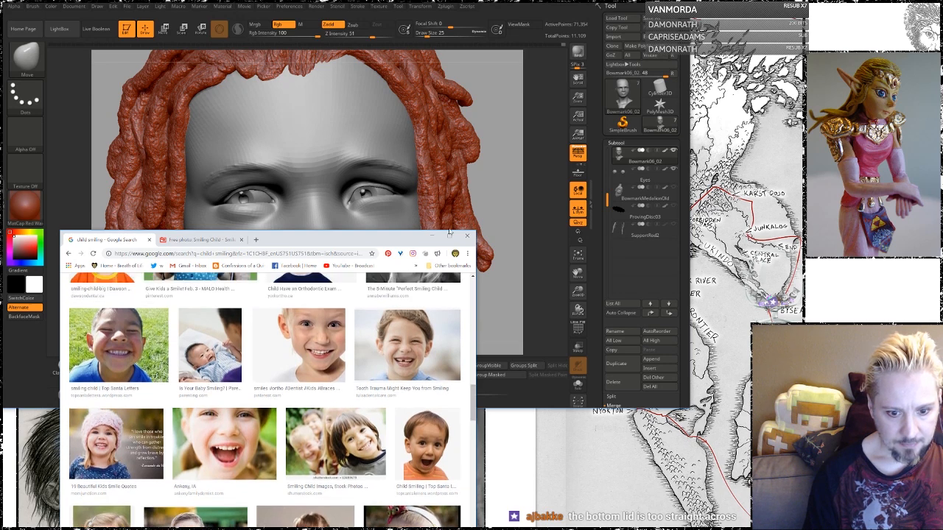
scroll(265, 401, "down", 2)
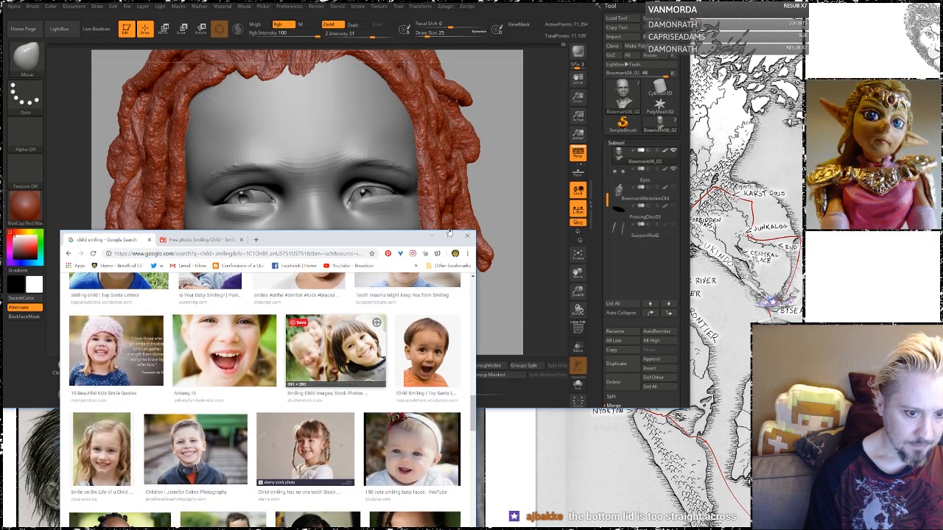
left_click(336, 351)
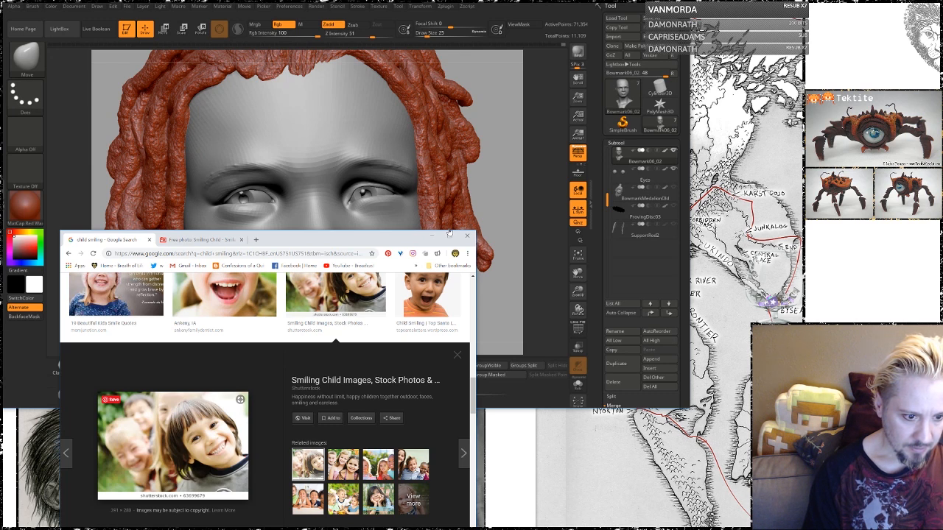
left_click(450, 233)
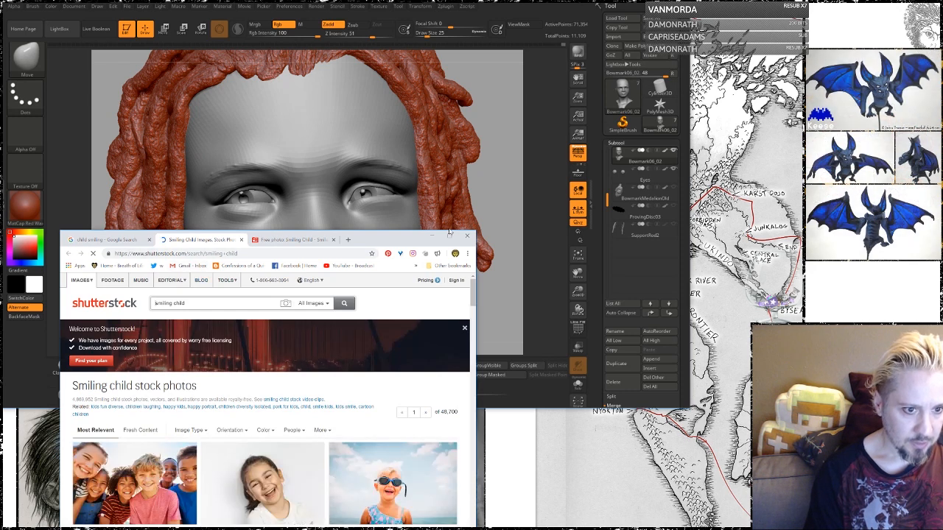
left_click(241, 240)
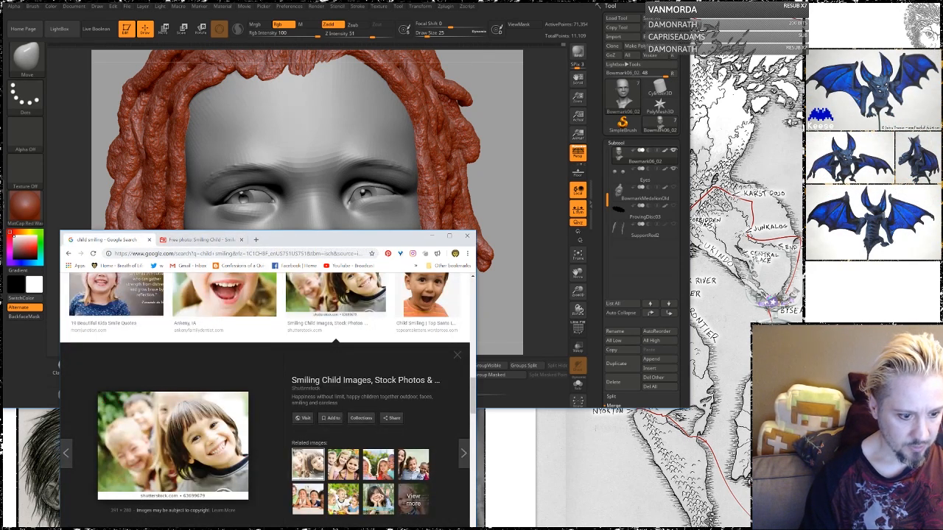
- Snip the dark-haired smiling child from the previewed photo, then move the Snipping Tool window over the sculpt and enlarge it
left_click(363, 177)
left_click_drag(163, 395, 248, 488)
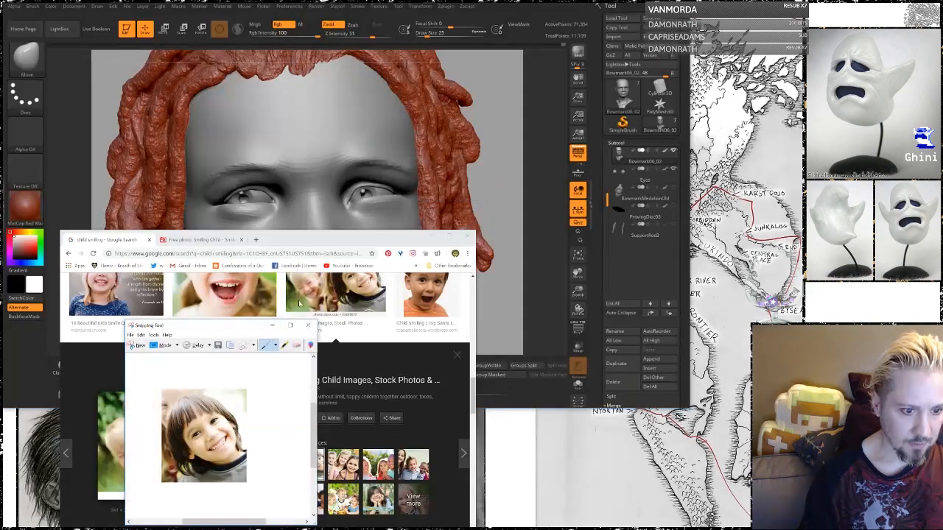
left_click_drag(233, 325, 231, 69)
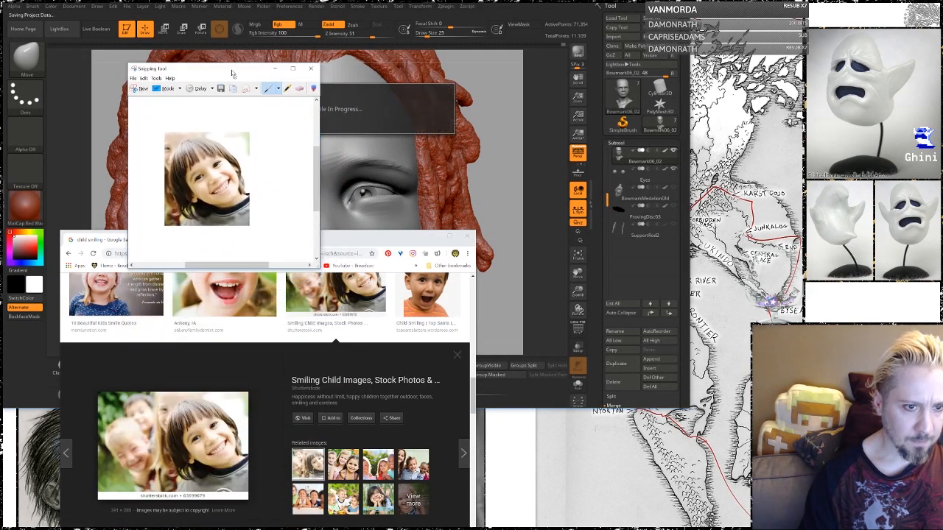
left_click_drag(313, 260, 510, 448)
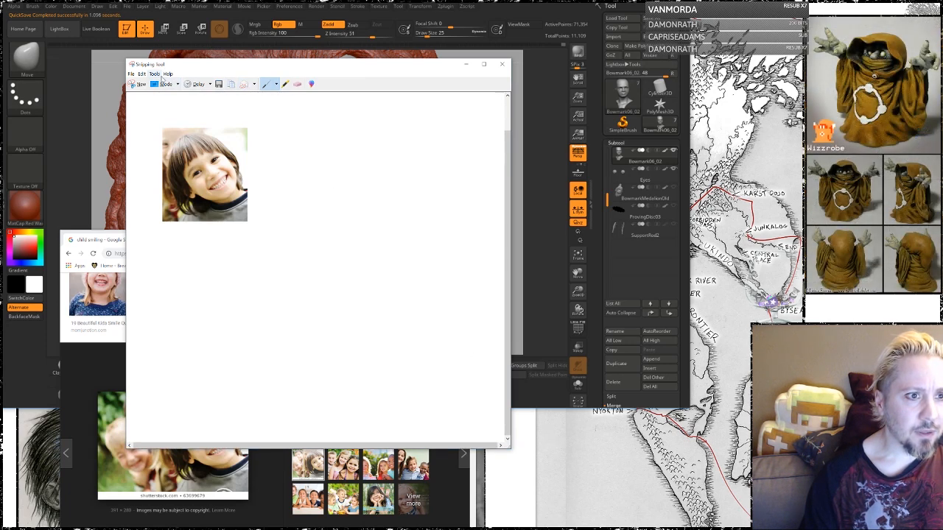
left_click(154, 75)
mouse_move(168, 83)
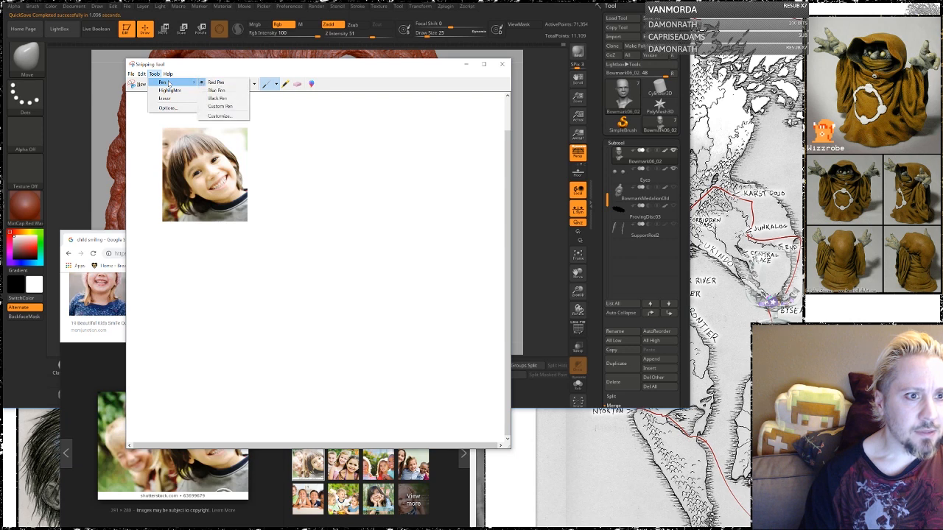
left_click(340, 142)
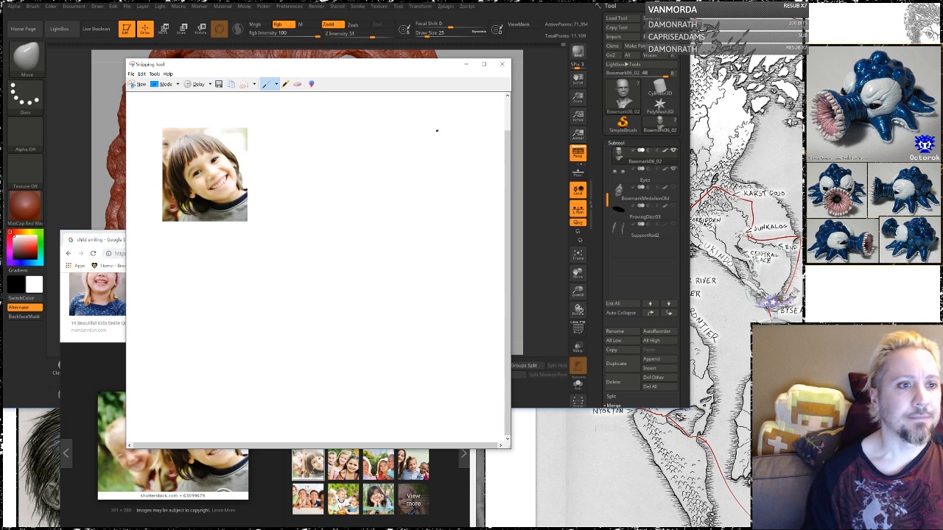
left_click(160, 85)
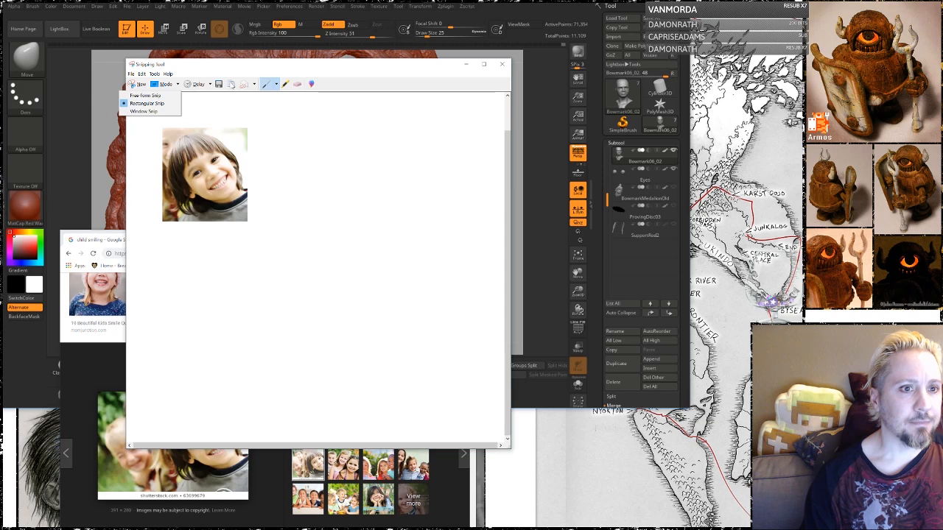
- Save the snip of the dark-haired child as the JPEG file Capture in C:\Temp, replacing the existing file
left_click(144, 77)
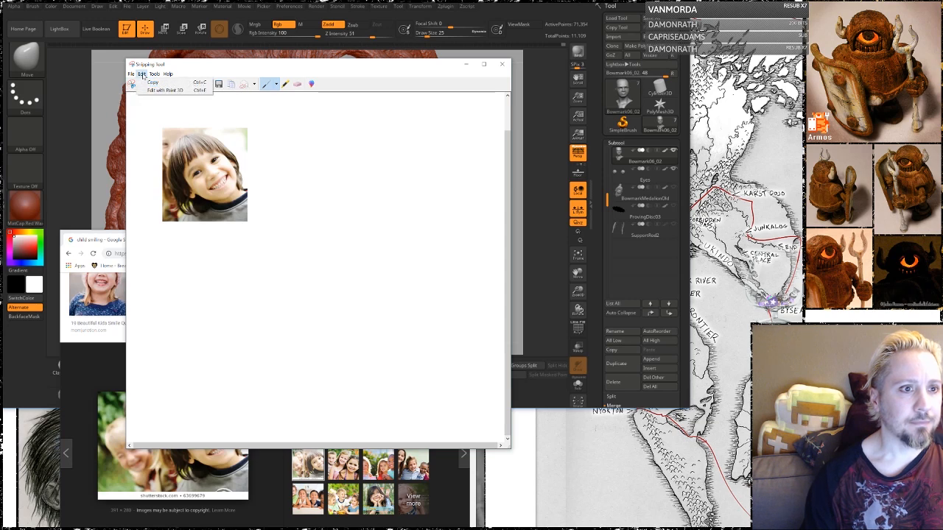
mouse_move(166, 78)
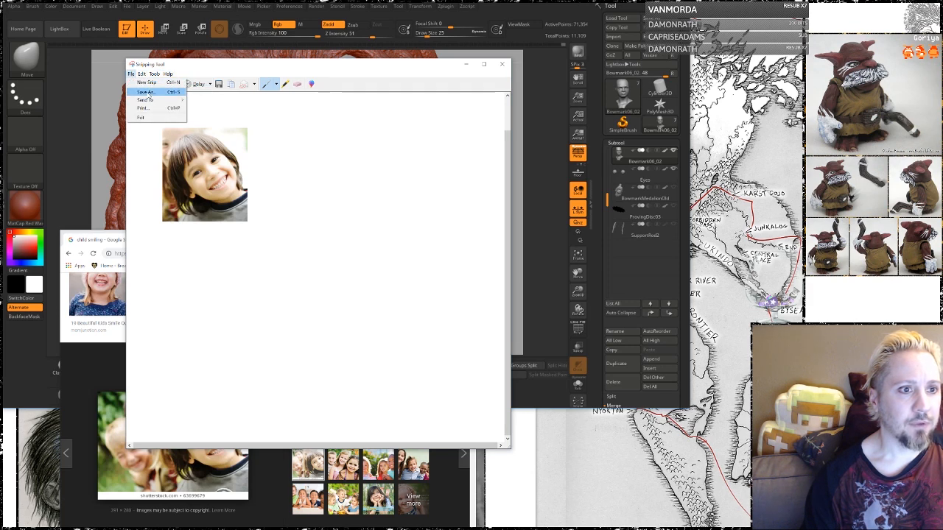
left_click(146, 91)
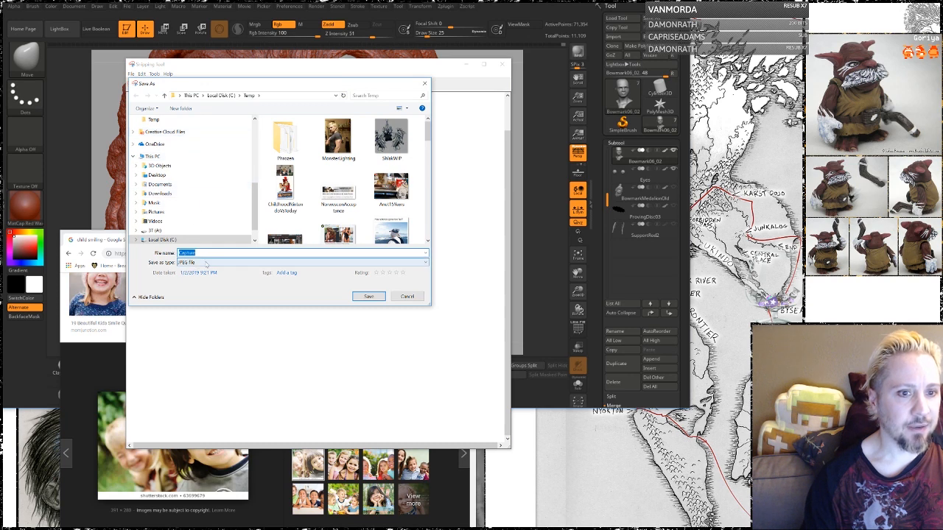
left_click(369, 296)
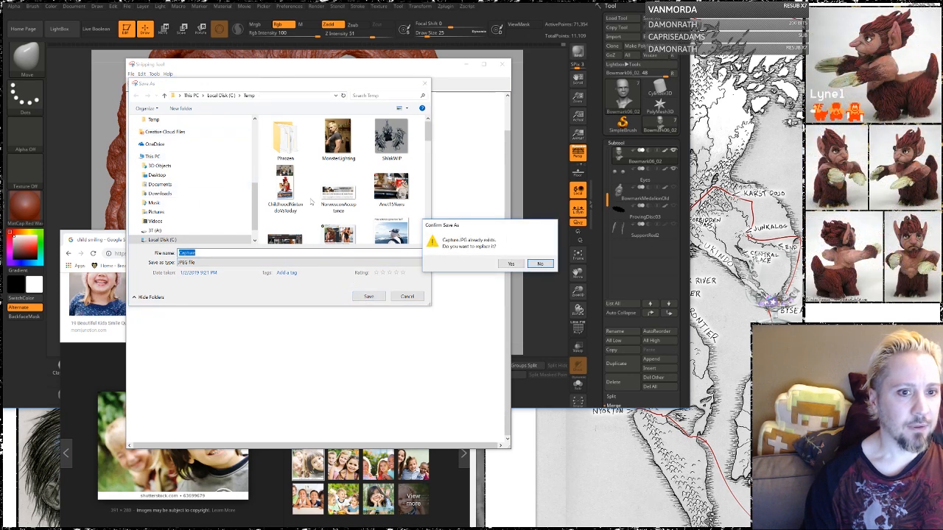
left_click(511, 264)
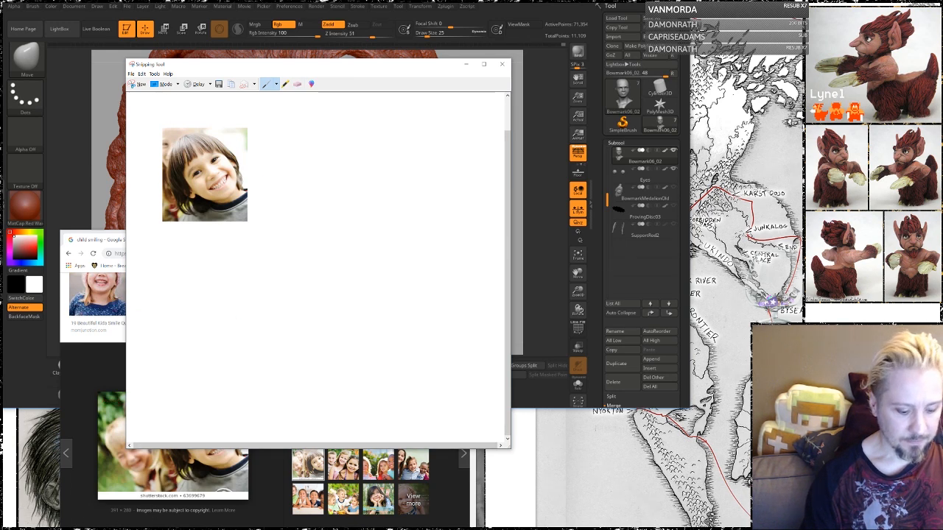
- Open the Capture image from the C:\Temp folder in Photos and enlarge the child's face
left_click(45, 529)
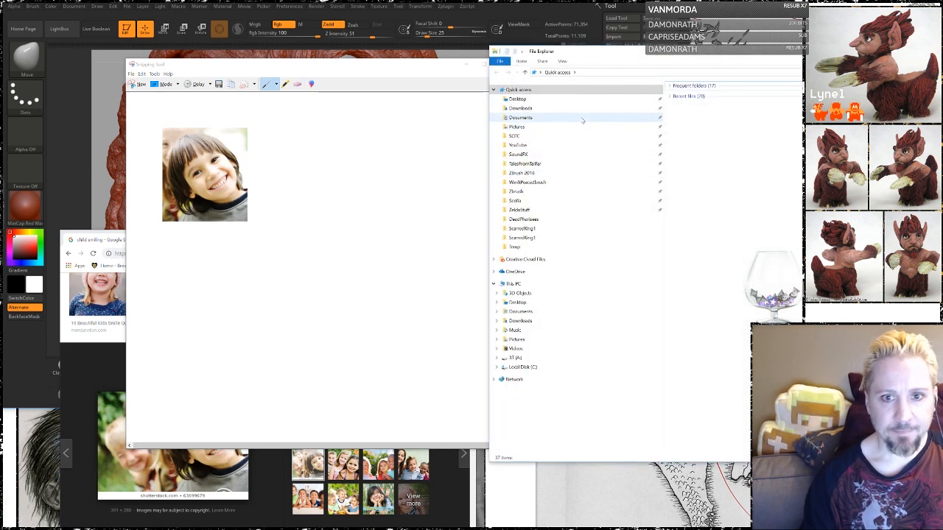
left_click(523, 367)
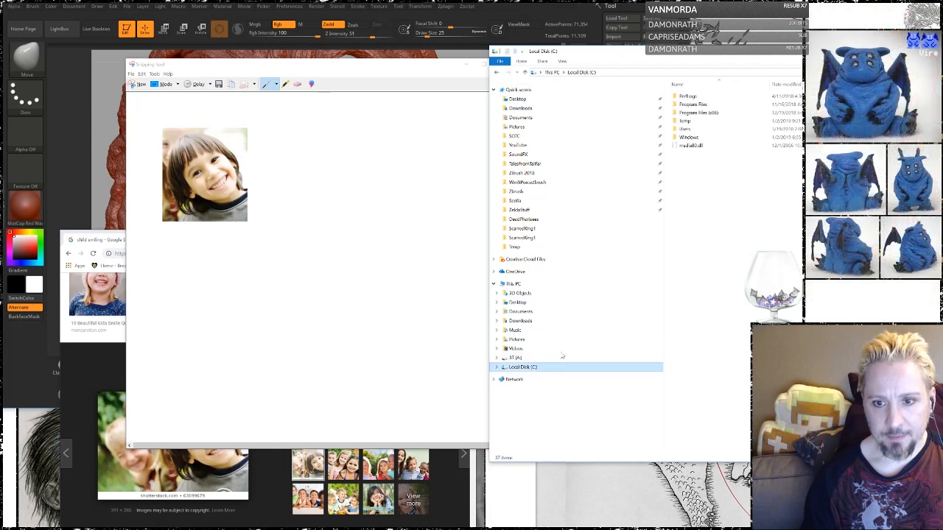
double_click(684, 121)
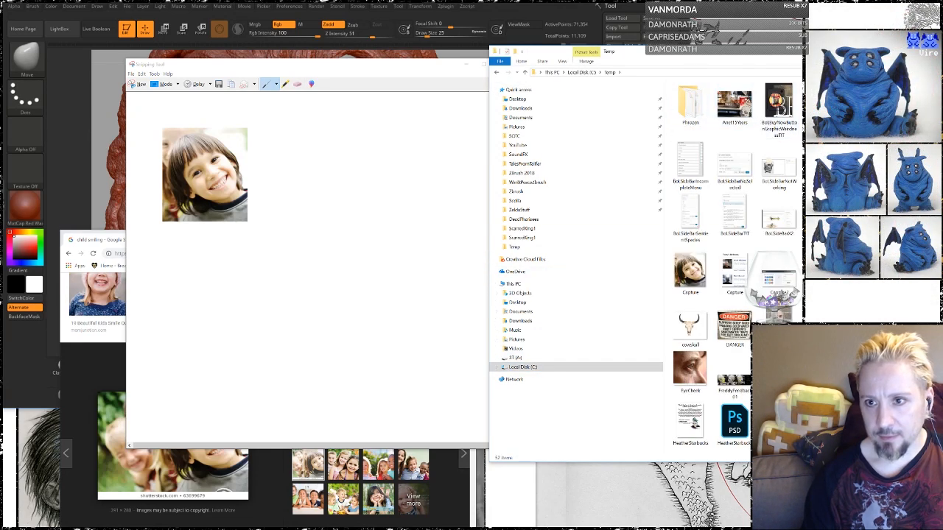
double_click(690, 271)
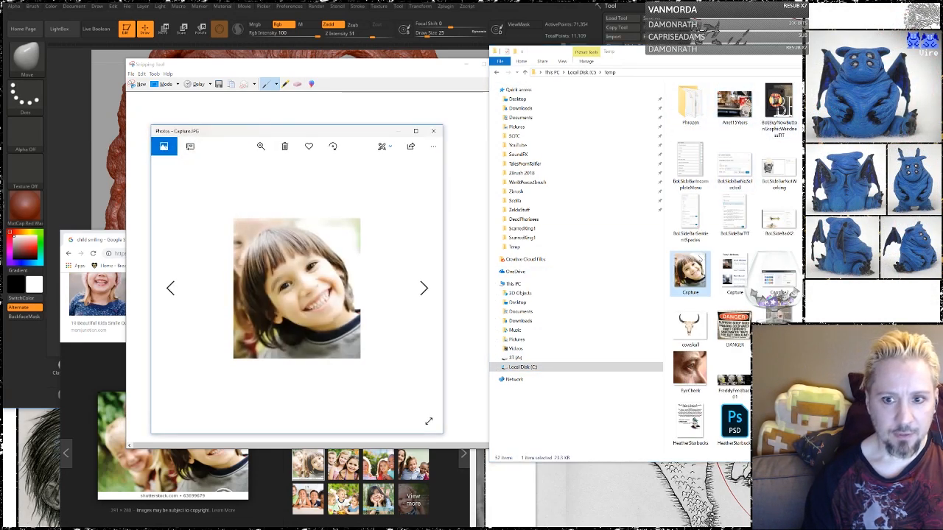
left_click(260, 146)
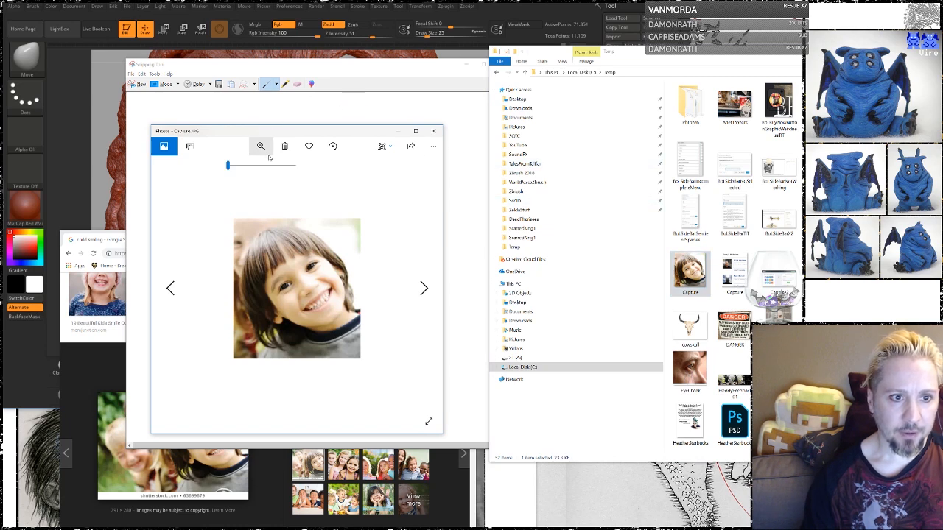
left_click_drag(227, 166, 276, 165)
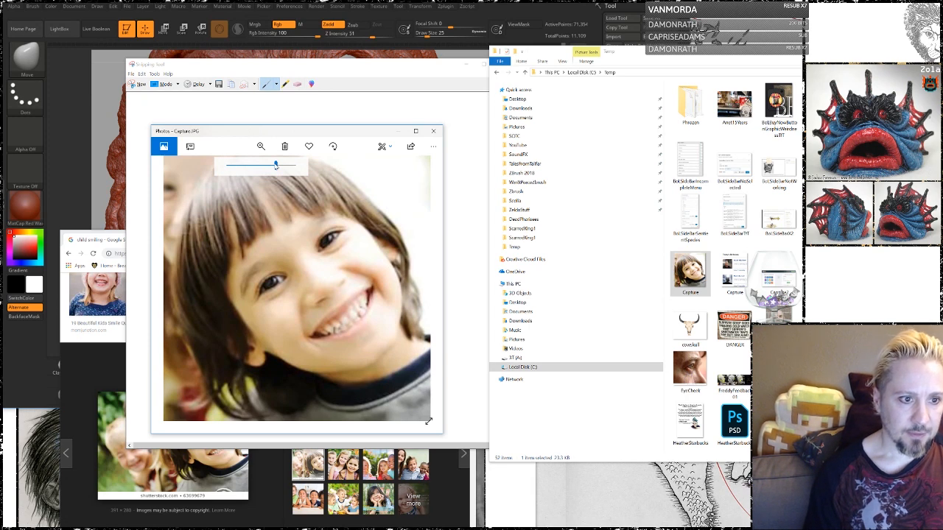
- Start drawing on the photo, try tracing dark lines around the child's eyes with the pencil, and erase them
left_click(383, 146)
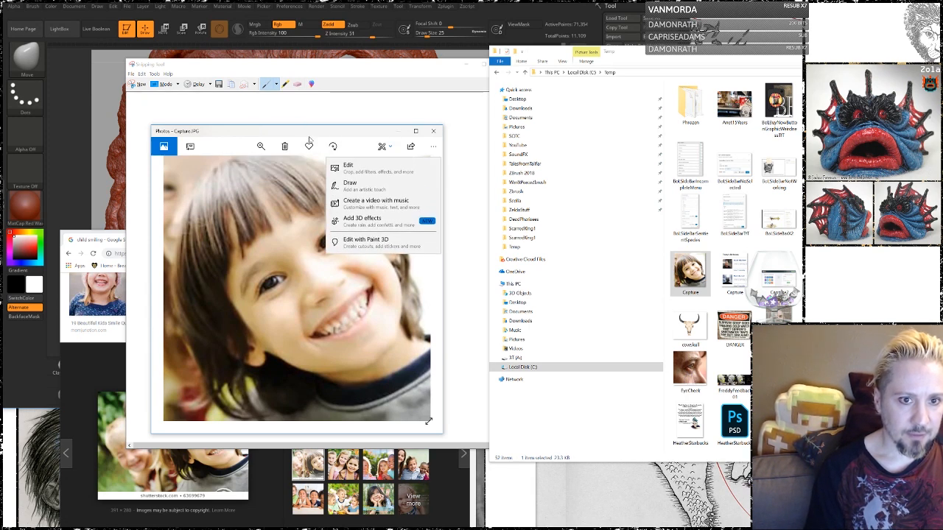
left_click(361, 187)
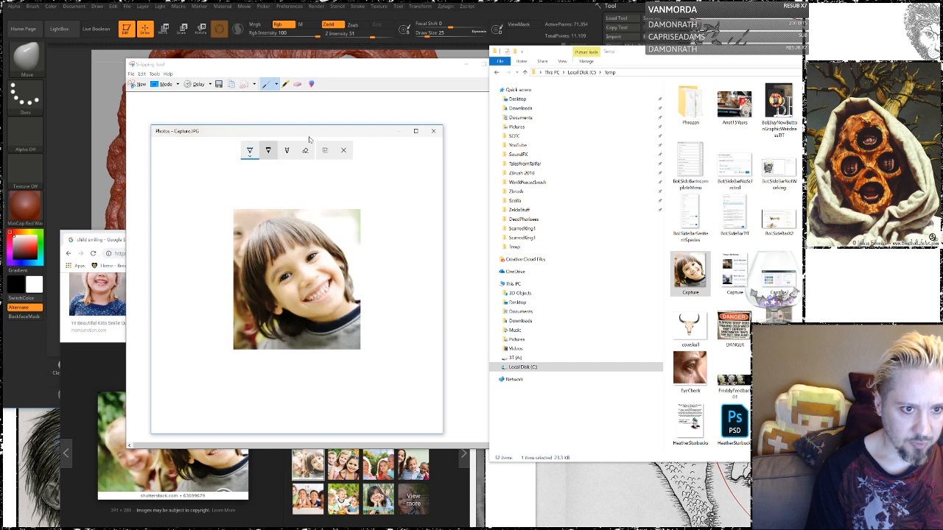
left_click(268, 150)
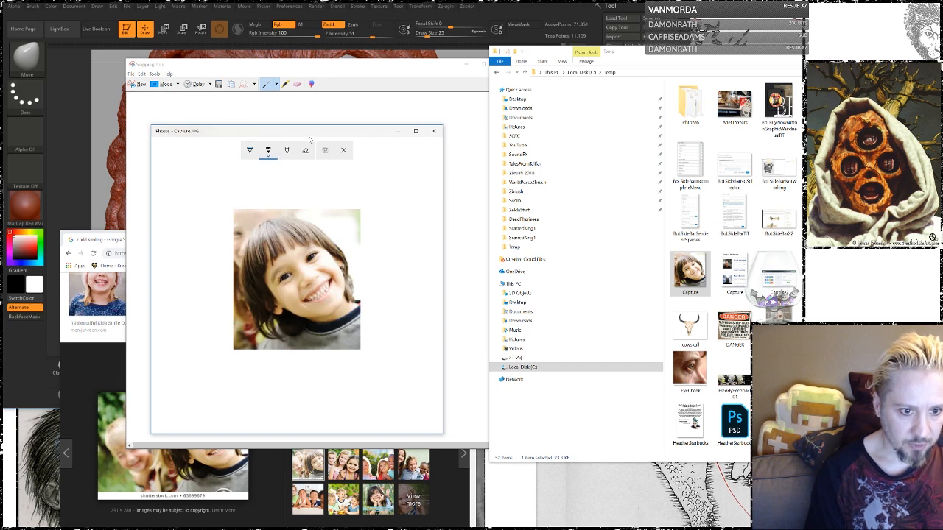
left_click(311, 139)
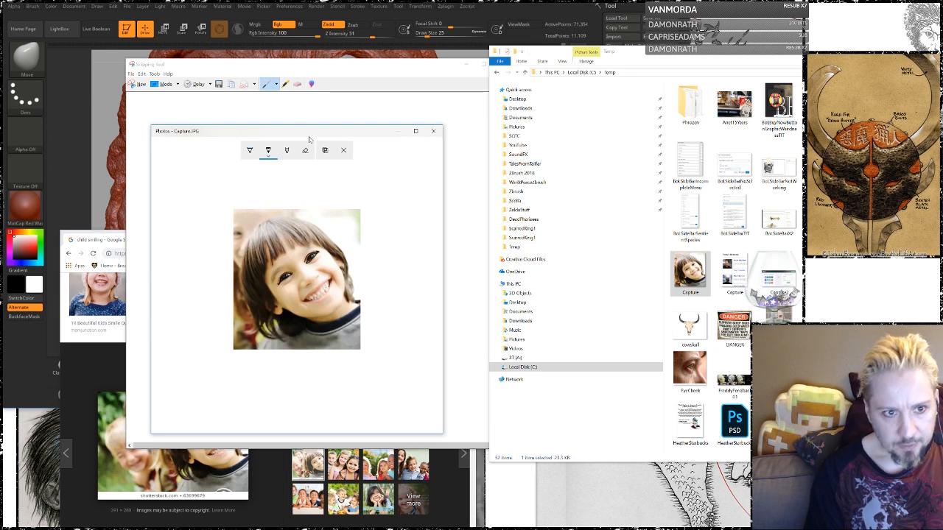
left_click(305, 151)
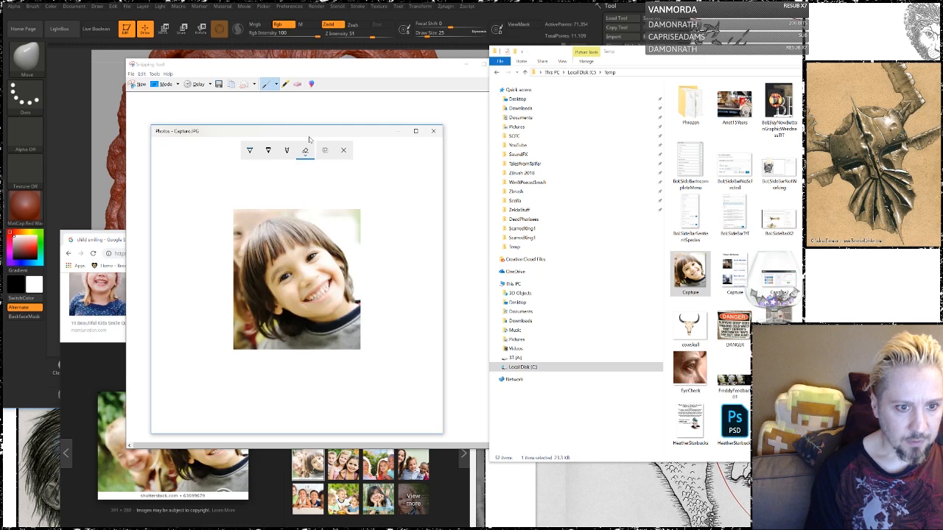
- Fill the areas around both of the child's eyes in light blue with the pen at size 6
left_click(250, 150)
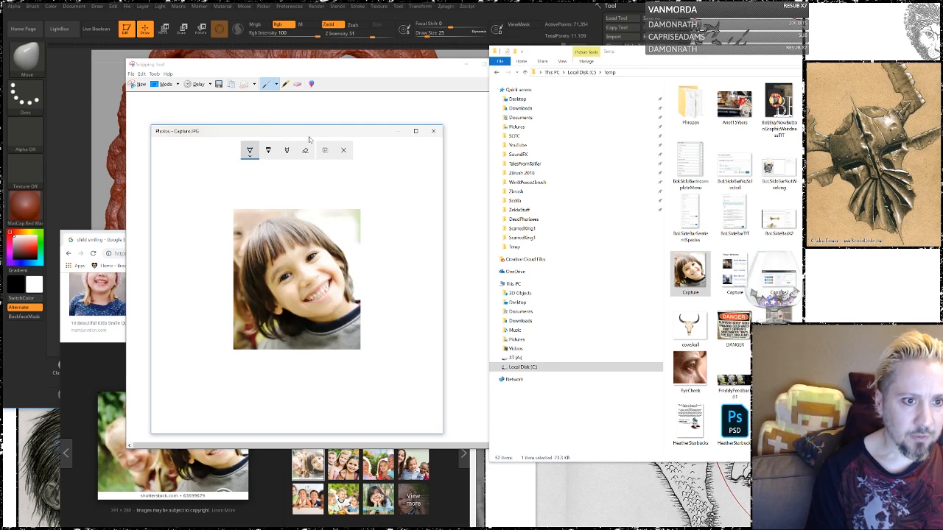
left_click_drag(306, 259, 318, 251)
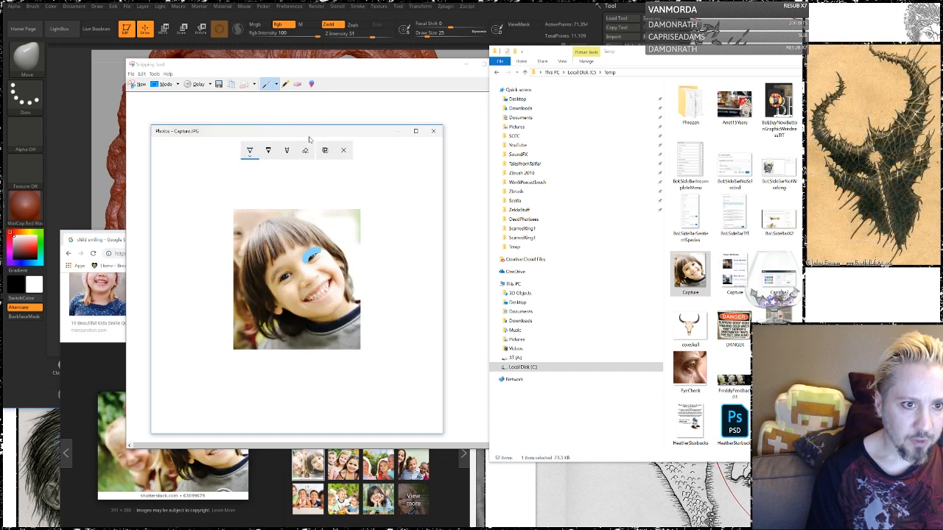
left_click(250, 150)
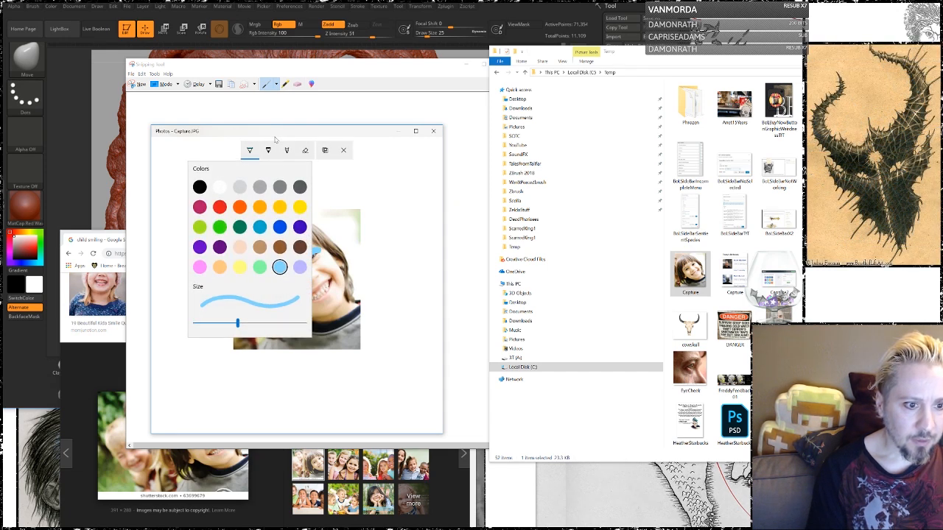
left_click_drag(237, 323, 218, 322)
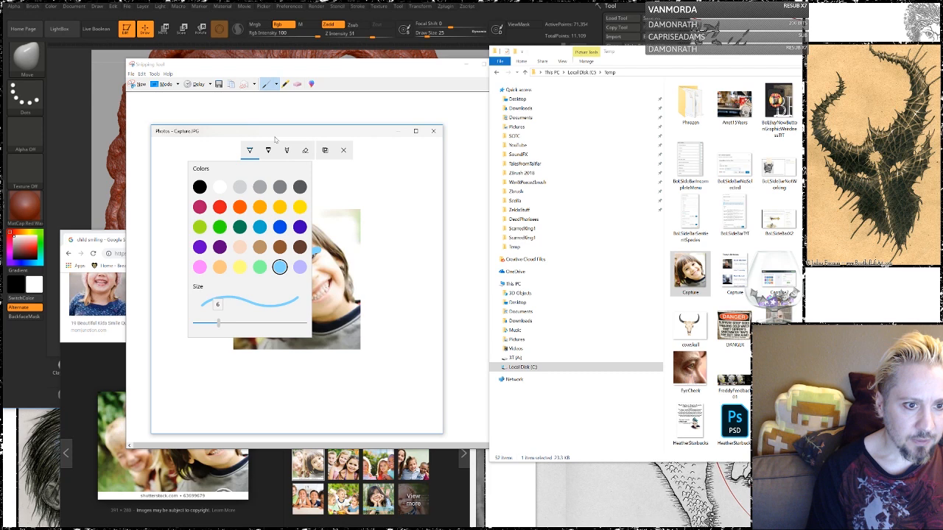
left_click(275, 140)
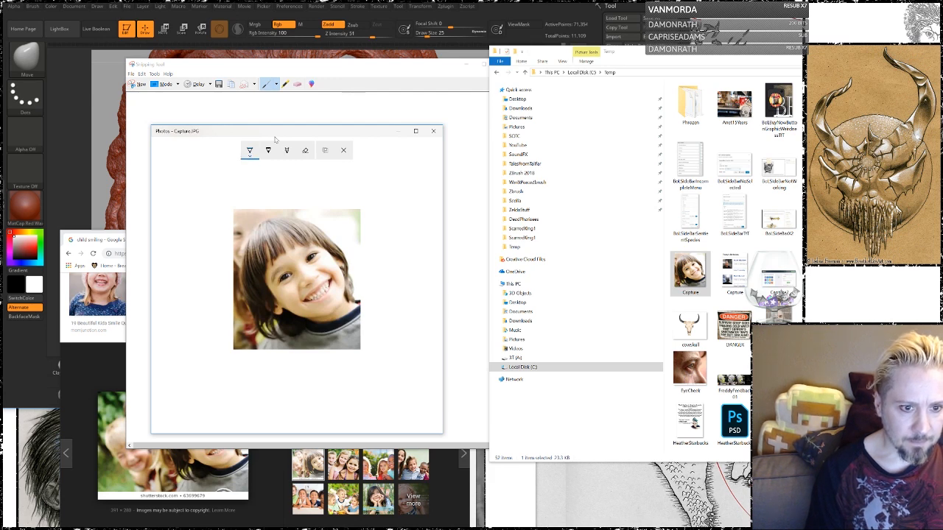
left_click_drag(305, 261, 317, 254)
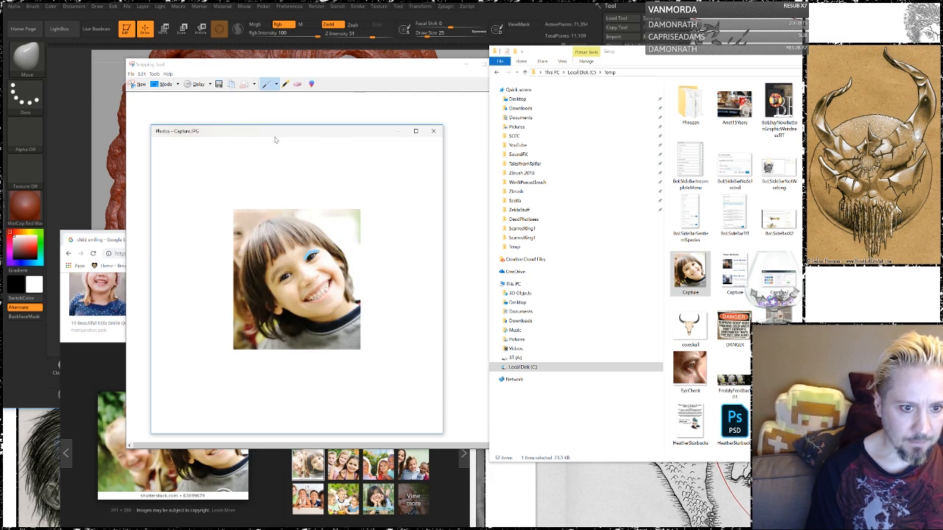
left_click_drag(307, 256, 320, 254)
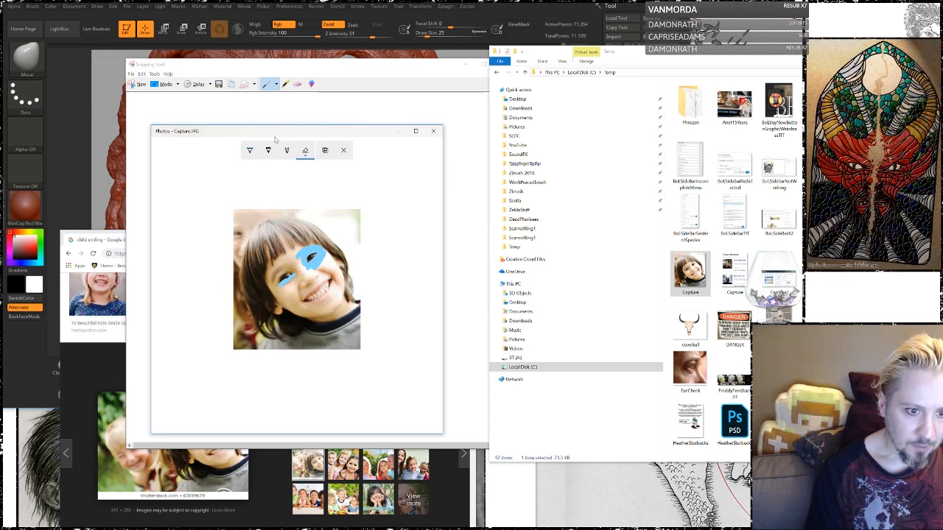
left_click(250, 150)
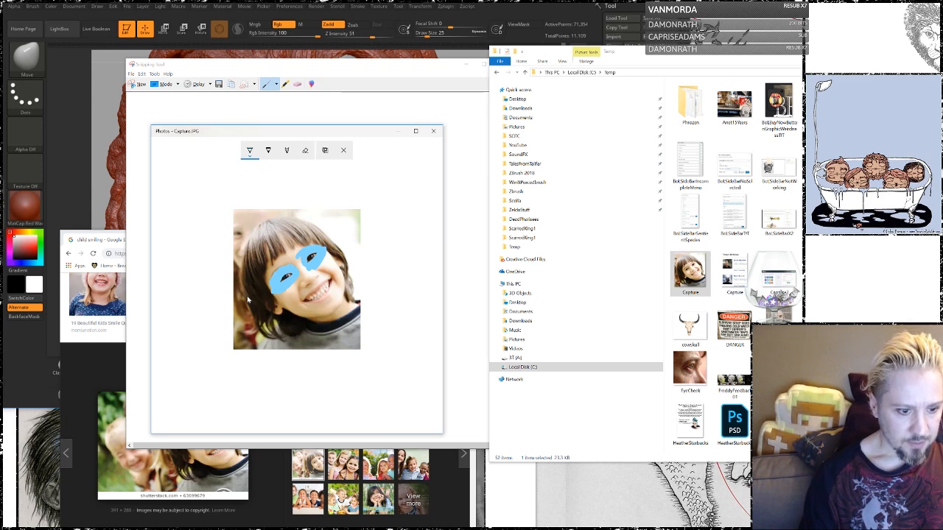
- Return to the "child smiling" image results in the browser, close the open preview and look for clearer eye references
left_click(341, 468)
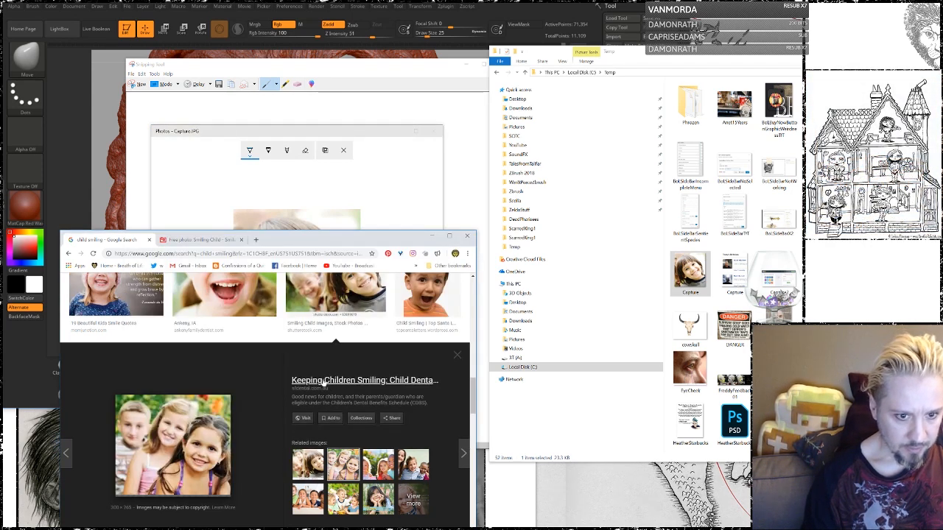
left_click(453, 360)
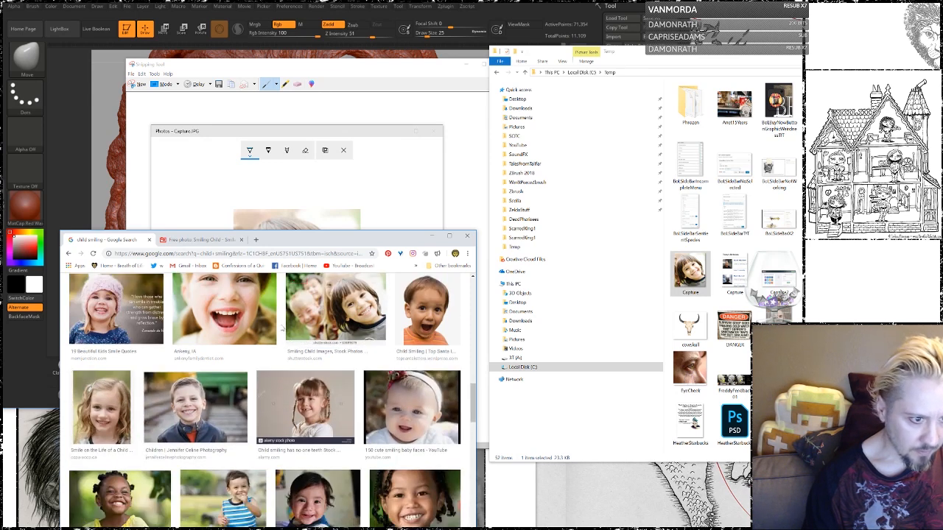
scroll(282, 327, "down", 1)
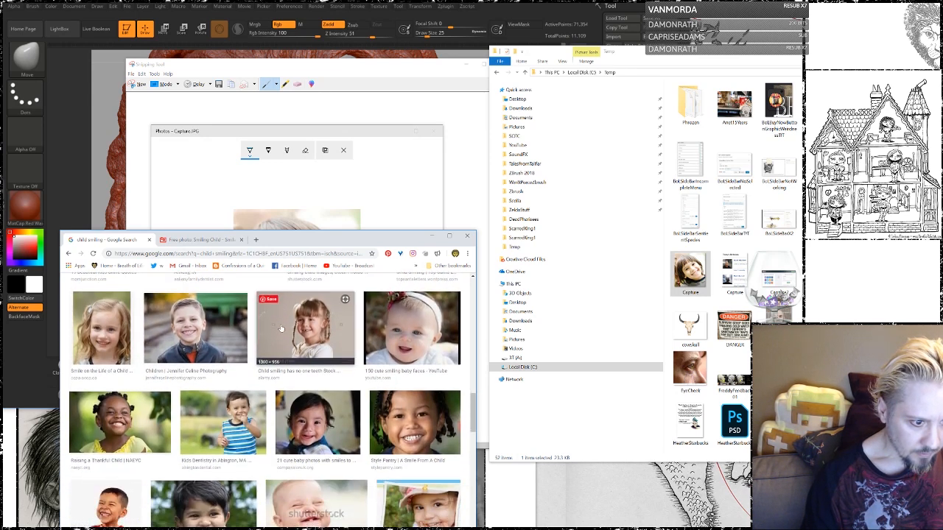
scroll(281, 327, "down", 1)
scroll(282, 328, "down", 2)
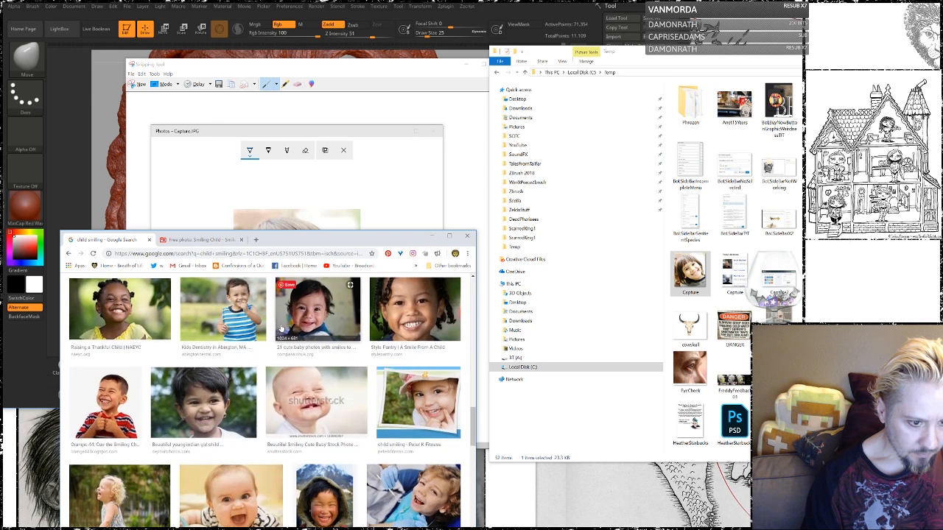
scroll(285, 339, "down", 4)
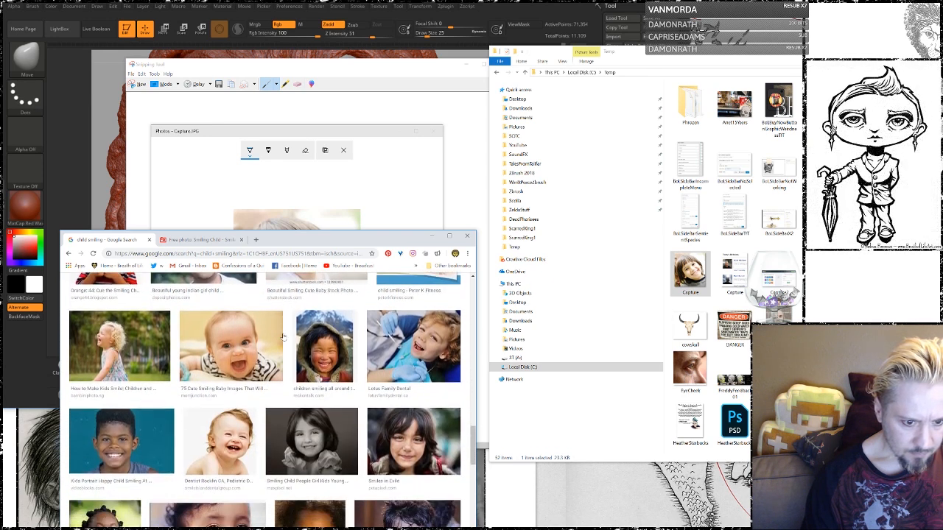
scroll(284, 337, "down", 3)
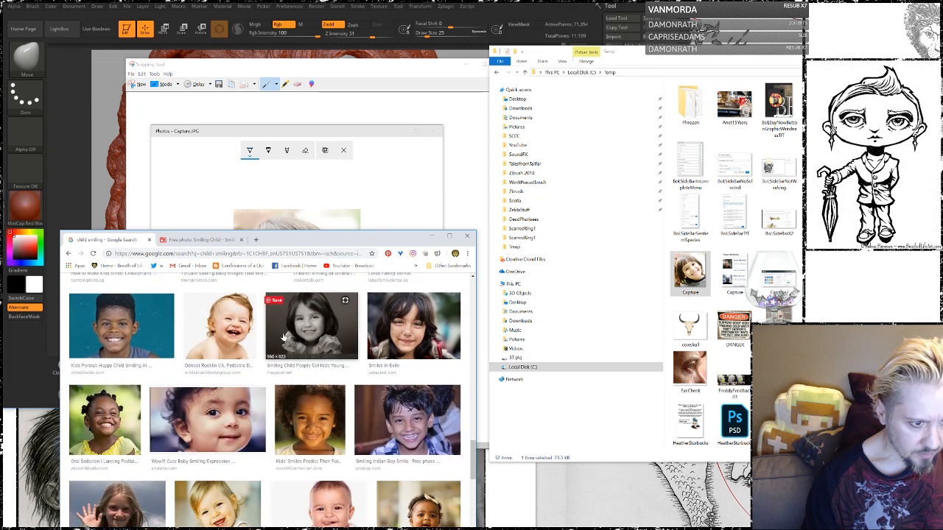
scroll(293, 345, "down", 4)
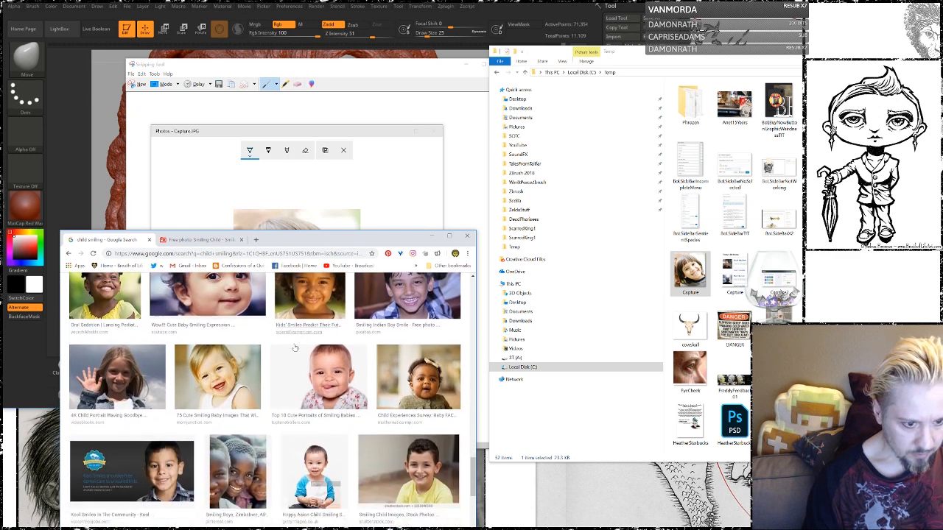
scroll(293, 345, "down", 4)
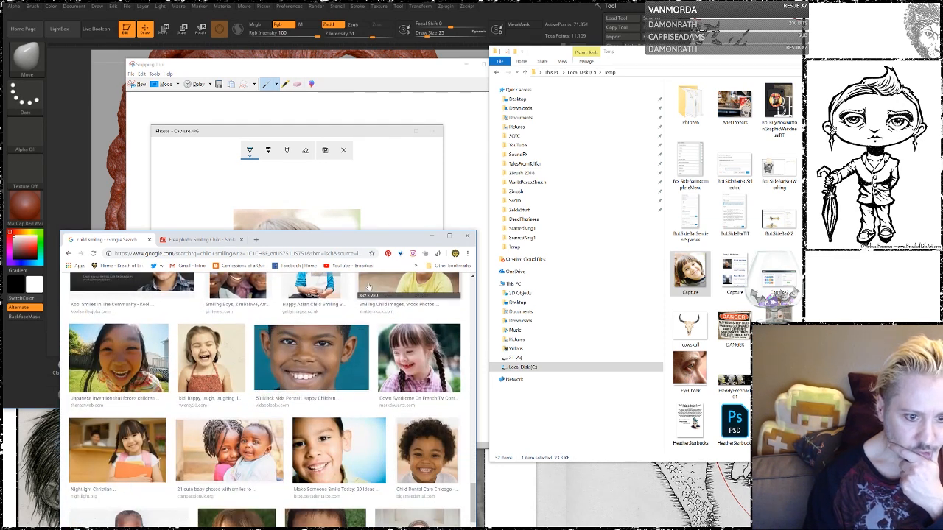
- Preview the close-up portrait of the smiling boy against the blue background and look through more smiling-child photos
left_click(319, 355)
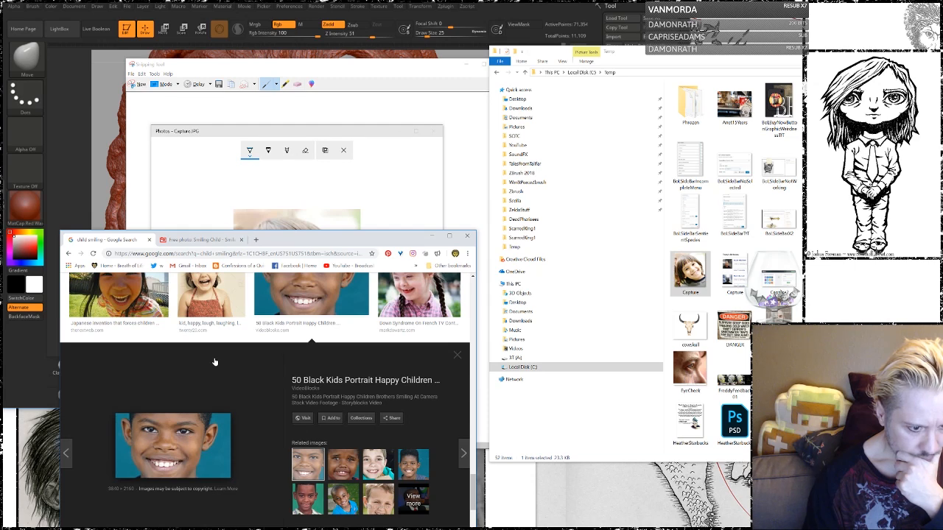
scroll(303, 322, "down", 3)
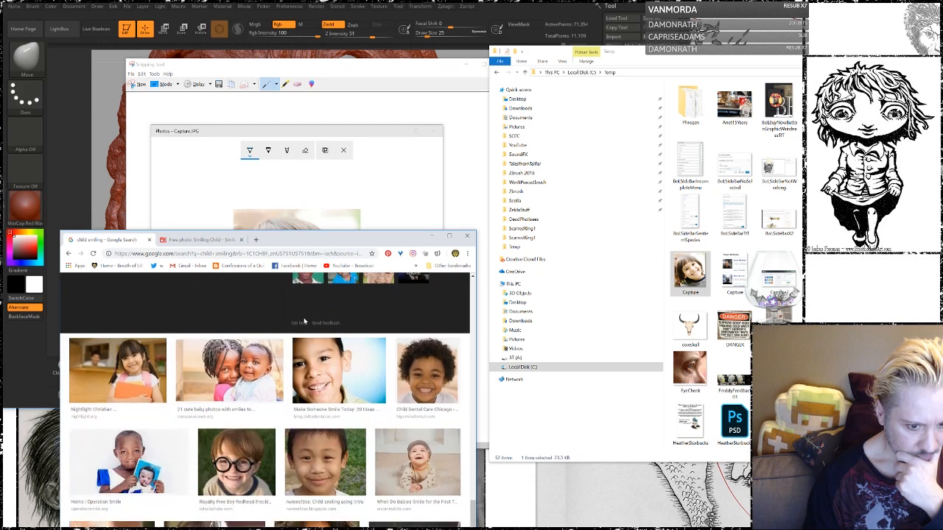
scroll(303, 321, "down", 3)
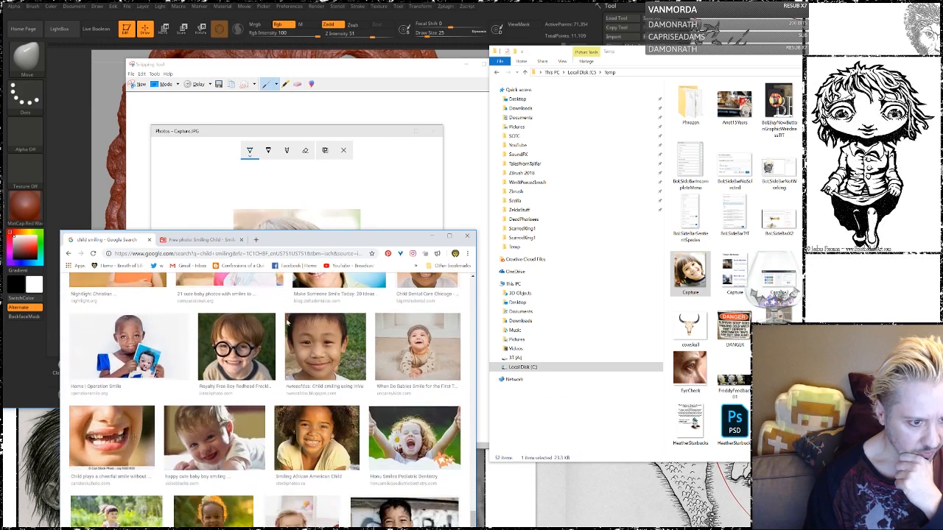
scroll(287, 322, "down", 3)
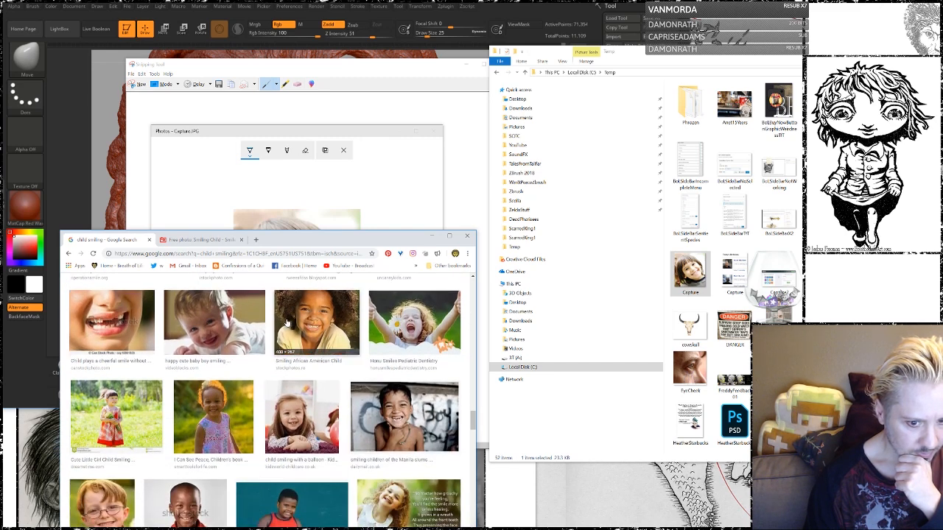
scroll(287, 322, "down", 1)
- Preview the photo of the smiling Manila boy, open its Daily Mail article and study the eyes of the smiling children
left_click(406, 366)
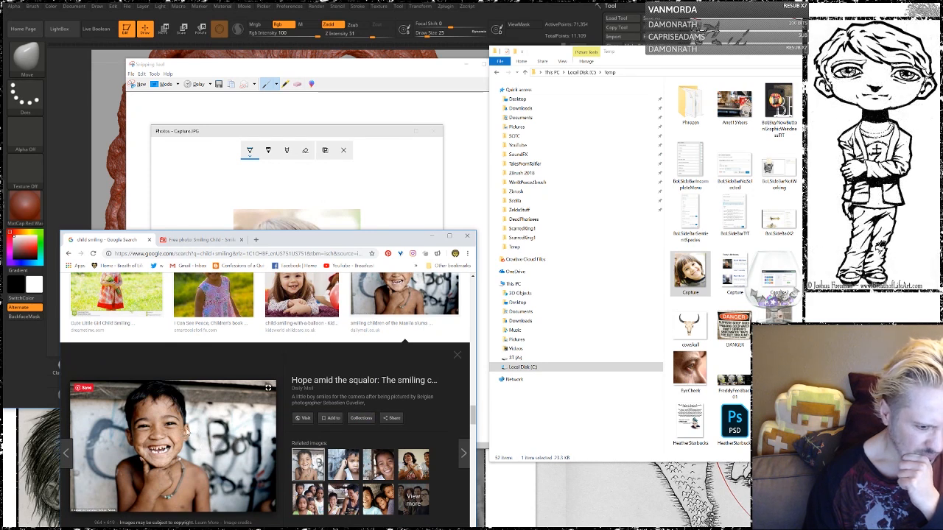
left_click(184, 433)
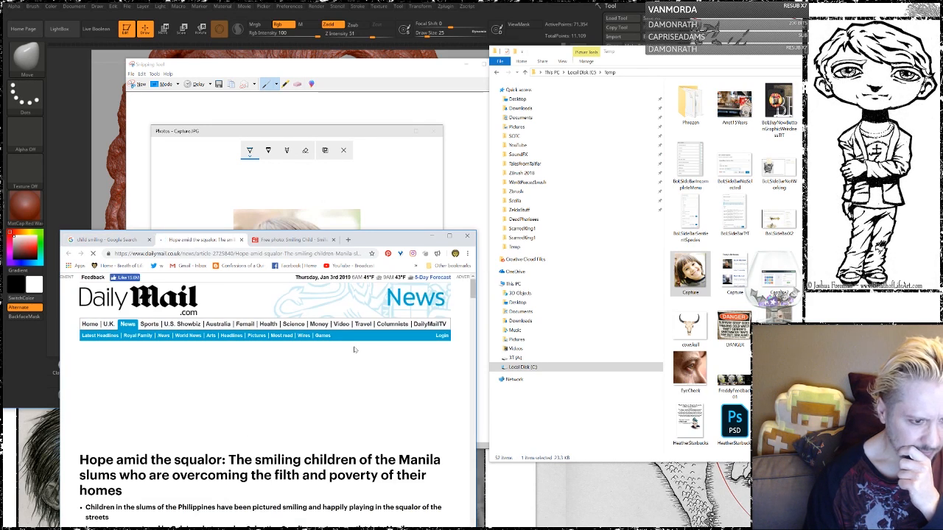
scroll(269, 353, "down", 6)
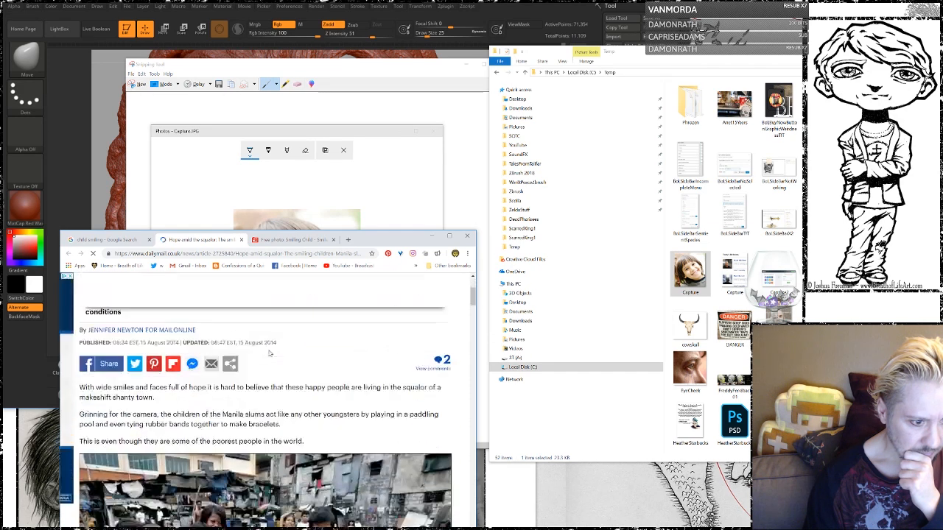
scroll(269, 352, "down", 7)
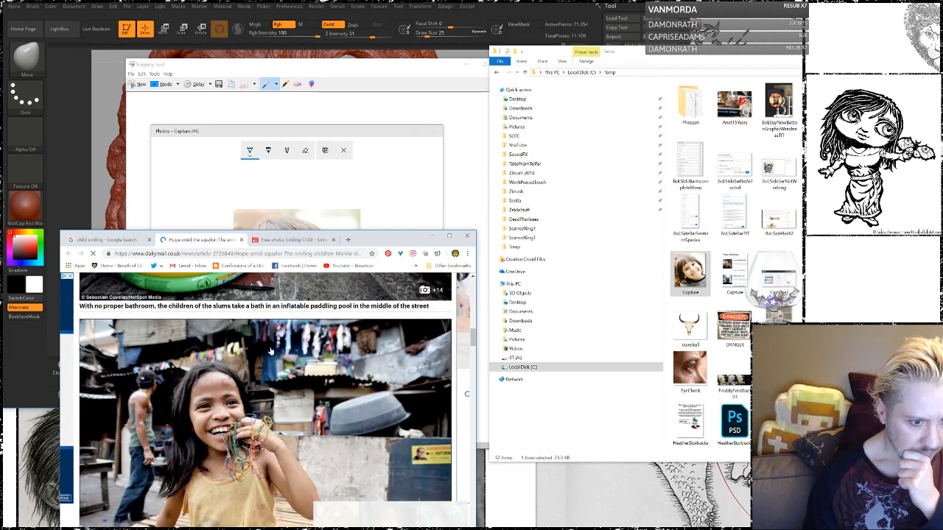
scroll(271, 351, "down", 2)
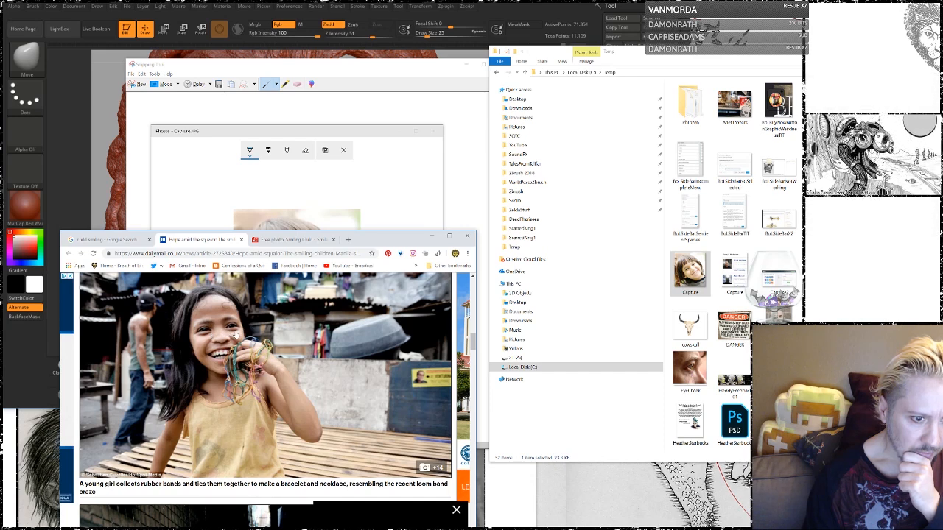
scroll(303, 341, "down", 3)
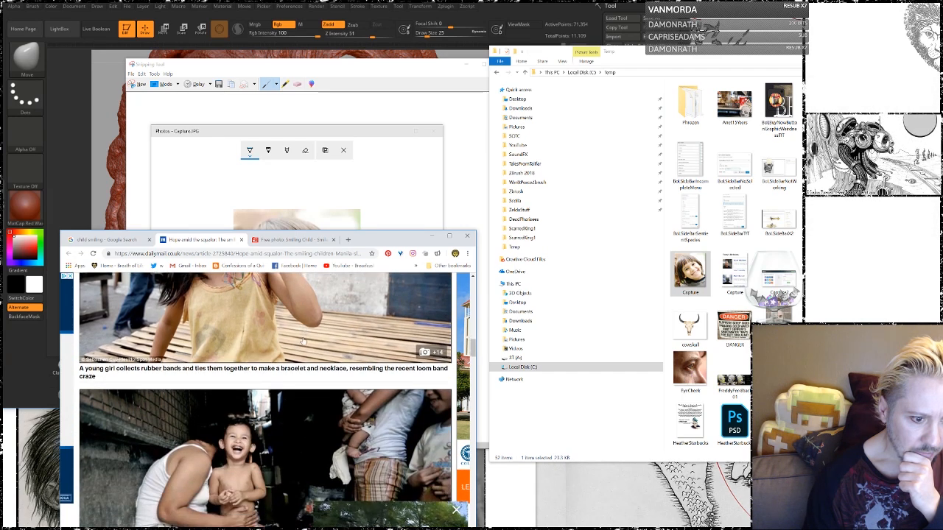
scroll(302, 341, "up", 3)
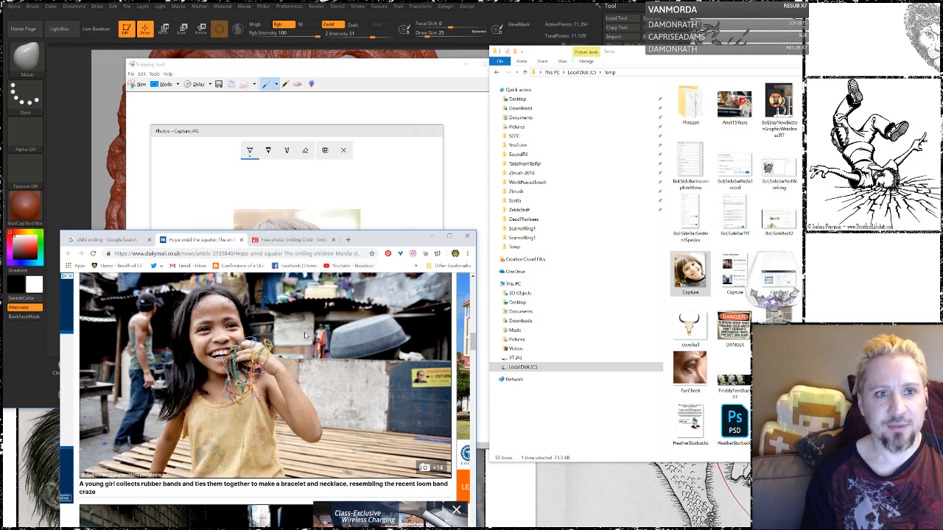
- Switch to ZBrush and refine the eyelids and under-eye contours with the Move brush, checking them from below, three-quarter and front
left_click(407, 47)
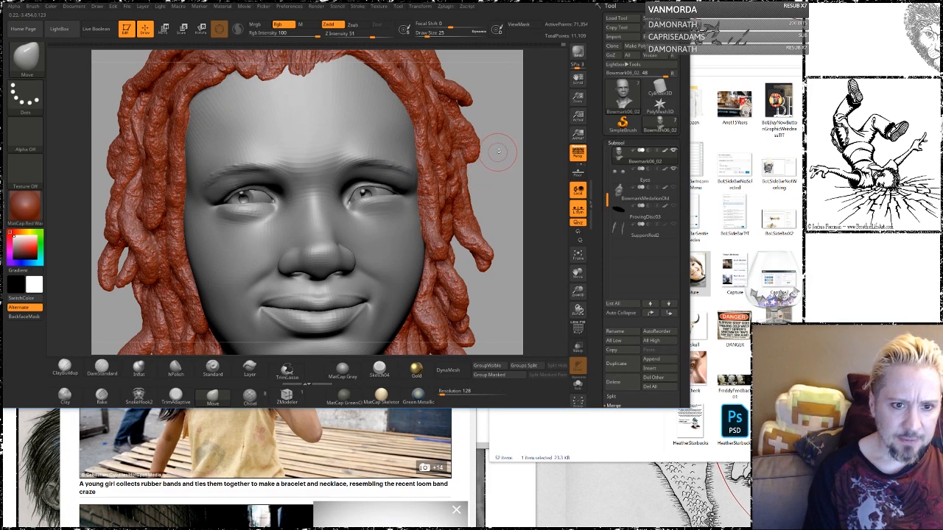
left_click_drag(499, 149, 505, 226)
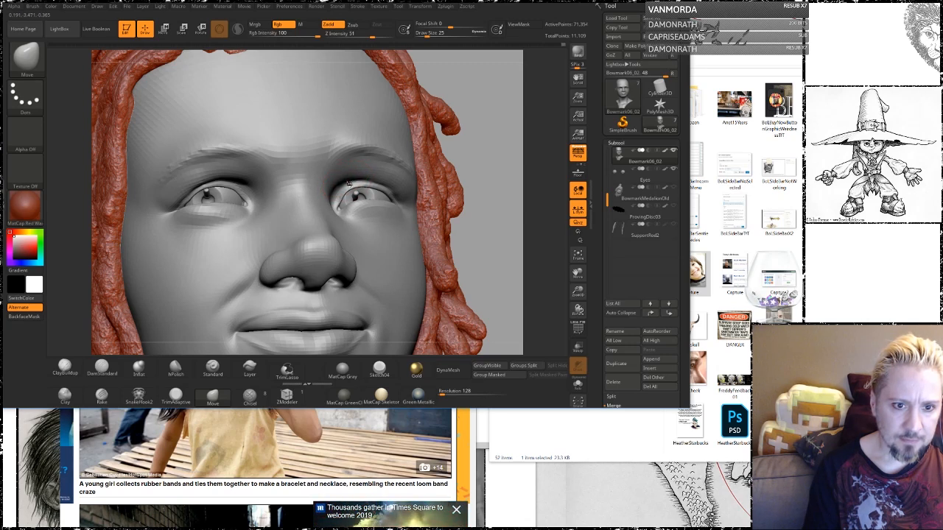
left_click_drag(484, 150, 355, 163)
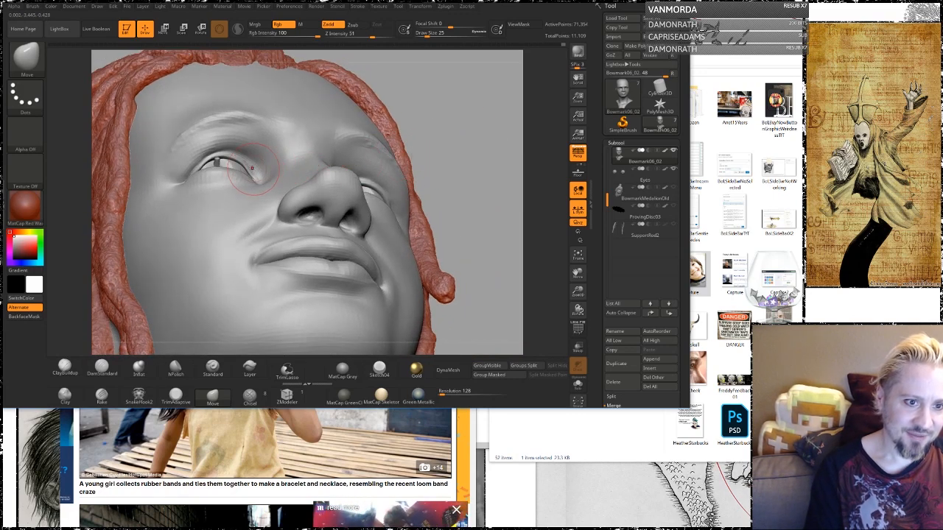
left_click_drag(480, 105, 198, 181)
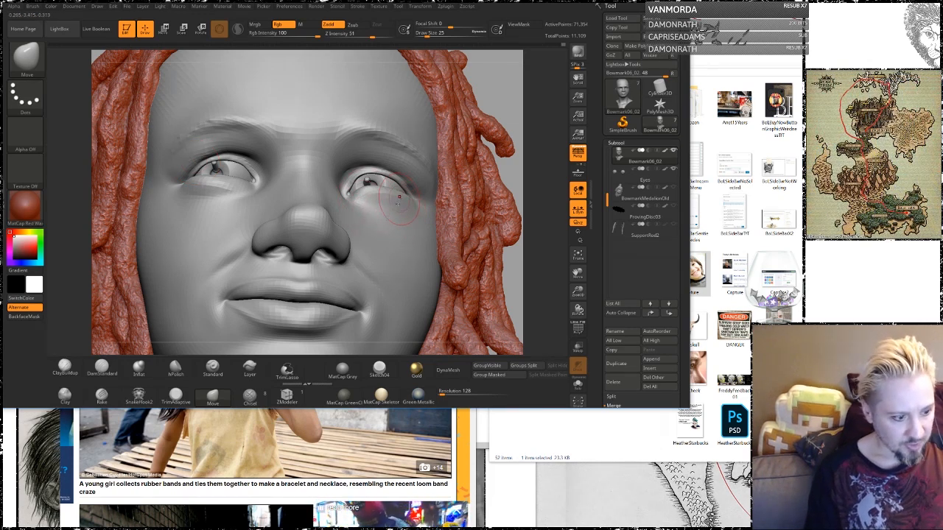
mouse_move(521, 86)
left_mouse_down()
mouse_move(515, 123)
mouse_move(497, 95)
left_mouse_up()
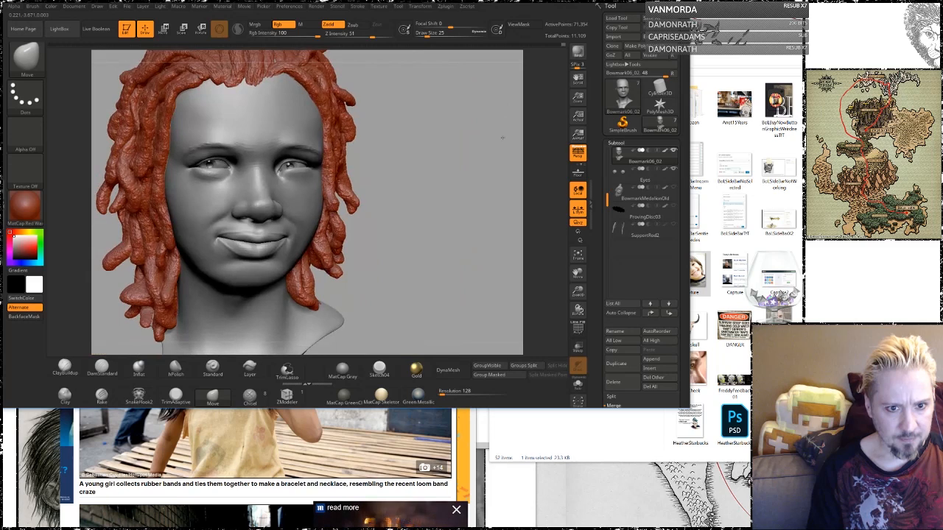
left_click_drag(467, 173, 482, 214)
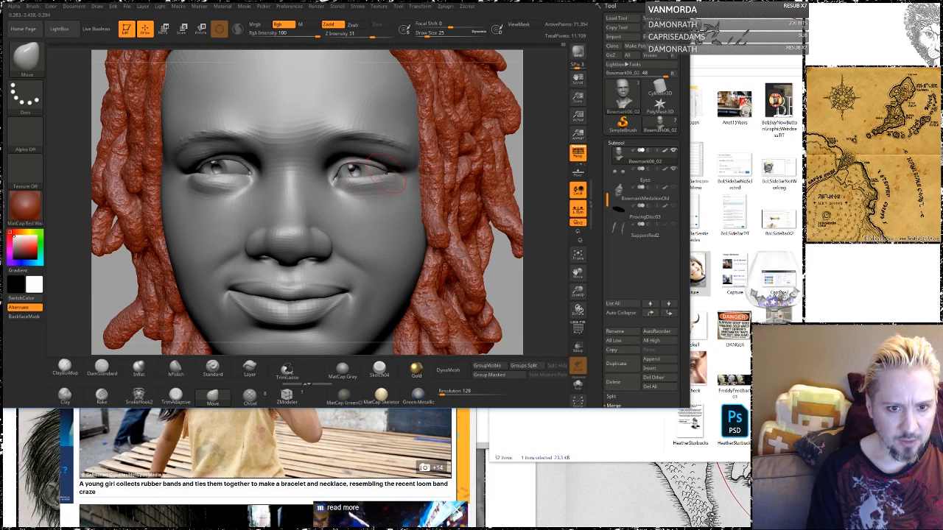
mouse_move(522, 150)
left_mouse_down()
mouse_move(558, 145)
mouse_move(489, 155)
left_mouse_up()
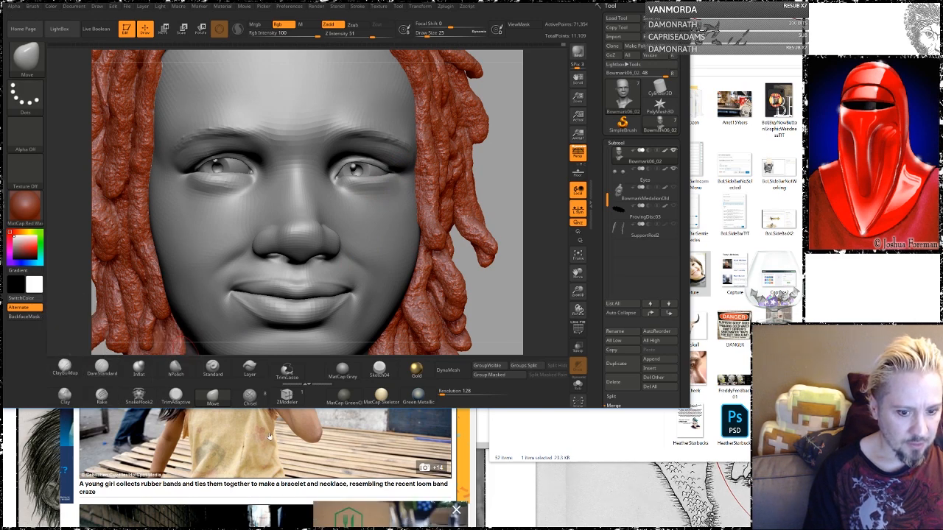
- Compare the sculpt with the photo of the laughing girl and adjust the lower eyelid toward its outer corner with the Move brush
left_click(251, 483)
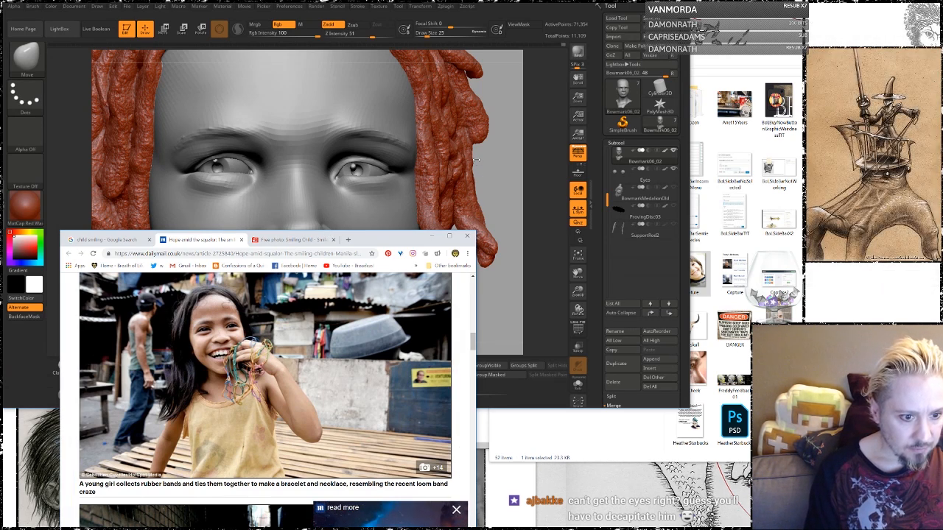
left_click(500, 166)
left_click_drag(503, 165, 176, 200)
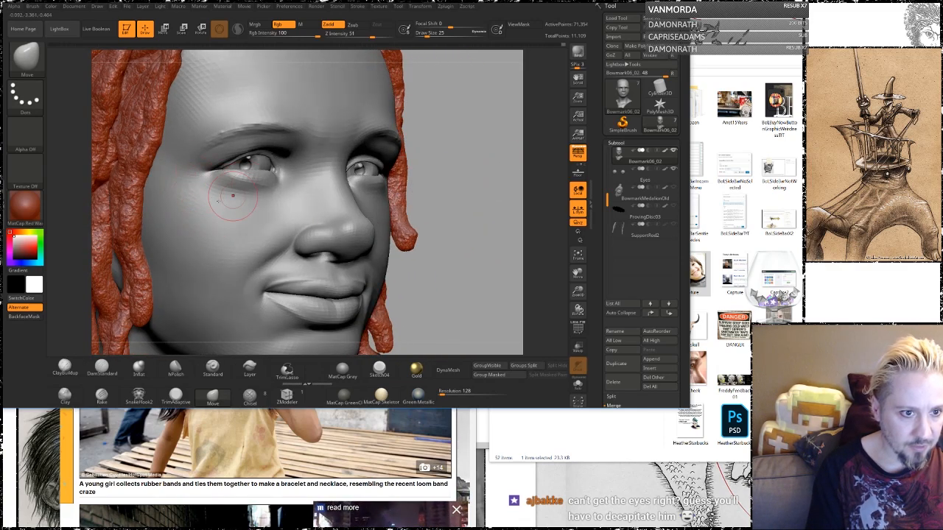
left_click_drag(473, 166, 471, 221, "alt")
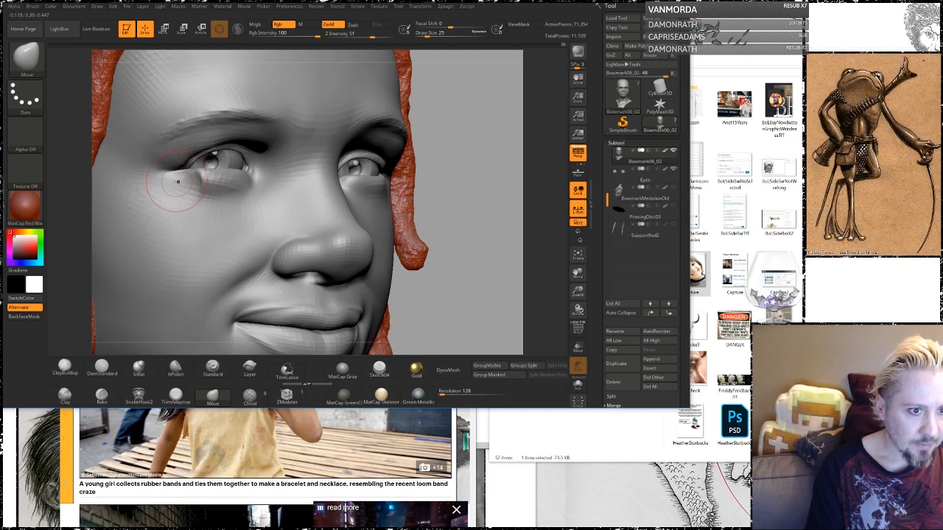
- Build up the outer lower eyelids with the ClayBuildup brush and smooth the skin beneath the eyes
left_click(65, 367)
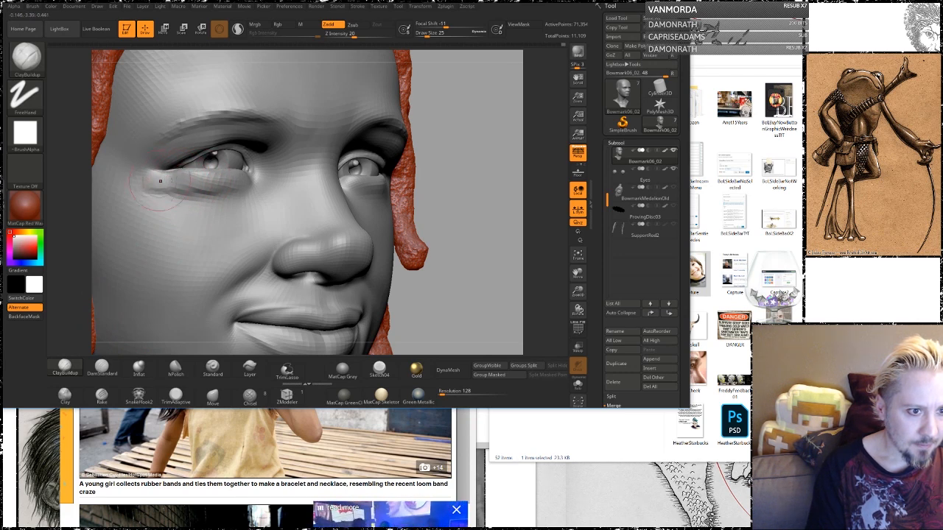
key("shift")
left_click_drag(203, 202, 218, 194, "shift")
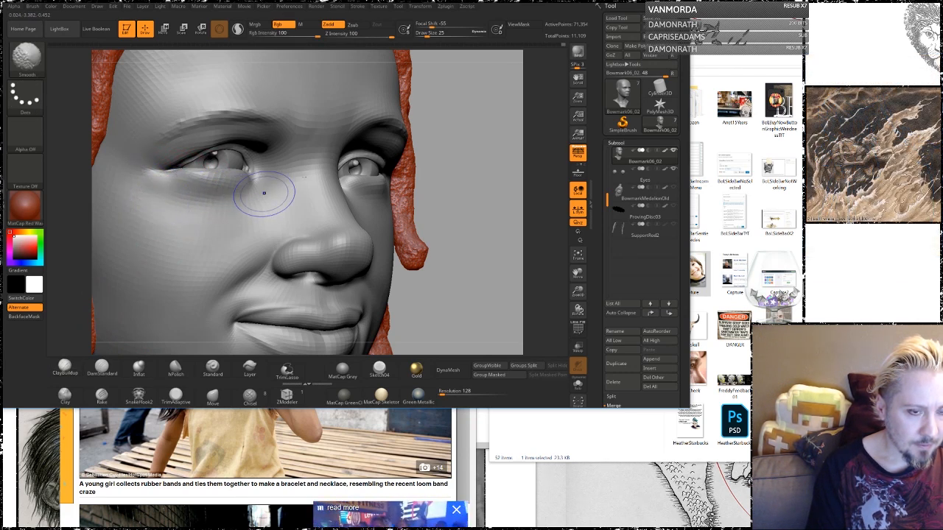
mouse_move(481, 101)
left_mouse_down()
mouse_move(426, 97)
mouse_move(252, 185)
left_mouse_up()
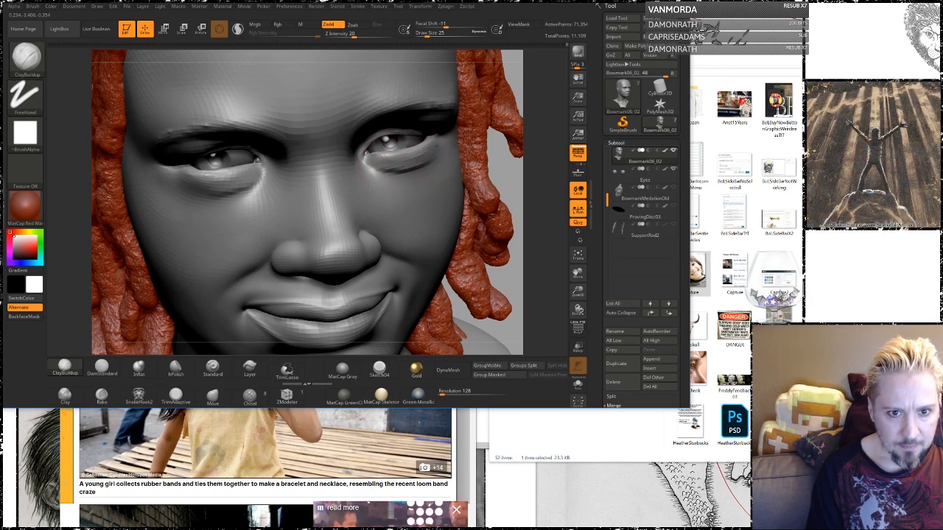
key("shift")
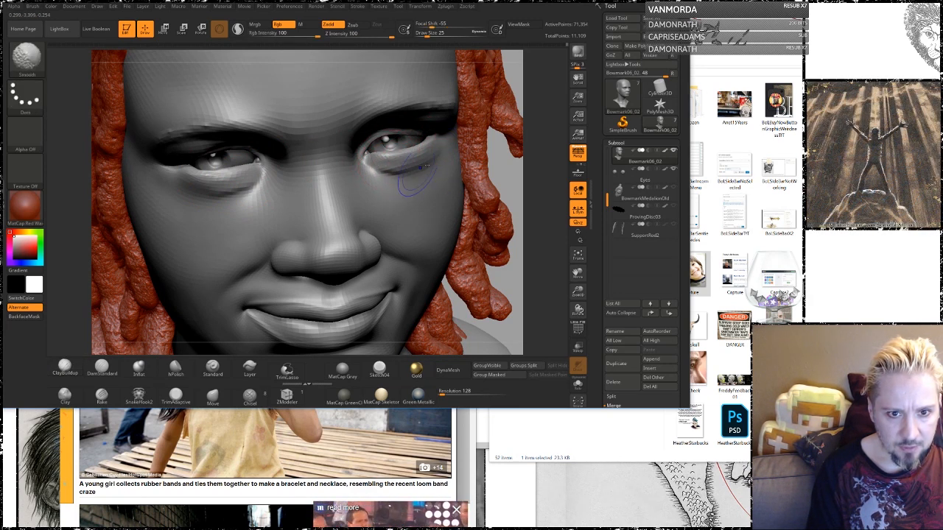
- Carve the creases beneath both lower eyelids with the DamStandard brush at draw size 25, working from several angles
left_click_drag(541, 177, 534, 109)
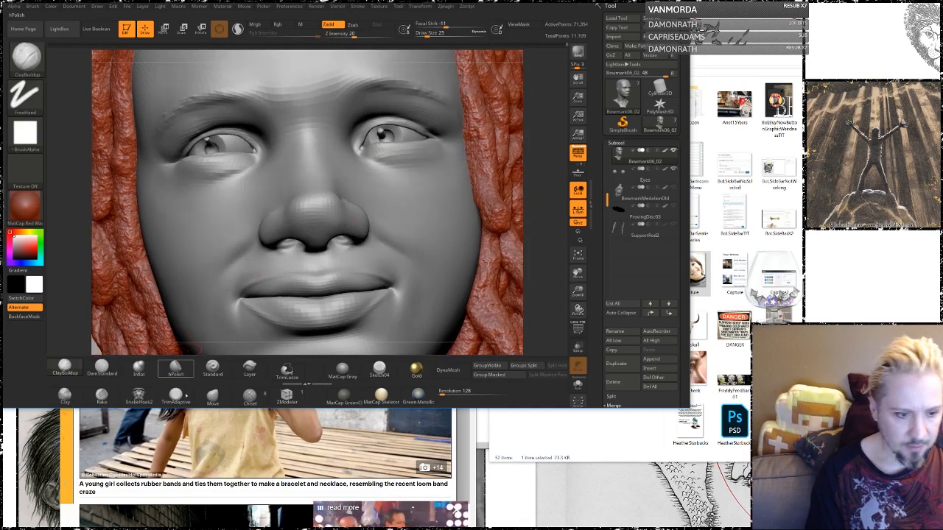
left_click(103, 370)
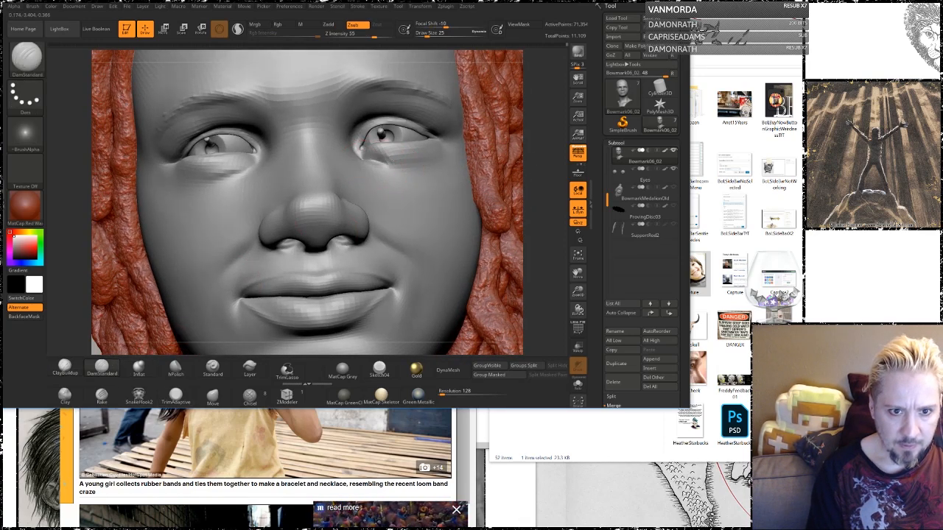
left_click_drag(383, 157, 443, 146)
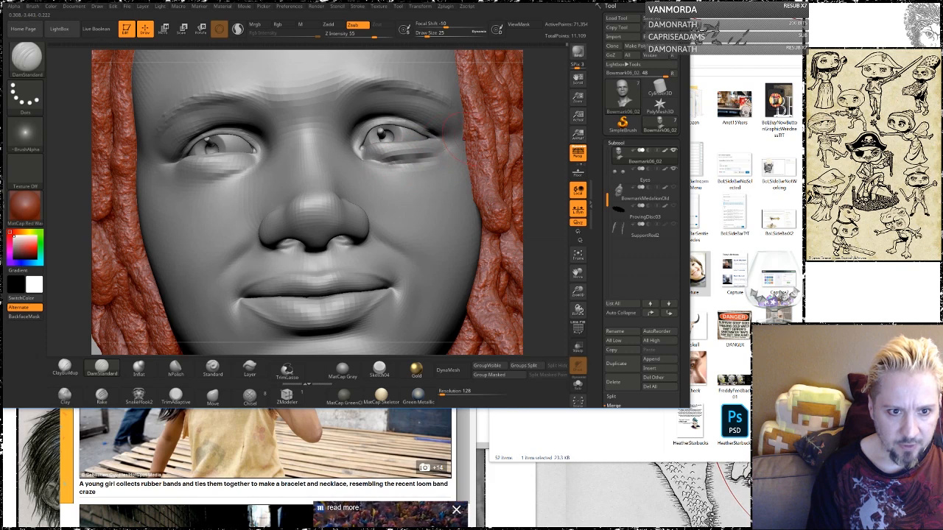
left_click_drag(541, 118, 508, 144)
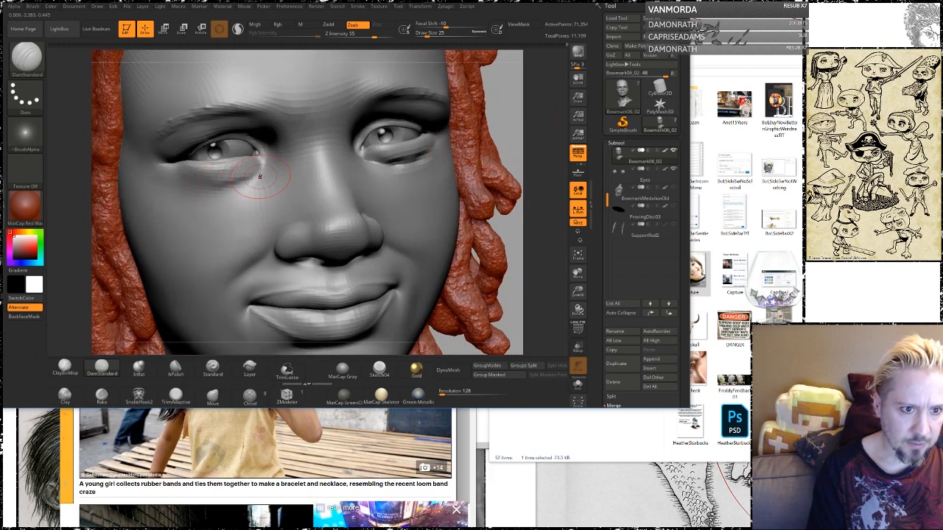
left_click_drag(274, 180, 175, 178)
left_click_drag(230, 189, 177, 179)
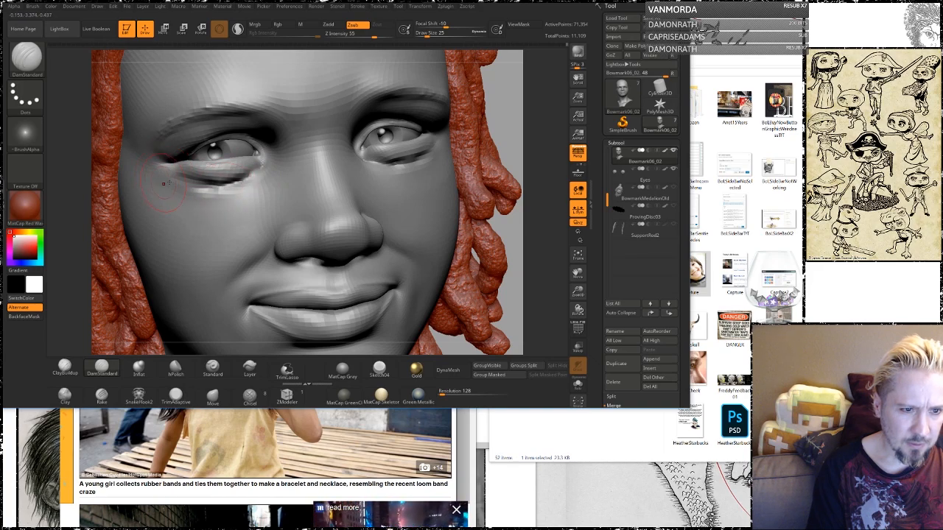
left_click_drag(255, 182, 183, 176)
left_click_drag(515, 133, 511, 95)
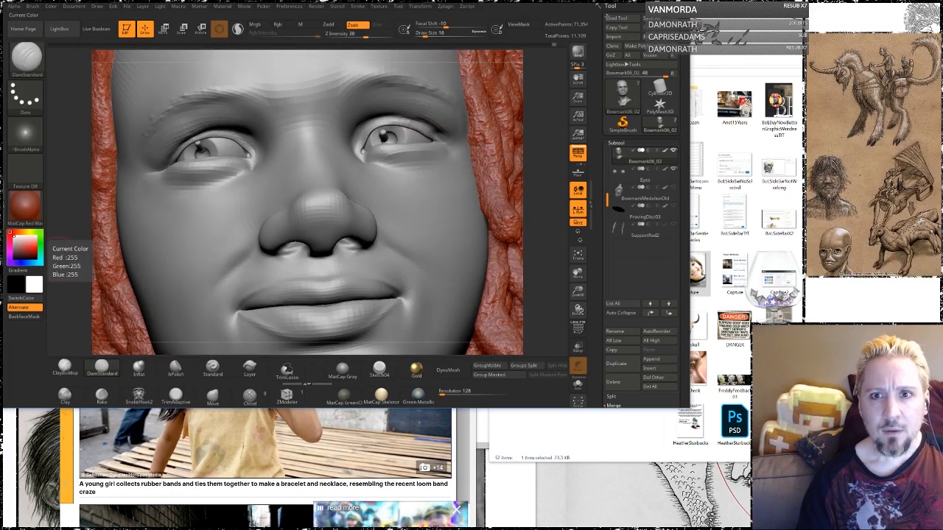
- Drop the head to a lower subdivision level and build up the cheek below the eye with a large ClayBuildup brush
left_click_drag(70, 240, 110, 251)
left_click(65, 368)
key("space")
left_click_drag(486, 220, 474, 154, "alt")
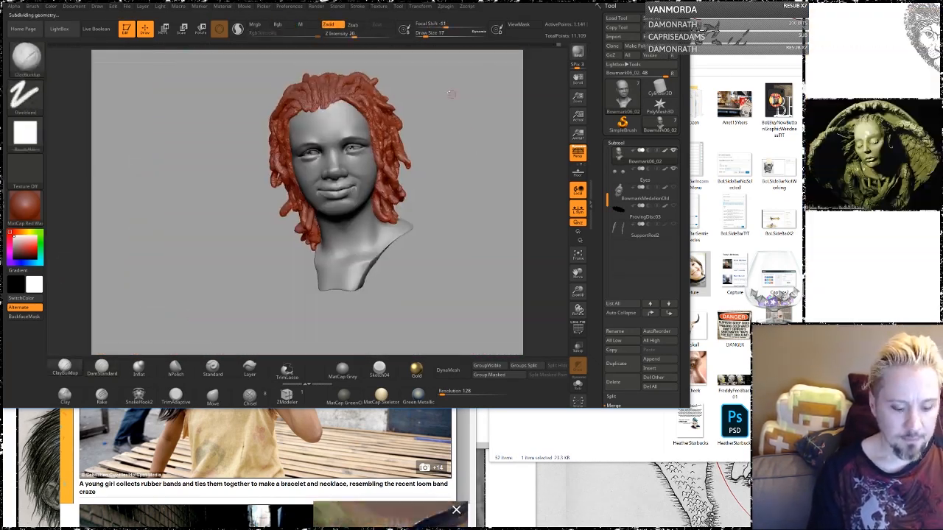
left_click(213, 397)
left_click_drag(148, 221, 148, 310, "alt")
left_click_drag(162, 243, 172, 336, "alt")
right_click_drag(490, 221, 495, 278, "ctrl")
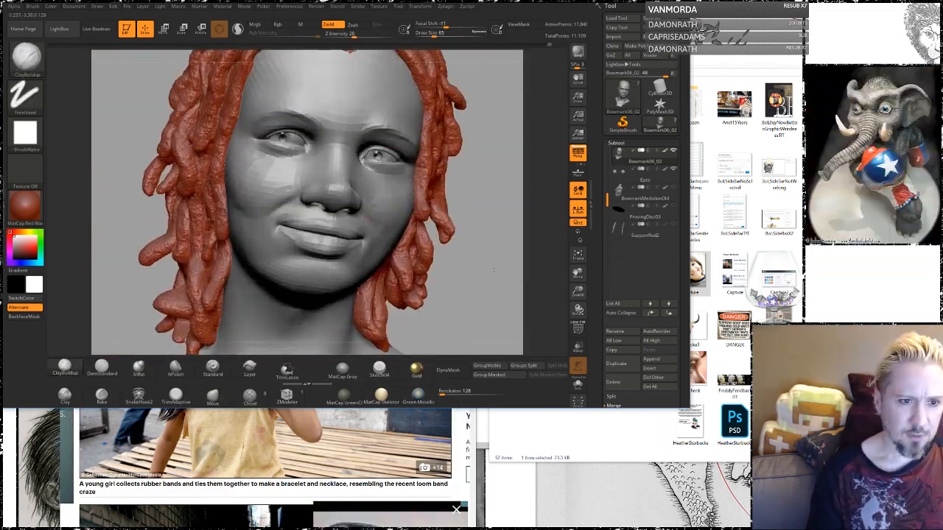
left_click_drag(494, 278, 508, 257)
- Step through the head's subdivision levels, smooth the cheek and check the whole face
key("shift+d")
key("shift+d")
key("shift+d")
key("shift+d")
left_click_drag(423, 212, 419, 190, "shift")
mouse_move(533, 153)
left_mouse_down("alt")
mouse_move(547, 199)
mouse_move(513, 248)
left_mouse_up("alt")
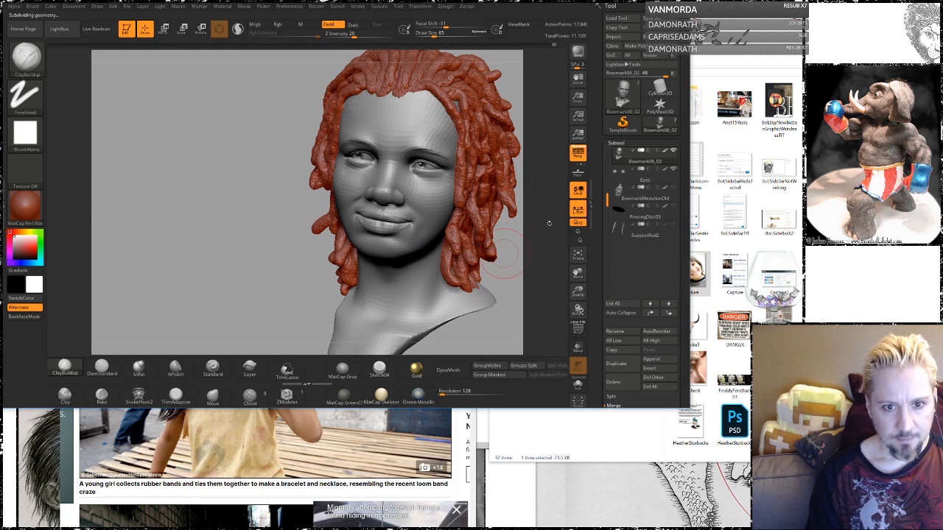
mouse_move(549, 223)
left_mouse_down()
mouse_move(537, 252)
mouse_move(516, 254)
left_mouse_up()
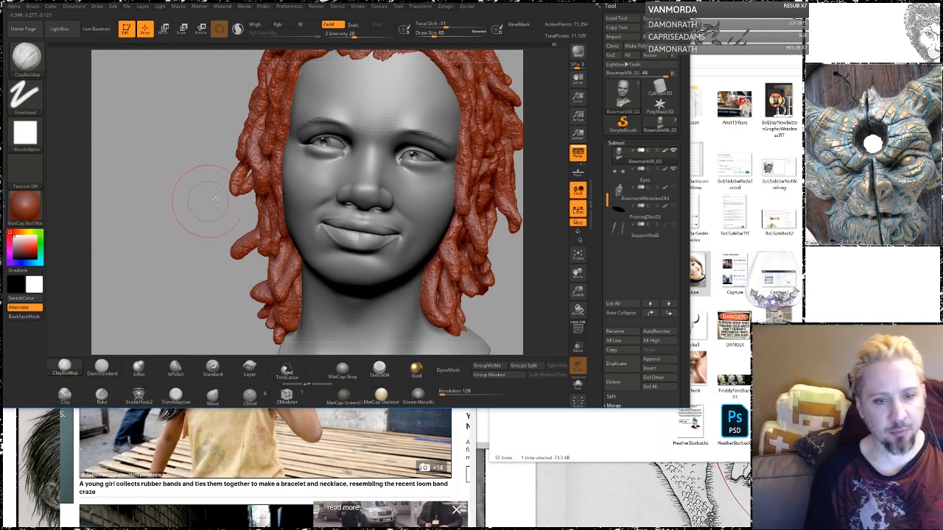
- Build up both cheeks beneath the eyes with ClayBuildup at draw size 39 and smooth the strokes into the skin
mouse_move(185, 249)
left_mouse_down()
mouse_move(221, 335)
mouse_move(175, 263)
left_mouse_up()
key("space")
left_click_drag(269, 223, 258, 224)
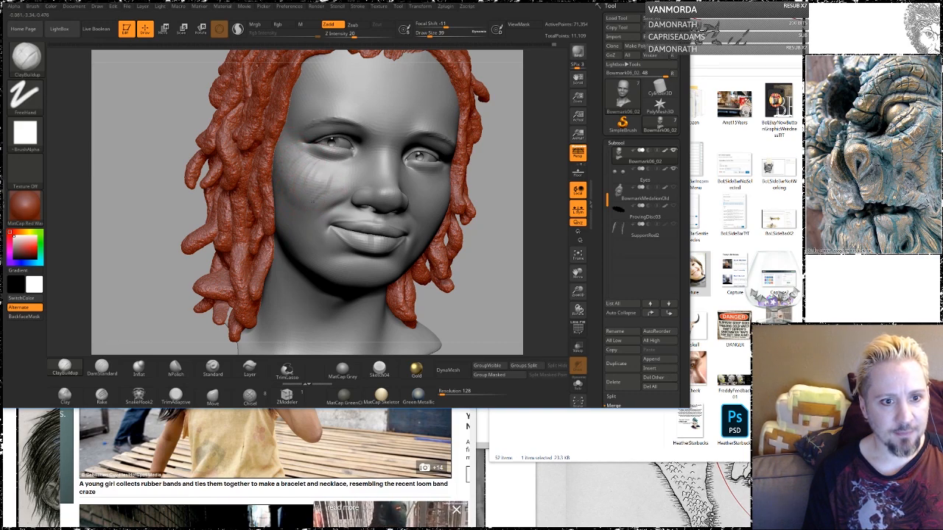
key("shift")
mouse_move(286, 155)
left_mouse_down("shift")
mouse_move(325, 177)
mouse_move(310, 193)
left_mouse_up("shift")
left_click_drag(498, 232, 427, 226)
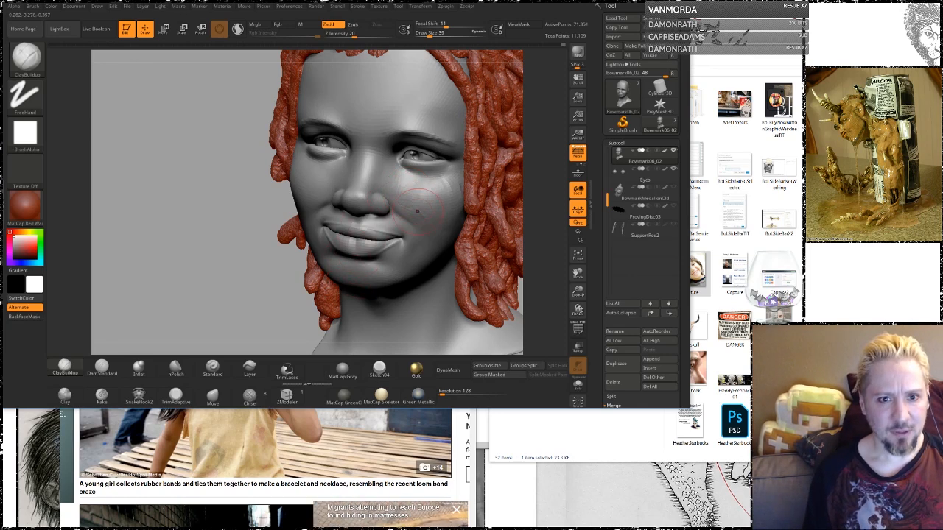
key("shift")
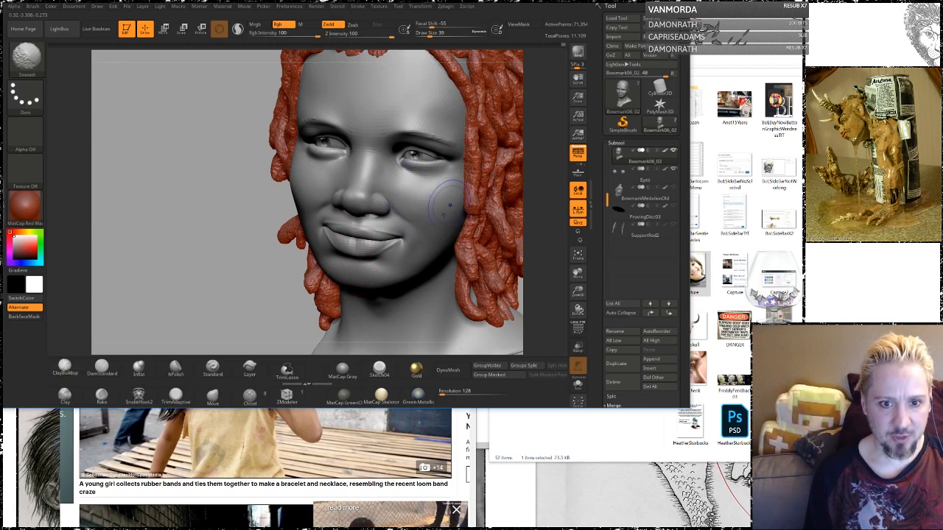
mouse_move(216, 221)
left_mouse_down()
mouse_move(324, 222)
mouse_move(302, 219)
left_mouse_up()
key("shift")
- Refine the fold under one lower eyelid up close with ClayBuildup at draw size 16, smoothing the skin below it
left_click_drag(503, 157, 191, 245)
left_click_drag(527, 252, 349, 277, "alt")
key("space")
left_click_drag(386, 227, 381, 227)
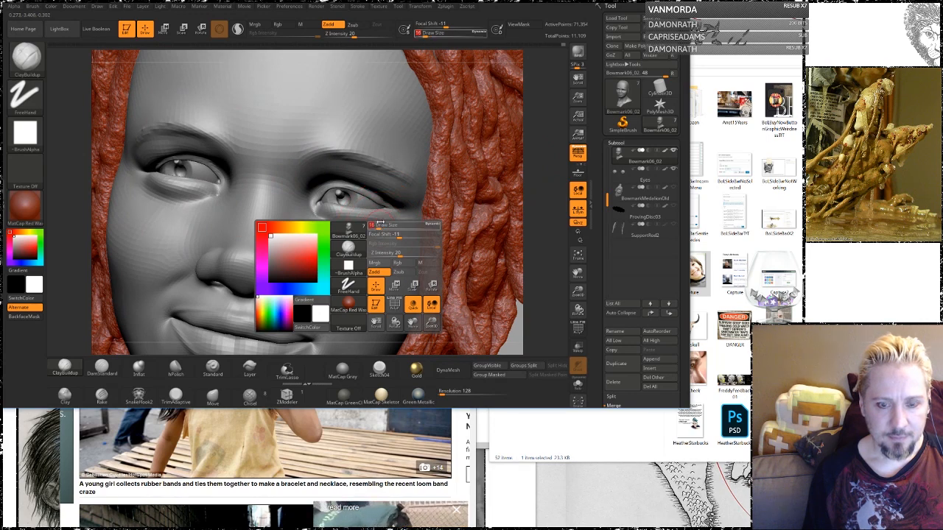
left_click_drag(537, 135, 495, 140)
mouse_move(311, 230)
left_mouse_down("shift")
mouse_move(300, 220)
mouse_move(324, 238)
left_mouse_up("shift")
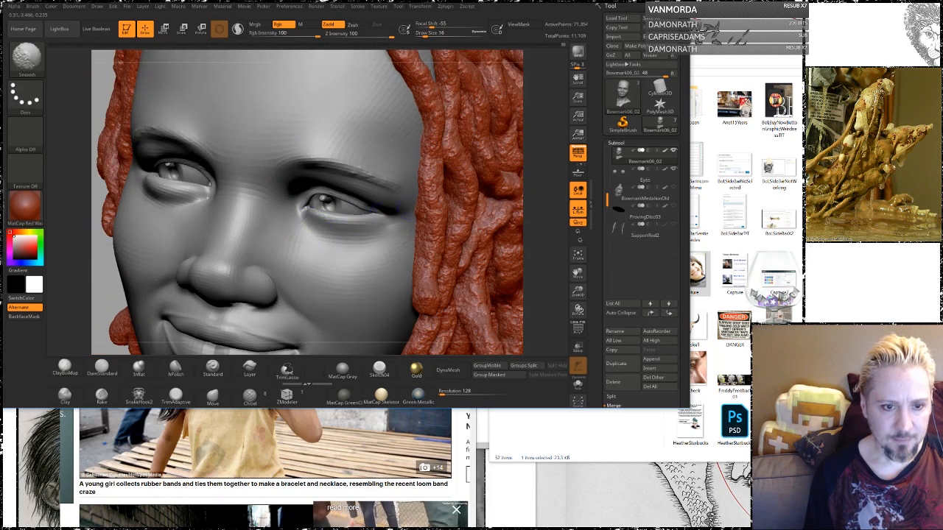
mouse_move(547, 189)
left_mouse_down()
mouse_move(555, 190)
mouse_move(547, 233)
left_mouse_up()
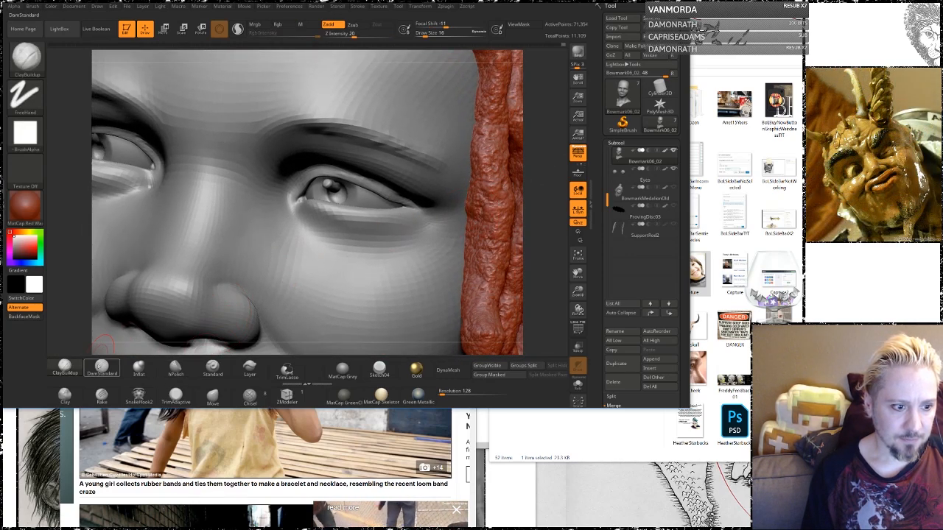
mouse_move(308, 213)
left_mouse_down()
mouse_move(326, 227)
mouse_move(299, 225)
mouse_move(336, 231)
left_mouse_up()
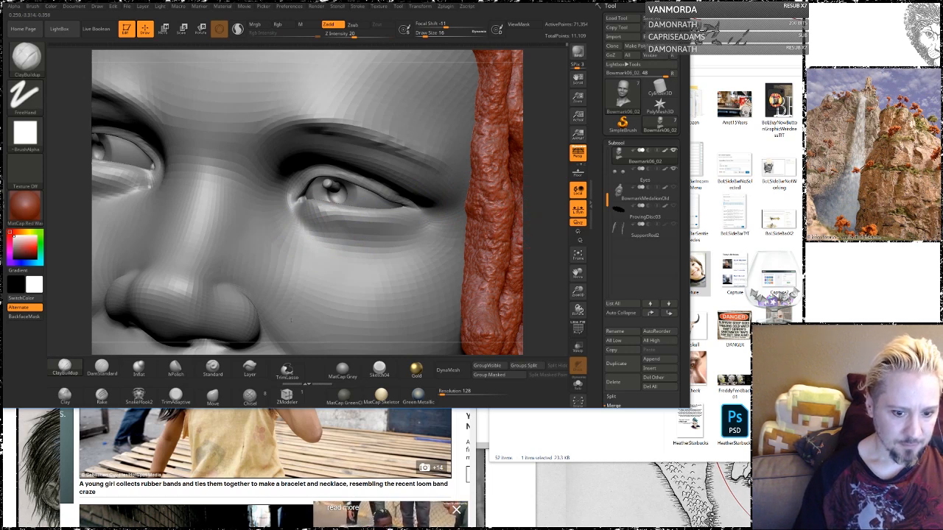
- Switch to the browser and study the photos of smiling children in the Daily Mail article
left_click(230, 498)
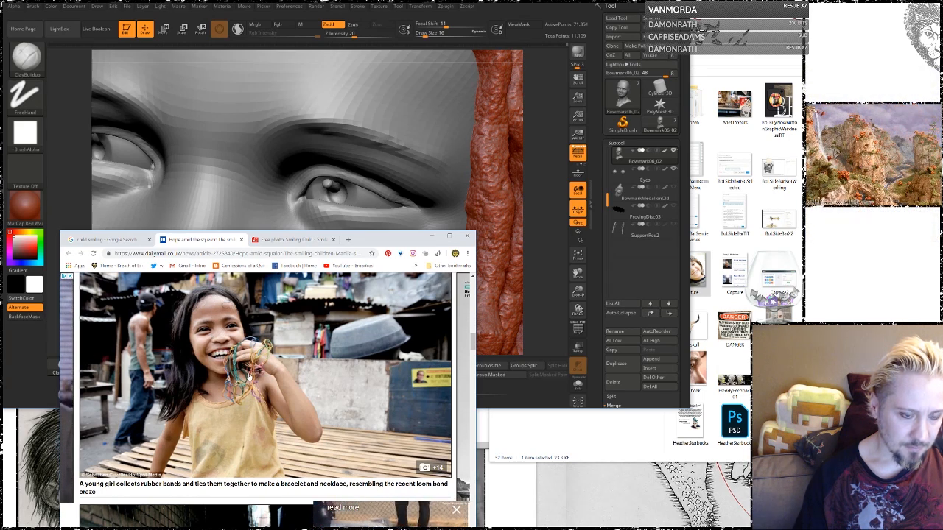
scroll(249, 376, "down", 10)
scroll(249, 376, "up", 1)
scroll(249, 376, "down", 2)
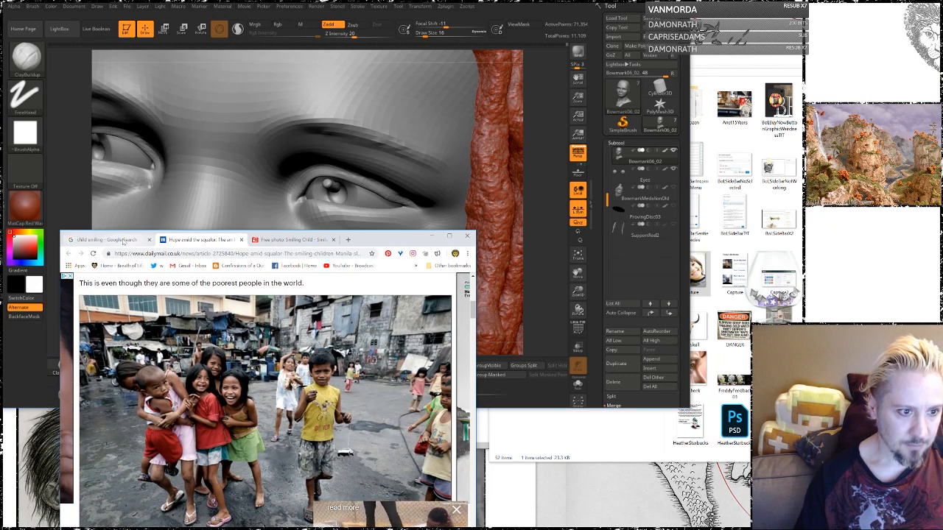
- Browse the "child smiling" image results for eye references, bring up the jooinn photo of the smiling boy and return to ZBrush
left_click(123, 242)
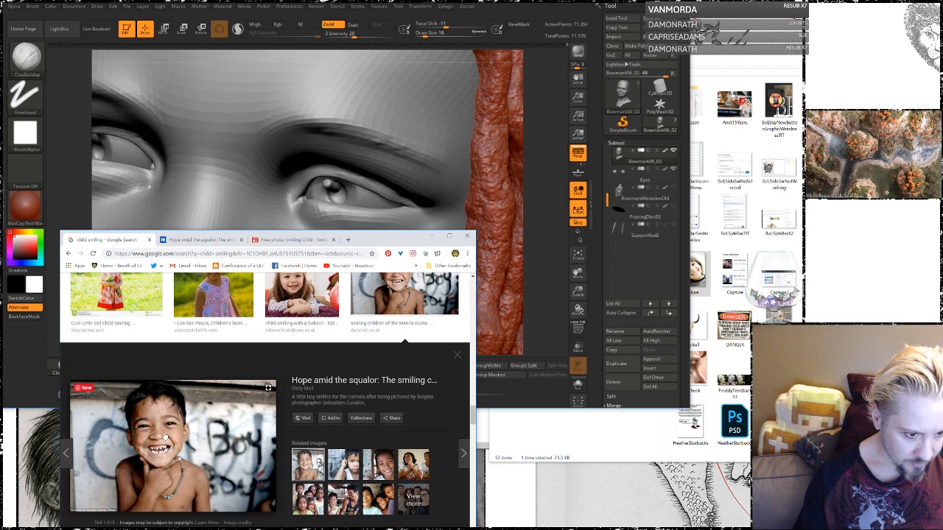
scroll(257, 359, "up", 2)
scroll(312, 354, "up", 2)
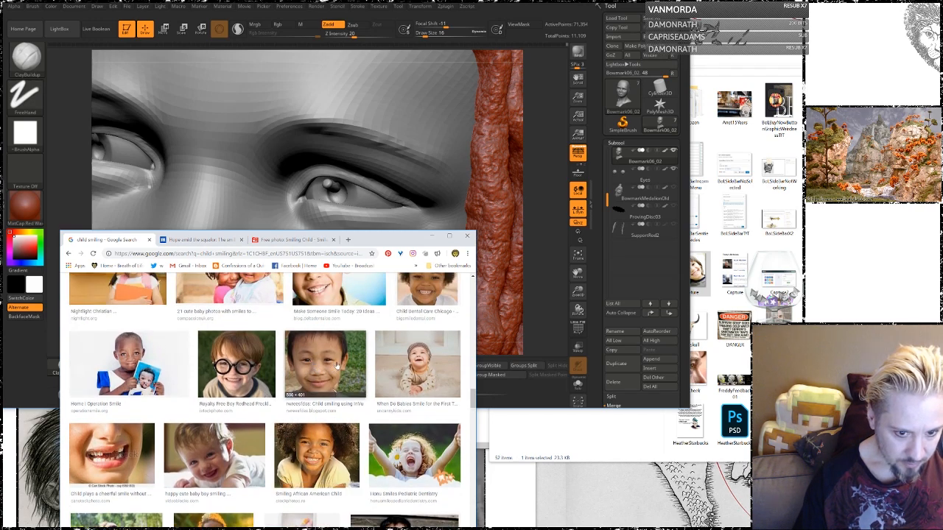
scroll(333, 365, "up", 2)
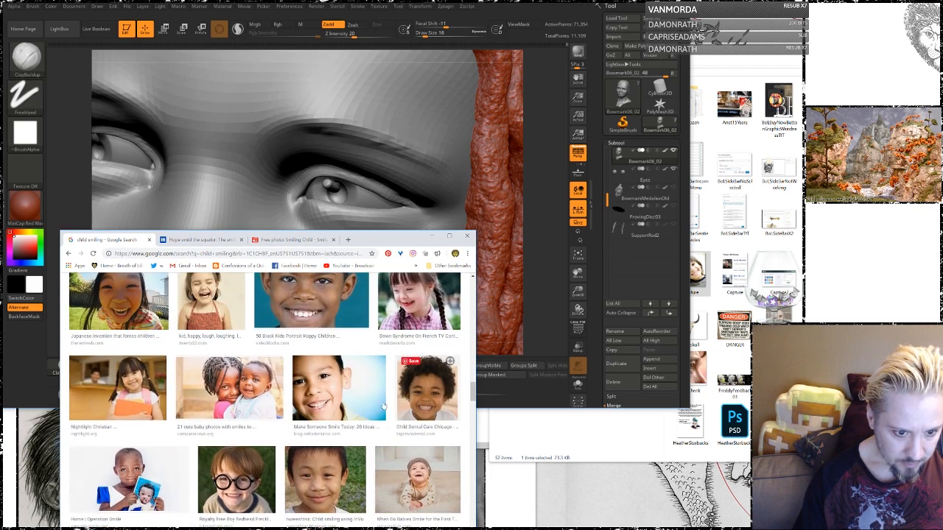
scroll(383, 404, "down", 3)
scroll(334, 387, "down", 2)
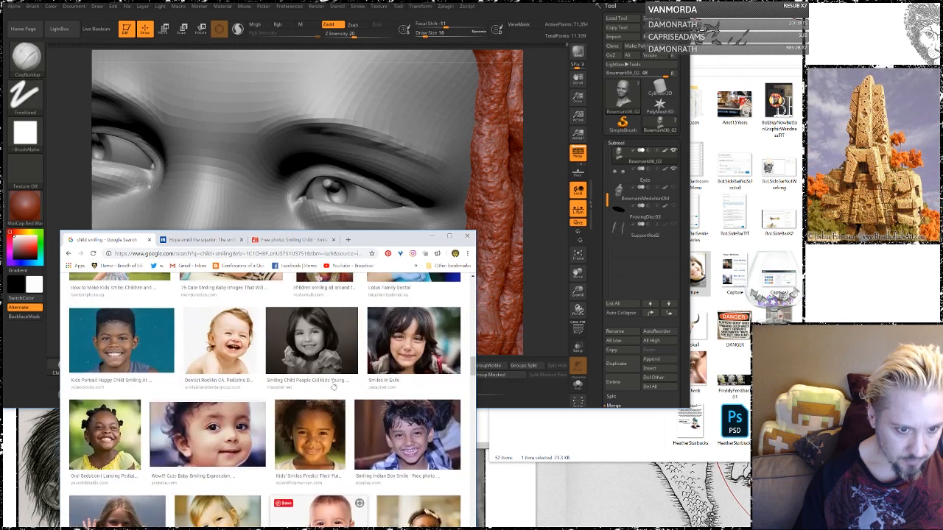
scroll(332, 386, "down", 8)
scroll(322, 389, "down", 10)
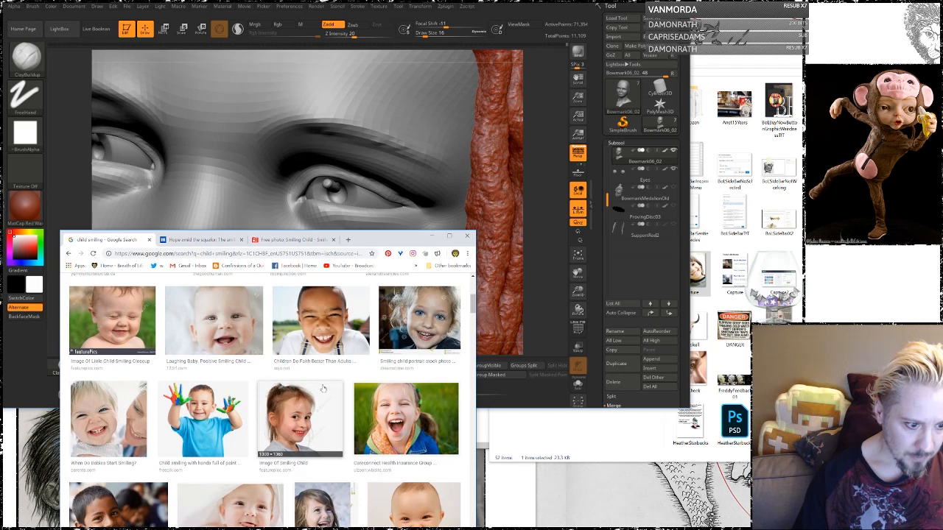
scroll(322, 388, "down", 2)
left_click(271, 240)
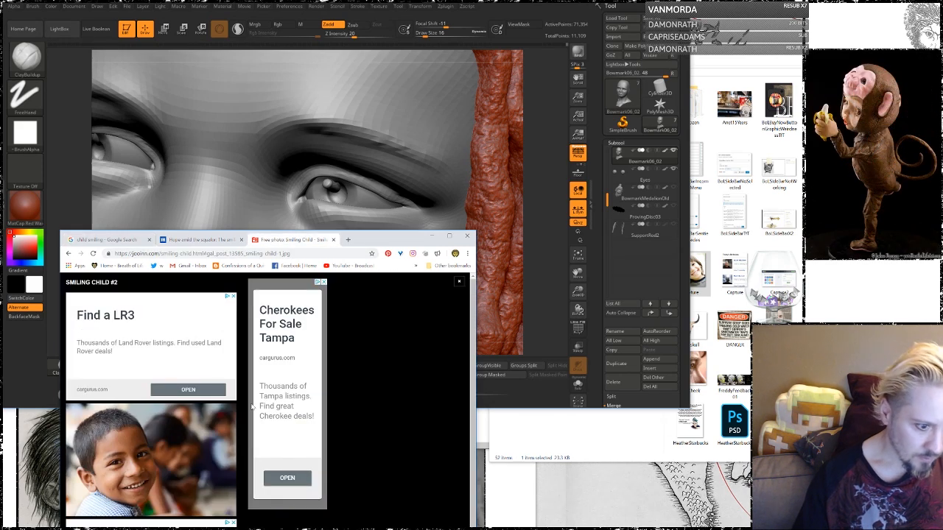
left_click(324, 190)
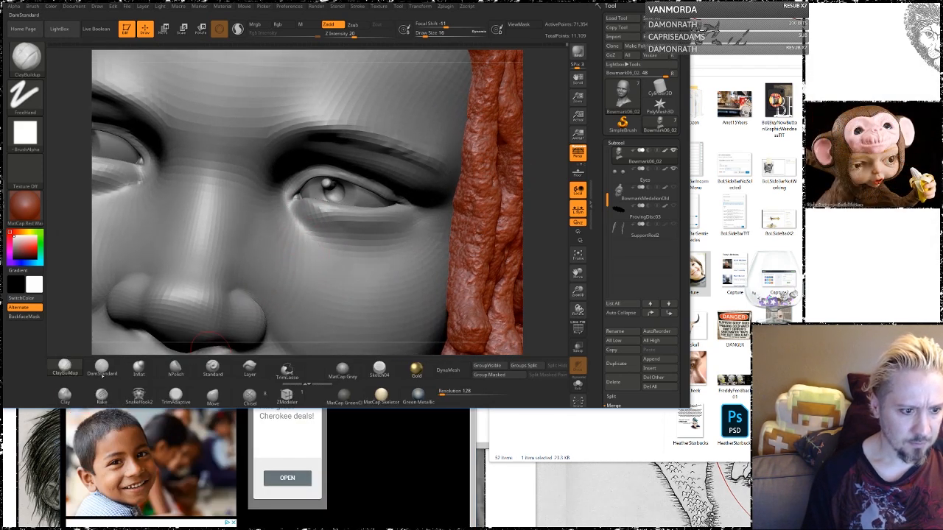
- Raise the head's subdivision level and carve the lower eyelid crease from the inner corner with DamStandard at a smaller draw size
left_click(102, 374)
key("d")
key("space")
left_click_drag(326, 237, 322, 237)
left_click_drag(296, 199, 318, 228)
right_click_drag(394, 238, 390, 184, "ctrl")
- Carve the matching crease beneath the other eye from its inner corner with DamStandard at draw size 11 and smooth it
mouse_move(442, 234)
right_mouse_down()
mouse_move(477, 244)
mouse_move(356, 218)
right_mouse_up()
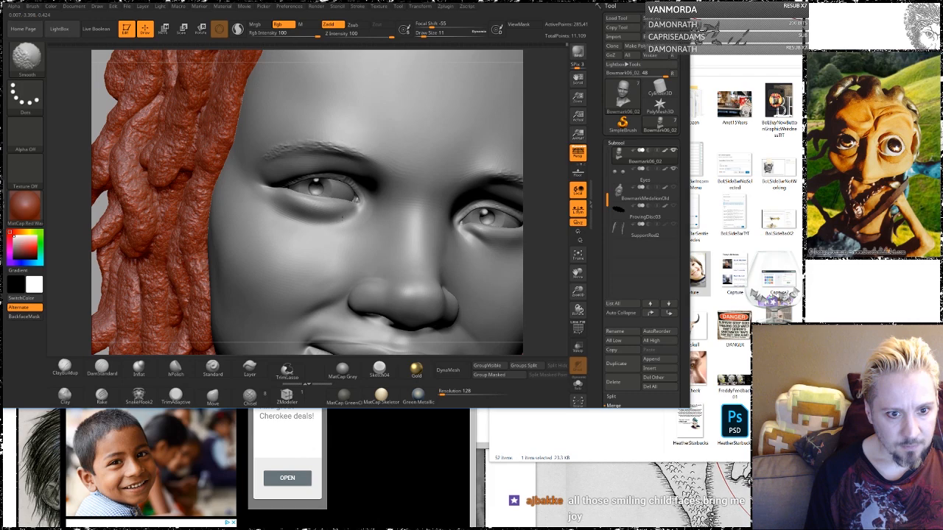
left_click_drag(358, 209, 296, 217)
mouse_move(297, 215)
right_mouse_down("ctrl")
mouse_move(536, 199)
mouse_move(508, 193)
mouse_move(582, 177)
mouse_move(294, 223)
right_mouse_up("ctrl")
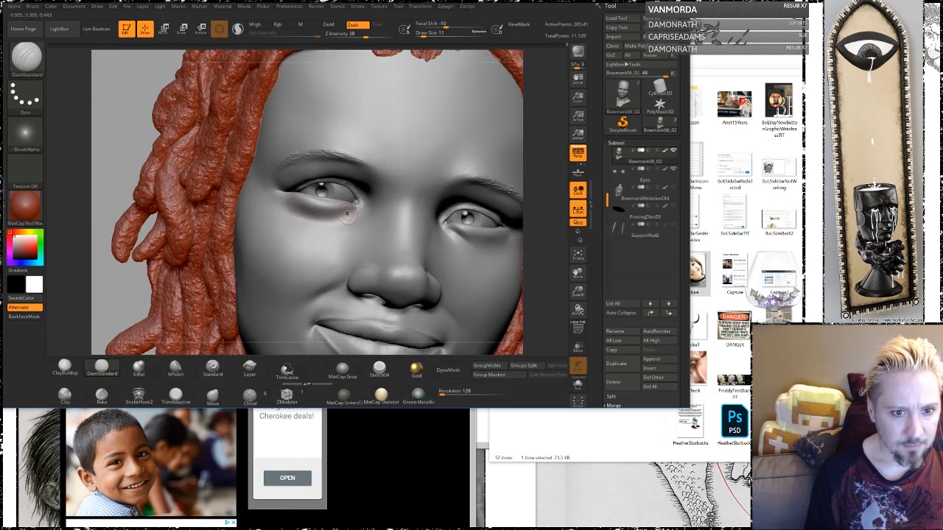
left_click_drag(359, 207, 355, 212)
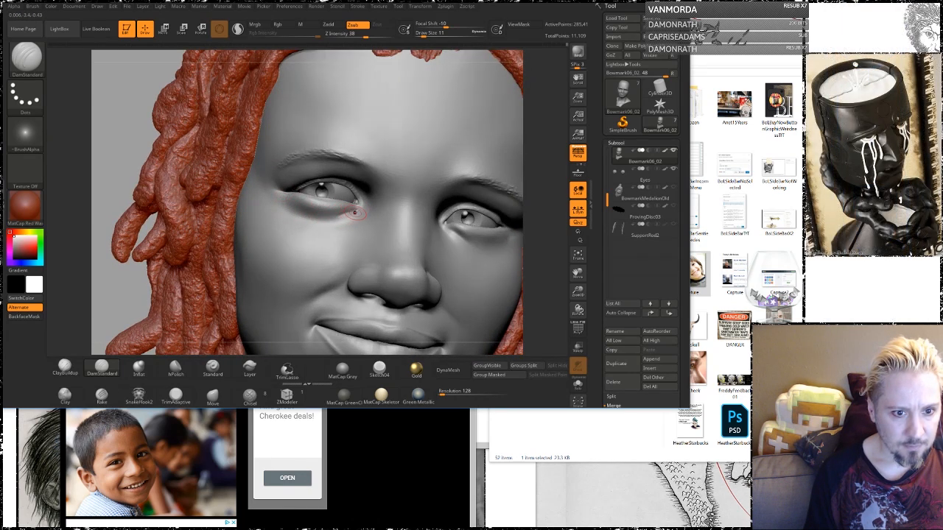
left_click_drag(353, 216, 324, 206, "shift")
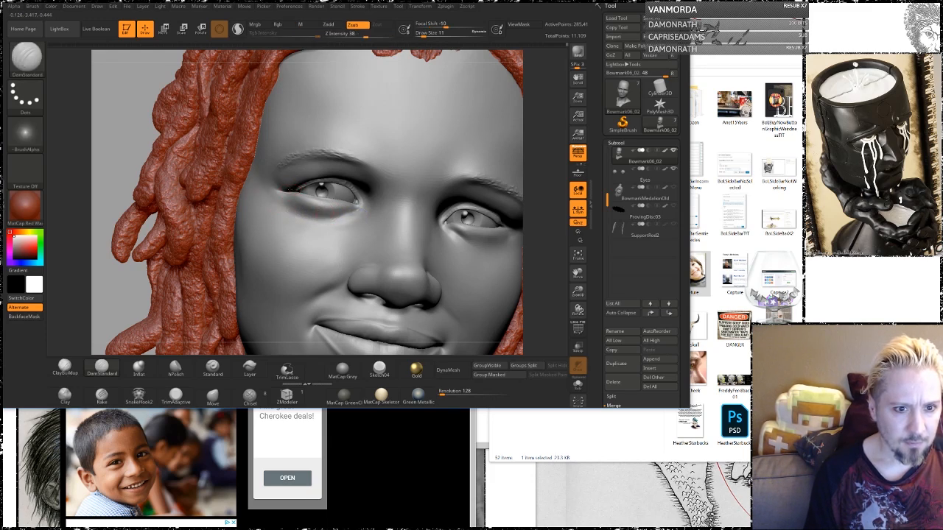
- Refine the creases at the outer corners of both eyes and smooth the surrounding eyelid skin
left_click_drag(539, 185, 585, 185)
left_click_drag(288, 186, 268, 190, "shift")
left_click_drag(514, 217, 421, 231)
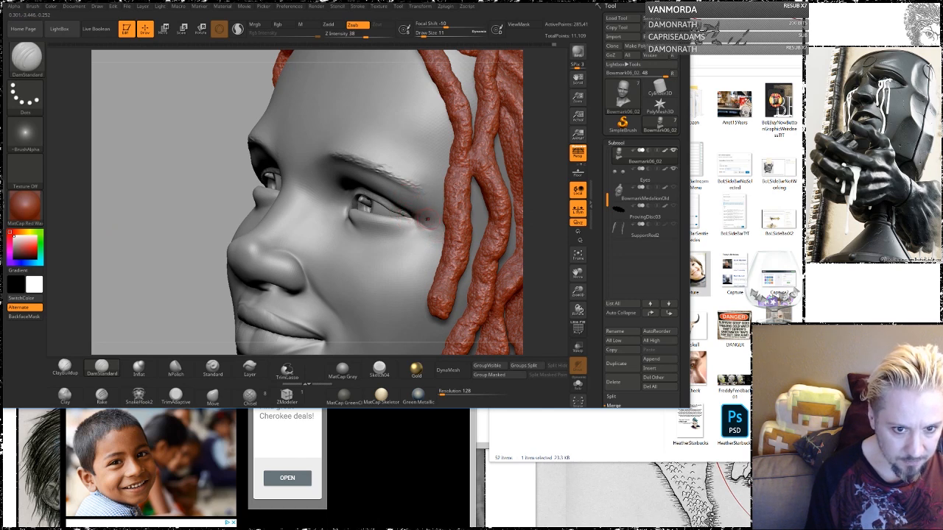
left_click_drag(536, 209, 556, 209)
left_click_drag(424, 230, 425, 227, "shift")
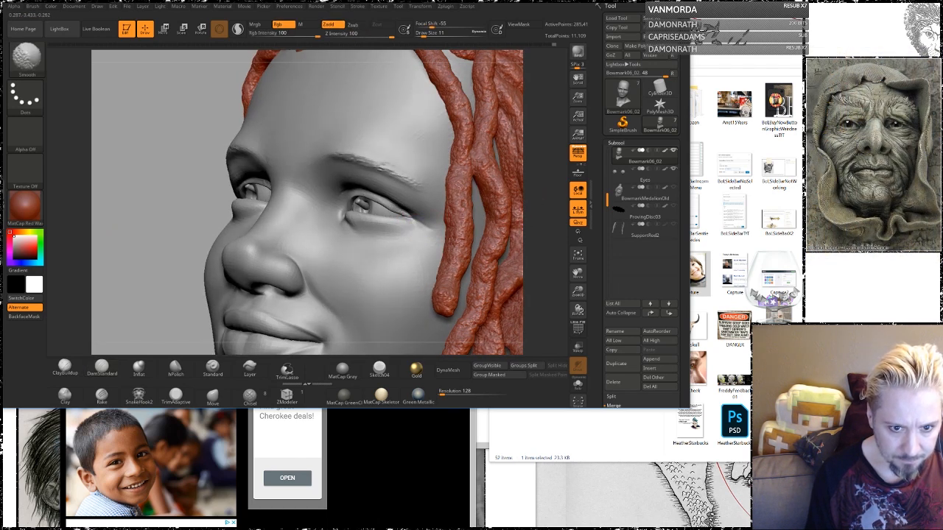
mouse_move(396, 195)
left_mouse_down("shift")
mouse_move(402, 206)
mouse_move(392, 212)
left_mouse_up("shift")
- Reshape the outer corner of the eye with the Move brush at draw size 16 and smooth the upper lid skin
left_click(213, 396)
key("space")
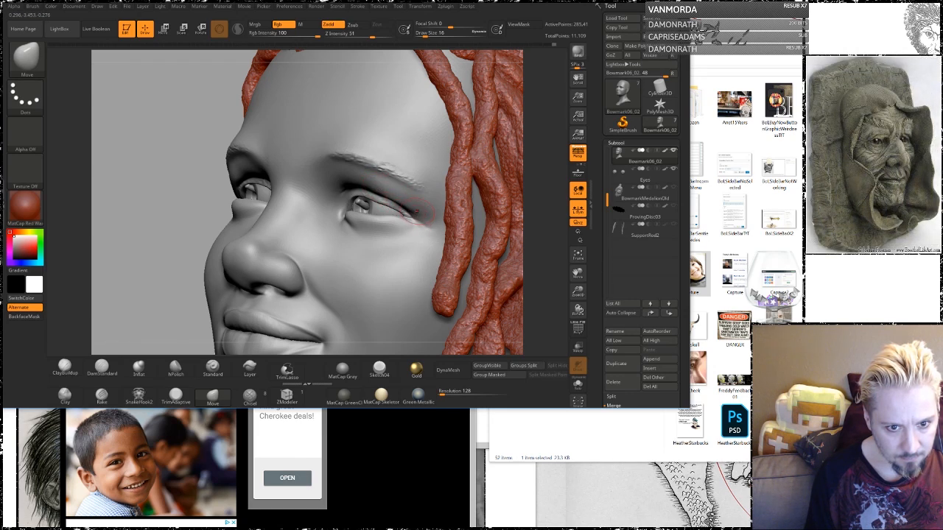
left_click_drag(556, 191, 532, 174)
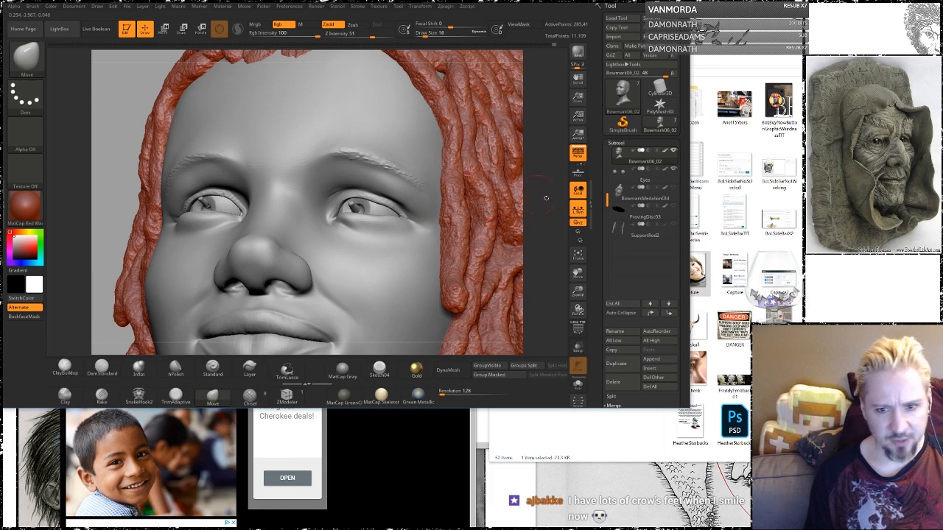
left_click_drag(547, 231, 538, 270, "alt")
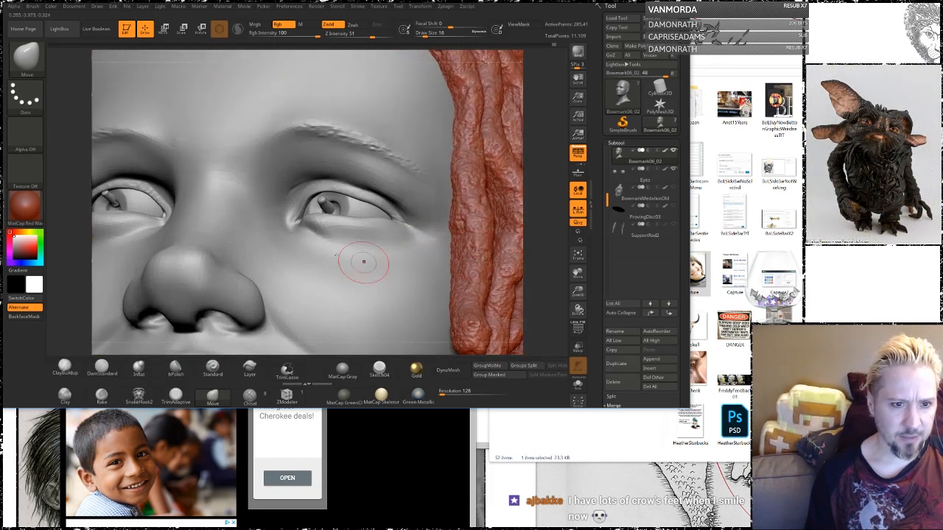
mouse_move(379, 176)
left_mouse_down("shift")
mouse_move(412, 204)
mouse_move(398, 197)
left_mouse_up("shift")
left_click_drag(534, 194, 547, 231)
- Adjust the upper and lower eyelid edges of the same eye with the Move brush at draw size 9
key("space")
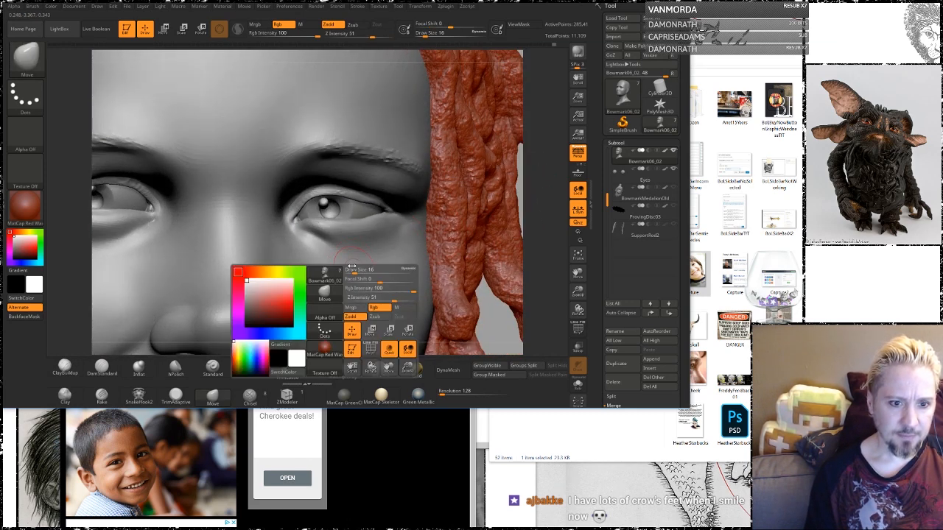
left_click_drag(349, 273, 346, 272)
key("shift")
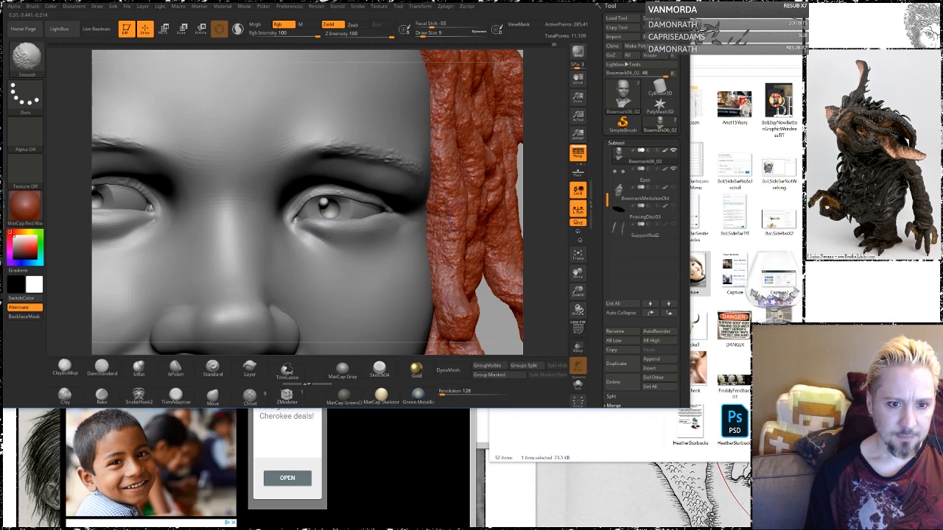
left_click_drag(523, 173, 533, 234)
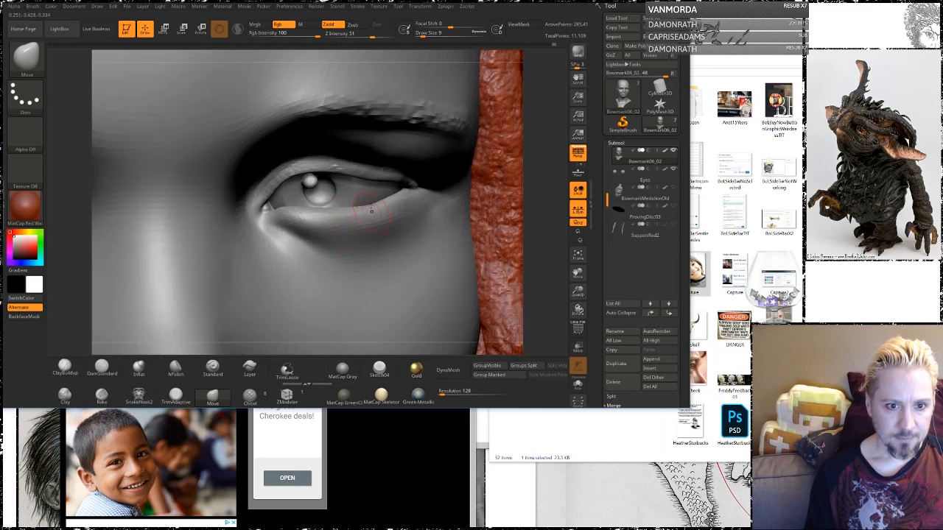
left_click_drag(373, 178, 372, 181)
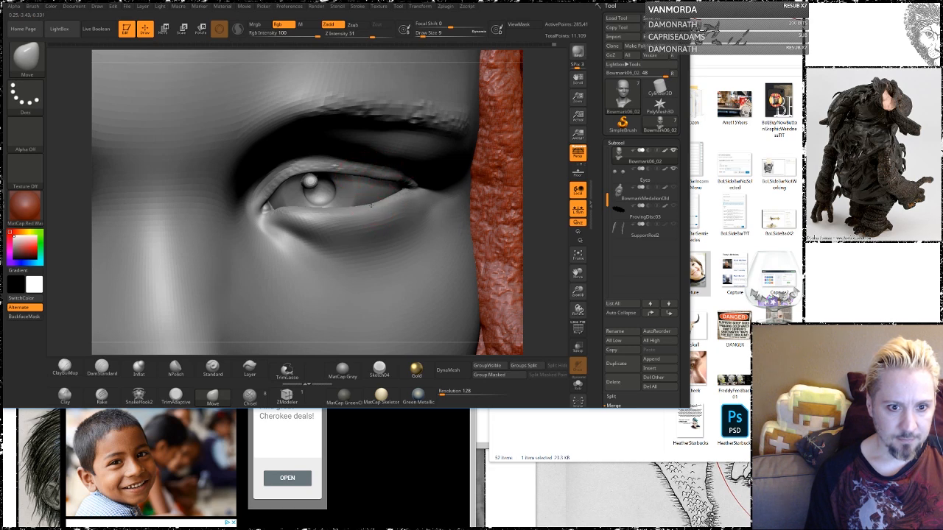
left_click_drag(537, 184, 538, 117)
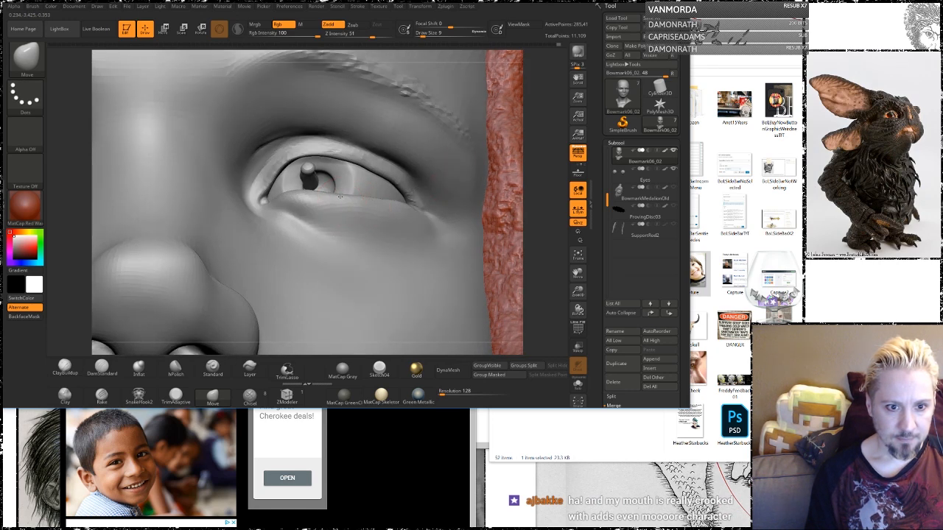
left_click_drag(528, 155, 525, 117)
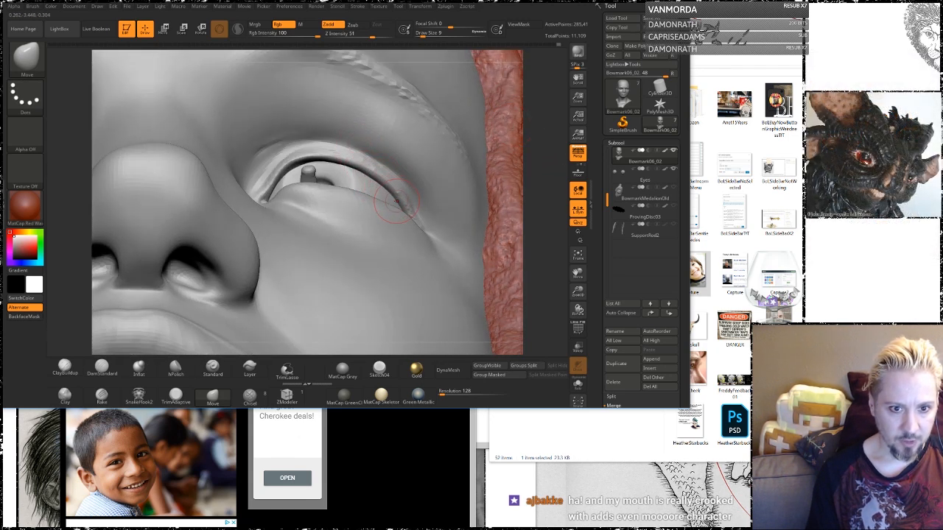
- Push the outer eye corner and adjoining lid skin into shape from several angles, enlarging the Move brush to draw size 22
left_click_drag(541, 158, 335, 170)
left_click_drag(540, 149, 372, 229)
mouse_move(524, 127)
left_mouse_down()
mouse_move(492, 180)
mouse_move(443, 195)
left_mouse_up()
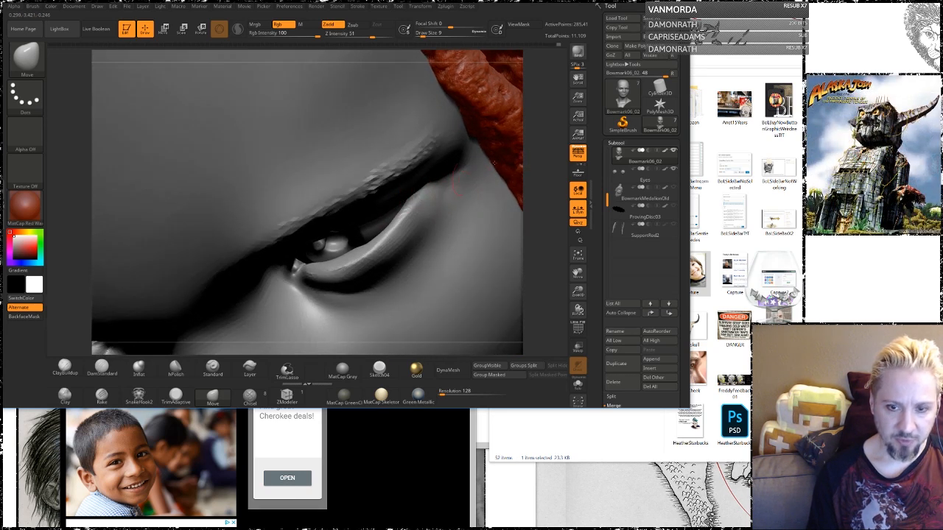
left_click_drag(545, 154, 453, 214)
key("space")
mouse_move(532, 193)
left_mouse_down()
mouse_move(536, 170)
mouse_move(420, 216)
left_mouse_up()
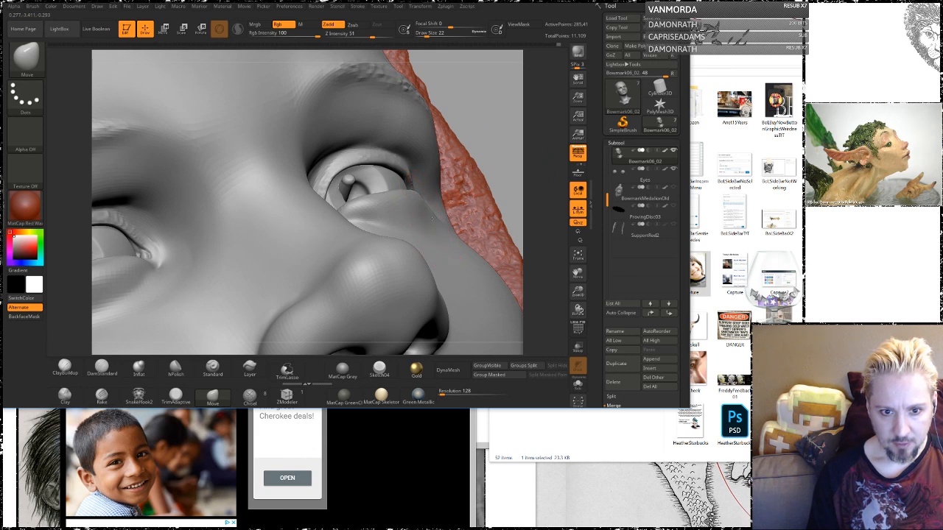
left_click_drag(546, 174, 532, 150)
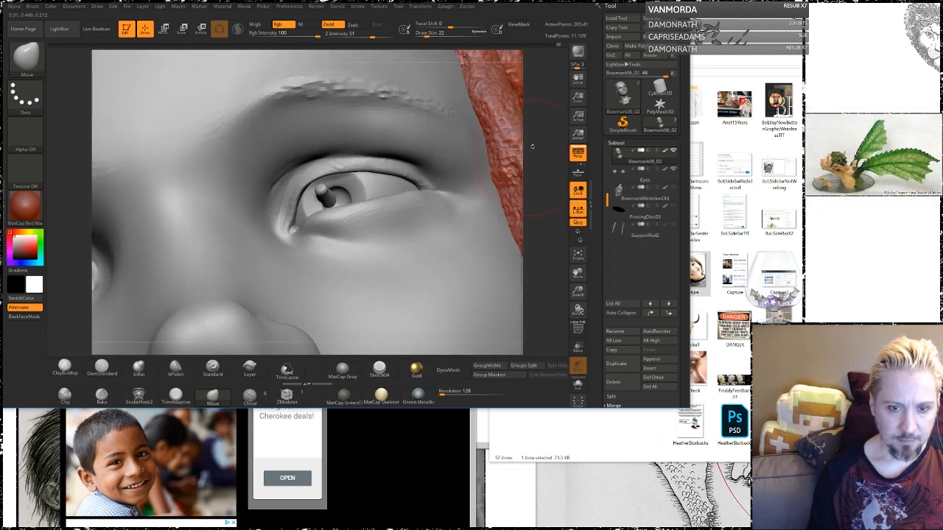
- Carve the upper eyelid crease with DamStandard at draw size 9, then smooth the skin around the eyes
left_click(102, 368)
key("space")
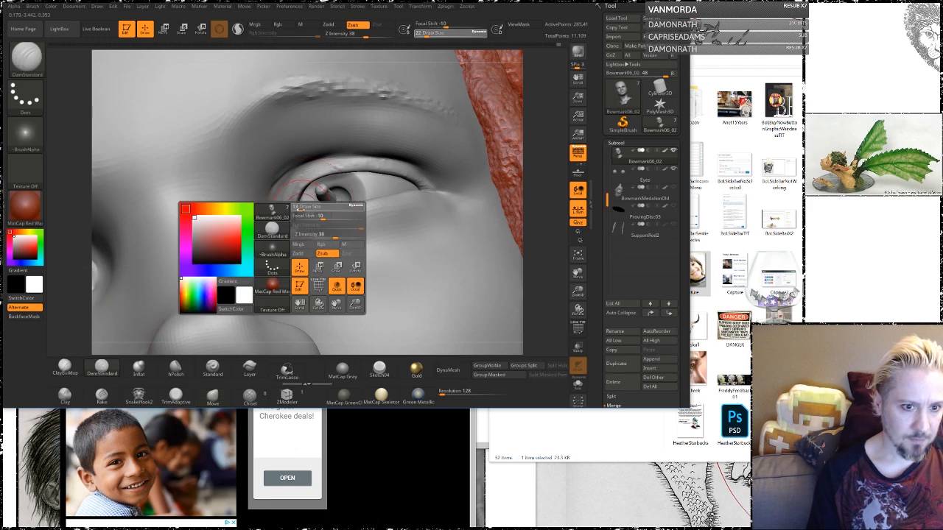
left_click(297, 207)
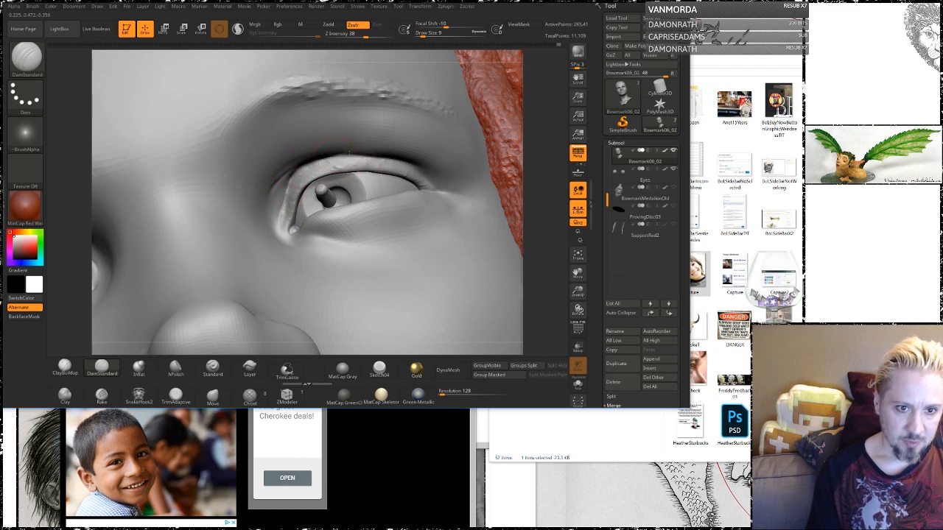
left_click_drag(548, 168, 440, 151)
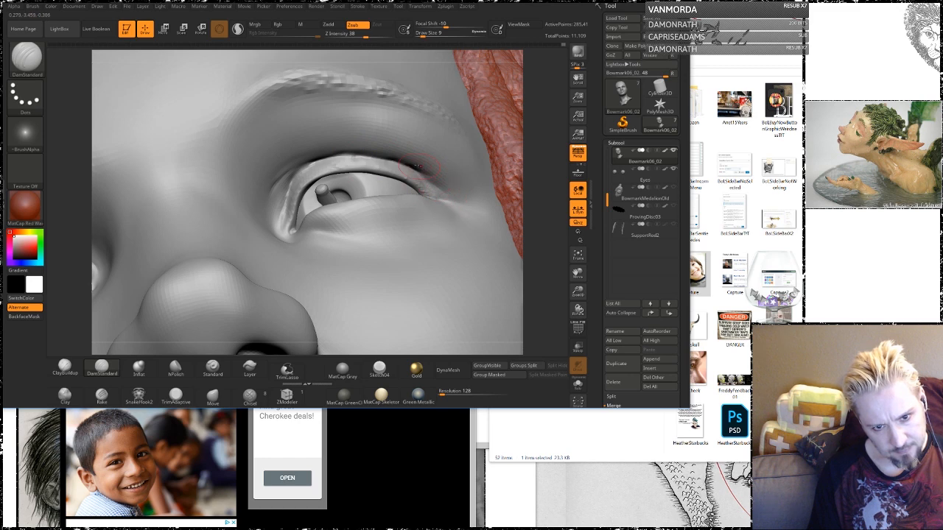
key("shift")
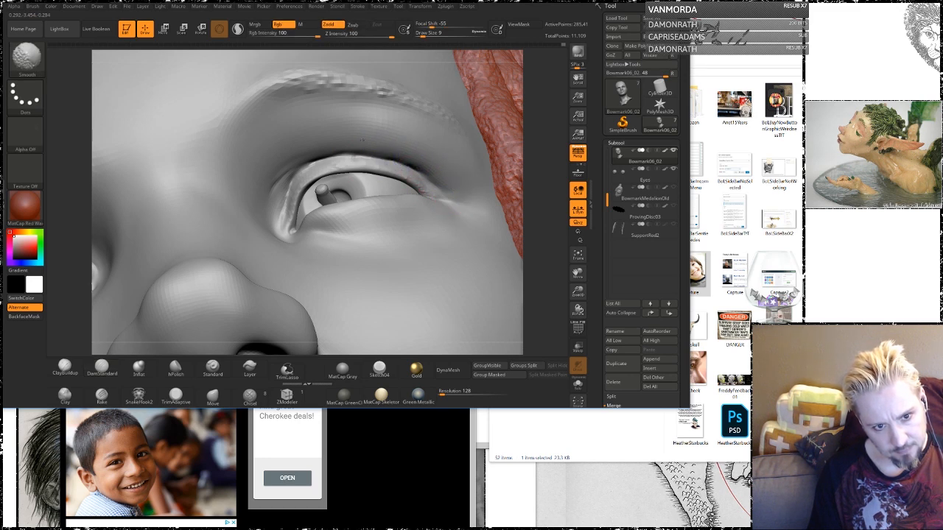
left_click_drag(321, 154, 284, 179, "shift")
mouse_move(541, 204)
left_mouse_down("alt")
mouse_move(526, 114)
mouse_move(480, 117)
mouse_move(486, 151)
mouse_move(502, 127)
mouse_move(487, 191)
mouse_move(570, 150)
left_mouse_up("alt")
left_click_drag(247, 210, 294, 196, "shift")
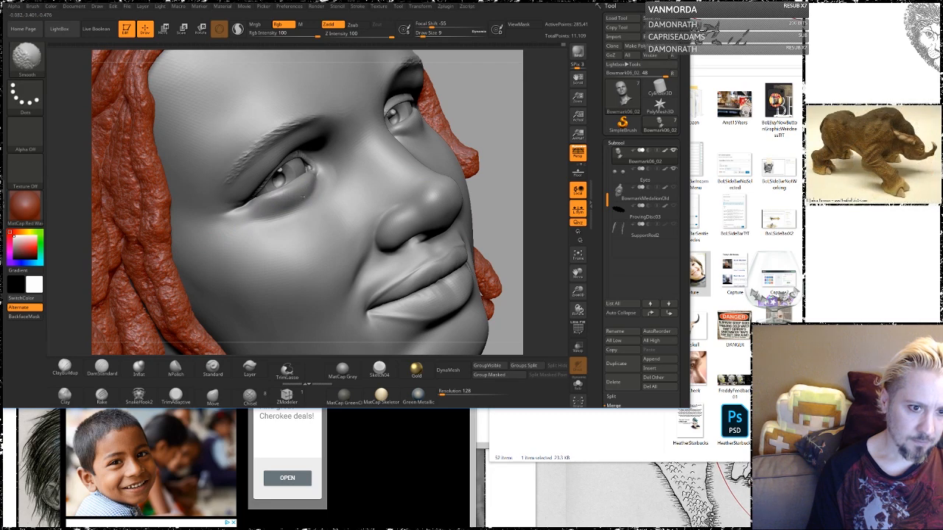
- Lower the head's subdivision level and soften the cheek and nose-to-mouth fold with the Smooth brush at draw size 22
left_click_drag(499, 108, 486, 106)
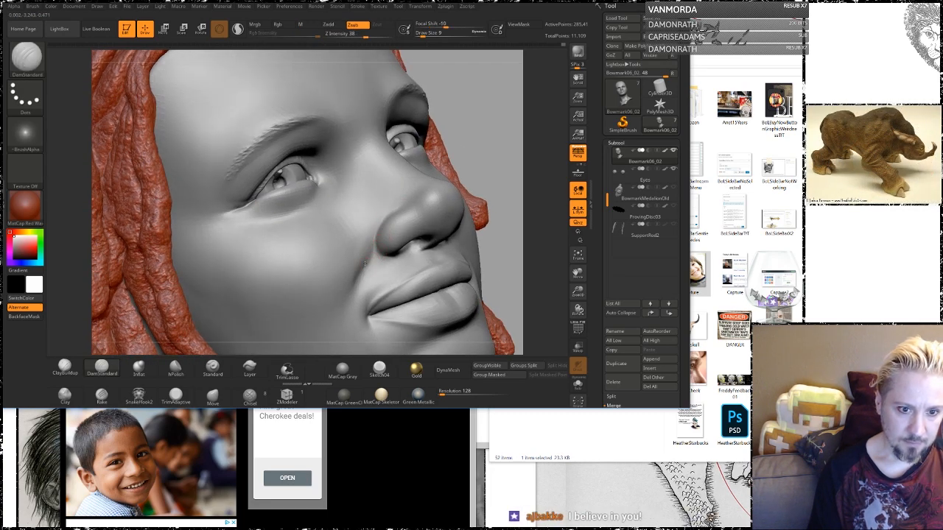
key("space")
left_click_drag(375, 267, 360, 281)
mouse_move(499, 148)
left_mouse_down()
mouse_move(471, 153)
mouse_move(492, 148)
left_mouse_up()
left_click_drag(554, 176, 568, 184)
key("shift+d")
left_click_drag(360, 225, 370, 259, "shift")
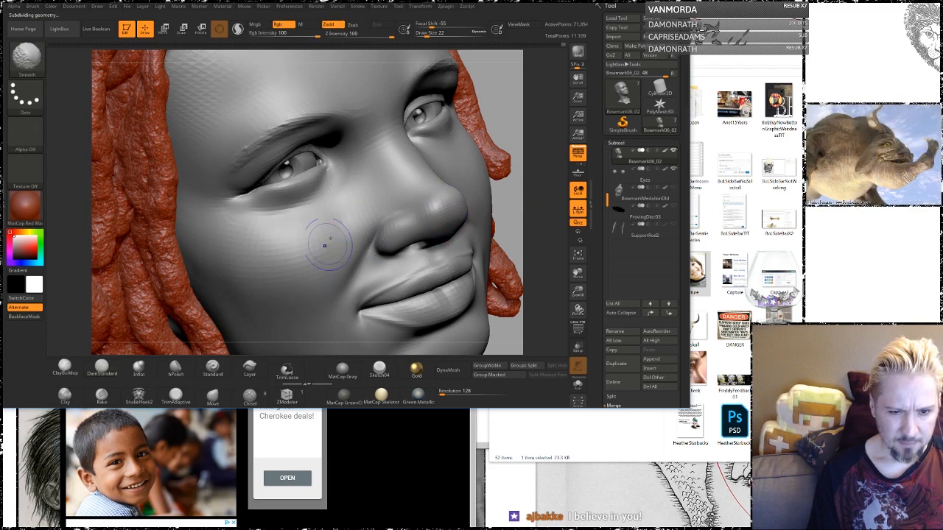
left_click_drag(551, 180, 566, 182)
left_click_drag(382, 254, 377, 249)
- Refine the mouth corners, smile folds and cheek surfaces on both sides of the face
left_click_drag(545, 177, 471, 166)
left_click_drag(450, 267, 463, 254)
left_click_drag(548, 180, 478, 123, "alt")
left_click_drag(446, 220, 442, 269)
left_click_drag(531, 183, 566, 186)
mouse_move(261, 216)
left_mouse_down()
mouse_move(241, 254)
mouse_move(268, 211)
mouse_move(248, 238)
mouse_move(257, 280)
left_mouse_up()
- Raise the head's subdivision level and check the smile across the whole face
key("f")
left_click_drag(515, 162, 460, 173)
key("ctrl+d")
left_click_drag(486, 238, 446, 292, "alt")
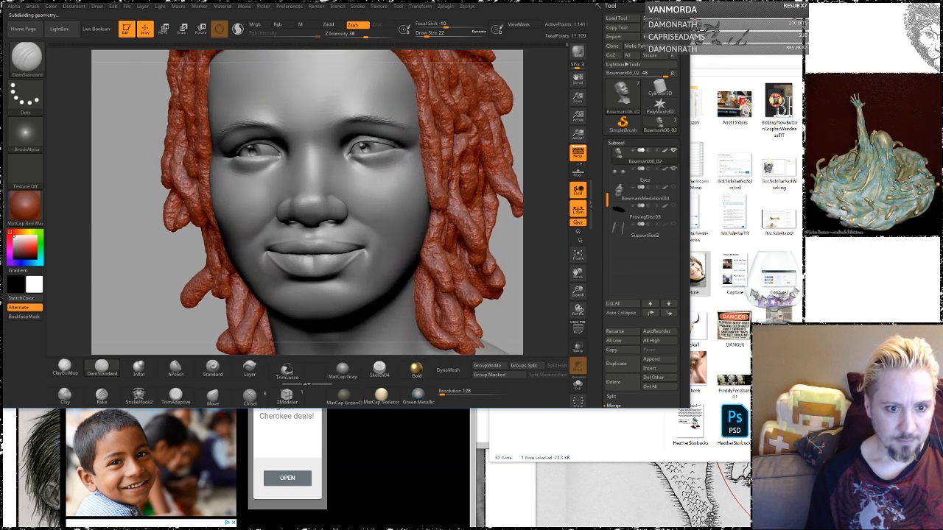
mouse_move(139, 174)
left_mouse_down("alt")
mouse_move(152, 236)
mouse_move(194, 239)
left_mouse_up("alt")
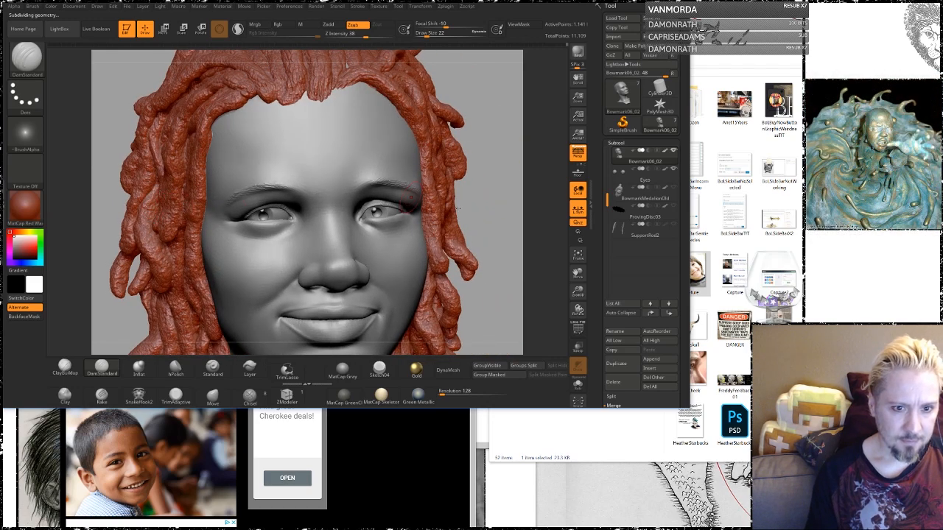
- Adjust the upper eyelid area with the Move brush at draw size 27, then refine it at draw size 13
mouse_move(488, 211)
left_mouse_down("alt")
mouse_move(516, 184)
mouse_move(372, 158)
mouse_move(380, 160)
left_mouse_up("alt")
key("space")
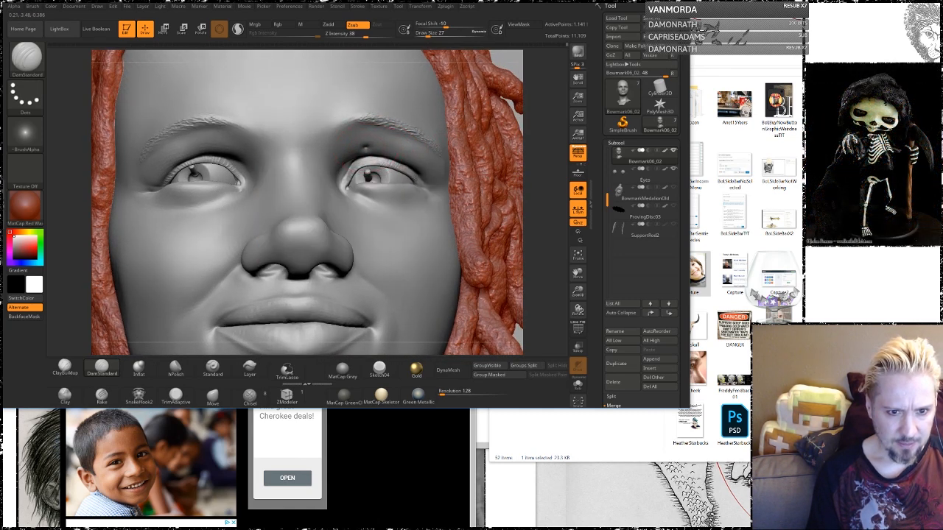
left_click(212, 396)
left_click_drag(546, 109, 543, 140)
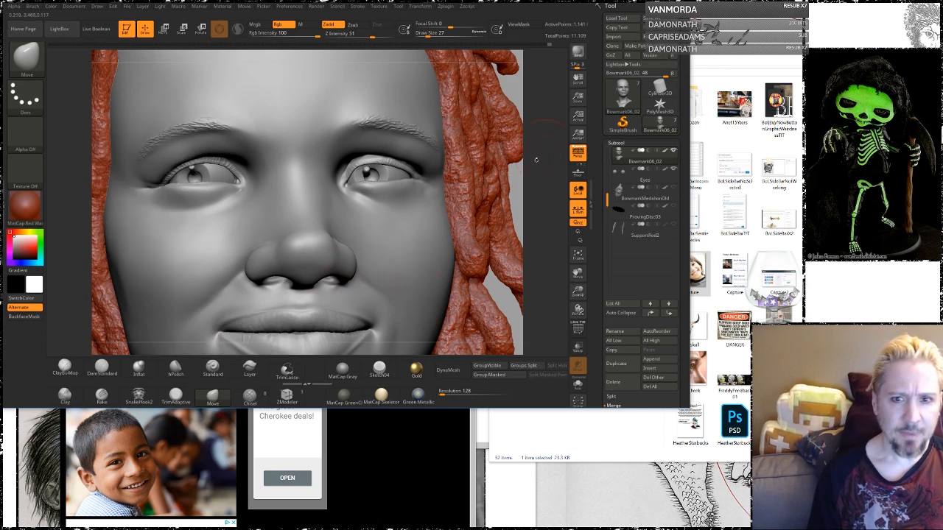
mouse_move(543, 202)
left_mouse_down()
mouse_move(541, 176)
mouse_move(539, 234)
left_mouse_up()
key("space")
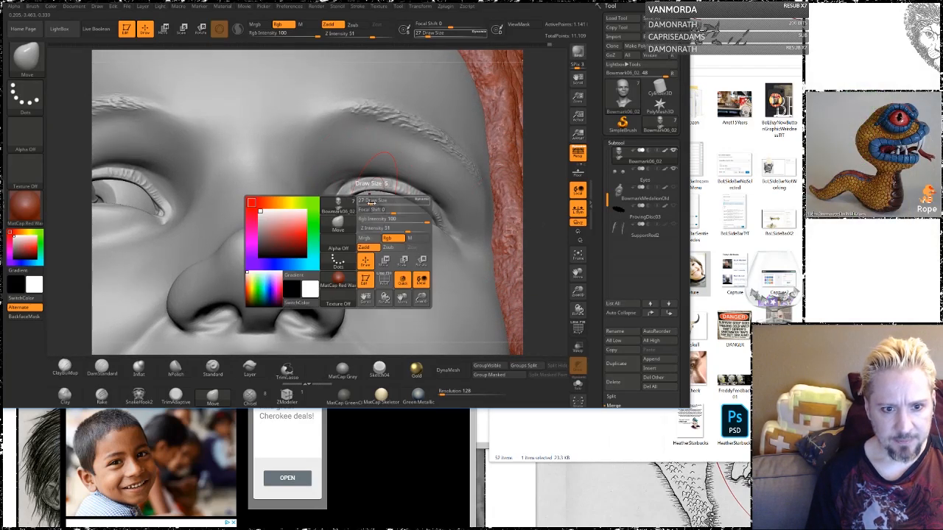
left_click_drag(368, 201, 364, 201)
left_click_drag(529, 173, 518, 164)
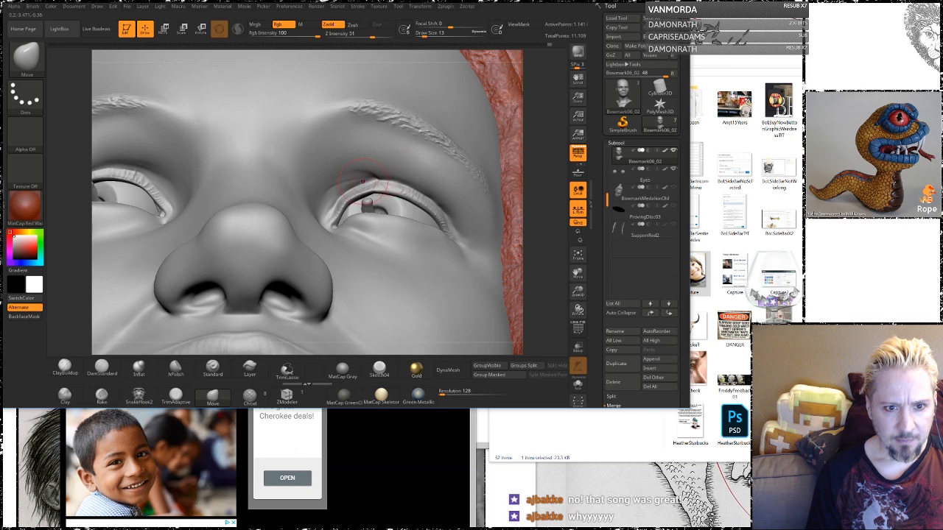
- Sharpen the upper eyelid crease from outer to inner corner with DamStandard at draw size 8 and smooth its edges
left_click(102, 366)
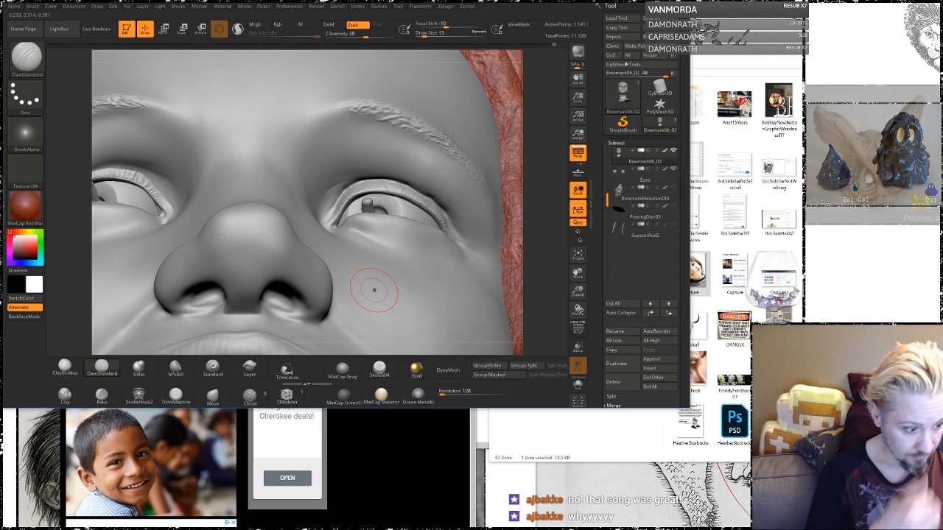
key("space")
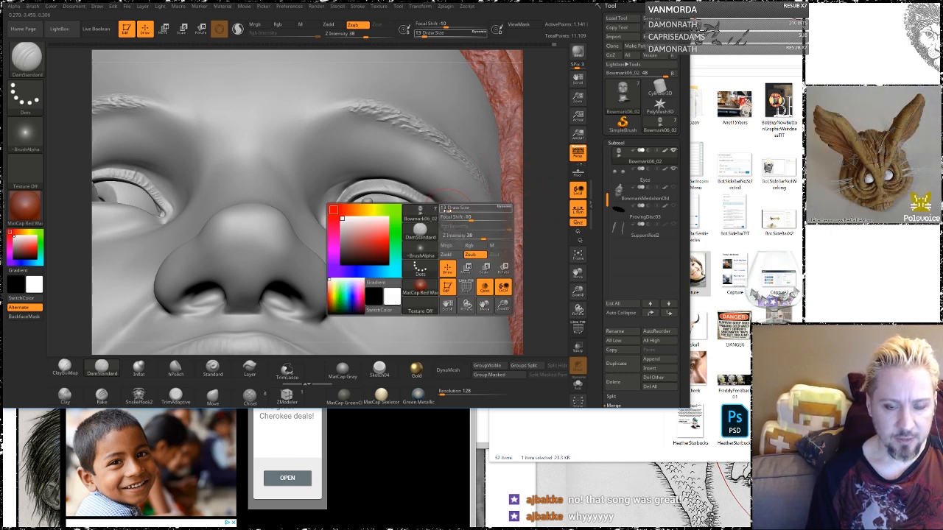
left_click(447, 209)
mouse_move(545, 216)
left_mouse_down()
mouse_move(551, 229)
mouse_move(508, 215)
left_mouse_up()
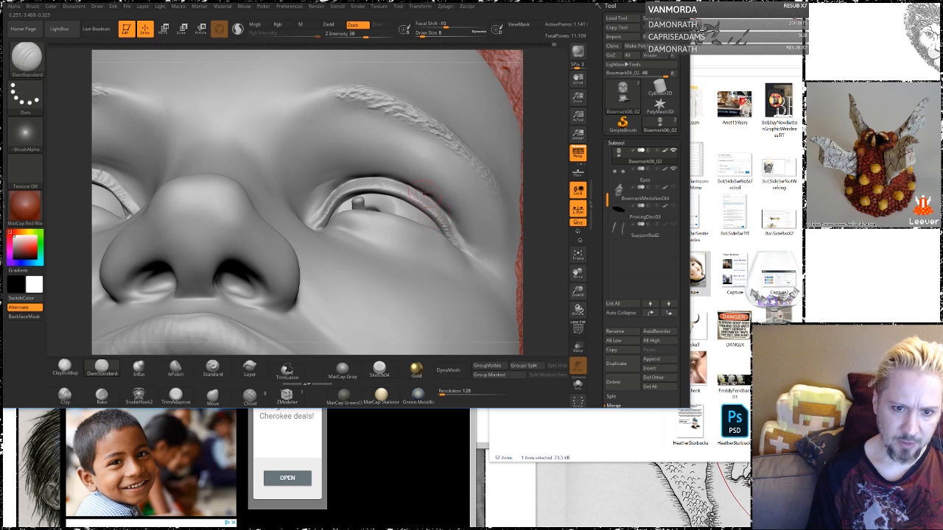
key("shift")
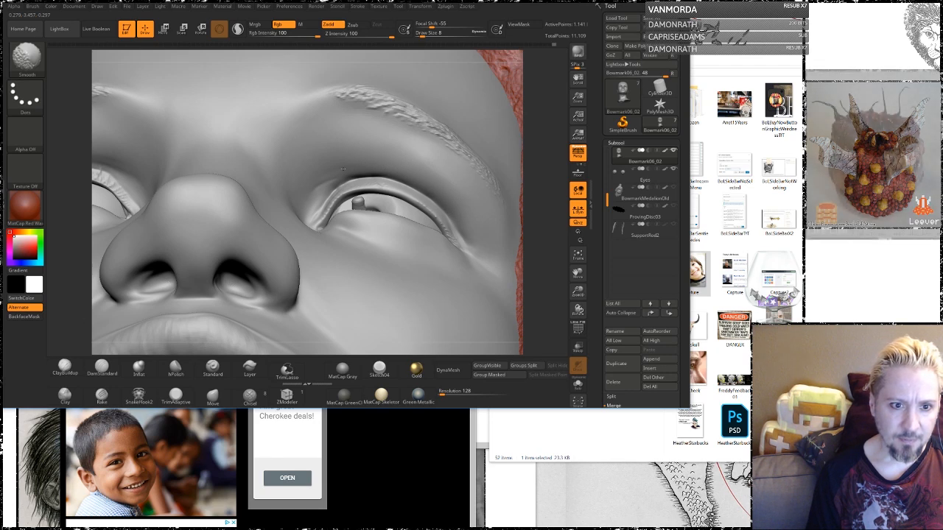
left_click_drag(346, 181, 302, 225)
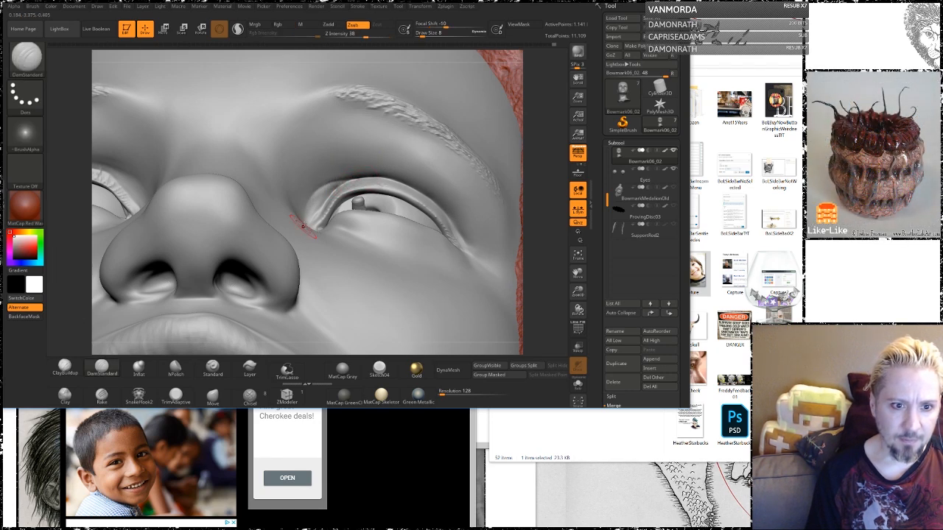
key("shift")
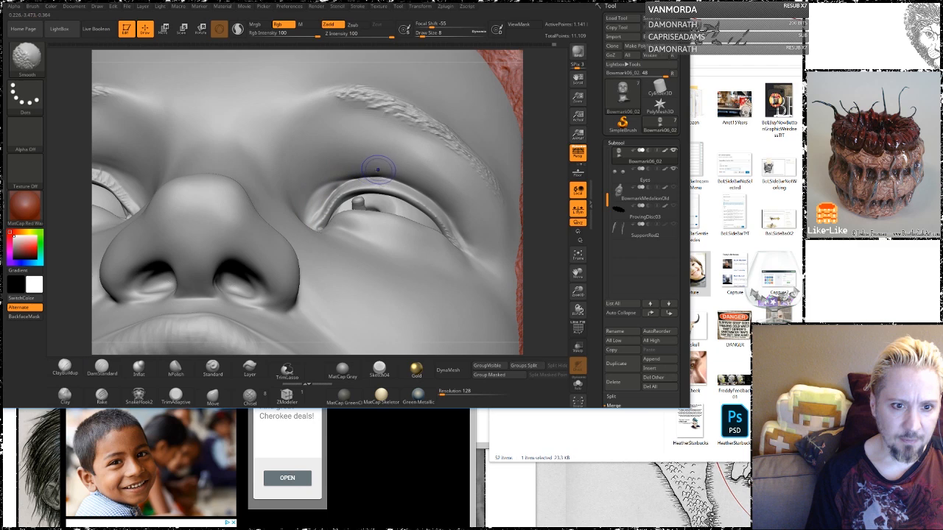
- Sharpen the upper eyelid crease and inner corner of the opposite eye with DamStandard at draw size 8, smoothing the edges
right_click_drag(284, 177, 380, 185, "alt")
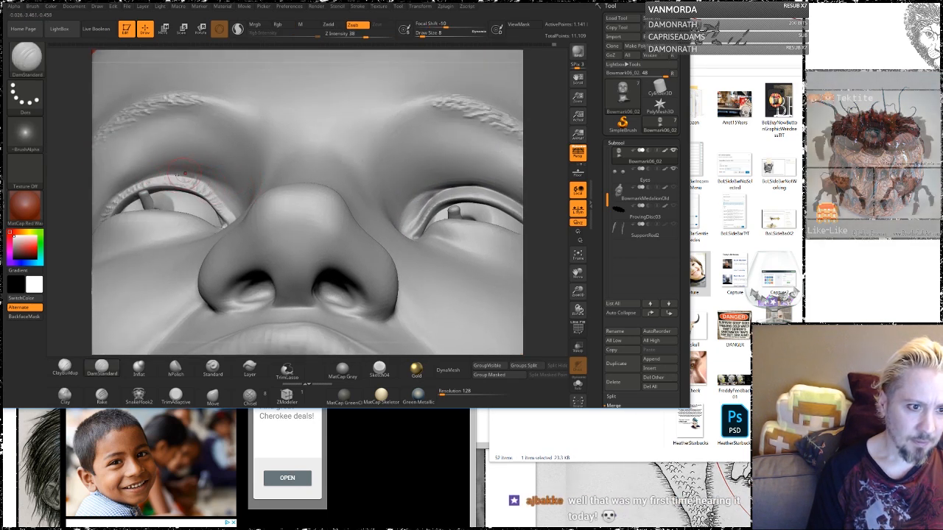
left_click_drag(83, 182, 148, 182, "alt")
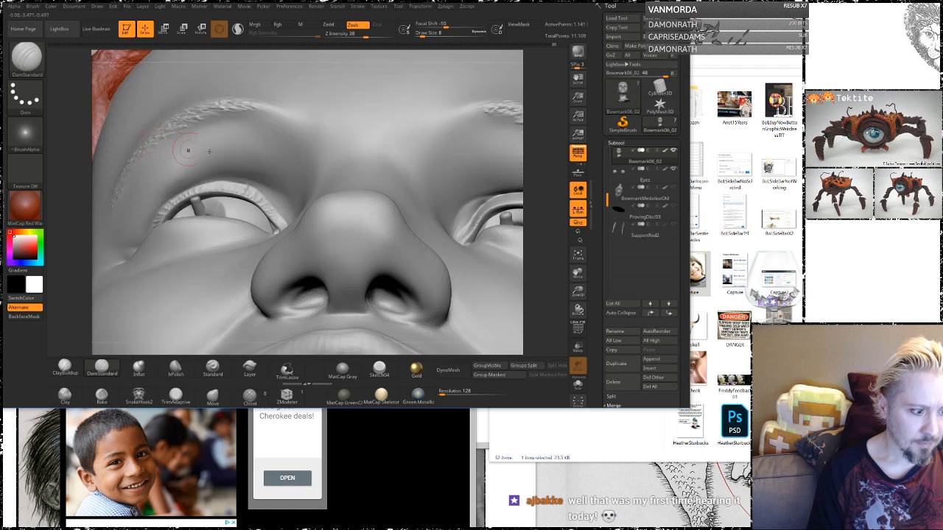
left_click_drag(541, 156, 580, 169)
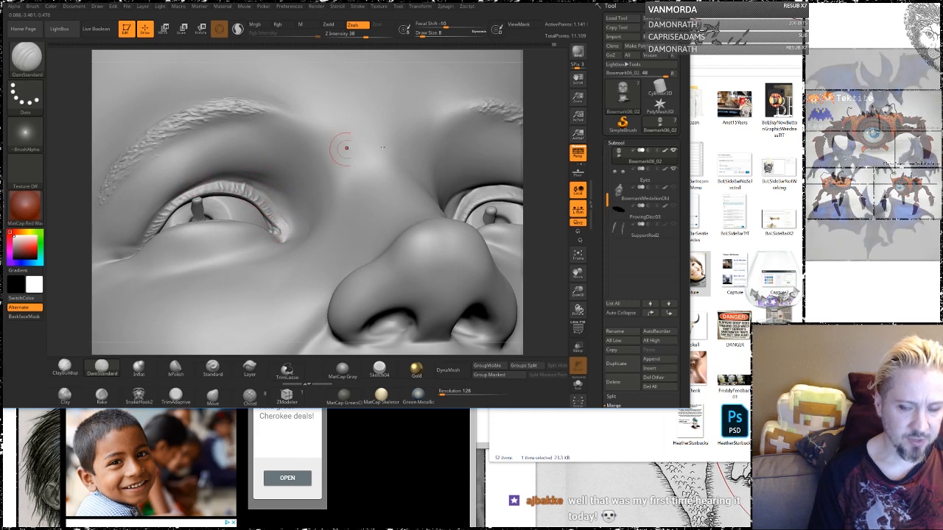
left_click_drag(529, 153, 542, 136)
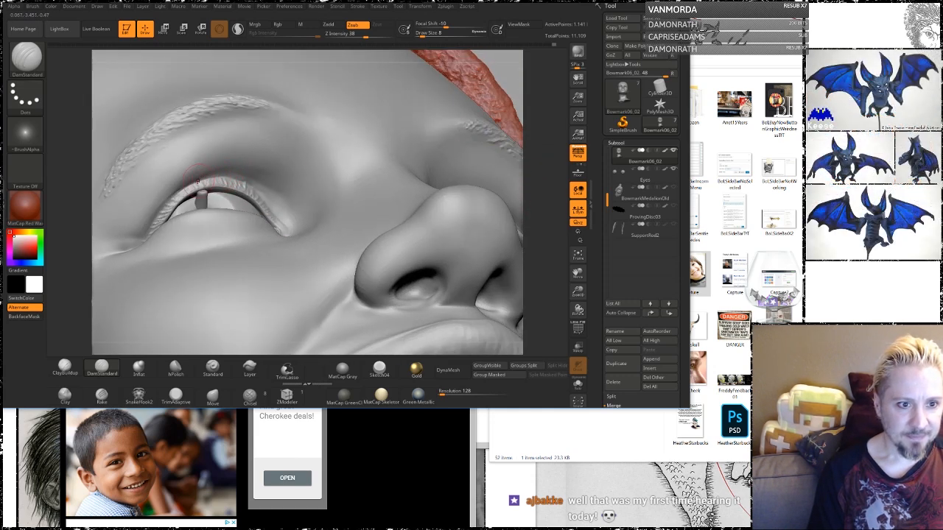
key("shift")
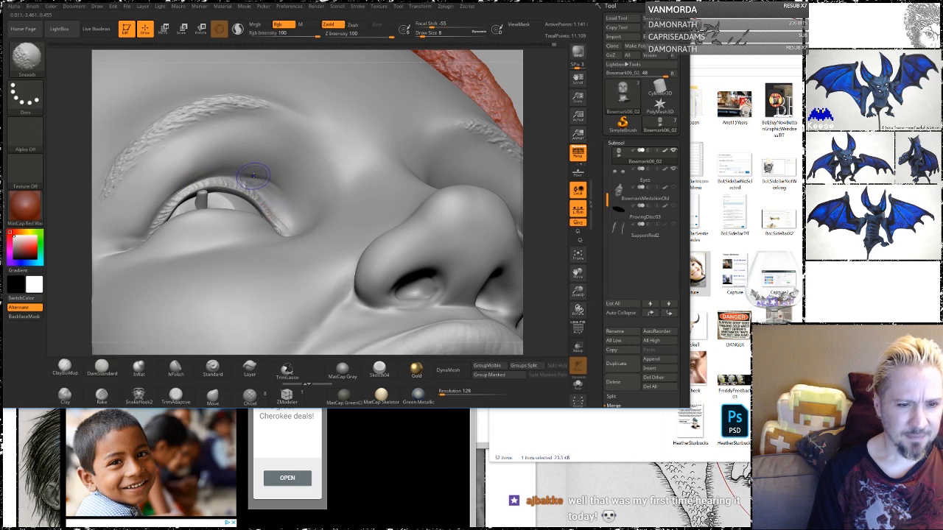
mouse_move(75, 210)
left_mouse_down()
mouse_move(83, 251)
mouse_move(147, 294)
left_mouse_up()
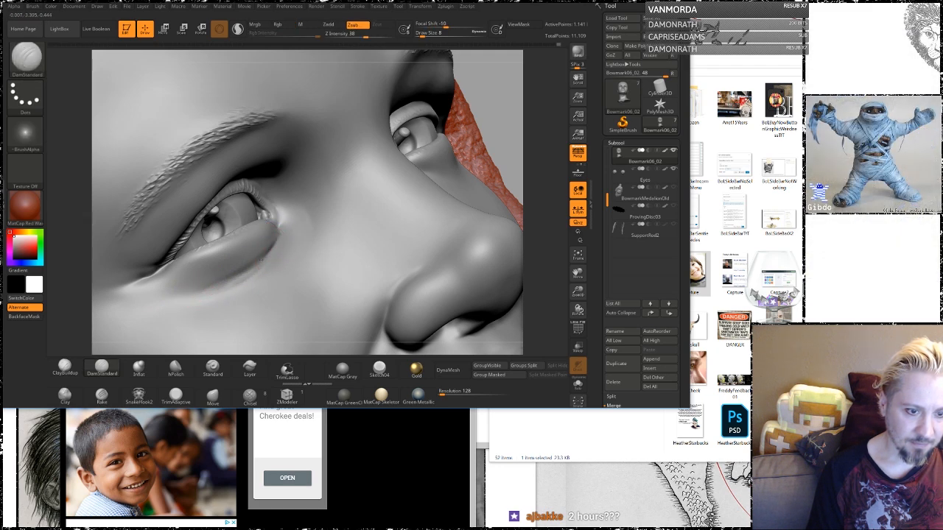
- Define the first eye's lower eyelid fold and outer corner with DamStandard at draw size 8 and smooth the strokes
left_click_drag(525, 155, 480, 171, "alt")
left_click_drag(482, 208, 412, 214)
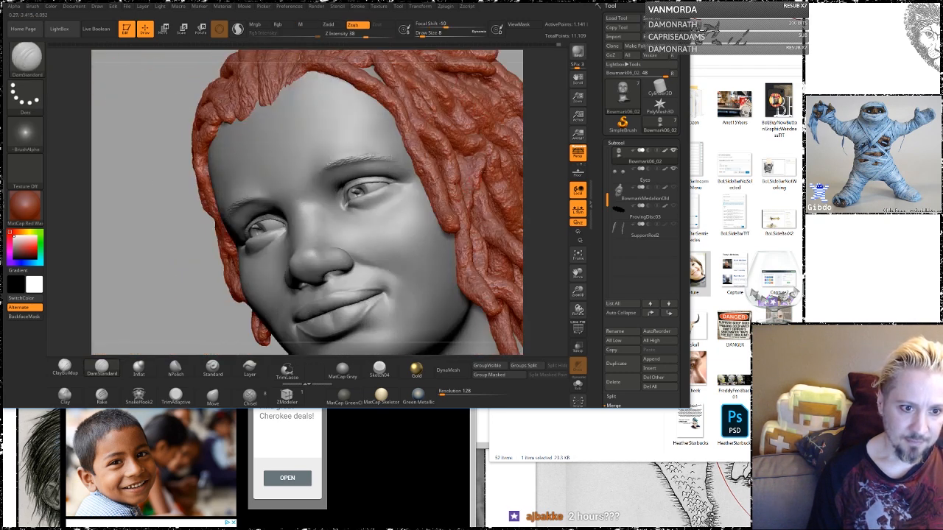
mouse_move(554, 180)
left_mouse_down()
mouse_move(514, 185)
mouse_move(526, 274)
left_mouse_up()
left_click_drag(548, 189, 461, 202)
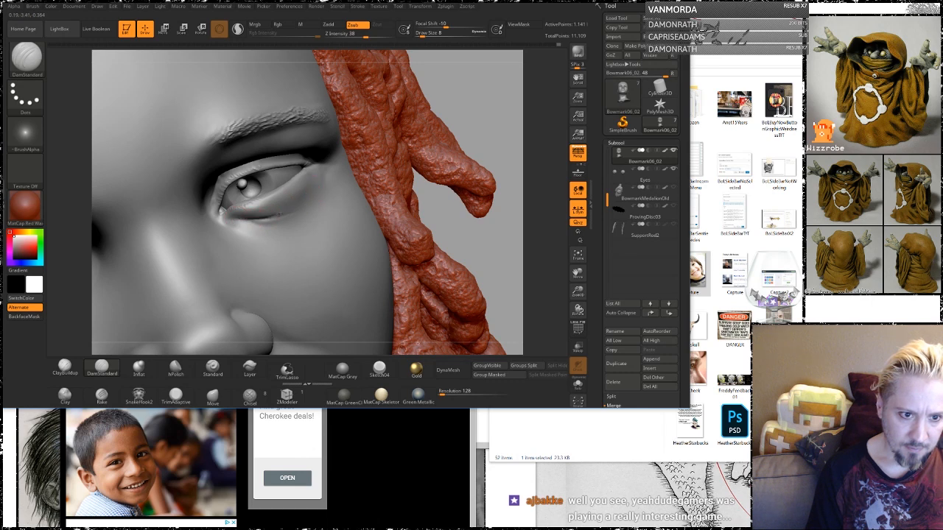
key("shift")
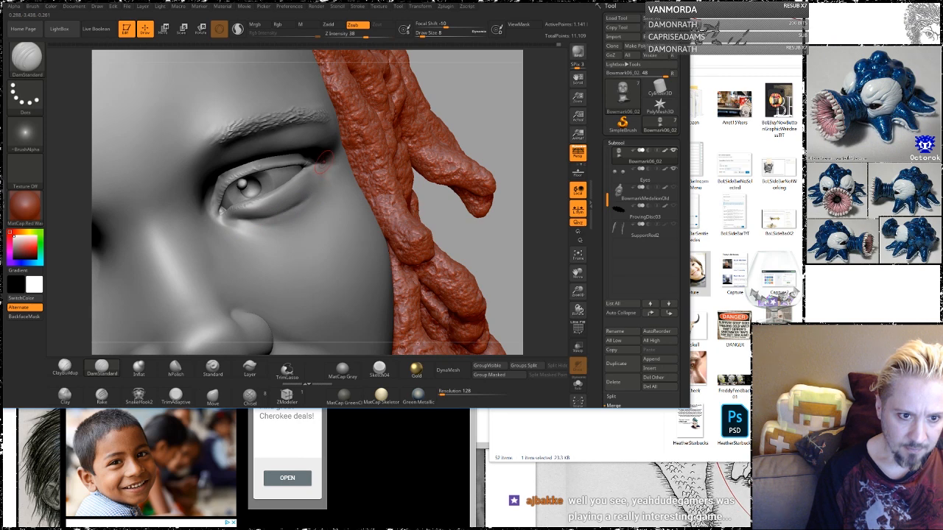
key("shift")
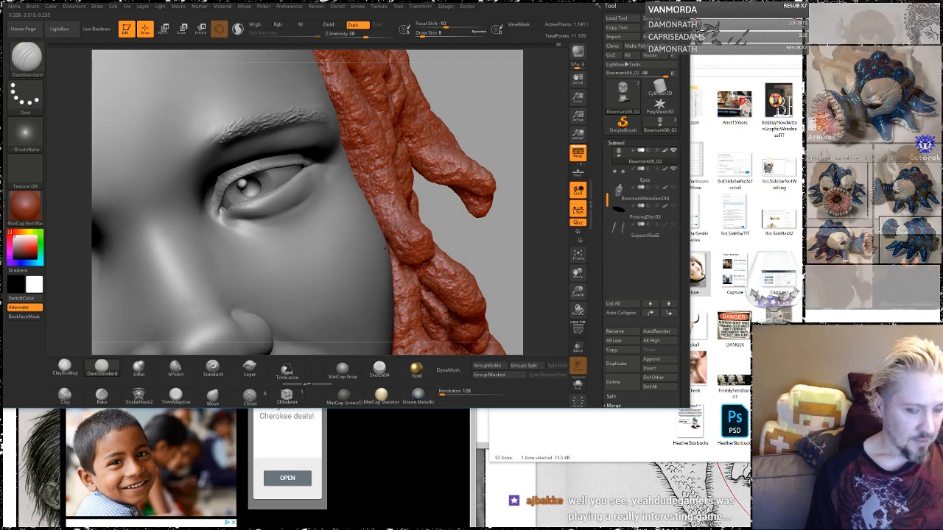
- Refine the inner eye corner and the crease beneath the lower eyelid, softening both with the Smooth brush
mouse_move(470, 238)
left_mouse_down()
mouse_move(447, 230)
mouse_move(451, 193)
mouse_move(452, 219)
left_mouse_up()
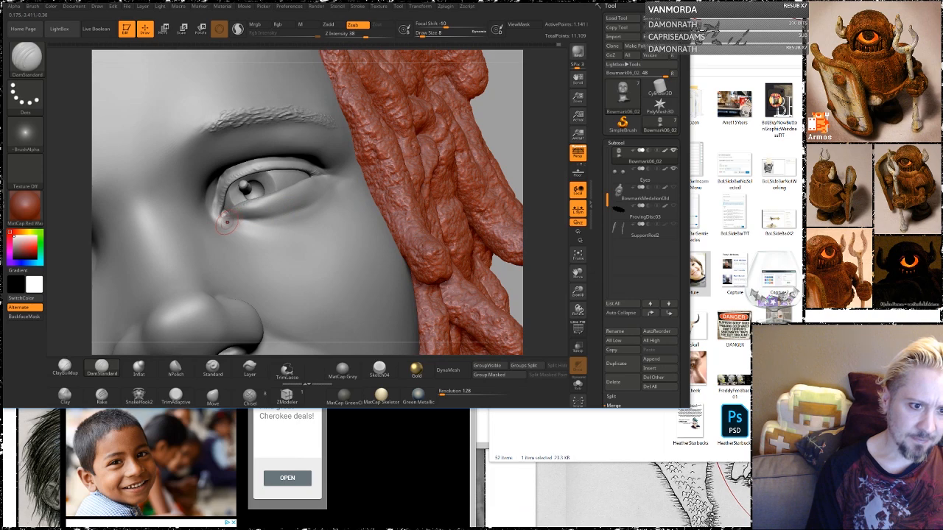
left_click_drag(235, 222, 254, 222, "shift")
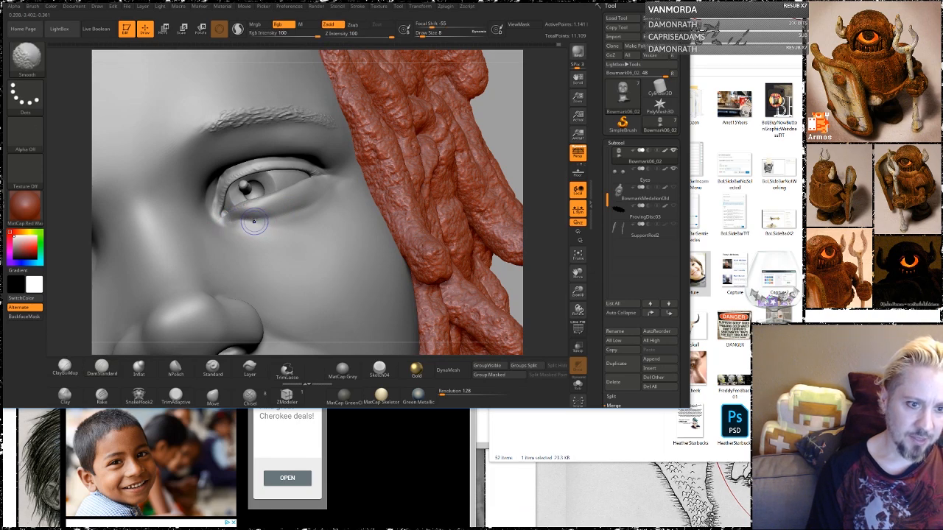
mouse_move(509, 129)
left_mouse_down()
mouse_move(516, 121)
mouse_move(484, 193)
left_mouse_up()
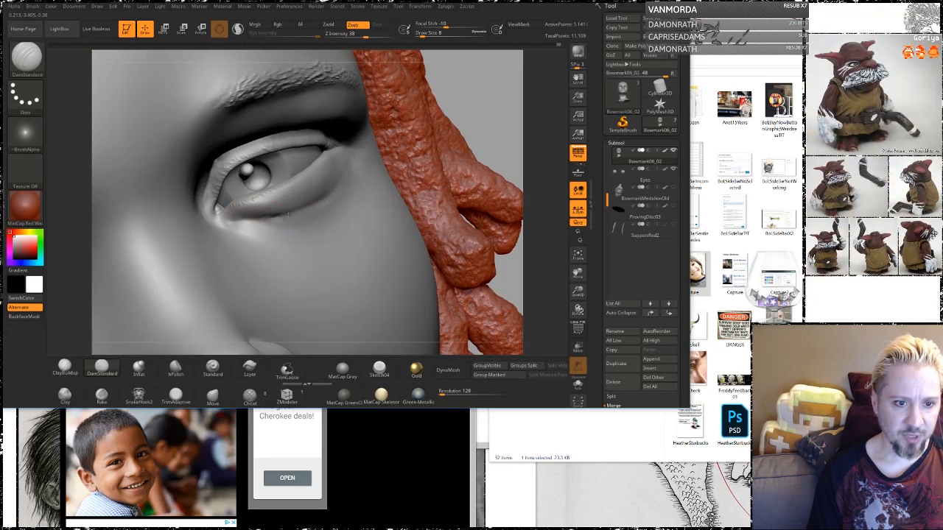
left_click_drag(477, 99, 361, 157)
key("shift")
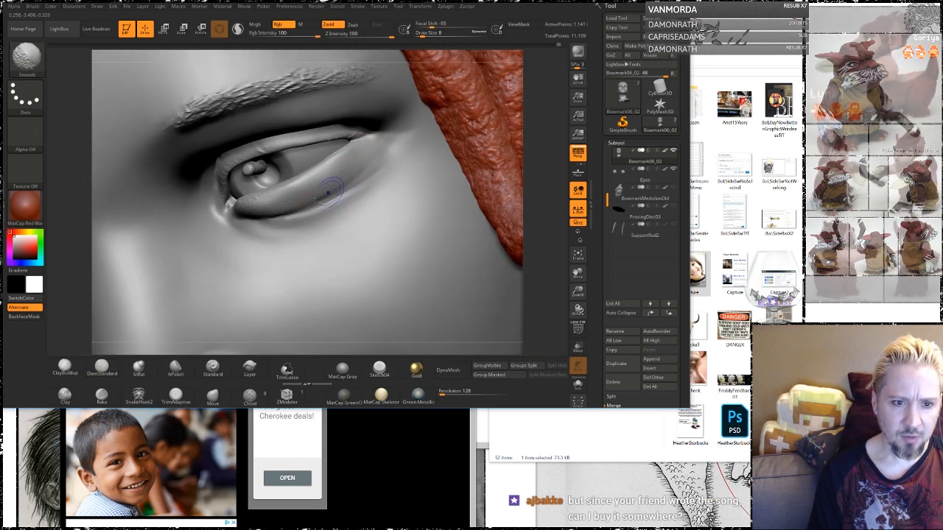
- Refine the transition from the under-eye fold to the cheek and the outer end of the upper eyelid
key("alt")
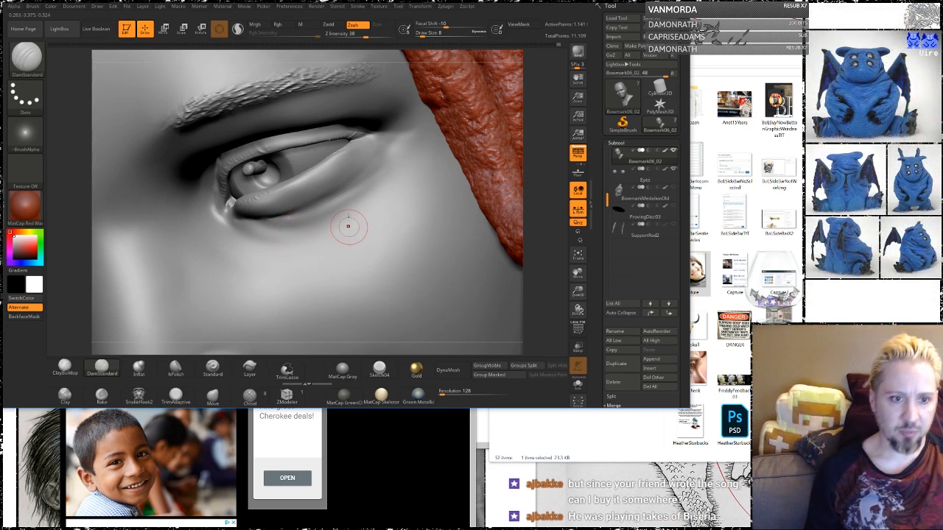
mouse_move(543, 138)
left_mouse_down()
mouse_move(539, 151)
mouse_move(546, 120)
left_mouse_up()
mouse_move(200, 205)
left_mouse_down("shift")
mouse_move(185, 235)
mouse_move(189, 257)
left_mouse_up("shift")
left_click_drag(540, 110, 492, 138)
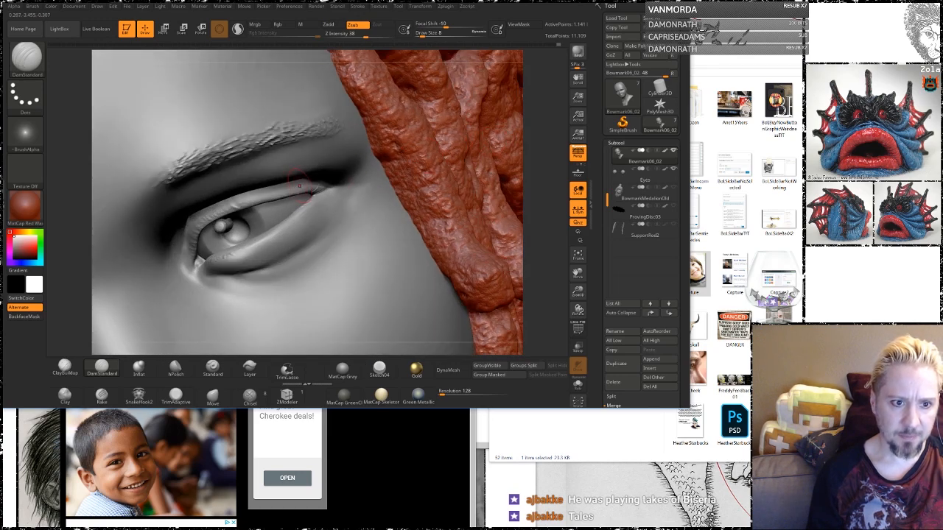
- Select the BowmarkSculptureBustYoungHappy hair subtool and fill it with MatCap Gray and white in Mrgb mode
left_click_drag(543, 222, 488, 77, "alt")
left_click_drag(393, 185, 416, 160, "alt")
left_click_drag(400, 246, 389, 247)
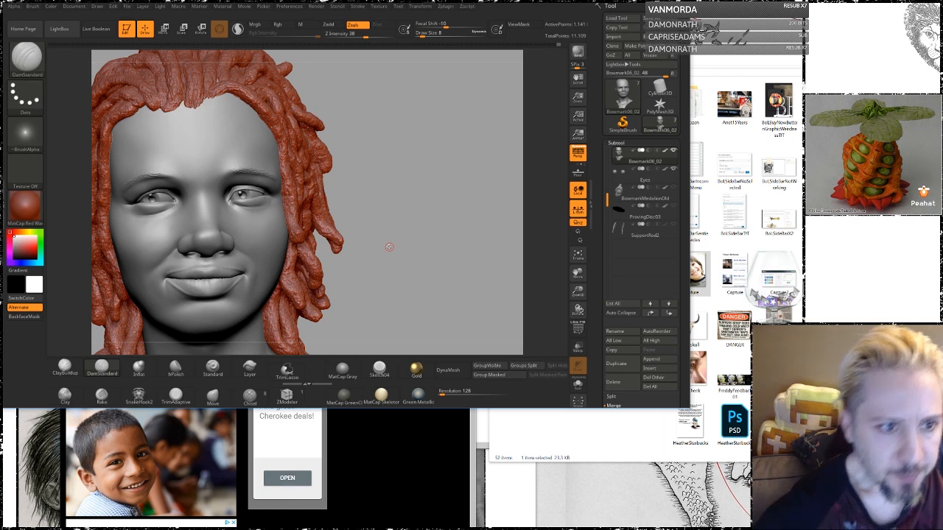
mouse_move(416, 206)
left_mouse_down()
mouse_move(438, 213)
mouse_move(435, 196)
left_mouse_up()
left_click_drag(607, 198, 602, 142)
left_click(625, 156)
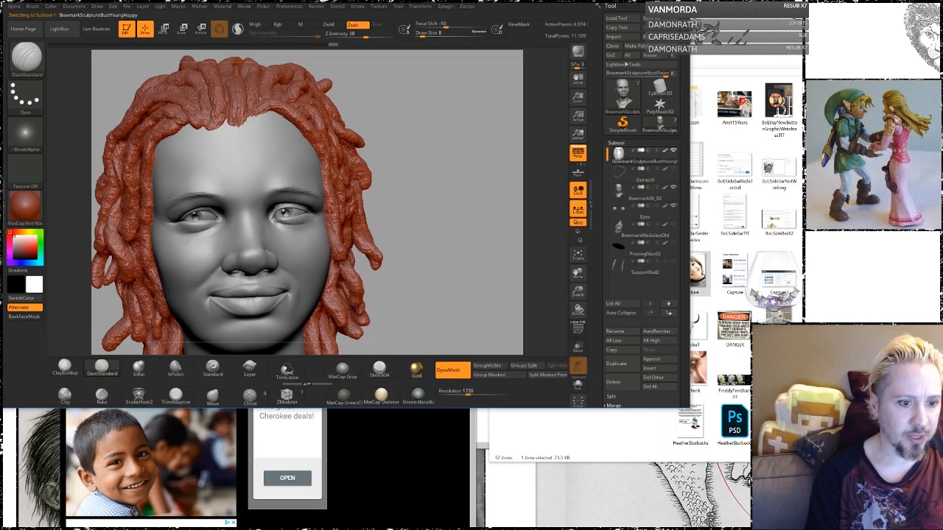
left_click(342, 370)
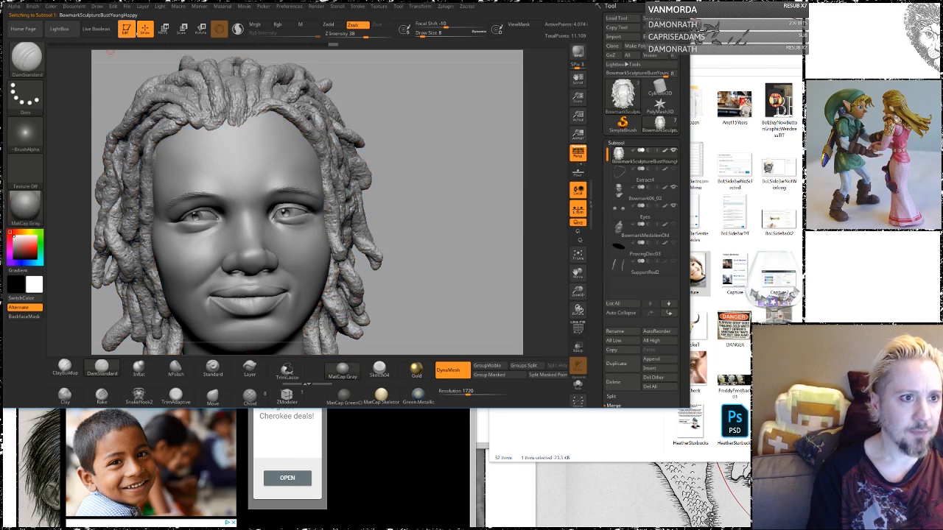
left_click(254, 24)
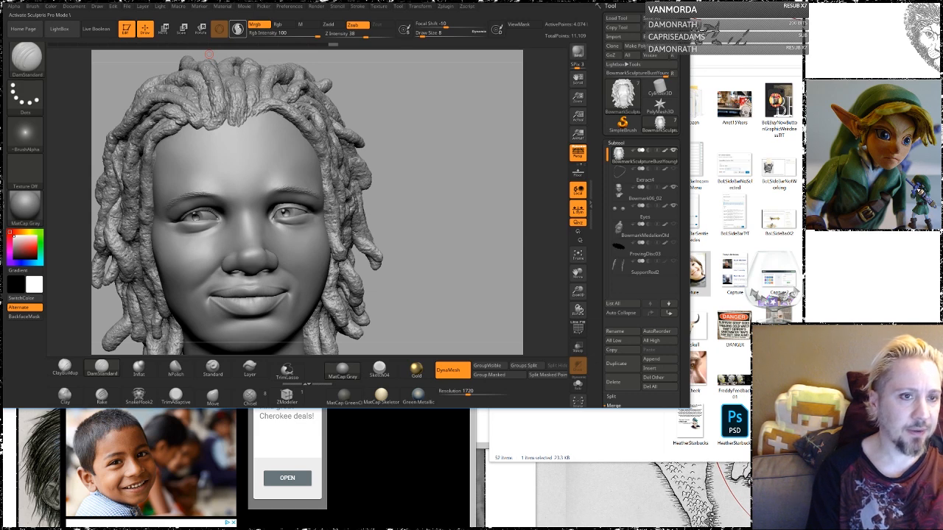
left_click(52, 7)
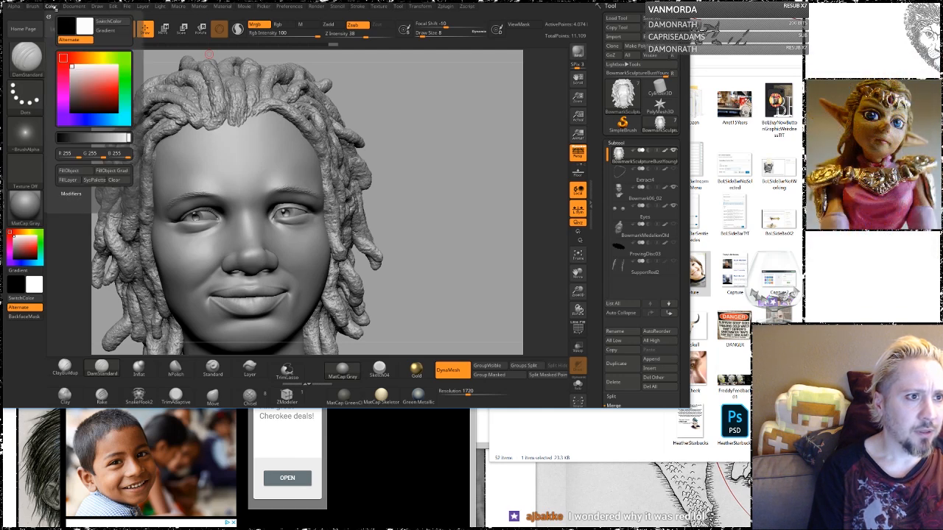
left_click(78, 172)
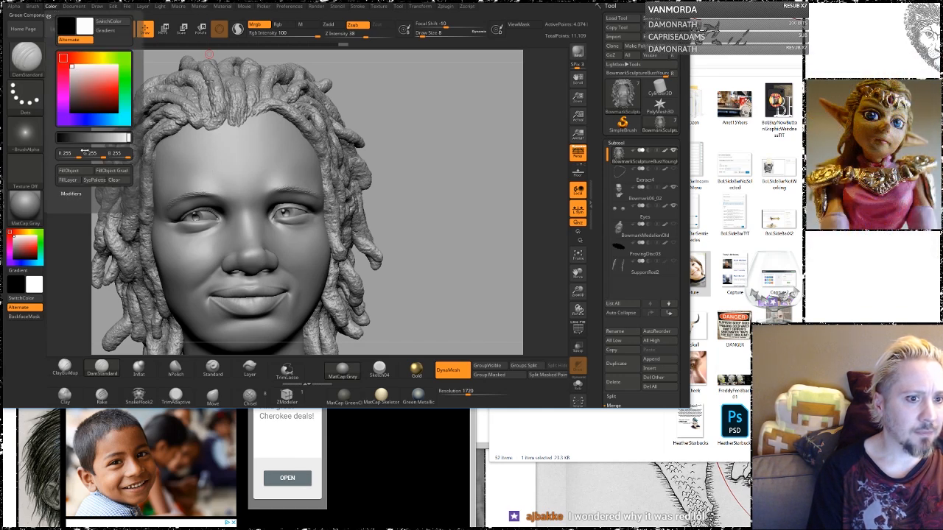
- Reselect the Bowmark06_02 head subtool, preview the face with the Green Metallic material, and restore MatCap Gray
left_click(623, 194)
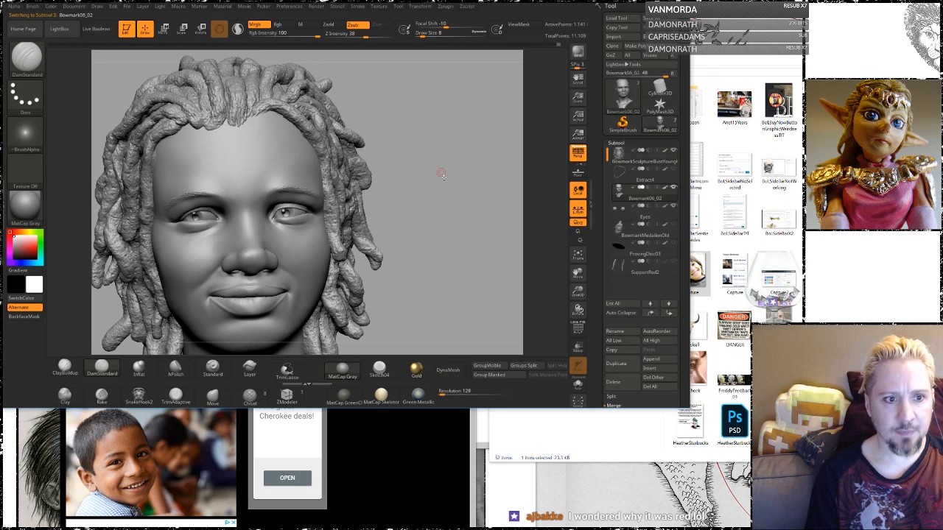
left_click_drag(430, 199, 410, 209)
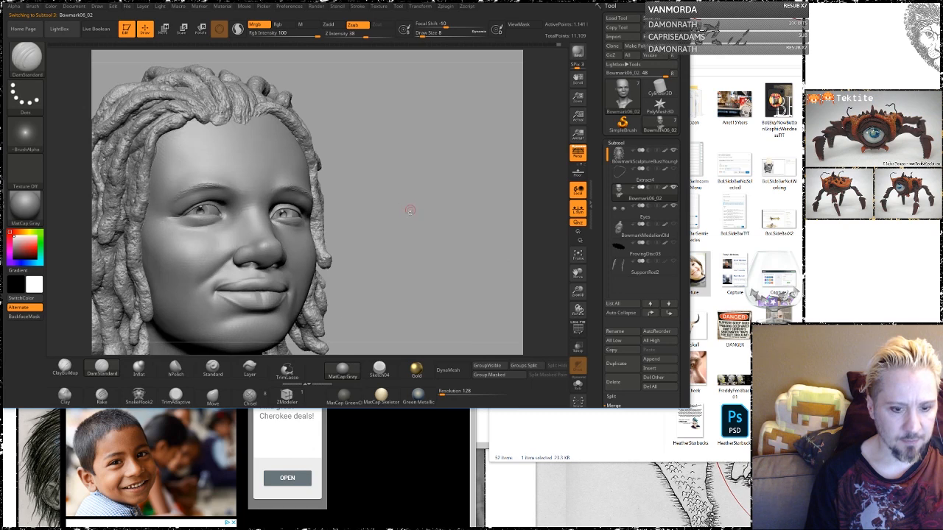
left_click(417, 395)
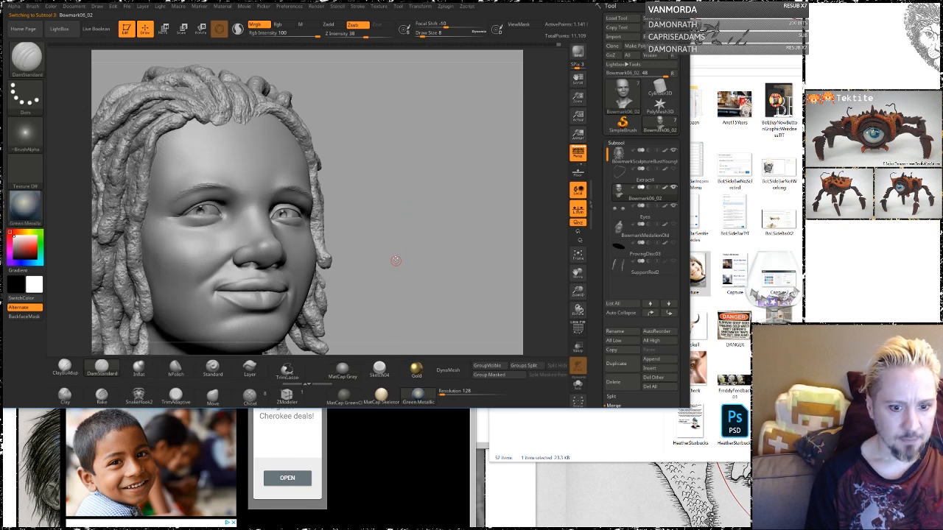
left_click_drag(380, 258, 419, 214, "alt")
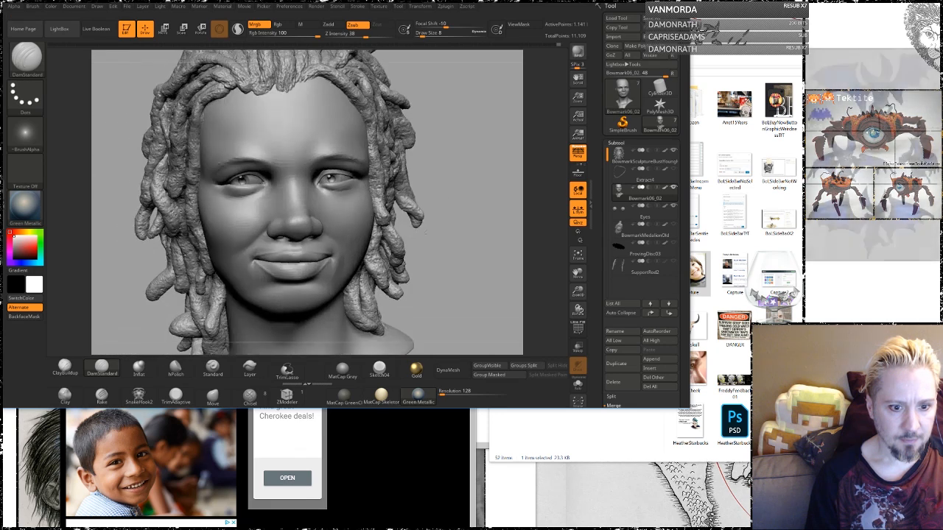
left_click(344, 368)
left_click_drag(481, 196, 464, 181)
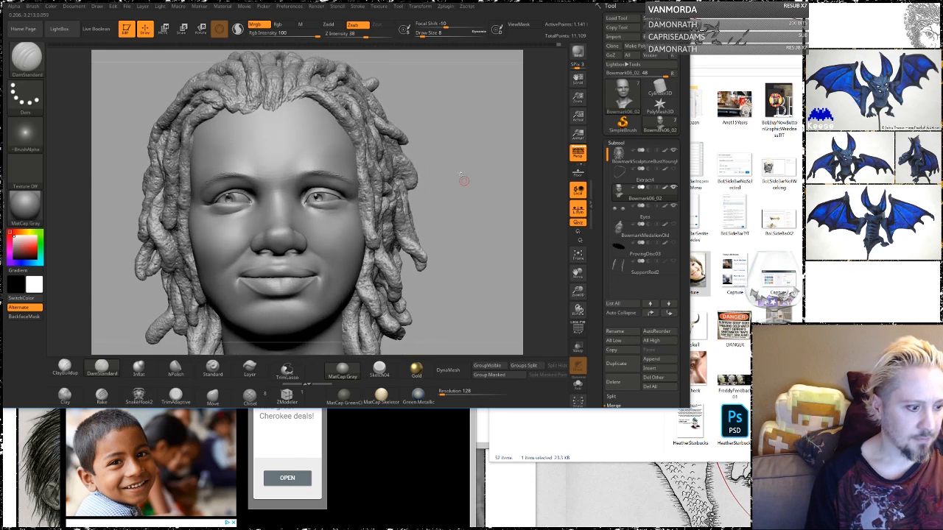
- Carve a broader crease beneath the lower eyelid toward the outer eye corner with DamStandard at draw size 17
mouse_move(465, 219)
left_mouse_down()
mouse_move(478, 238)
mouse_move(444, 260)
mouse_move(343, 273)
left_mouse_up()
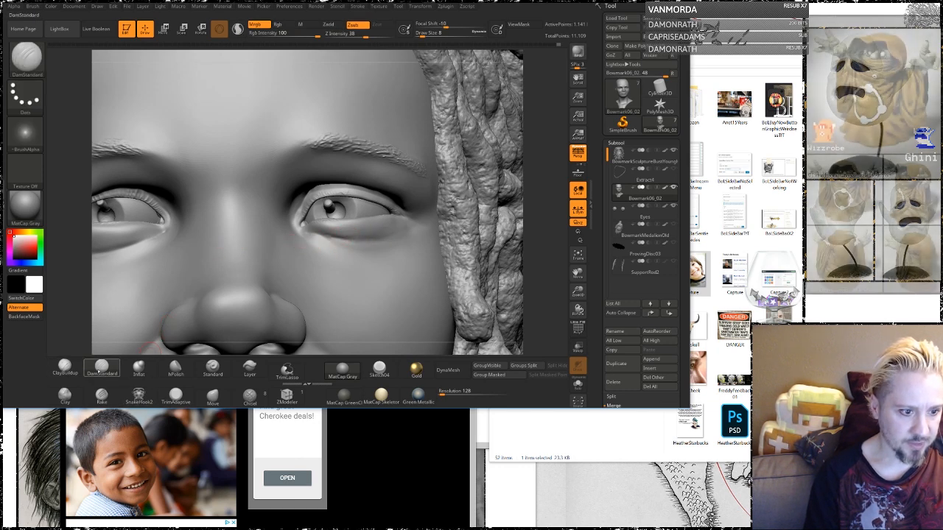
key("space")
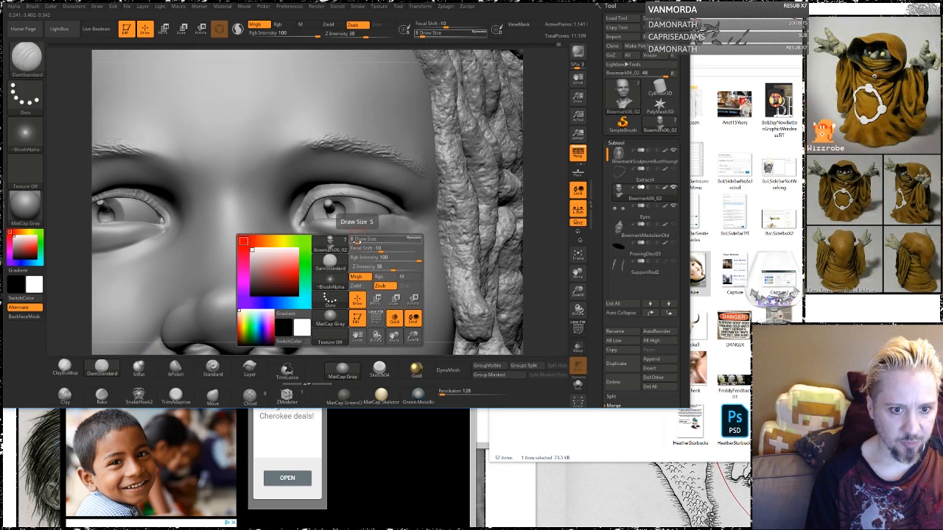
left_click_drag(361, 240, 357, 240)
left_click_drag(550, 193, 537, 198)
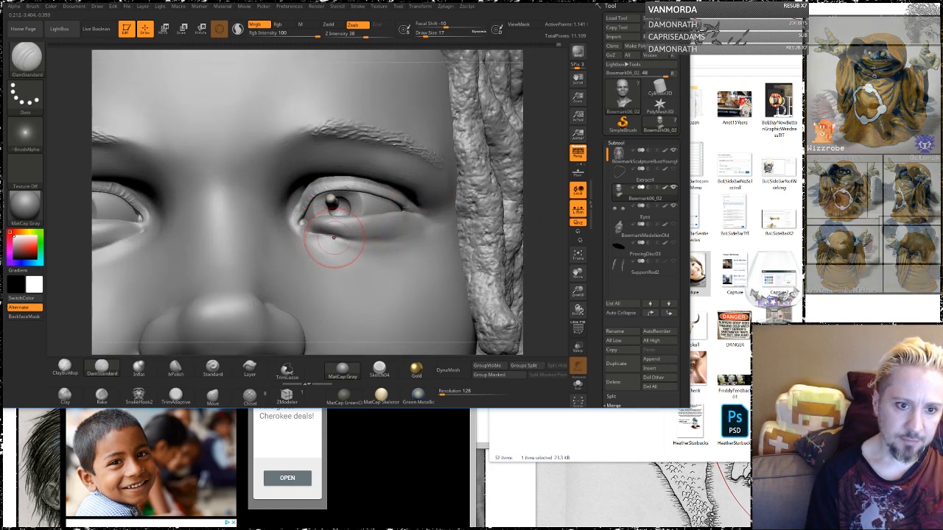
mouse_move(349, 237)
left_mouse_down()
mouse_move(409, 237)
mouse_move(427, 227)
left_mouse_up()
- Refine the lower eyelid crease with DamStandard at draw size 5 and smooth its inner end
left_click_drag(526, 185, 533, 218)
key("space")
left_click(377, 250)
mouse_move(336, 245)
left_mouse_down("shift")
mouse_move(312, 239)
mouse_move(339, 241)
left_mouse_up("shift")
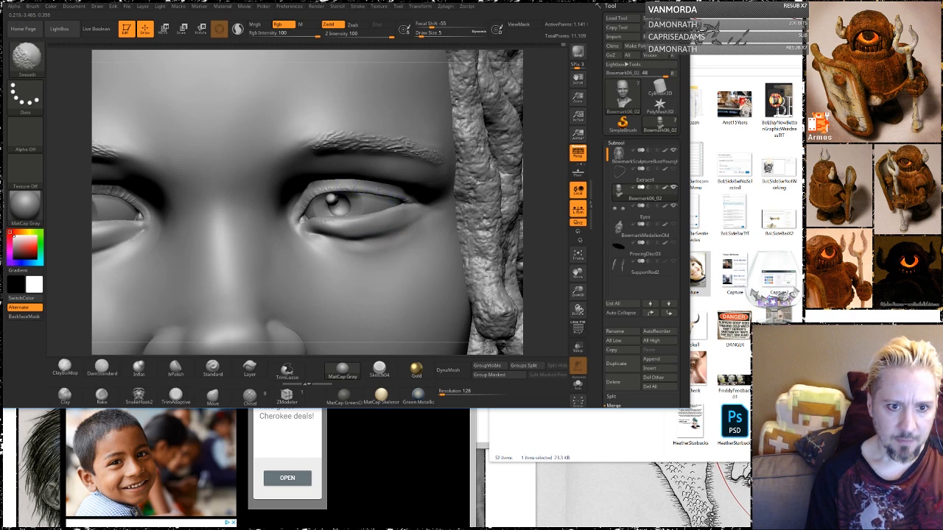
- Subdivide the head's geometry, try a fine hair stroke at the eyebrow's inner end, and undo that stroke
left_click_drag(526, 189, 525, 144)
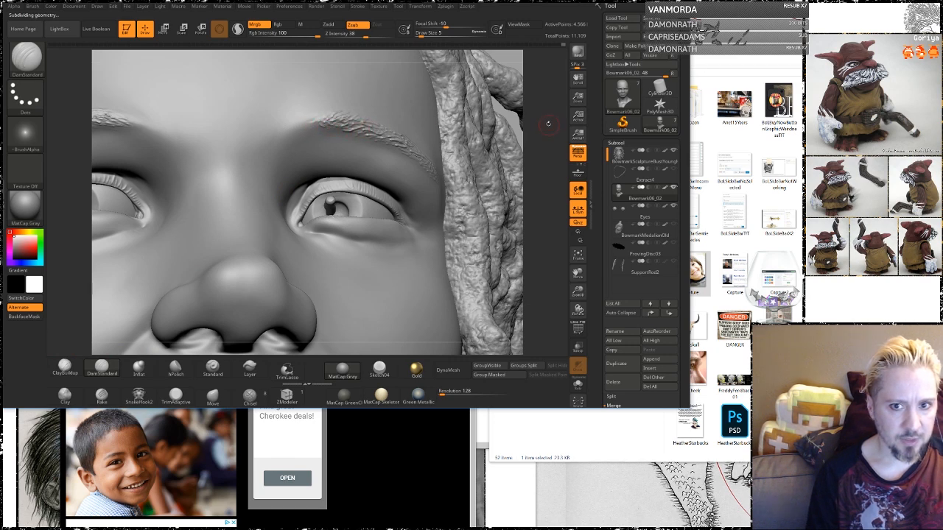
left_click_drag(547, 107, 553, 144)
left_click_drag(300, 123, 310, 114)
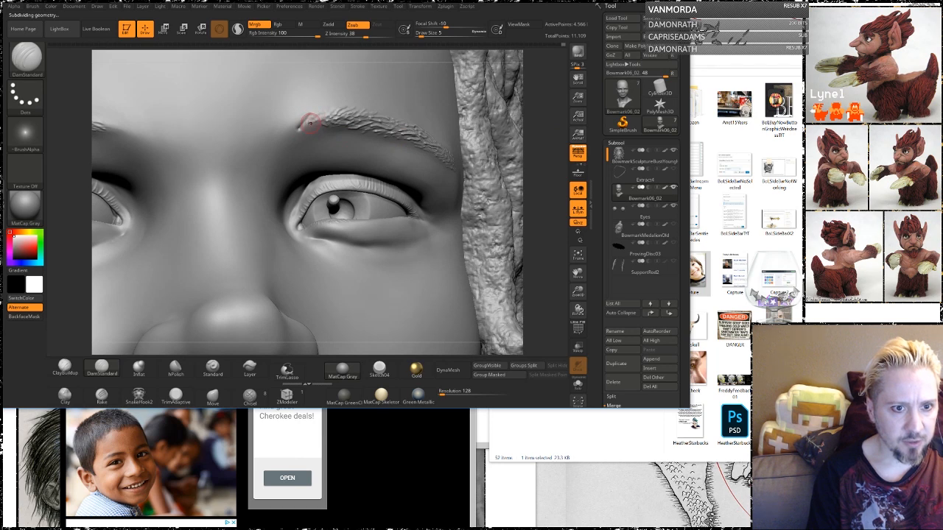
key("ctrl+z")
- Set the DamStandard brush to Zadd with only the Rgb channel active
left_click(301, 25)
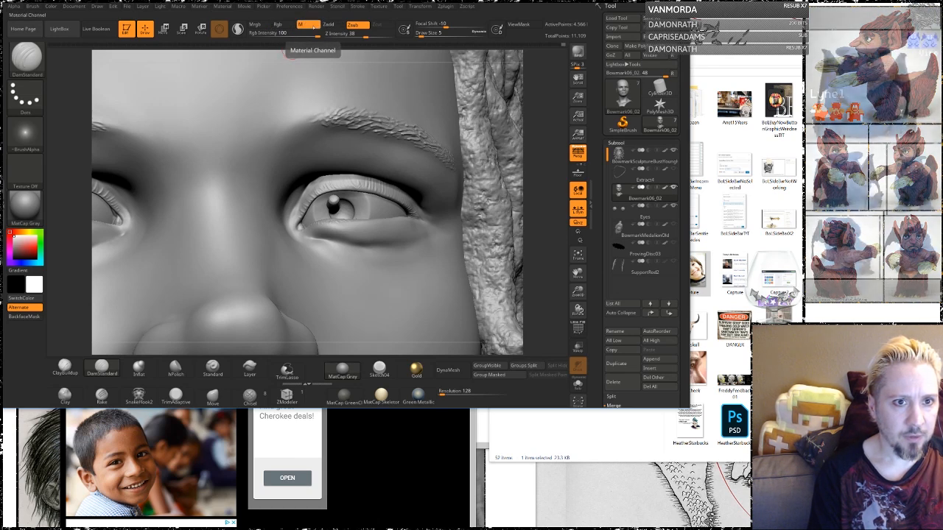
left_click(329, 24)
left_click(284, 25)
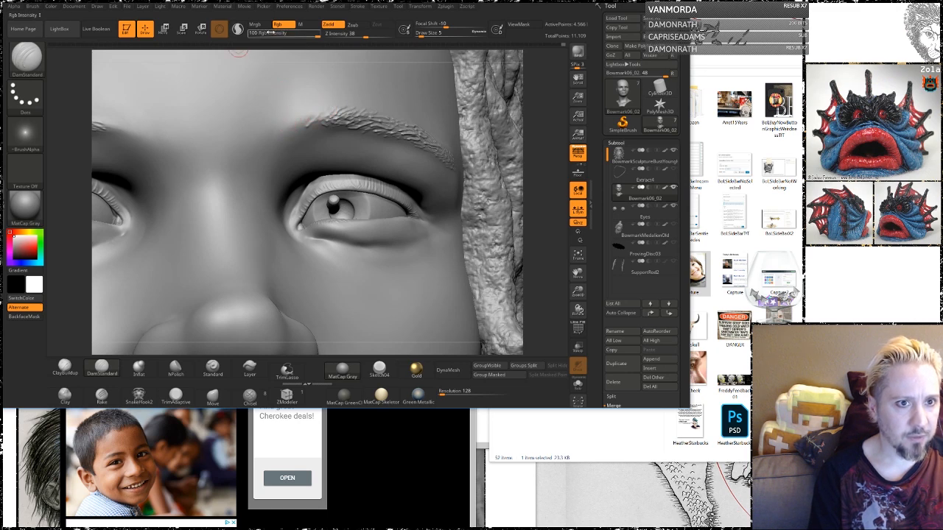
- Switch the DamStandard brush's active material and colour channel to M only, keeping Zadd on
left_click(254, 25)
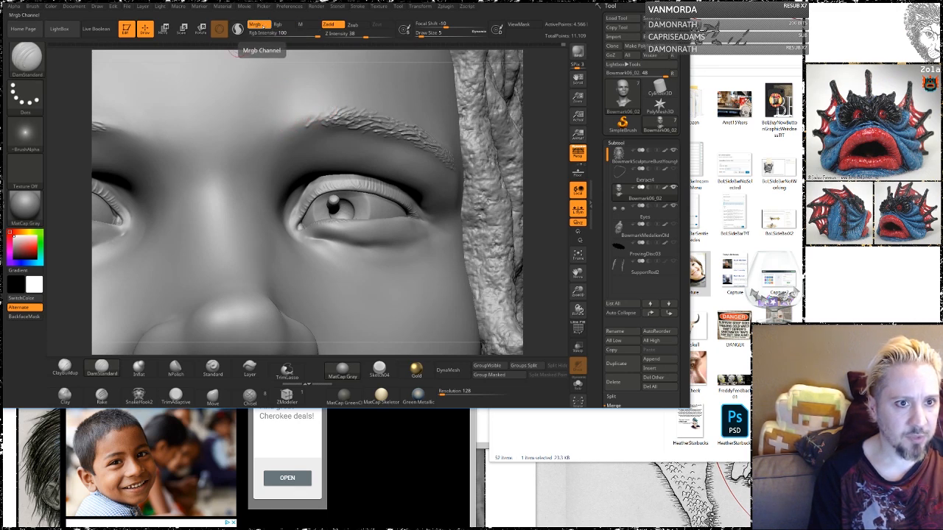
left_click(279, 25)
left_click(254, 24)
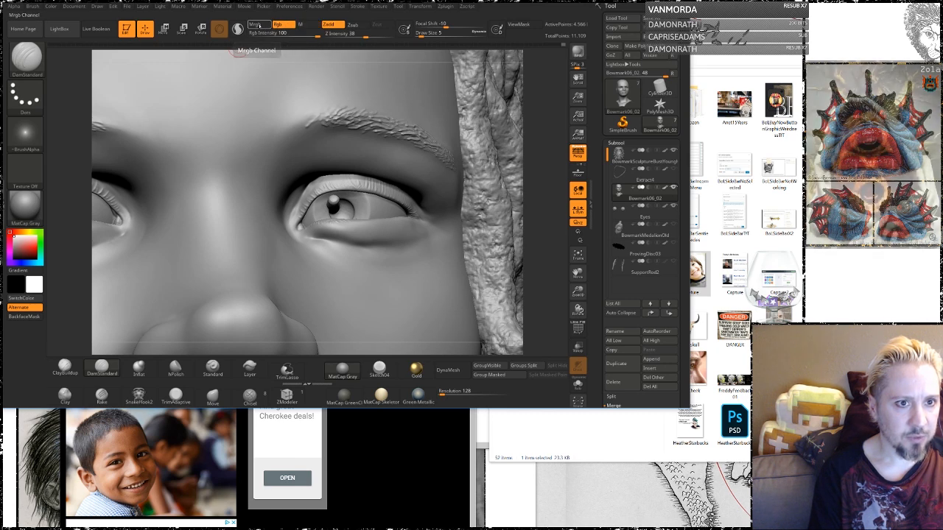
left_click(303, 25)
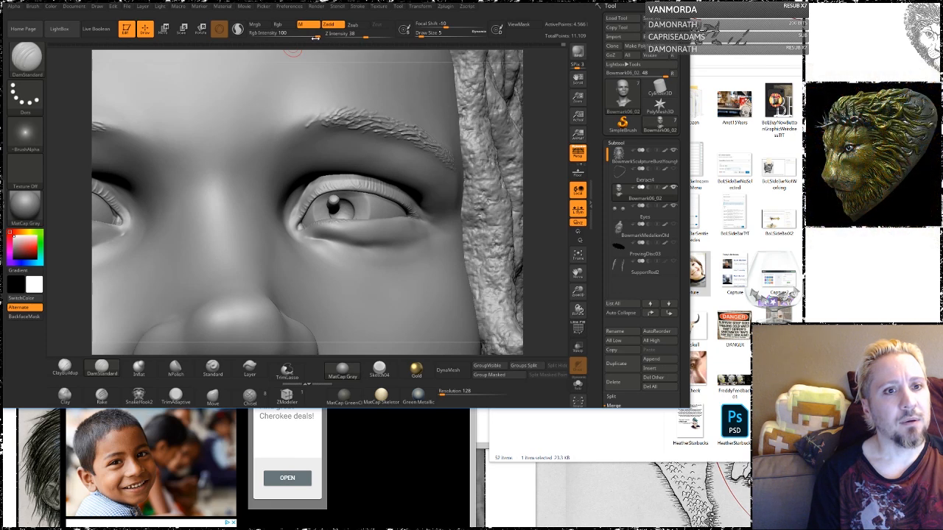
- Try a diagonal DamStandard stroke on the forehead above the eyebrow, and undo it
mouse_move(269, 125)
left_mouse_down()
mouse_move(301, 89)
mouse_move(325, 88)
left_mouse_up()
key("ctrl+z")
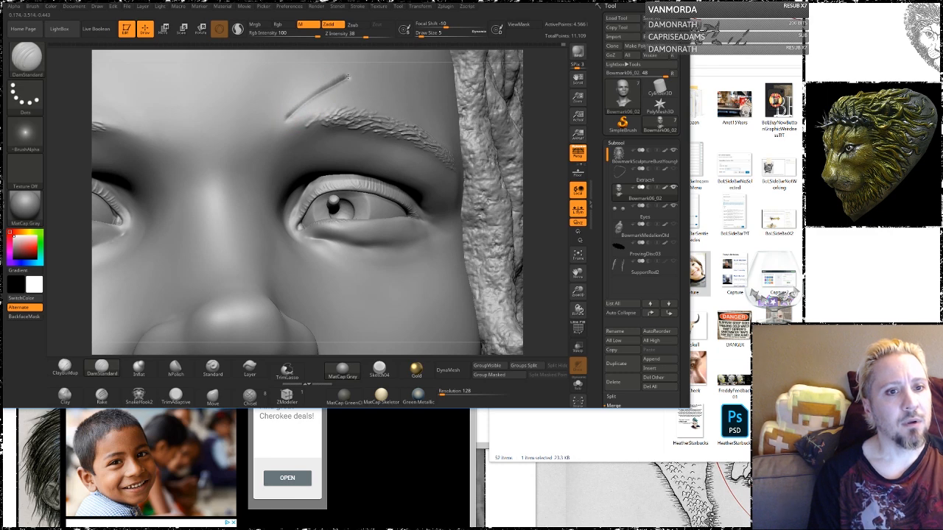
key("ctrl+z")
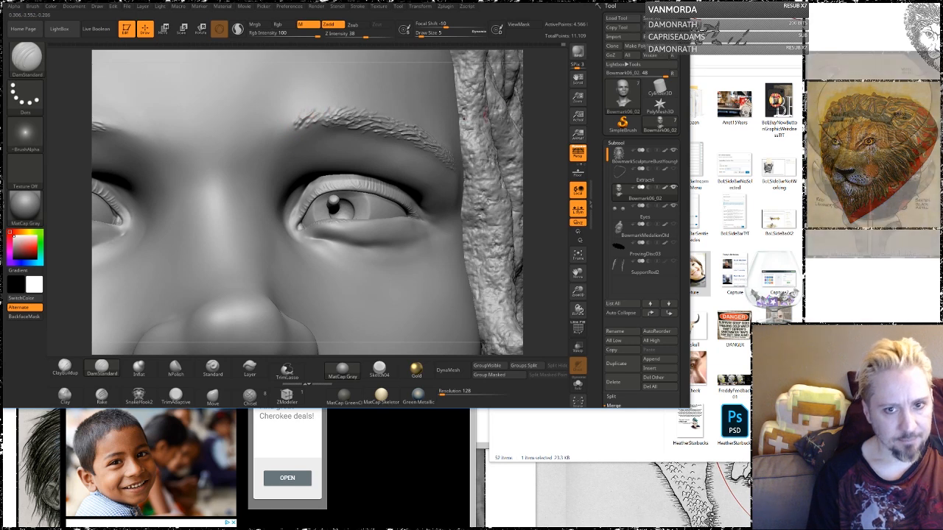
- Extend the inner end of the head's left eyebrow with fine DamStandard hair strokes at draw size 4
left_click_drag(549, 137, 544, 203)
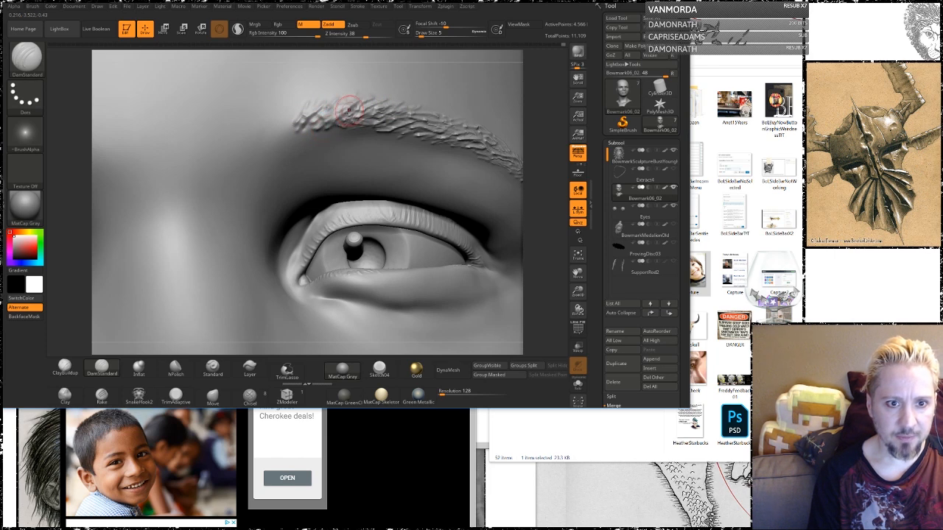
key("space")
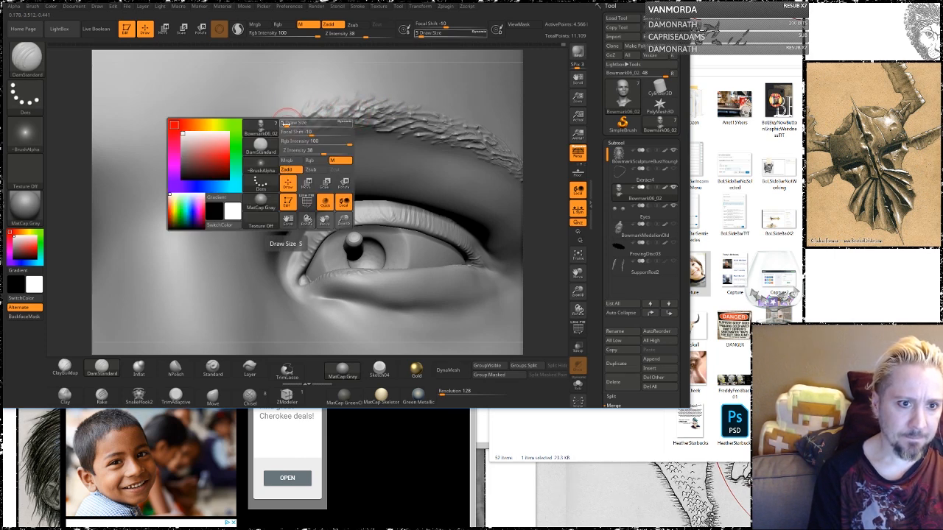
mouse_move(285, 126)
left_mouse_down()
mouse_move(293, 114)
mouse_move(273, 107)
mouse_move(322, 97)
left_mouse_up()
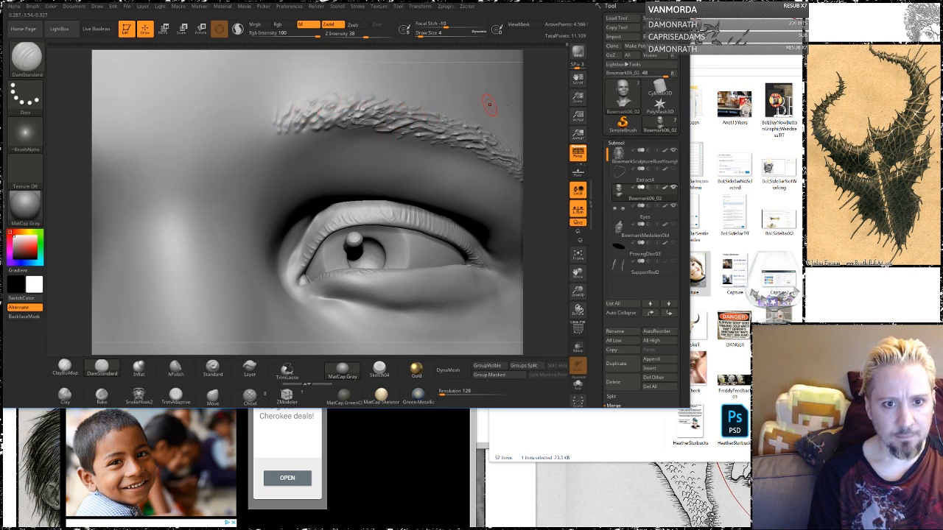
- Refine the hair texture of the head's right eyebrow with DamStandard at draw size 4, and check the whole head
mouse_move(536, 136)
left_mouse_down("alt")
mouse_move(534, 103)
mouse_move(527, 121)
mouse_move(537, 164)
mouse_move(525, 196)
left_mouse_up("alt")
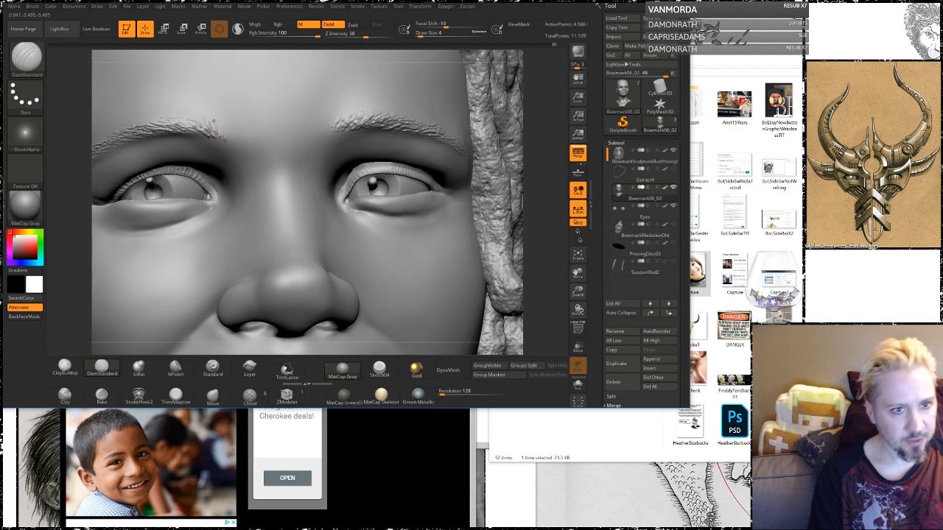
mouse_move(75, 164)
left_mouse_down("alt")
mouse_move(252, 181)
mouse_move(266, 190)
left_mouse_up("alt")
key("shift")
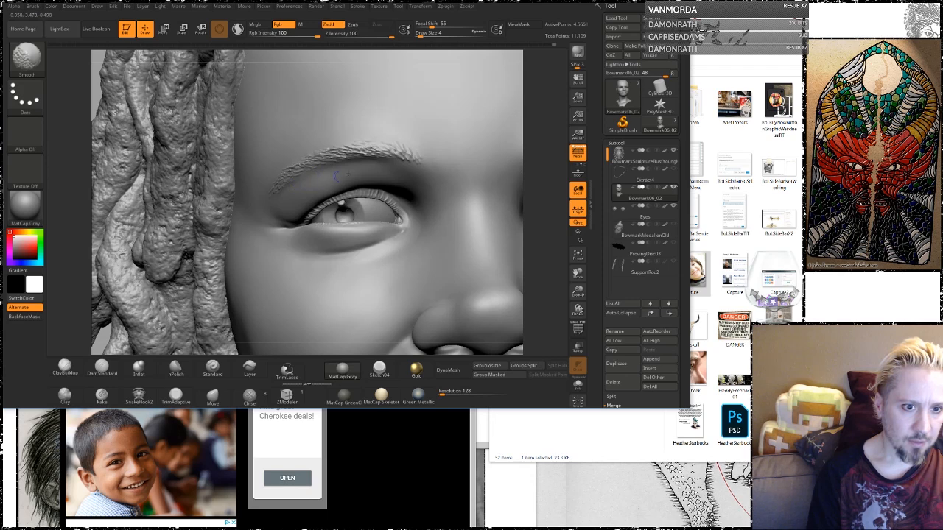
mouse_move(539, 147)
left_mouse_down()
mouse_move(266, 158)
mouse_move(532, 98)
left_mouse_up()
left_click_drag(542, 131, 562, 184, "alt")
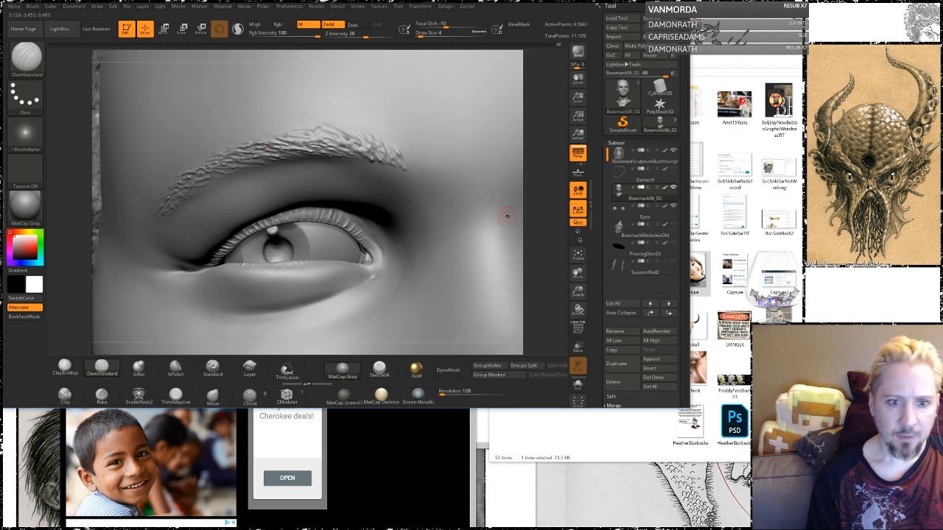
mouse_move(539, 236)
left_mouse_down("alt")
mouse_move(516, 132)
mouse_move(501, 133)
mouse_move(515, 178)
mouse_move(432, 162)
mouse_move(436, 175)
mouse_move(442, 158)
mouse_move(383, 163)
mouse_move(430, 160)
mouse_move(402, 156)
left_mouse_up("alt")
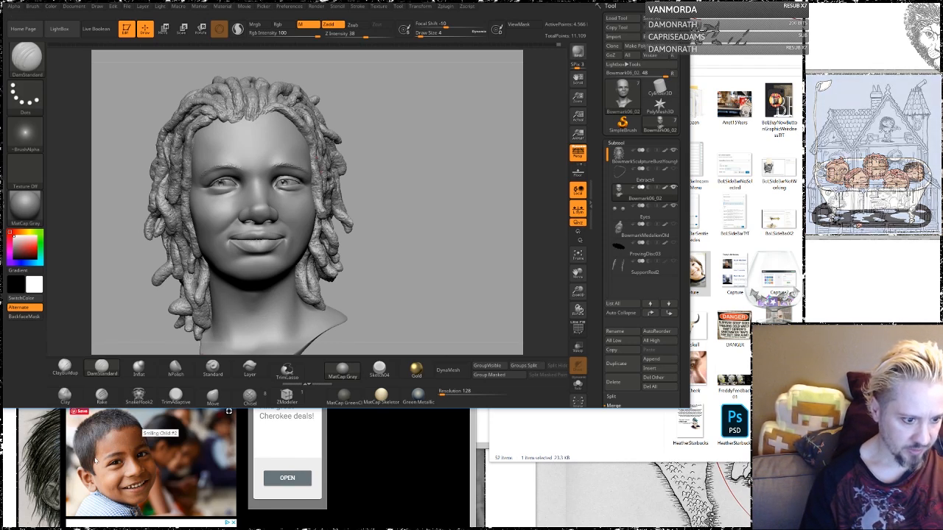
- Switch to the browser and examine the smiling-child photos in the news article and the image search results
left_click(424, 462)
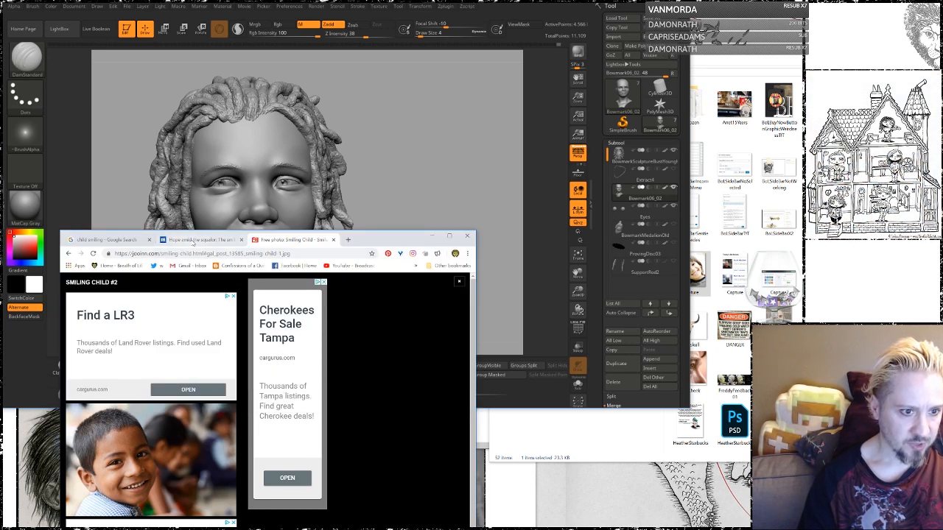
left_click(193, 241)
scroll(253, 372, "down", 10)
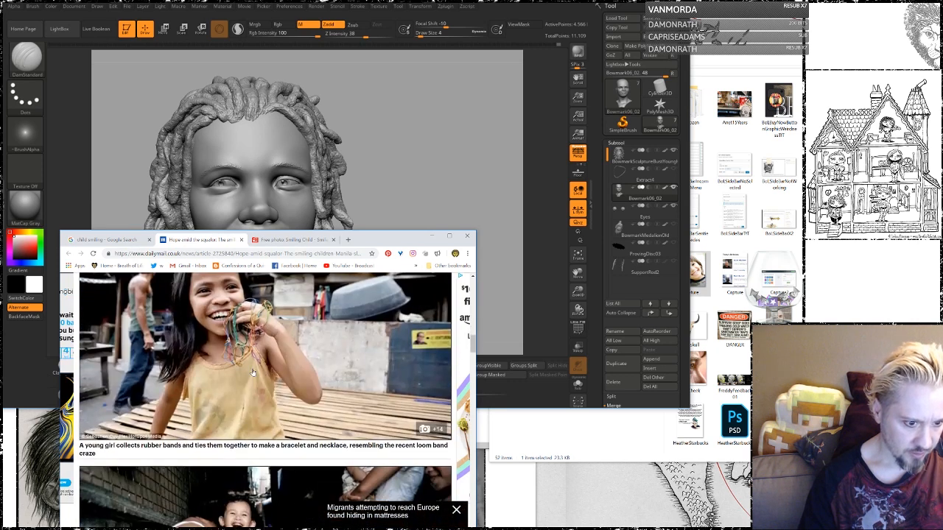
scroll(252, 372, "up", 1)
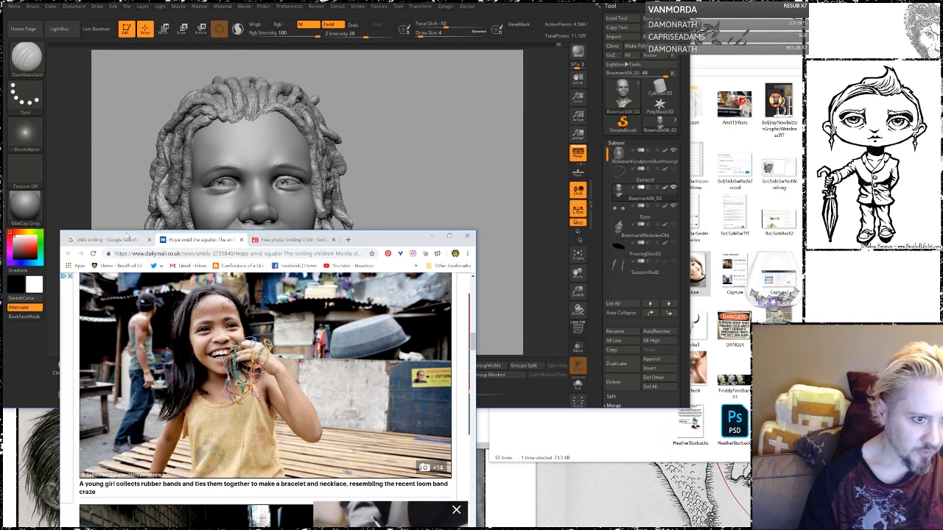
left_click(122, 240)
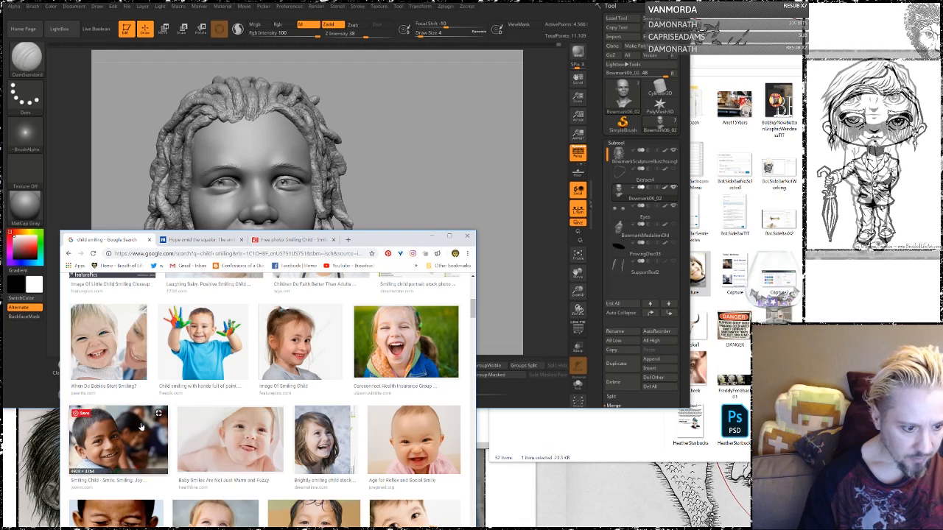
scroll(140, 422, "down", 2)
scroll(140, 425, "down", 5)
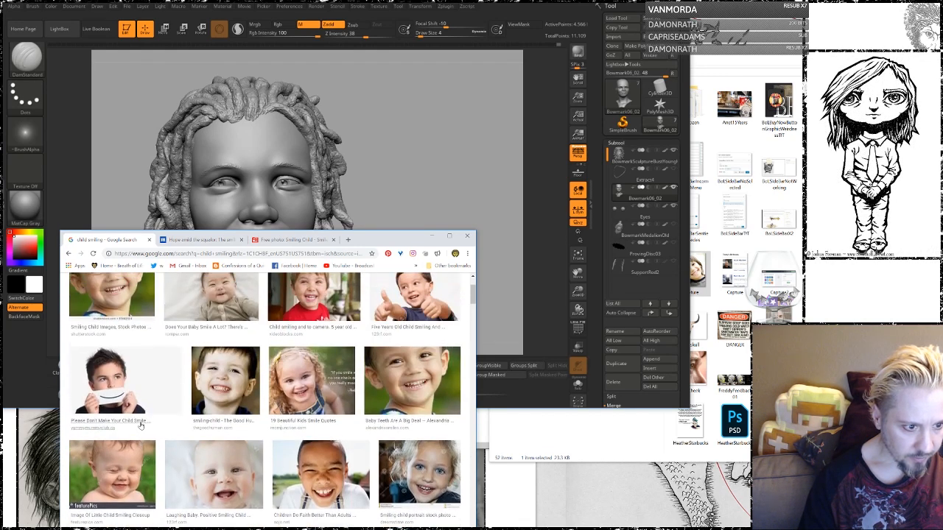
scroll(140, 425, "up", 3)
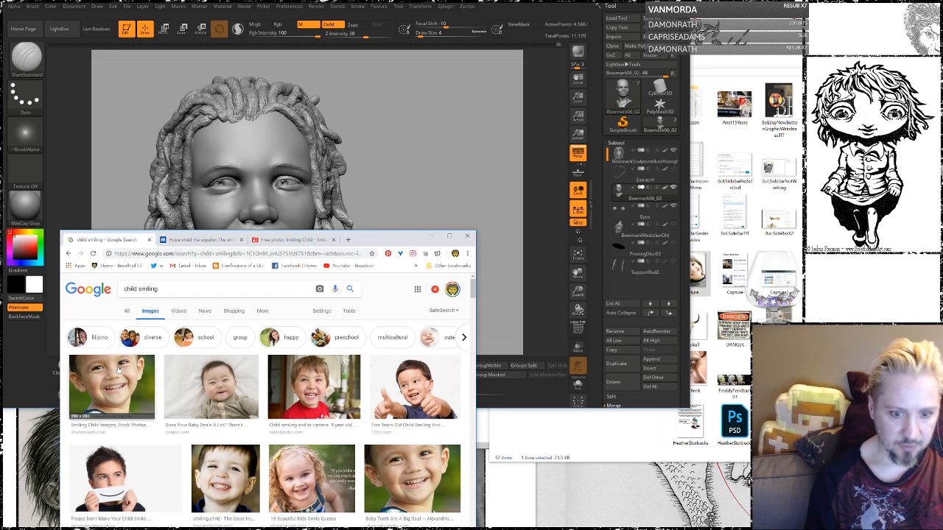
- Return to ZBrush and adjust the brow area with the Move brush at draw size 33 on a lower subdivision level
left_click(409, 165)
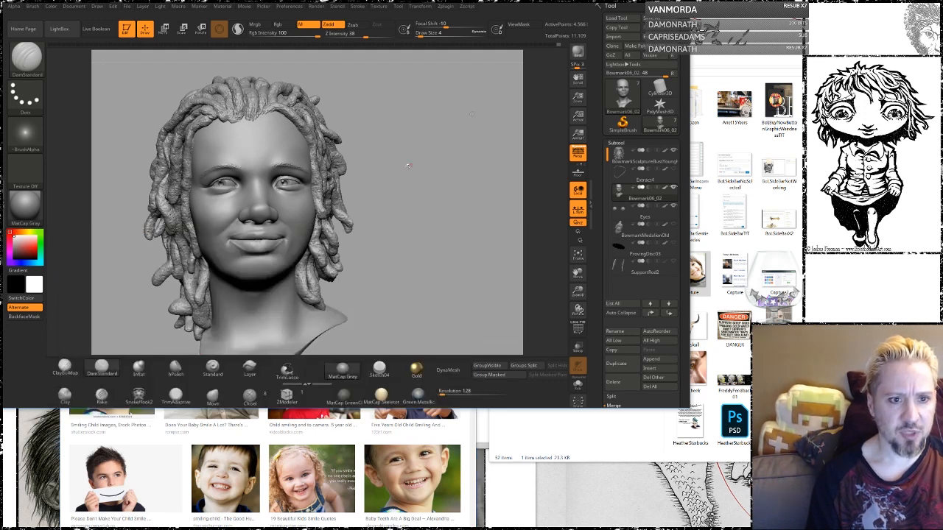
left_click_drag(412, 191, 426, 255)
left_click_drag(483, 153, 380, 170)
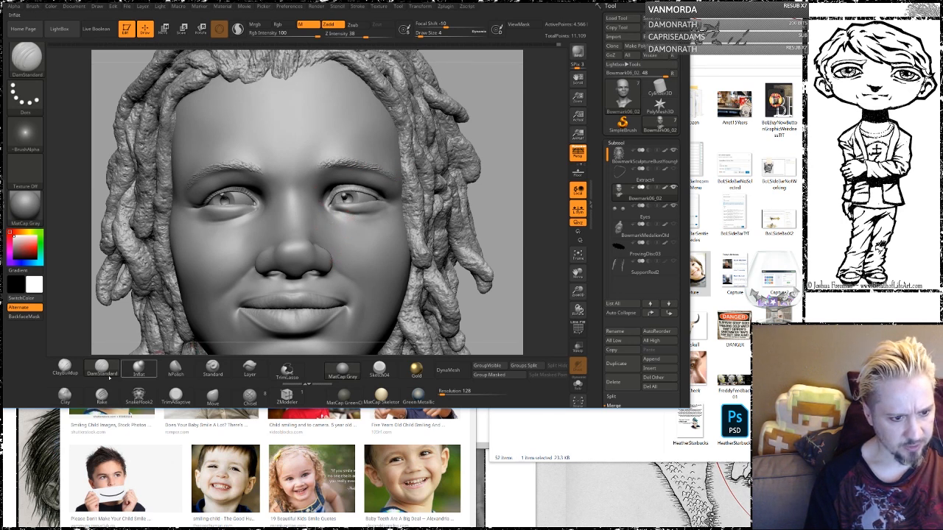
left_click(212, 399)
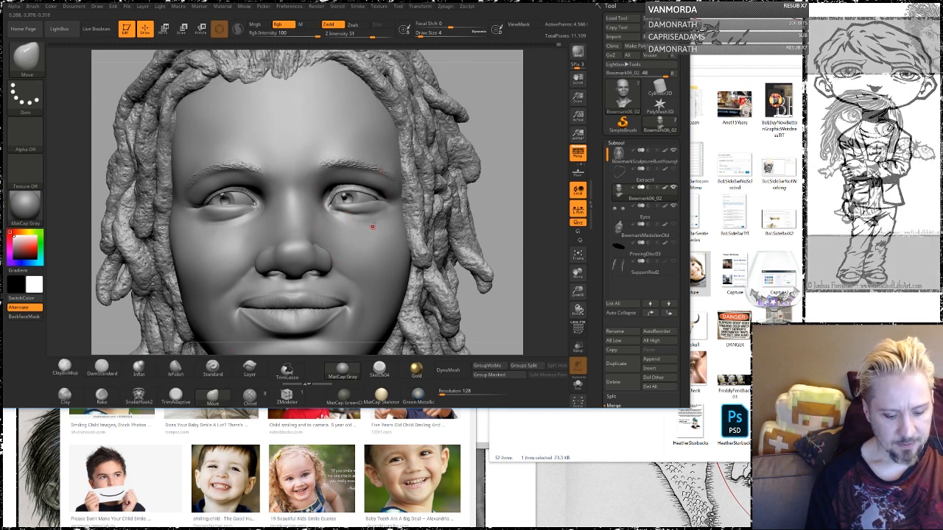
key("shift")
key("shift+d")
key("space")
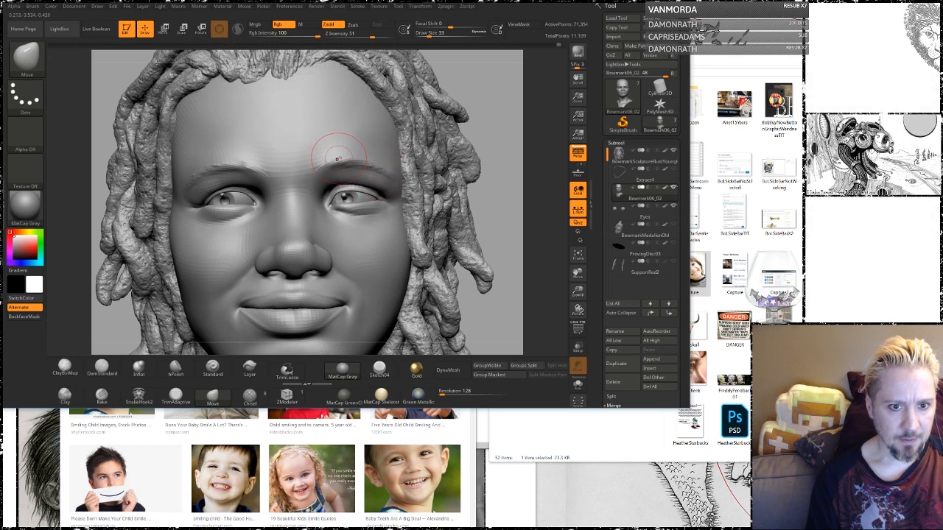
key("ctrl")
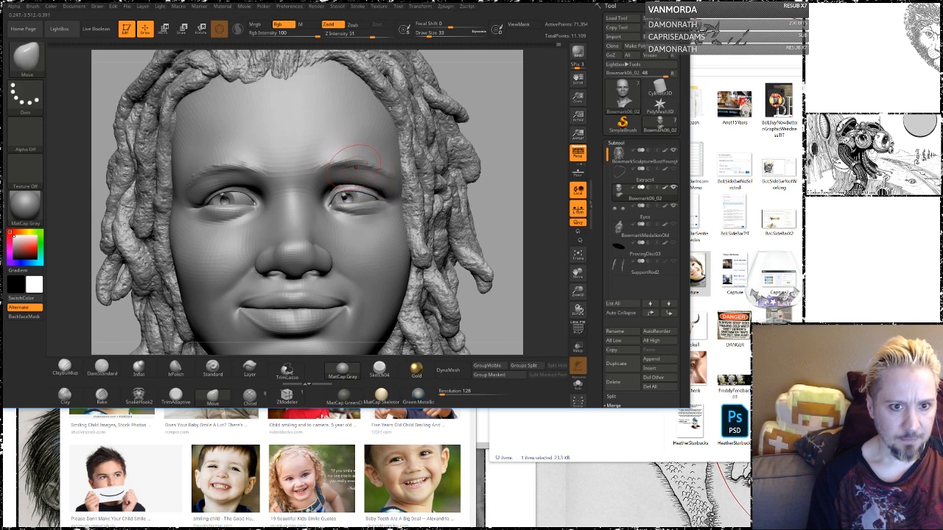
left_click_drag(494, 104, 404, 133)
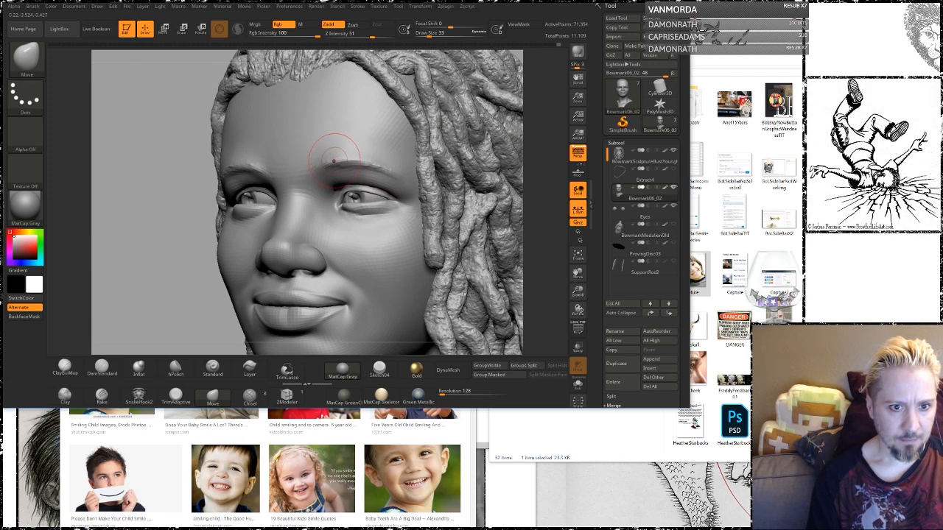
mouse_move(541, 175)
left_mouse_down()
mouse_move(482, 210)
mouse_move(473, 234)
left_mouse_up()
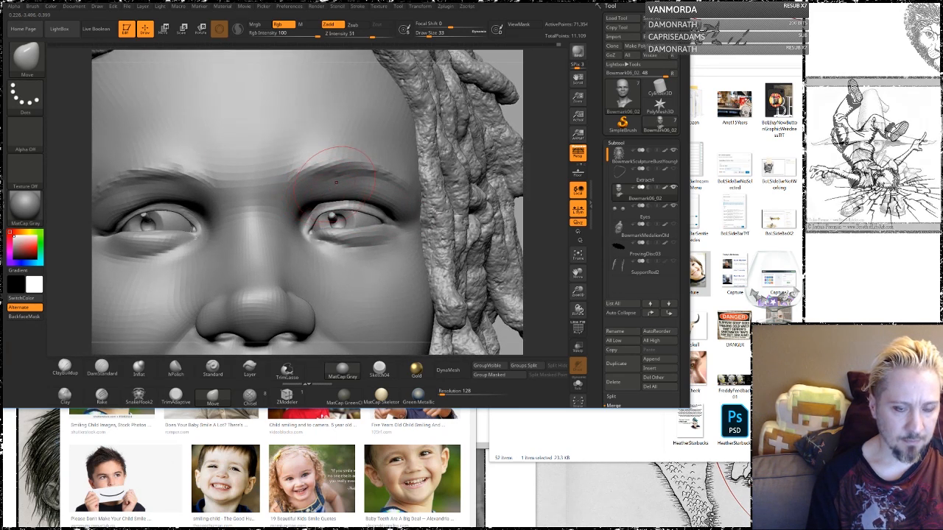
- Isolate the head from the other subtools and reduce the Move brush's draw size to 13
key("space")
left_click_drag(365, 222, 361, 222)
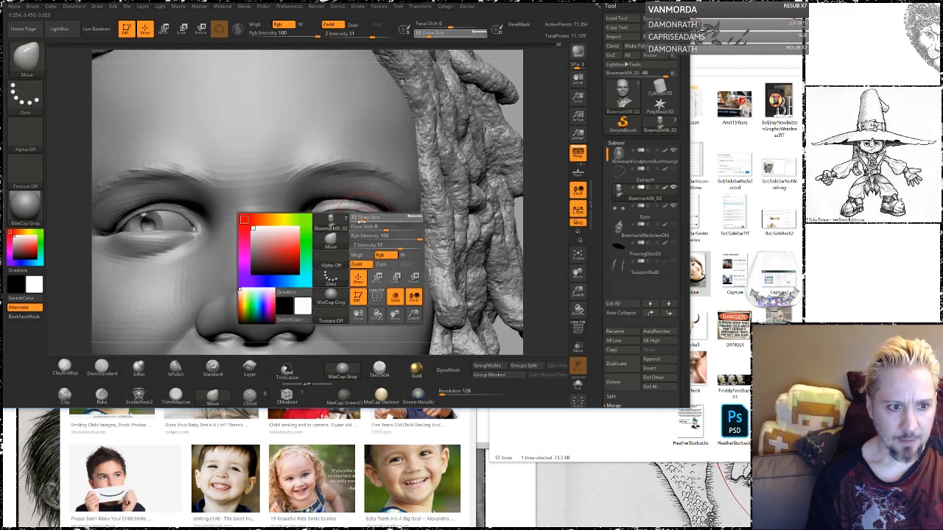
left_click_drag(531, 169, 536, 243)
key("space")
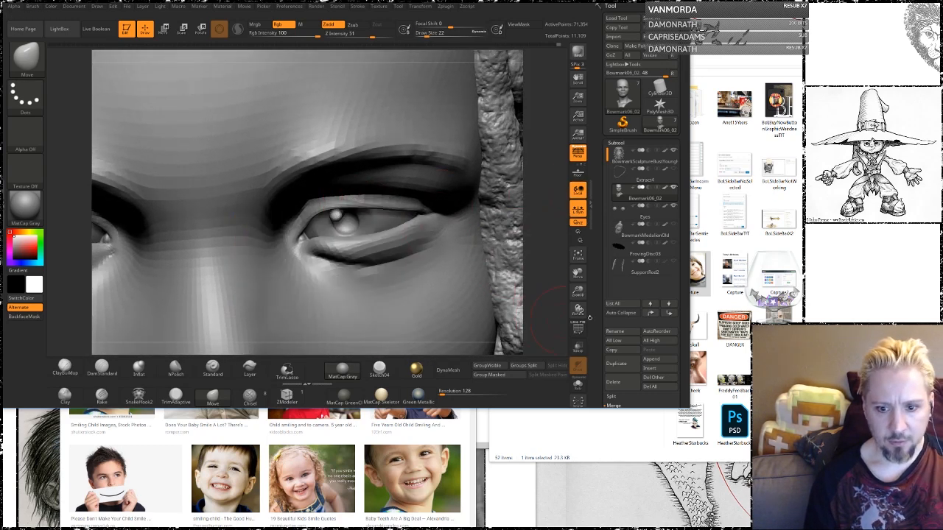
left_click(577, 384)
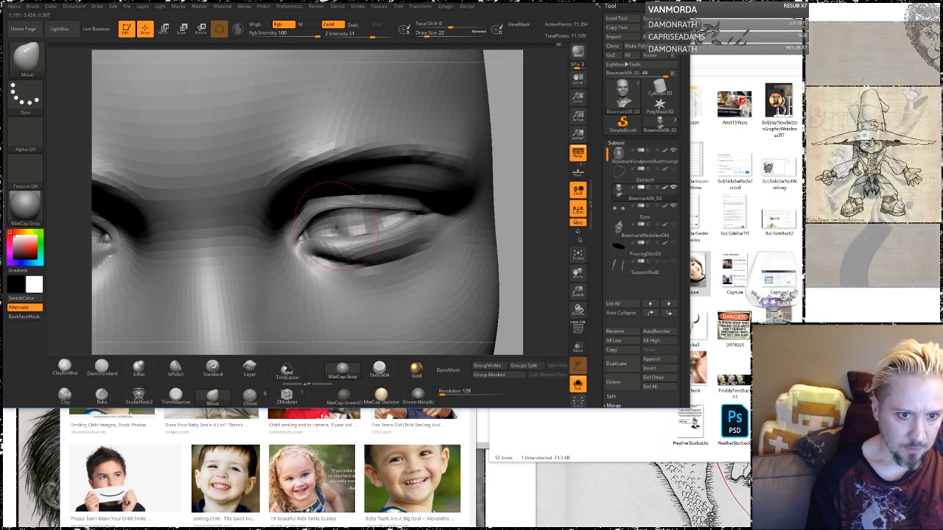
key("space")
- Mask the recessed surface inside the head's left eye opening with MaskLasso, following the eyelid edges
key("ctrl")
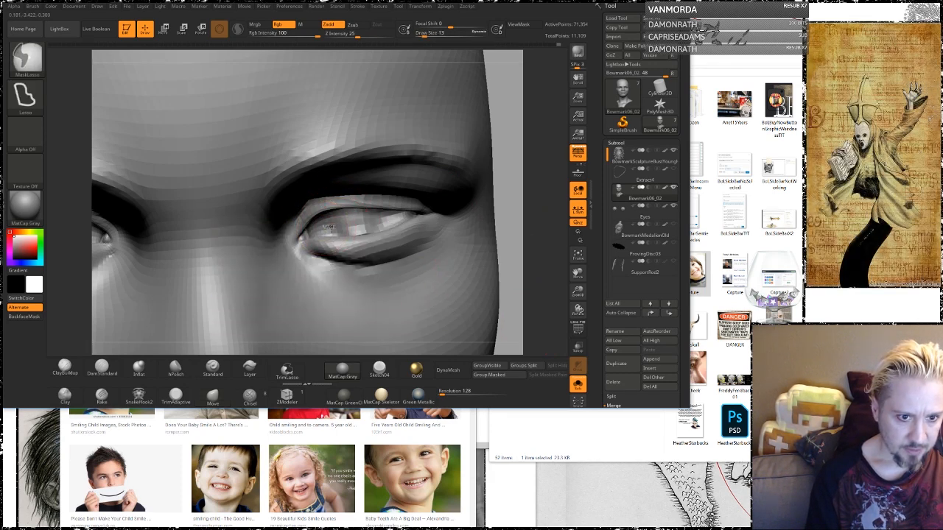
left_click_drag(322, 224, 325, 220, "ctrl")
key("ctrl")
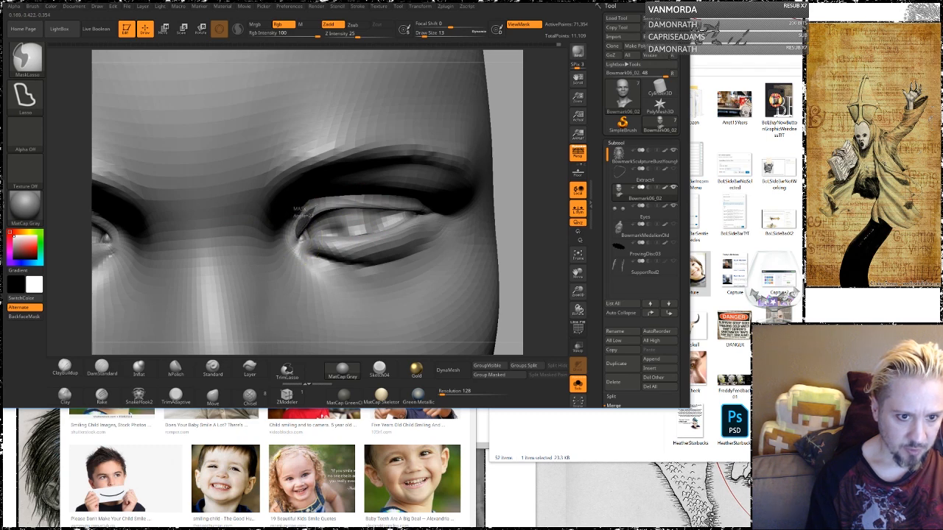
mouse_move(406, 204)
left_mouse_down("ctrl")
mouse_move(435, 215)
mouse_move(359, 246)
left_mouse_up("ctrl")
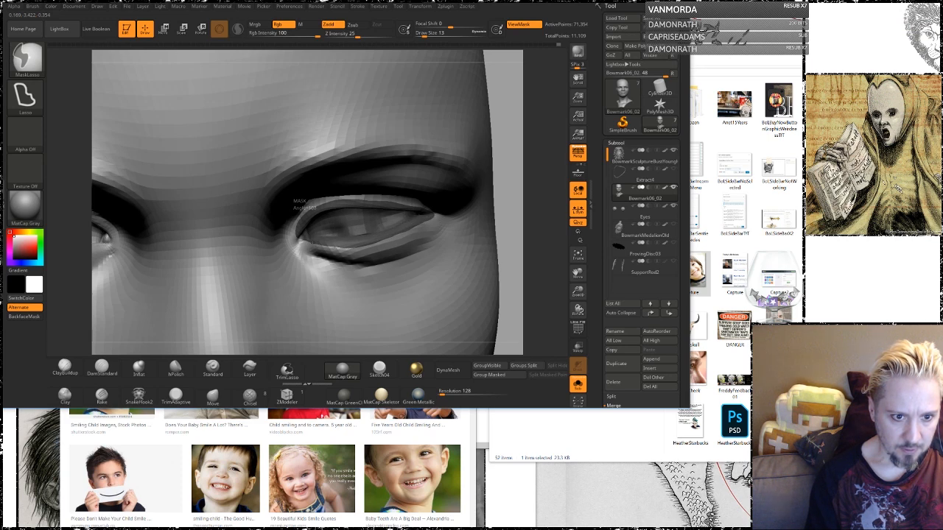
mouse_move(297, 229)
left_mouse_down("ctrl")
mouse_move(314, 207)
mouse_move(293, 234)
mouse_move(298, 246)
mouse_move(306, 237)
left_mouse_up("ctrl")
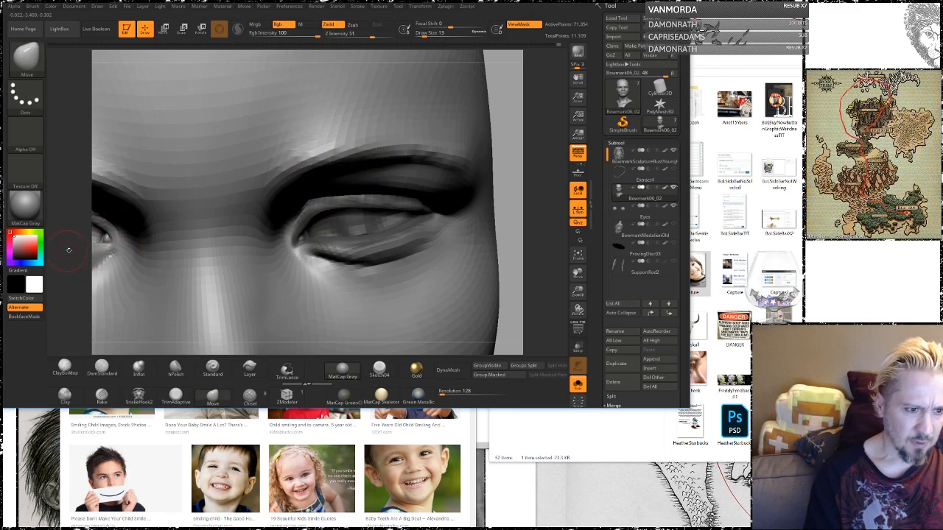
- Mask the recessed surface inside the opposite eye opening with MaskLasso, including the area behind the upper eyelid
mouse_move(69, 251)
left_mouse_down()
mouse_move(368, 239)
mouse_move(318, 233)
left_mouse_up()
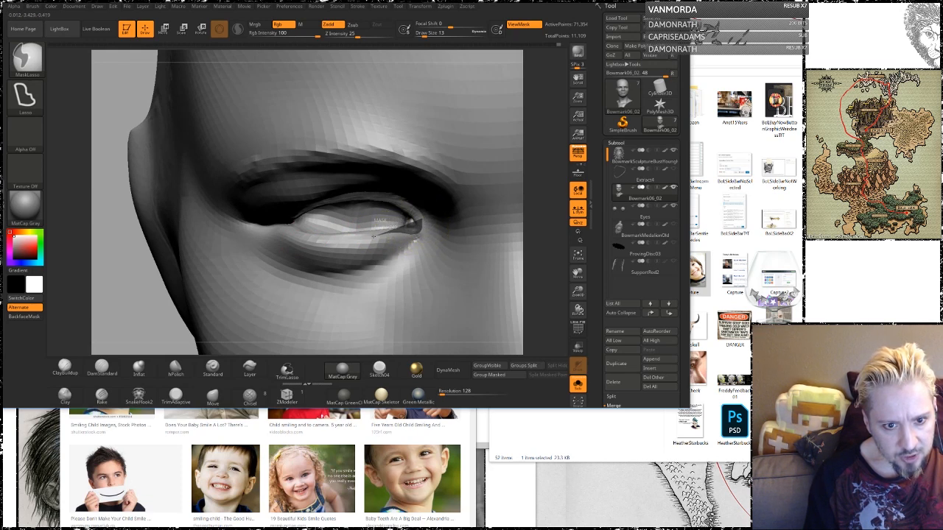
left_click_drag(297, 221, 288, 219, "ctrl")
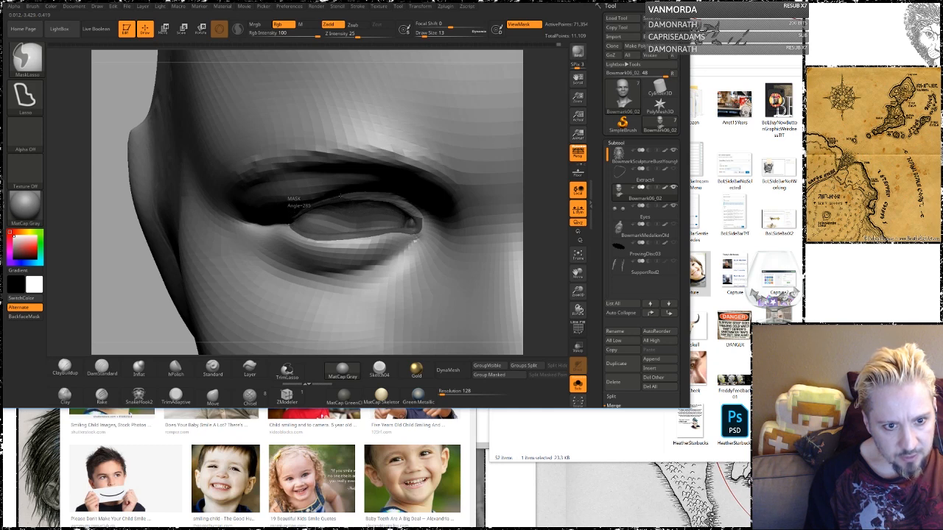
left_click_drag(289, 220, 291, 221, "ctrl")
mouse_move(551, 204)
left_mouse_down()
mouse_move(552, 185)
mouse_move(543, 193)
left_mouse_up()
key("ctrl")
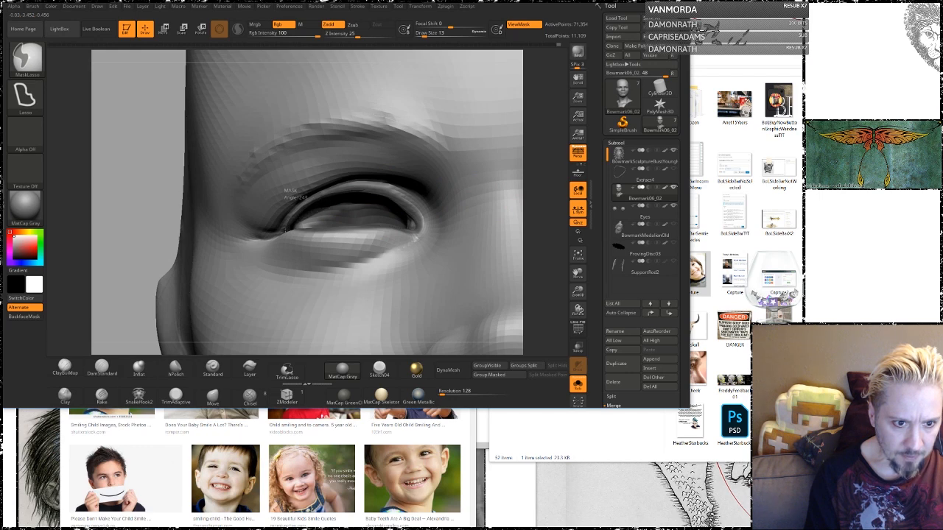
left_click_drag(341, 210, 339, 197, "ctrl")
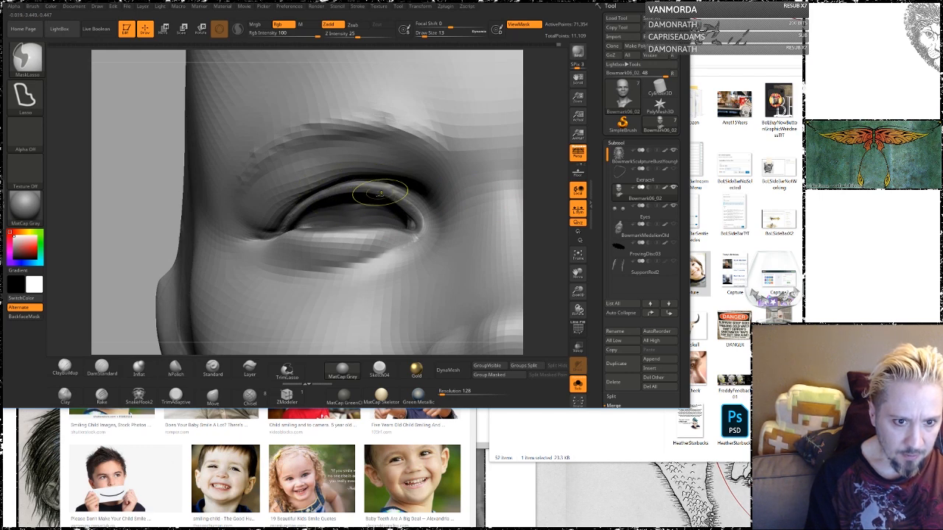
- Extend the mask over the remaining inner surface behind the lower eyelid, reaching the inner corner
mouse_move(544, 150)
left_mouse_down()
mouse_move(557, 156)
mouse_move(496, 181)
left_mouse_up()
key("ctrl")
key("ctrl")
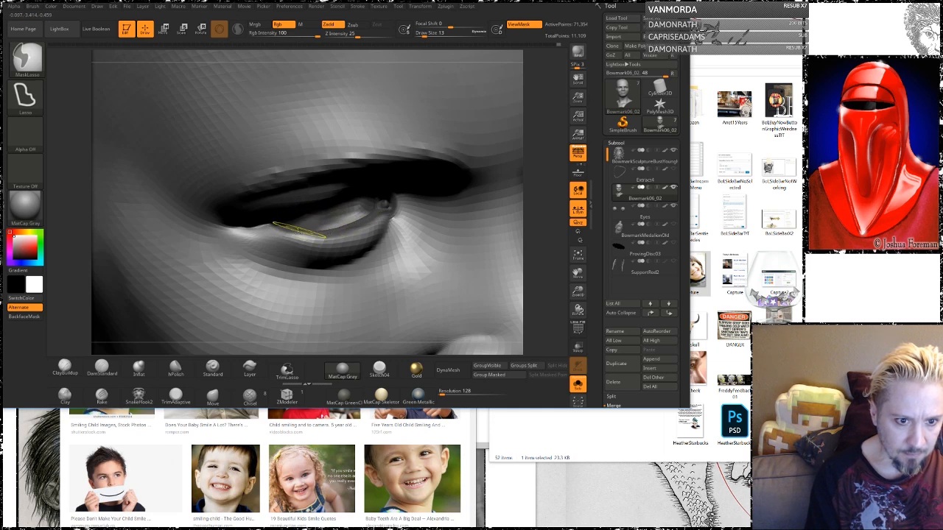
left_click_drag(372, 216, 308, 215, "ctrl")
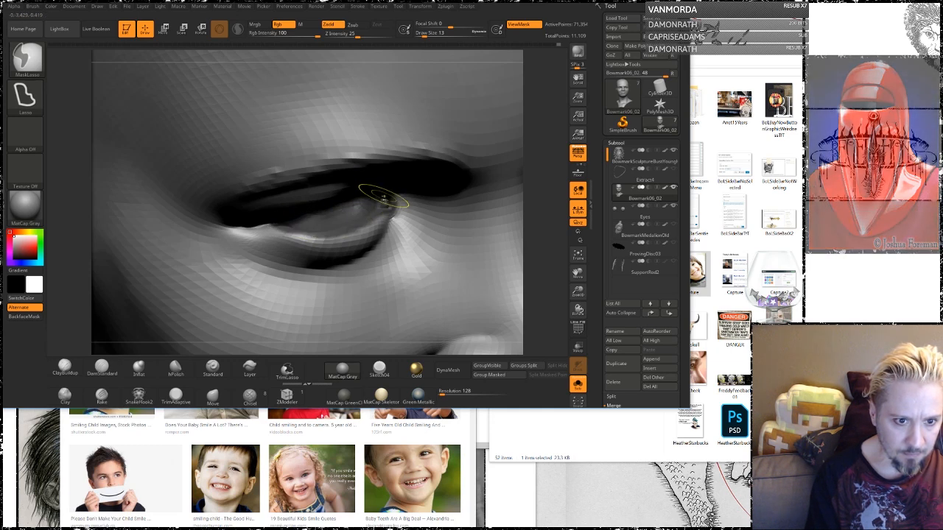
- Show the other subtools again and reshape the fold over the eye's outer corner with the Move brush at draw size 31
mouse_move(528, 169)
left_mouse_down()
mouse_move(533, 124)
mouse_move(540, 204)
left_mouse_up()
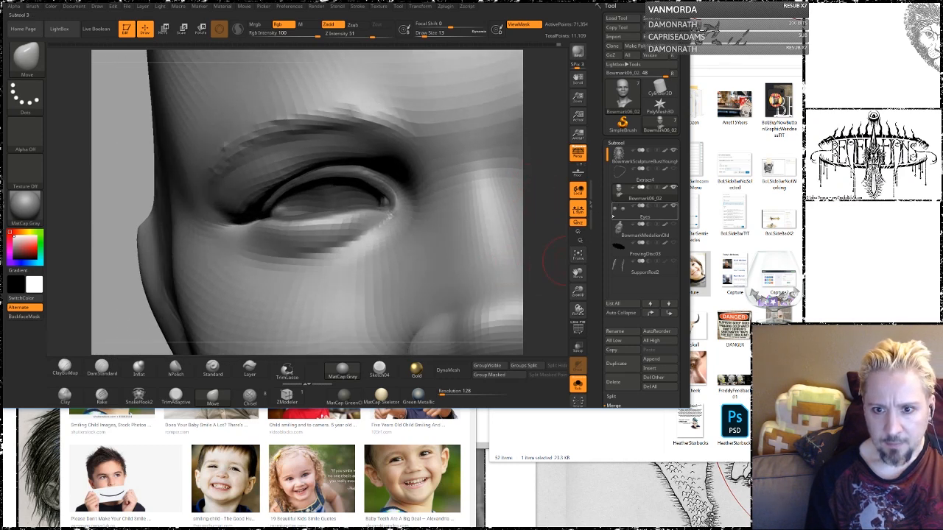
left_click(577, 384)
mouse_move(538, 208)
left_mouse_down()
mouse_move(547, 223)
mouse_move(540, 217)
left_mouse_up()
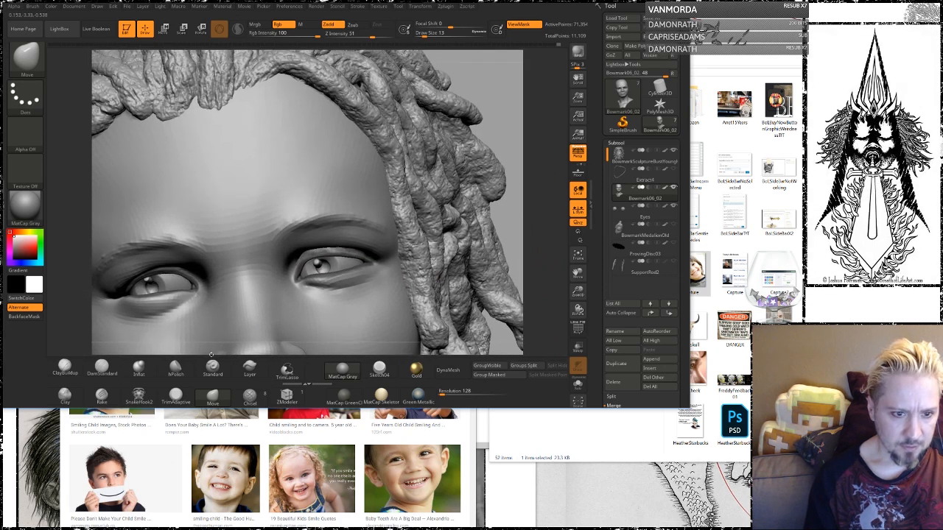
key("space")
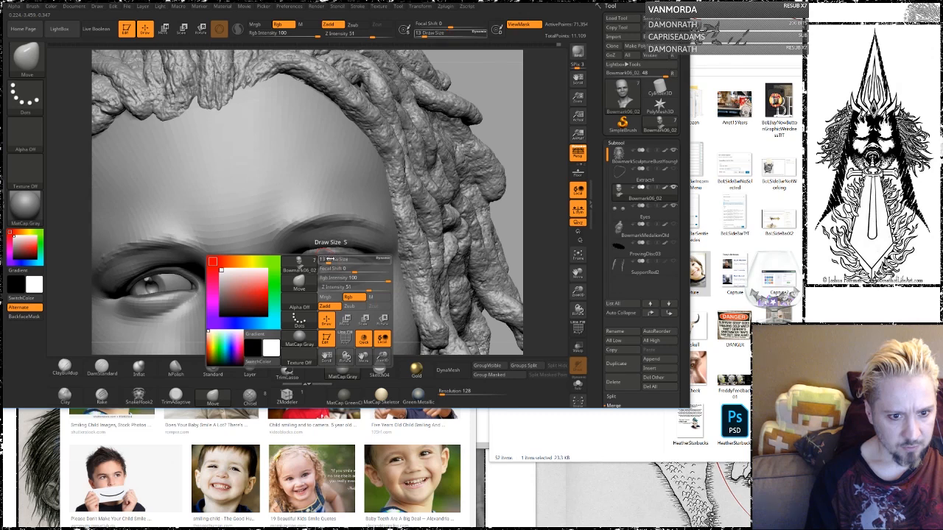
left_click_drag(328, 261, 325, 263)
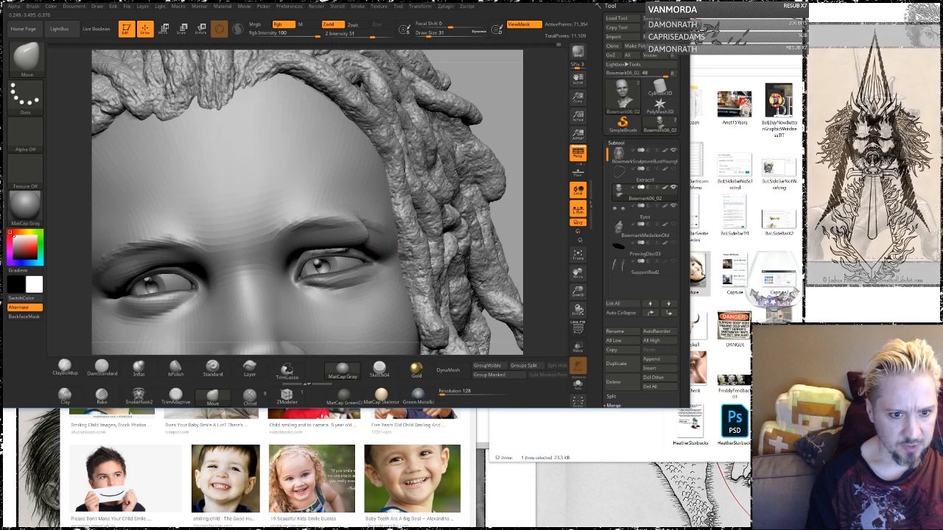
mouse_move(509, 246)
left_mouse_down()
mouse_move(504, 195)
mouse_move(507, 243)
mouse_move(473, 241)
left_mouse_up()
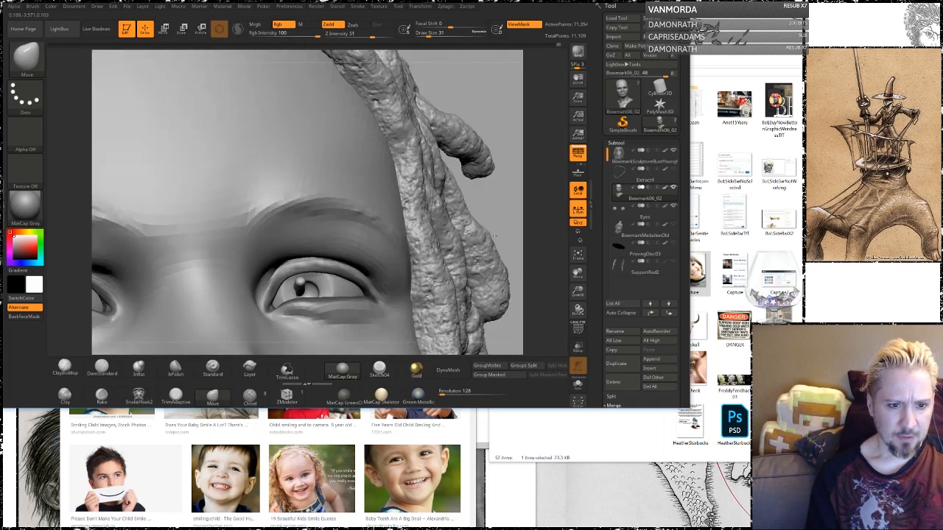
- Broadly adjust the upper eyelid and brow area with the Move brush at draw size 54
key("space")
left_click_drag(274, 249, 299, 254)
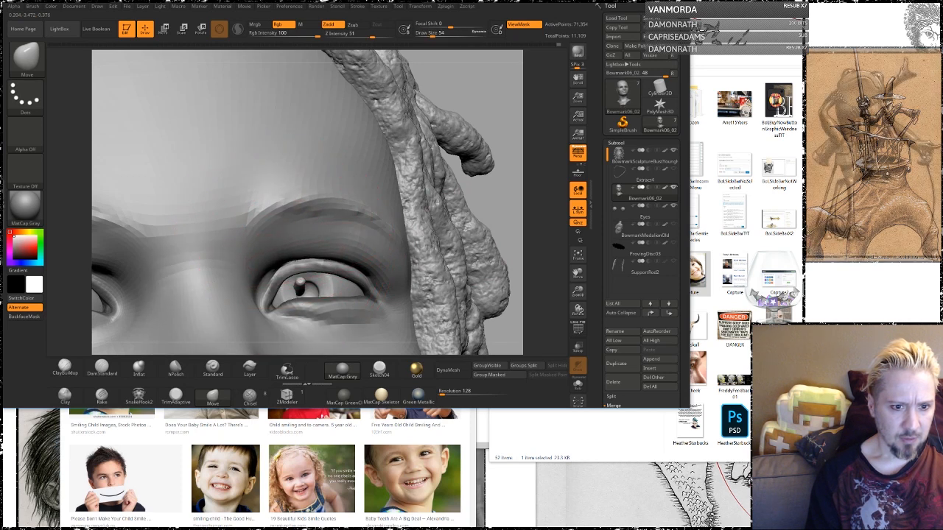
mouse_move(509, 159)
left_mouse_down()
mouse_move(534, 177)
mouse_move(525, 190)
mouse_move(525, 166)
mouse_move(515, 185)
mouse_move(525, 182)
left_mouse_up()
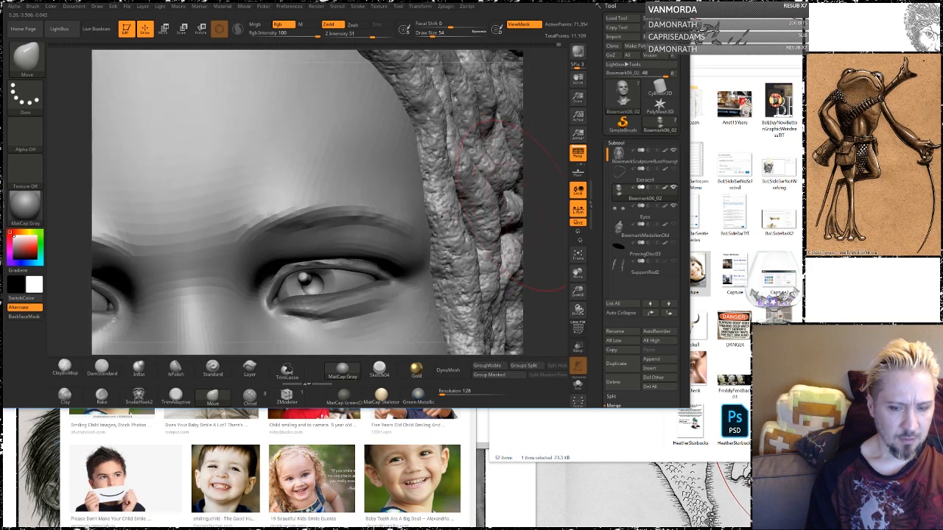
- Hide the mask display and rework the lids around the eye opening, focusing on the lower eyelid
key("ctrl")
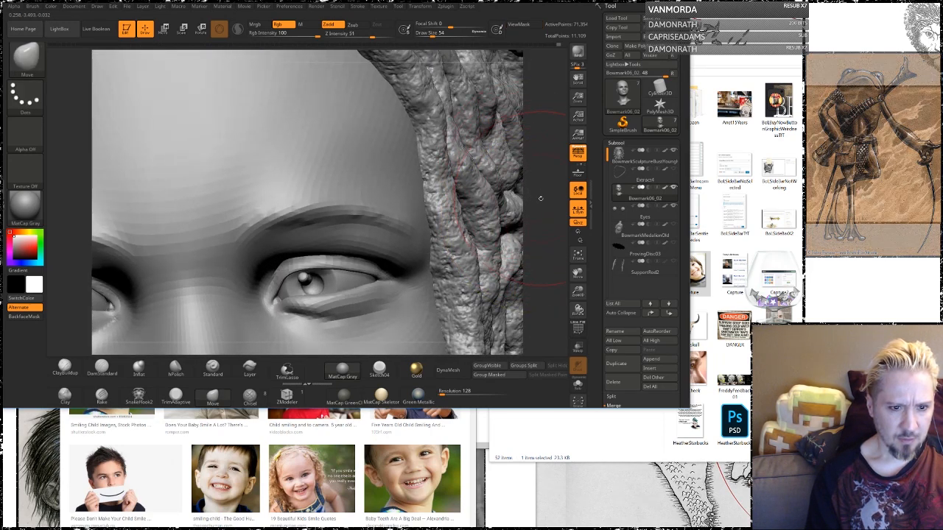
mouse_move(548, 234)
left_mouse_down("alt")
mouse_move(538, 179)
mouse_move(504, 182)
mouse_move(492, 260)
mouse_move(483, 262)
left_mouse_up("alt")
key("ctrl")
left_click_drag(283, 278, 278, 277, "ctrl")
mouse_move(301, 308)
left_mouse_down("ctrl")
mouse_move(340, 293)
mouse_move(352, 260)
mouse_move(324, 255)
left_mouse_up("ctrl")
- Examine the face and whole head from several distances and angles to judge the eye expression
mouse_move(500, 207)
left_mouse_down()
mouse_move(497, 182)
mouse_move(475, 176)
left_mouse_up()
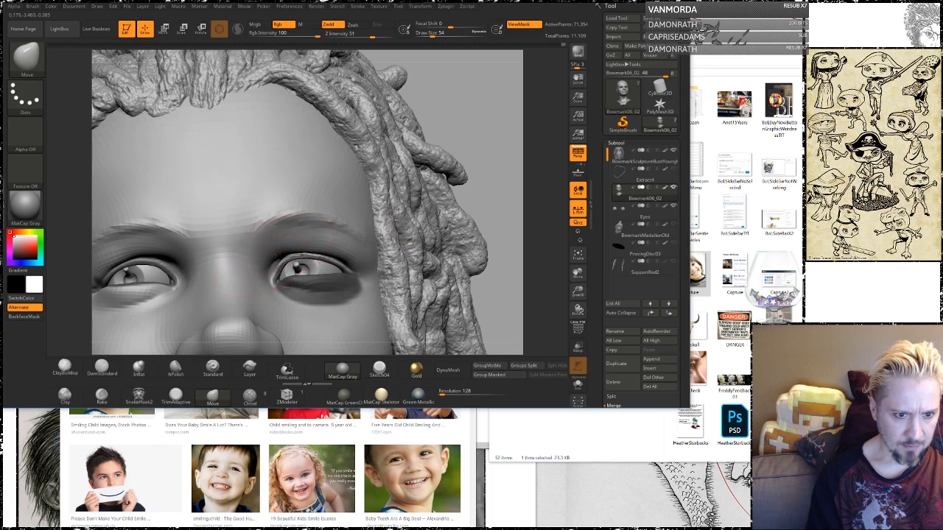
left_click_drag(479, 103, 501, 144)
left_click_drag(482, 236, 483, 147, "alt")
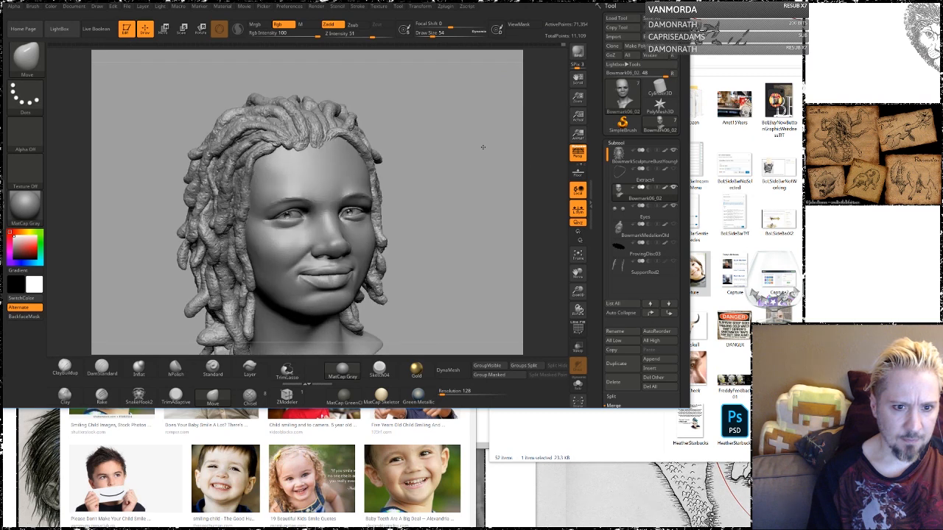
mouse_move(480, 193)
left_mouse_down()
mouse_move(431, 188)
mouse_move(479, 189)
left_mouse_up()
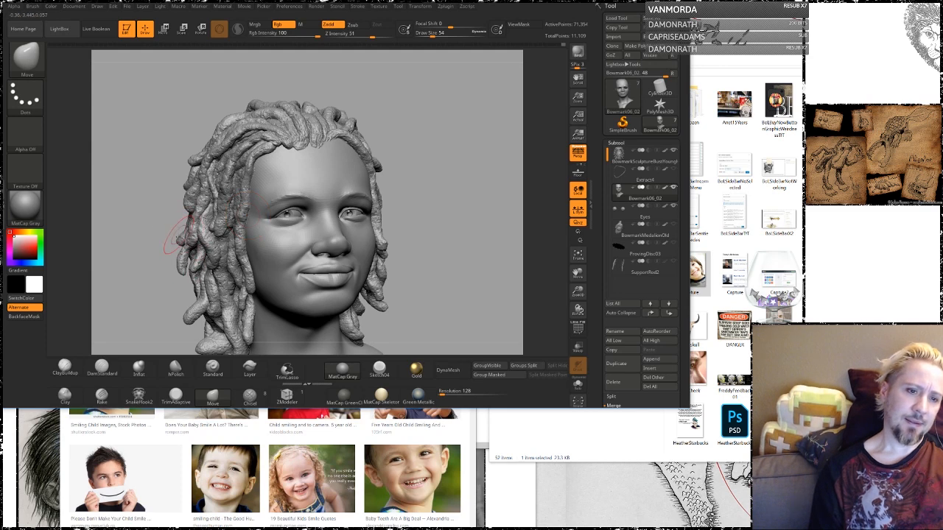
left_click_drag(430, 226, 448, 292, "alt")
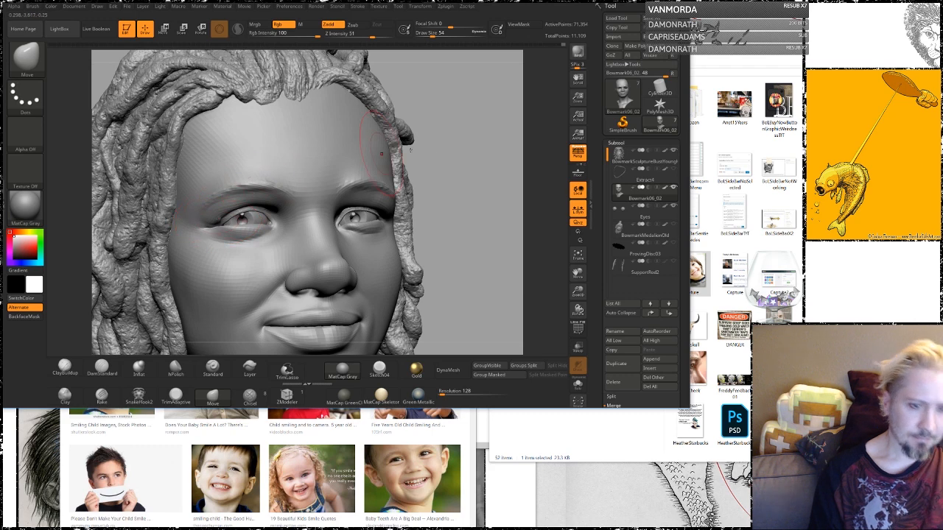
mouse_move(487, 193)
left_mouse_down("alt")
mouse_move(446, 182)
mouse_move(442, 193)
left_mouse_up("alt")
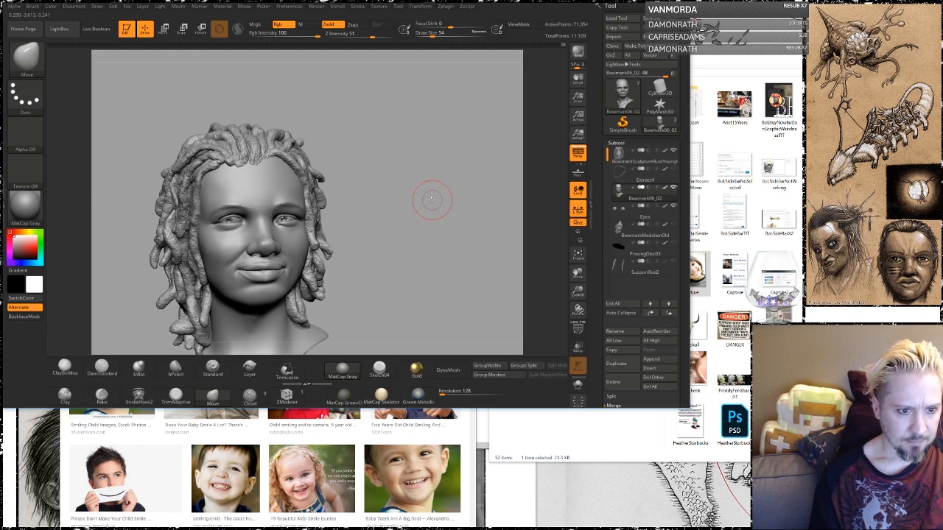
- Clear the mask, then adjust and smooth the upper eyelid's outer corner with a smaller Move brush
mouse_move(394, 225)
left_mouse_down("alt")
mouse_move(396, 194)
mouse_move(414, 324)
left_mouse_up("alt")
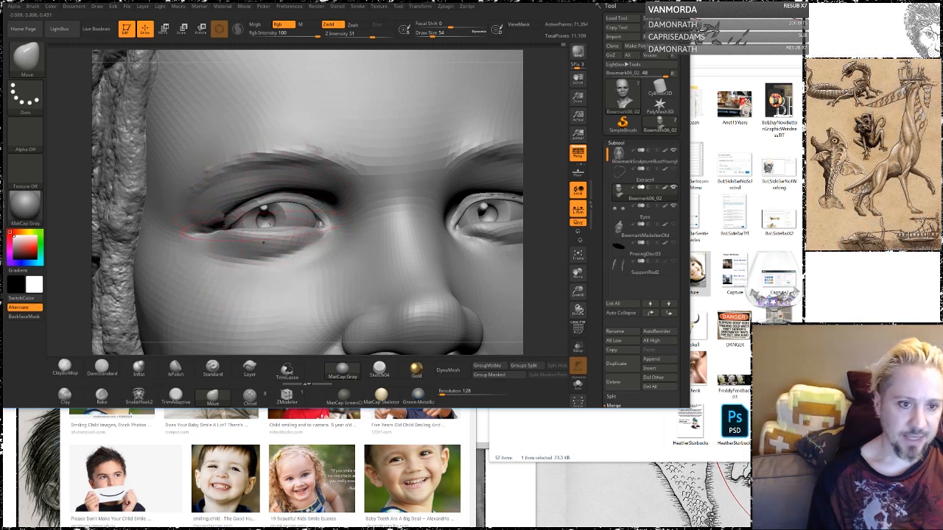
left_click_drag(542, 138, 547, 142, "ctrl")
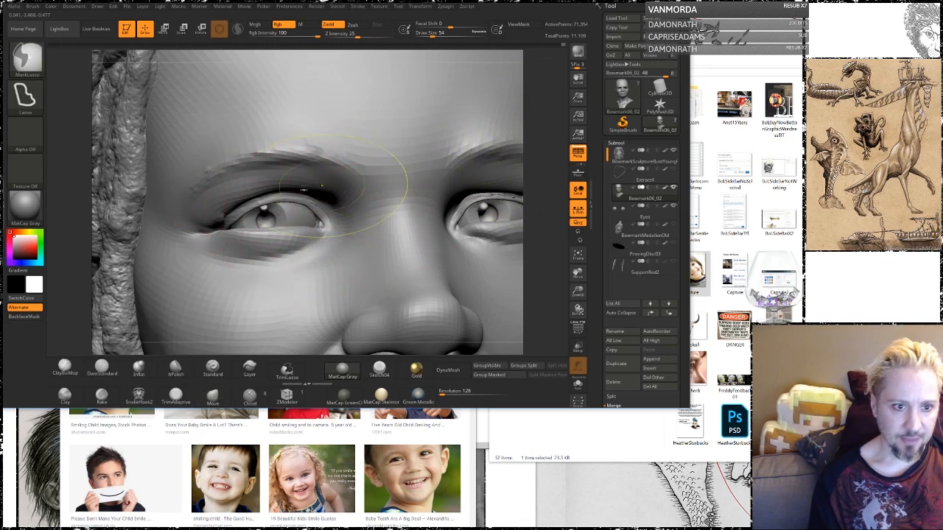
key("space")
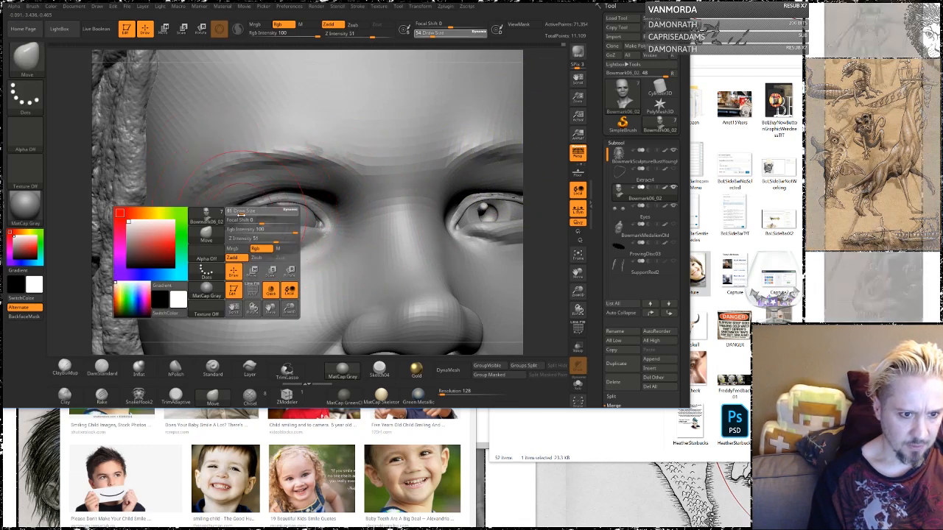
key("ctrl")
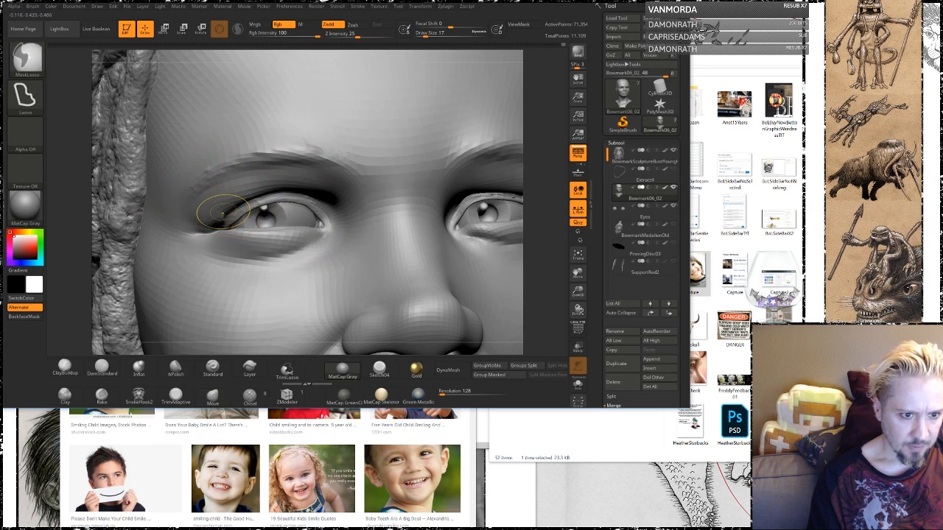
mouse_move(227, 216)
left_mouse_down("shift")
mouse_move(234, 220)
mouse_move(221, 212)
mouse_move(213, 221)
mouse_move(271, 214)
left_mouse_up("shift")
key("space")
left_click_drag(540, 149, 520, 125)
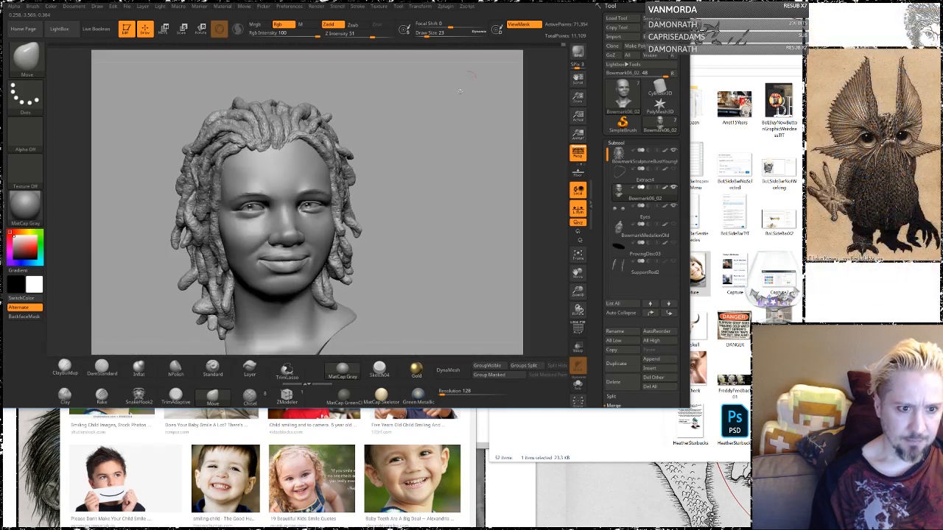
- Refine the upper eyelid rim with the Move brush at draw sizes 17 and 2, smoothing its uneven edge
left_click_drag(238, 251, 236, 235, "alt")
key("space")
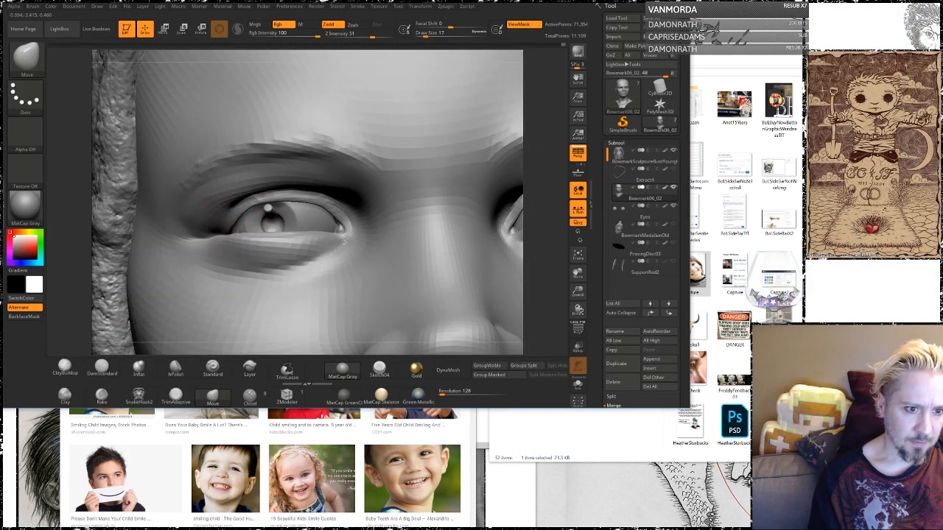
left_click_drag(523, 150, 537, 106)
left_click_drag(260, 224, 268, 233)
mouse_move(537, 126)
left_mouse_down()
mouse_move(487, 173)
mouse_move(184, 193)
mouse_move(309, 199)
mouse_move(243, 235)
left_mouse_up()
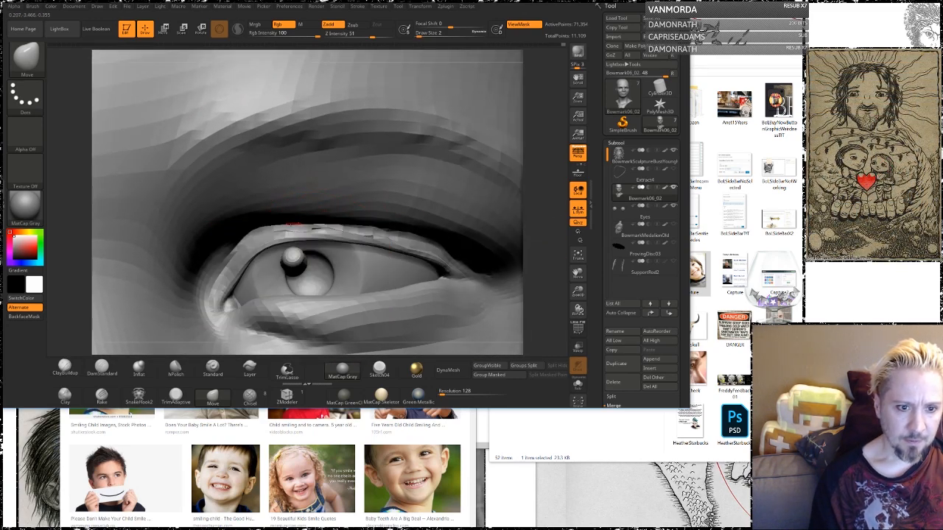
left_click_drag(403, 240, 357, 242, "shift")
mouse_move(534, 221)
left_mouse_down()
mouse_move(531, 151)
mouse_move(516, 184)
mouse_move(532, 240)
left_mouse_up()
left_click_drag(383, 236, 429, 252)
mouse_move(534, 224)
left_mouse_down()
mouse_move(531, 159)
mouse_move(521, 191)
mouse_move(531, 218)
left_mouse_up()
- Carve the crease above the upper eyelid with DamStandard at draw size 4 and smooth along it
left_click(102, 369)
key("space")
left_click(349, 219)
mouse_move(371, 226)
left_mouse_down()
mouse_move(337, 216)
mouse_move(411, 228)
mouse_move(451, 247)
left_mouse_up()
left_click_drag(542, 235, 553, 177)
left_click_drag(374, 214, 321, 215)
left_click_drag(563, 173, 553, 206)
left_click_drag(309, 209, 472, 254, "shift")
- Raise the head's subdivision level and view the whole portrait from the front
left_click_drag(542, 260, 499, 148, "alt")
key("d")
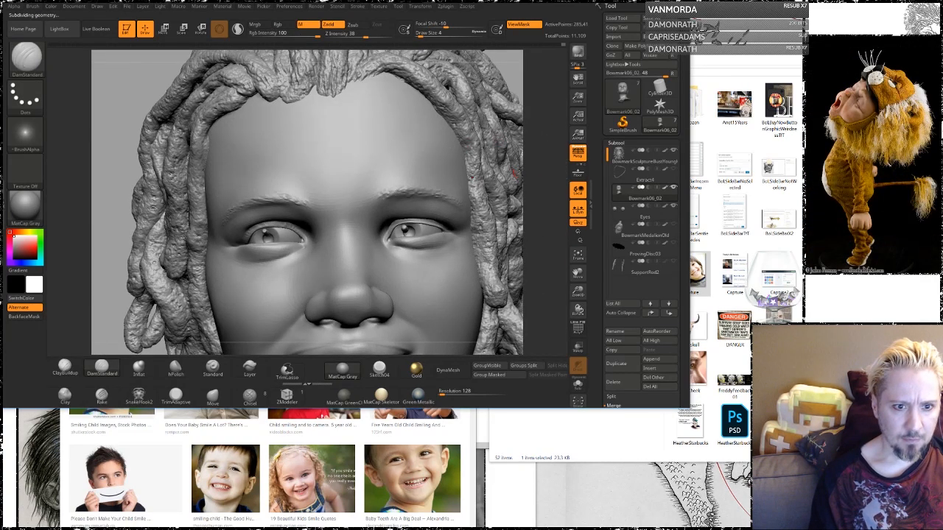
left_click_drag(542, 181, 506, 126, "alt")
key("shift+r")
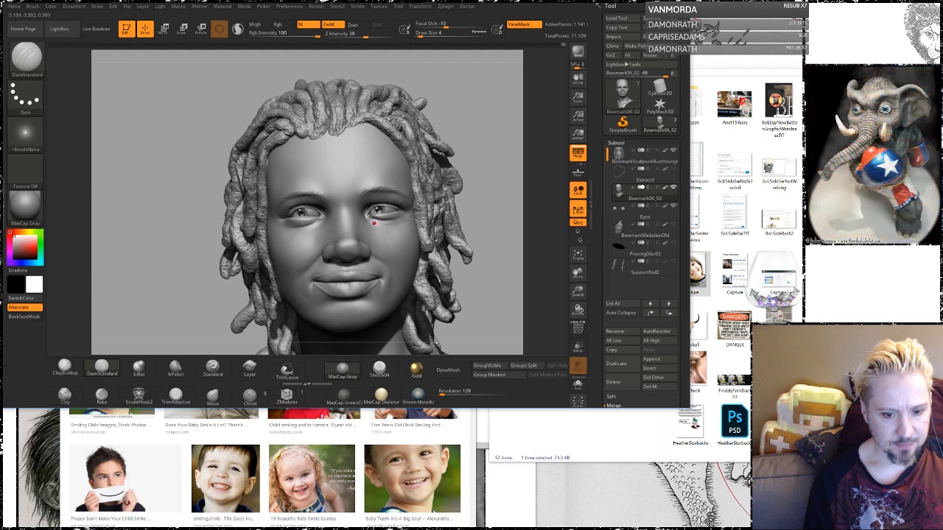
- Switch to the browser and examine the enlarged "Baby Teeth Are A Big Deal" photo, placing its window below the sculpted face
left_click(409, 472)
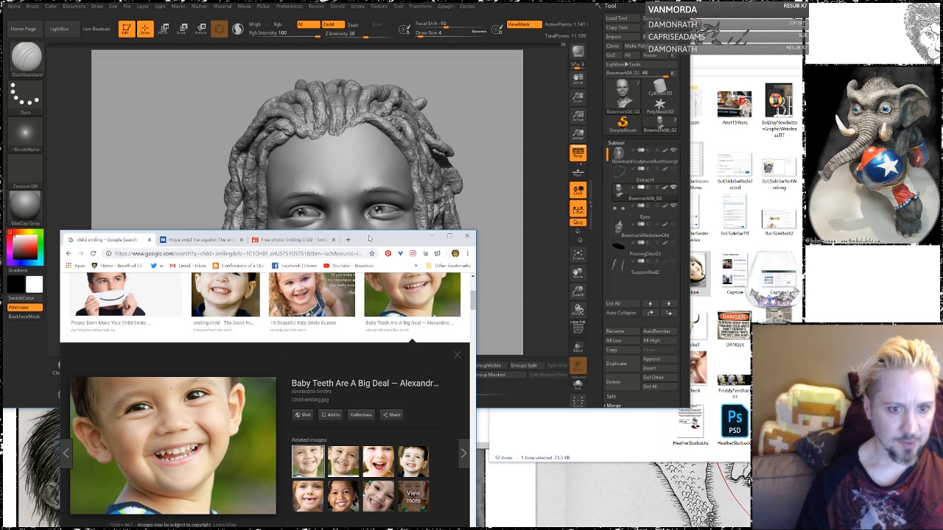
left_click_drag(212, 234, 223, 181)
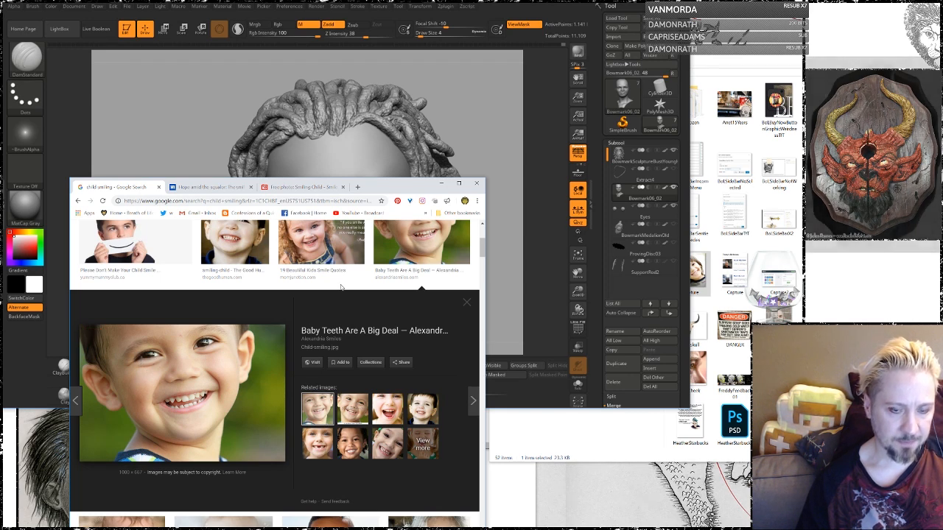
left_click_drag(386, 183, 370, 324)
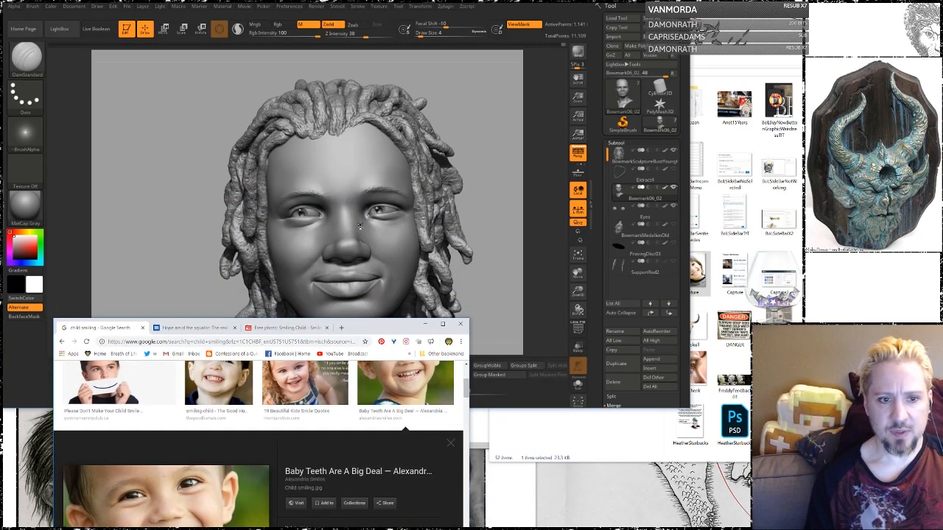
- Return to ZBrush, lower the head's subdivision level and carve the crease beneath the lower eyelid with DamStandard
left_click(497, 197)
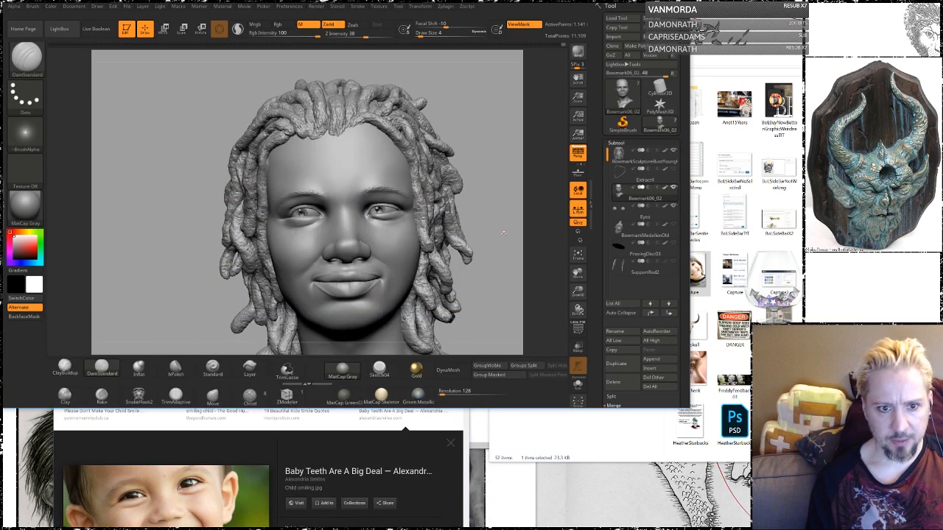
left_click_drag(501, 215, 486, 301, "alt")
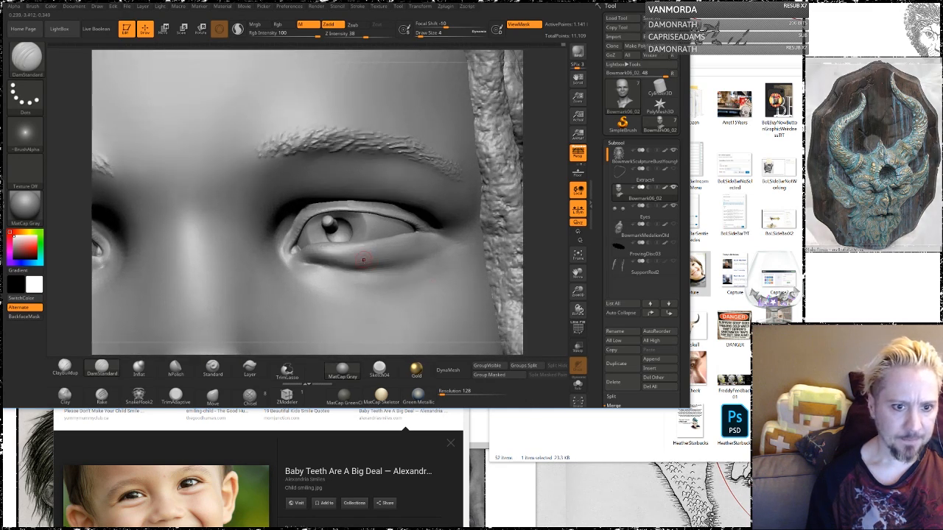
key("shift+d")
key("space")
mouse_move(377, 258)
left_mouse_down()
mouse_move(309, 266)
mouse_move(417, 274)
left_mouse_up()
- Select ClayBuildup at draw size 9 and soften the crease under the lower eyelid by smoothing along it
left_click(64, 375)
left_click_drag(325, 272, 412, 275, "shift")
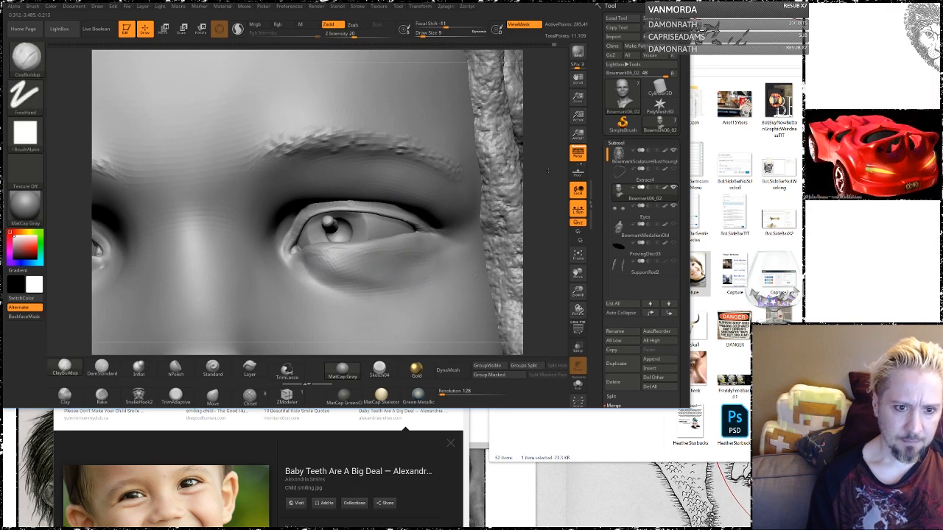
left_click_drag(544, 168, 544, 243)
- Reshape the lower eyelid and the skin beneath it with the Move brush
left_click(213, 395)
key("space")
left_click_drag(297, 301, 300, 301)
left_click_drag(544, 243, 545, 154)
left_click_drag(325, 236, 326, 230)
left_click_drag(338, 230, 354, 221)
mouse_move(545, 173)
left_mouse_down()
mouse_move(547, 218)
mouse_move(545, 171)
mouse_move(510, 221)
left_mouse_up()
- Build up volume below the eye with ClayBuildup and smooth the lower eyelid surface
left_click(64, 372)
key("space")
left_click_drag(368, 286, 373, 286)
left_click_drag(325, 254, 358, 258, "shift")
- Adjust the outer half of the upper eyelid's edge with the Move brush
mouse_move(510, 221)
left_mouse_down("alt")
mouse_move(509, 174)
mouse_move(510, 229)
left_mouse_up("alt")
left_click_drag(544, 184, 545, 213, "alt")
left_click(213, 395)
left_click_drag(372, 203, 372, 198)
mouse_move(354, 196)
left_mouse_down()
mouse_move(376, 193)
mouse_move(358, 192)
left_mouse_up()
left_click_drag(541, 184, 543, 243, "alt")
left_click_drag(543, 287, 541, 214)
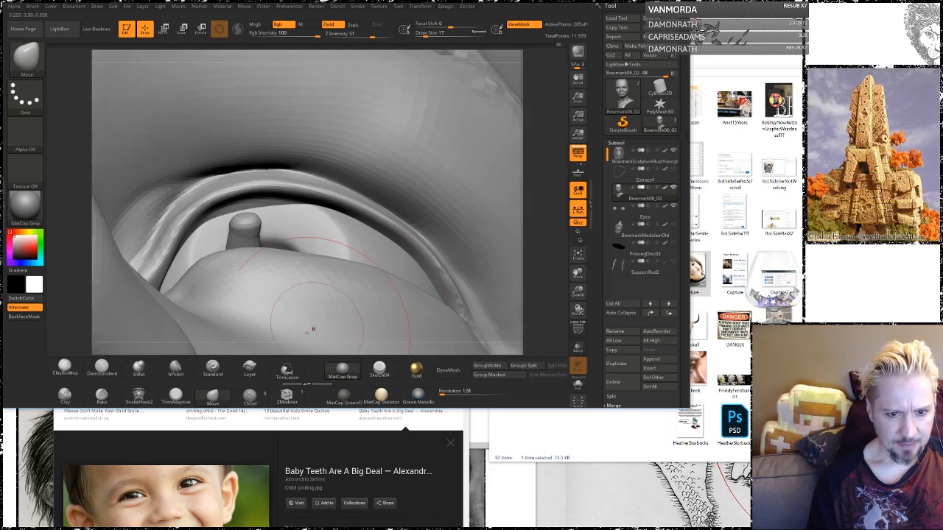
- Carve a line along the upper eyelid with DamStandard at draw size 3, working from below the eye
left_click(102, 368)
key("space")
left_click_drag(328, 276, 322, 276)
mouse_move(301, 209)
left_mouse_down()
mouse_move(392, 227)
mouse_move(451, 289)
left_mouse_up()
mouse_move(544, 199)
left_mouse_down()
mouse_move(543, 235)
mouse_move(534, 191)
left_mouse_up()
left_click_drag(450, 283, 397, 236)
- Thicken the upper eyelid rim from the outer corner to the inner corner with the Inflat brush
mouse_move(543, 214)
left_mouse_down()
mouse_move(515, 196)
mouse_move(542, 202)
left_mouse_up()
left_click(138, 368)
left_click_drag(445, 282, 350, 211)
left_click_drag(543, 184, 544, 213)
mouse_move(361, 224)
left_mouse_down()
mouse_move(298, 197)
mouse_move(179, 234)
left_mouse_up()
mouse_move(542, 165)
left_mouse_down()
mouse_move(547, 229)
mouse_move(545, 199)
left_mouse_up()
left_click_drag(413, 230, 472, 251)
- Raise the head's subdivision level and flatten the upper eyelid rim with hPolish
key("d")
left_click_drag(544, 221, 542, 193)
left_click(175, 369)
mouse_move(264, 174)
left_mouse_down()
mouse_move(373, 190)
mouse_move(441, 230)
left_mouse_up()
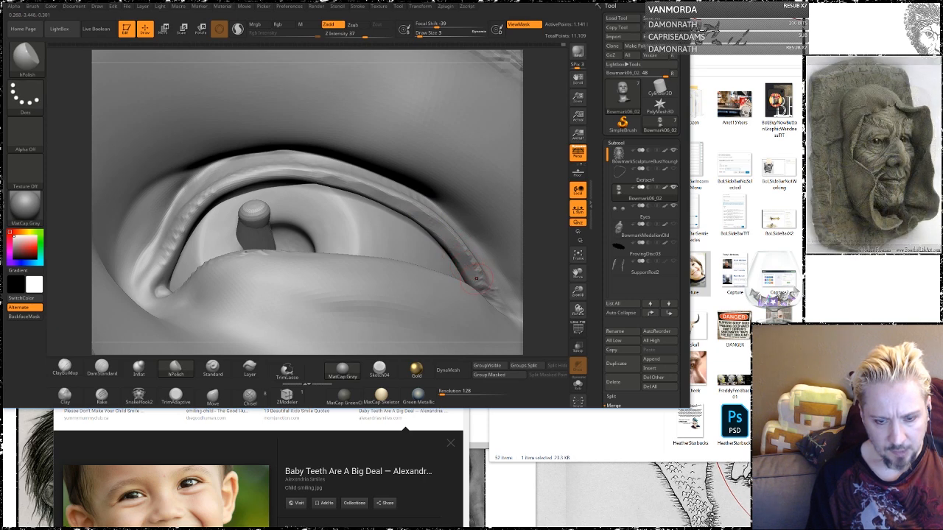
left_click_drag(535, 210, 528, 239)
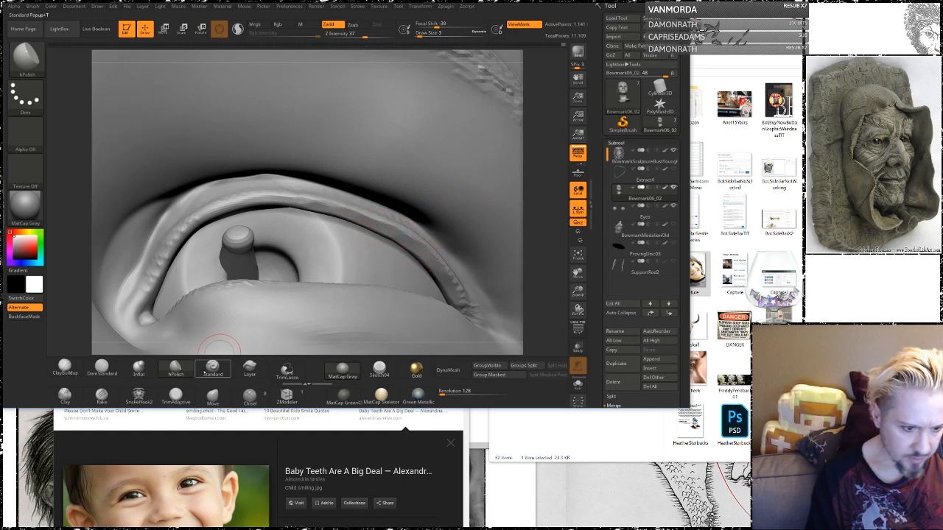
- Polish the upper eyelid rim with the sPolish brush and raise the head to the next subdivision level
key("b")
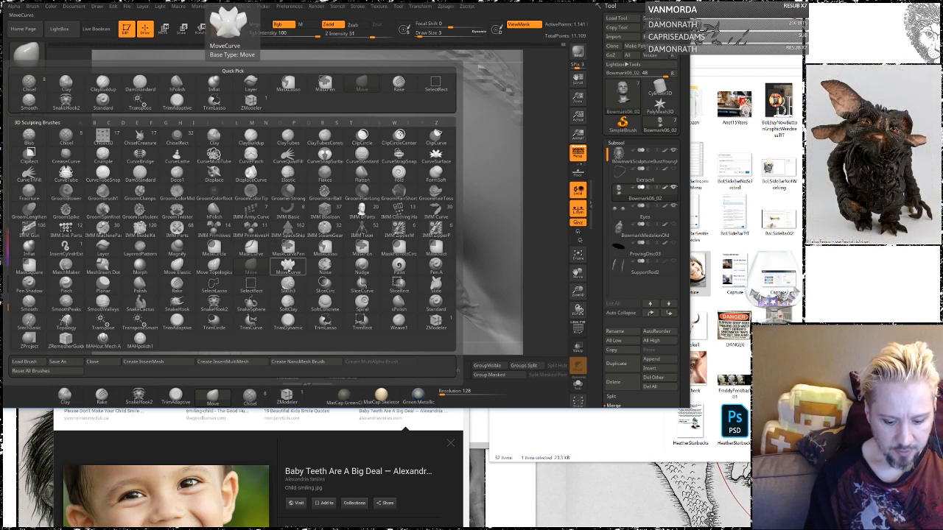
key("p")
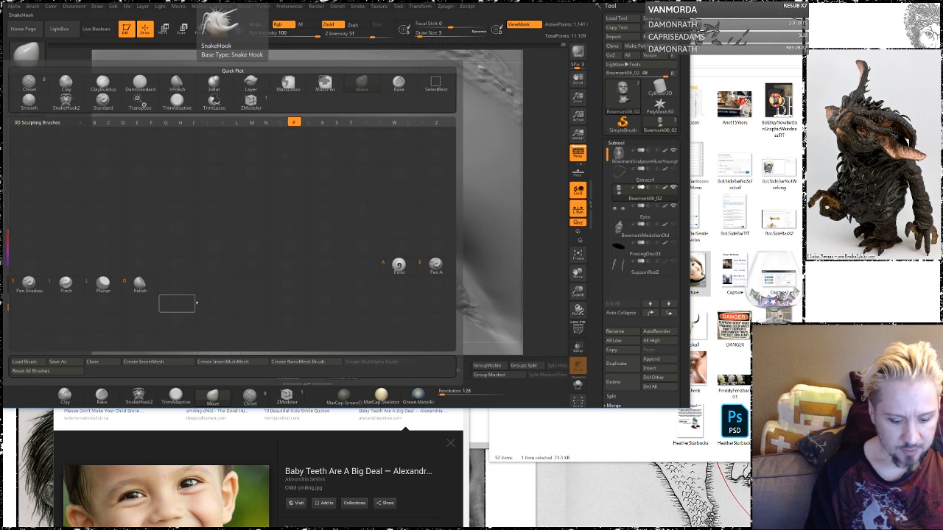
key("Escape")
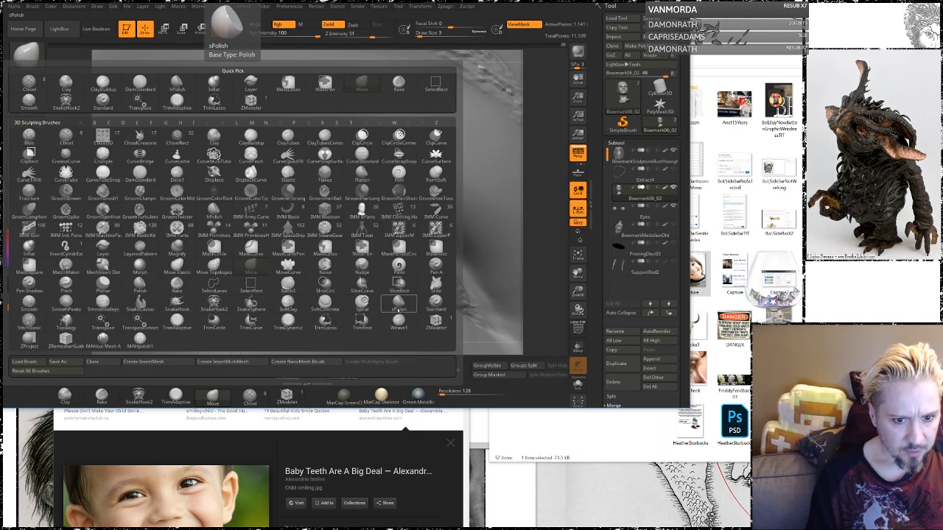
left_click(399, 302)
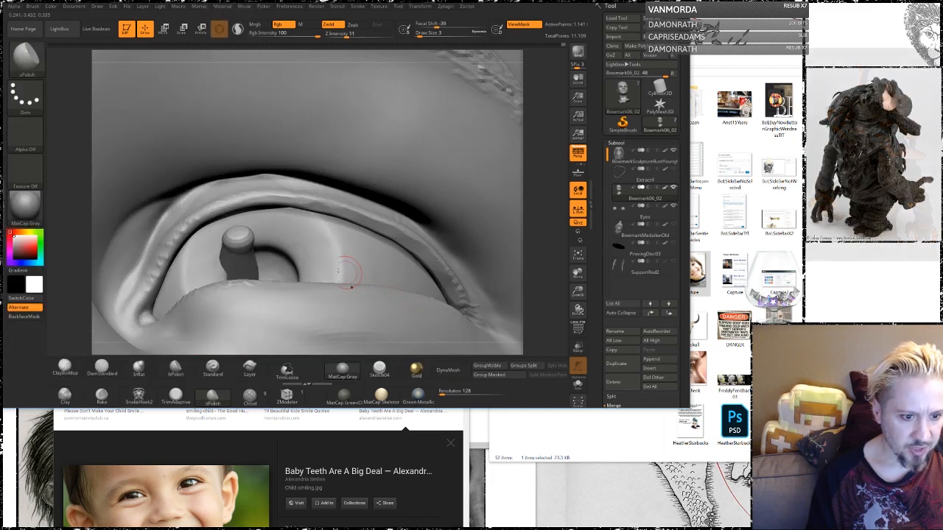
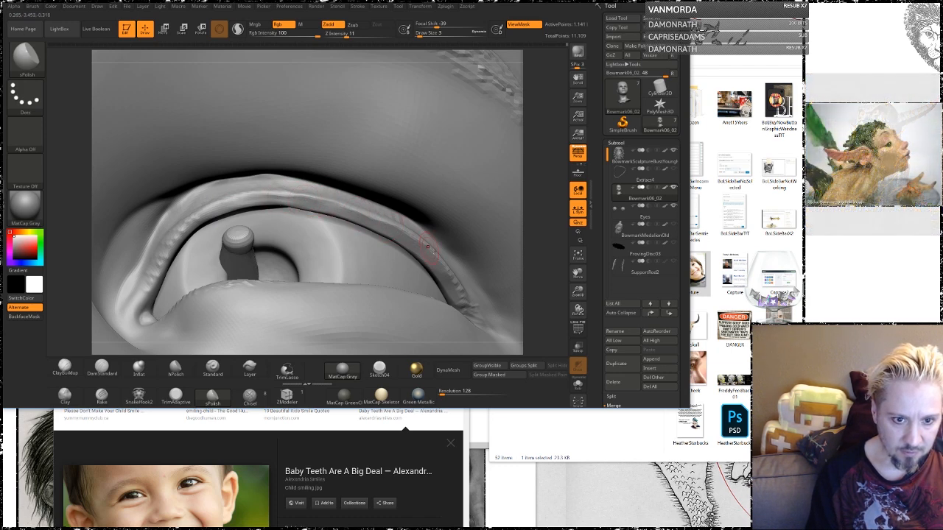
left_click_drag(556, 147, 419, 220)
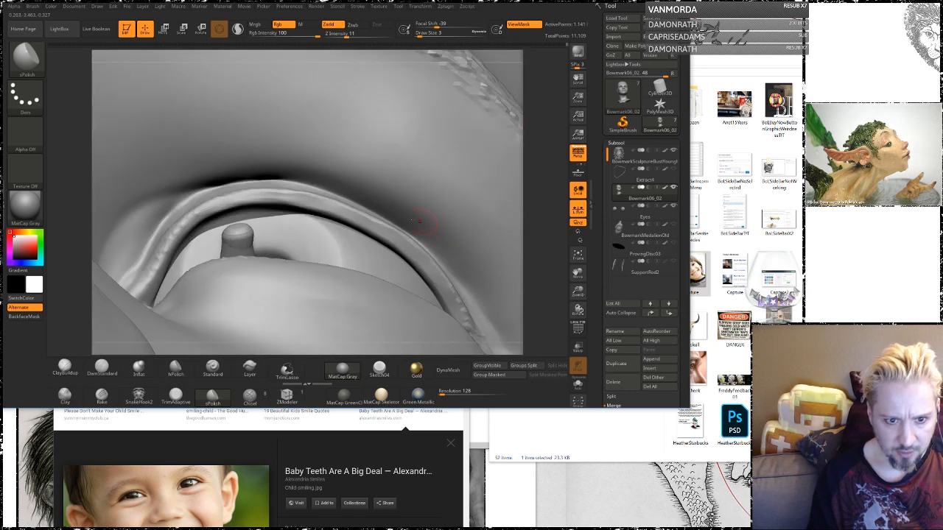
key("ctrl+d")
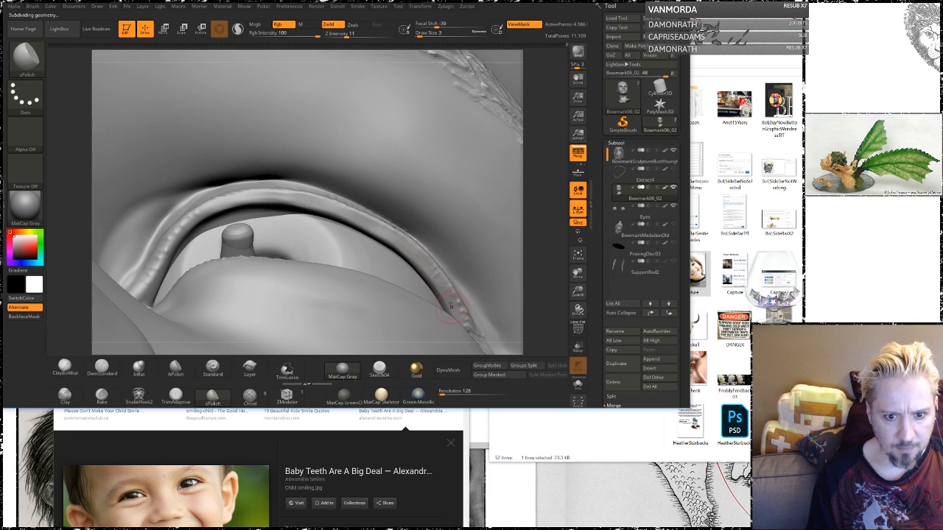
left_click_drag(537, 176, 354, 219)
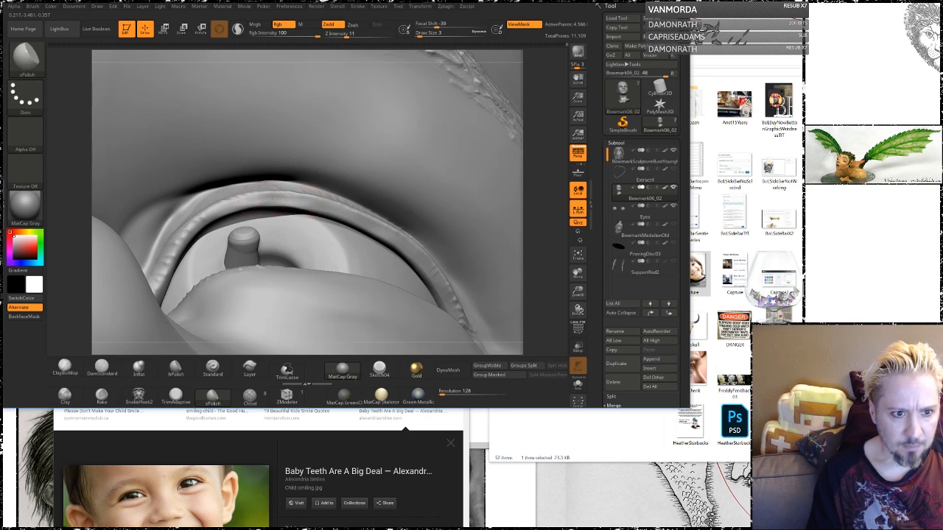
- Flatten the underside and edge of the upper eyelid with hPolish strokes toward the inner corner
left_click(175, 368)
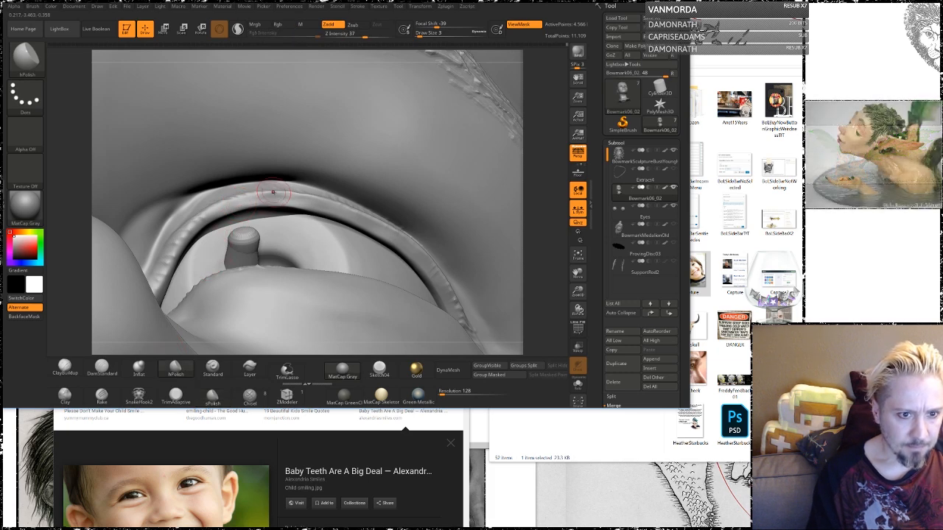
mouse_move(264, 191)
left_mouse_down()
mouse_move(226, 201)
mouse_move(188, 230)
left_mouse_up()
left_click_drag(233, 203, 190, 229)
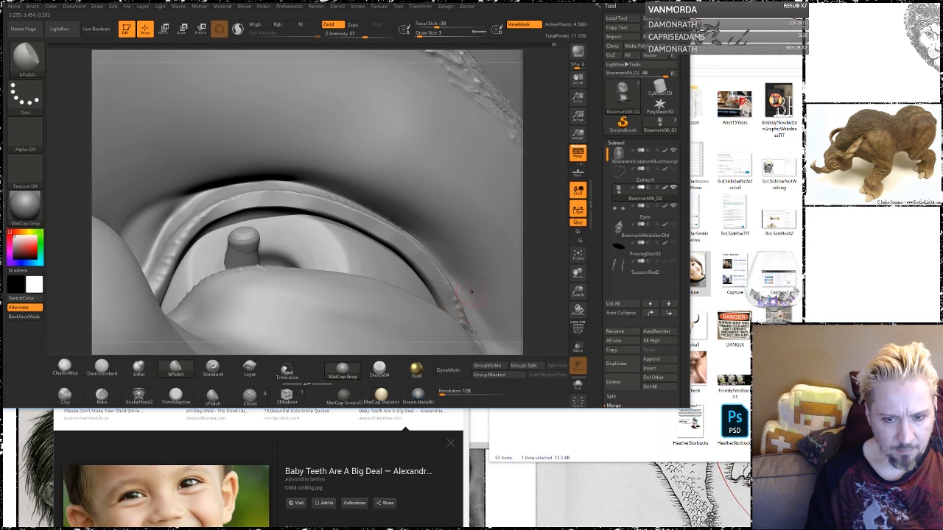
mouse_move(543, 192)
left_mouse_down()
mouse_move(526, 235)
mouse_move(544, 248)
mouse_move(531, 254)
left_mouse_up()
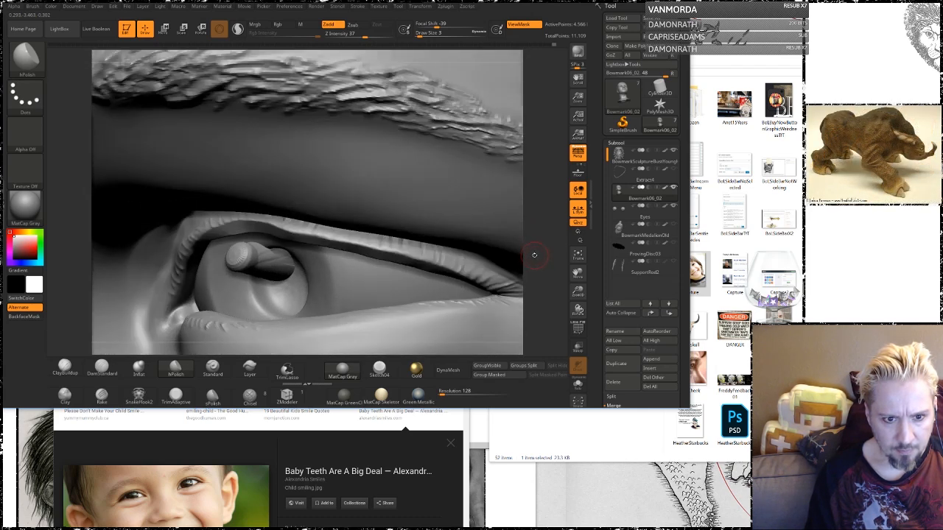
left_click_drag(540, 218, 554, 223)
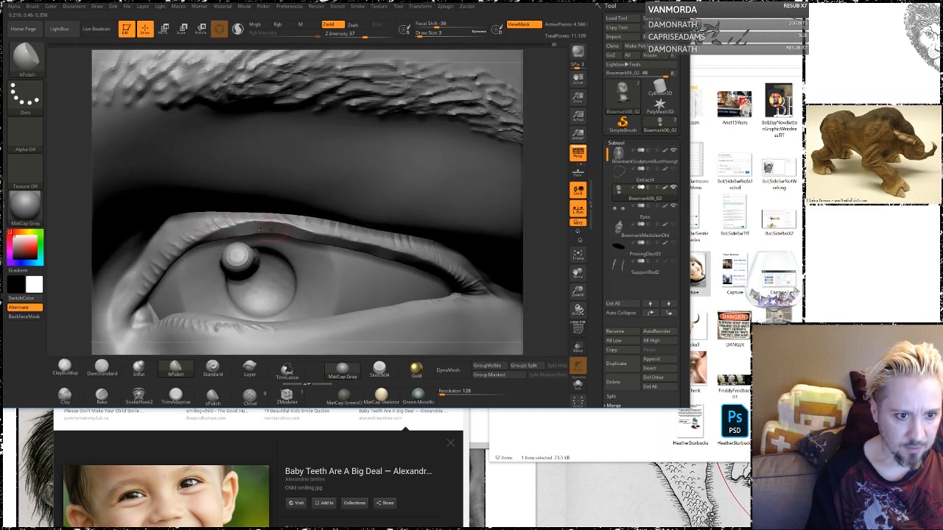
left_click_drag(556, 194, 548, 206)
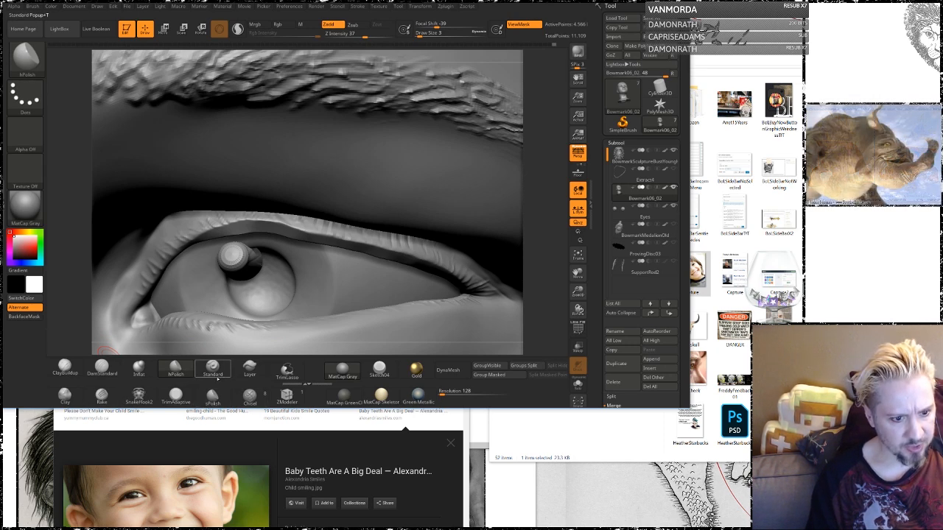
- Nudge the upper eyelid edge above the iris with the Move brush
key("b")
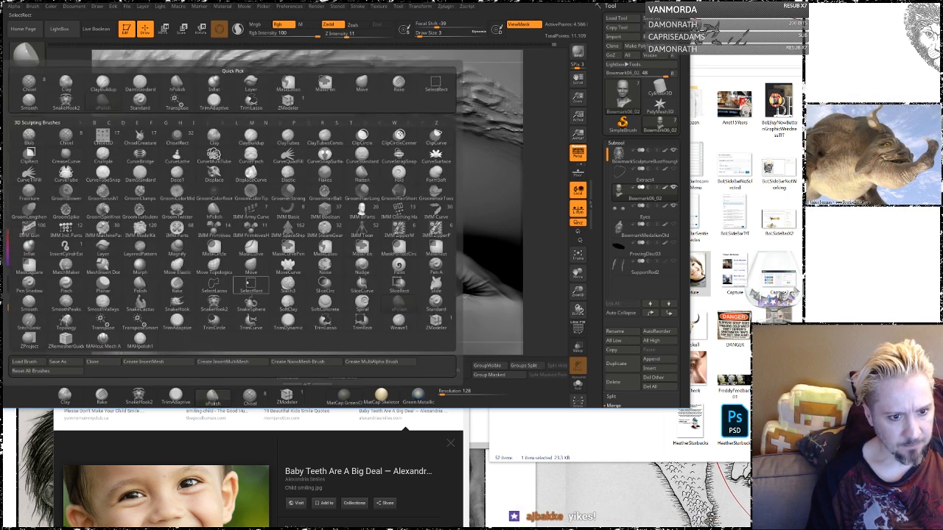
key("m")
key("v")
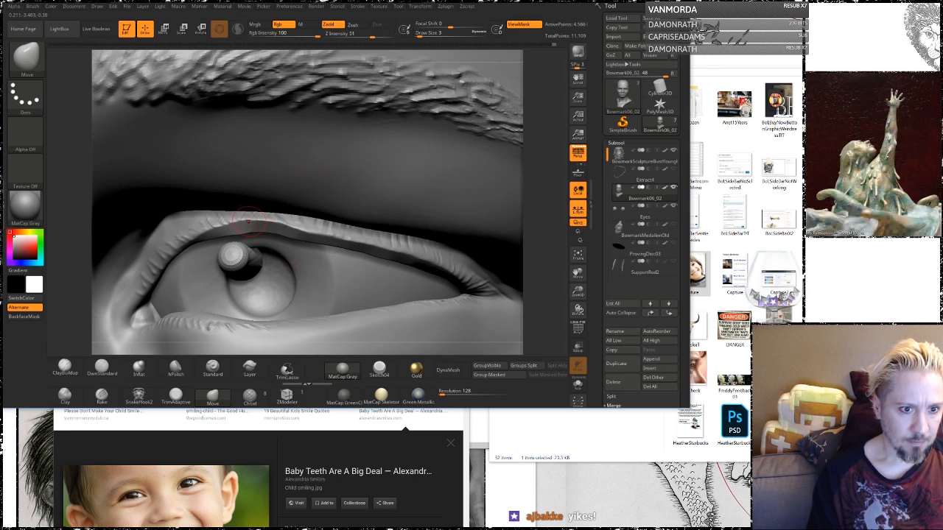
left_click_drag(248, 223, 277, 226)
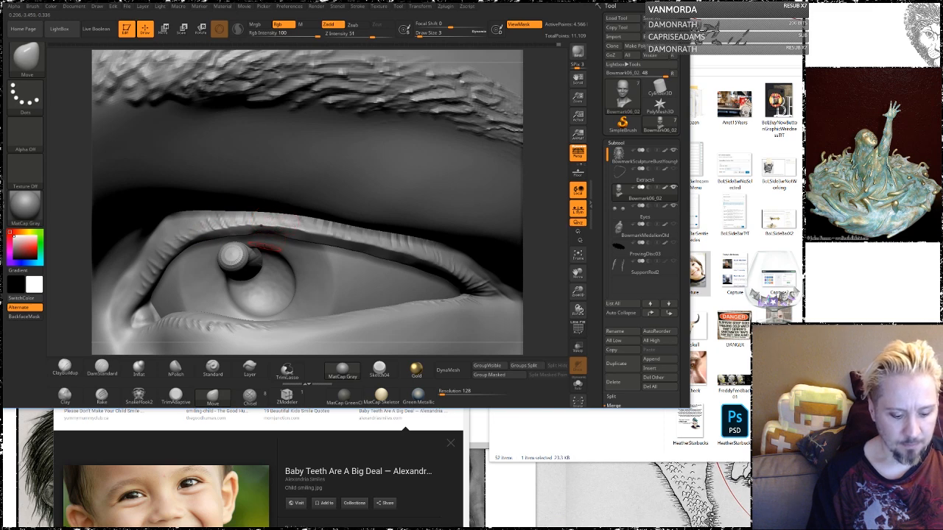
- Lower the head by two subdivision levels and smooth the upper eyelid rim out to the outer corner
key("shift")
key("shift+d")
key("shift+d")
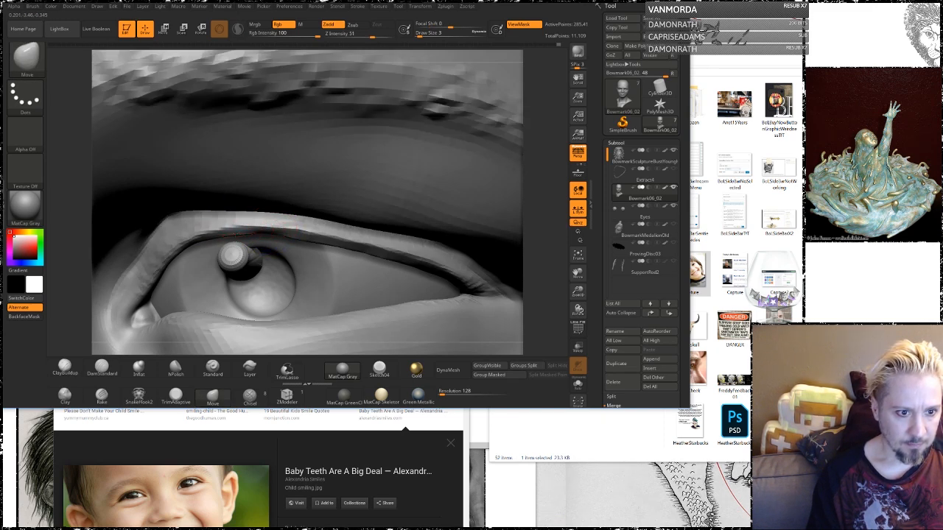
left_click_drag(547, 167, 539, 103)
key("shift")
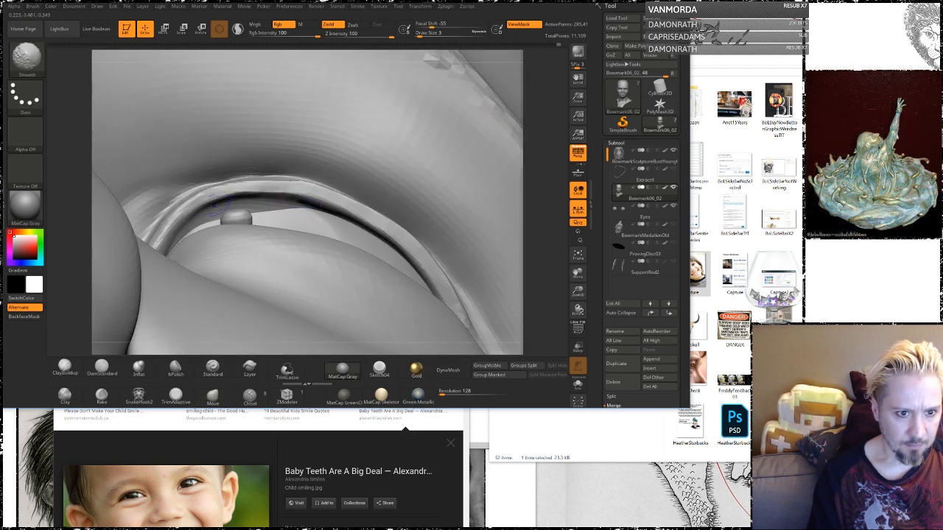
mouse_move(197, 200)
left_mouse_down("shift")
mouse_move(261, 186)
mouse_move(348, 207)
mouse_move(318, 193)
mouse_move(436, 267)
left_mouse_up("shift")
left_click_drag(540, 240, 534, 174)
mouse_move(401, 226)
left_mouse_down("shift")
mouse_move(386, 211)
mouse_move(461, 321)
left_mouse_up("shift")
mouse_move(535, 182)
left_mouse_down()
mouse_move(531, 218)
mouse_move(508, 235)
left_mouse_up()
left_click_drag(393, 217, 409, 217, "shift")
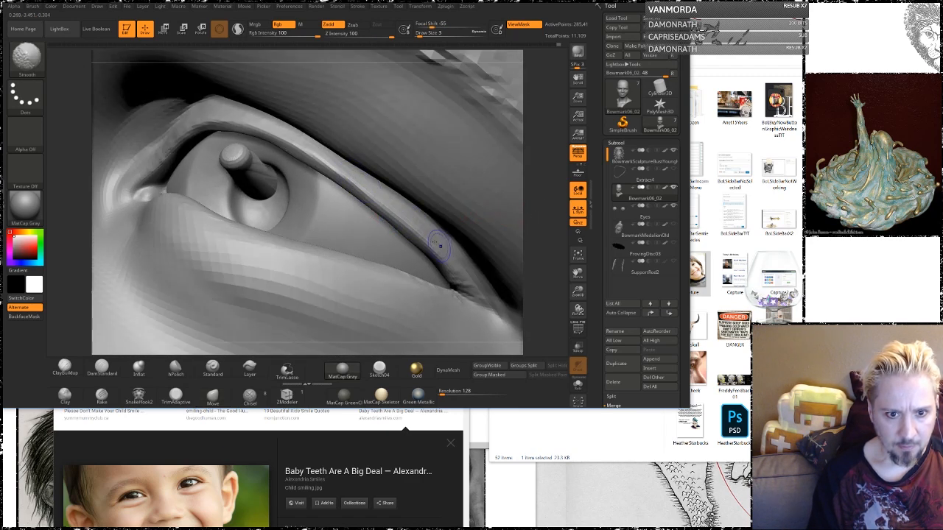
- Check the smoothed eyelid up close and render the full face with BPR
left_click_drag(540, 106, 549, 184, "alt")
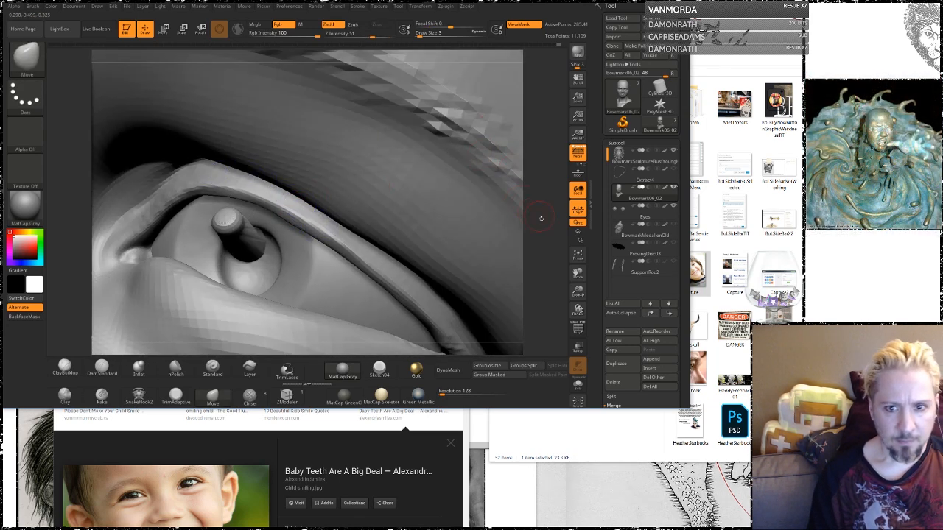
mouse_move(548, 118)
left_mouse_down("alt")
mouse_move(545, 63)
mouse_move(496, 141)
left_mouse_up("alt")
left_click_drag(523, 227, 501, 171)
mouse_move(425, 111)
left_mouse_down()
mouse_move(433, 140)
mouse_move(422, 145)
mouse_move(466, 138)
left_mouse_up()
key("shift+r")
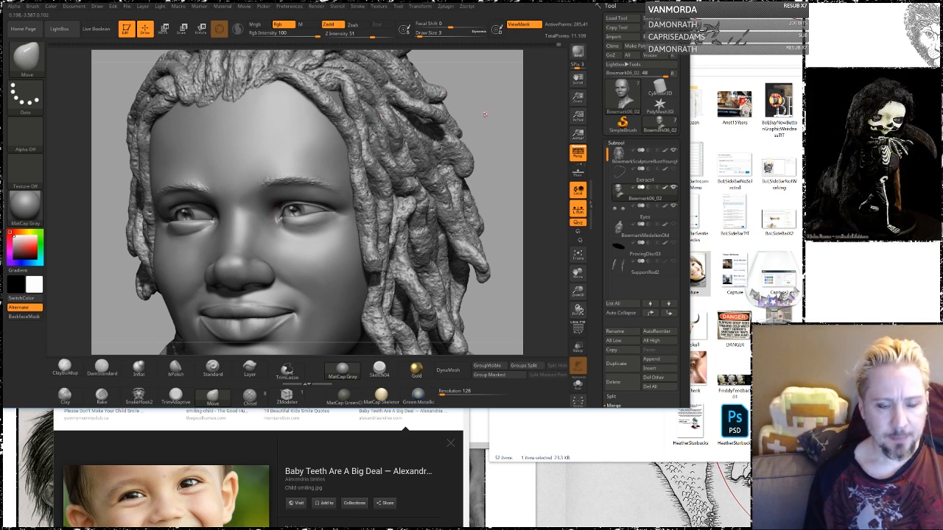
- Set the Move brush's draw size to 12 and reshape the outer part of the lower eyelid
left_click_drag(483, 108, 486, 112)
left_click_drag(487, 146, 475, 229)
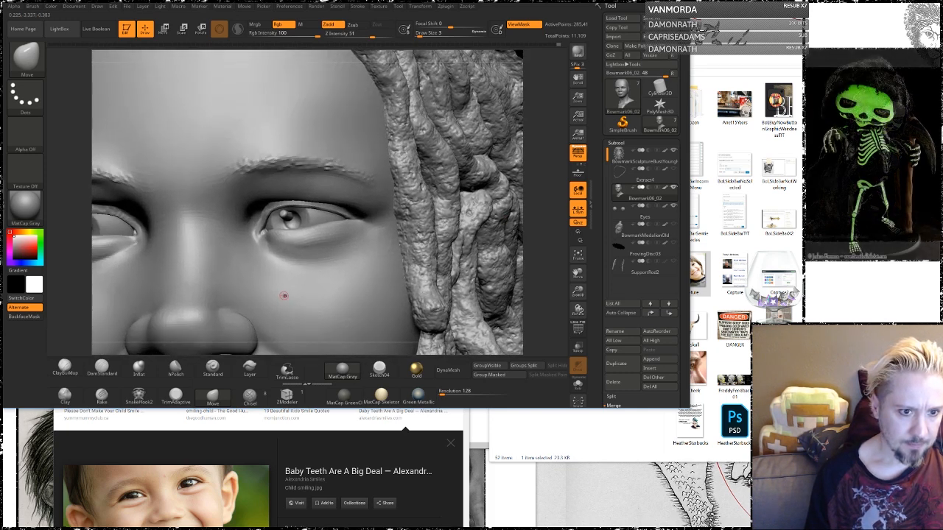
key("space")
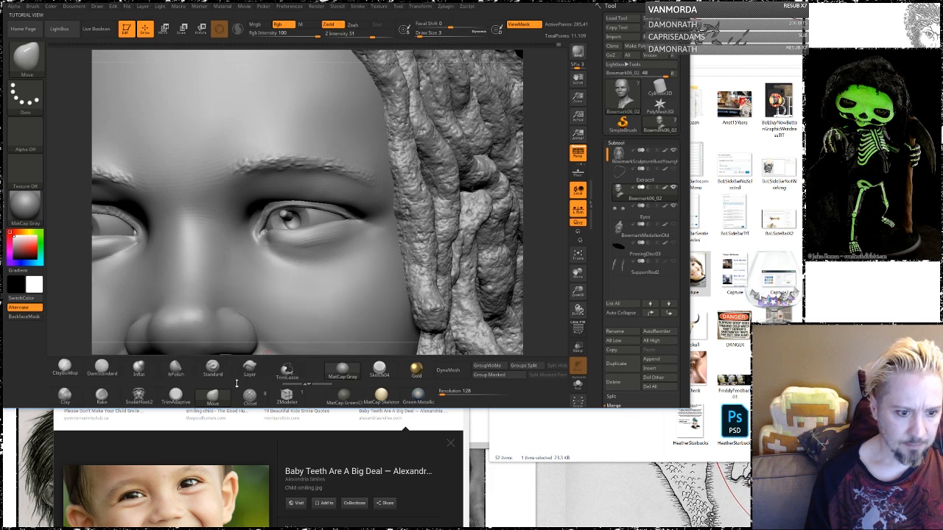
key("space")
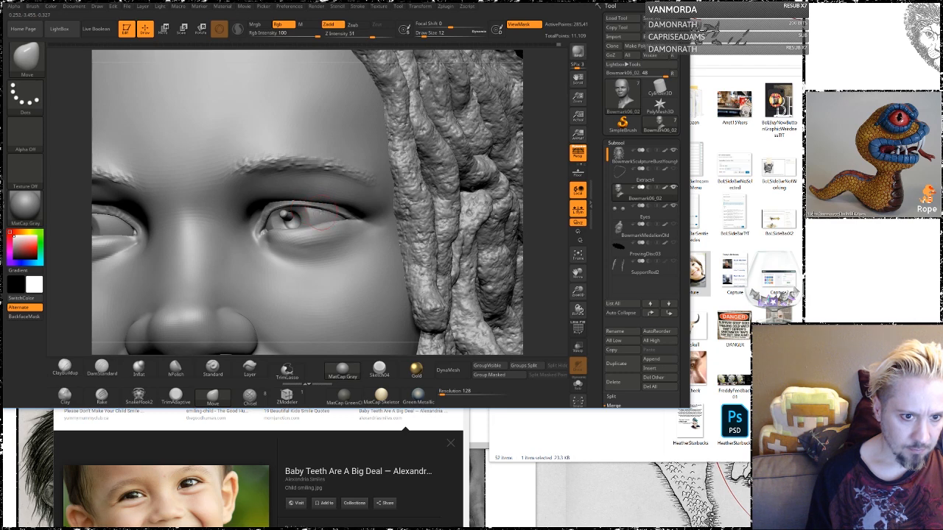
left_click_drag(529, 109, 550, 109)
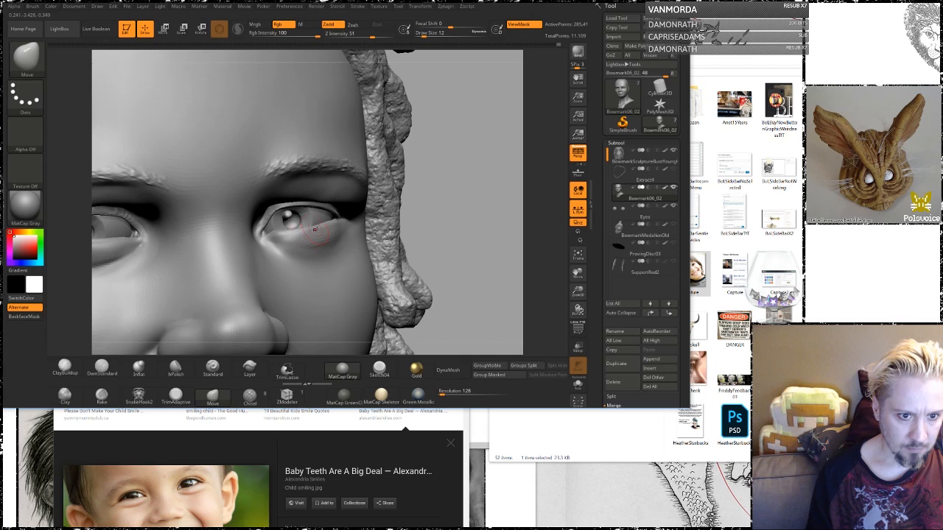
mouse_move(456, 184)
left_mouse_down("alt")
mouse_move(447, 200)
mouse_move(513, 99)
mouse_move(501, 221)
left_mouse_up("alt")
left_click_drag(328, 223, 336, 220)
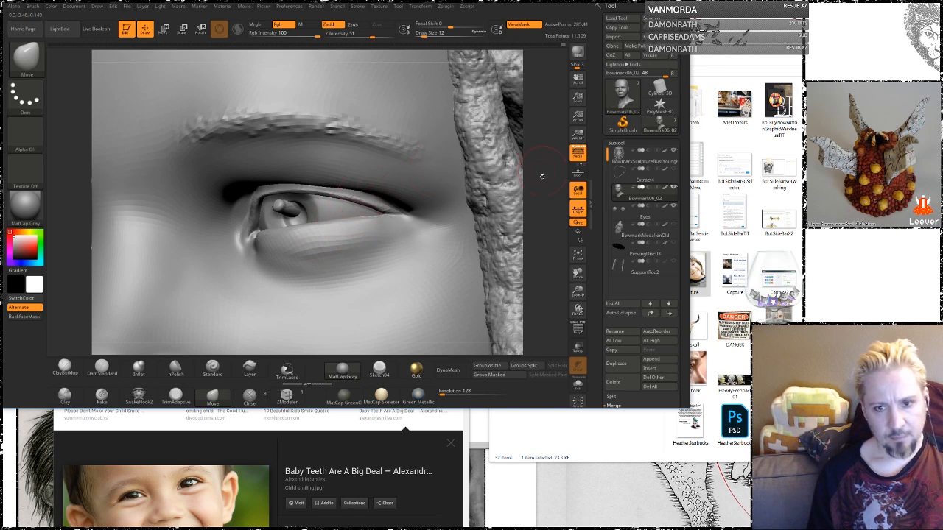
- Examine the eyes and smile on the whole head from front and three-quarter views
mouse_move(541, 175)
left_mouse_down("alt")
mouse_move(516, 92)
mouse_move(458, 4)
left_mouse_up("alt")
mouse_move(498, 185)
left_mouse_down("alt")
mouse_move(421, 171)
mouse_move(424, 162)
left_mouse_up("alt")
mouse_move(375, 187)
left_mouse_down()
mouse_move(431, 164)
mouse_move(468, 165)
mouse_move(410, 173)
mouse_move(443, 168)
mouse_move(445, 236)
left_mouse_up()
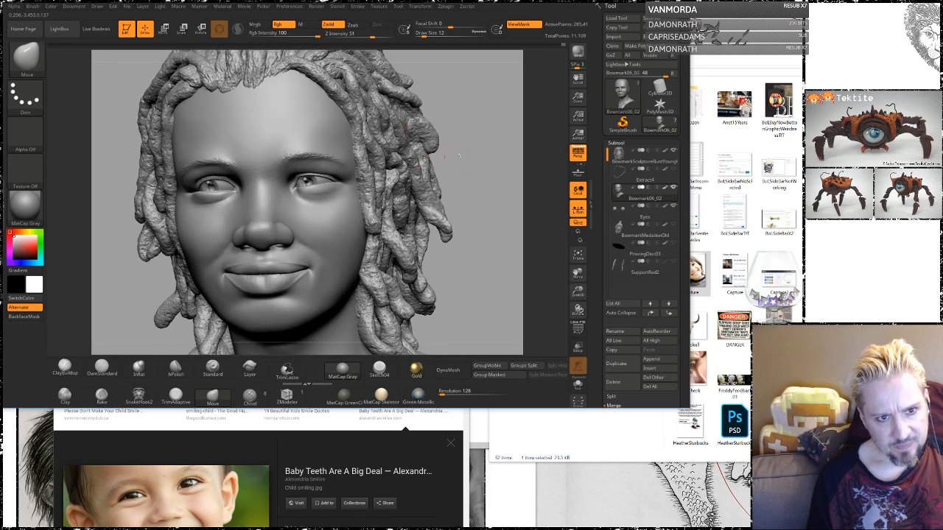
mouse_move(478, 169)
left_mouse_down()
mouse_move(412, 171)
mouse_move(407, 218)
left_mouse_up()
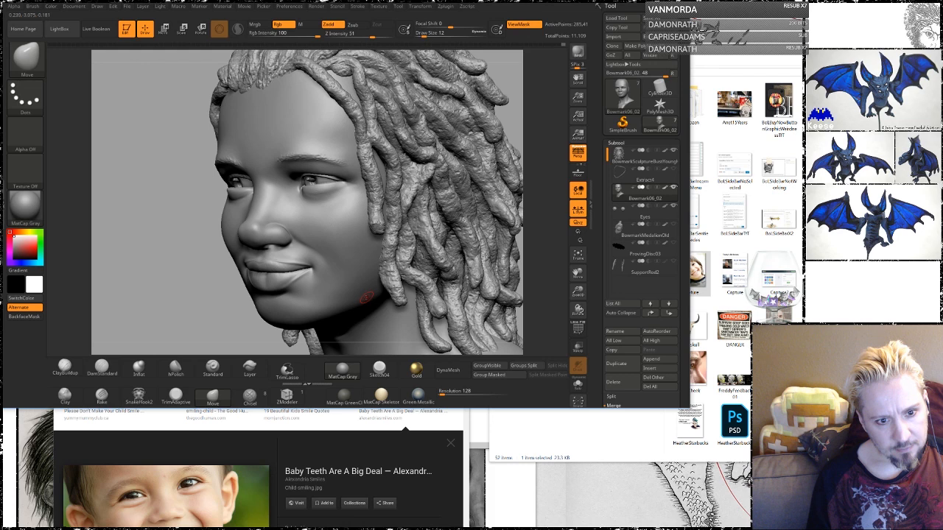
mouse_move(150, 298)
left_mouse_down()
mouse_move(168, 300)
mouse_move(158, 302)
mouse_move(138, 268)
mouse_move(165, 253)
left_mouse_up()
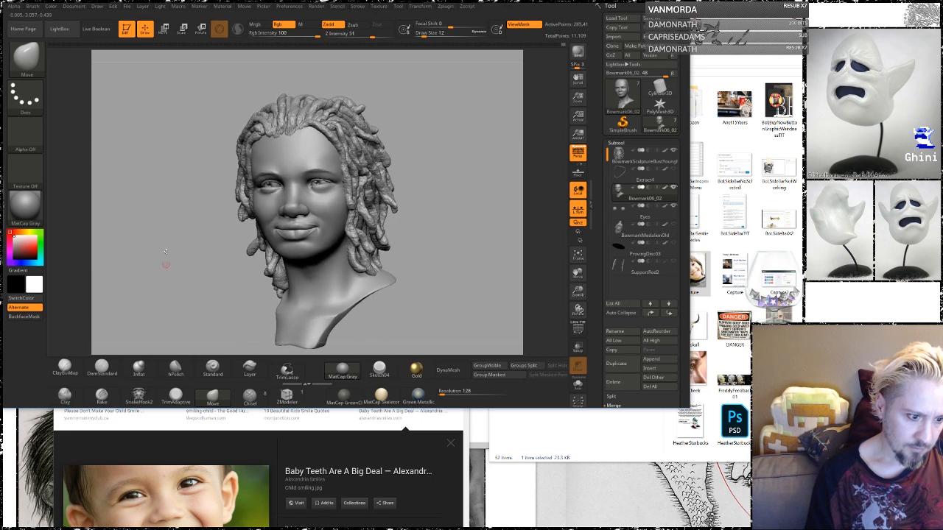
- Bring up the BowmarkAndSungleam.jpg drawing for comparison with the bust and render the bust with BPR
left_click(34, 436)
left_click_drag(201, 304, 75, 72)
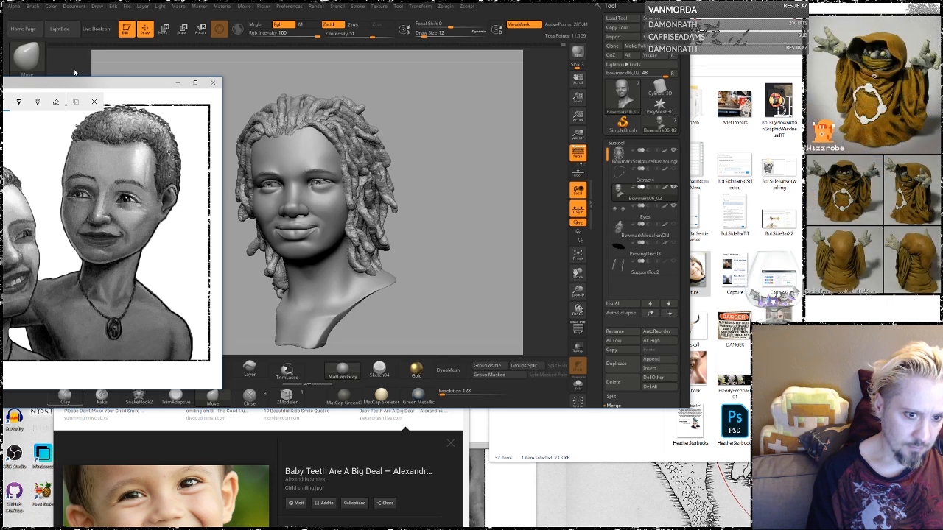
left_click_drag(74, 73, 210, 421)
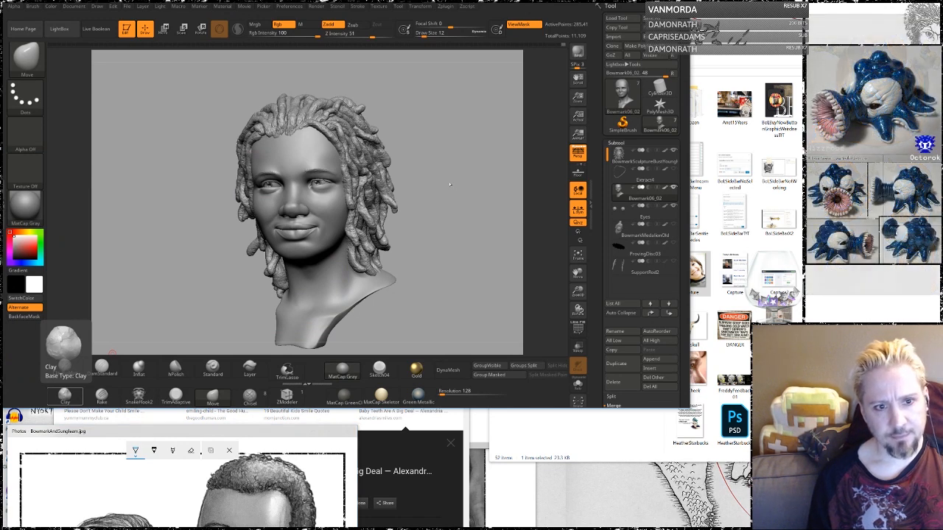
left_click(578, 53)
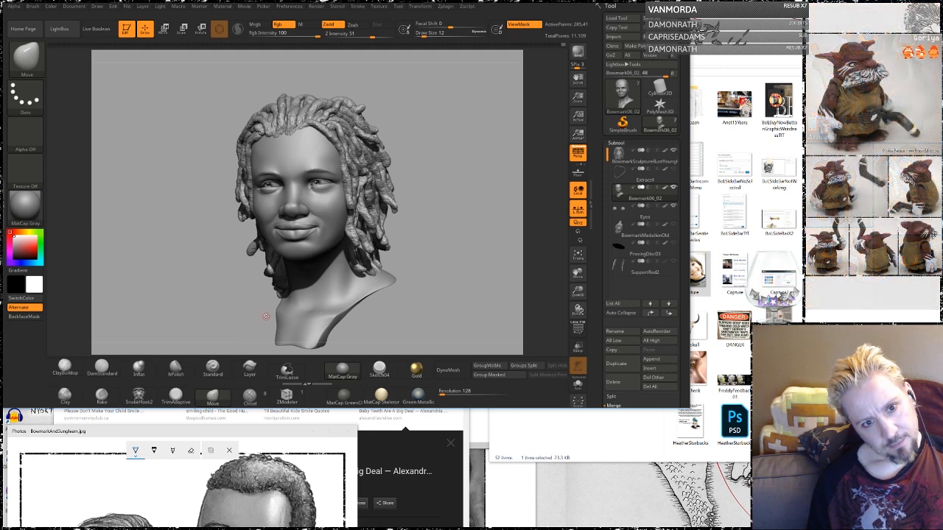
- Raise the head mesh's subdivision level and smooth the skin just below the lower eyelid
mouse_move(461, 227)
left_mouse_down("alt")
mouse_move(442, 189)
mouse_move(501, 412)
mouse_move(495, 448)
left_mouse_up("alt")
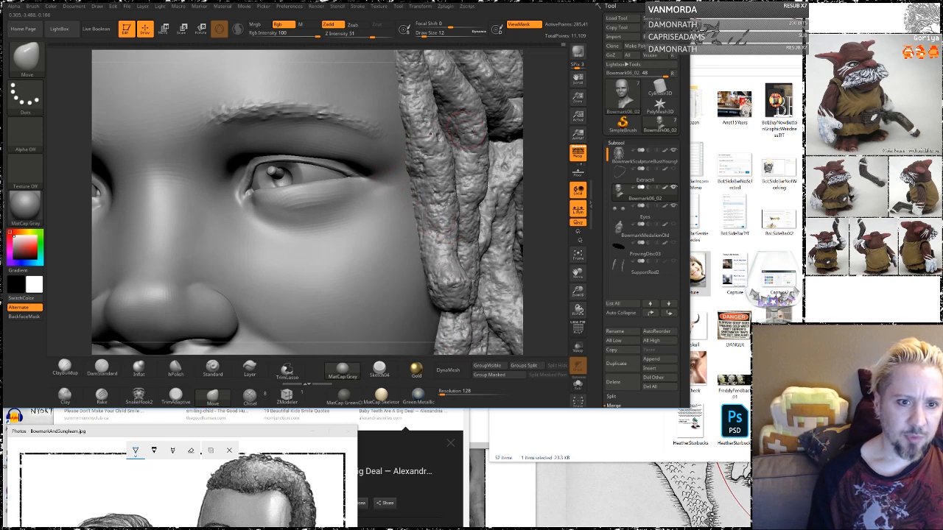
left_click_drag(540, 155, 465, 169)
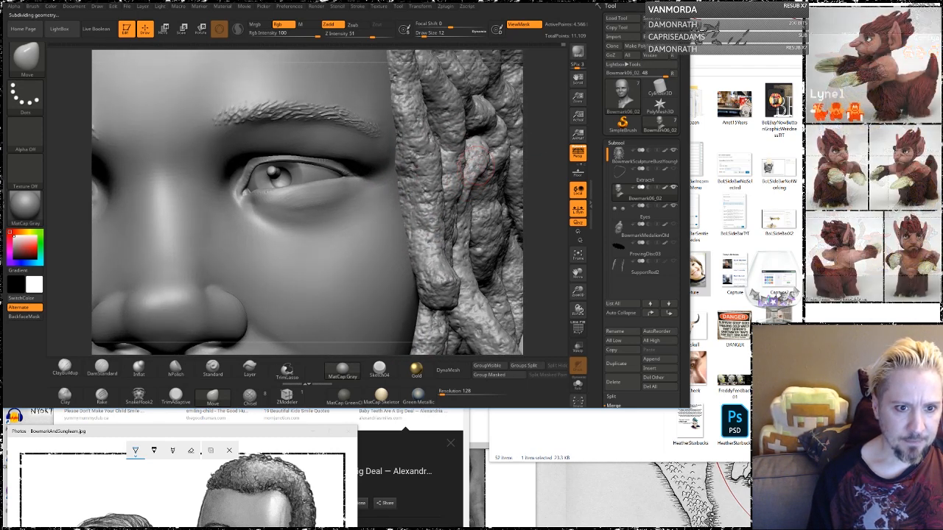
key("shift")
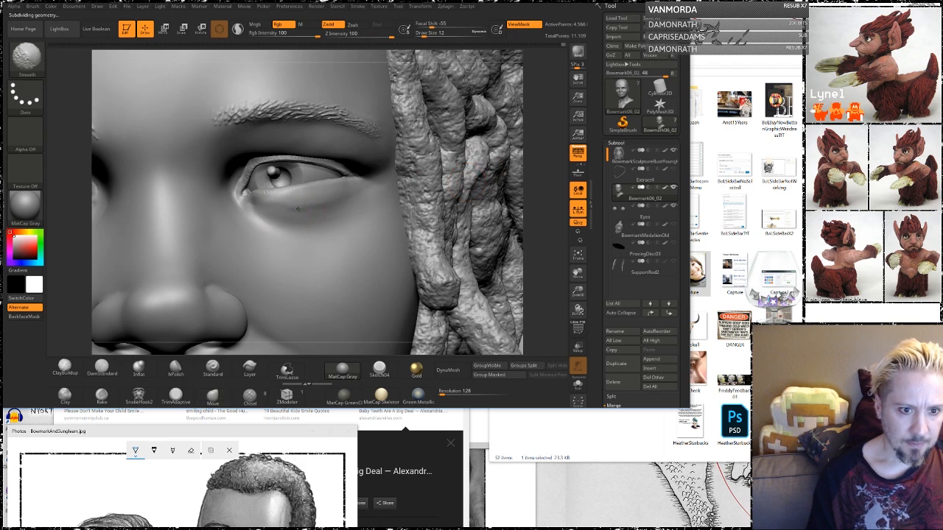
left_click_drag(546, 145, 529, 237)
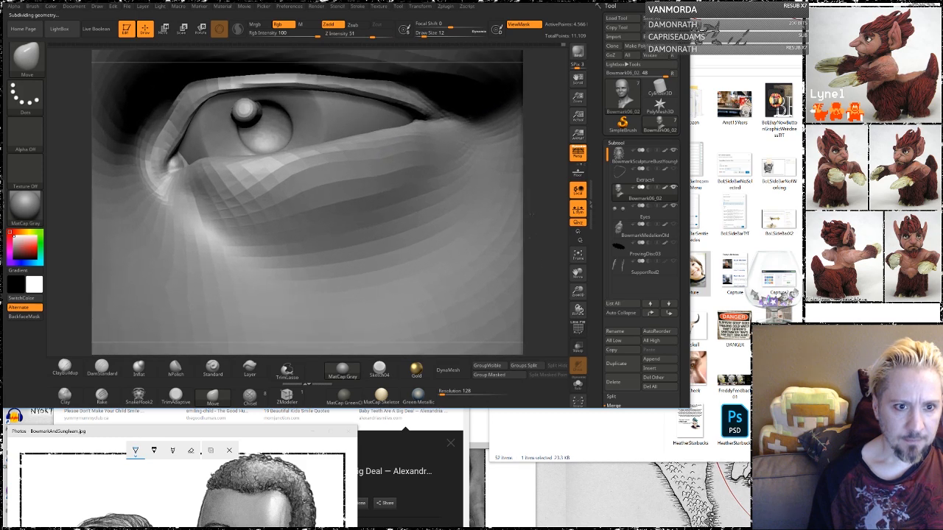
- Carve fine lash ridges along the outer part of the upper eyelid rim with the DamStandard brush at draw size 3
left_click_drag(550, 140, 524, 254, "alt")
left_click_drag(541, 198, 529, 192)
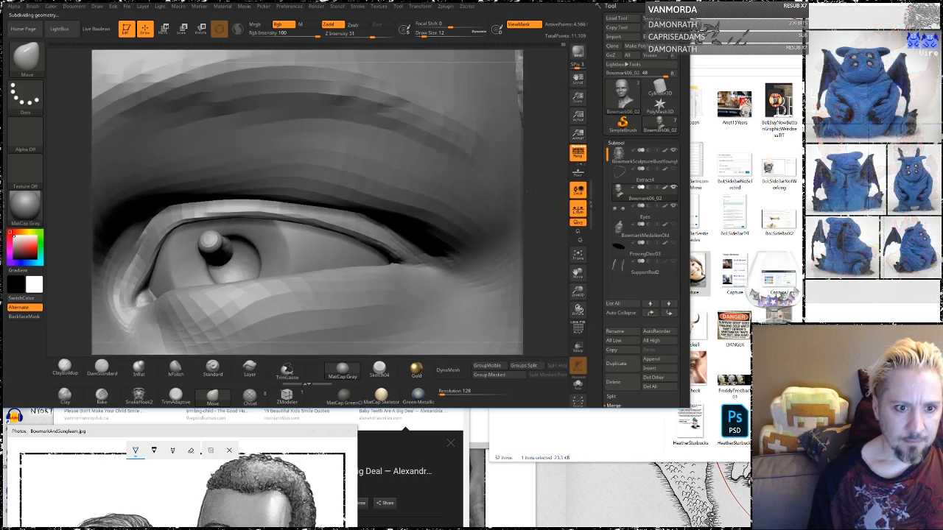
left_click(101, 368)
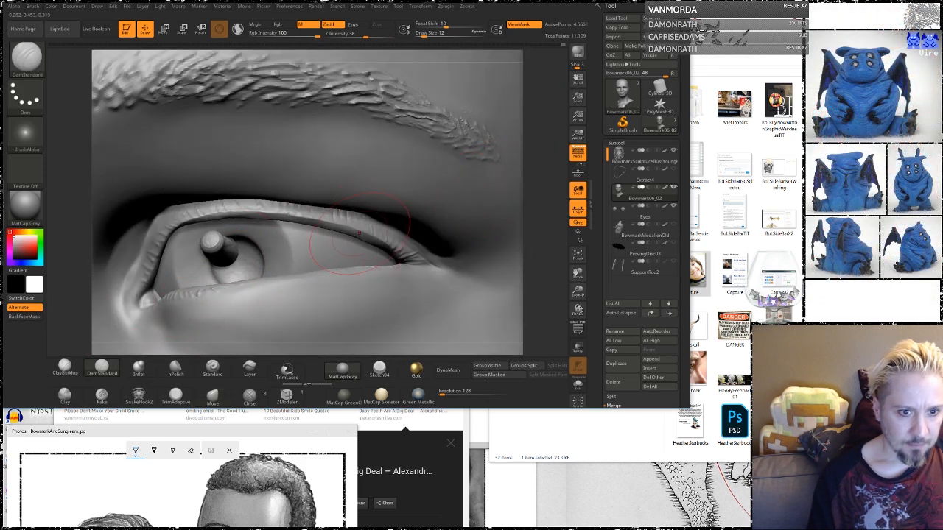
key("space")
left_click_drag(349, 229, 347, 229)
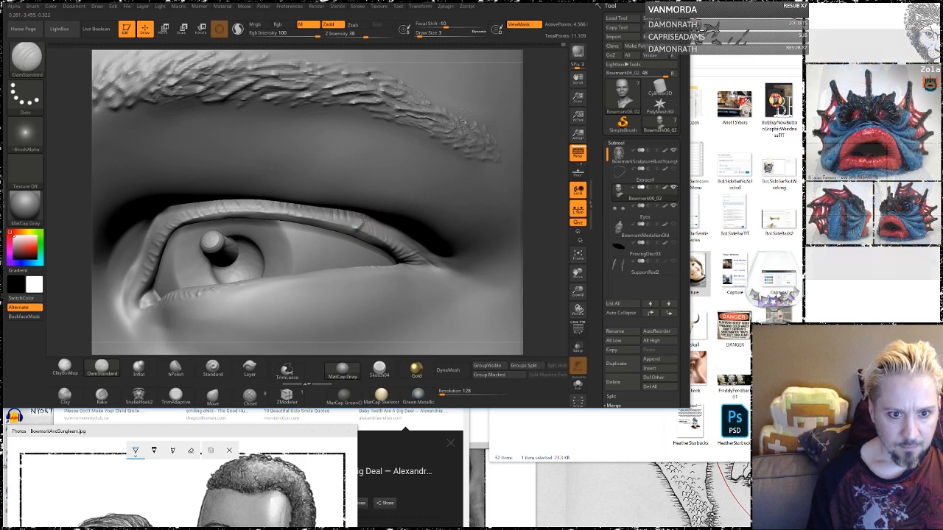
key("ctrl")
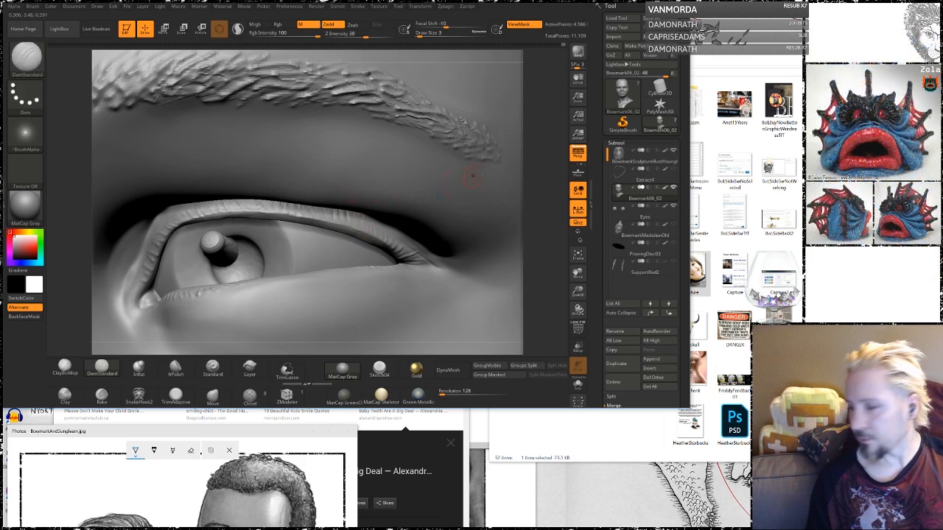
- Soften the ridges on the outer upper eyelid rim and extend the fine lash texture along the lid
left_click_drag(549, 164, 536, 165)
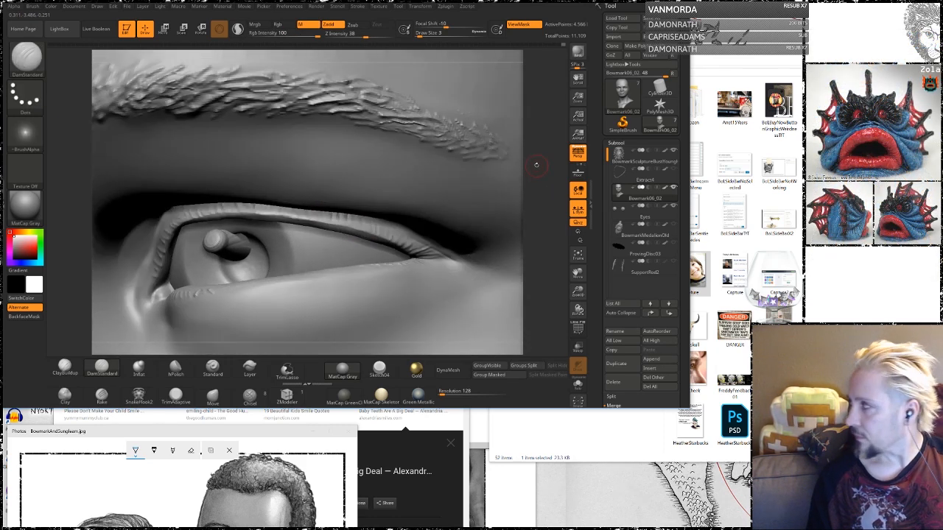
left_click_drag(542, 205, 540, 222, "alt")
mouse_move(336, 213)
left_mouse_down("shift")
mouse_move(398, 223)
mouse_move(340, 211)
mouse_move(350, 221)
left_mouse_up("shift")
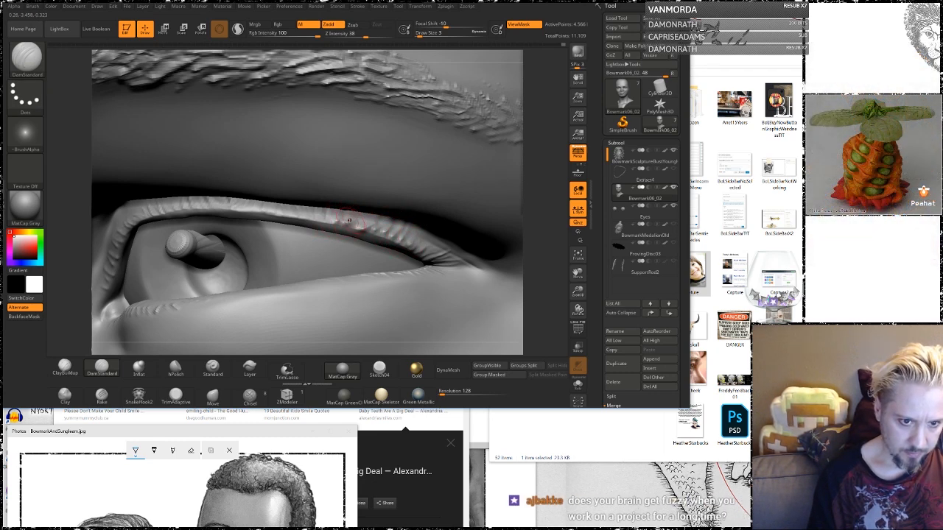
left_click_drag(550, 163, 495, 151)
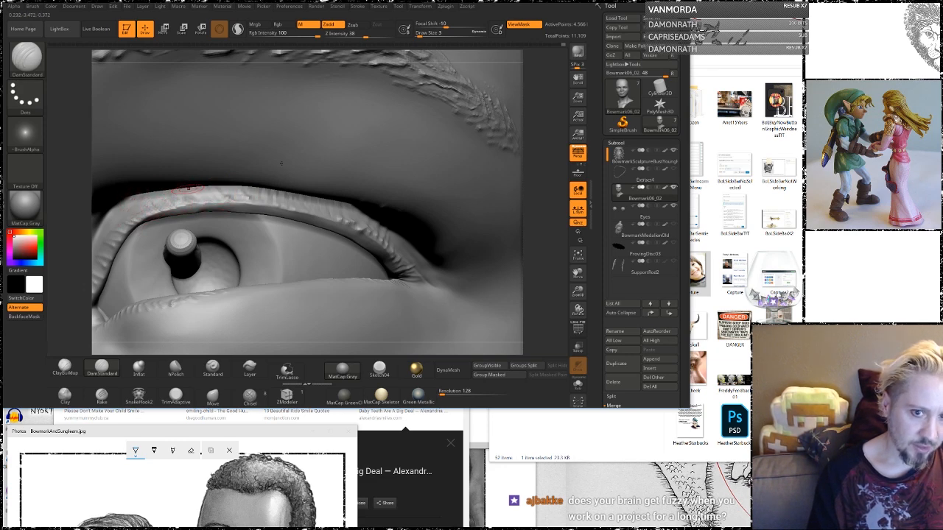
- Carve short lash ridges along the lower eyelid rim from its outer corner inward, smoothing the strokes along the way
mouse_move(552, 193)
left_mouse_down()
mouse_move(536, 153)
mouse_move(535, 213)
left_mouse_up()
key("shift")
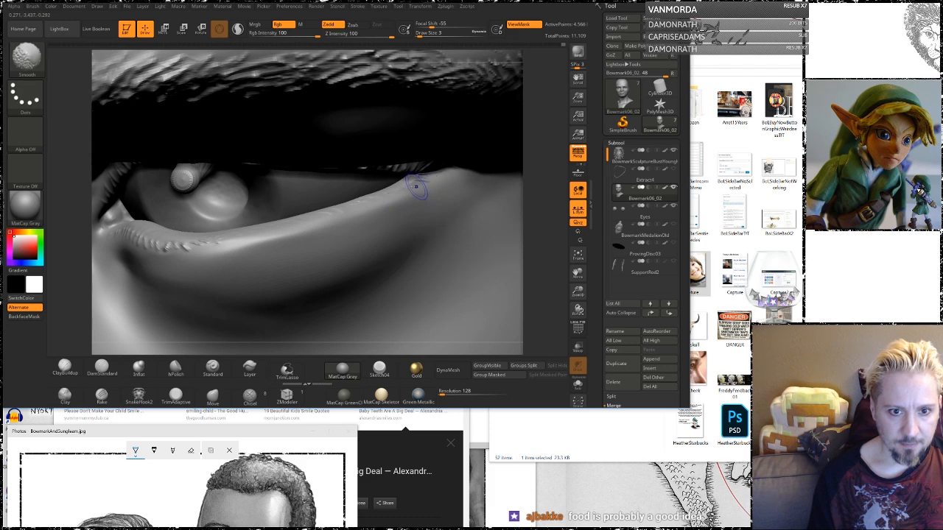
key("shift")
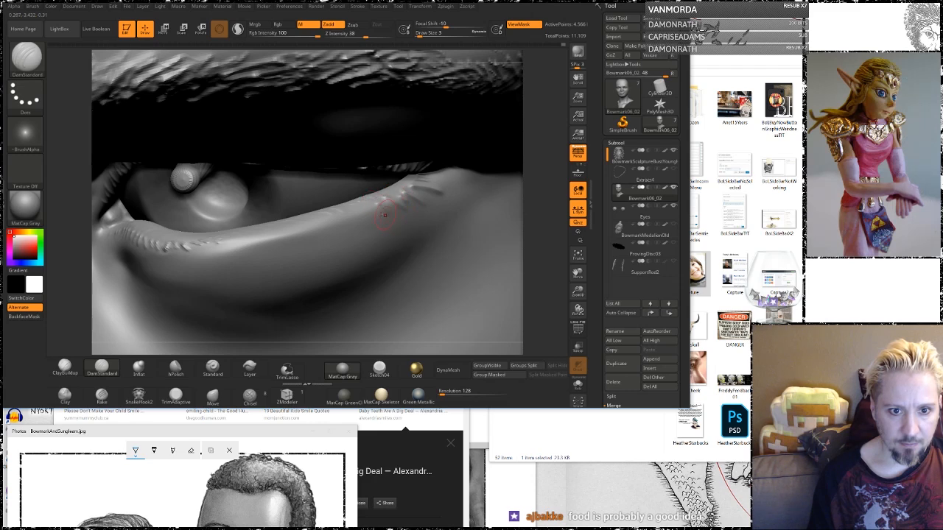
left_click_drag(529, 149, 536, 161)
key("shift")
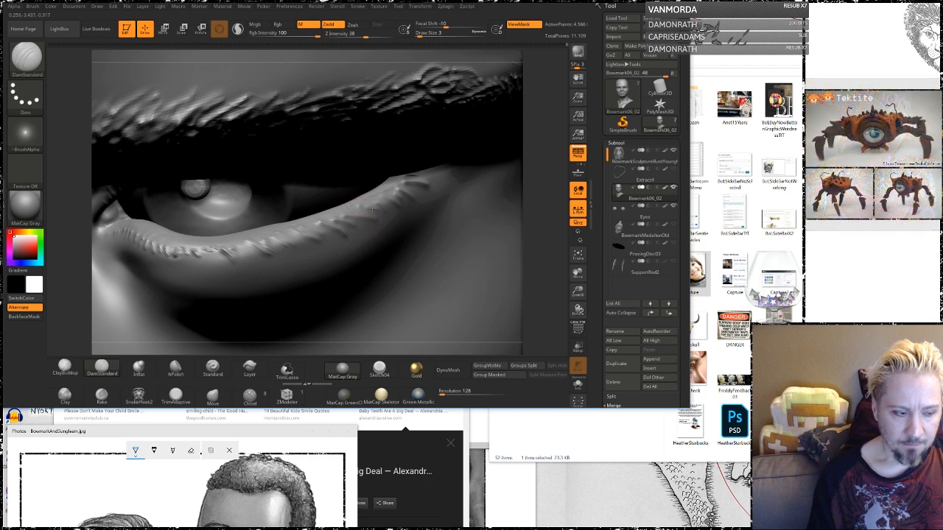
- Inspect the detailed eyelids up close and examine the whole bust from several angles
left_click_drag(555, 202, 486, 217)
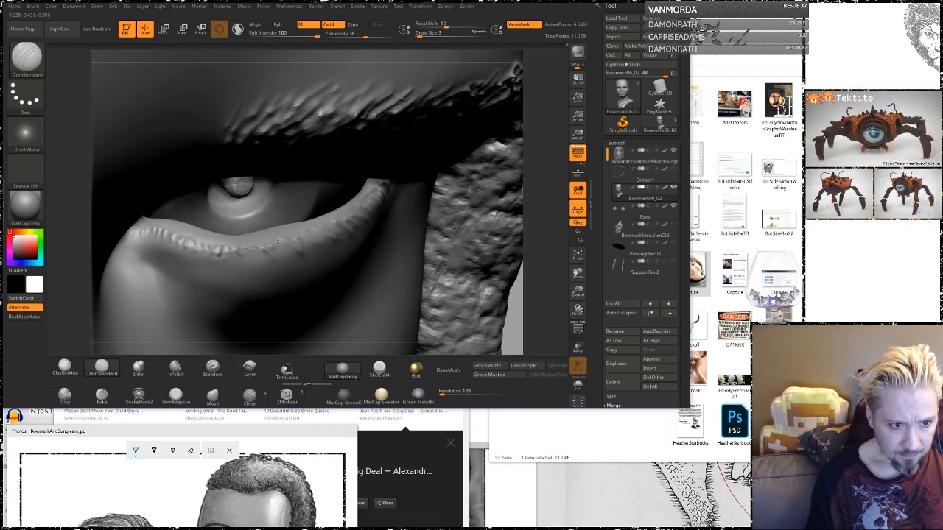
left_click_drag(544, 220, 495, 219)
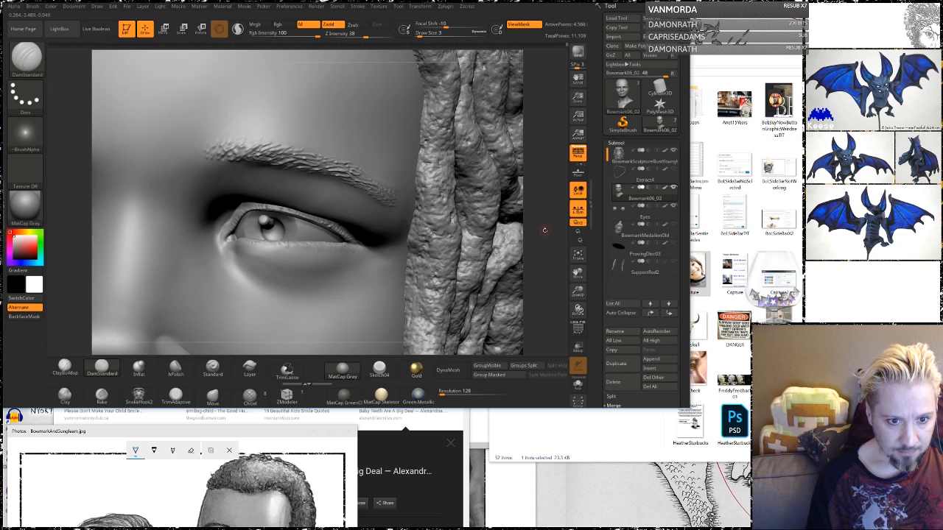
left_click_drag(544, 241, 454, 134, "alt")
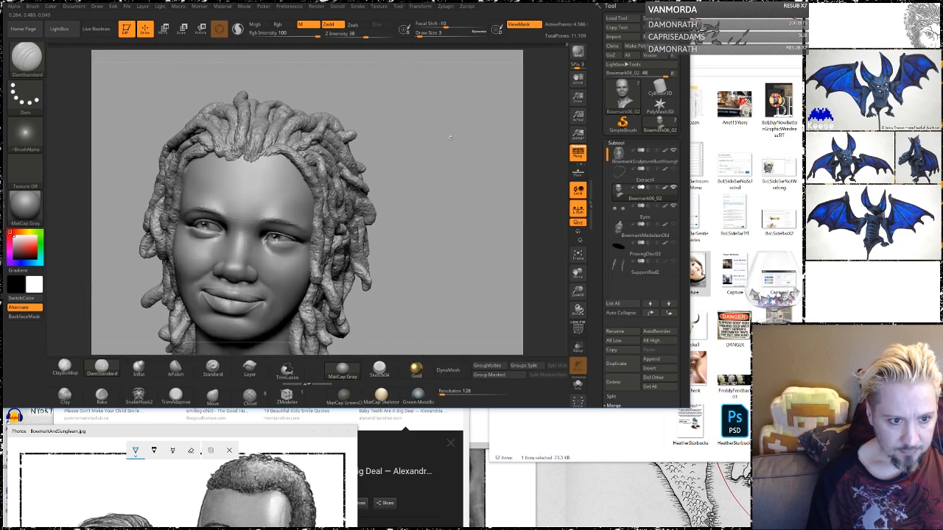
mouse_move(436, 259)
left_mouse_down()
mouse_move(442, 254)
mouse_move(429, 263)
left_mouse_up()
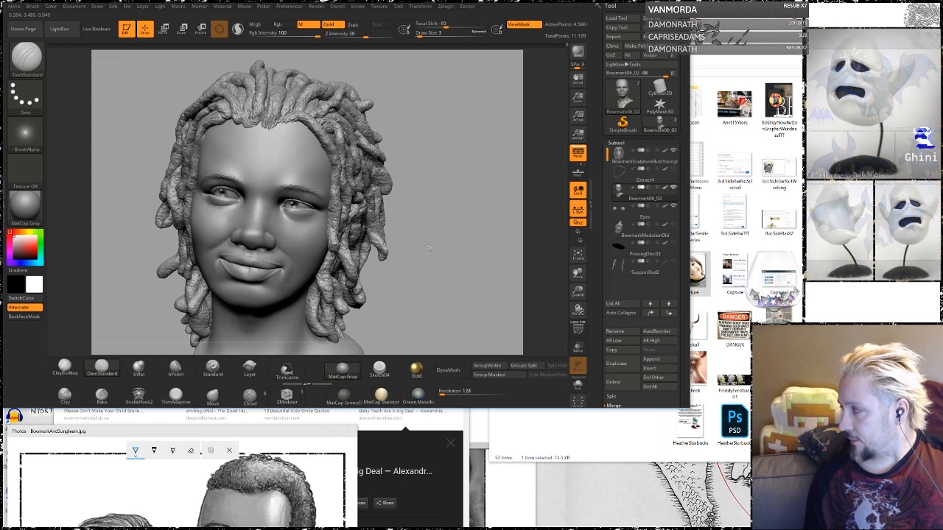
left_click_drag(465, 235, 443, 212)
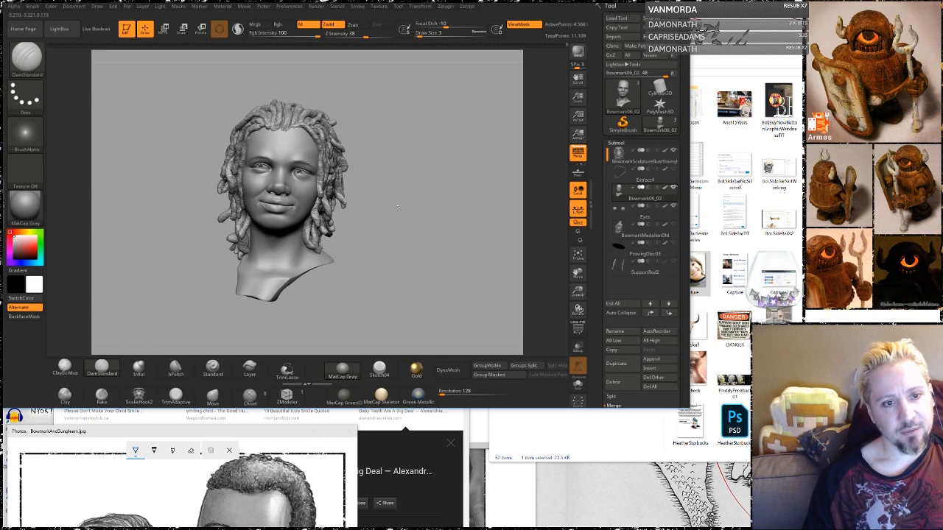
- Compare the bust with the BowmarkAndSungleam.jpg drawing, and browse to the SpearmarkThreatened.jpg drawing as a further reference
left_click_drag(273, 438, 414, 151)
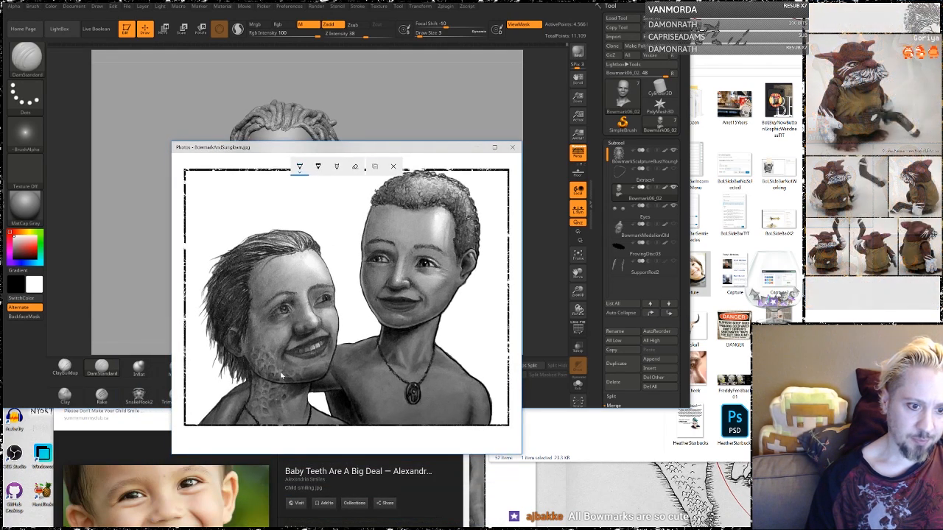
left_click_drag(421, 155, 316, 361)
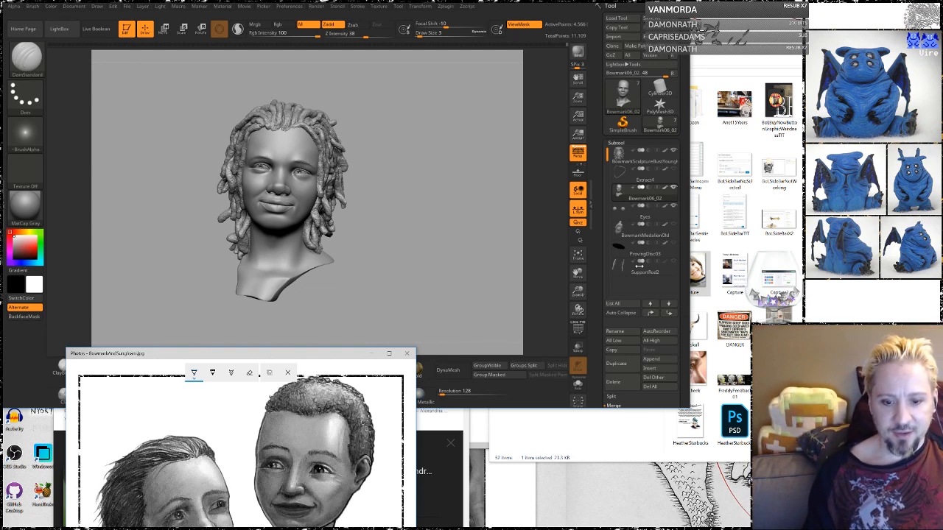
left_click(502, 495)
key("Right")
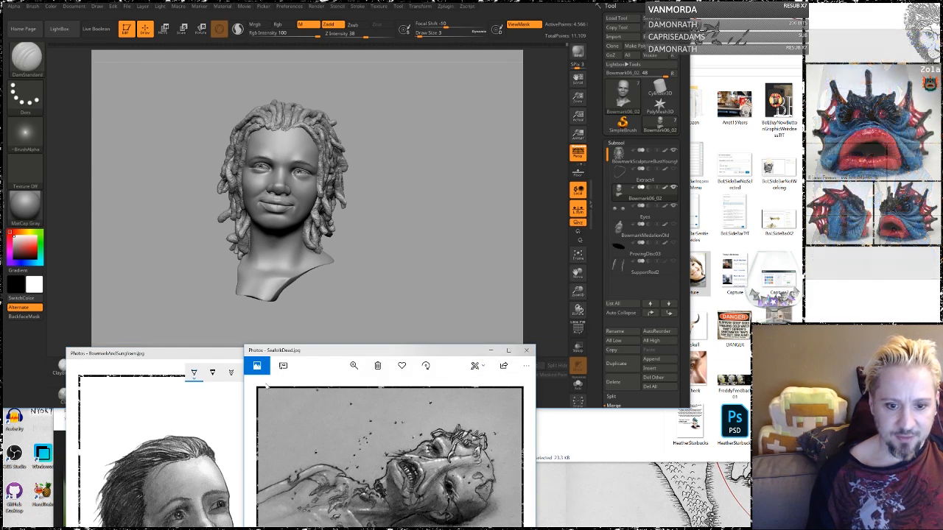
left_click(263, 486)
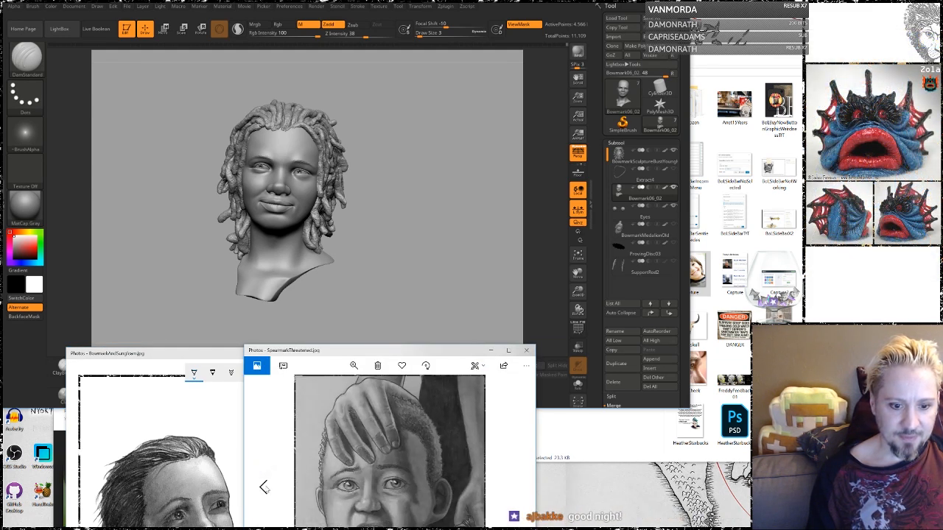
left_click_drag(440, 355, 520, 85)
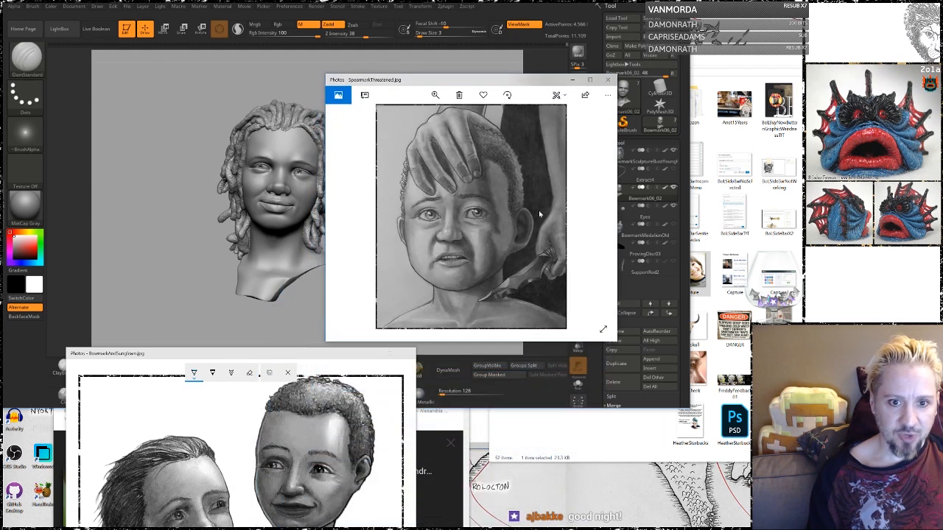
left_click_drag(517, 82, 844, 288)
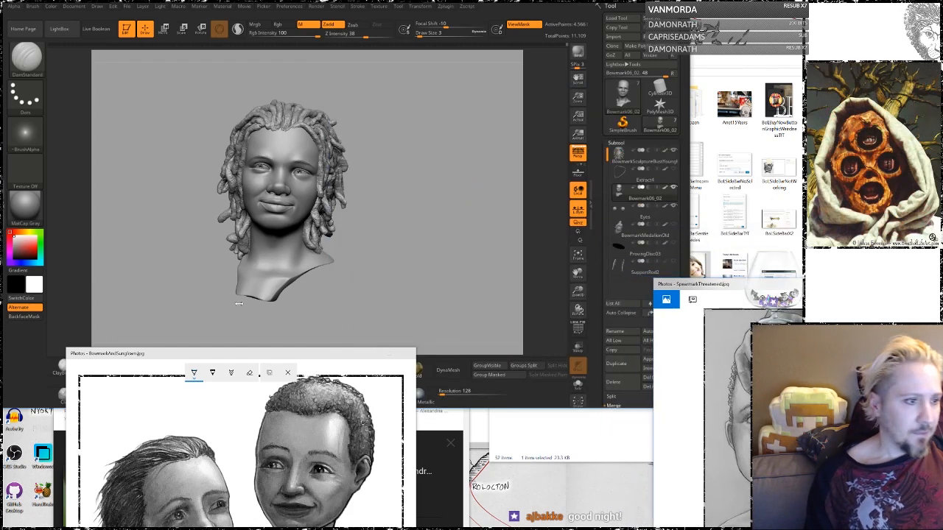